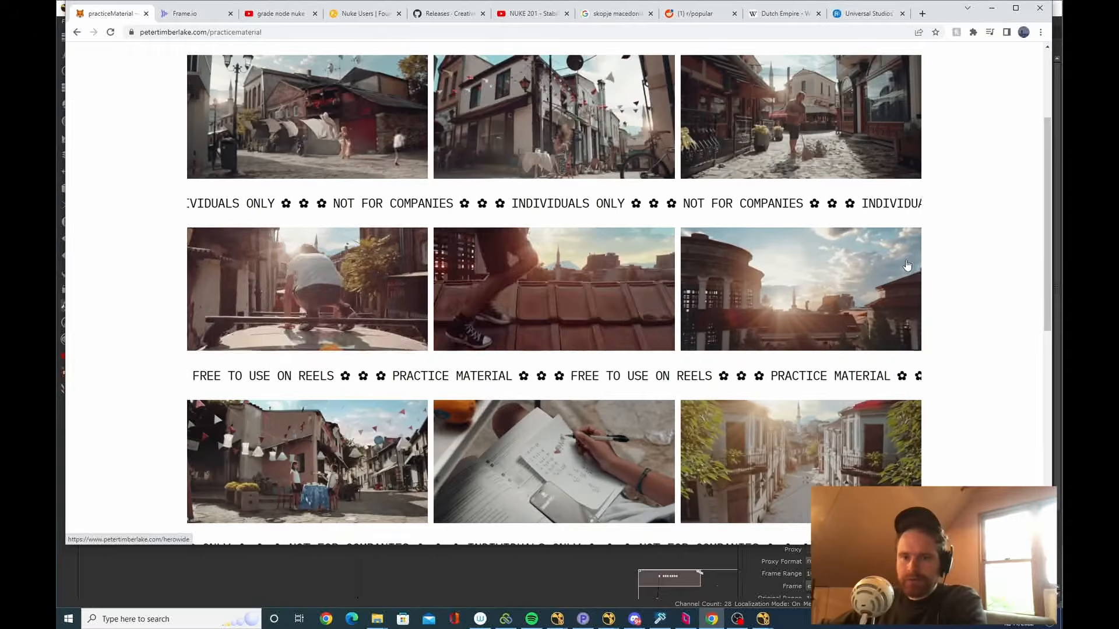
# Look over the practice material shots on the web page and highlight the practicematerial part of its address.
pyautogui.scroll(3, 907, 266)
pyautogui.scroll(-5, 758, 420)
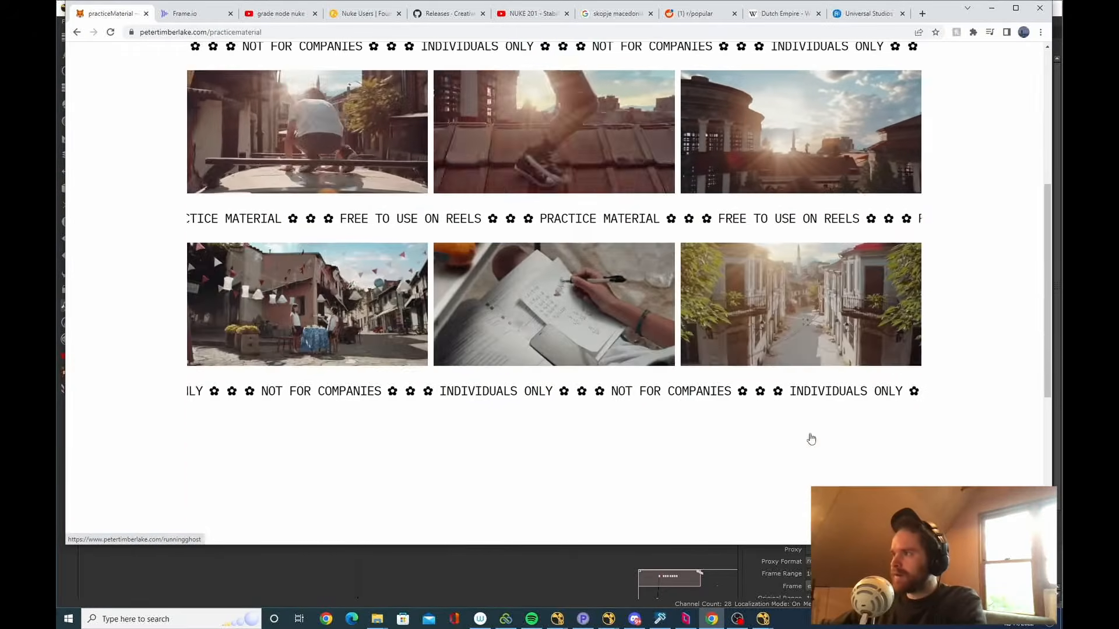
pyautogui.scroll(5, 809, 440)
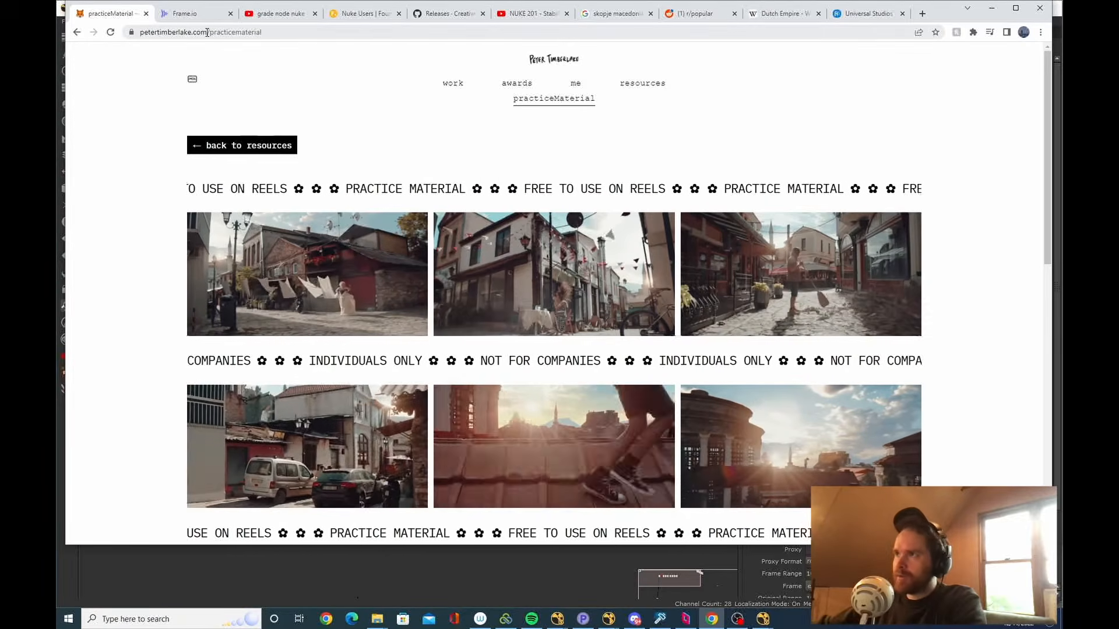
pyautogui.click(339, 32)
pyautogui.click(339, 32)
pyautogui.doubleClick(338, 32)
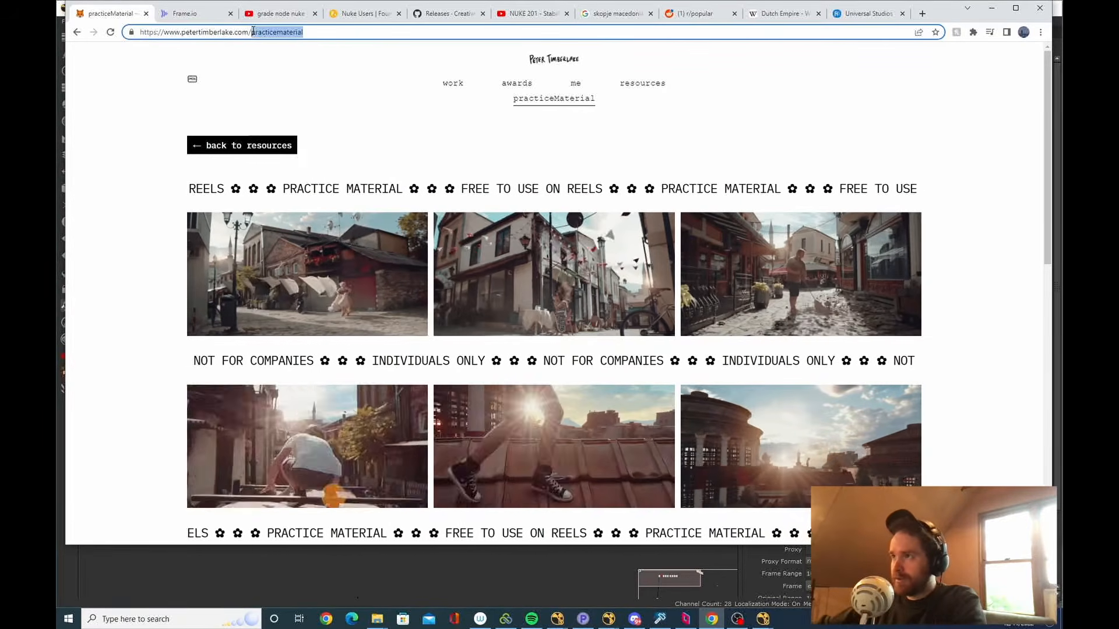
# Open the sh0070 coffee lady page and review its plates, boy roto, CG flags, dust and background elements.
pyautogui.click(192, 240)
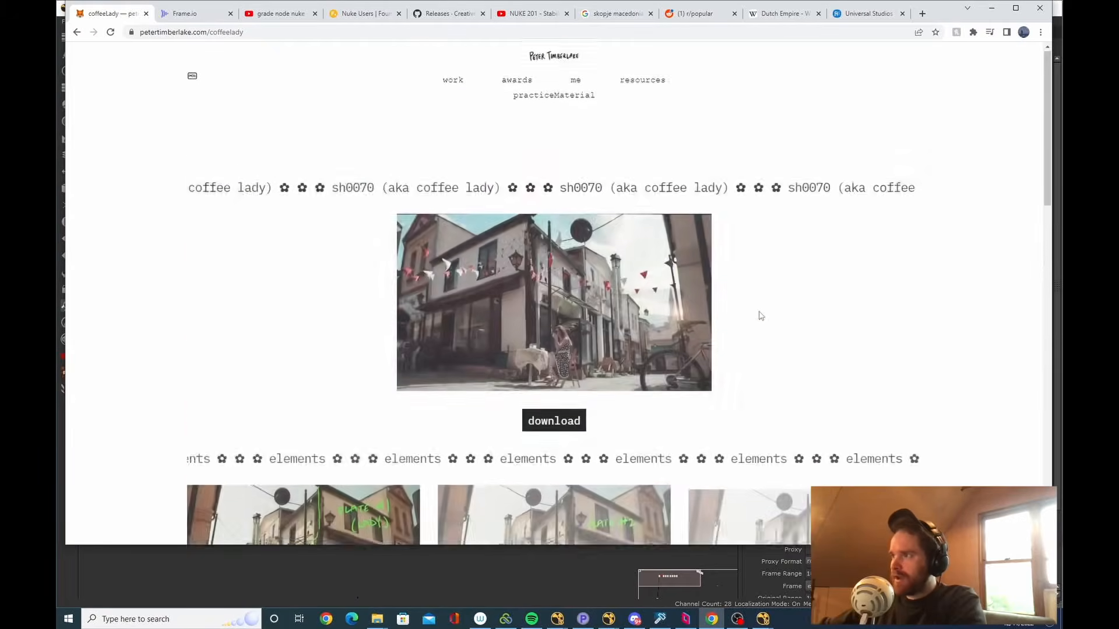
pyautogui.scroll(-5, 763, 327)
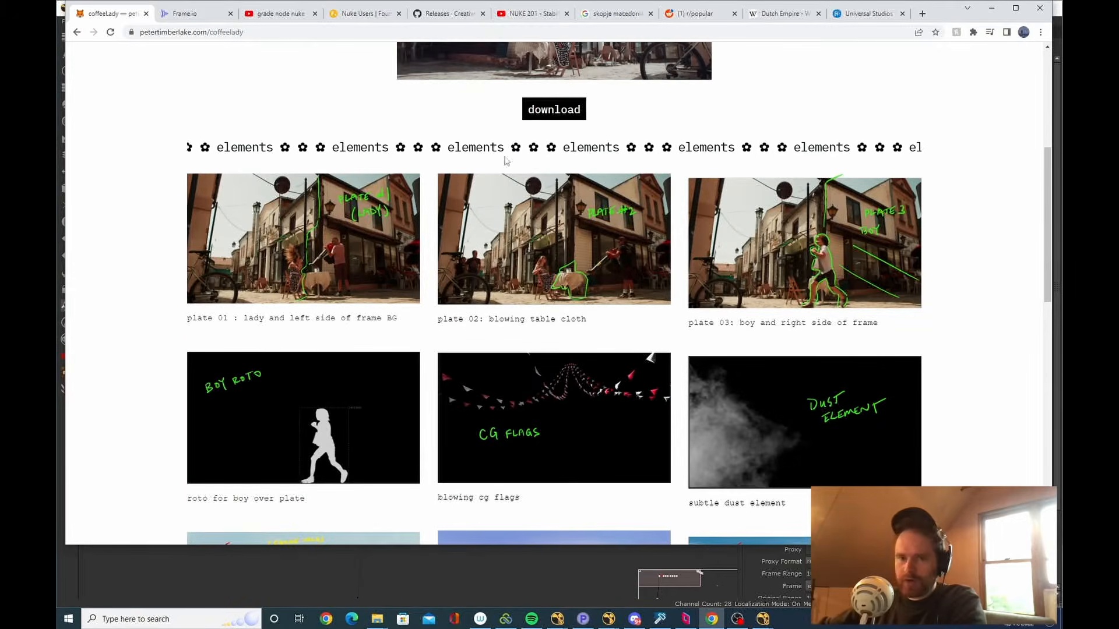
pyautogui.scroll(5, 354, 130)
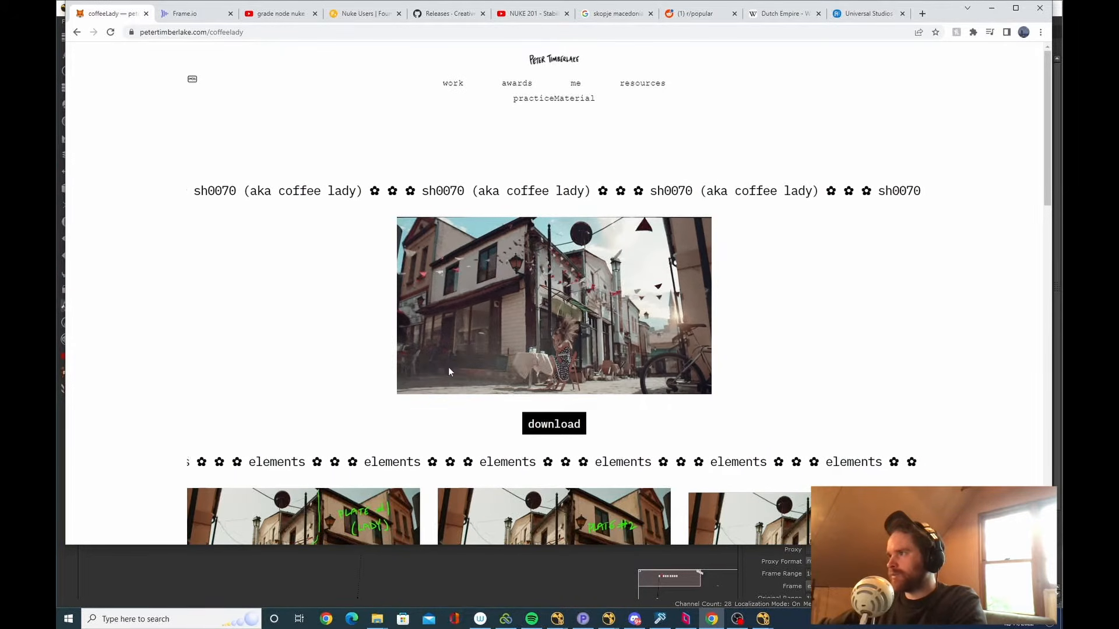
pyautogui.scroll(-3, 976, 332)
pyautogui.scroll(-1, 976, 332)
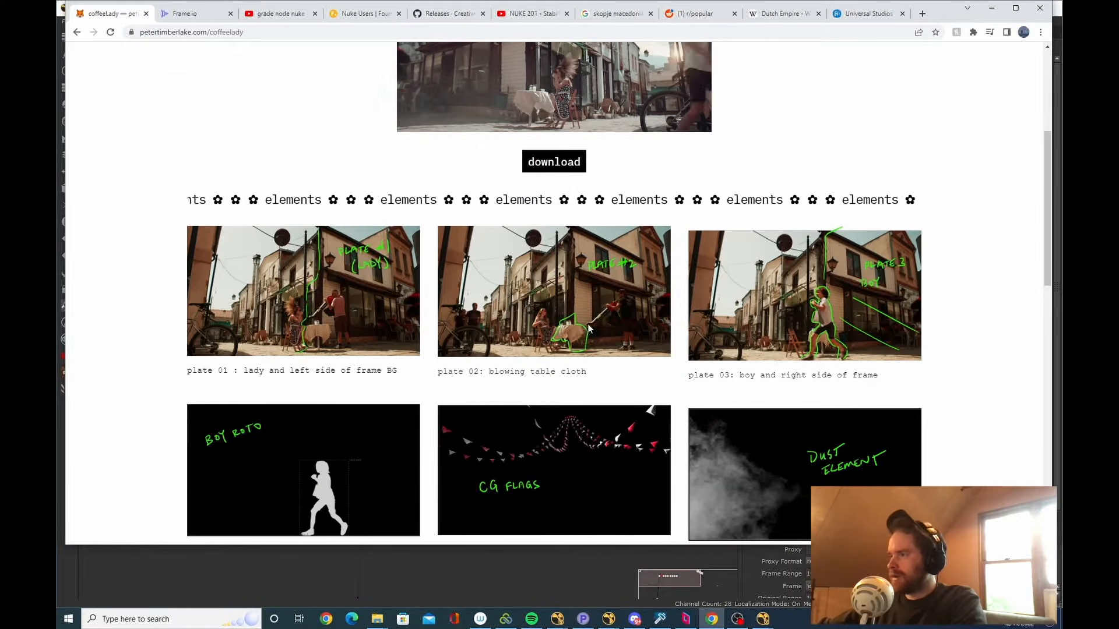
pyautogui.scroll(-4, 584, 324)
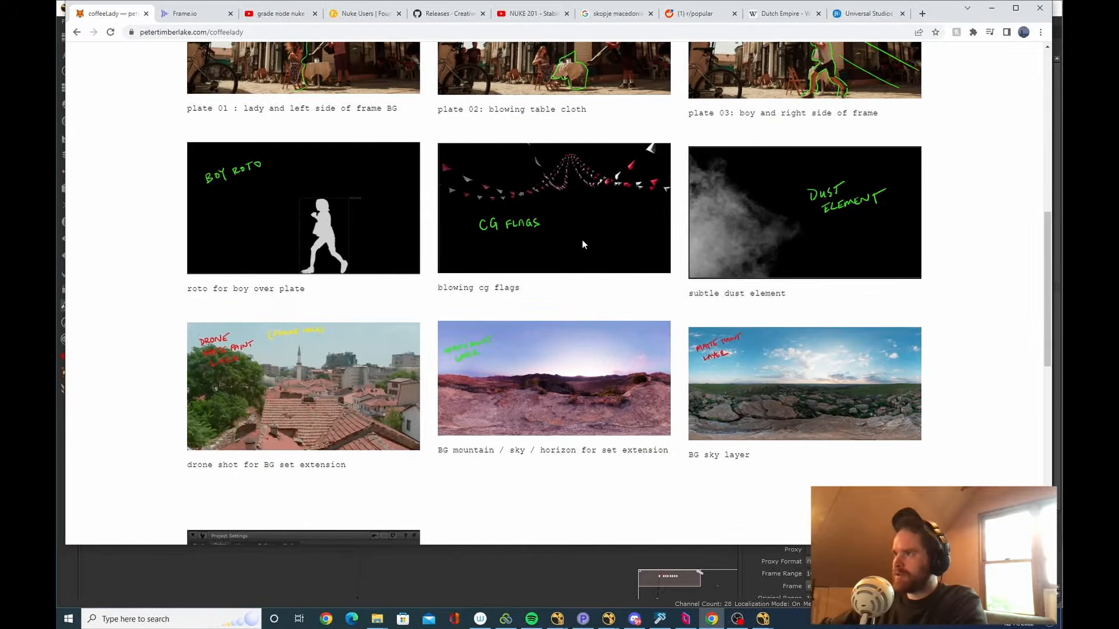
pyautogui.scroll(1, 344, 263)
pyautogui.scroll(-1, 882, 102)
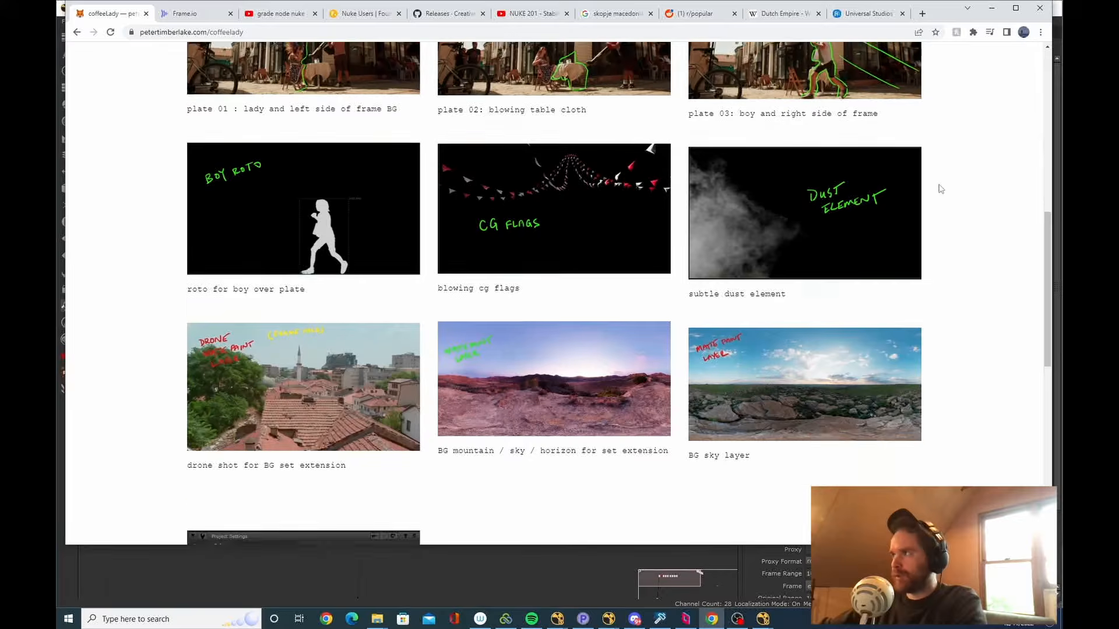
pyautogui.scroll(-8, 956, 233)
pyautogui.scroll(18, 948, 295)
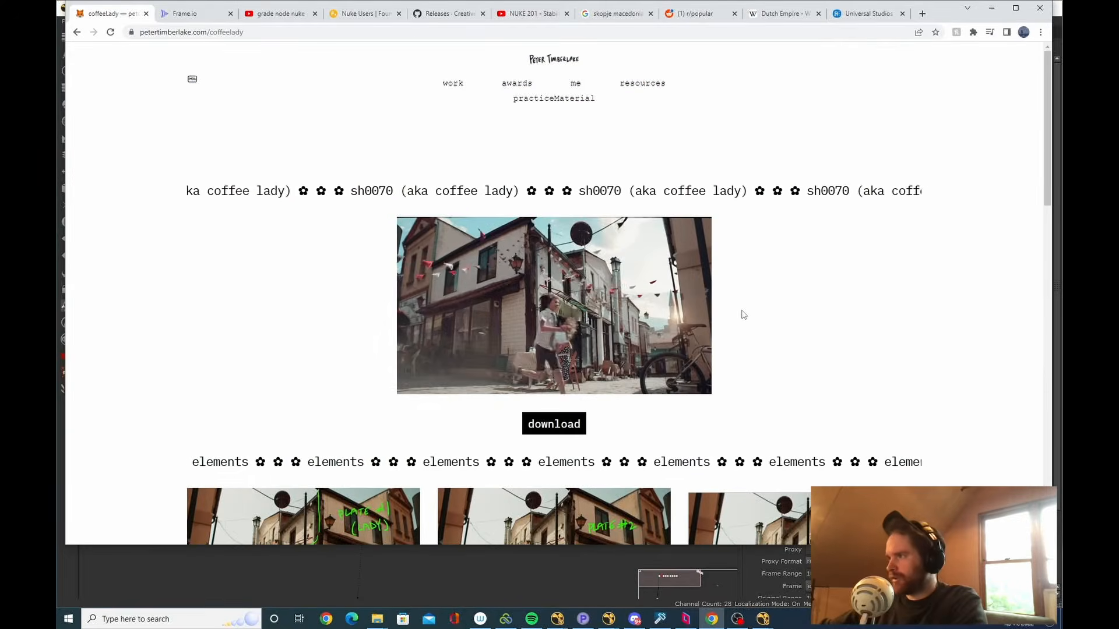
# Switch to NukeX and delete the small stacked cluster of Read nodes beside the row of Reads.
pyautogui.click(511, 579)
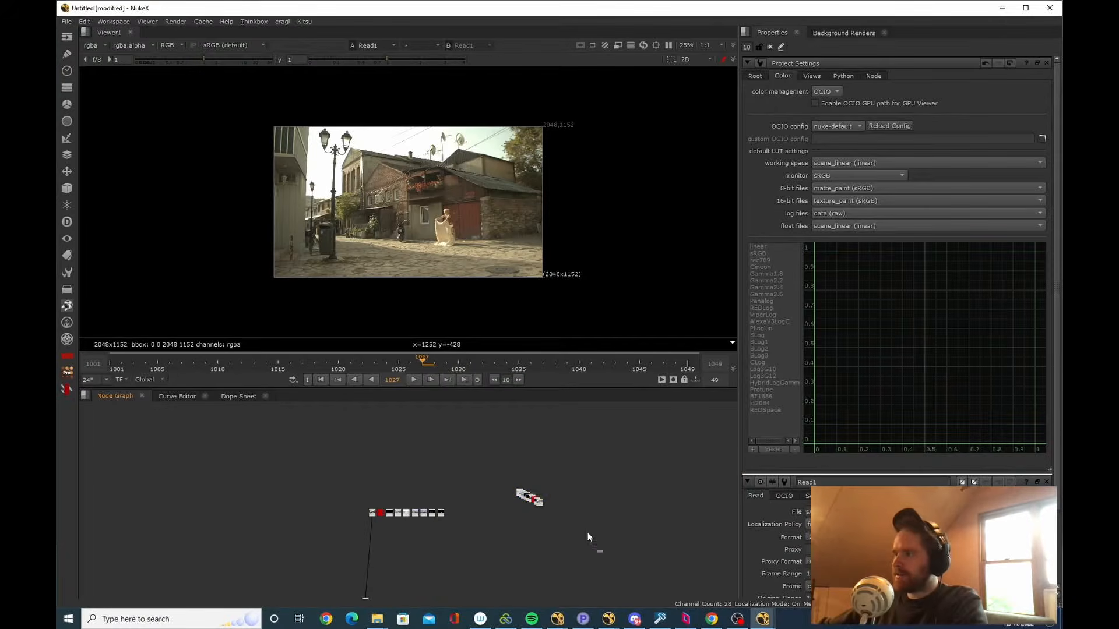
pyautogui.moveTo(590, 537); pyautogui.dragTo(498, 470)
pyautogui.press('Delete')
# Import the files from the sh0060 folder into the node graph and view the sh0060_bg01_v02 Read node.
pyautogui.hotkey('alt', 'Tab')
pyautogui.hotkey('alt', 'Tab')
pyautogui.hotkey('alt', 'Tab')
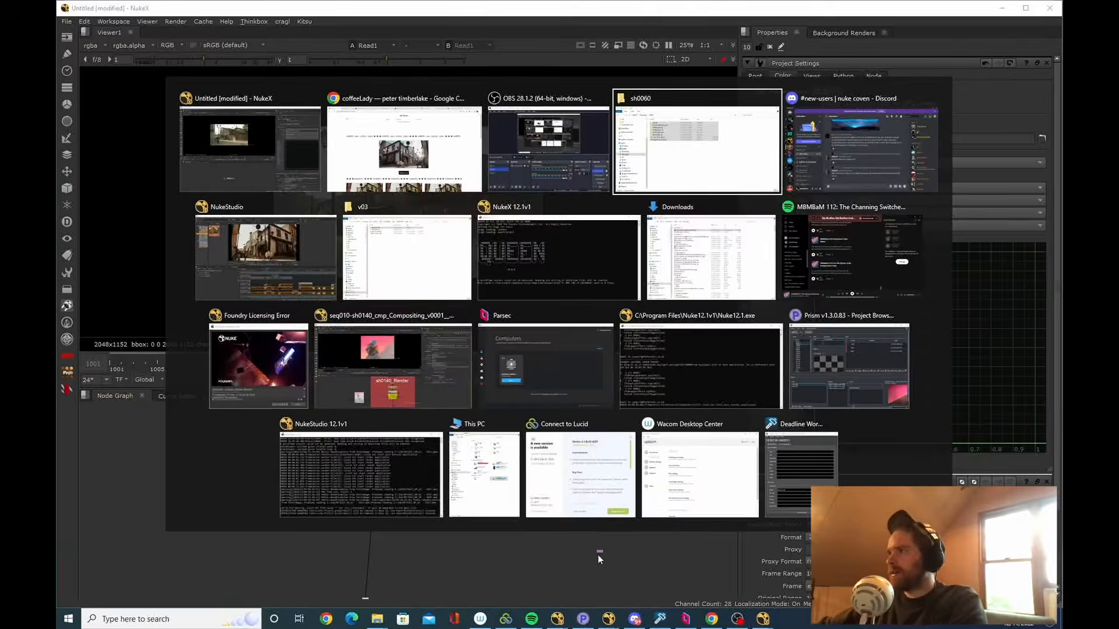
pyautogui.moveTo(503, 301); pyautogui.dragTo(226, 19)
pyautogui.moveTo(367, 129); pyautogui.dragTo(432, 548)
pyautogui.scroll(5, 525, 516)
pyautogui.click(531, 526)
pyautogui.doubleClick(432, 547)
pyautogui.press('1')
pyautogui.click(433, 546)
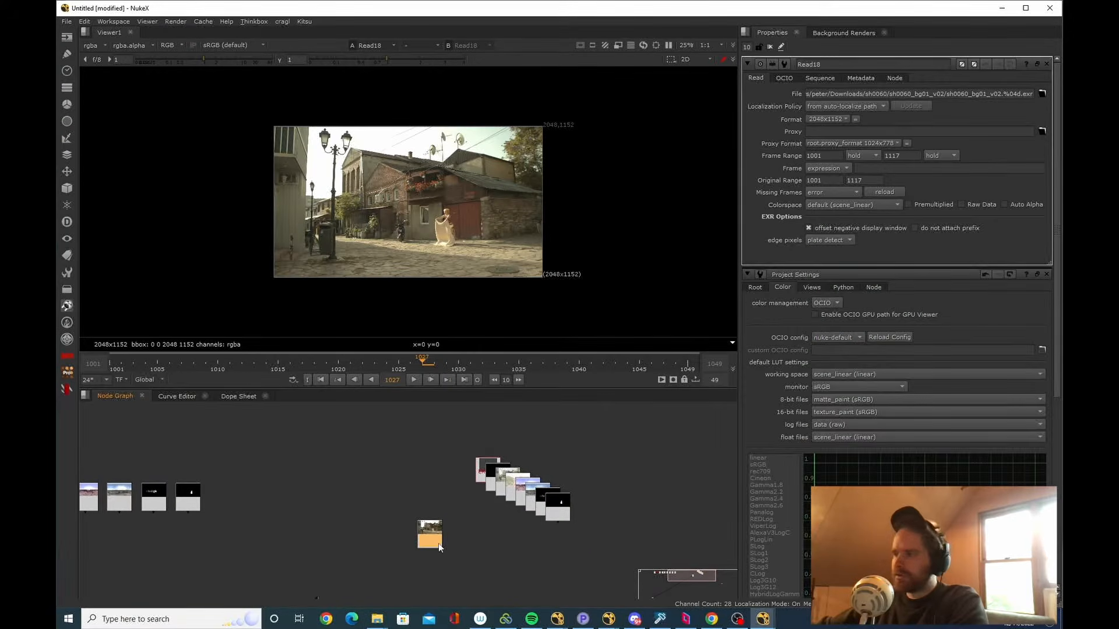
# Open the project settings and check which OCIO configurations are available.
pyautogui.press('s')
pyautogui.click(845, 126)
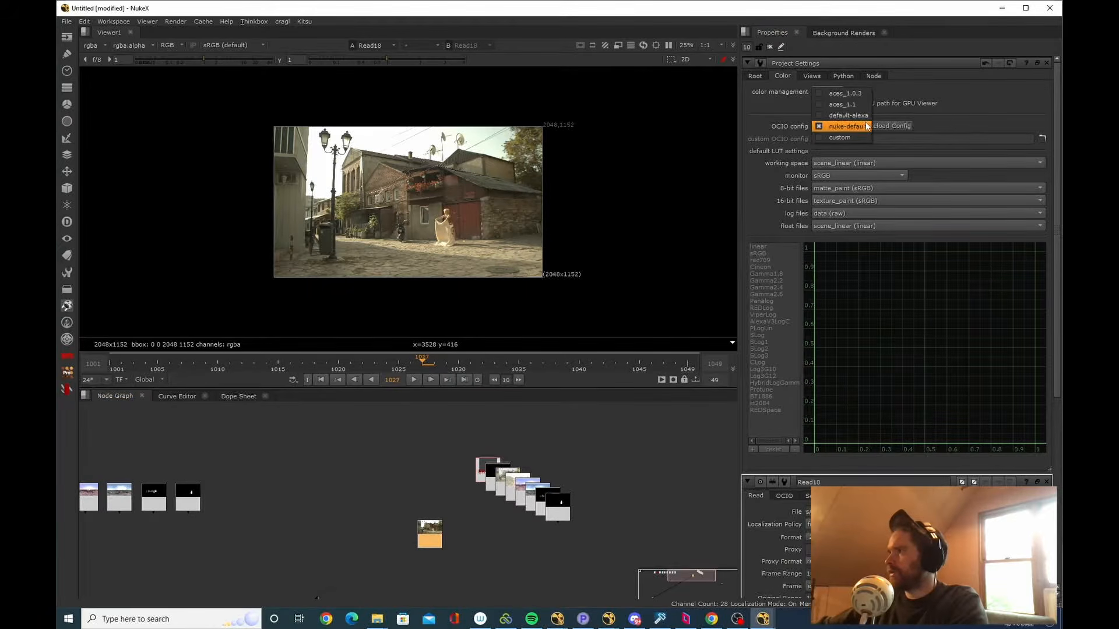
pyautogui.click(653, 462)
pyautogui.scroll(-2, 505, 552)
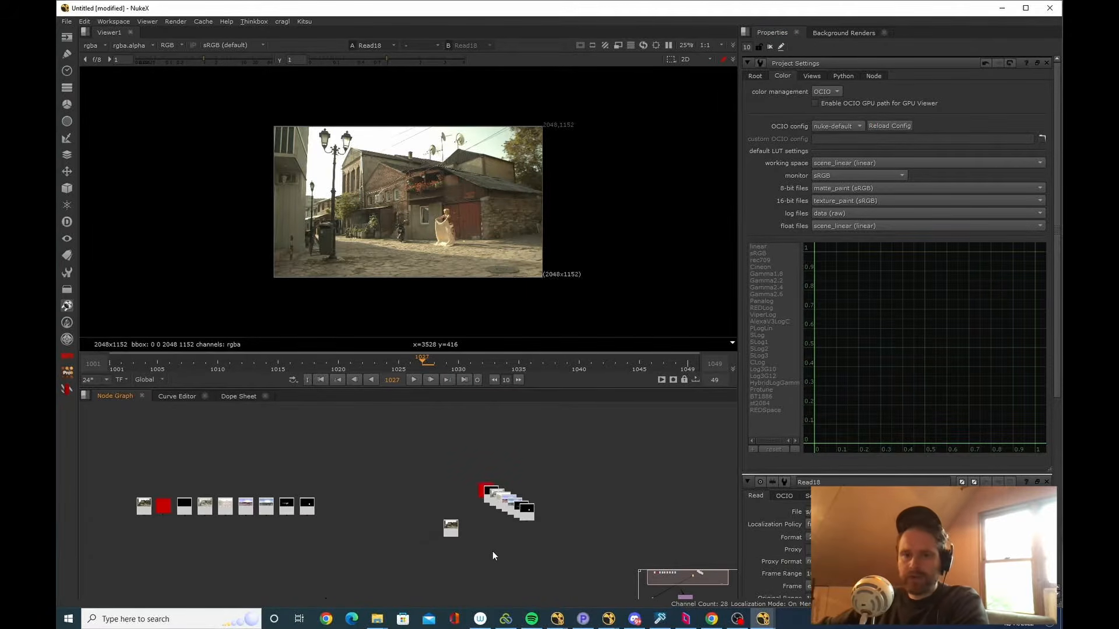
# Return to the browser and review the coffee lady page's elements down to the project settings image.
pyautogui.hotkey('alt', 'Tab')
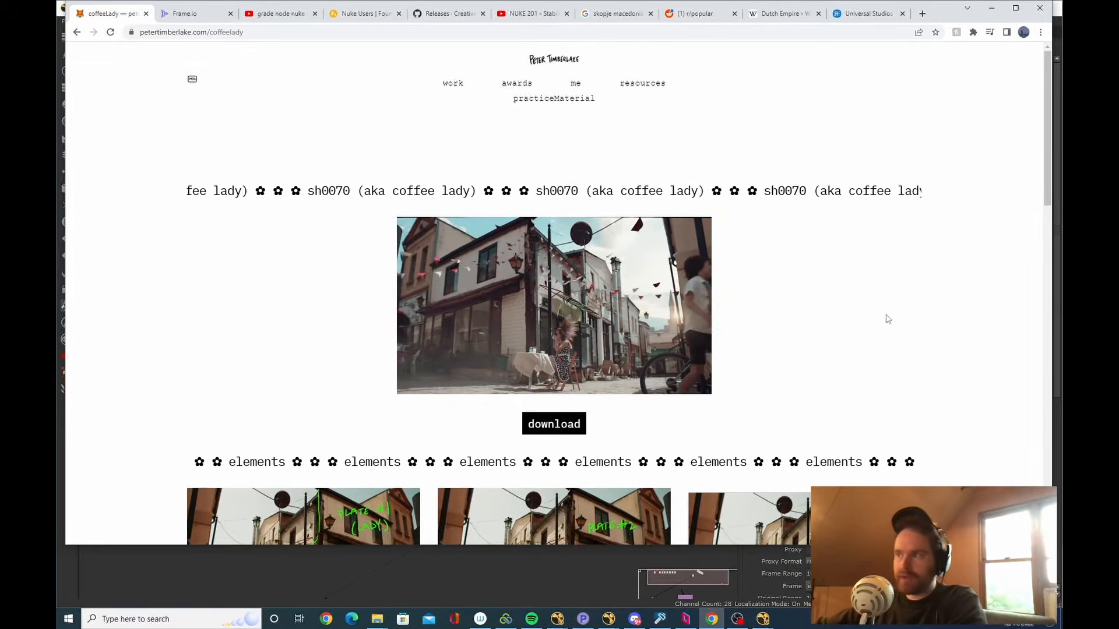
pyautogui.scroll(-1, 670, 319)
pyautogui.scroll(-7, 670, 320)
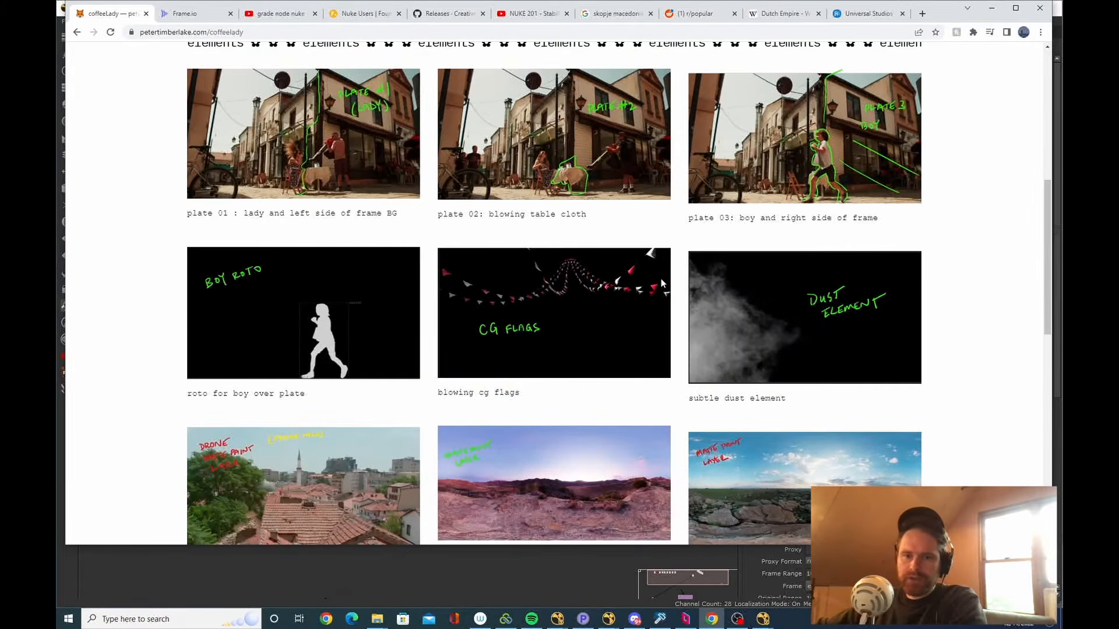
pyautogui.scroll(-5, 661, 279)
pyautogui.scroll(-6, 786, 279)
pyautogui.scroll(18, 758, 274)
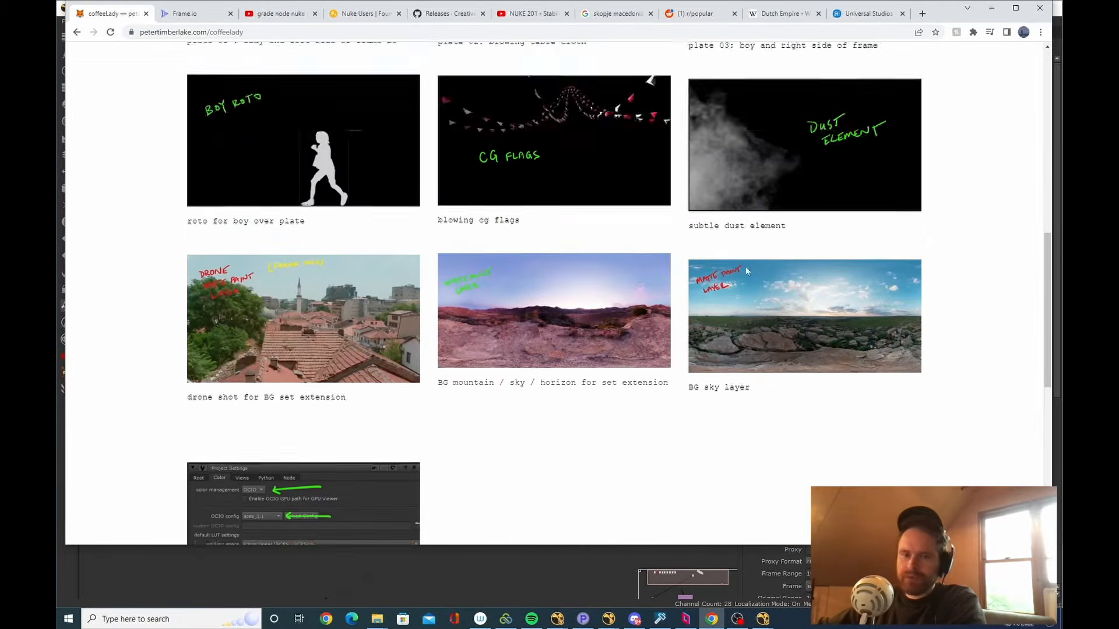
pyautogui.scroll(2, 747, 263)
pyautogui.hotkey('alt', 'Tab')
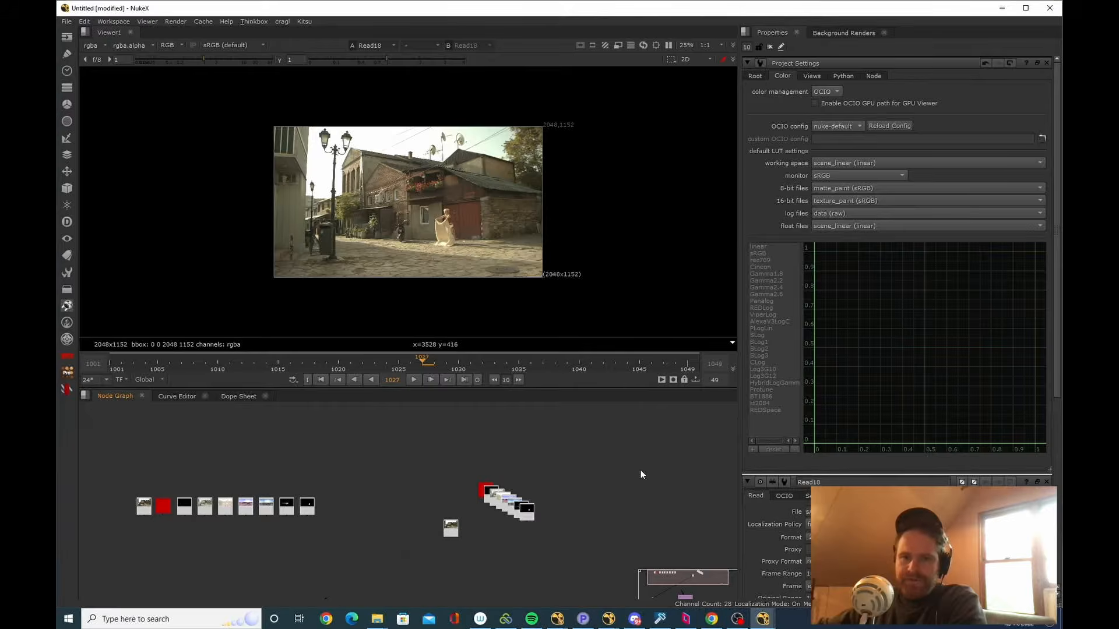
pyautogui.press('Tab')
pyautogui.click(488, 450)
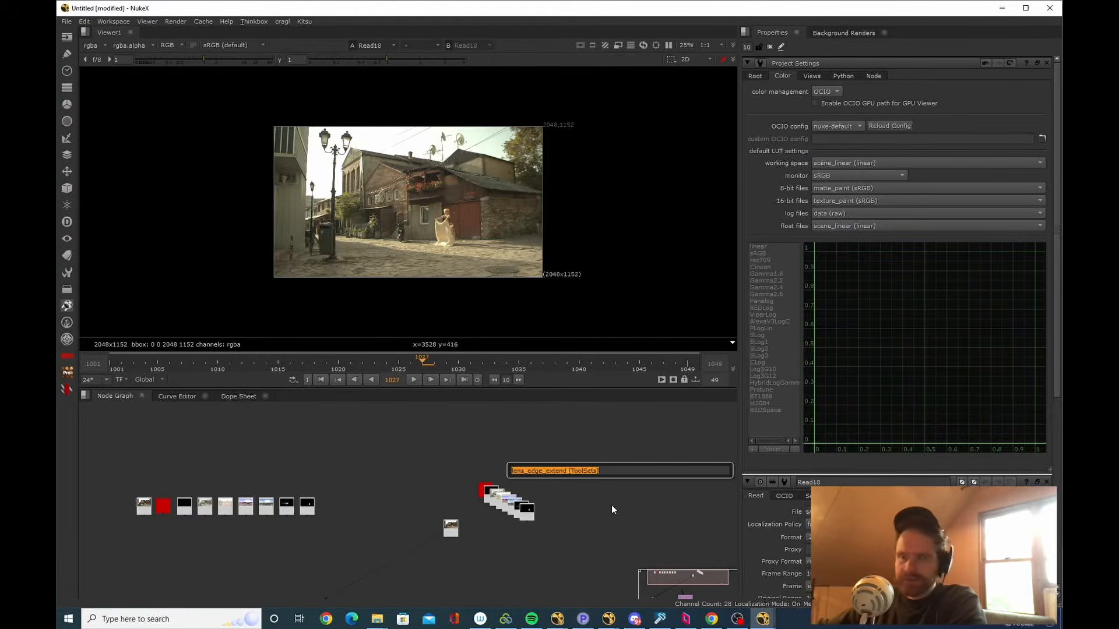
pyautogui.moveTo(555, 540); pyautogui.dragTo(476, 512)
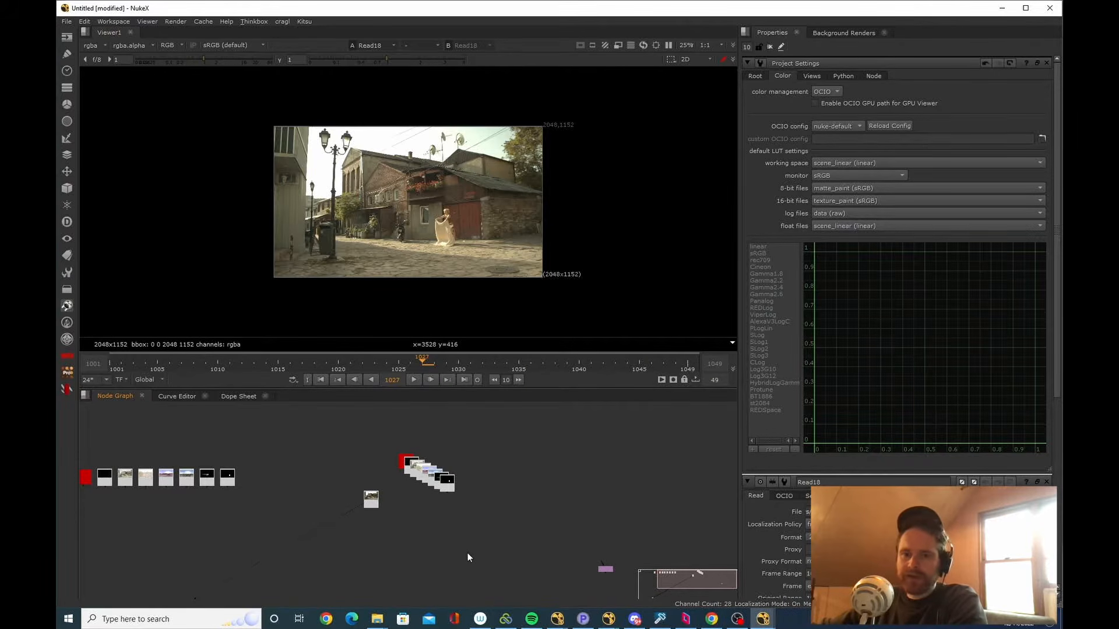
# Switch to YouTube in the browser, search for "foundry nuke" and open the Foundry channel.
pyautogui.hotkey('alt', 'Tab')
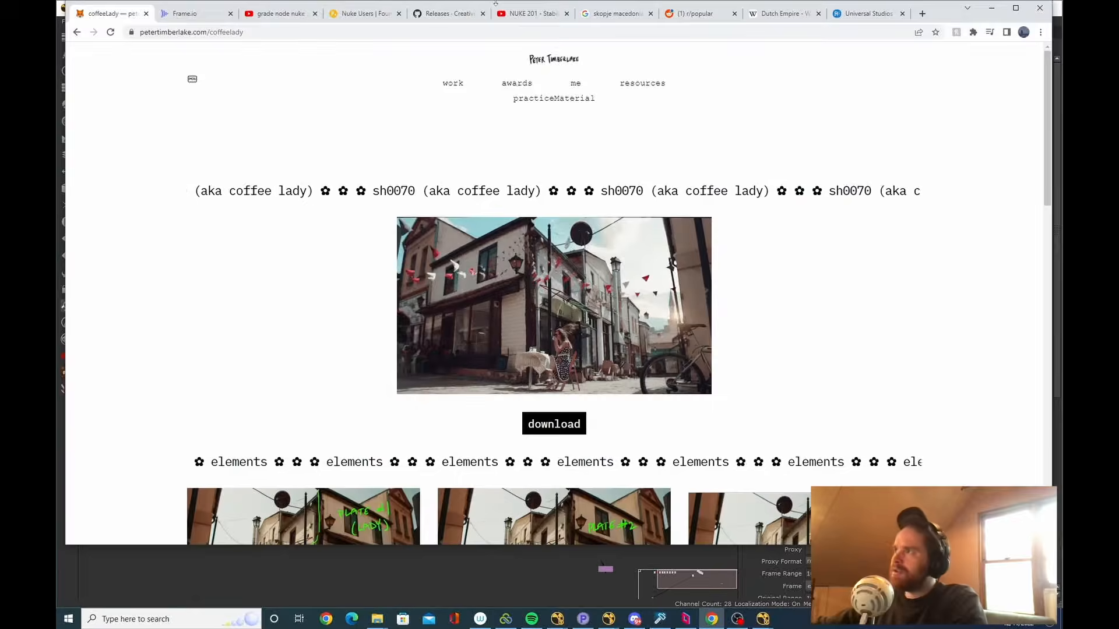
pyautogui.click(508, 13)
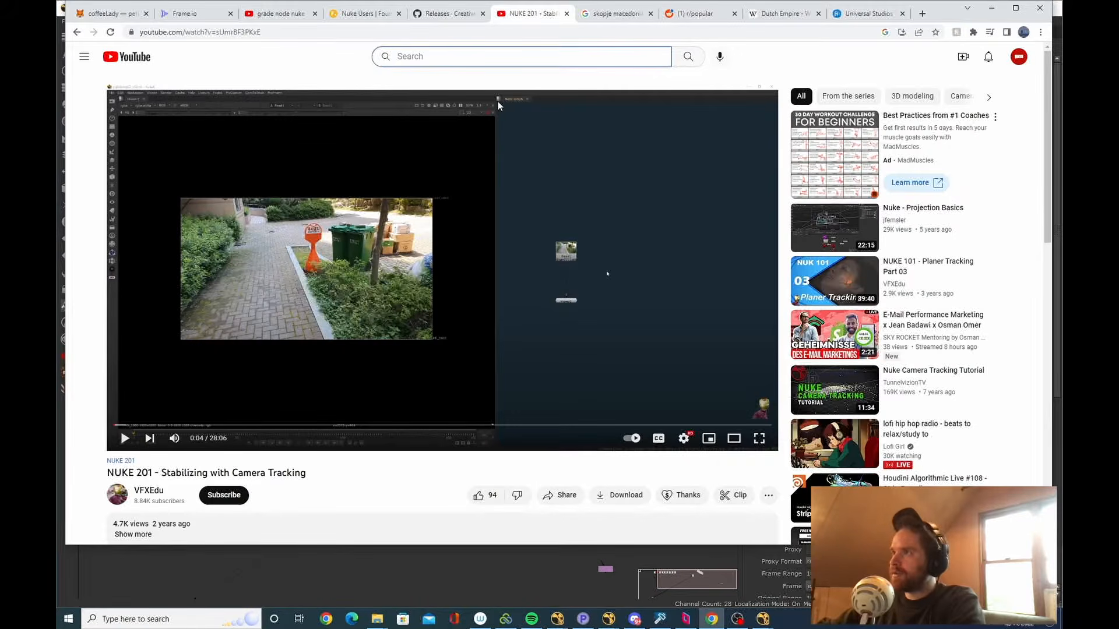
pyautogui.write('foundry')
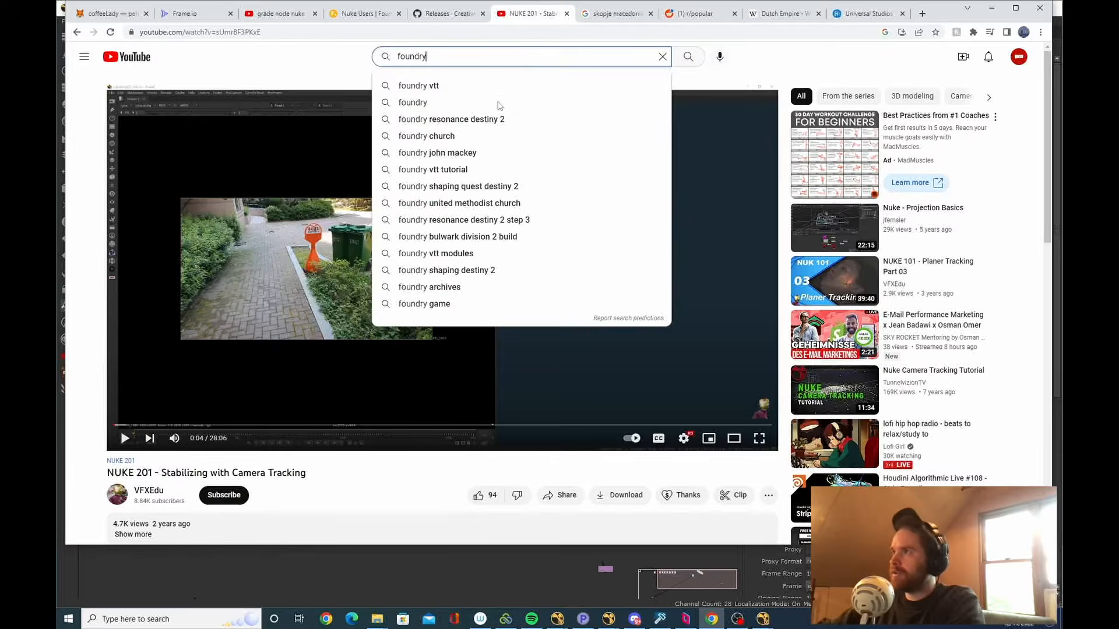
pyautogui.write(' nuke')
pyautogui.press('Return')
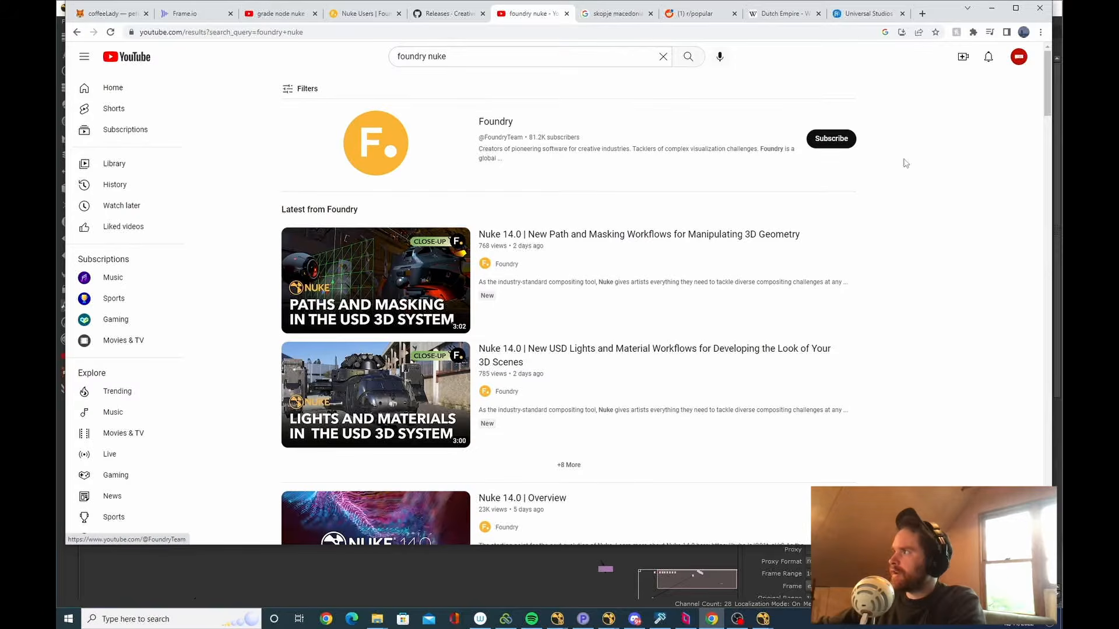
pyautogui.click(506, 123)
# Search YouTube for "grade node nuke" and look through the tutorial results.
pyautogui.click(541, 57)
pyautogui.hotkey('ctrl', 'a')
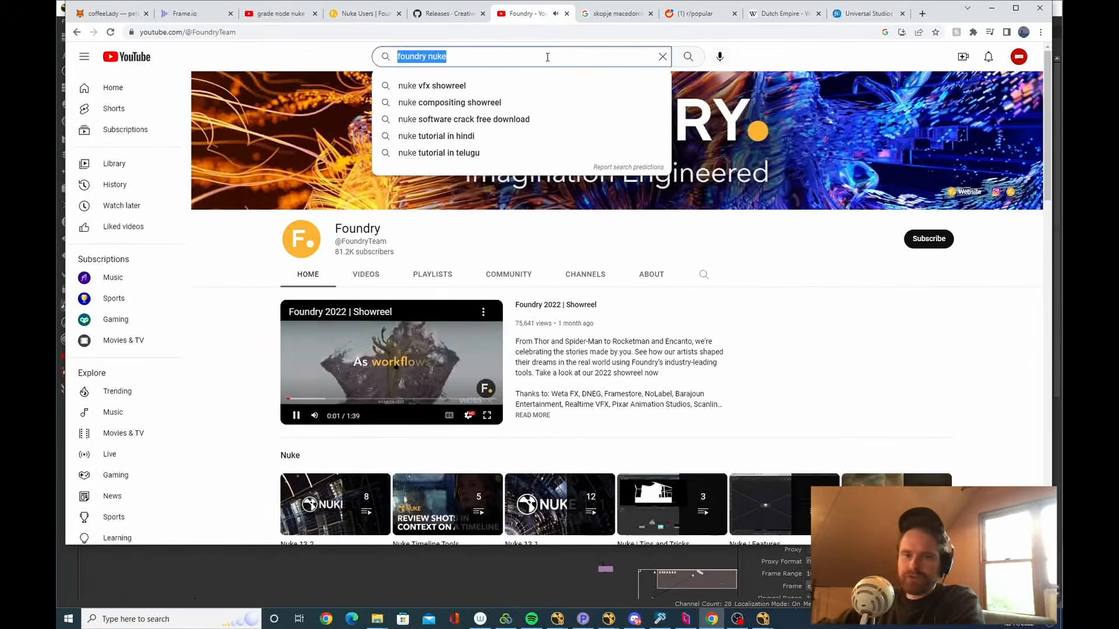
pyautogui.press('BackSpace')
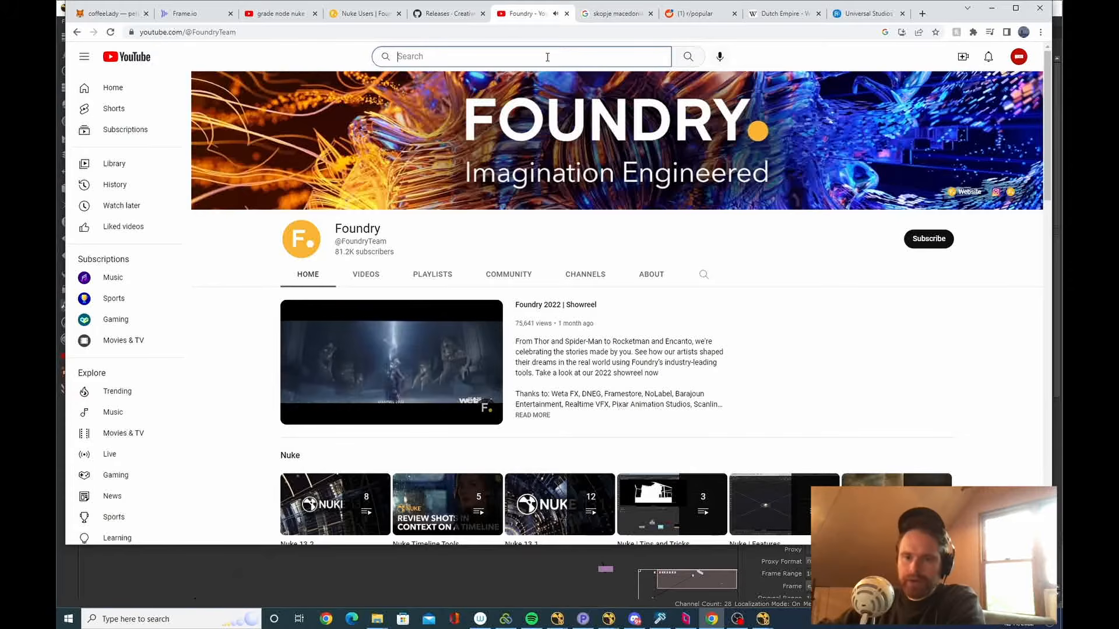
pyautogui.write('grade node')
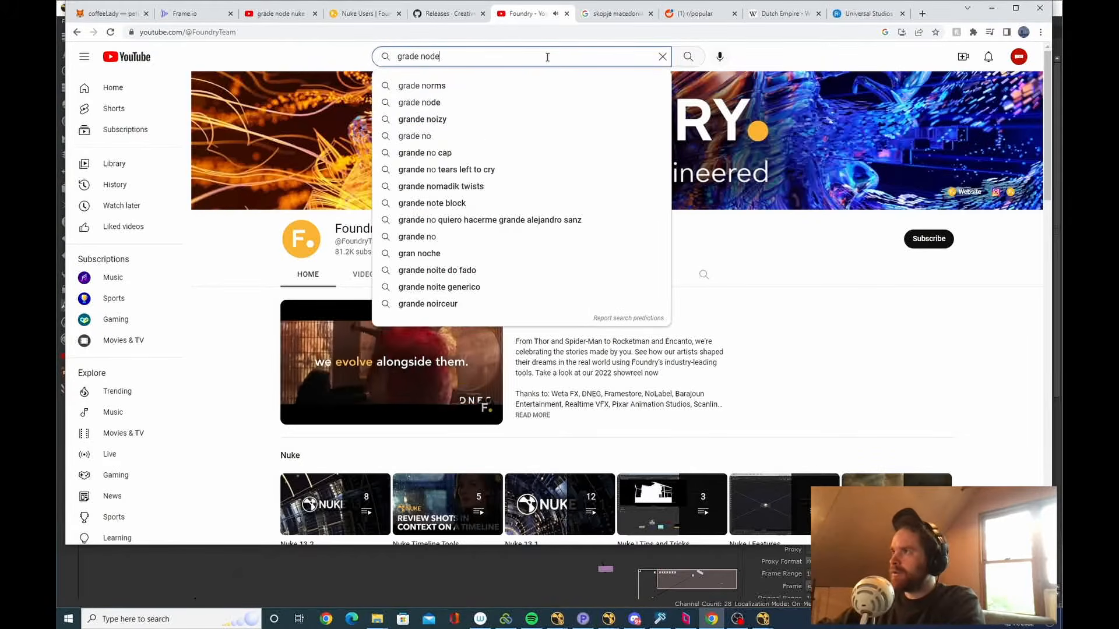
pyautogui.write(' nuke')
pyautogui.press('Return')
pyautogui.scroll(-4, 585, 289)
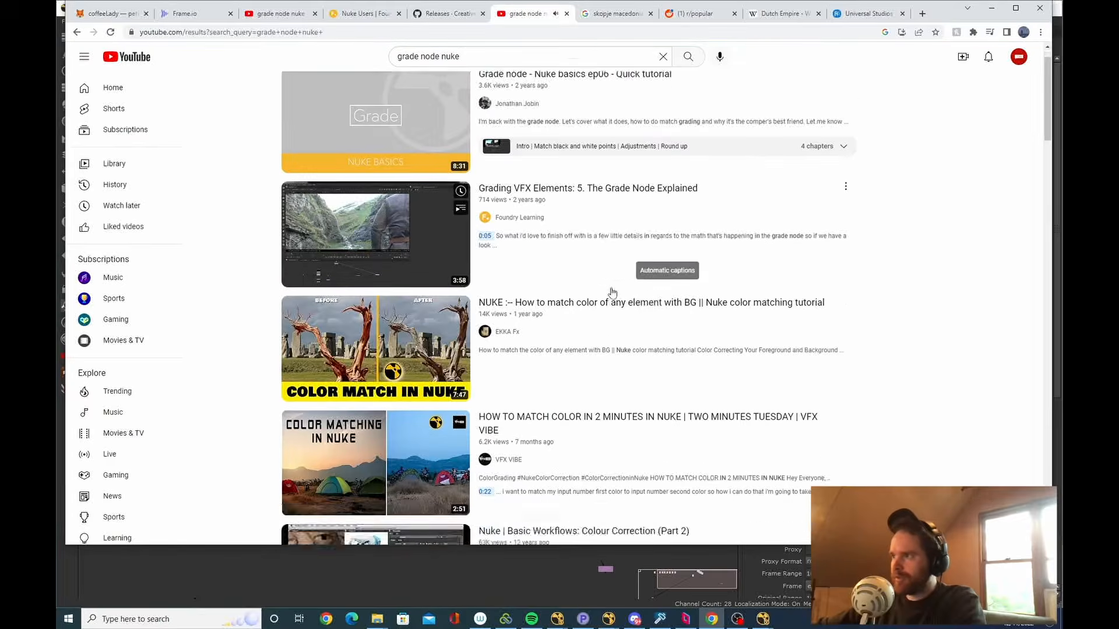
pyautogui.scroll(-2, 738, 526)
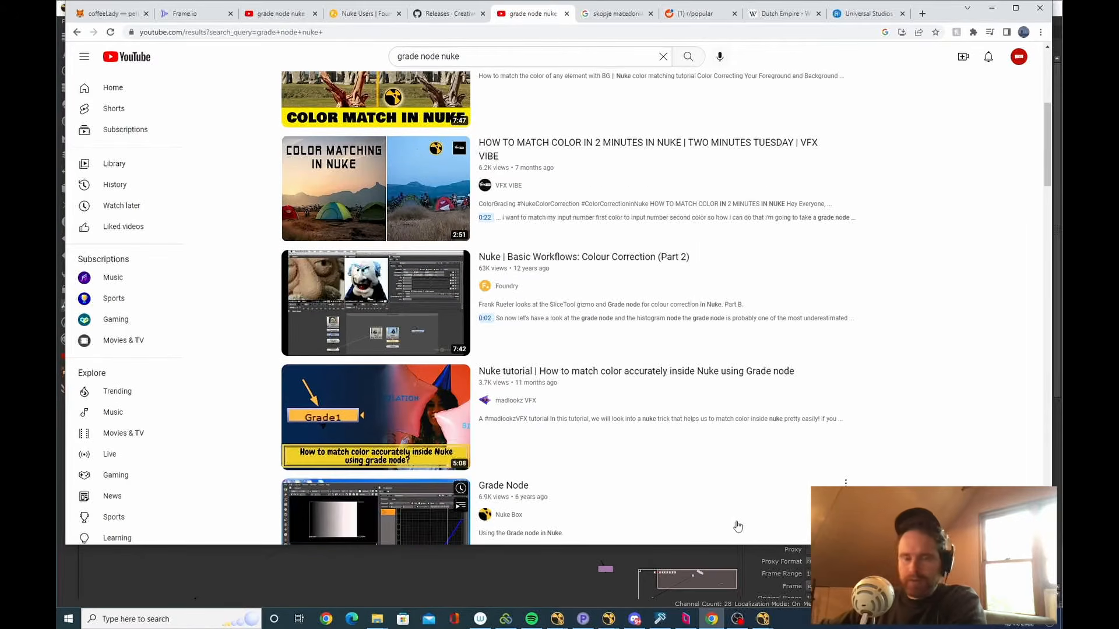
pyautogui.click(425, 594)
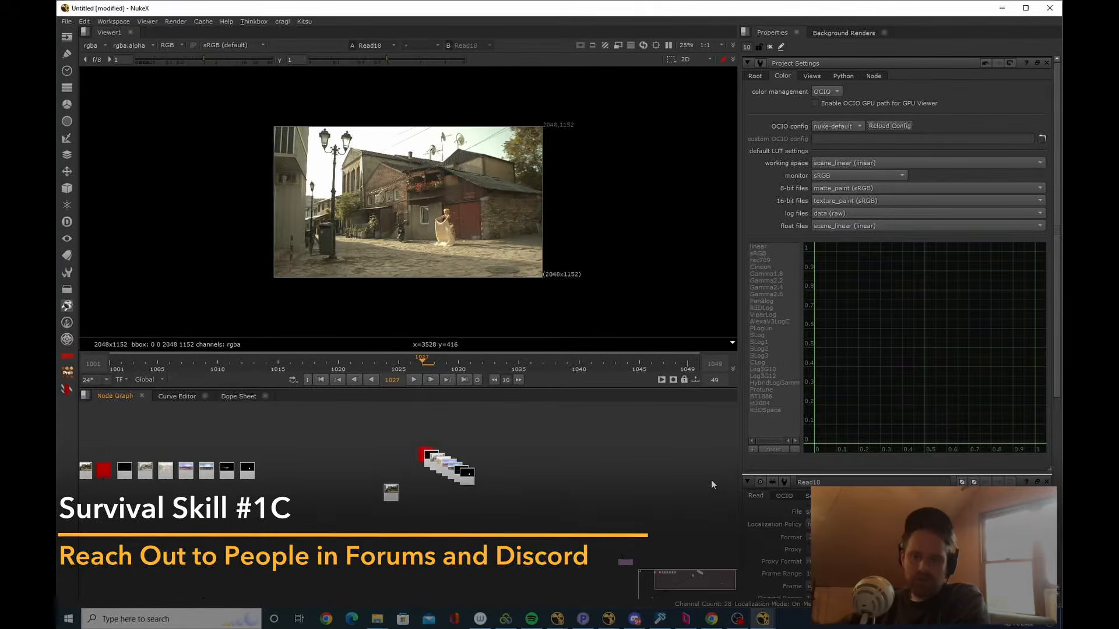
pyautogui.press('f')
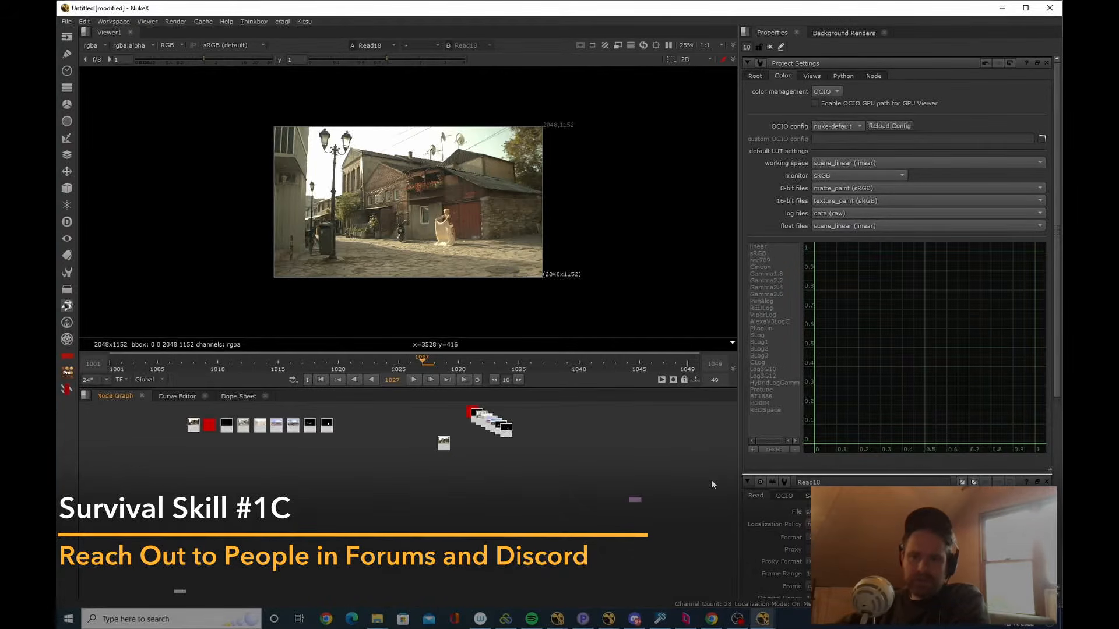
# Show the Foundry community's Nuke Users forum in the browser, and switch to the nuke coven server in Discord.
pyautogui.hotkey('alt', 'Tab')
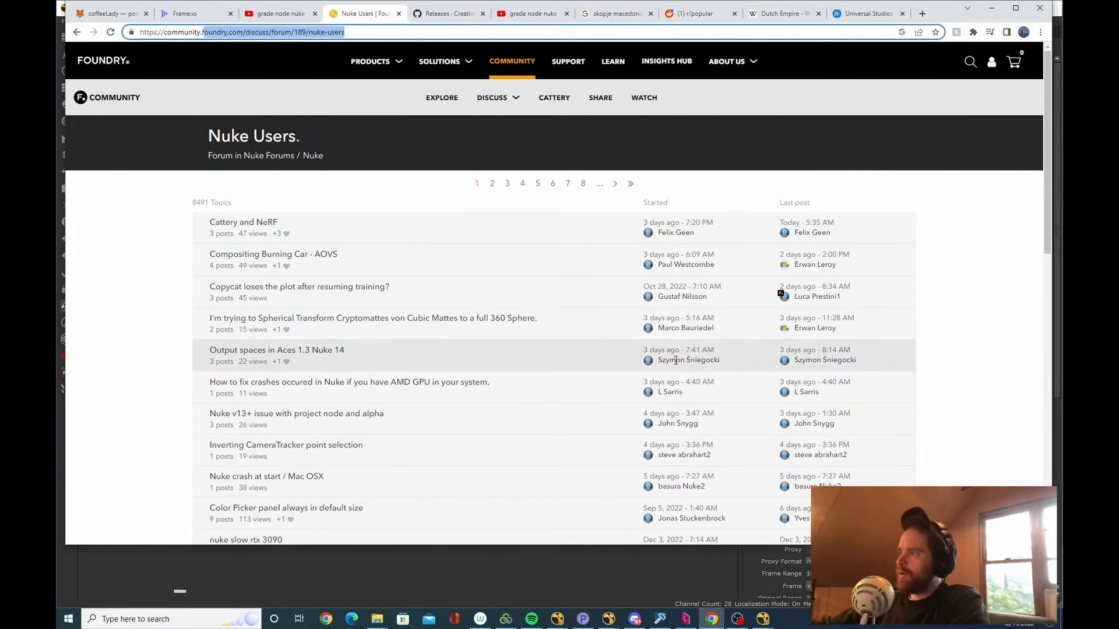
pyautogui.click(868, 574)
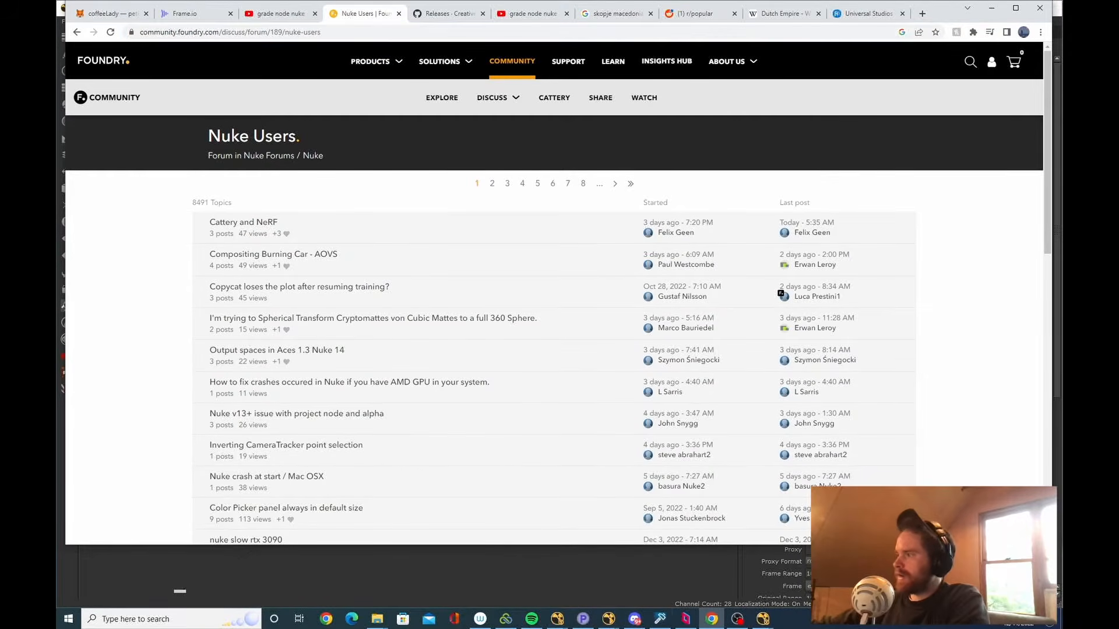
pyautogui.click(633, 622)
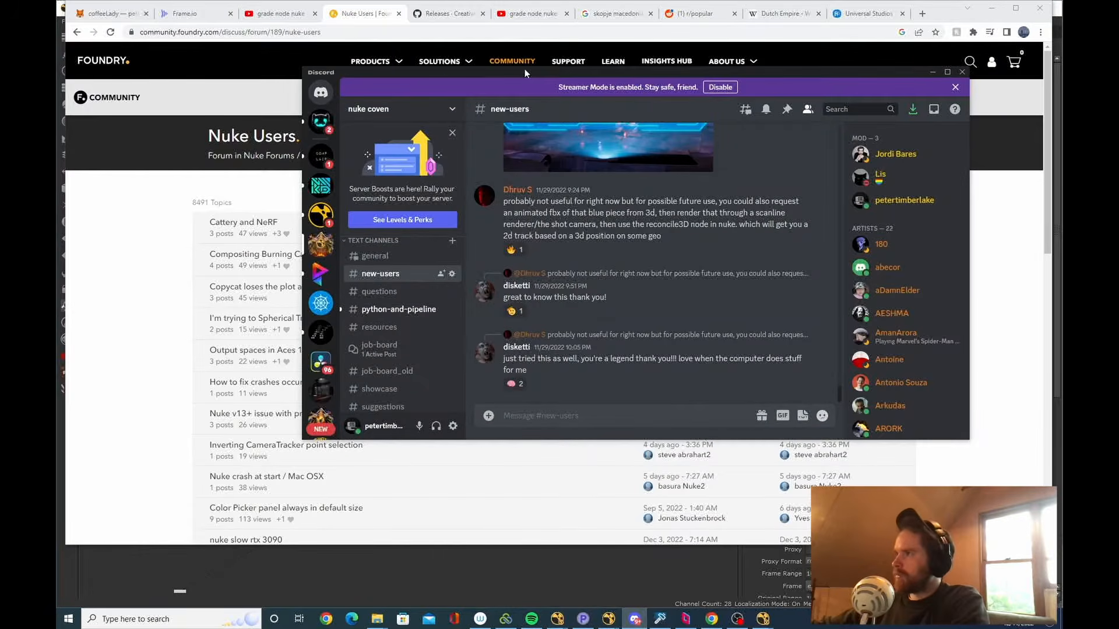
# Read back through the new-users channel of the nuke coven Discord server, with its window moved aside over the forum page.
pyautogui.moveTo(525, 73); pyautogui.dragTo(600, 74)
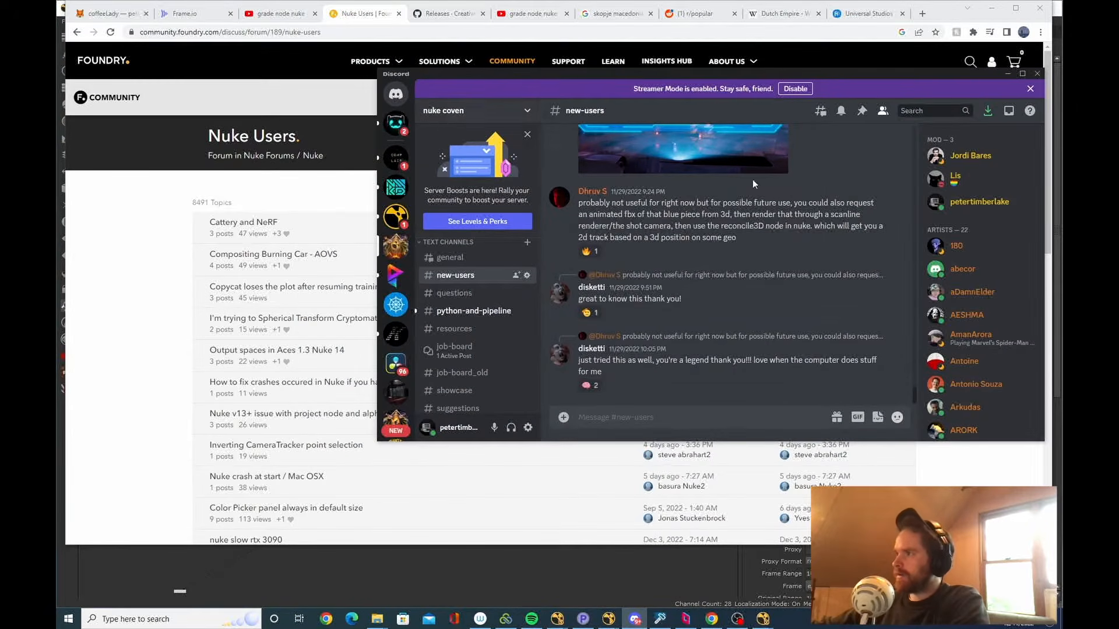
pyautogui.scroll(2, 620, 292)
pyautogui.scroll(3, 478, 327)
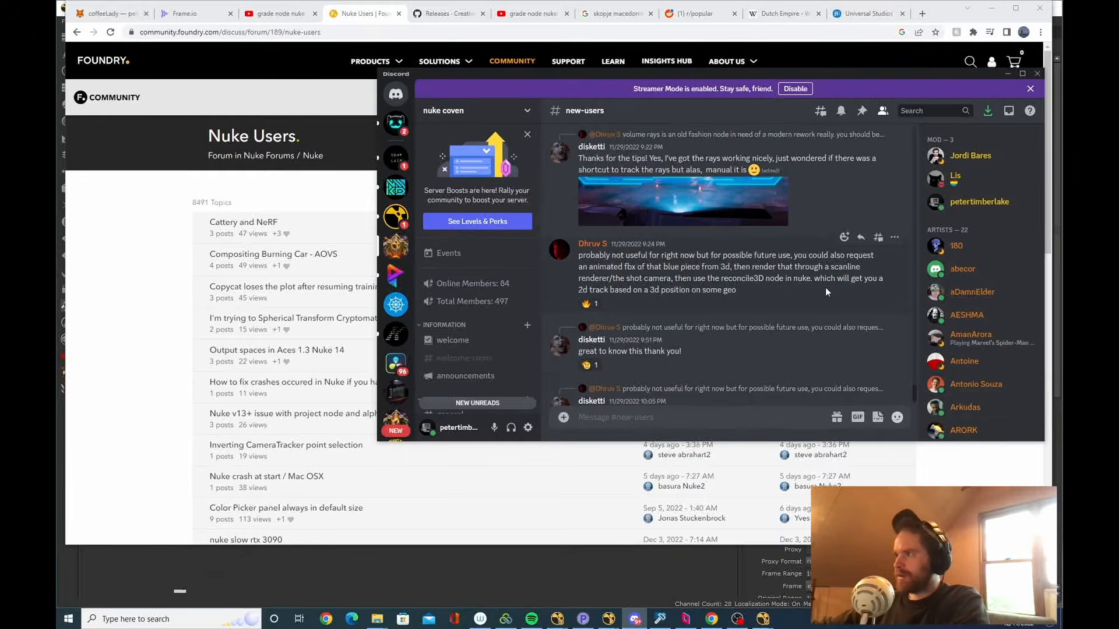
pyautogui.scroll(-5, 439, 318)
pyautogui.click(631, 578)
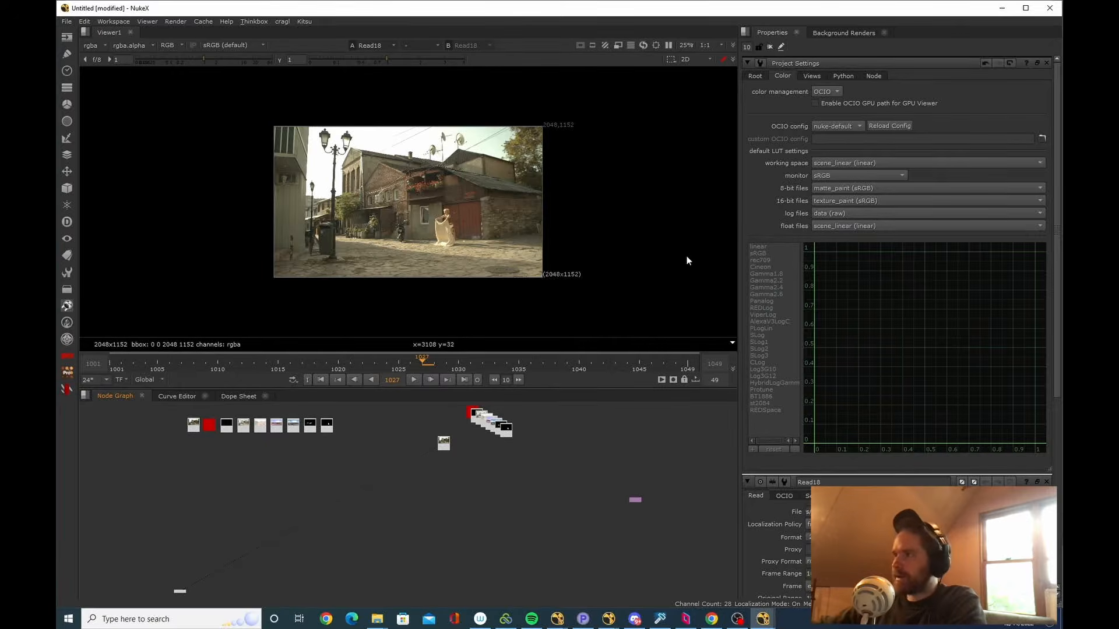
# Switch to the browser and review the Nuke Survival Toolkit v2.1.1 release on GitHub, including its documentation links and downloadable assets.
pyautogui.hotkey('alt', 'Tab')
pyautogui.press('Tab')
pyautogui.hotkey('ctrl', 'Tab')
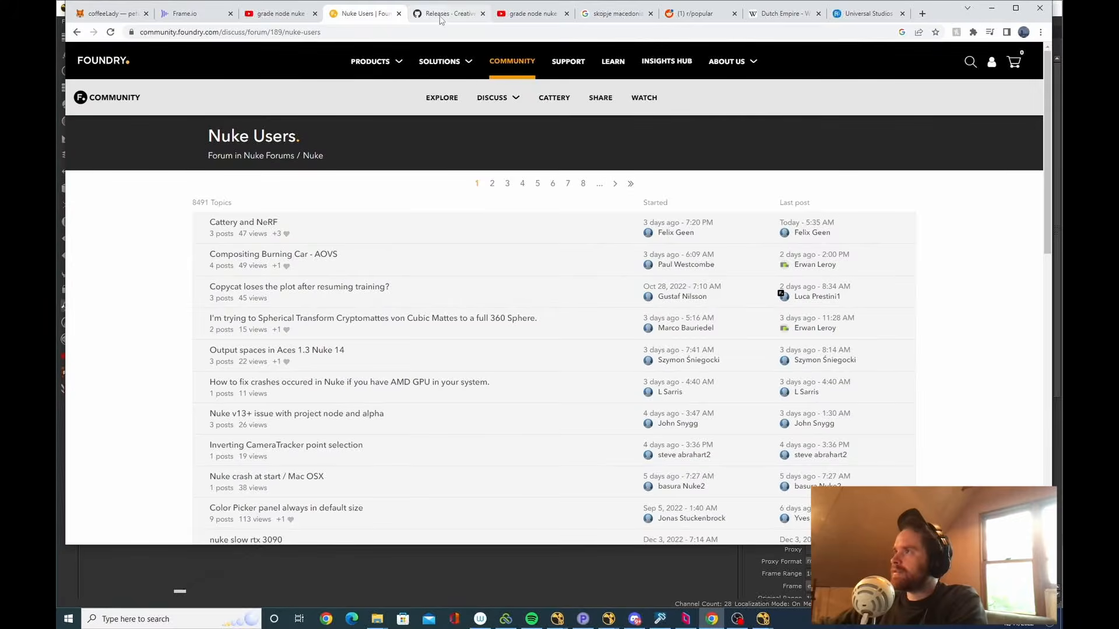
pyautogui.scroll(3, 571, 139)
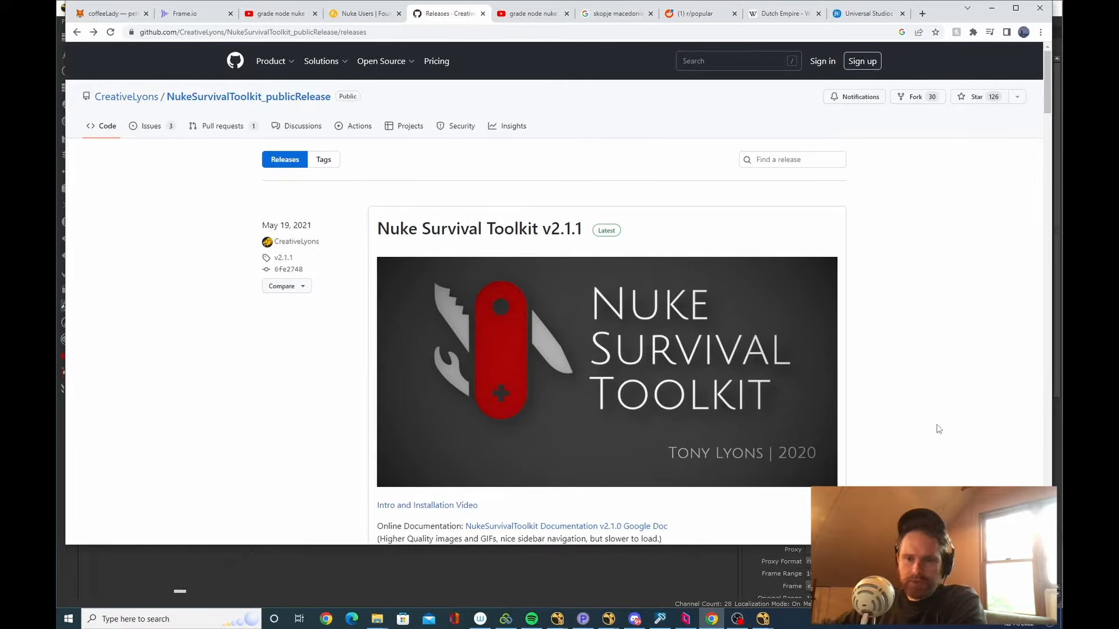
pyautogui.scroll(-7, 932, 373)
pyautogui.scroll(5, 979, 388)
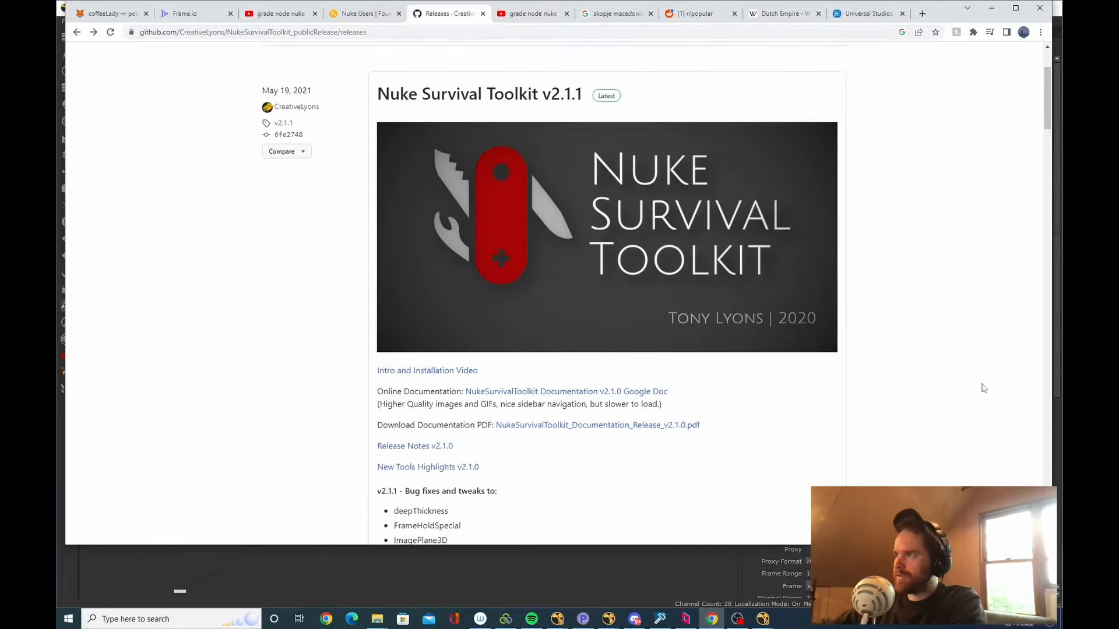
pyautogui.scroll(1, 984, 388)
pyautogui.scroll(-4, 787, 420)
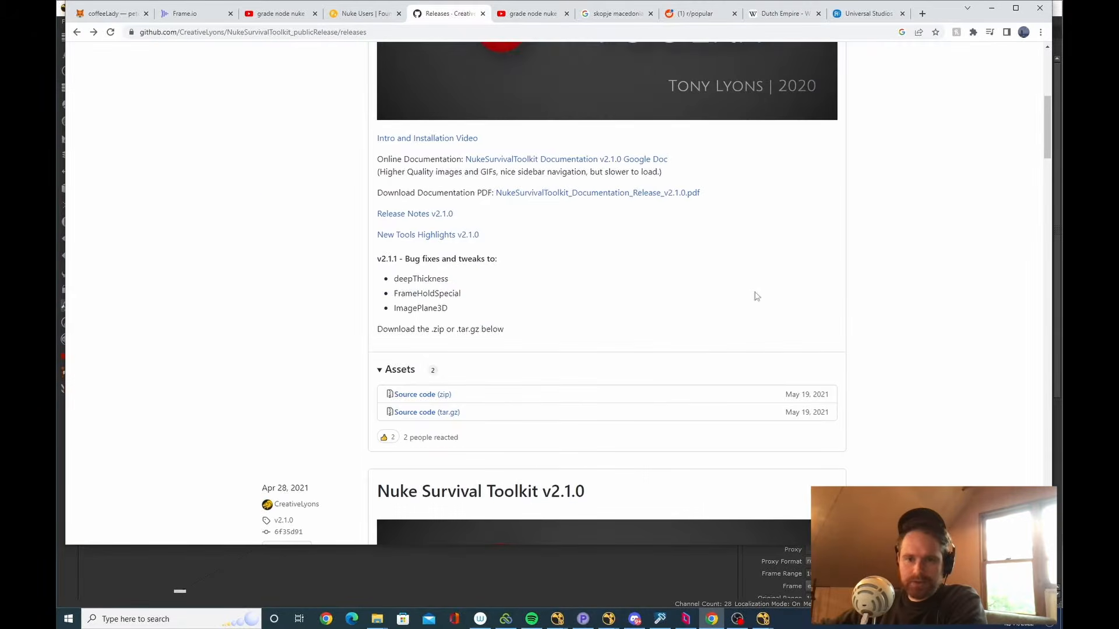
# Load all the sh0060 folders and EXR files from File Explorer into Nuke's node graph and view the sh0060_bg01_v02 plate.
pyautogui.hotkey('alt', 'Tab')
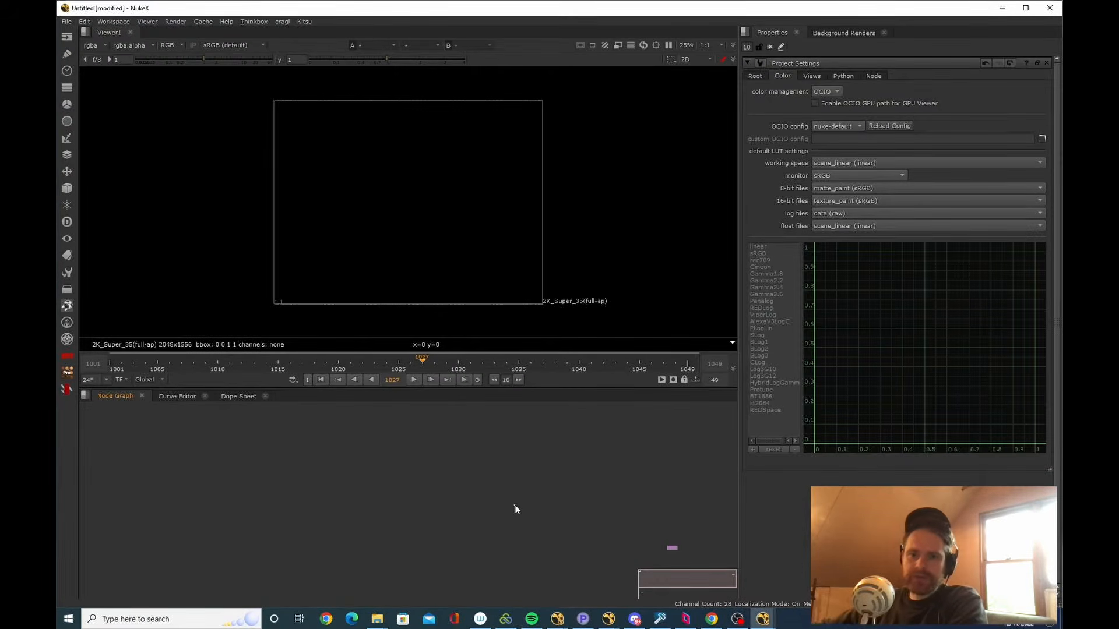
pyautogui.hotkey('alt', 'Tab')
pyautogui.click(766, 152)
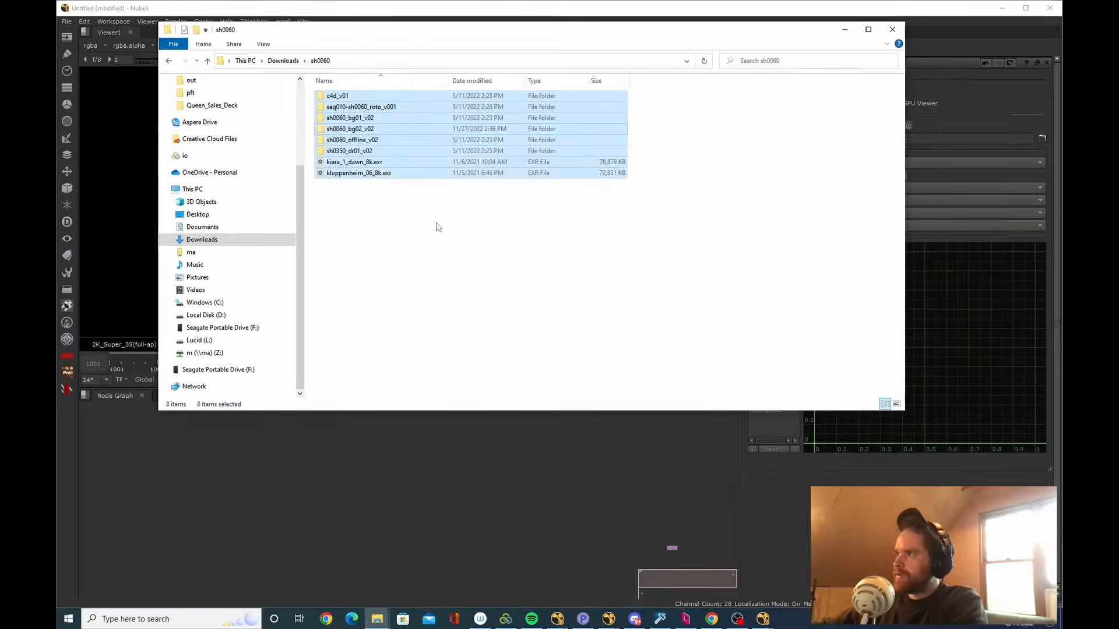
pyautogui.moveTo(434, 172); pyautogui.dragTo(489, 485)
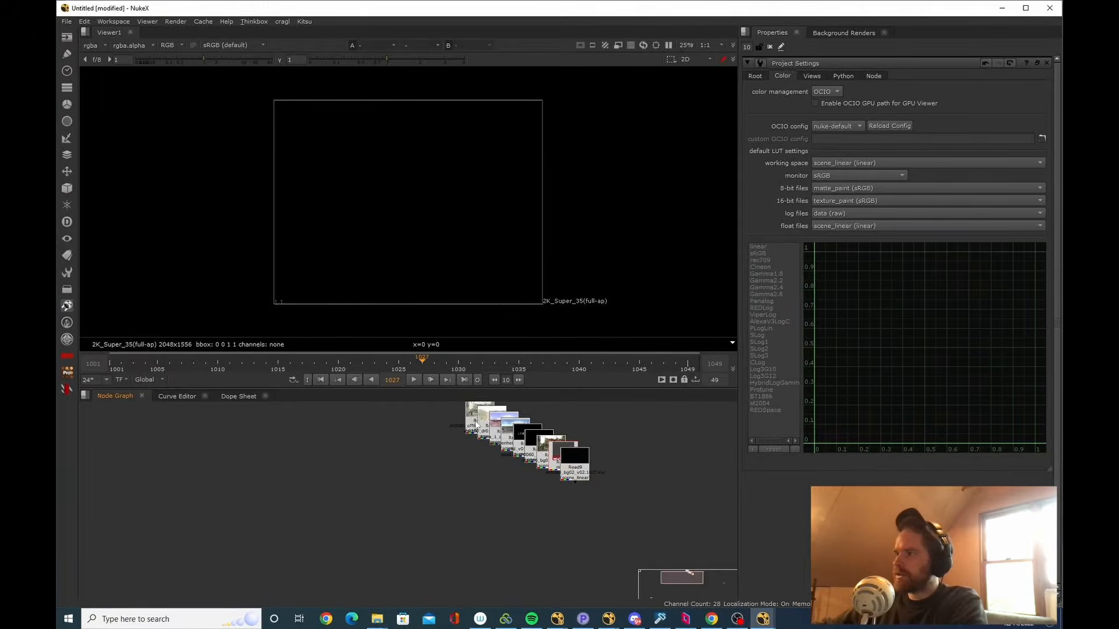
pyautogui.moveTo(491, 425); pyautogui.dragTo(393, 494)
pyautogui.press('1')
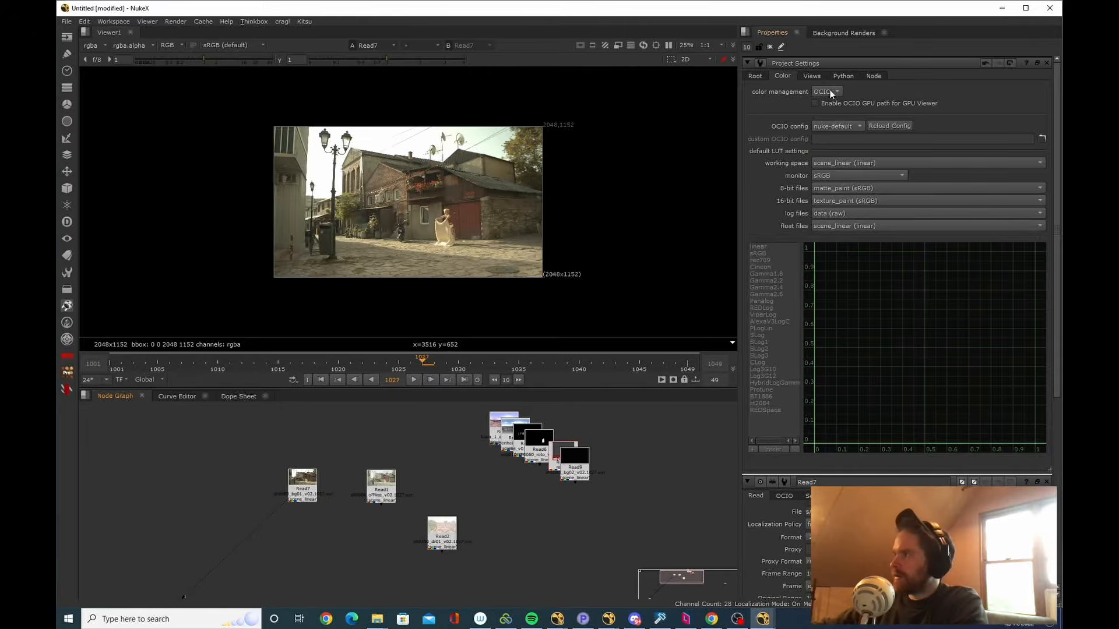
# Keep the project's color management on OCIO and set the OCIO config to aces_1.1.
pyautogui.click(835, 92)
pyautogui.click(904, 97)
pyautogui.click(840, 128)
pyautogui.click(831, 104)
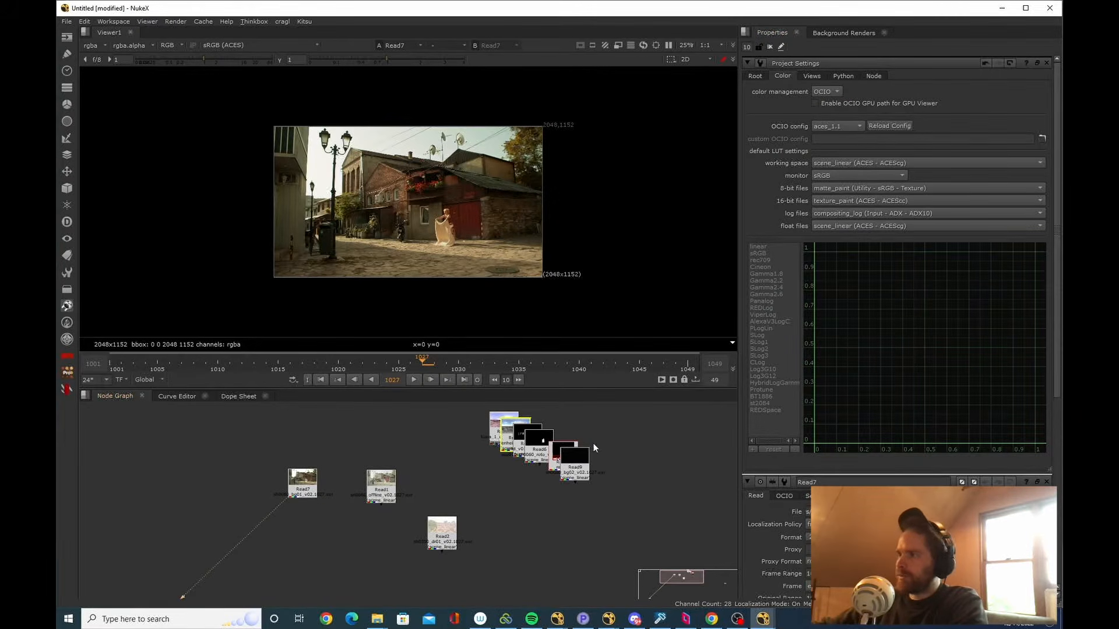
# Set the colorspace of the sh0060_bg01_v02 Read node to scene_linear (ACES - ACEScg) and look over the other colorspace options.
pyautogui.scroll(5, 278, 490)
pyautogui.moveTo(366, 493)
pyautogui.mouseDown()
pyautogui.moveTo(166, 507)
pyautogui.moveTo(385, 507)
pyautogui.moveTo(364, 504)
pyautogui.mouseUp()
pyautogui.doubleClick(364, 504)
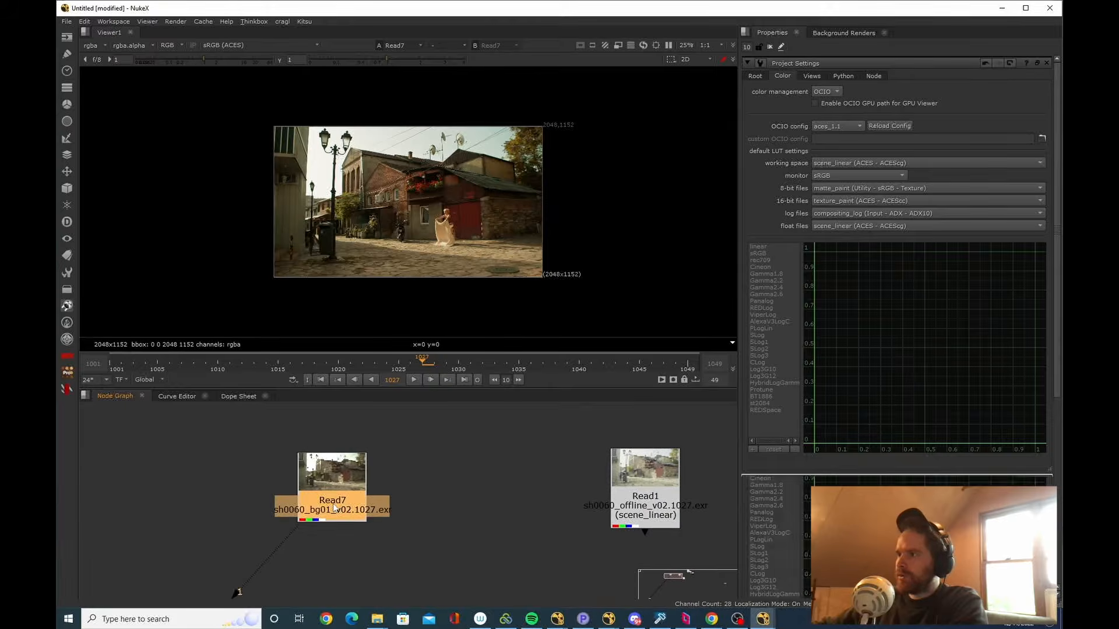
pyautogui.click(372, 529)
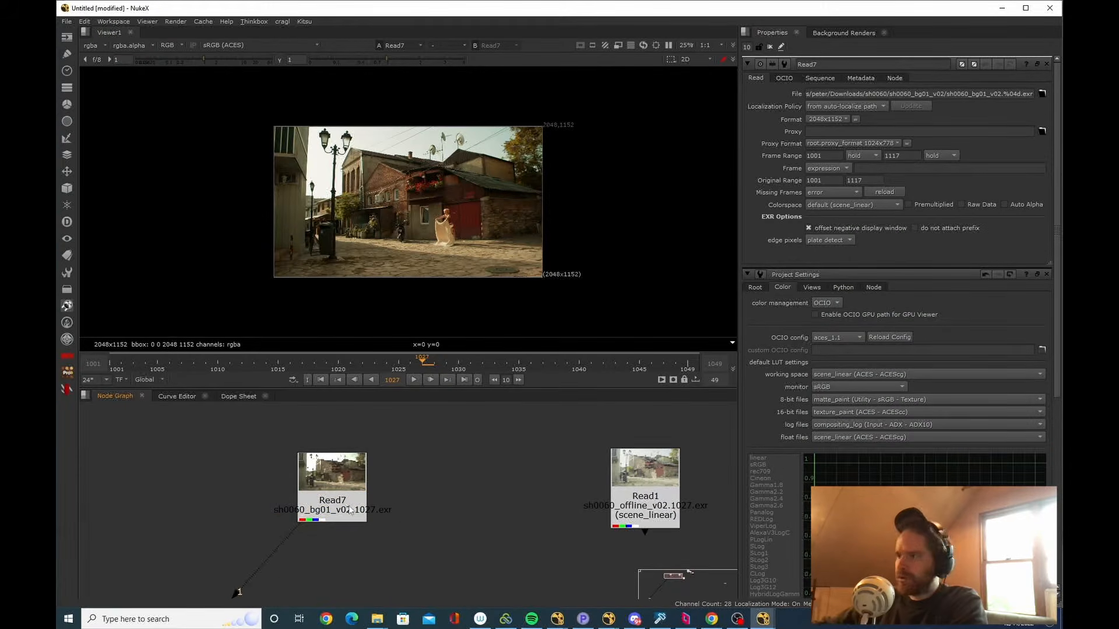
pyautogui.click(880, 205)
pyautogui.click(904, 240)
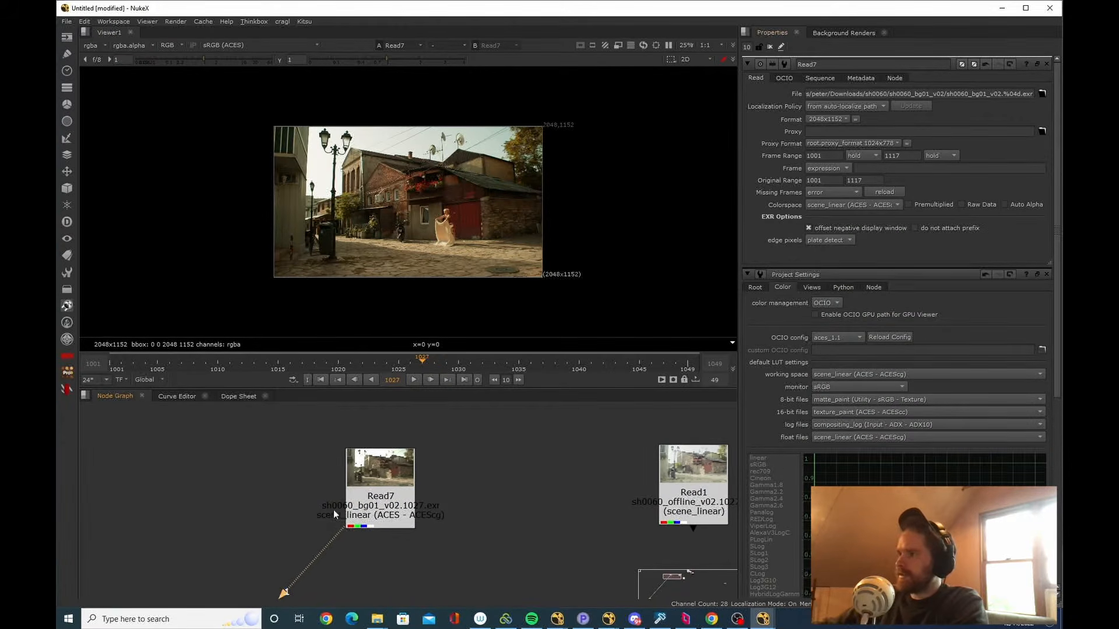
pyautogui.click(895, 206)
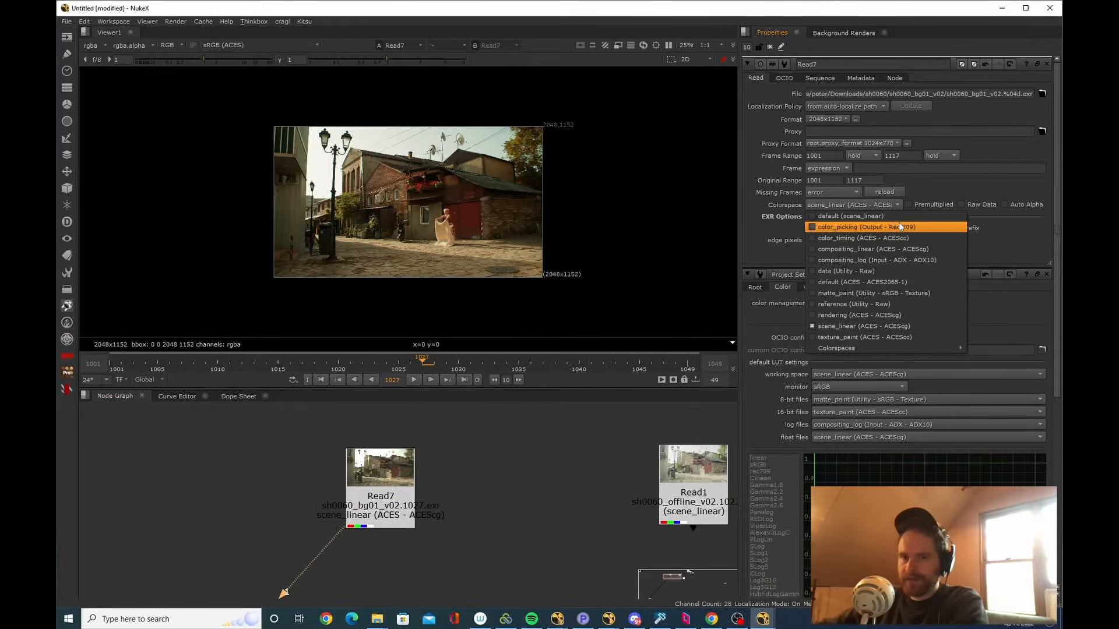
pyautogui.click(390, 485)
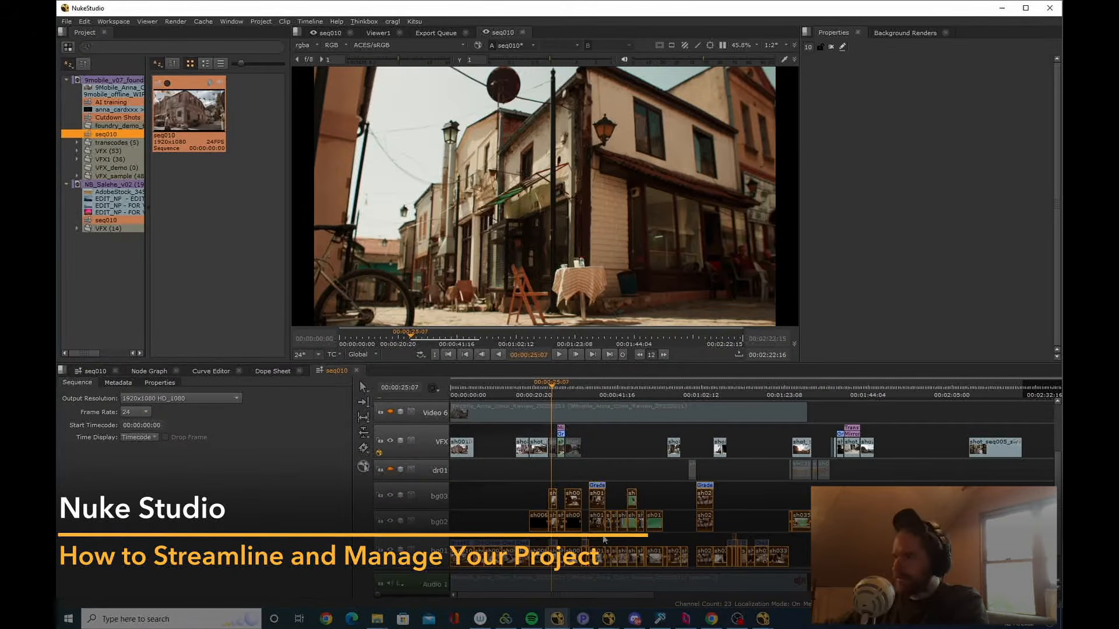
# Examine the VFX, dr01 and bg01 to bg03 tracks of the seq010 timeline and clear the clip selection.
pyautogui.scroll(3, 609, 577)
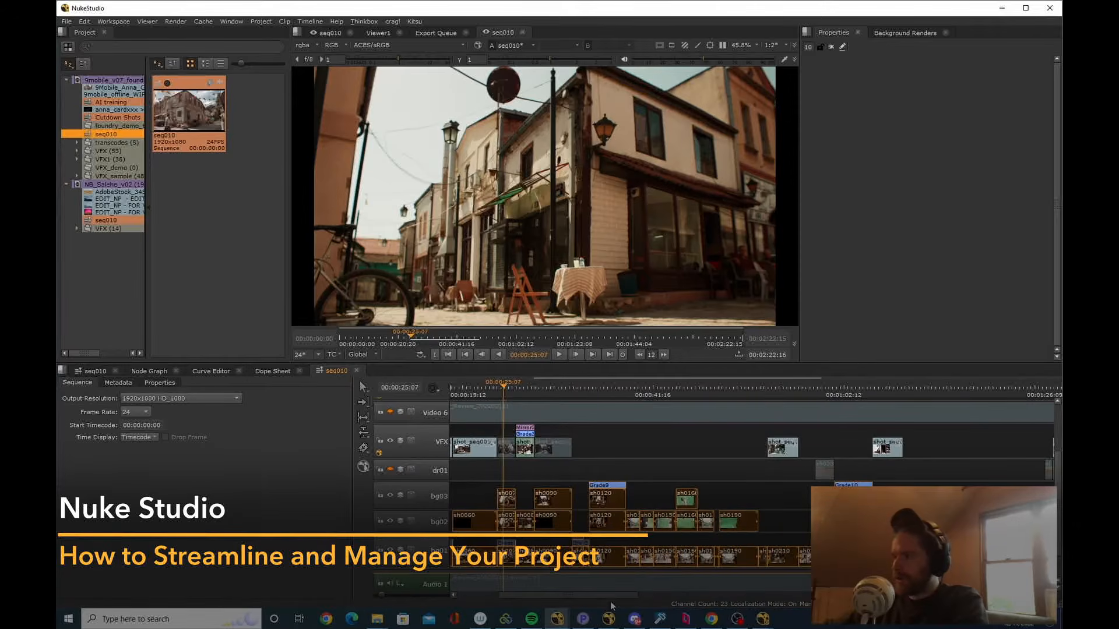
pyautogui.moveTo(616, 595); pyautogui.dragTo(475, 594)
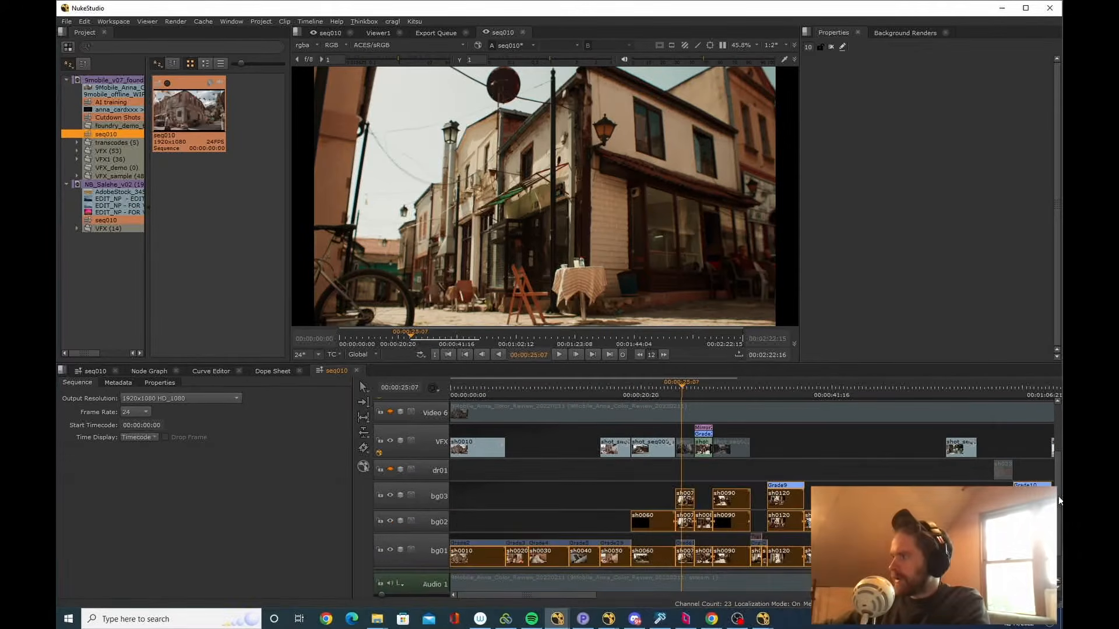
pyautogui.moveTo(1059, 497); pyautogui.dragTo(1058, 529)
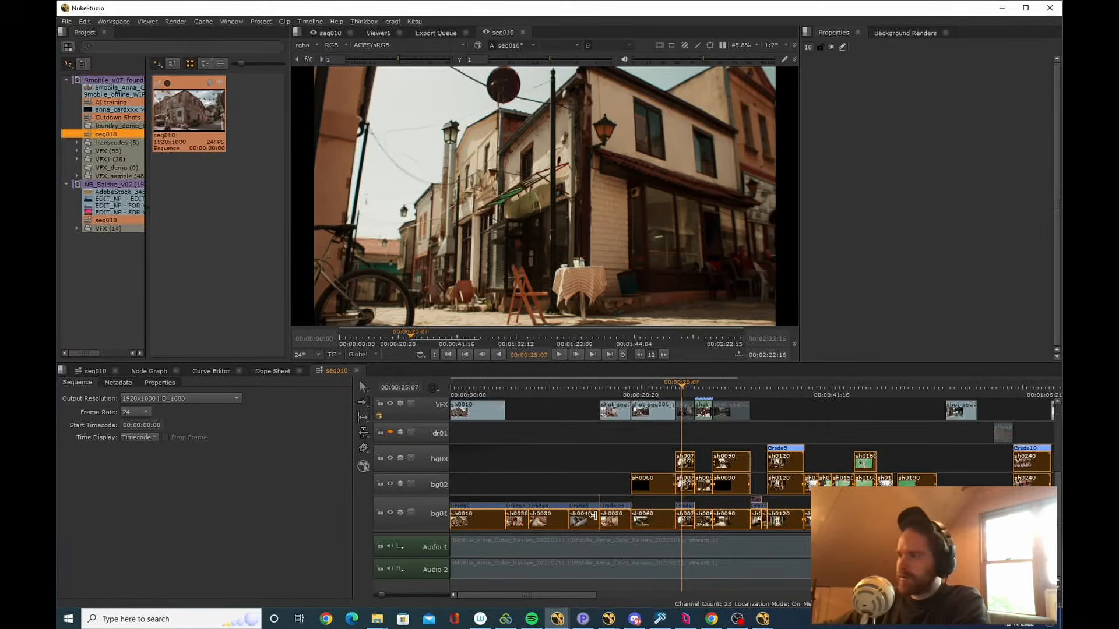
pyautogui.scroll(-5, 564, 498)
pyautogui.scroll(1, 573, 489)
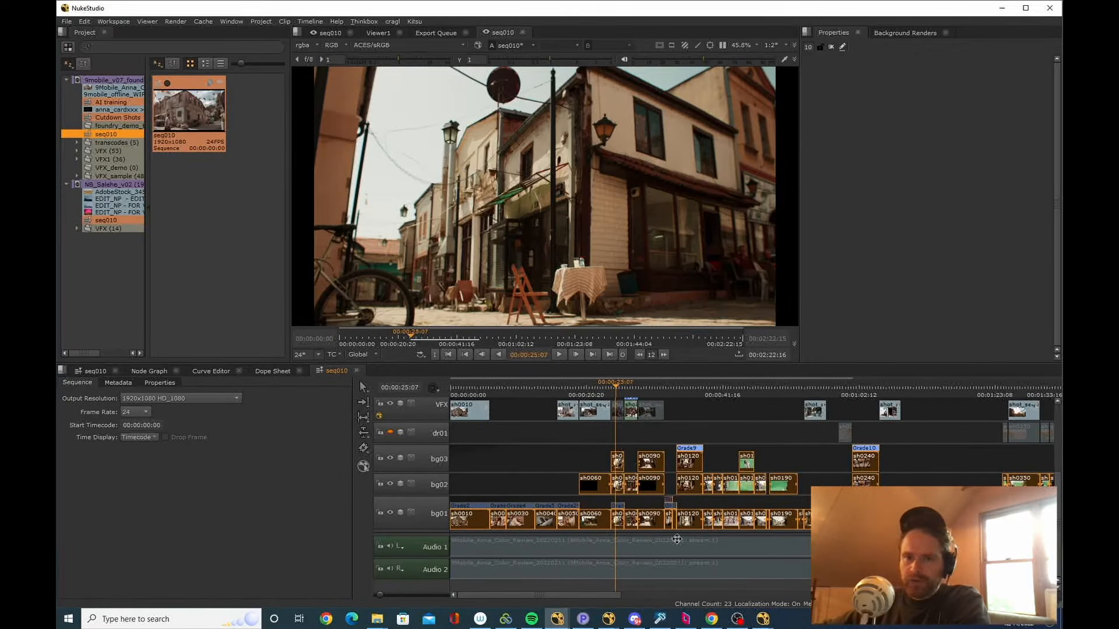
pyautogui.scroll(-1, 711, 412)
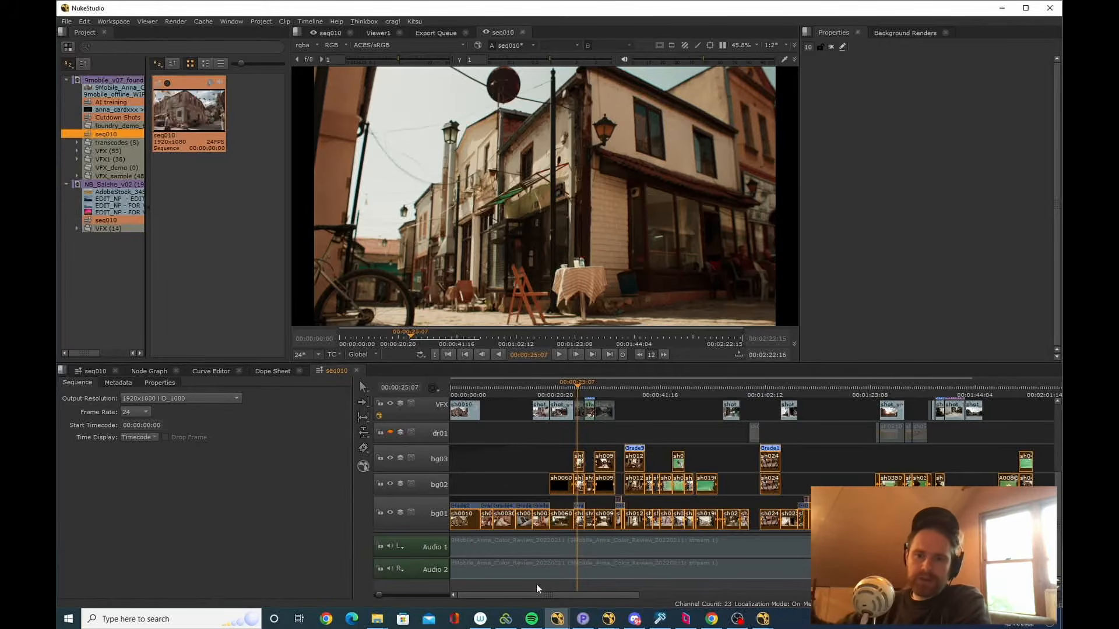
pyautogui.moveTo(536, 585); pyautogui.dragTo(498, 581)
pyautogui.click(481, 495)
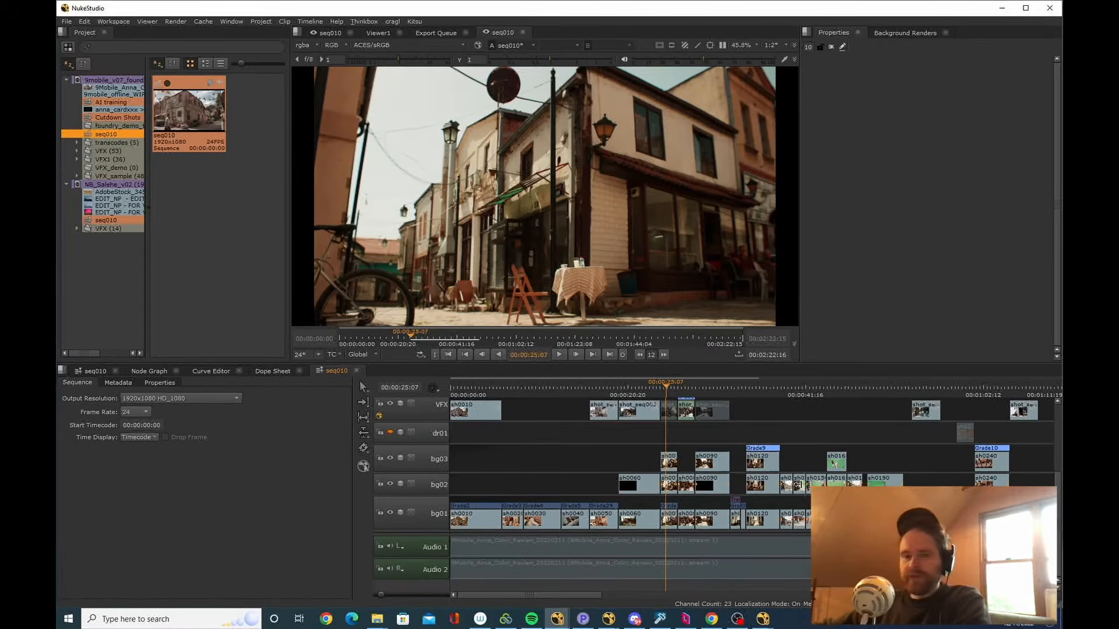
# Select all the plate clips on the bg01, bg02 and bg03 tracks and inspect them along the timeline.
pyautogui.scroll(-5, 797, 484)
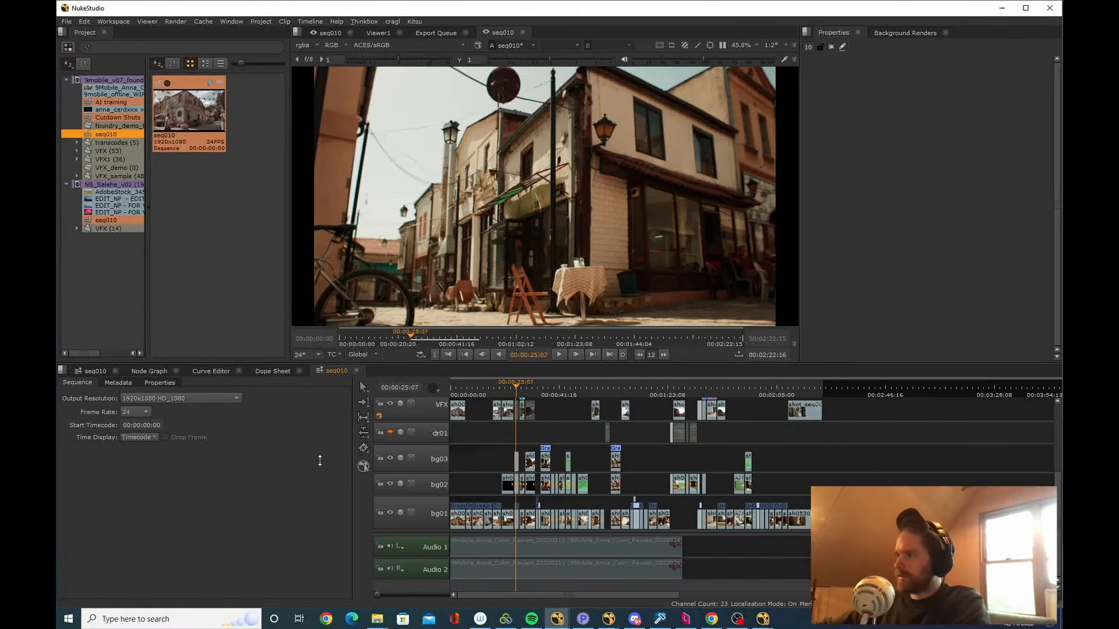
pyautogui.moveTo(884, 531); pyautogui.dragTo(394, 448)
pyautogui.scroll(5, 537, 535)
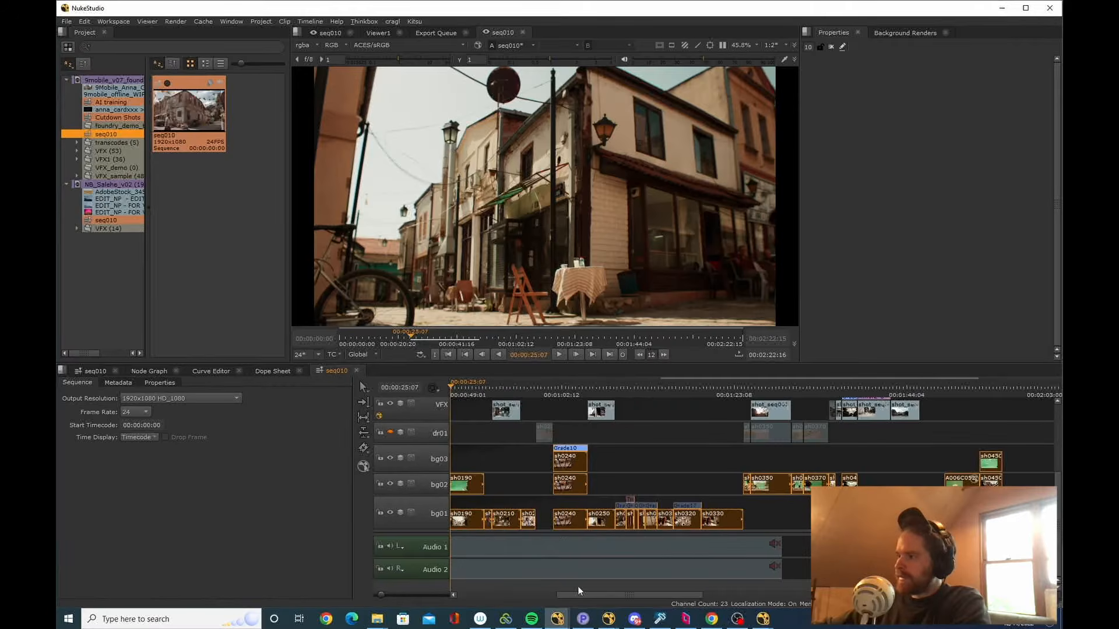
pyautogui.moveTo(607, 594); pyautogui.dragTo(435, 589)
pyautogui.scroll(5, 569, 393)
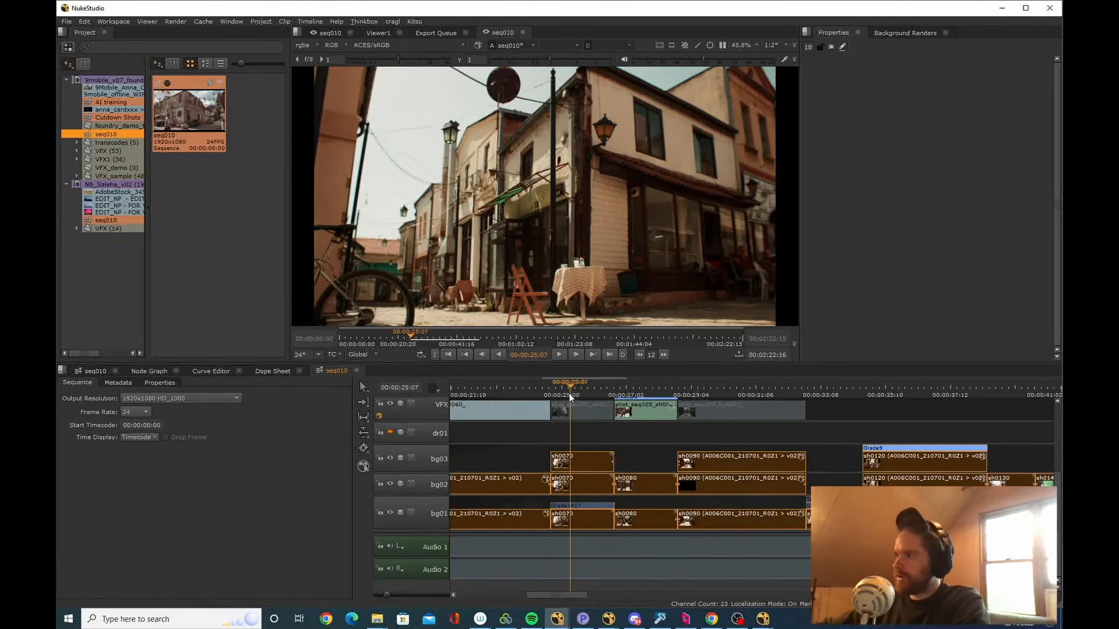
# Clear the clip selection, place the playhead at 00:00:26:00 and toggle the sh0070 comp on the VFX track for comparison.
pyautogui.moveTo(568, 392)
pyautogui.mouseDown()
pyautogui.moveTo(499, 392)
pyautogui.moveTo(618, 392)
pyautogui.moveTo(516, 391)
pyautogui.moveTo(576, 381)
pyautogui.mouseUp()
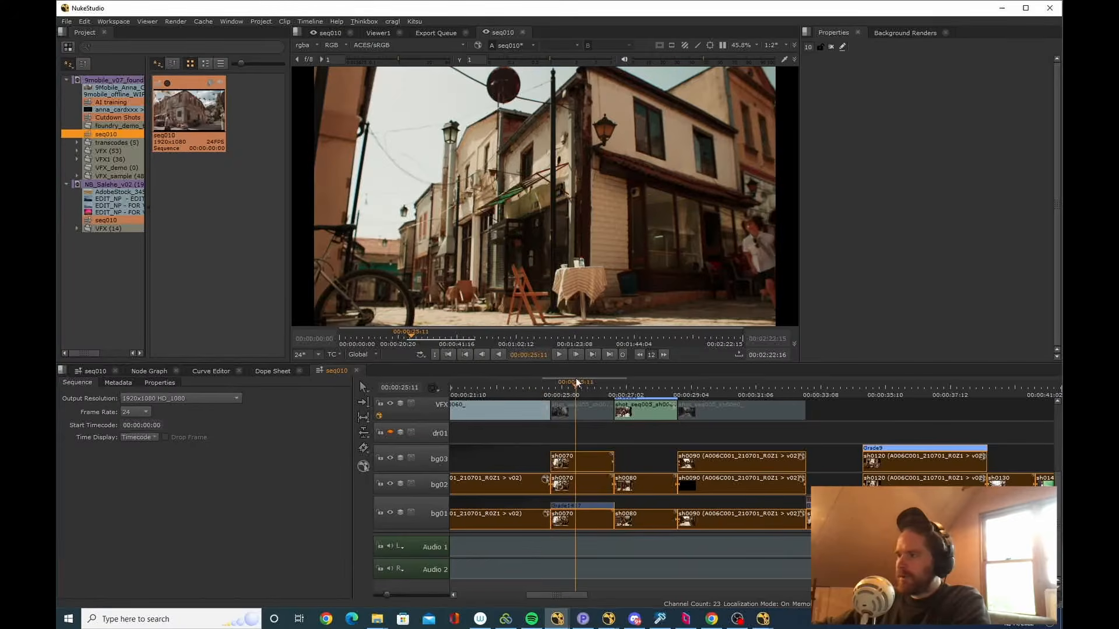
pyautogui.click(621, 435)
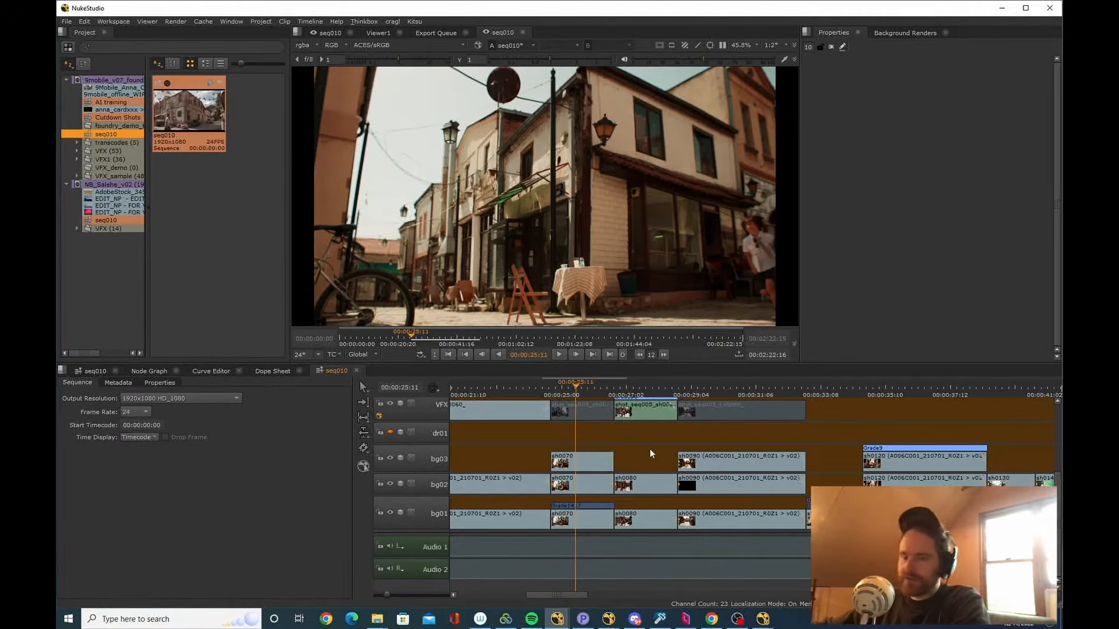
pyautogui.click(581, 412)
pyautogui.press('d')
pyautogui.moveTo(582, 386)
pyautogui.mouseDown()
pyautogui.moveTo(565, 387)
pyautogui.moveTo(599, 383)
pyautogui.moveTo(573, 383)
pyautogui.moveTo(598, 387)
pyautogui.moveTo(576, 387)
pyautogui.moveTo(600, 389)
pyautogui.moveTo(577, 390)
pyautogui.moveTo(593, 402)
pyautogui.moveTo(551, 394)
pyautogui.moveTo(592, 390)
pyautogui.mouseUp()
pyautogui.press('d')
# Toggle the sh0070 plates on the bg03 and bg02 tracks off and on to compare the shot's layers, leaving both enabled.
pyautogui.click(593, 462)
pyautogui.press('d')
pyautogui.click(583, 478)
pyautogui.press('d')
pyautogui.press('d')
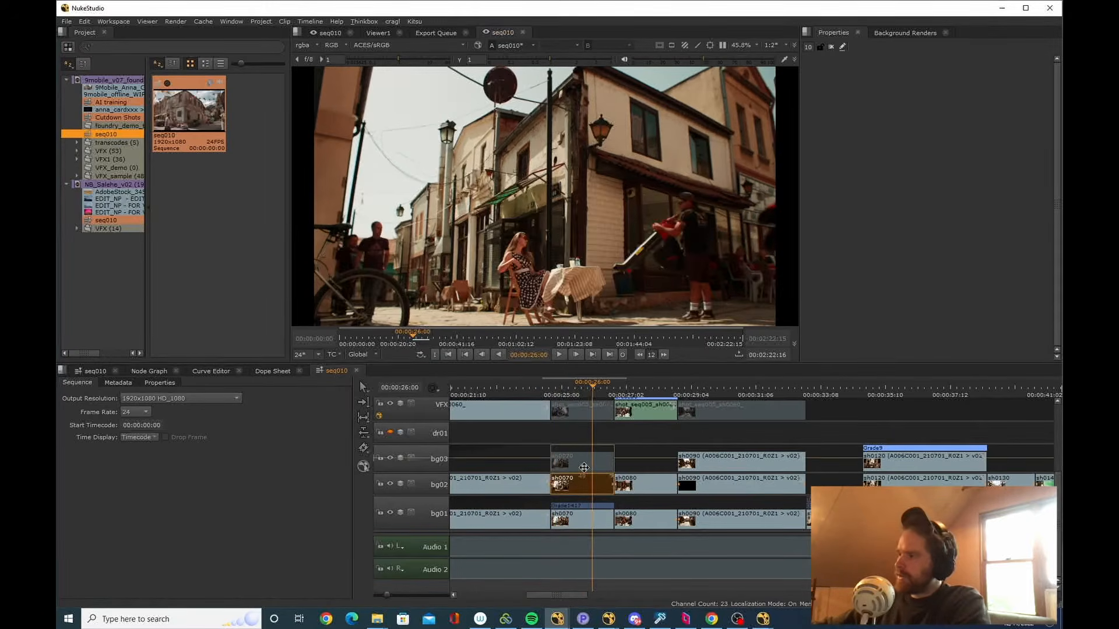
pyautogui.click(584, 465)
pyautogui.press('d')
pyautogui.press('d')
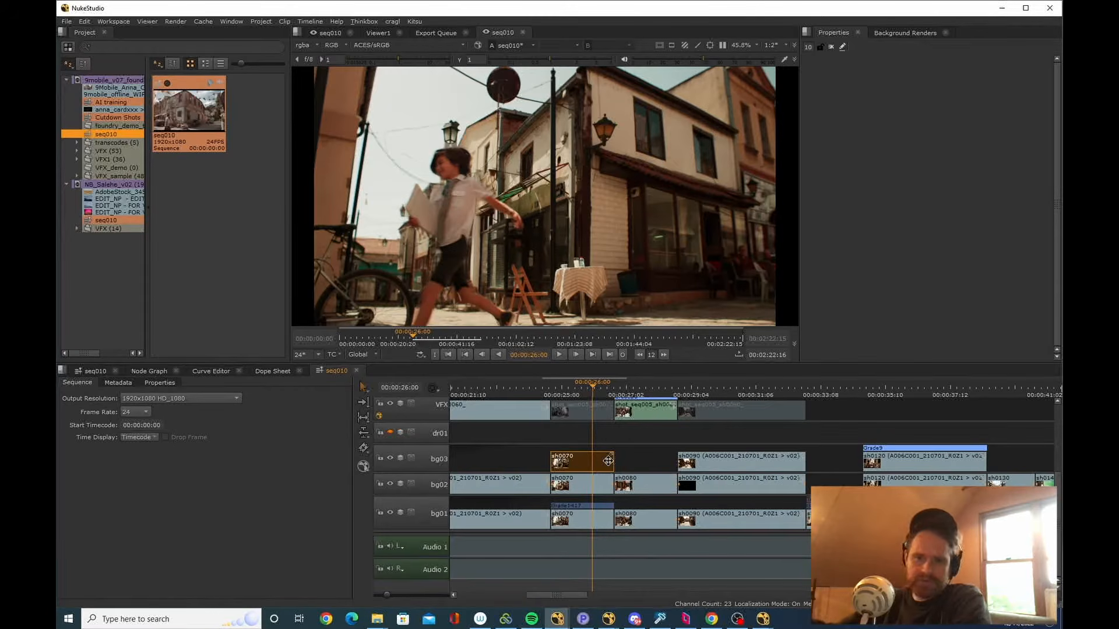
# Examine how the shots' plates are stacked across the bg01 to bg03 tracks, from the sequence start to sh0070.
pyautogui.scroll(2, 637, 507)
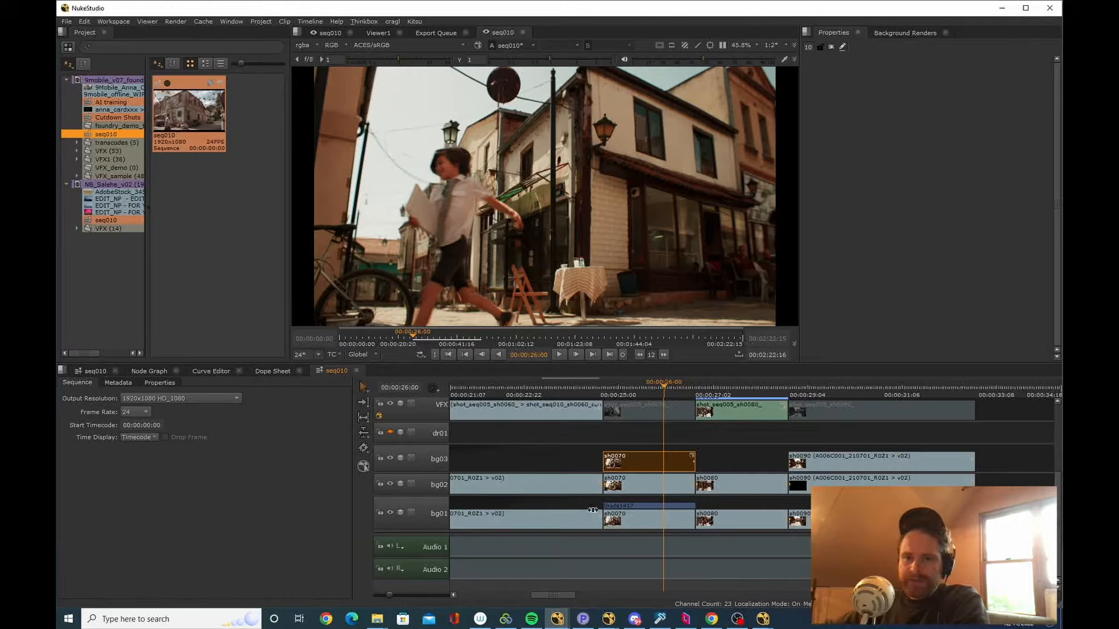
pyautogui.scroll(-2, 591, 517)
pyautogui.scroll(1, 740, 428)
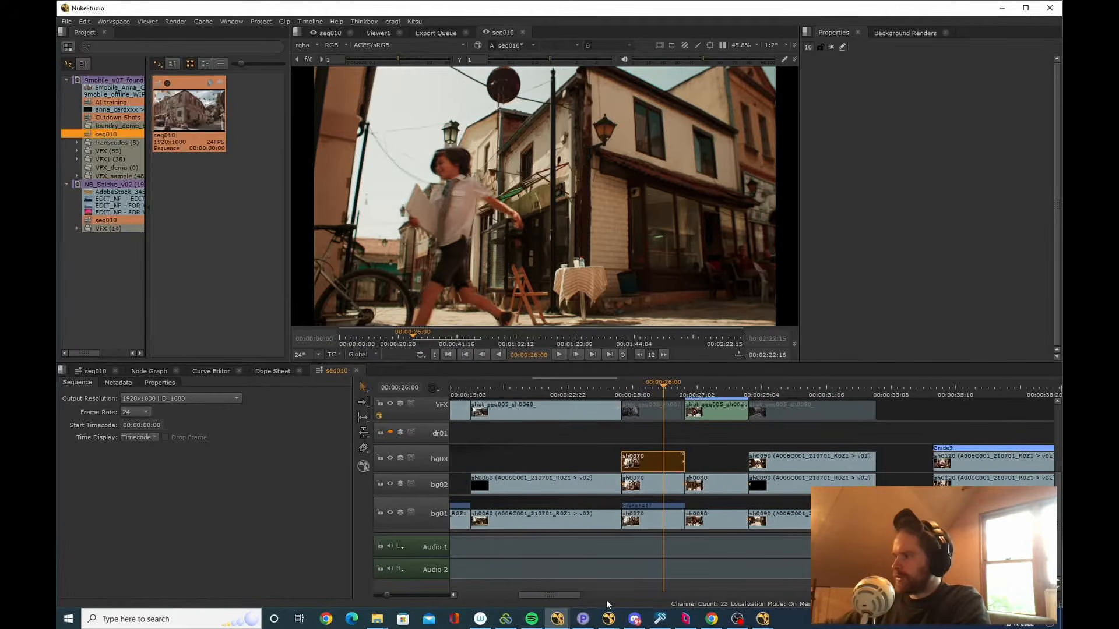
pyautogui.moveTo(572, 595); pyautogui.dragTo(393, 584)
pyautogui.scroll(-1, 554, 498)
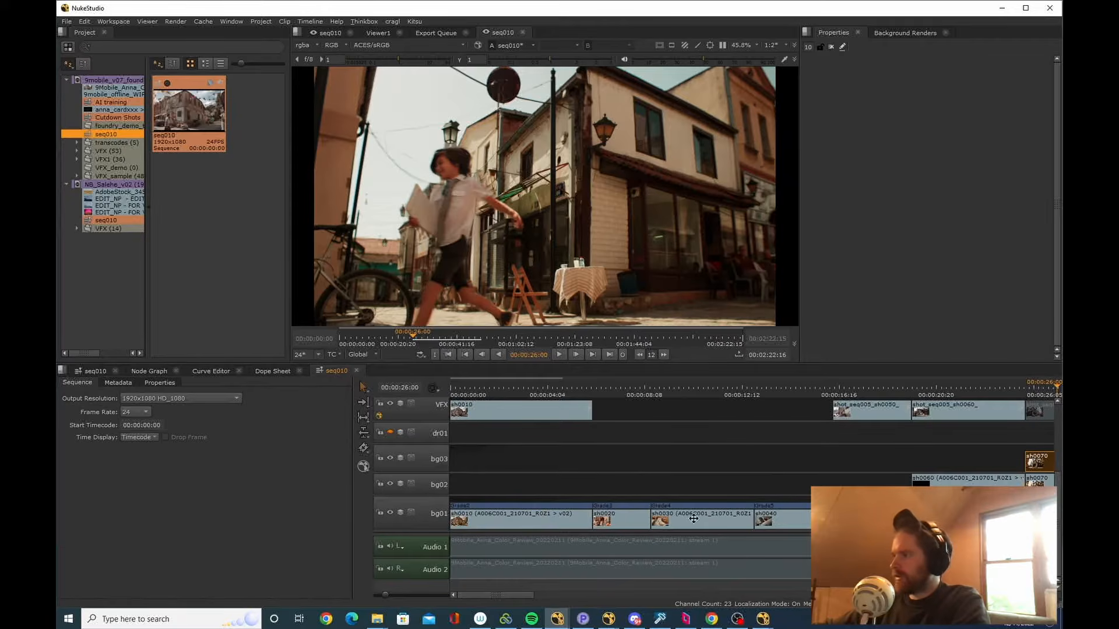
pyautogui.scroll(-2, 583, 494)
pyautogui.scroll(1, 551, 471)
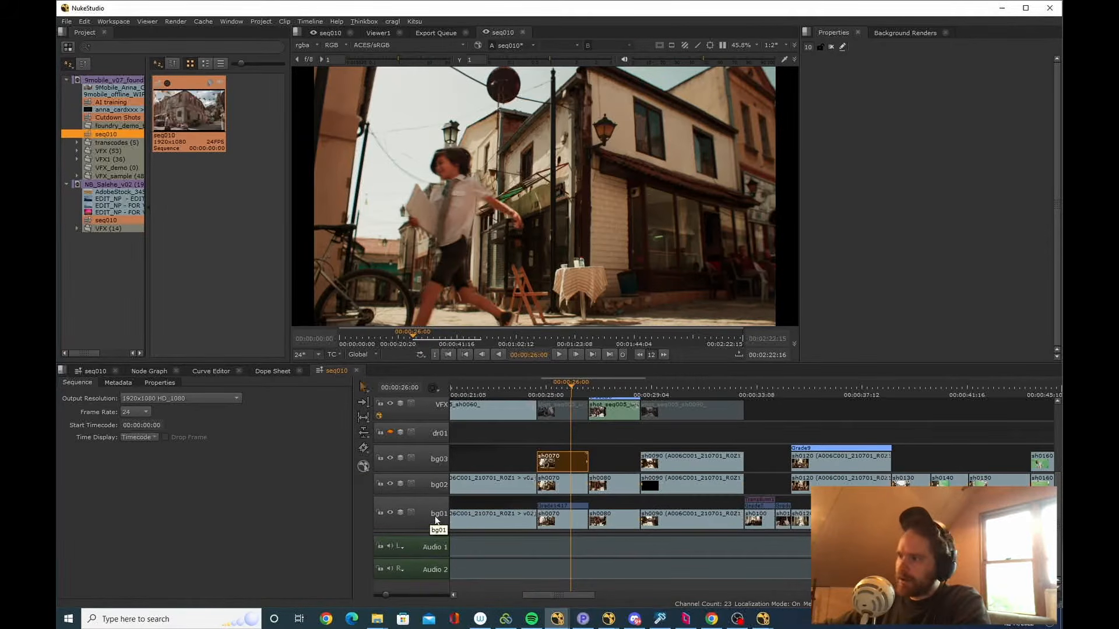
pyautogui.scroll(3, 607, 467)
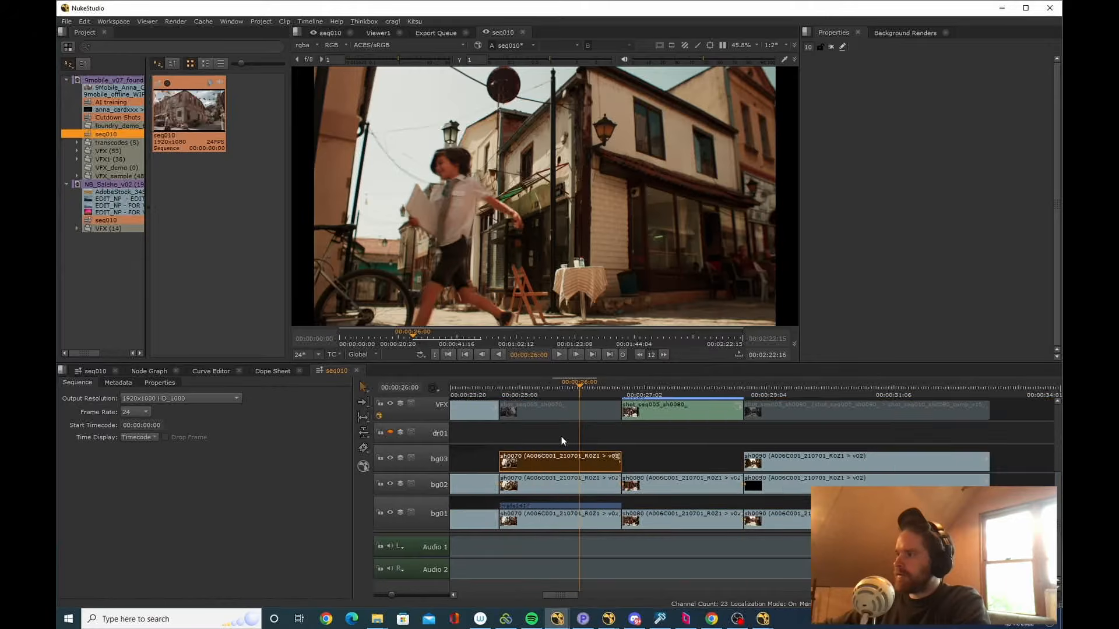
# Select the sh0070 plates on the bg01, bg02 and bg03 tracks and scrub through the shot to 00:00:25:10.
pyautogui.click(561, 436)
pyautogui.moveTo(564, 434); pyautogui.dragTo(539, 525)
pyautogui.moveTo(548, 391); pyautogui.dragTo(564, 389)
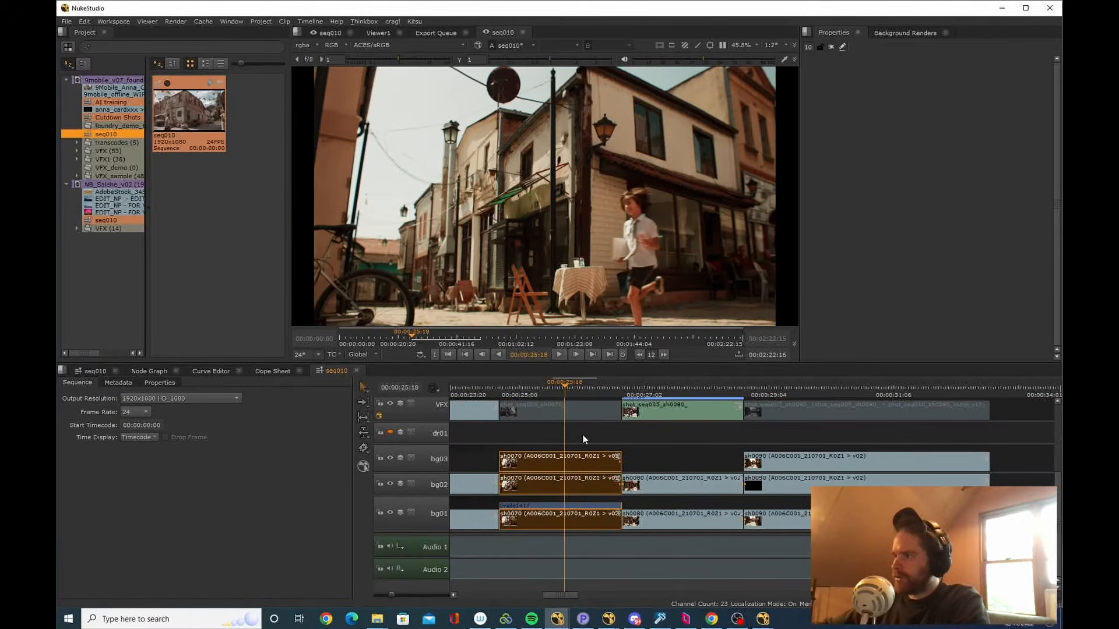
pyautogui.click(583, 434)
pyautogui.moveTo(586, 436); pyautogui.dragTo(575, 526)
pyautogui.moveTo(580, 390); pyautogui.dragTo(544, 394)
# Select all the clips on the bg01 track and open Rename Shots for them, keeping the Sequential Rename mode.
pyautogui.scroll(-6, 516, 397)
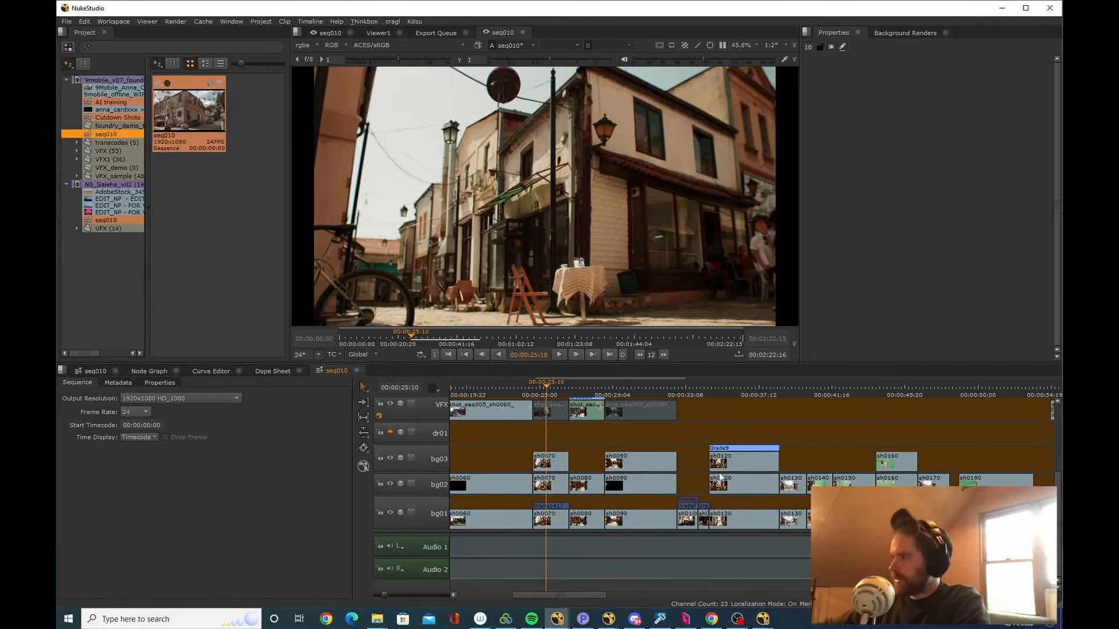
pyautogui.click(431, 513)
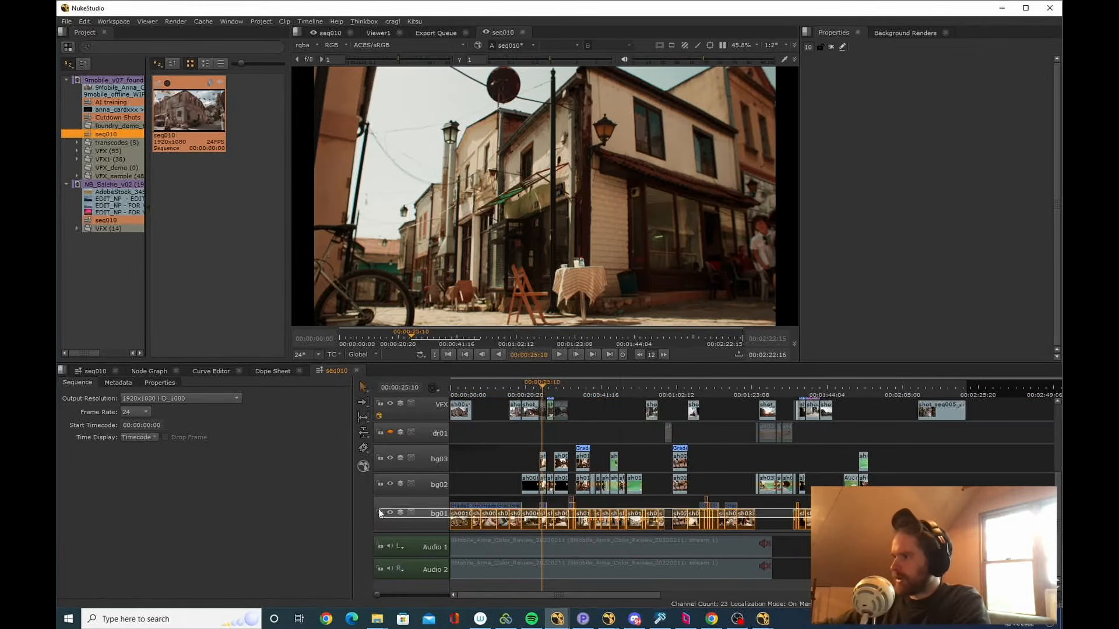
pyautogui.rightClick(463, 518)
pyautogui.moveTo(519, 466)
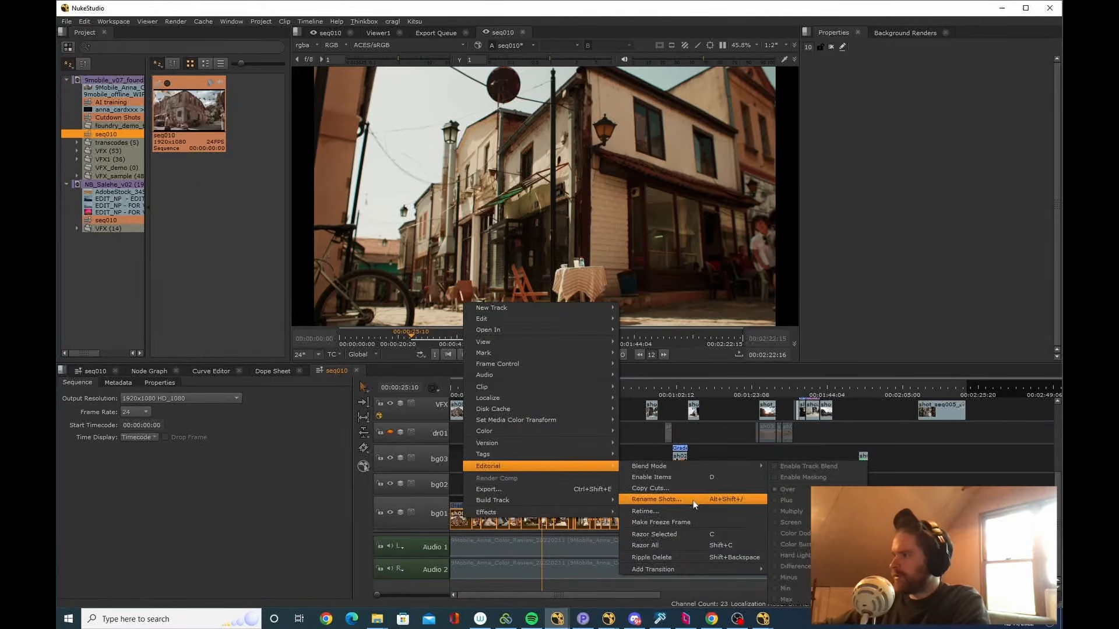
pyautogui.click(657, 499)
pyautogui.click(523, 280)
pyautogui.click(524, 301)
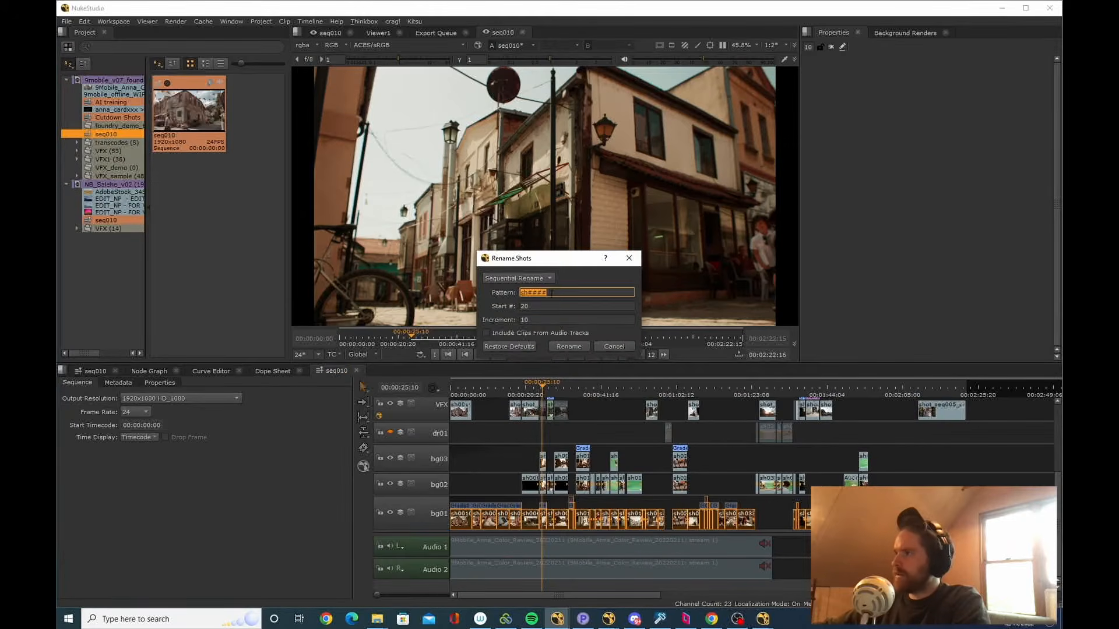
# Set the sequential rename's start number to 10, review the sh#### pattern and increment 10, and cancel without renaming the shots.
pyautogui.click(574, 306)
pyautogui.hotkey('shift', 'Tab')
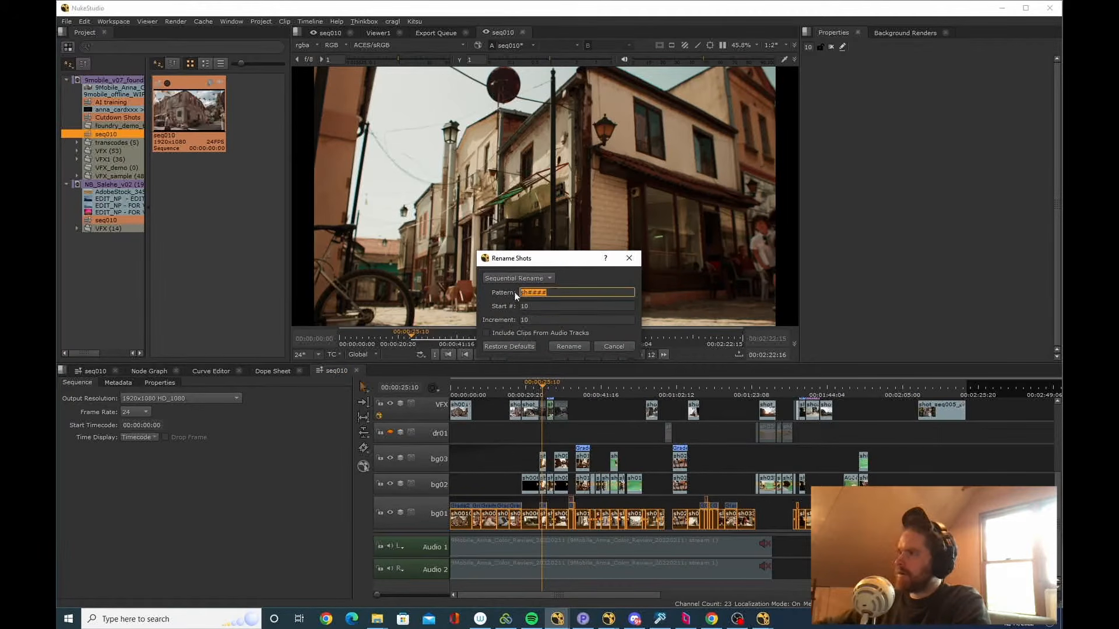
pyautogui.press('Tab')
pyautogui.press('Tab')
pyautogui.click(544, 303)
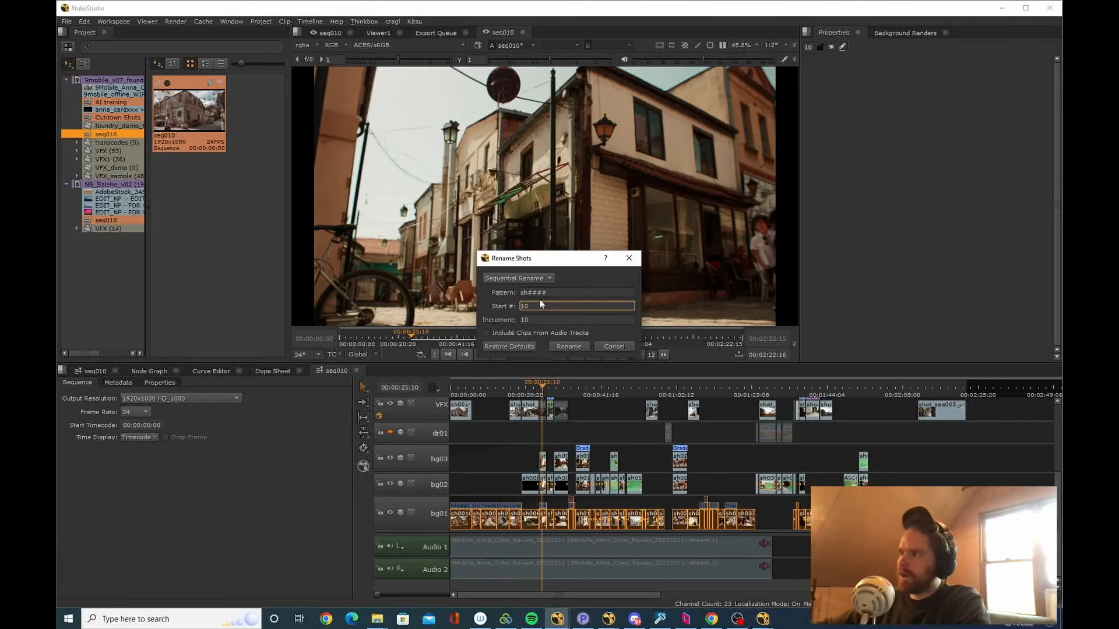
pyautogui.click(529, 292)
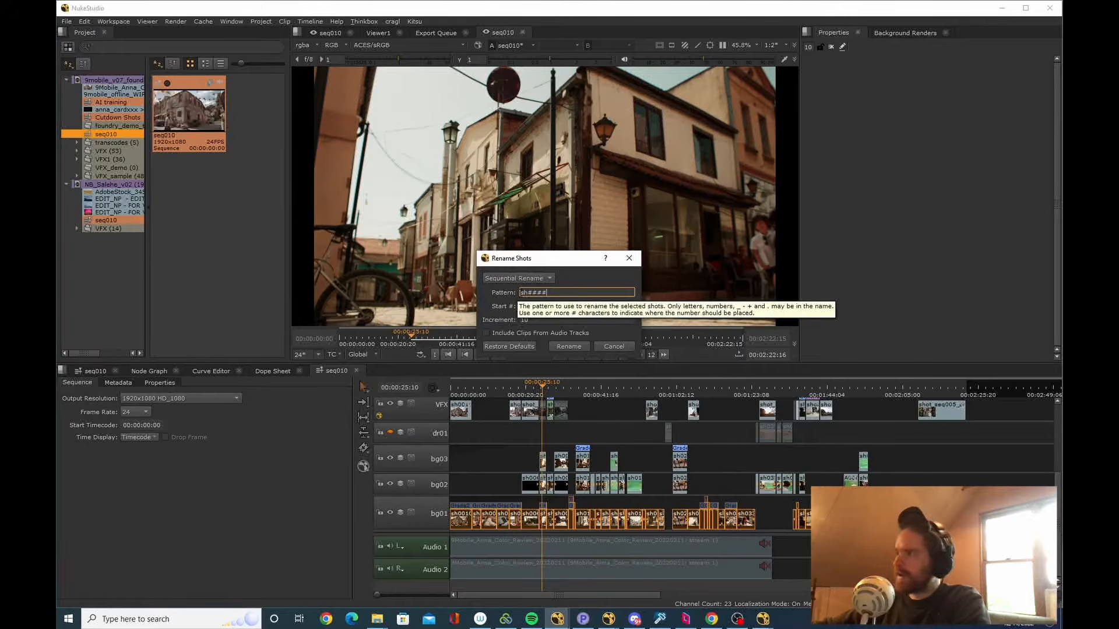
pyautogui.moveTo(521, 293); pyautogui.dragTo(551, 292)
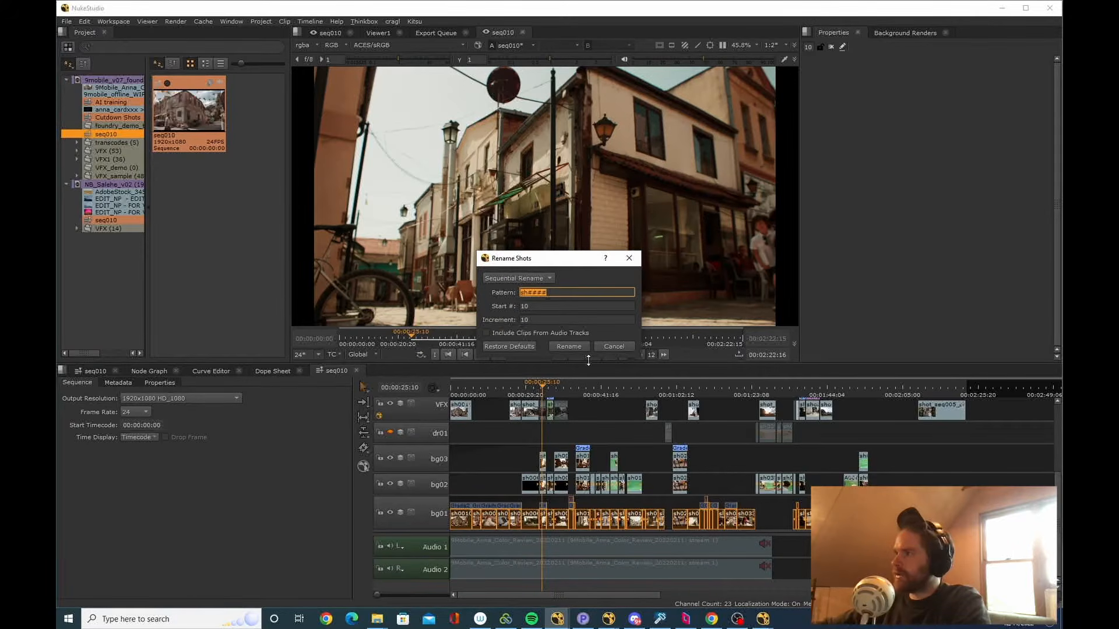
pyautogui.click(614, 348)
# Check the shot names along the bg01 track towards the end of the sequence and clear the clip selection.
pyautogui.scroll(6, 974, 518)
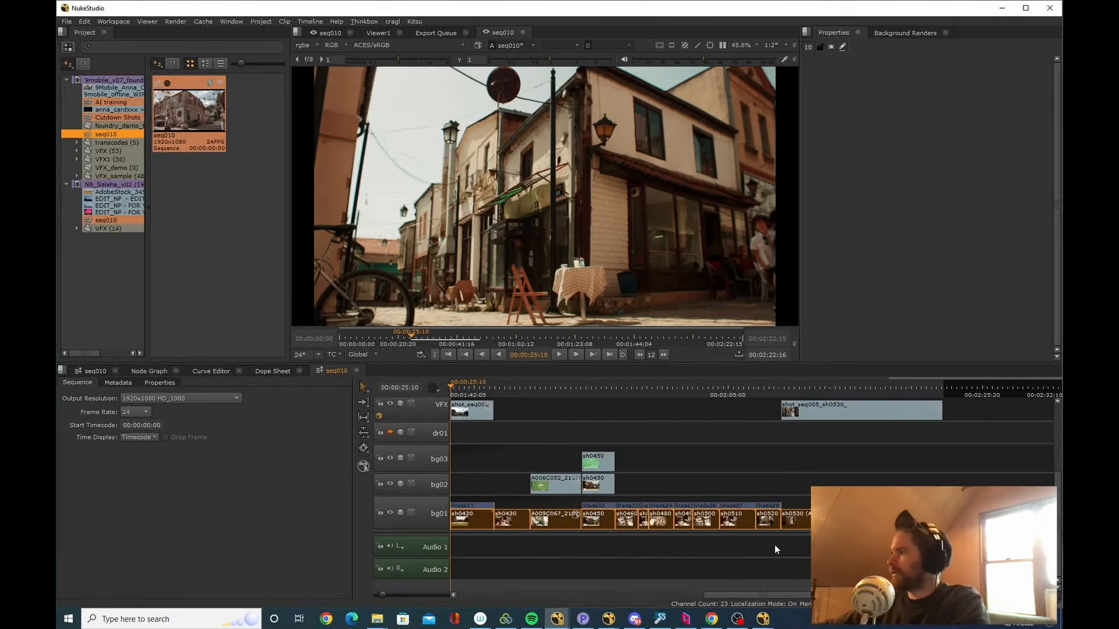
pyautogui.scroll(4, 775, 549)
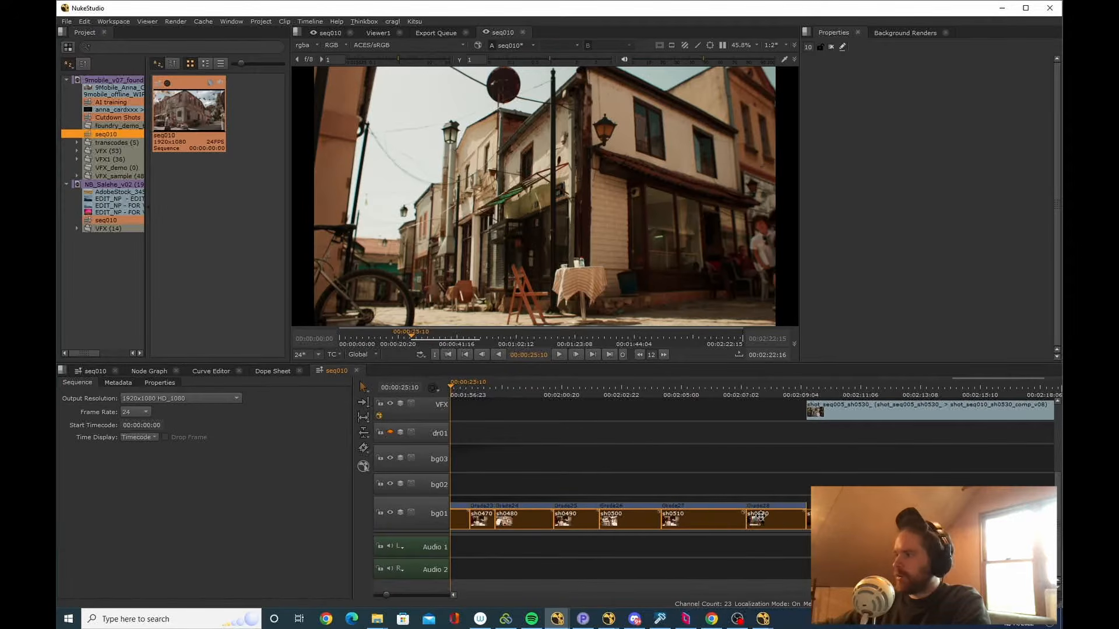
pyautogui.click(991, 471)
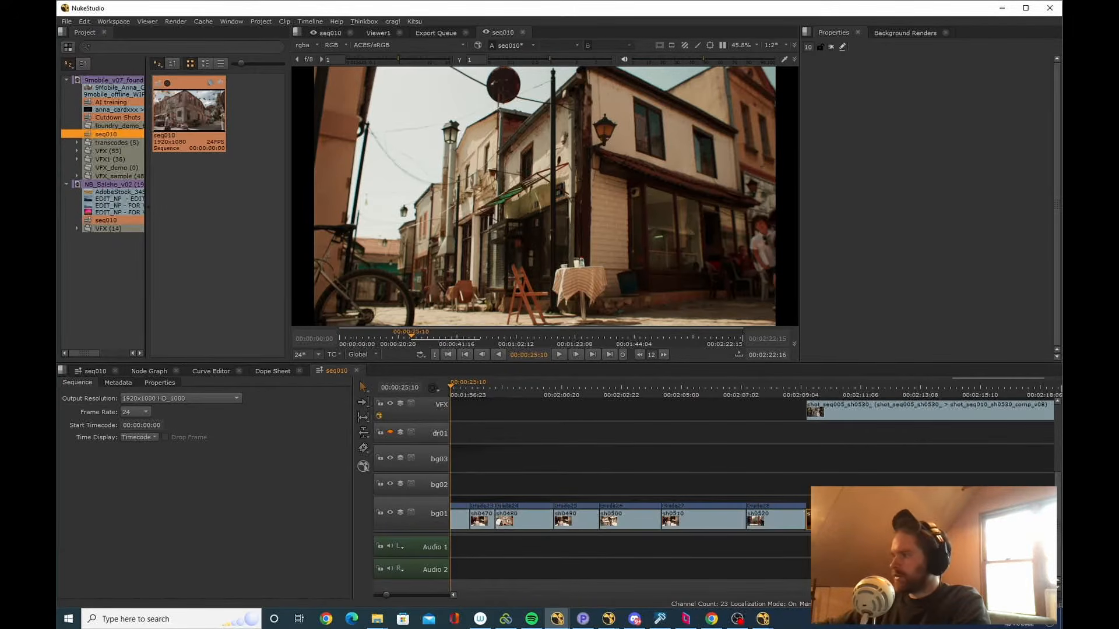
pyautogui.scroll(-5, 881, 477)
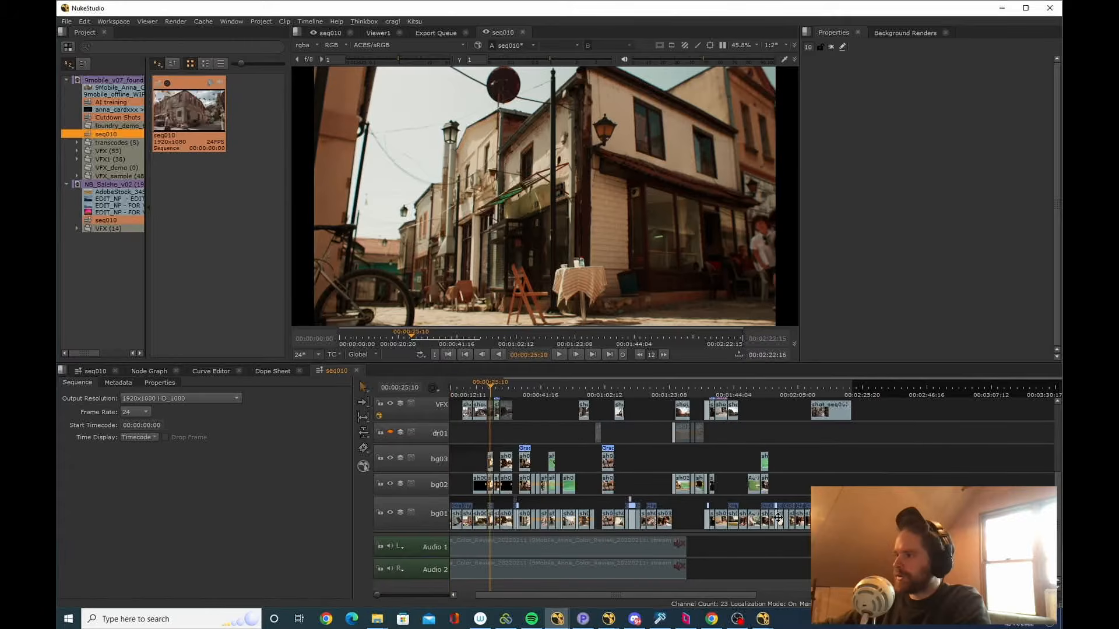
# Select the stacked sh0070 plates on the bg01 to bg03 tracks and open the Export dialog for them.
pyautogui.scroll(5, 584, 597)
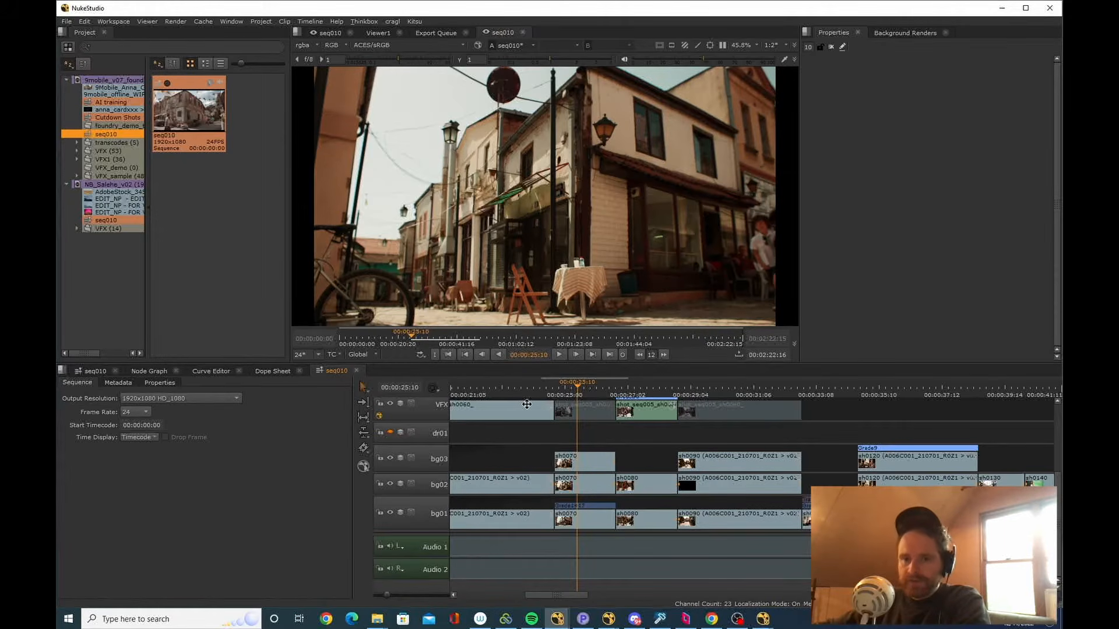
pyautogui.click(579, 460)
pyautogui.moveTo(601, 441); pyautogui.dragTo(582, 527)
pyautogui.hotkey('ctrl', 'shift', 'e')
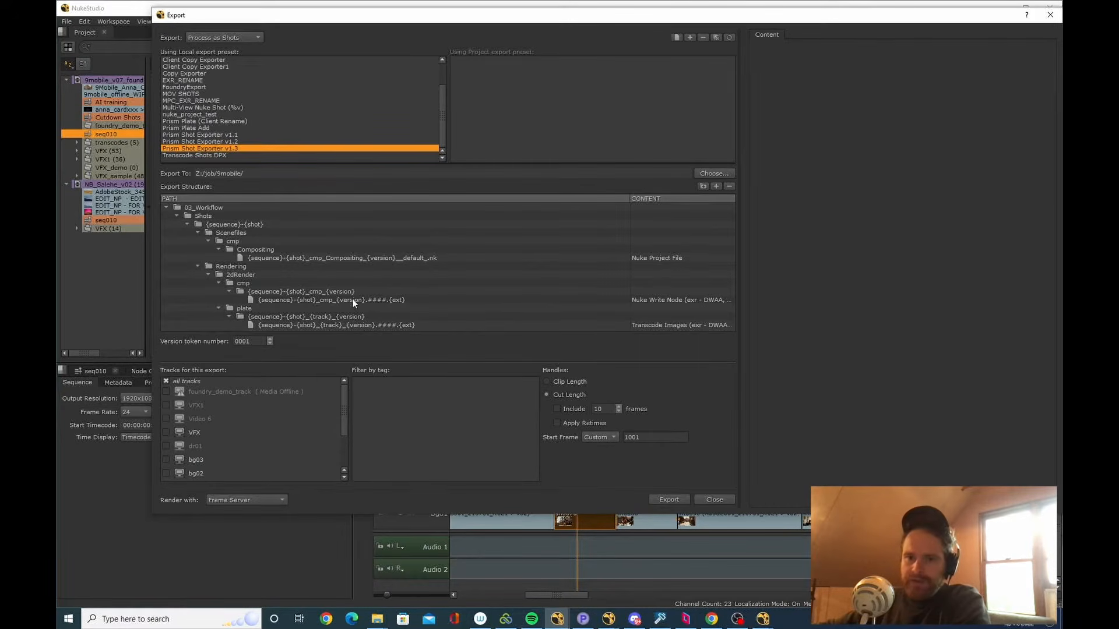
# Examine the plate's Transcode Images entry and version token number in the export structure, comparing them with the sh0070 clips on the timeline.
pyautogui.moveTo(354, 303)
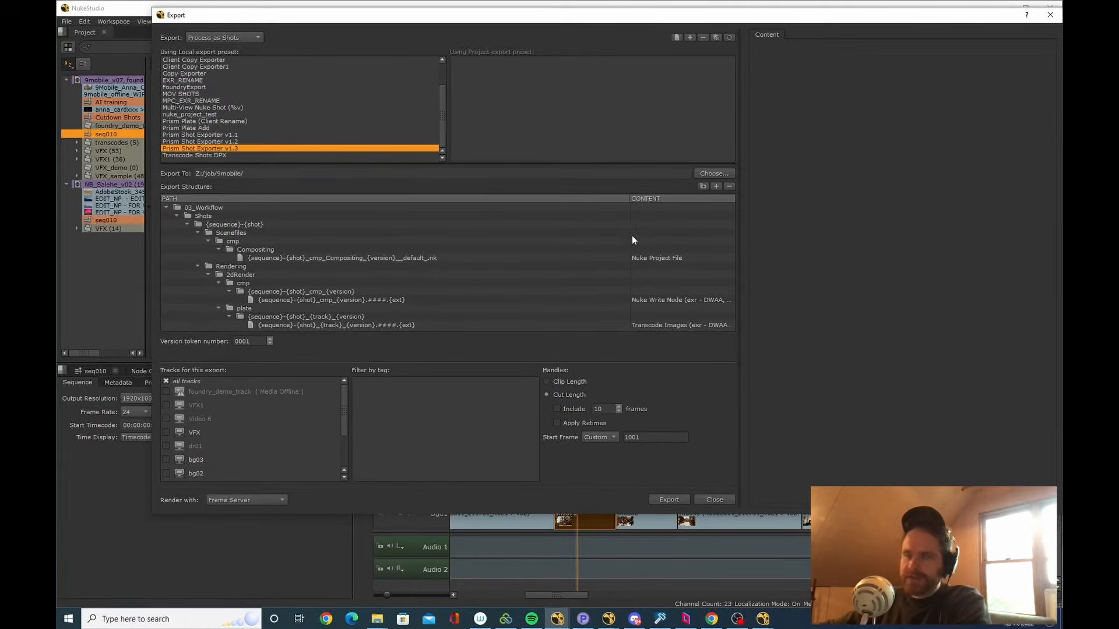
pyautogui.moveTo(427, 311)
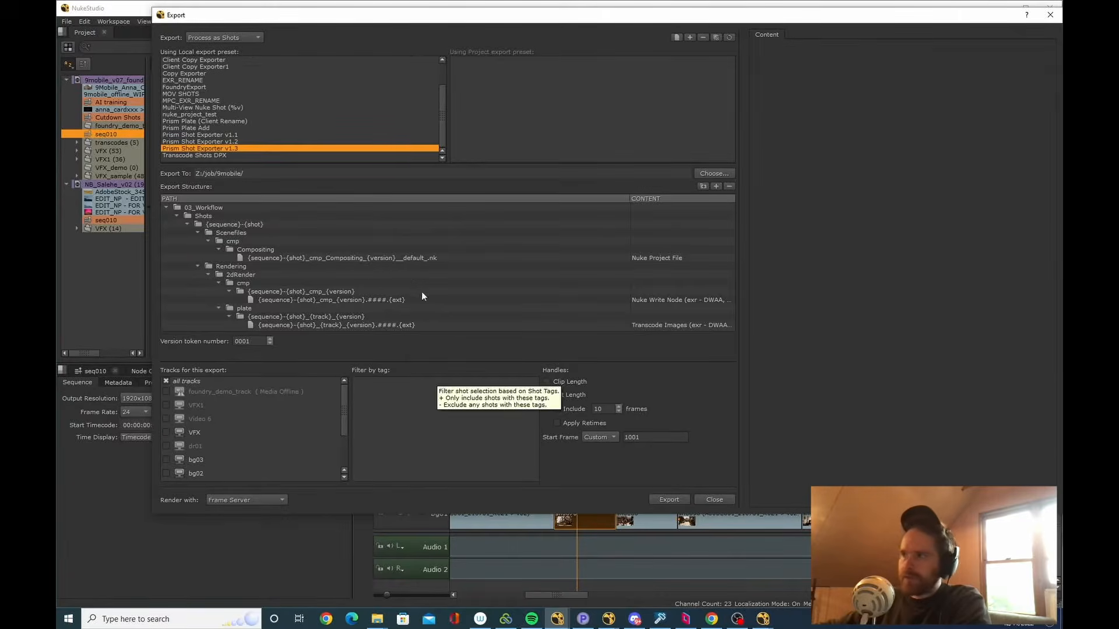
pyautogui.click(331, 324)
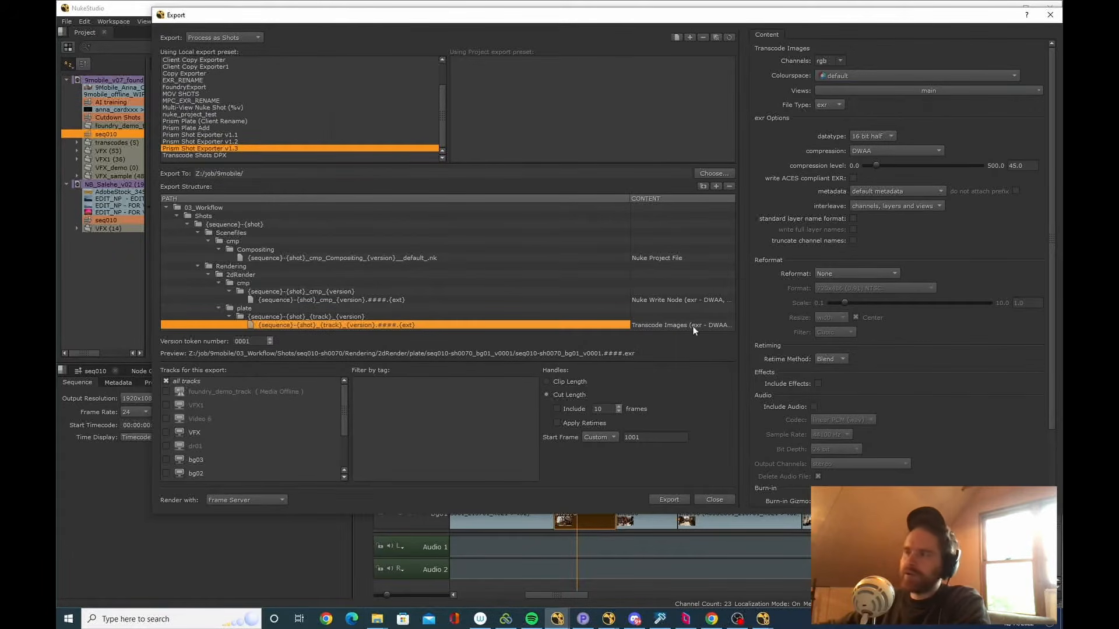
pyautogui.moveTo(352, 14); pyautogui.dragTo(545, 17)
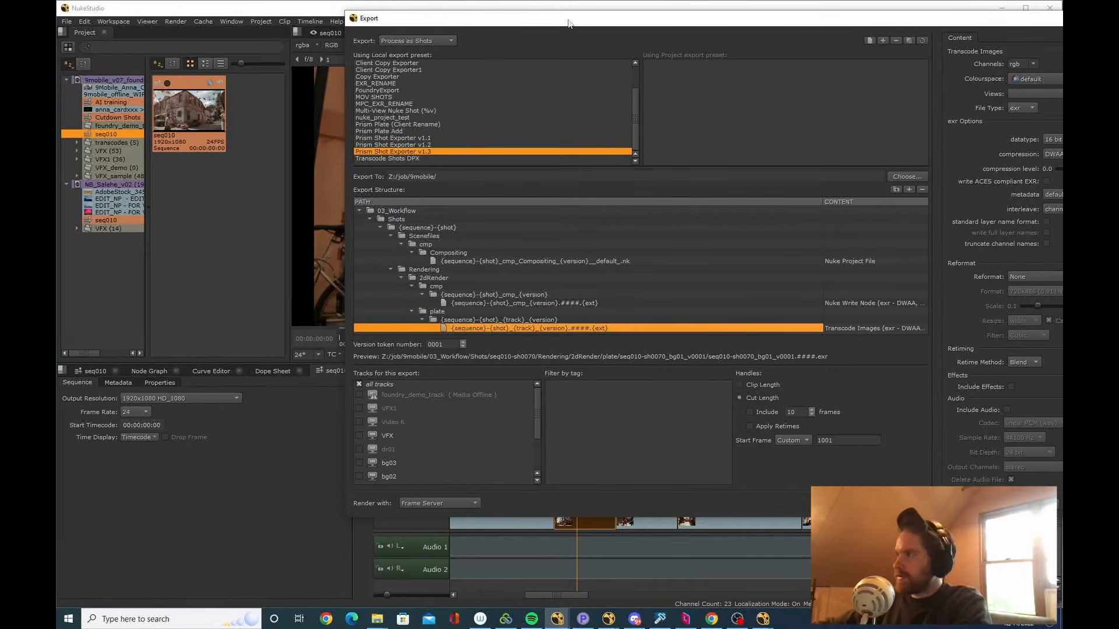
pyautogui.moveTo(568, 23); pyautogui.dragTo(834, 41)
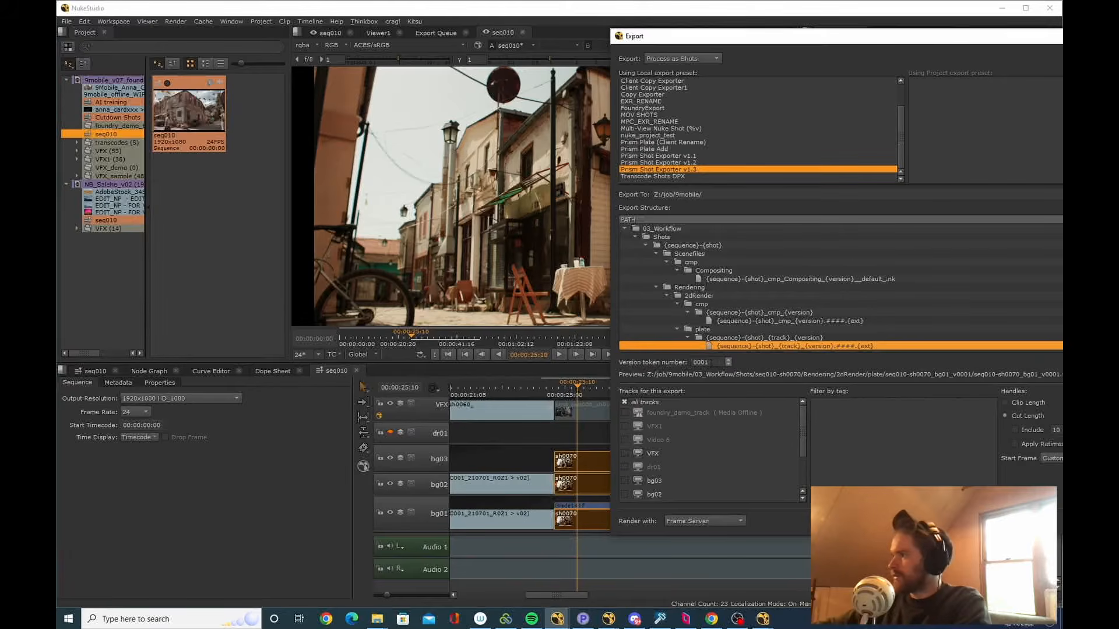
pyautogui.doubleClick(711, 363)
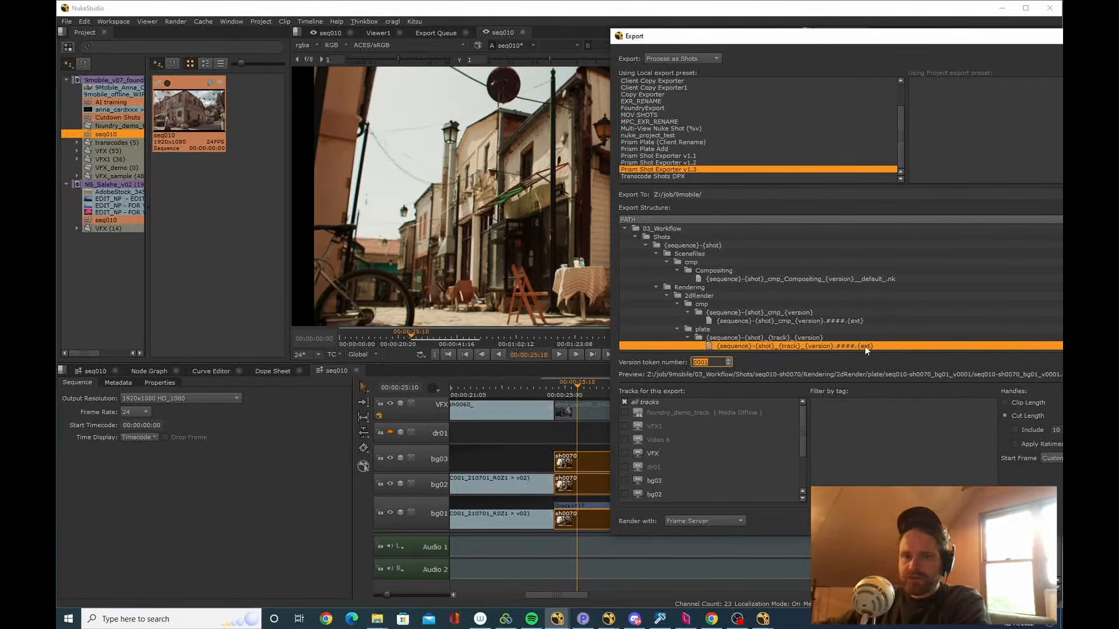
pyautogui.moveTo(970, 37); pyautogui.dragTo(610, 36)
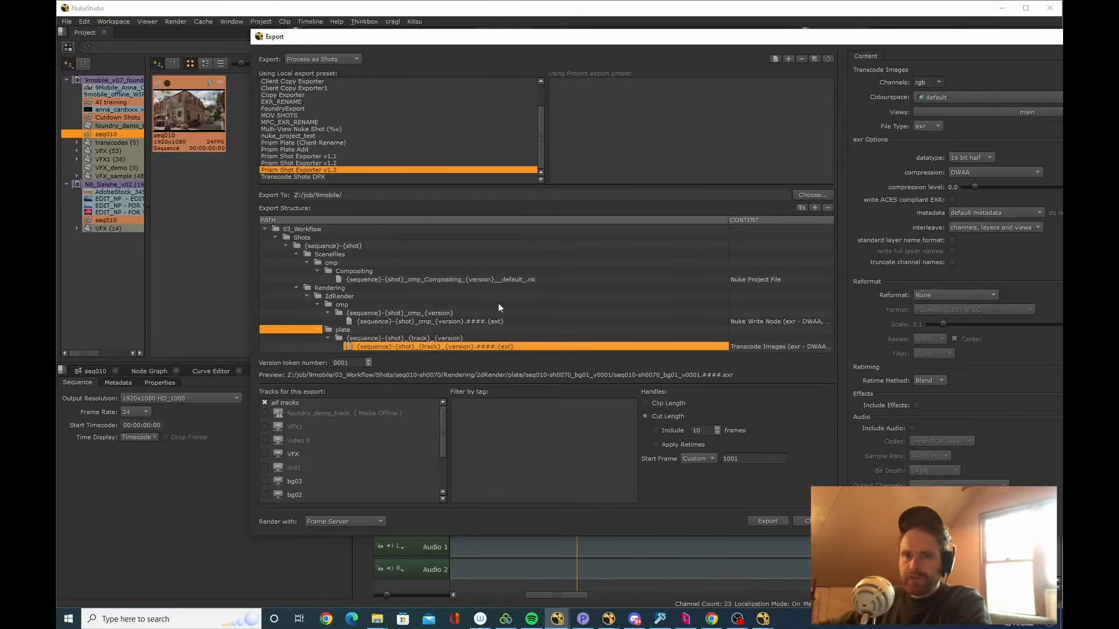
# Show the Nuke Project File entry's export settings, and switch to NukeX and back to view the sh0060 bg01 plate.
pyautogui.click(505, 280)
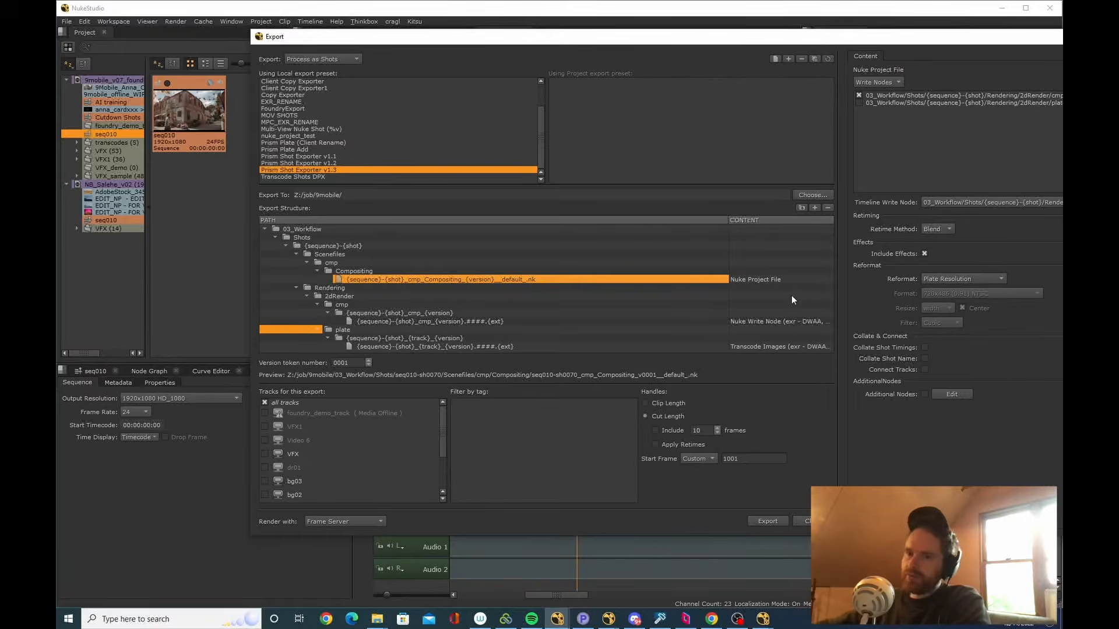
pyautogui.hotkey('alt', 'Tab')
pyautogui.moveTo(445, 490); pyautogui.dragTo(455, 494)
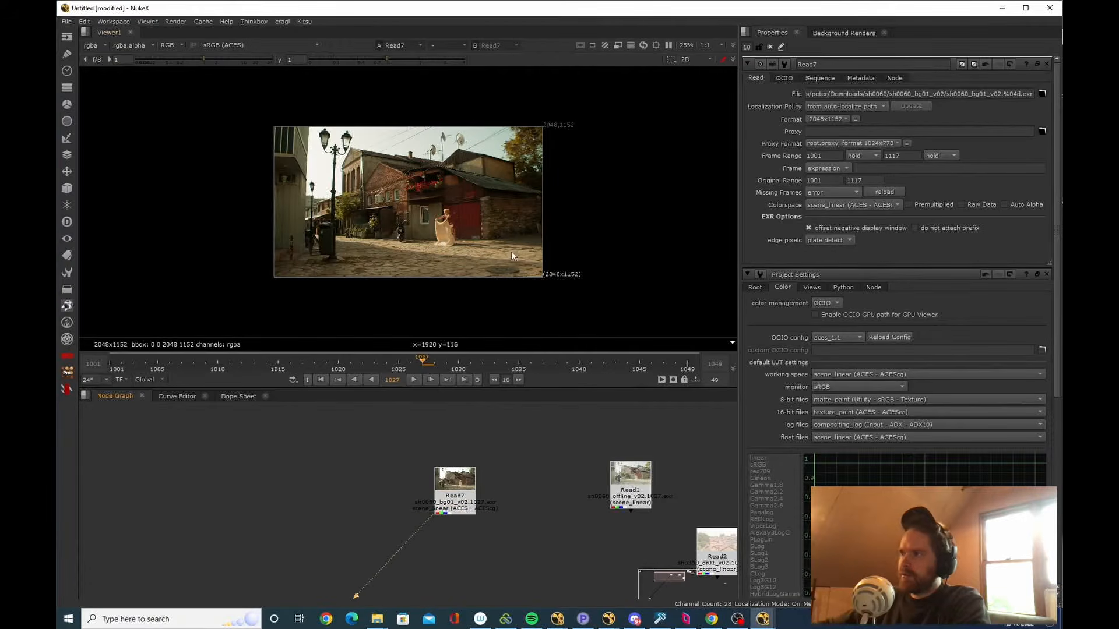
pyautogui.scroll(3, 374, 201)
pyautogui.scroll(-1, 484, 191)
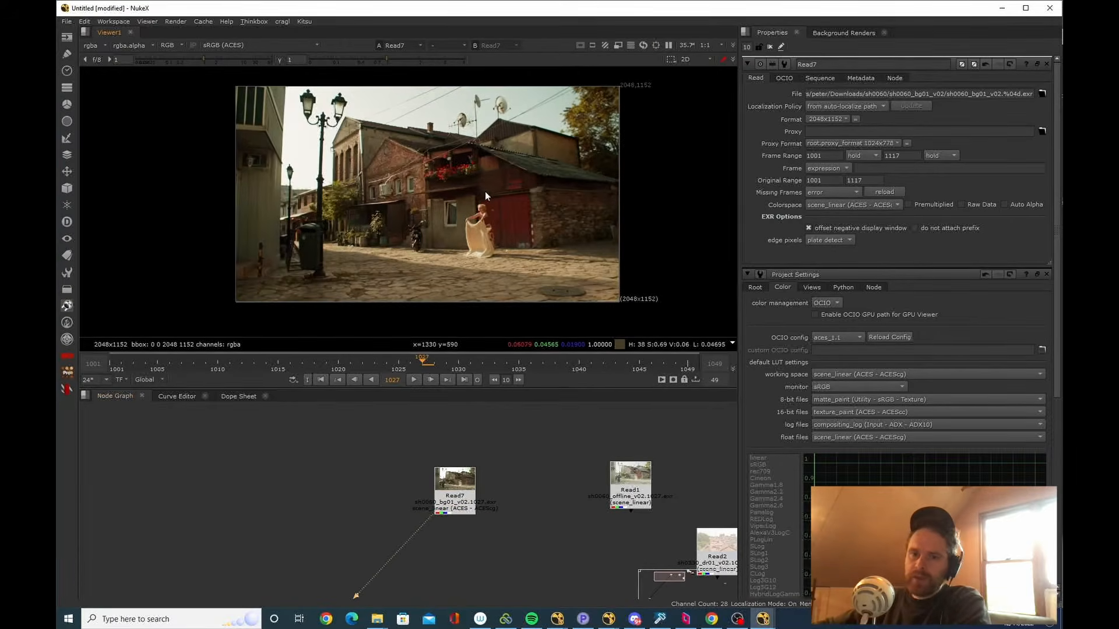
pyautogui.hotkey('alt', 'Tab')
# Examine the Nuke project file's naming pattern and the comp render's Nuke Write Node settings and content types in the export structure.
pyautogui.moveTo(637, 396); pyautogui.dragTo(564, 96)
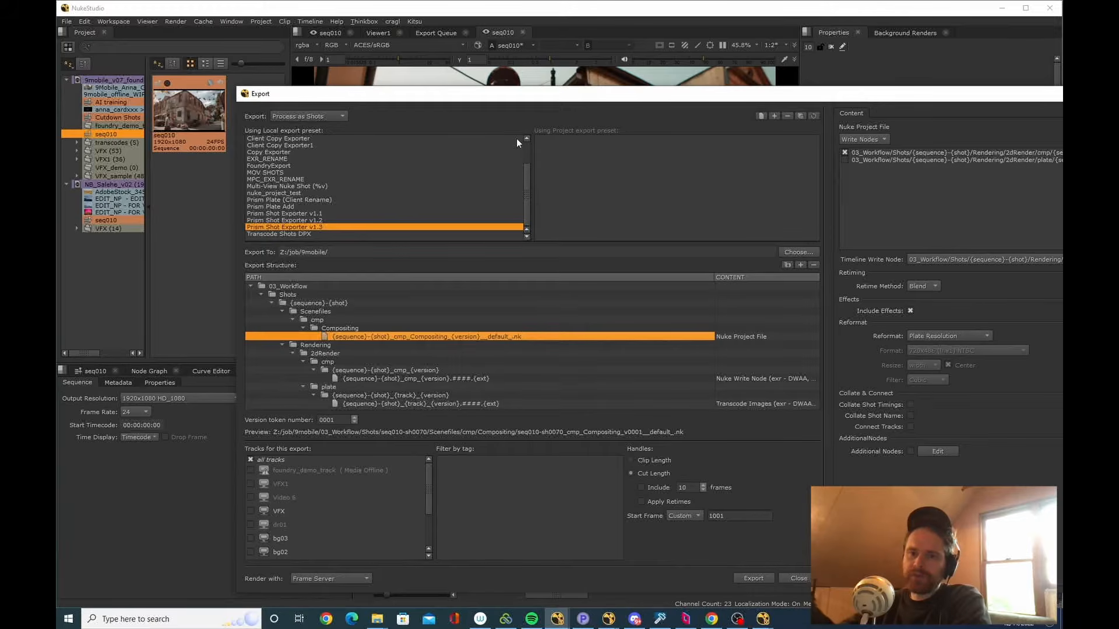
pyautogui.doubleClick(516, 337)
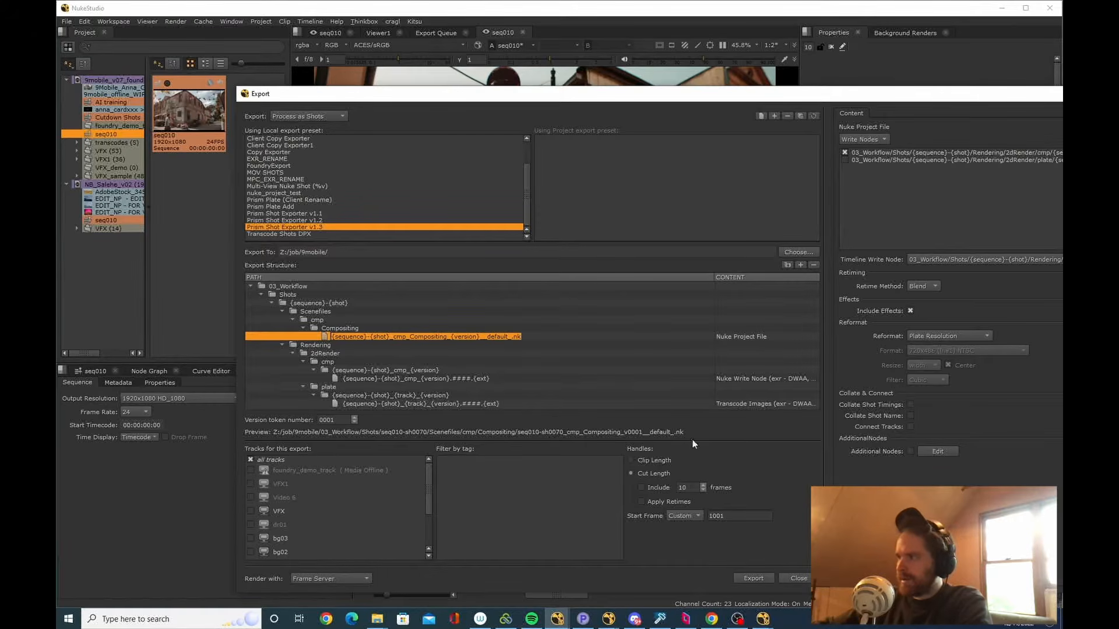
pyautogui.click(396, 377)
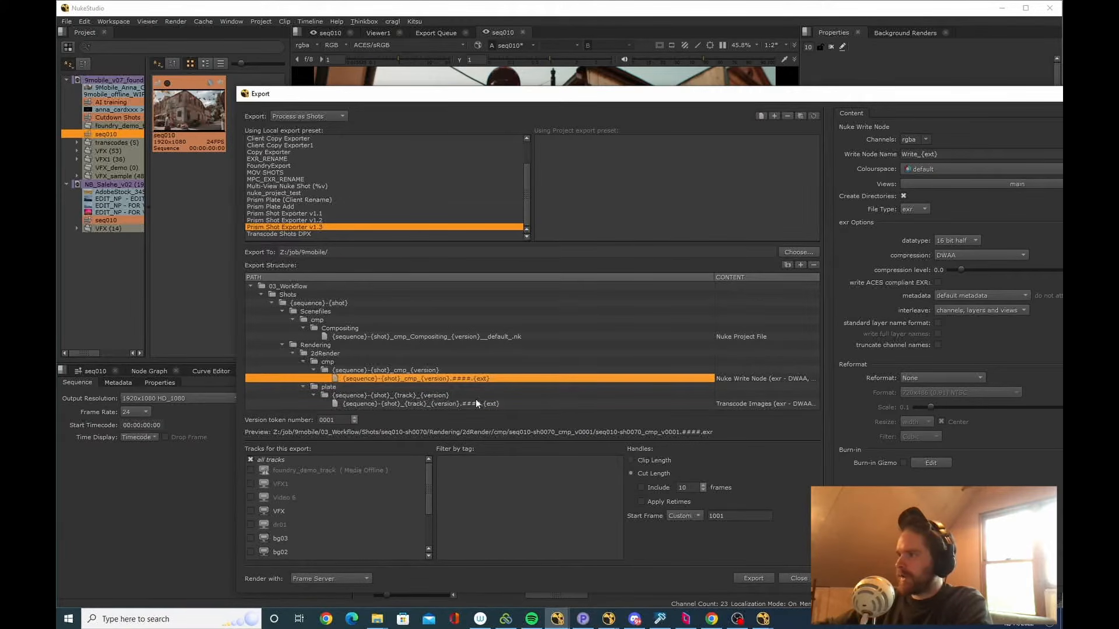
pyautogui.doubleClick(756, 379)
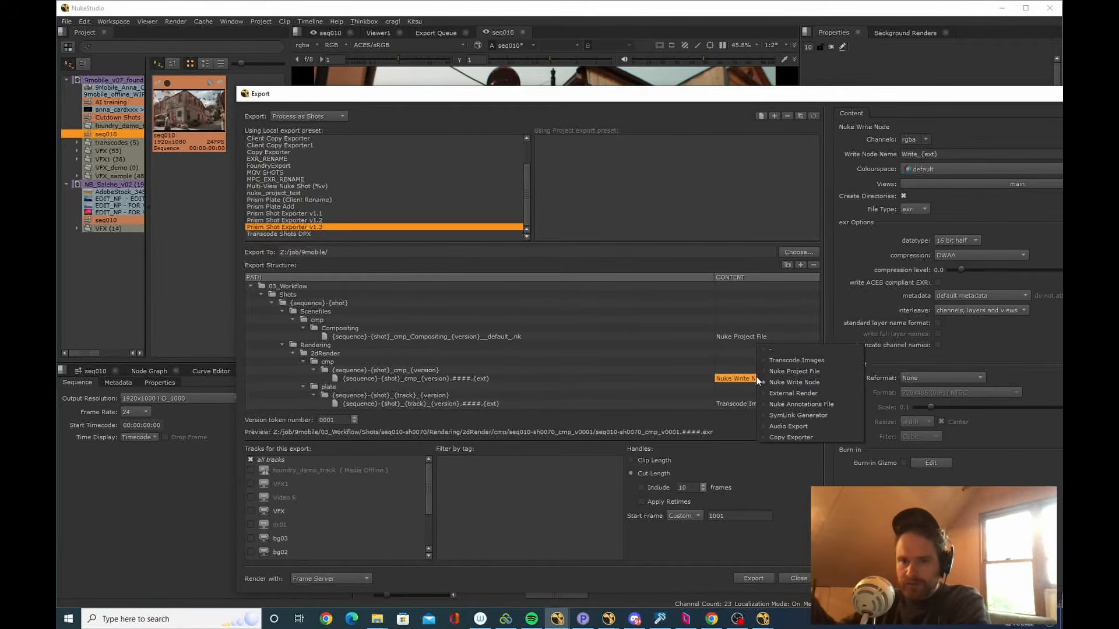
pyautogui.click(440, 379)
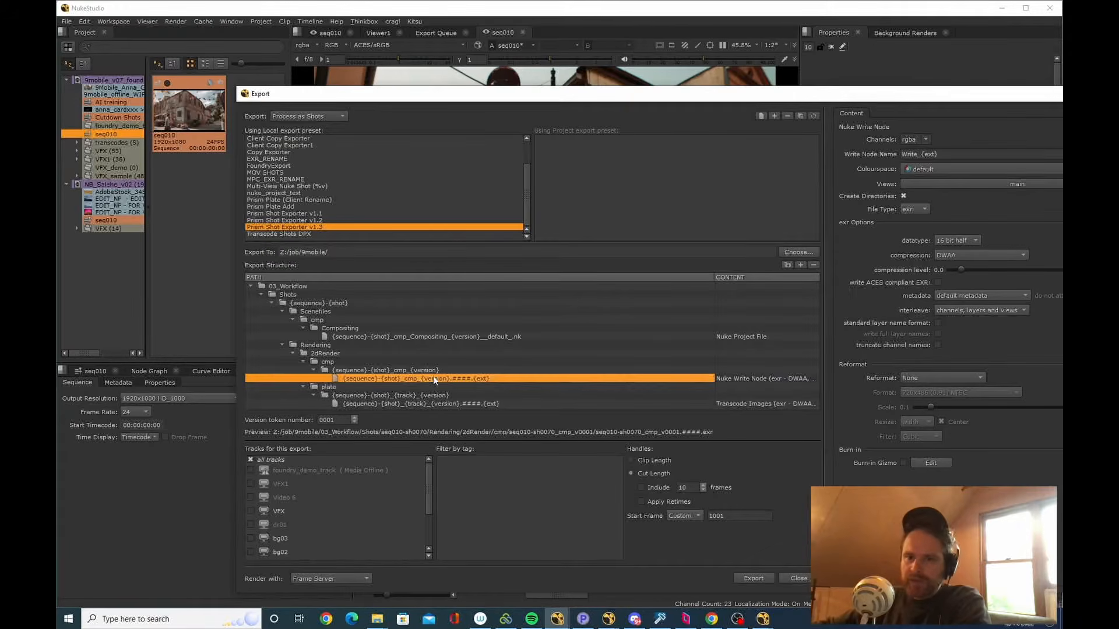
# Switch to File Explorer to look through the 9mobile project's Shots folders, and return to NukeStudio to compare with the timeline.
pyautogui.moveTo(547, 381)
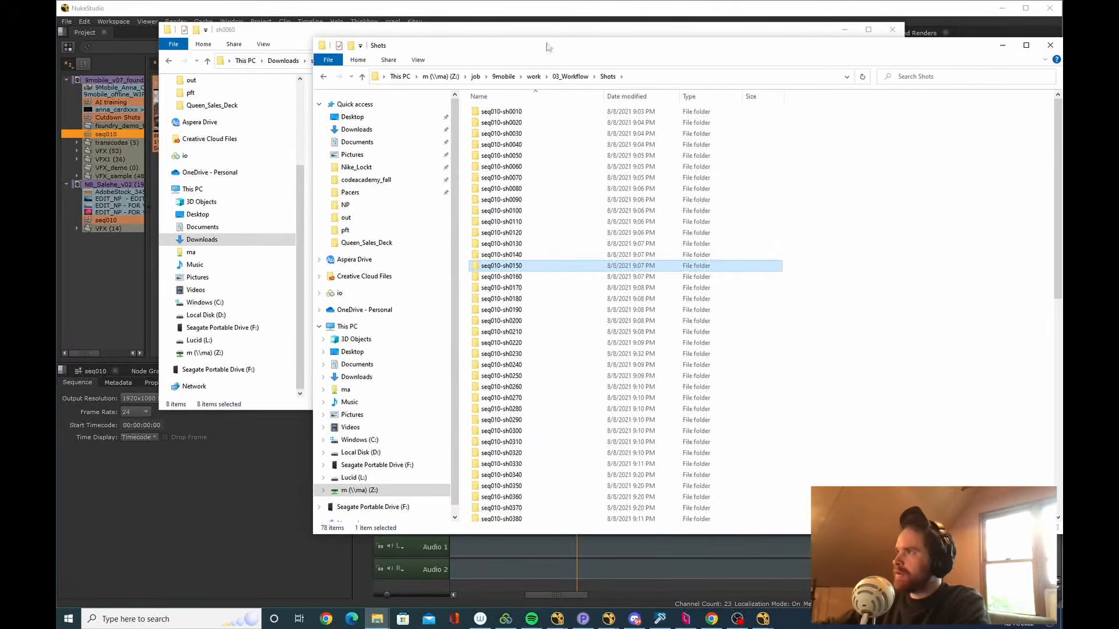
pyautogui.scroll(-7, 542, 230)
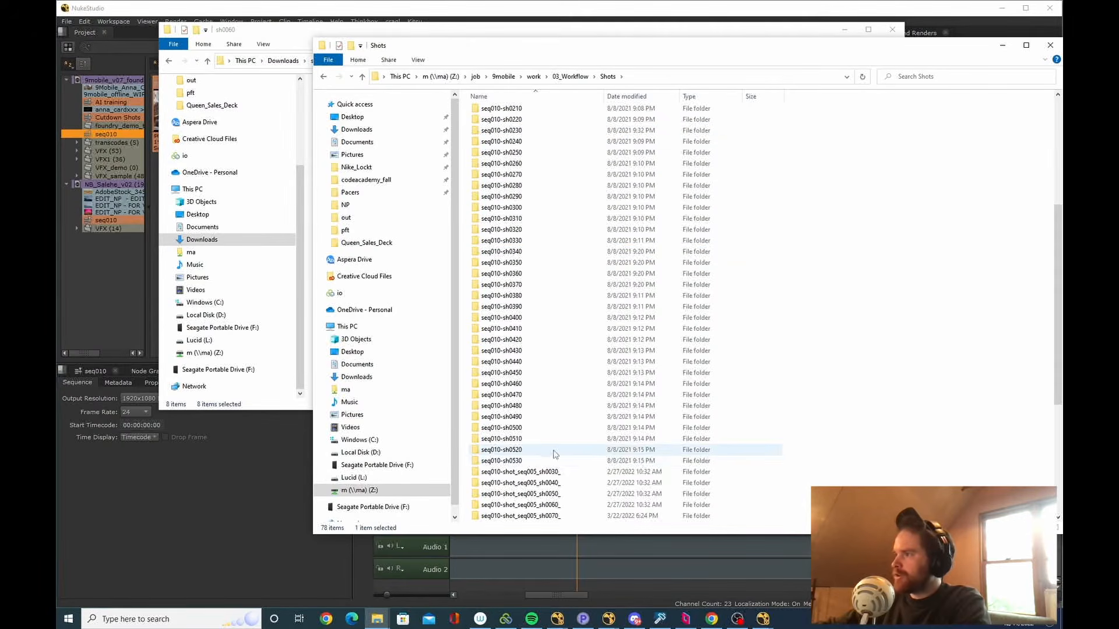
pyautogui.hotkey('alt', 'Tab')
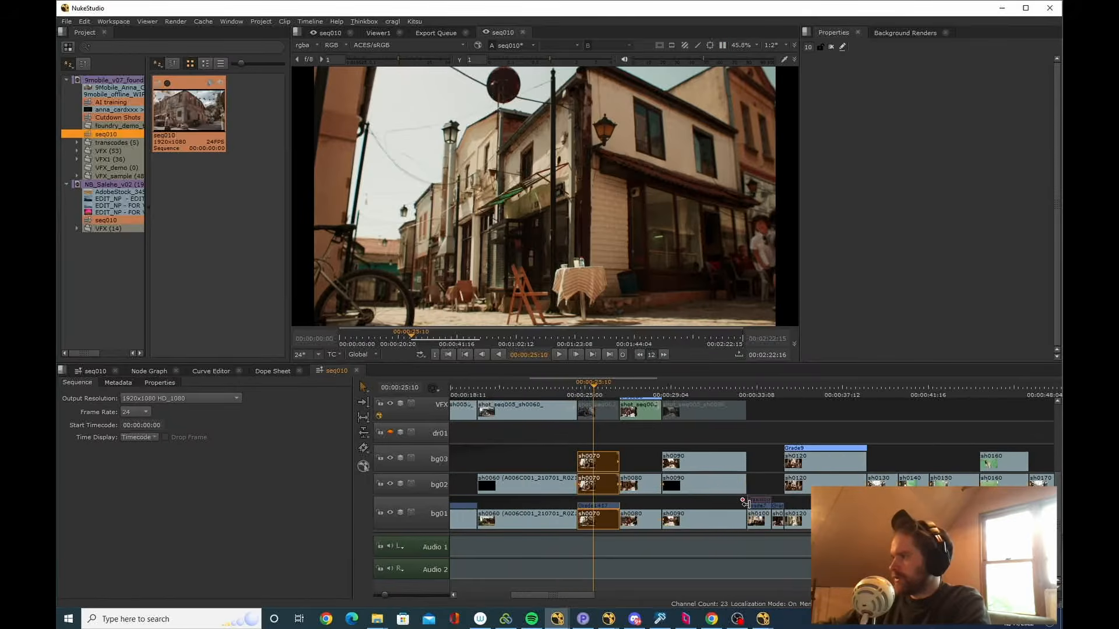
# Switch to File Explorer and open the plate folder inside seq010-sh0070 to view its versions.
pyautogui.hotkey('alt', 'Tab')
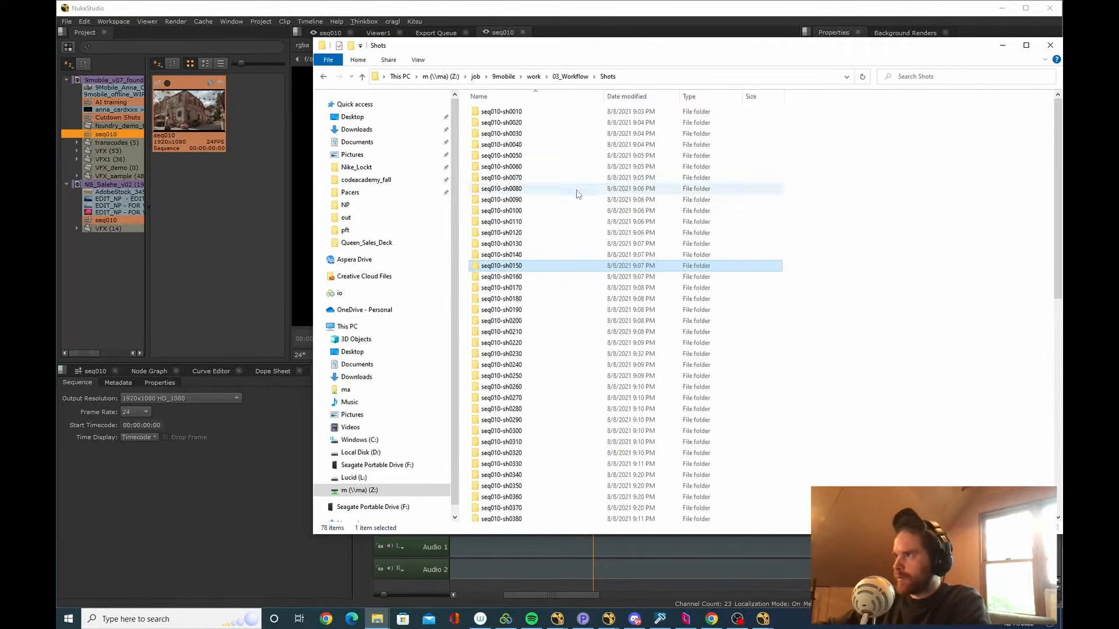
pyautogui.doubleClick(548, 178)
pyautogui.doubleClick(505, 123)
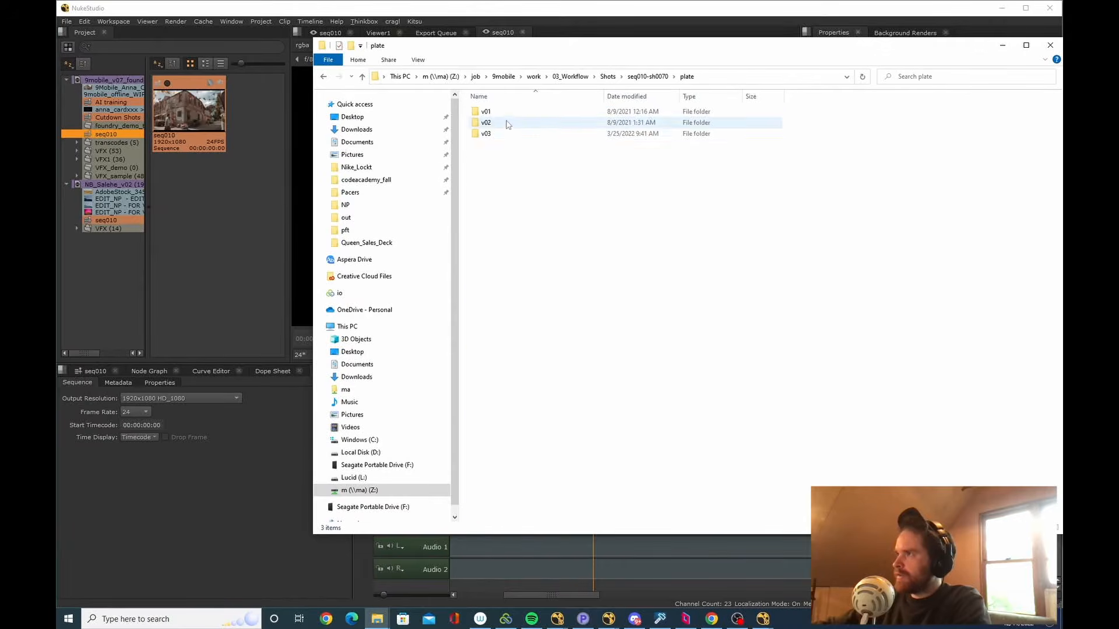
# Open the v03 version folder of the seq010-sh0070 plates, and return to NukeStudio to view the sh0070 bg01 to bg03 clips.
pyautogui.doubleClick(506, 133)
pyautogui.click(535, 123)
pyautogui.moveTo(535, 123); pyautogui.dragTo(660, 510)
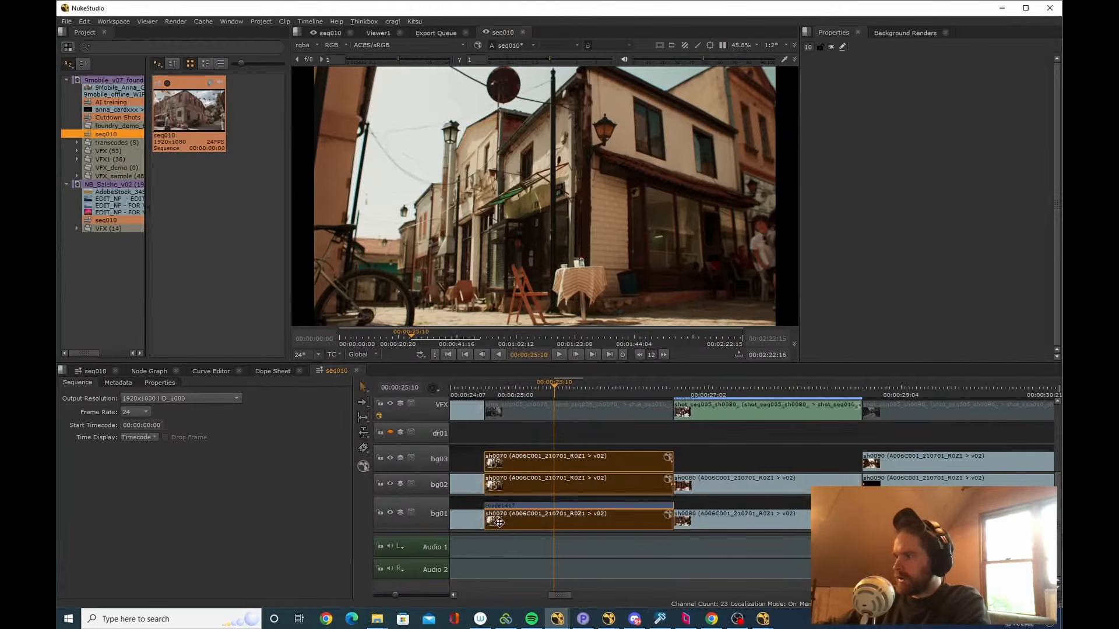
# Switch to NukeX and import all eight items from the Downloads sh0070 folder into the node graph.
pyautogui.hotkey('alt', 'Tab')
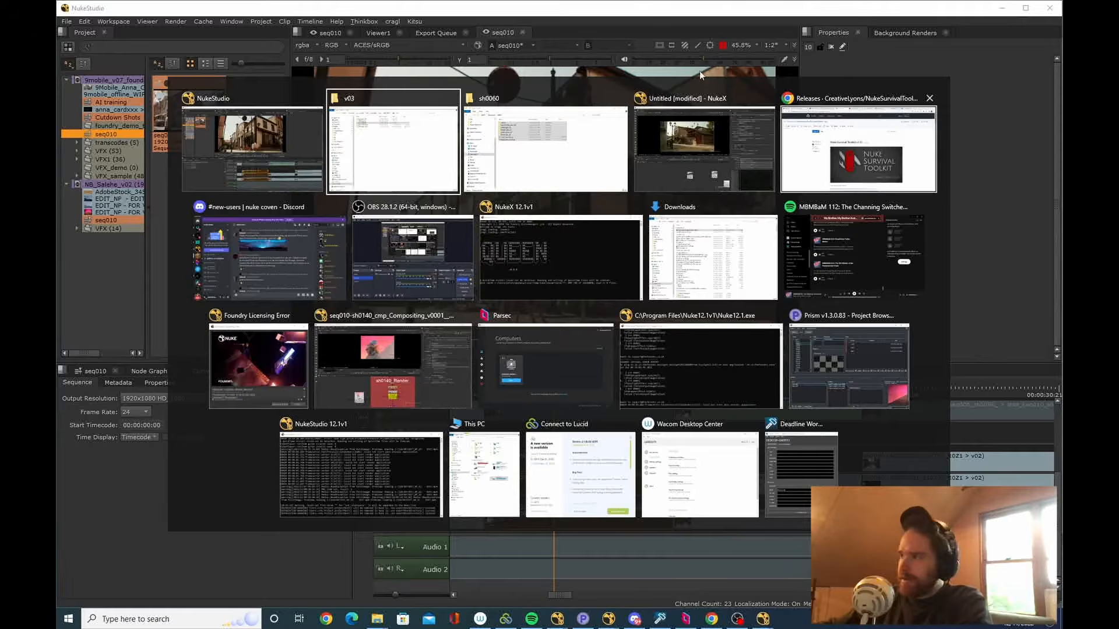
pyautogui.click(728, 138)
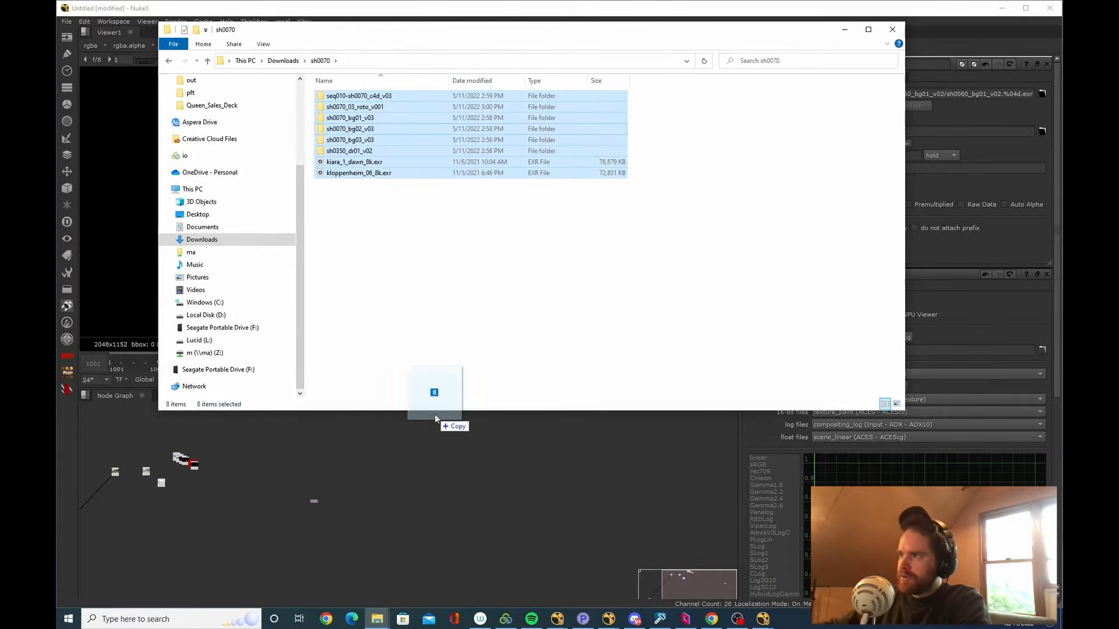
pyautogui.moveTo(434, 418); pyautogui.dragTo(307, 464)
pyautogui.scroll(8, 313, 465)
pyautogui.click(432, 539)
pyautogui.moveTo(381, 497); pyautogui.dragTo(542, 448)
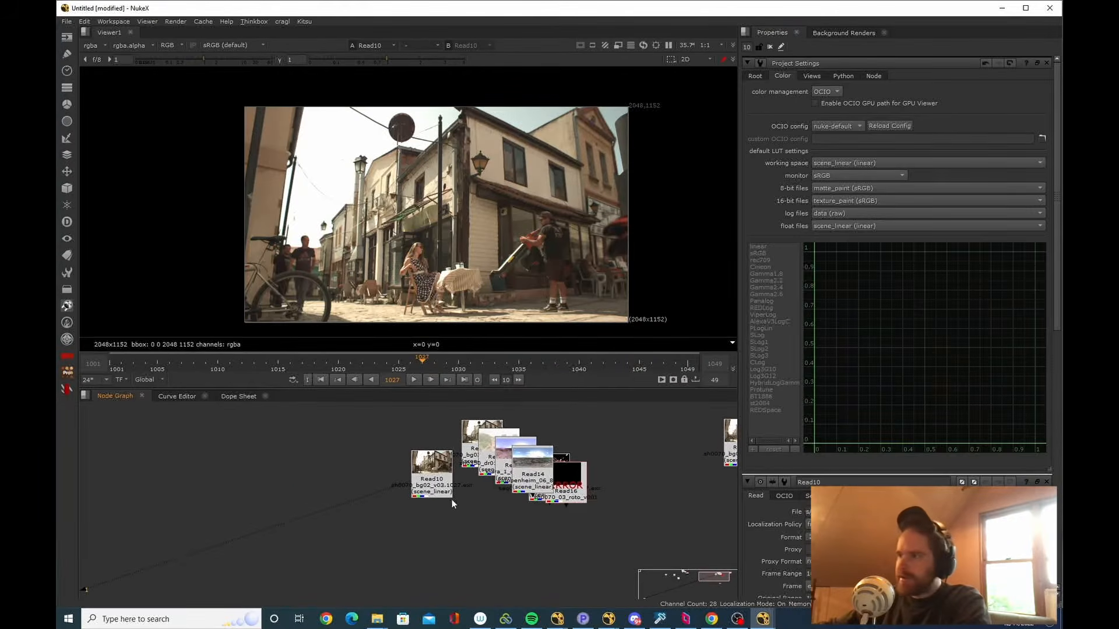
# Move the sh0070 bg02 v03 Read node away from the stack and inspect its plate in the enlarged viewer.
pyautogui.moveTo(452, 499); pyautogui.dragTo(384, 500)
pyautogui.press('space')
pyautogui.scroll(3, 721, 358)
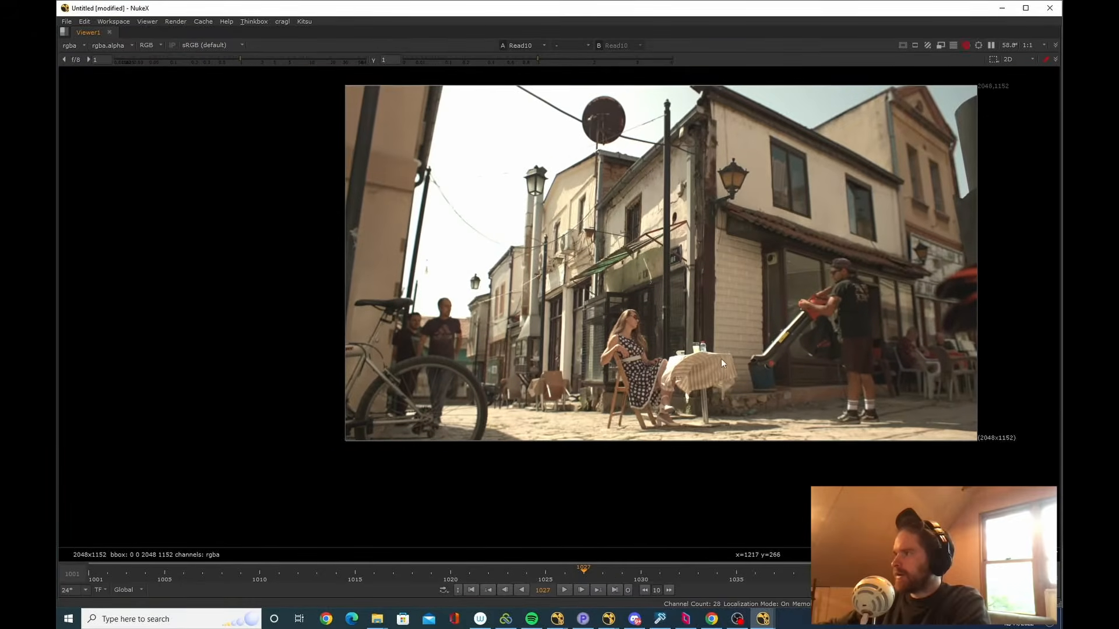
pyautogui.moveTo(722, 359); pyautogui.dragTo(655, 378)
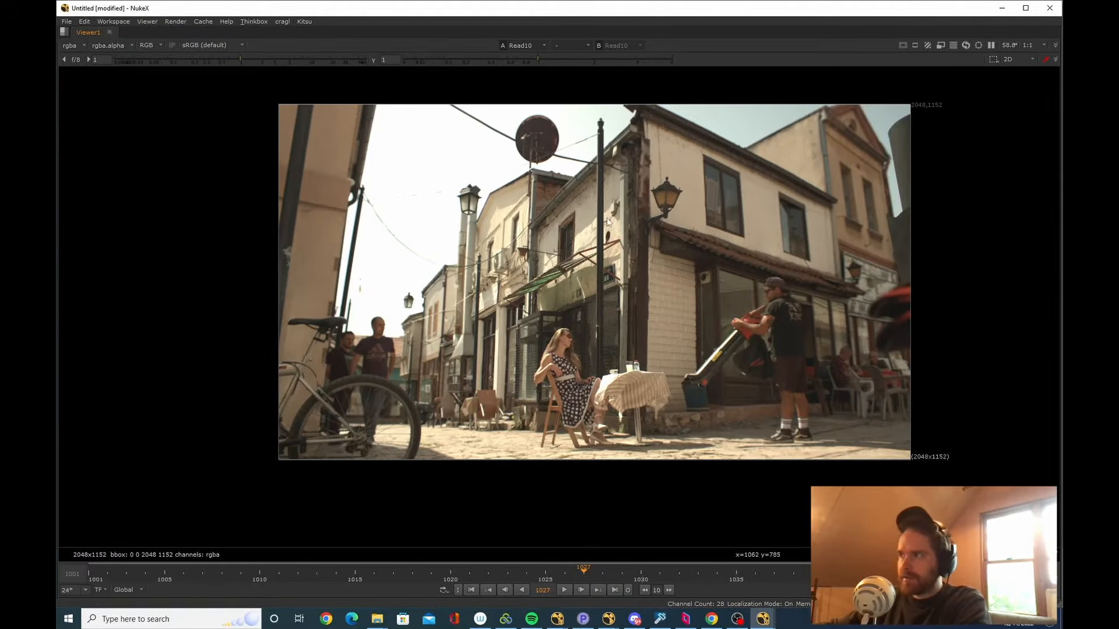
pyautogui.press('space')
# Set the project's OCIO config to aces_1.1 in the colour settings.
pyautogui.doubleClick(382, 493)
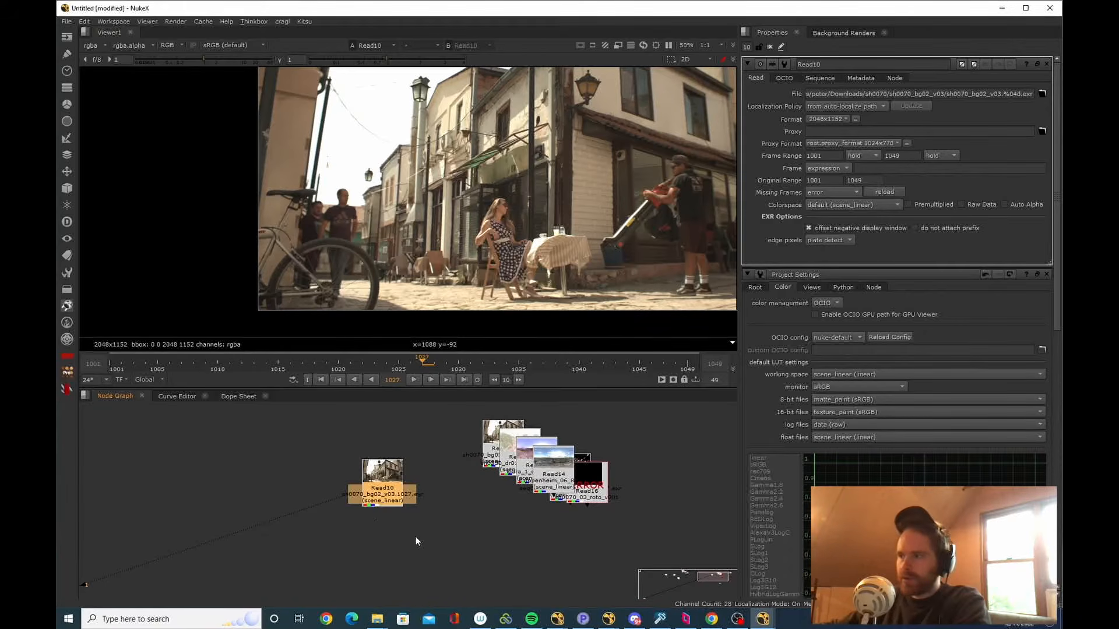
pyautogui.click(395, 510)
pyautogui.press('s')
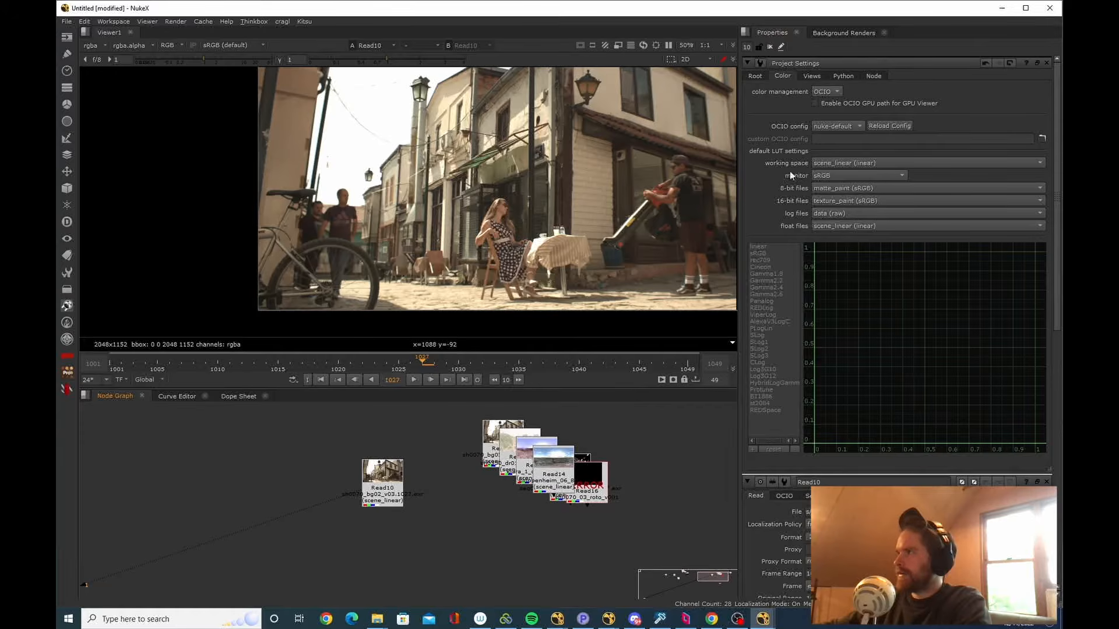
pyautogui.click(825, 92)
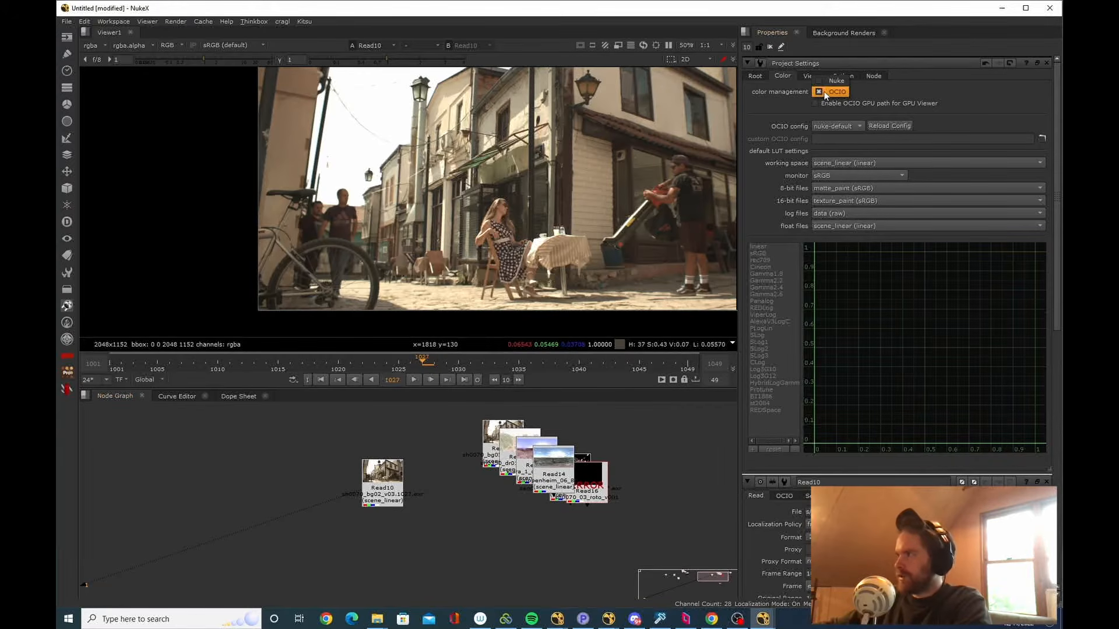
pyautogui.click(858, 127)
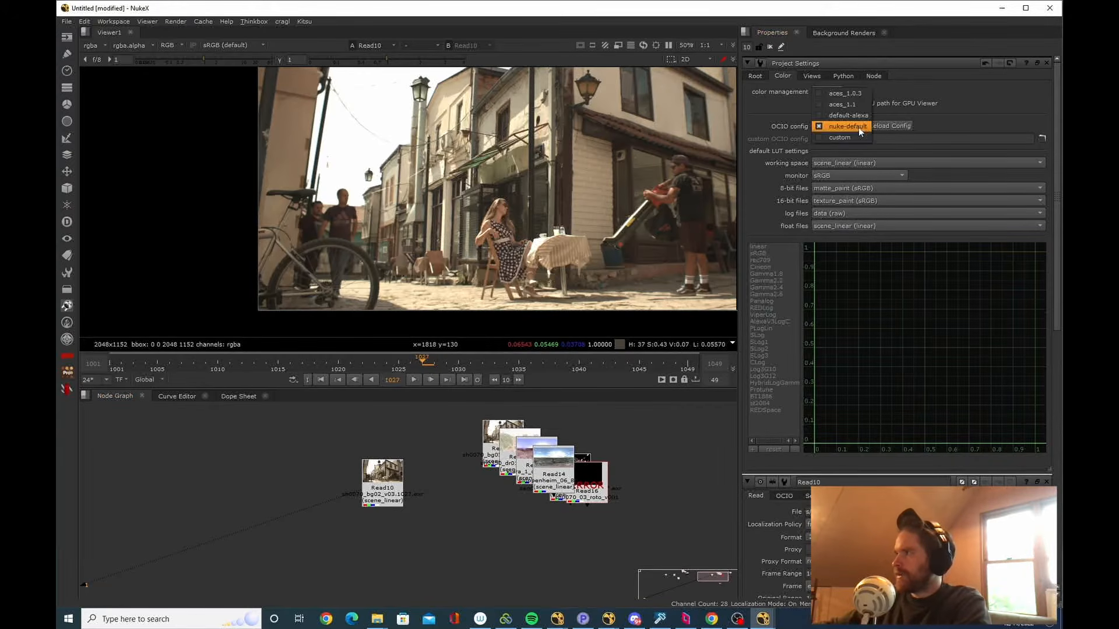
pyautogui.click(852, 100)
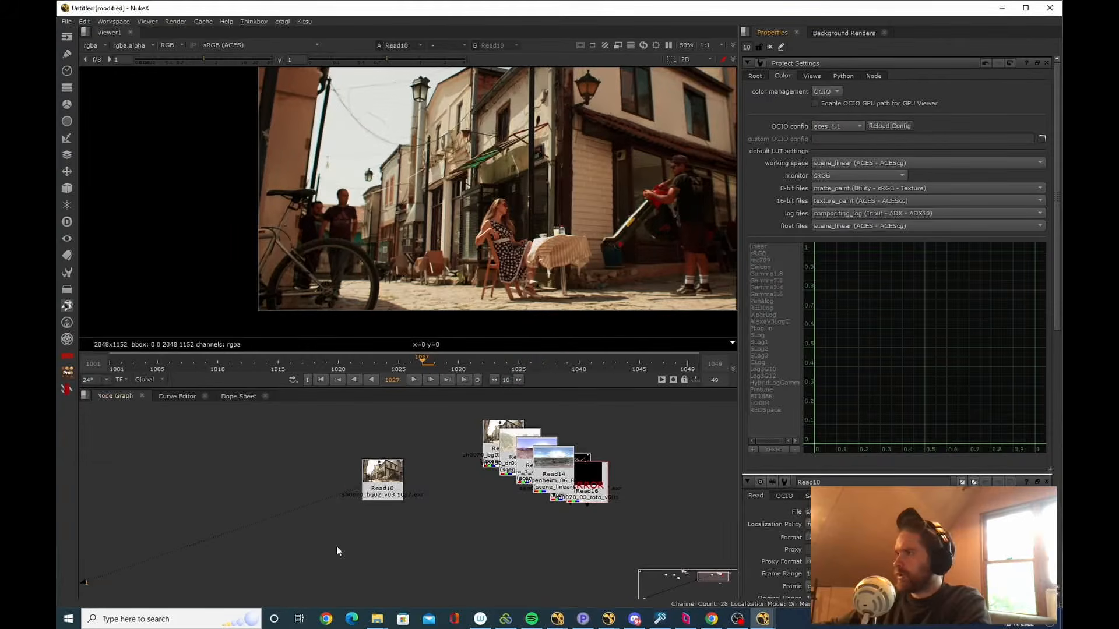
# View the sh0070 bg02 plate under the new colour config and examine its Read node's colorspace options.
pyautogui.moveTo(337, 548); pyautogui.dragTo(385, 548)
pyautogui.doubleClick(422, 492)
pyautogui.click(460, 466)
pyautogui.moveTo(460, 460); pyautogui.dragTo(445, 467)
pyautogui.moveTo(493, 186); pyautogui.dragTo(433, 210)
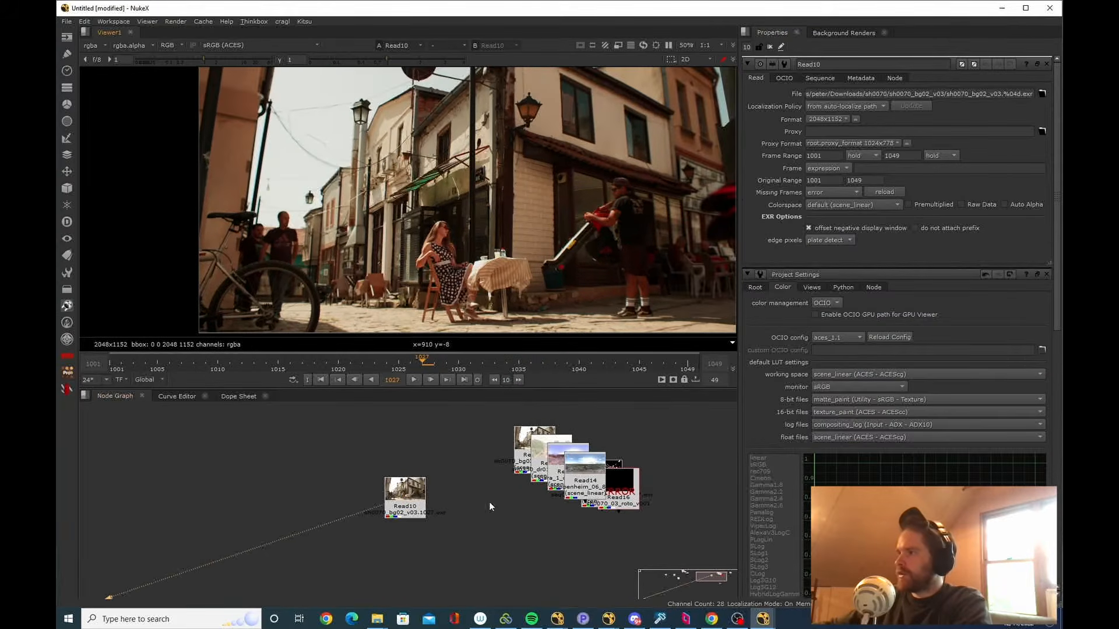
pyautogui.click(409, 506)
pyautogui.moveTo(410, 503); pyautogui.dragTo(410, 511)
pyautogui.click(866, 206)
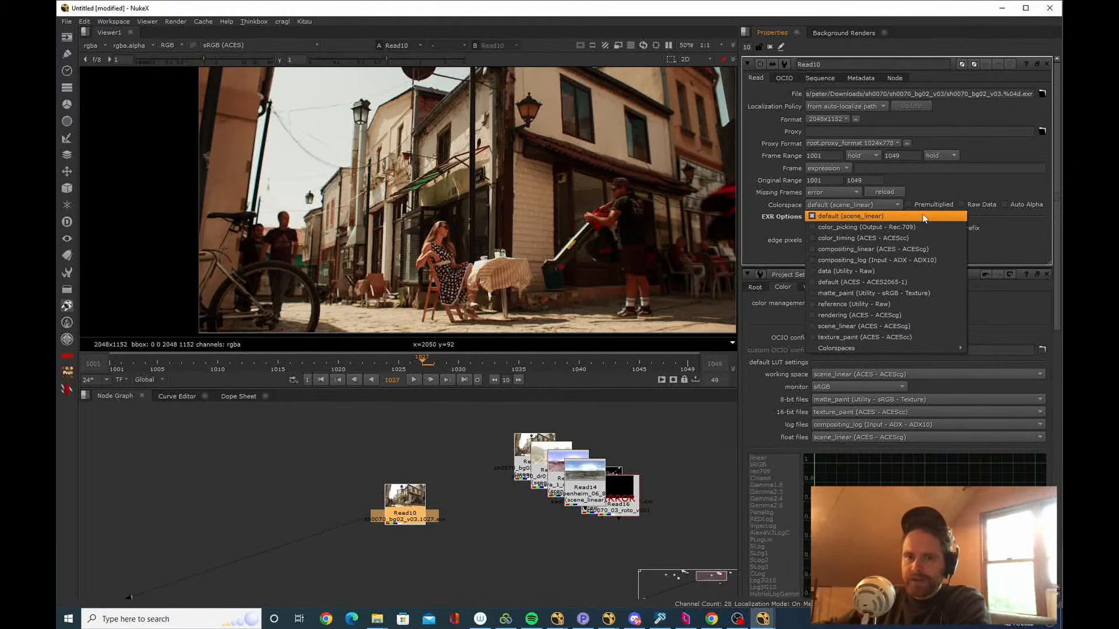
pyautogui.click(880, 216)
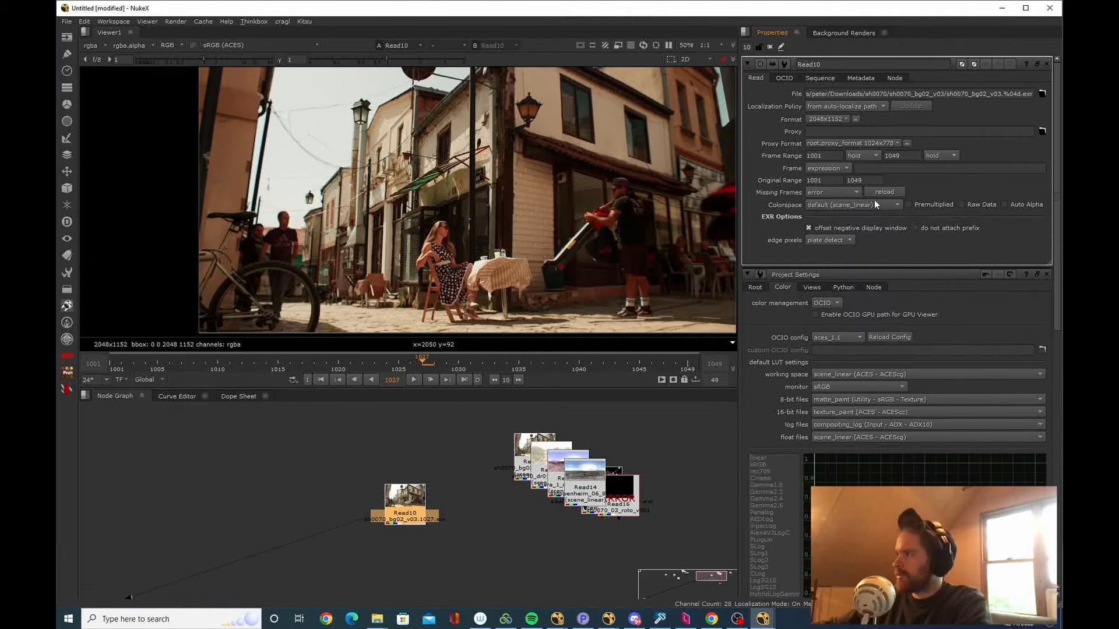
# Try the rendering (ACES - ACEScg) colorspace on the sh0070 bg02 Read node, and return it to default (scene_linear).
pyautogui.click(875, 203)
pyautogui.click(918, 315)
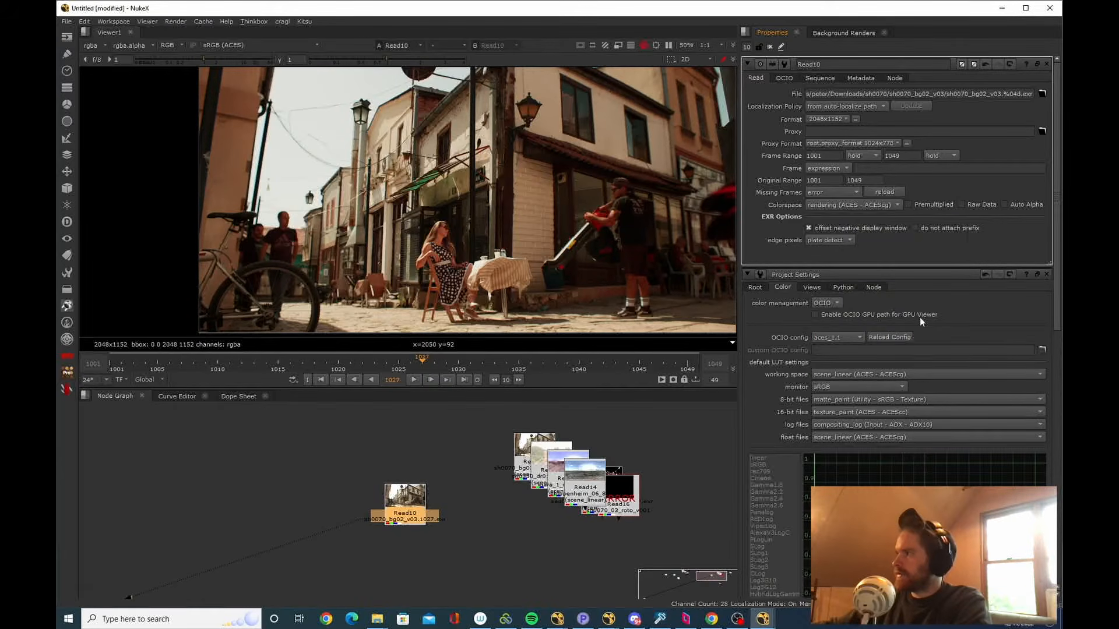
pyautogui.click(885, 204)
pyautogui.click(869, 219)
# Find the sh0060 bg01 v02 Read node in the node graph and examine its plate and settings.
pyautogui.scroll(-3, 515, 490)
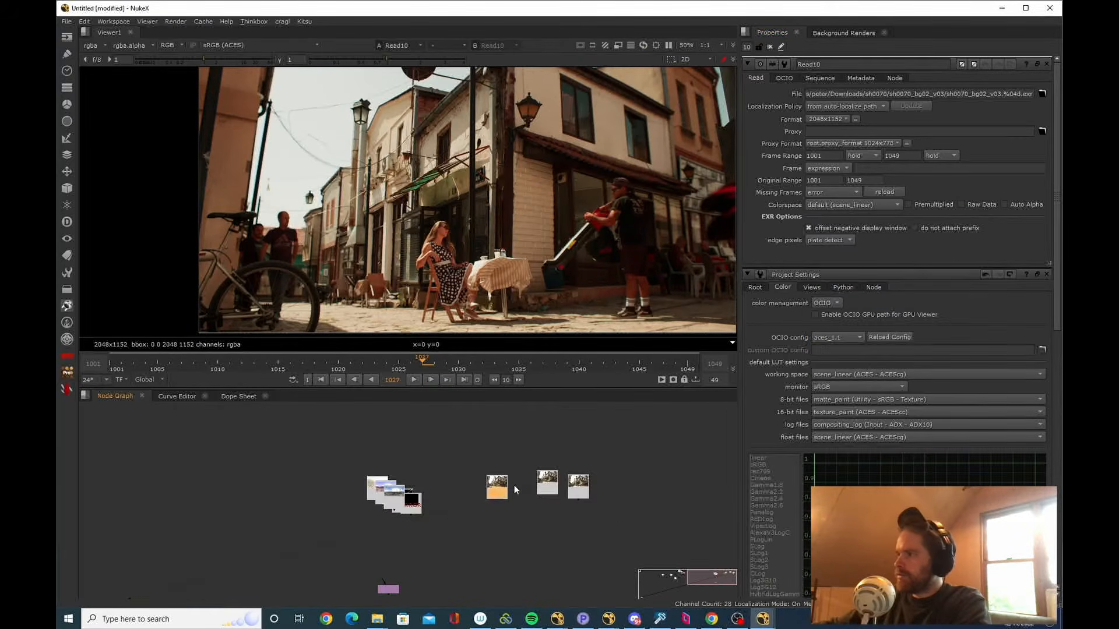
pyautogui.press('1')
pyautogui.moveTo(498, 491); pyautogui.dragTo(520, 482)
pyautogui.click(590, 467)
pyautogui.click(549, 481)
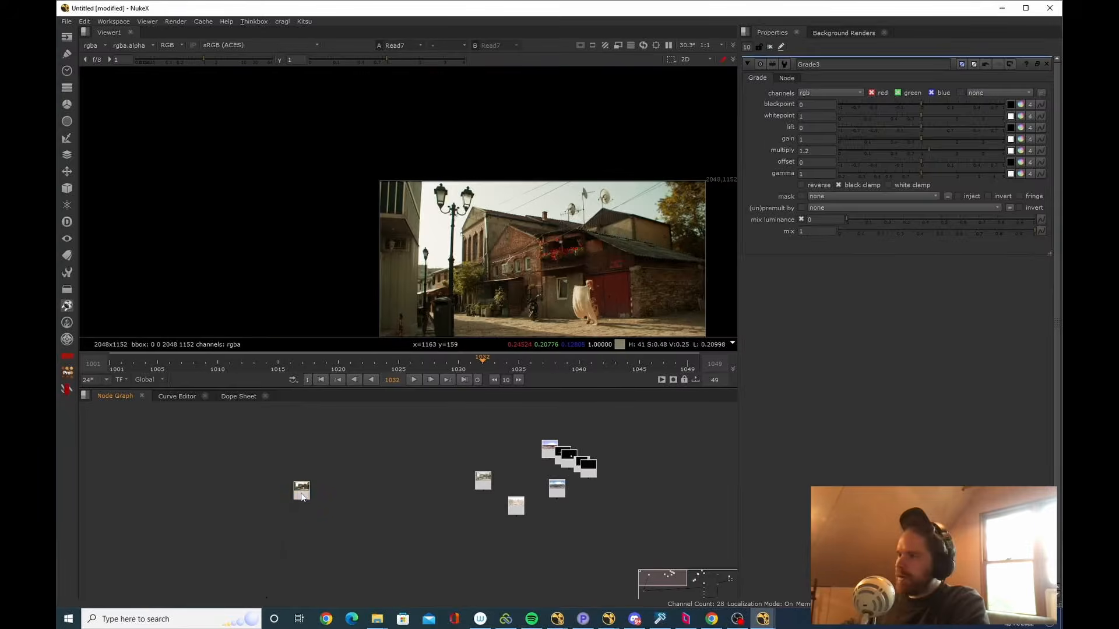
pyautogui.doubleClick(302, 490)
pyautogui.scroll(3, 540, 238)
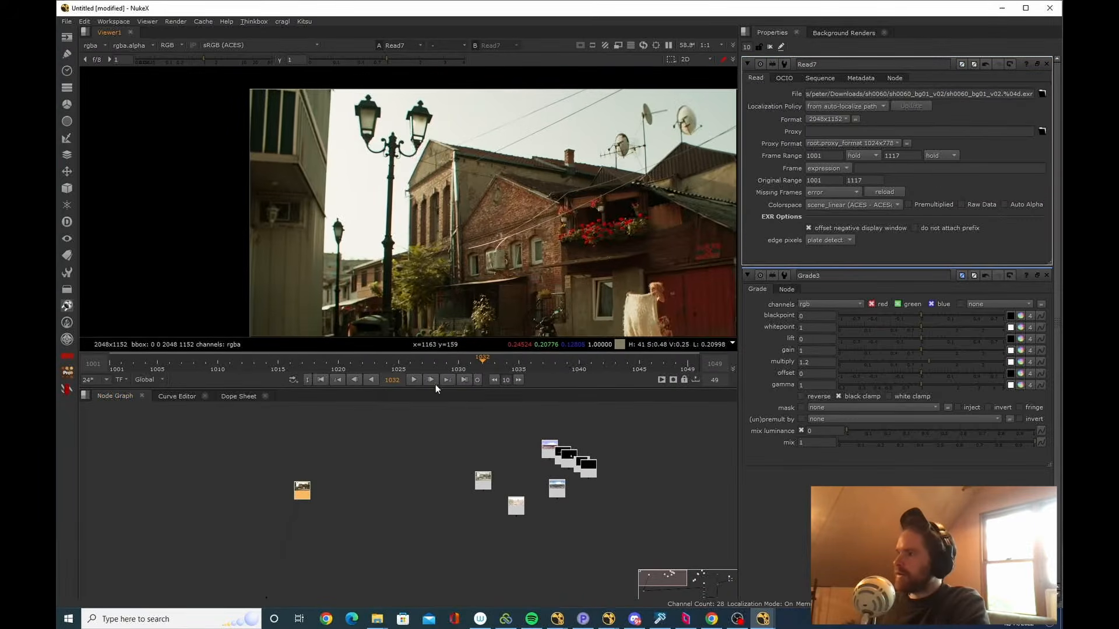
pyautogui.press('f')
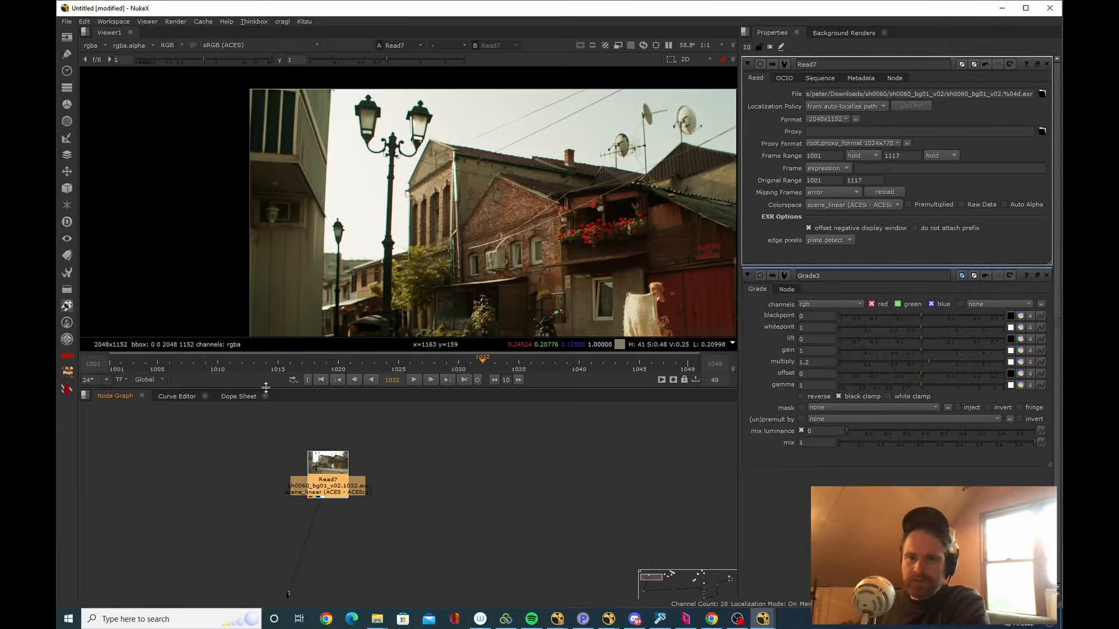
pyautogui.moveTo(334, 500); pyautogui.dragTo(342, 517)
# Open the sh0060 bg02 v02 Read node's settings and scrub through the sh0060 bg01 and bg02 plates to compare them.
pyautogui.click(371, 512)
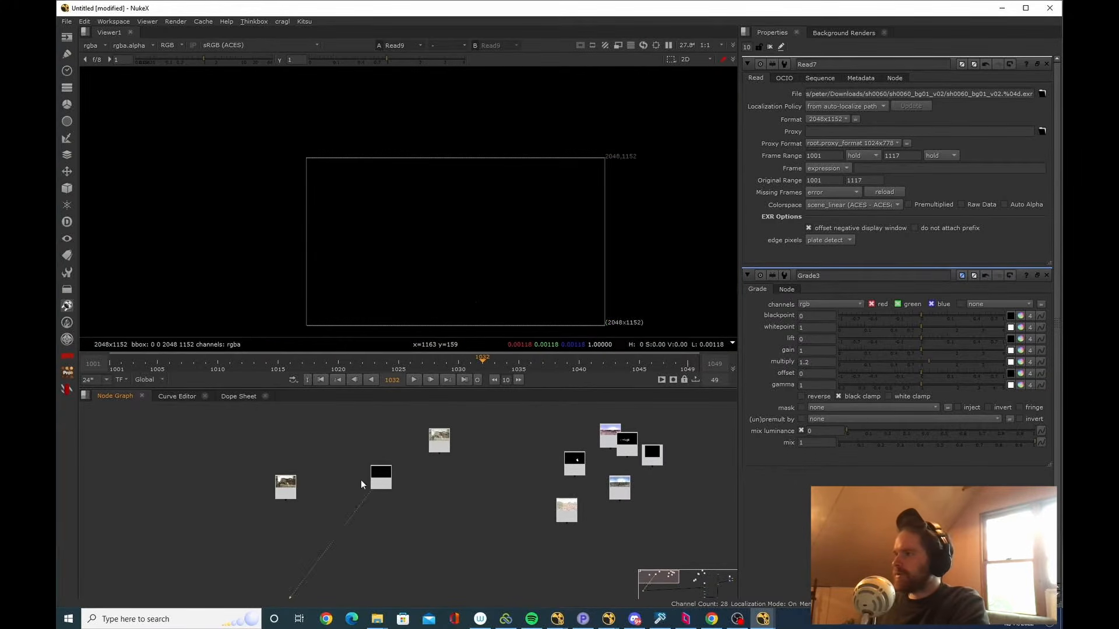
pyautogui.doubleClick(381, 478)
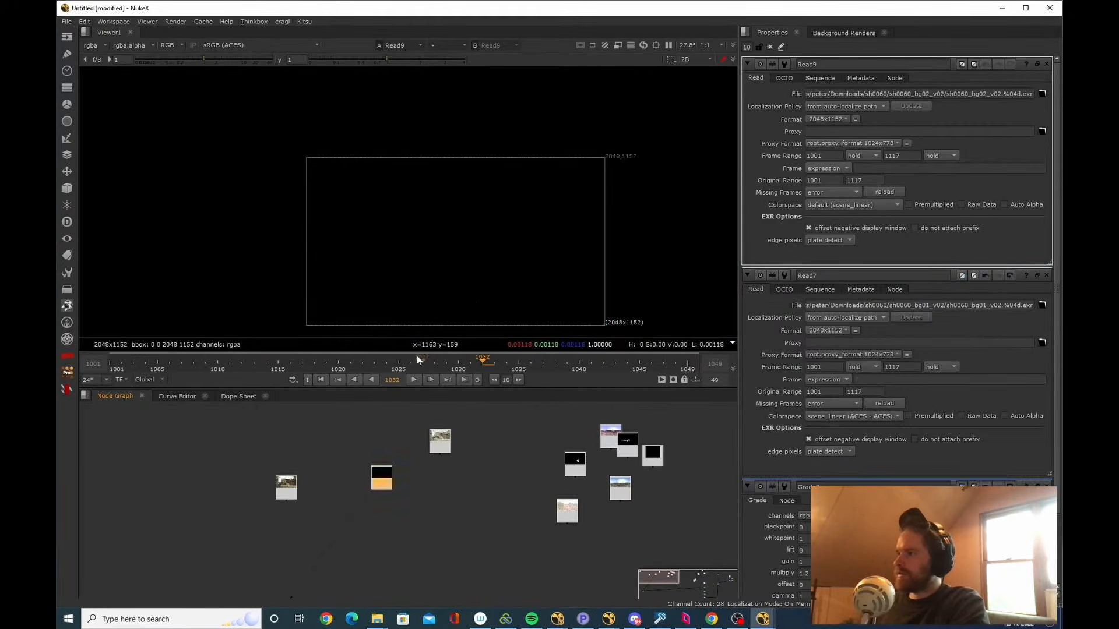
pyautogui.moveTo(347, 359); pyautogui.dragTo(428, 360)
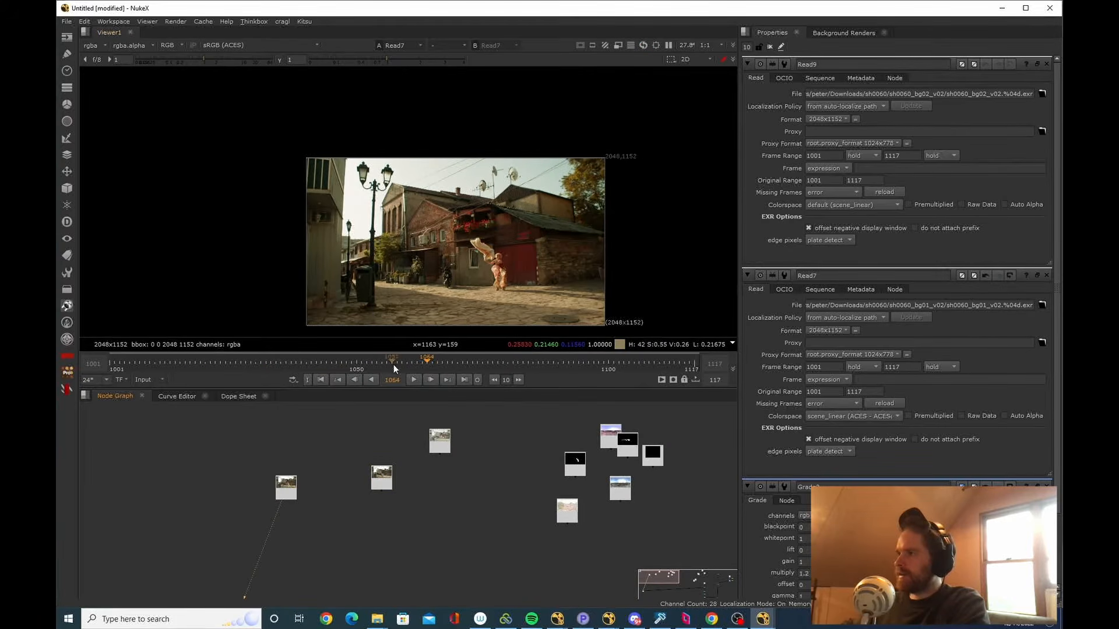
pyautogui.moveTo(394, 365)
pyautogui.mouseDown()
pyautogui.moveTo(471, 365)
pyautogui.moveTo(412, 362)
pyautogui.mouseUp()
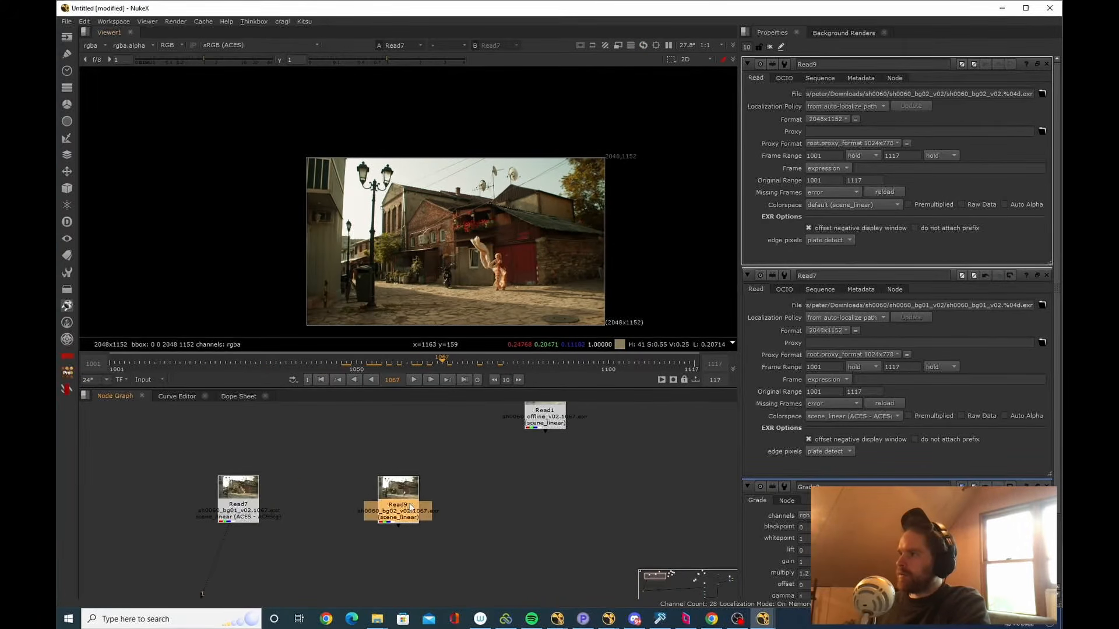
pyautogui.moveTo(331, 558); pyautogui.dragTo(173, 447)
pyautogui.moveTo(379, 360); pyautogui.dragTo(416, 363)
pyautogui.moveTo(455, 495); pyautogui.dragTo(303, 433)
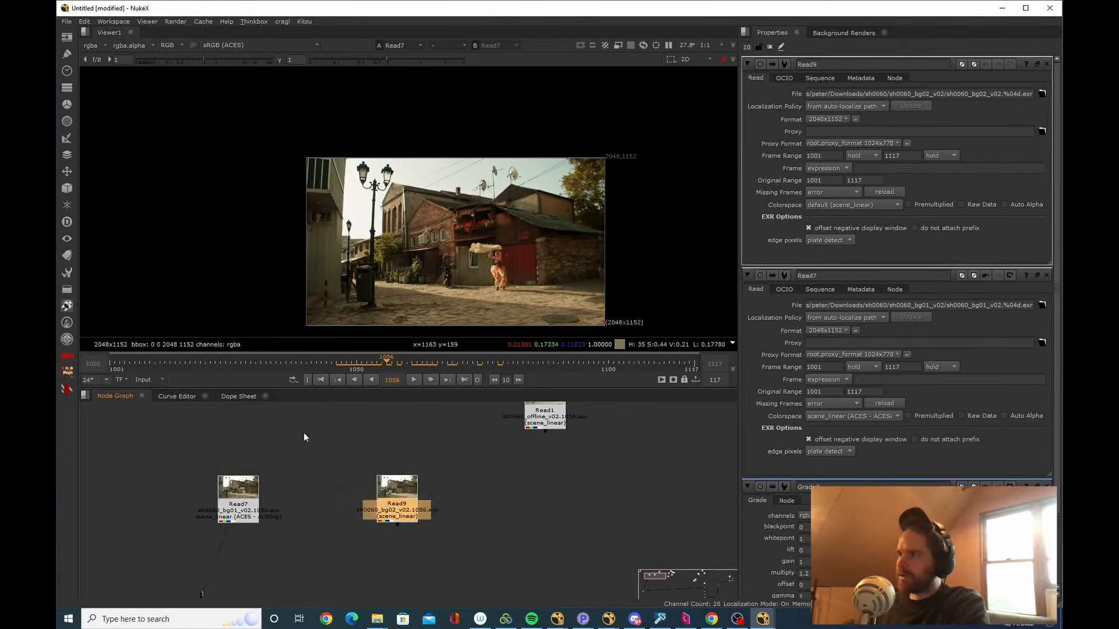
# Merge the sh0060 bg01 plate onto the bg02 plate with the plus operation, and play back the combined footage.
pyautogui.press('1')
pyautogui.moveTo(334, 360); pyautogui.dragTo(391, 378)
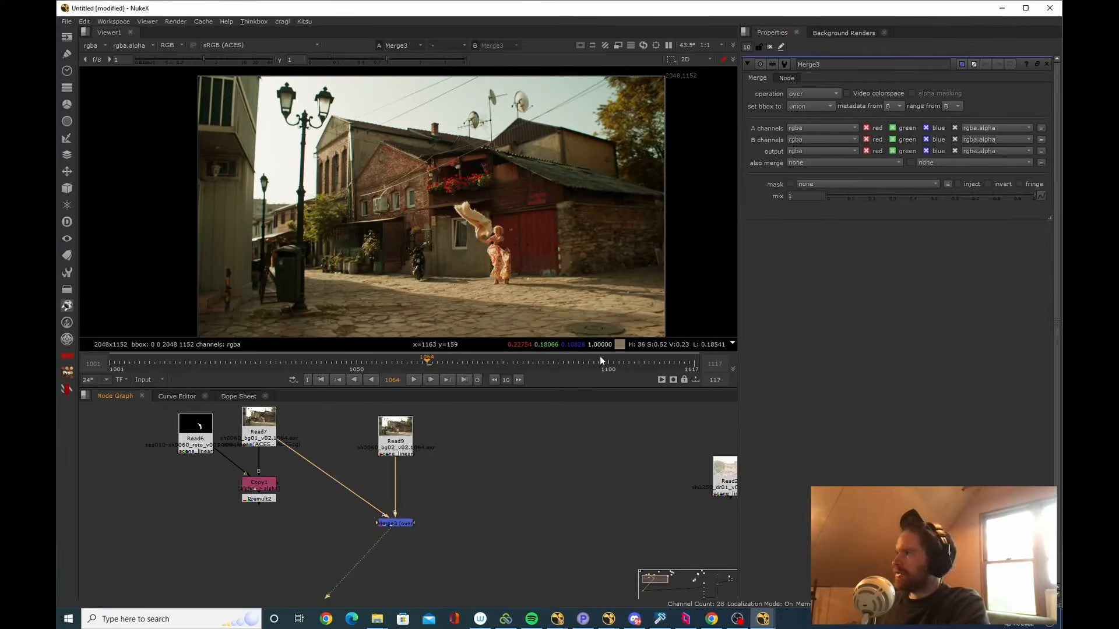
pyautogui.click(815, 95)
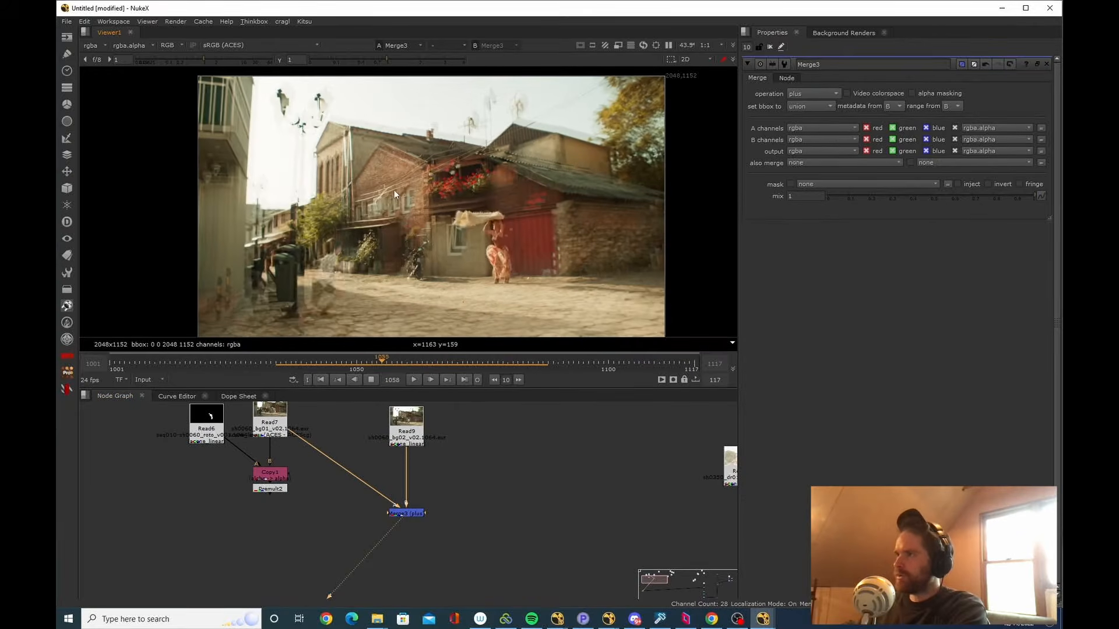
pyautogui.press('l')
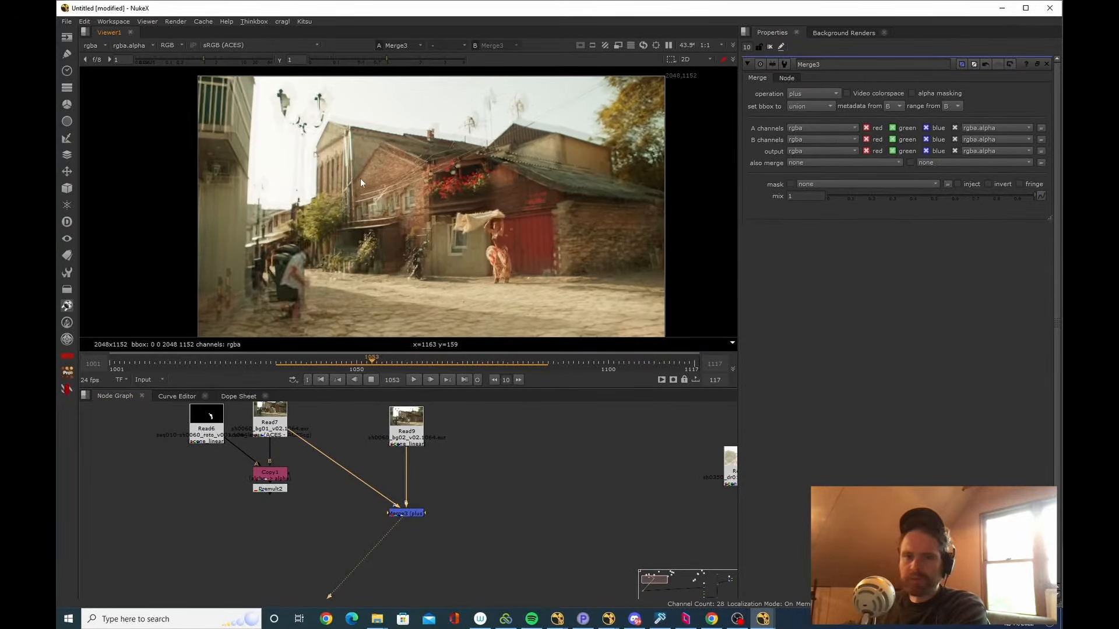
pyautogui.press('k')
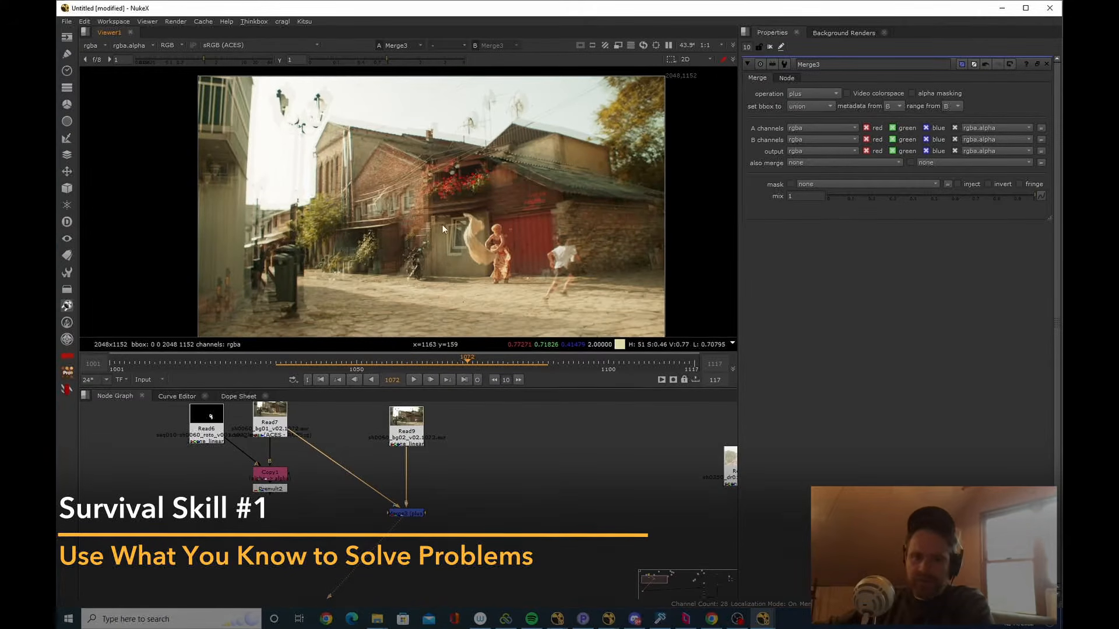
pyautogui.moveTo(305, 441); pyautogui.dragTo(298, 457)
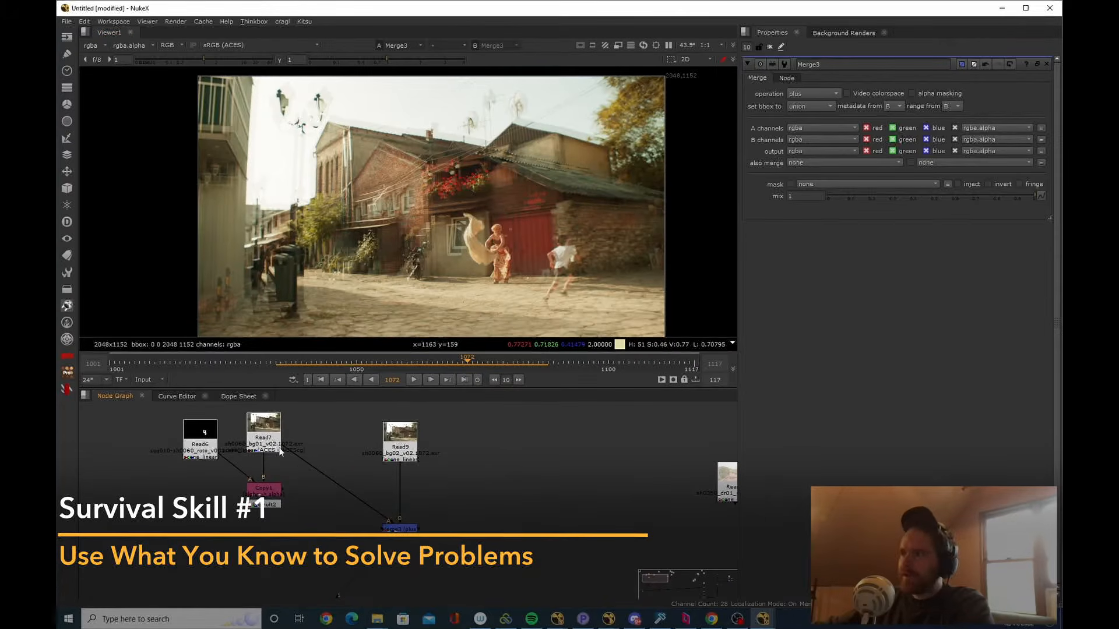
pyautogui.click(286, 430)
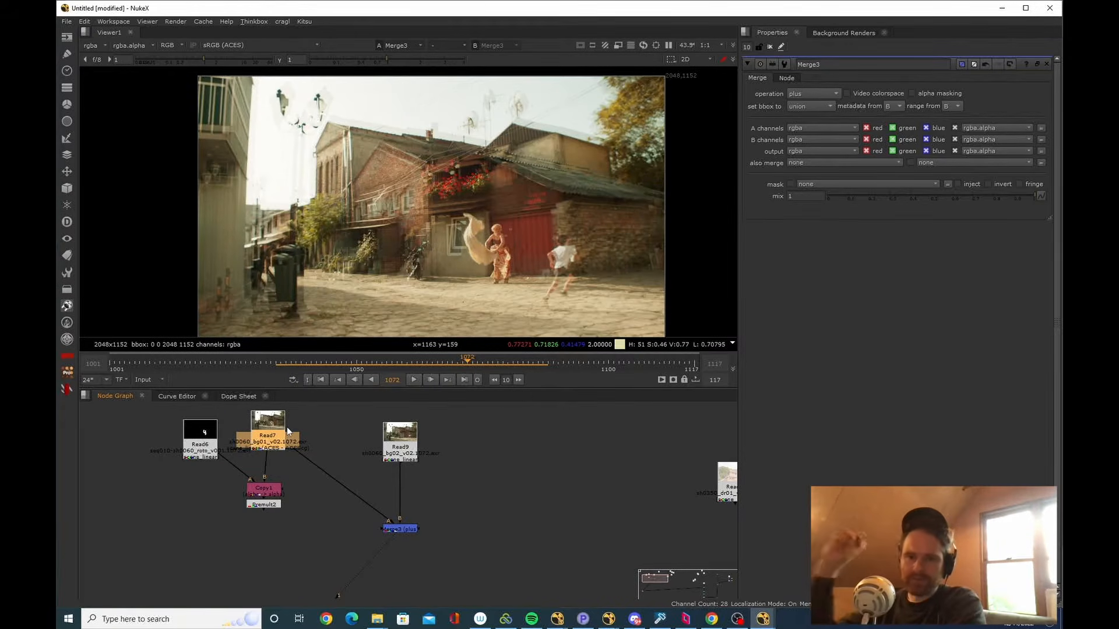
pyautogui.click(306, 534)
pyautogui.moveTo(307, 533); pyautogui.dragTo(299, 539)
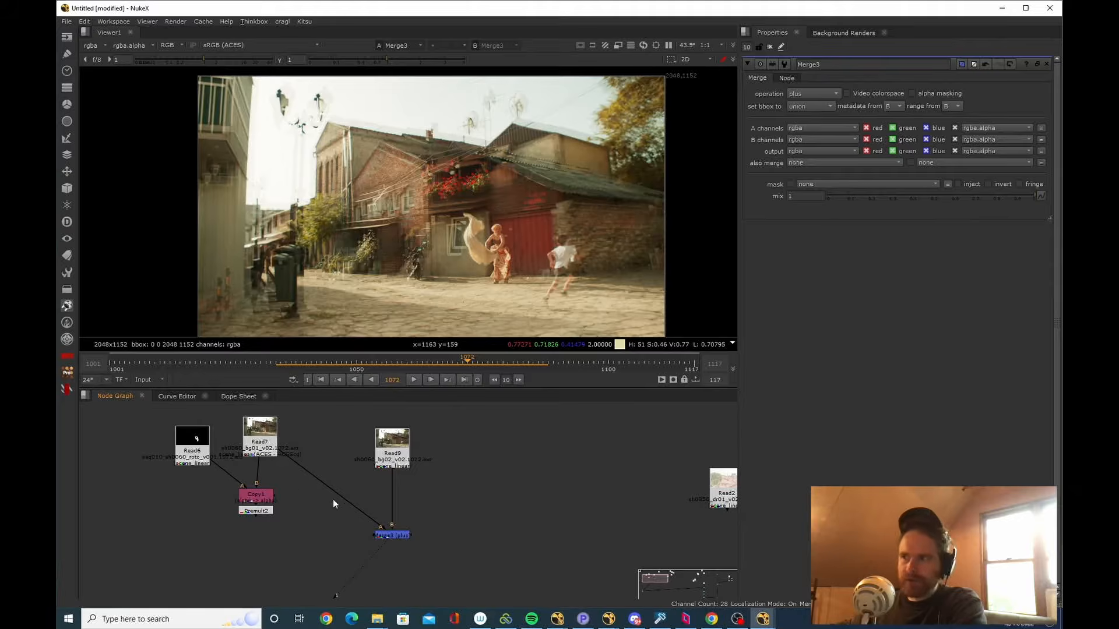
pyautogui.moveTo(339, 500); pyautogui.dragTo(335, 499)
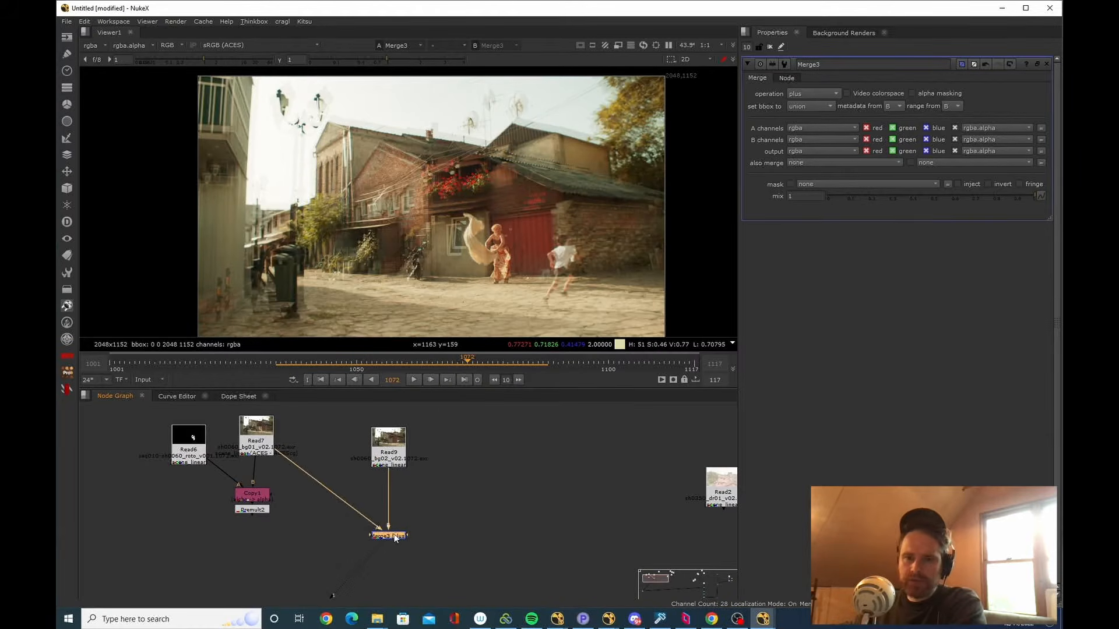
pyautogui.moveTo(390, 534); pyautogui.dragTo(394, 549)
pyautogui.scroll(2, 366, 498)
pyautogui.click(388, 511)
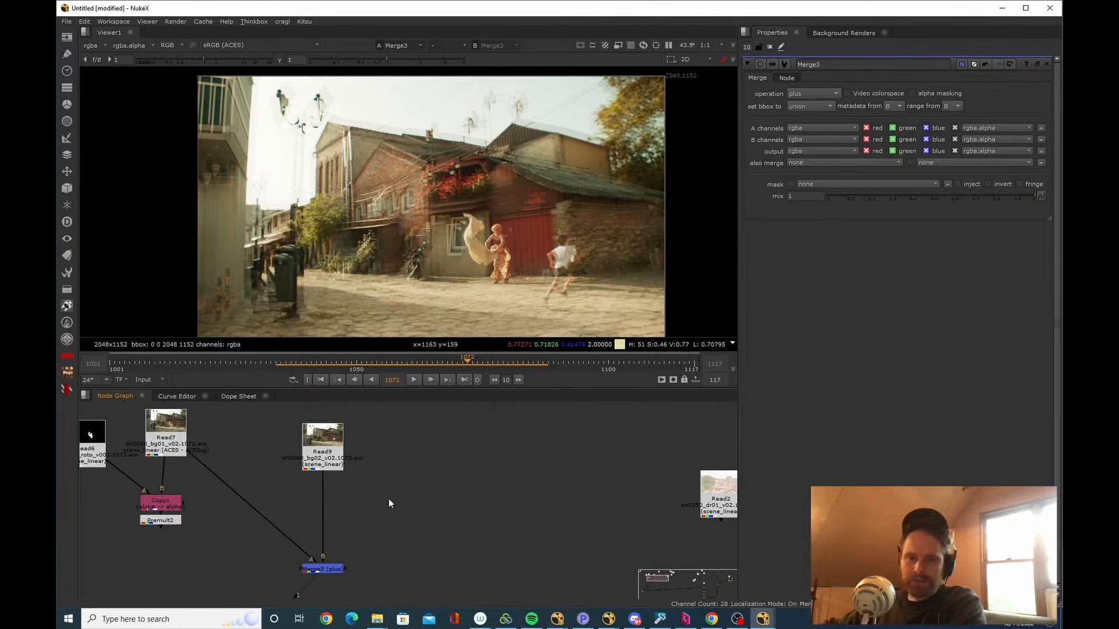
# Switch to Chrome and search Google for "how to stabilize in nuke" and skim the results.
pyautogui.hotkey('alt', 'Tab')
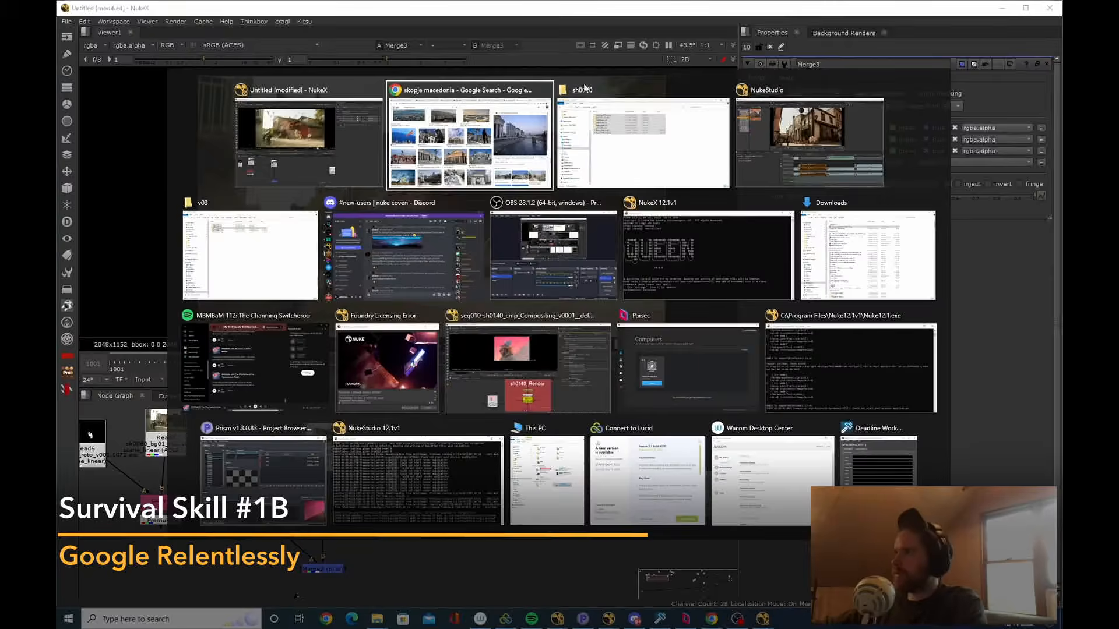
pyautogui.hotkey('ctrl', 't')
pyautogui.write('how to stab')
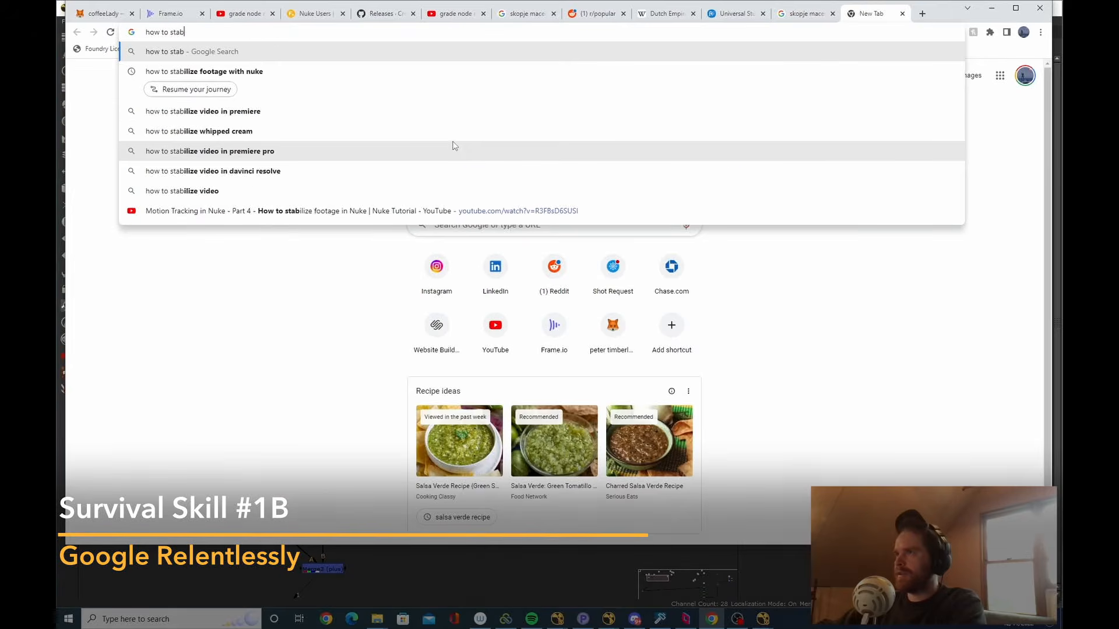
pyautogui.write('ilize in nuke')
pyautogui.press('Return')
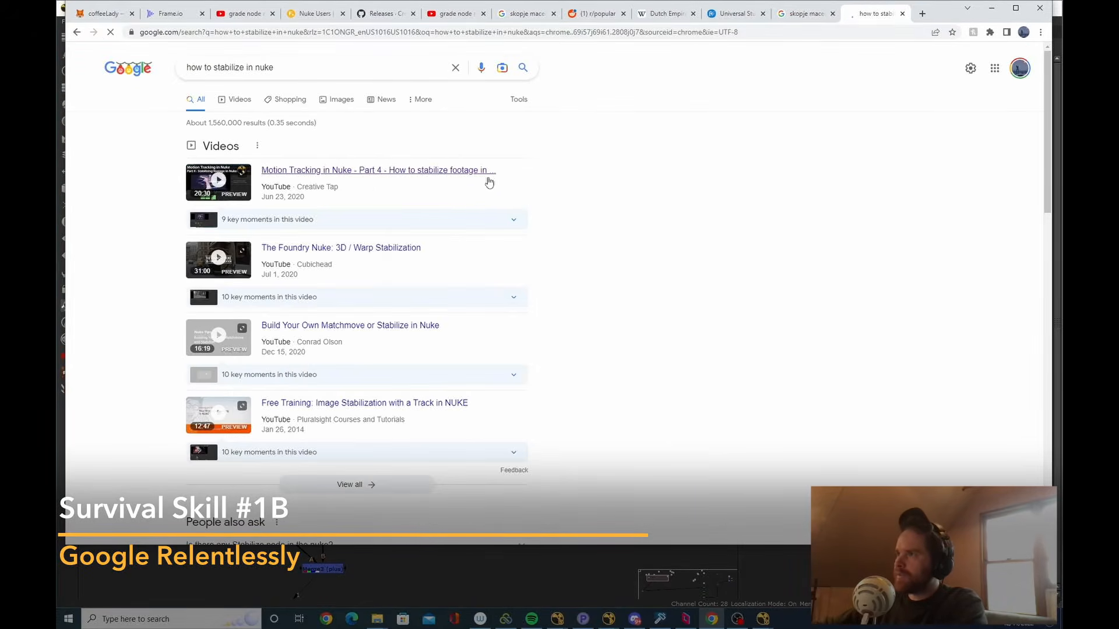
pyautogui.scroll(-5, 470, 260)
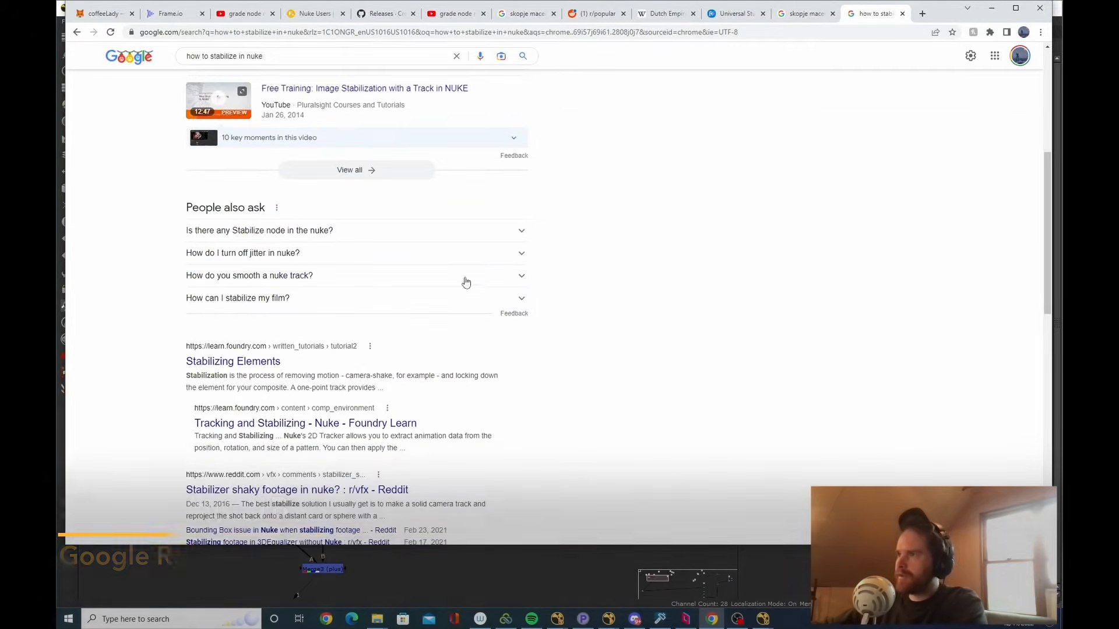
pyautogui.scroll(5, 466, 283)
# Switch back to NukeX and add a Tracker node on its own branch from the sh0060 bg02 Read node.
pyautogui.hotkey('alt', 'Tab')
pyautogui.press('Tab')
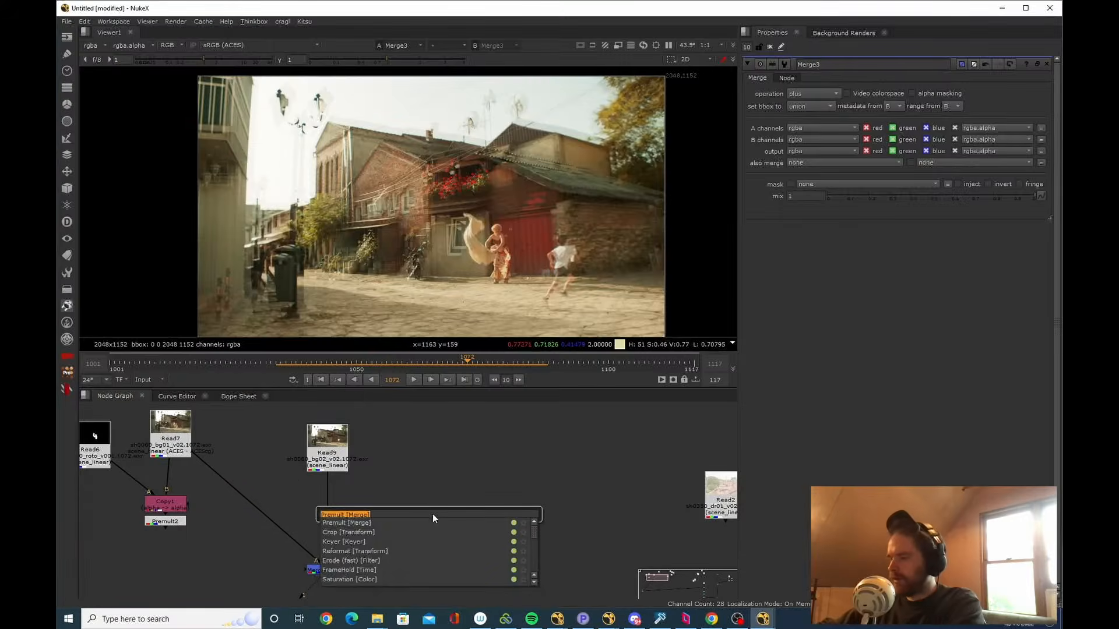
pyautogui.write('tra')
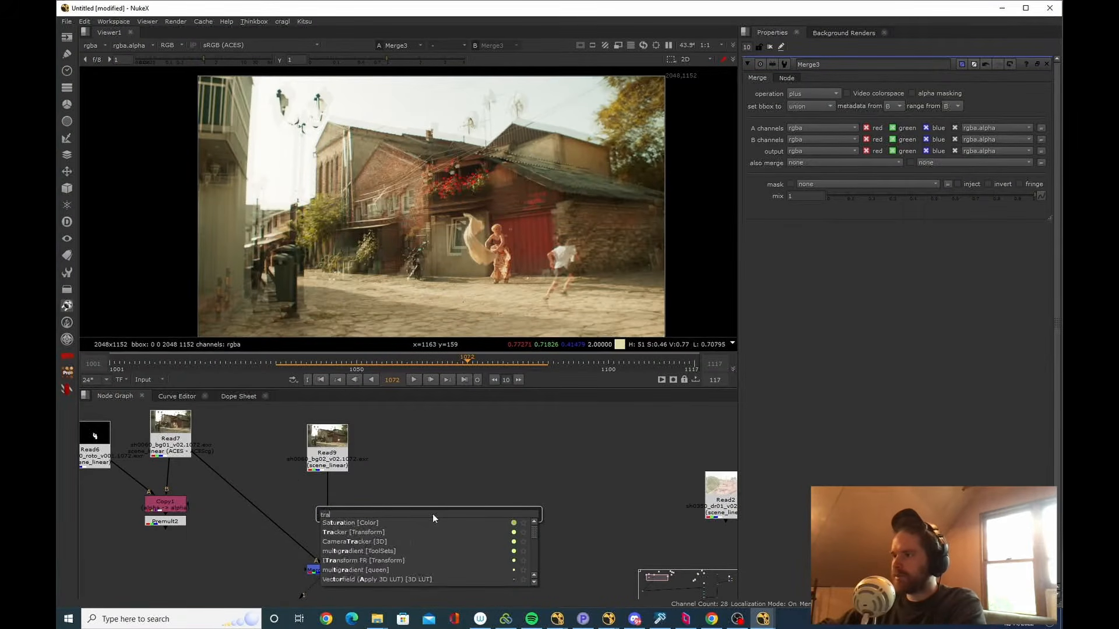
pyautogui.write('ck')
pyautogui.press('Return')
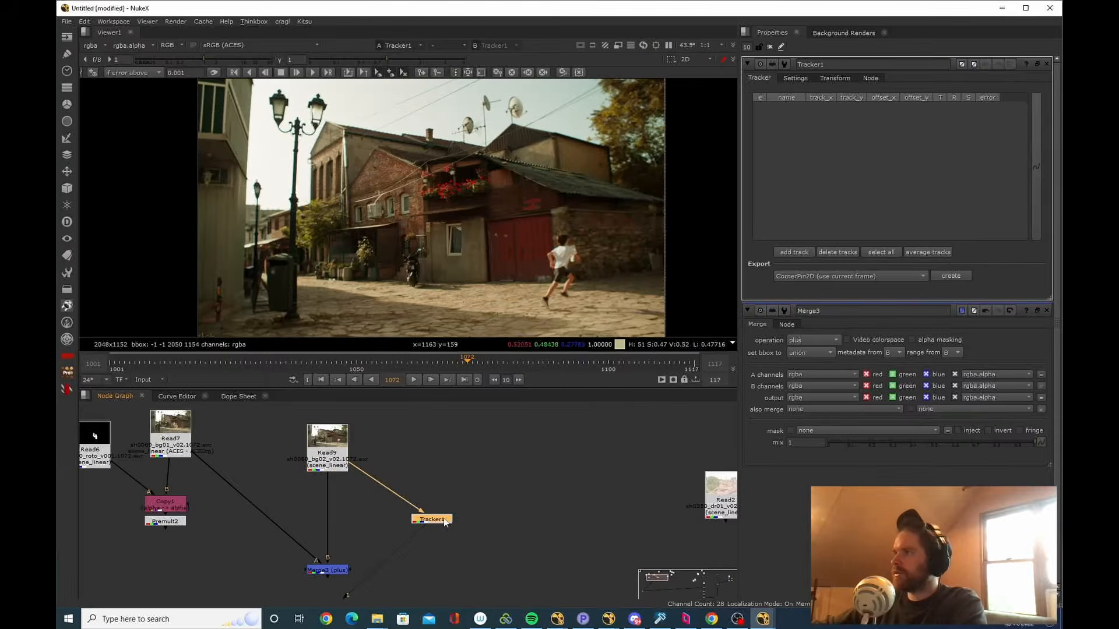
pyautogui.click(466, 500)
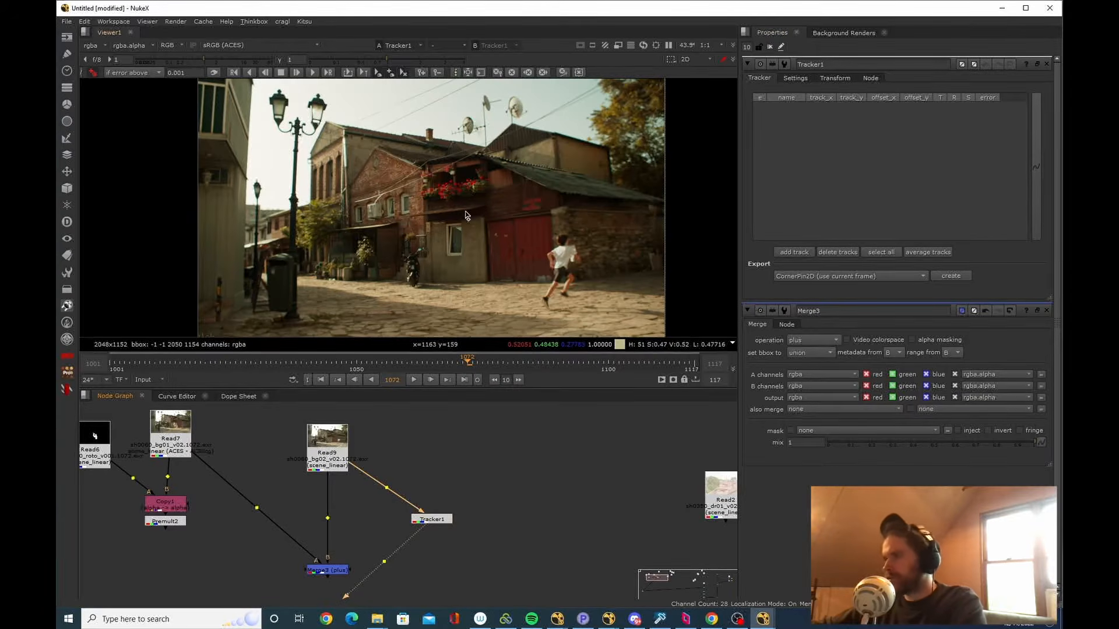
# Place six tracking points on the buildings in the sh0060 bg02 plate and track them through the shot.
pyautogui.click(368, 179)
pyautogui.press('Delete')
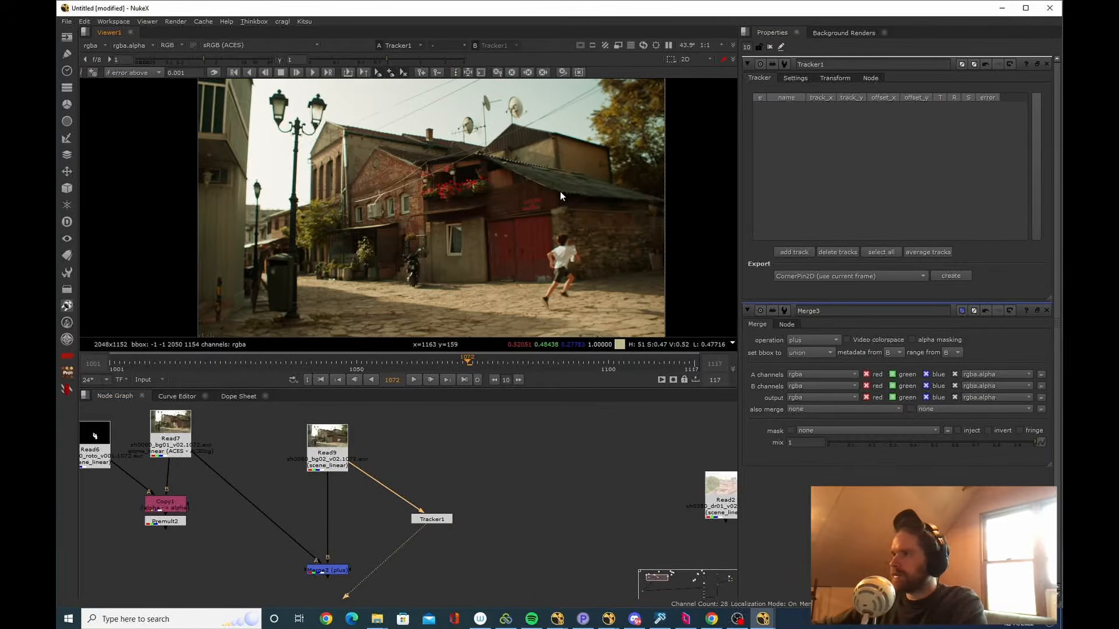
pyautogui.keyDown('ctrl'); pyautogui.keyDown('alt'); pyautogui.click(420, 159); pyautogui.keyUp('alt'); pyautogui.keyUp('ctrl')
pyautogui.keyDown('ctrl'); pyautogui.keyDown('alt'); pyautogui.click(483, 161); pyautogui.keyUp('alt'); pyautogui.keyUp('ctrl')
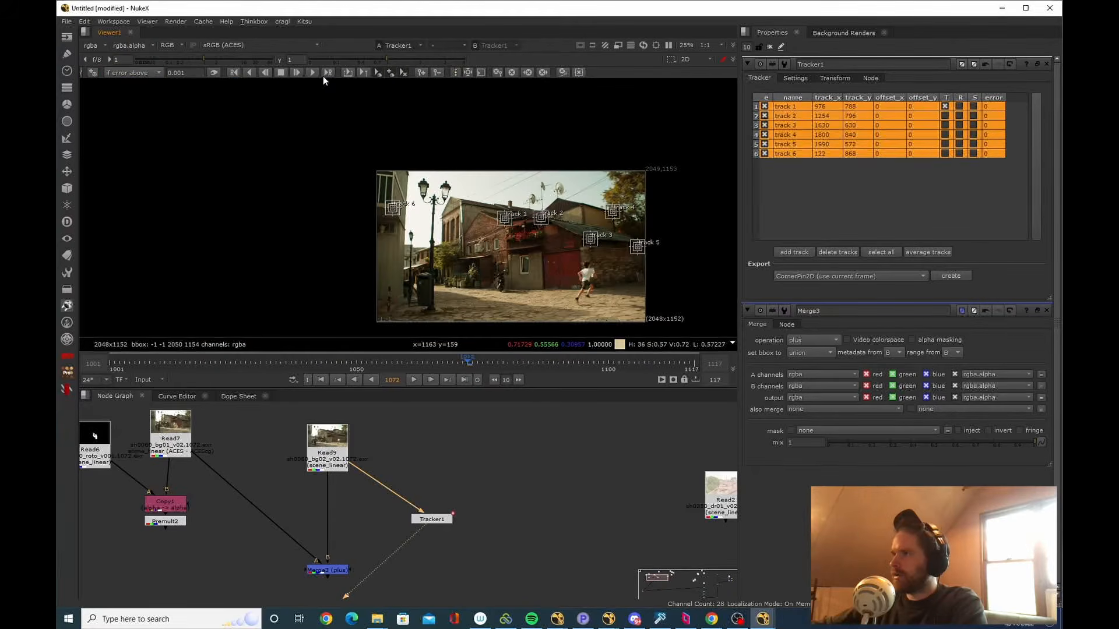
pyautogui.click(313, 72)
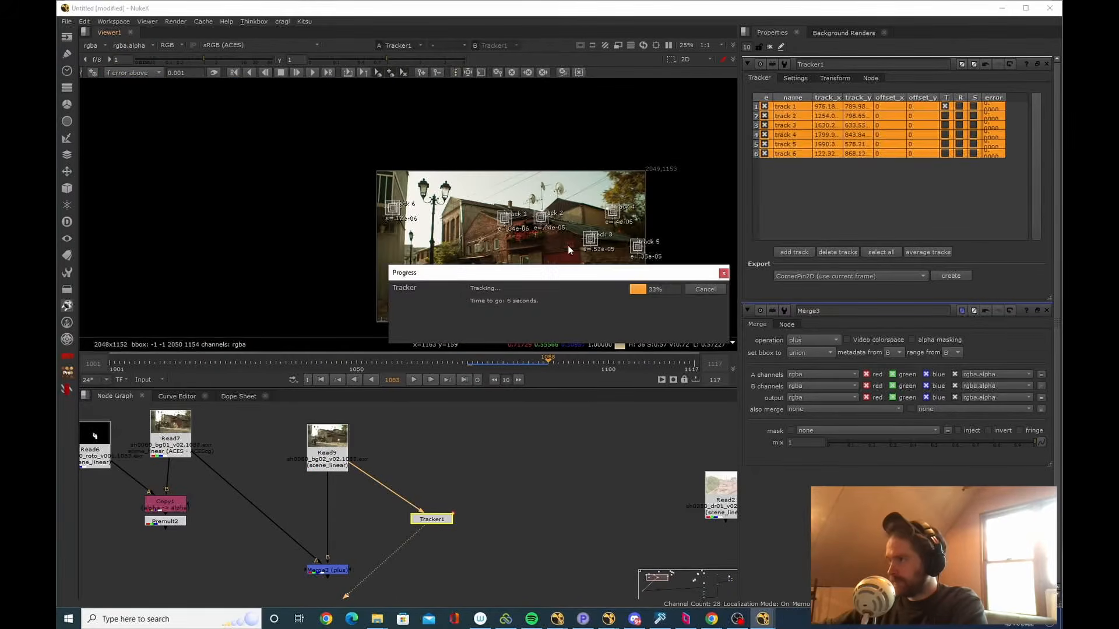
pyautogui.click(707, 287)
# Enable translate and rotate for all six tracks in the Tracker.
pyautogui.click(944, 137)
pyautogui.moveTo(944, 142)
pyautogui.mouseDown()
pyautogui.moveTo(951, 153)
pyautogui.moveTo(970, 123)
pyautogui.mouseUp()
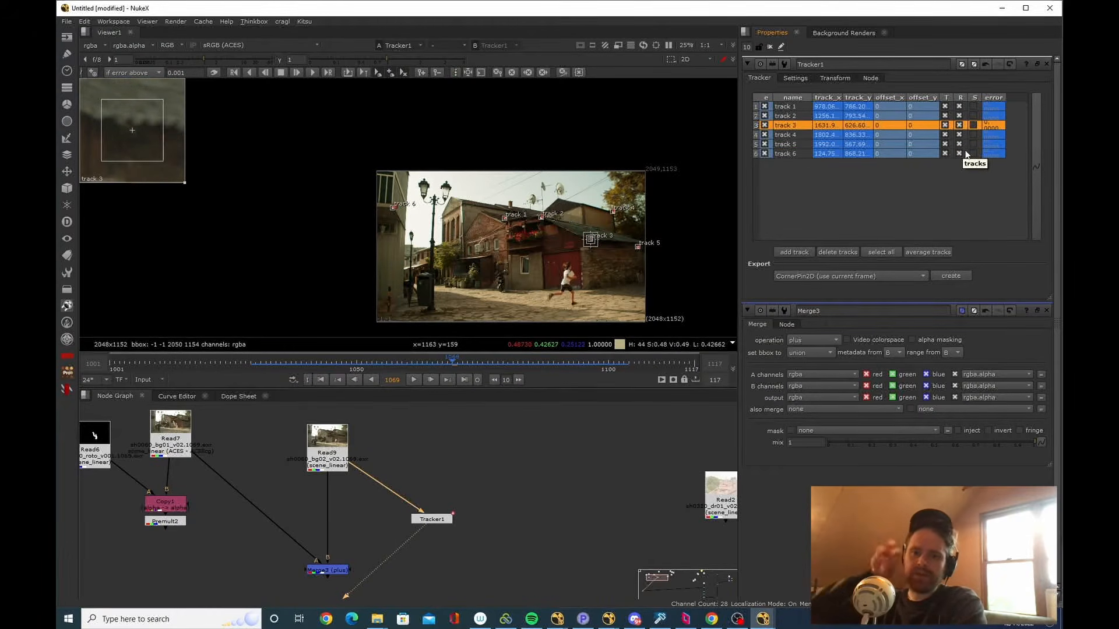
pyautogui.click(971, 125)
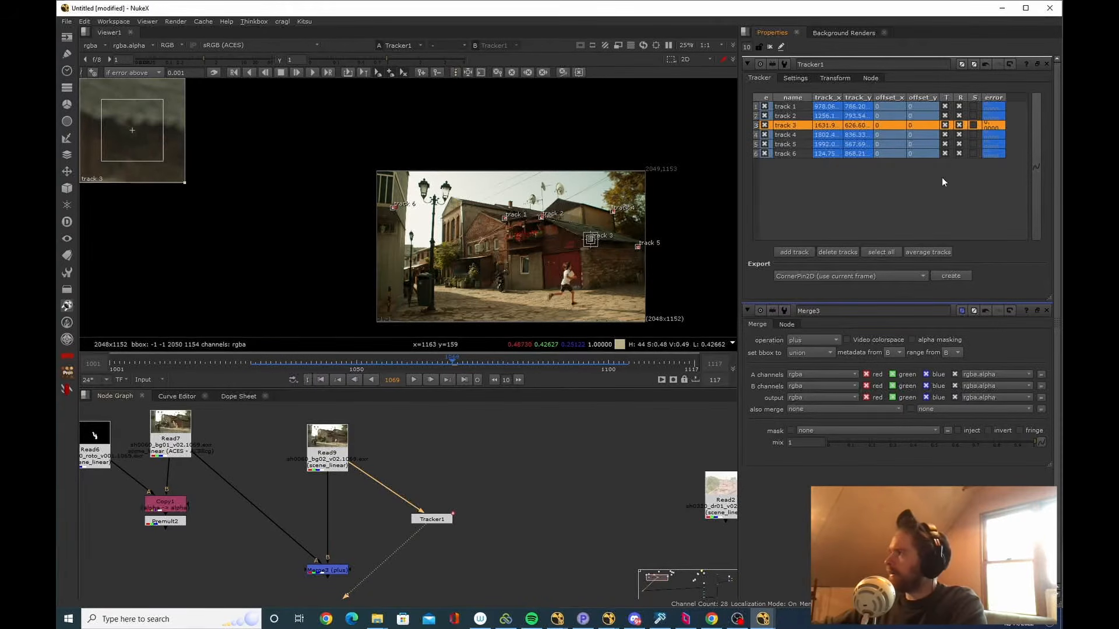
# Export a stabilizing Transform from the Tracker and play back the stabilized sh0060 bg02 plate.
pyautogui.click(898, 275)
pyautogui.click(876, 340)
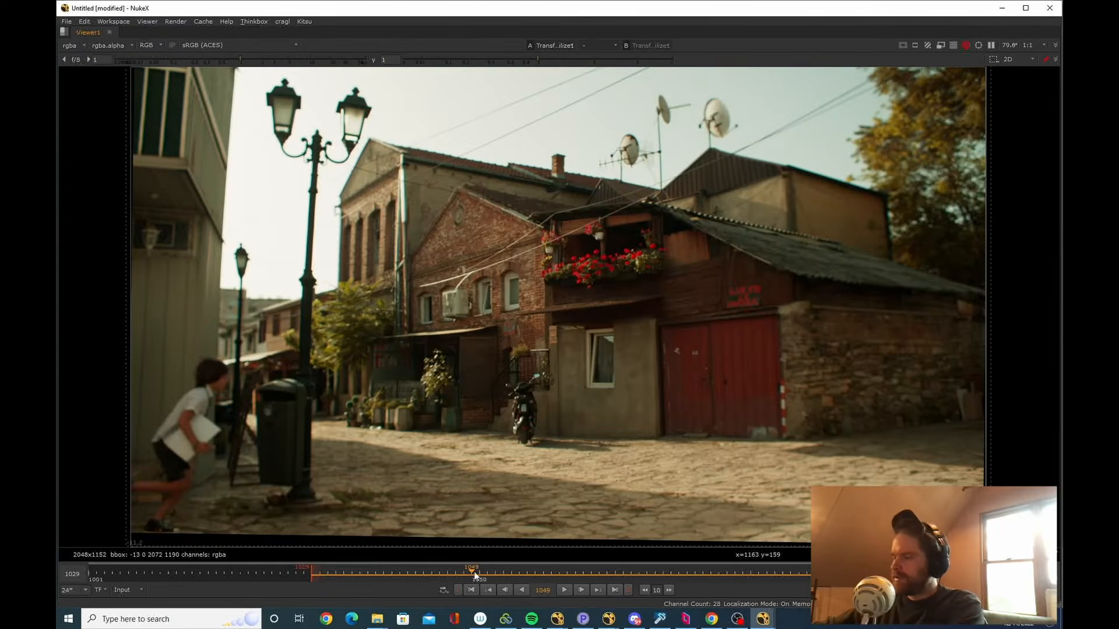
pyautogui.press('l')
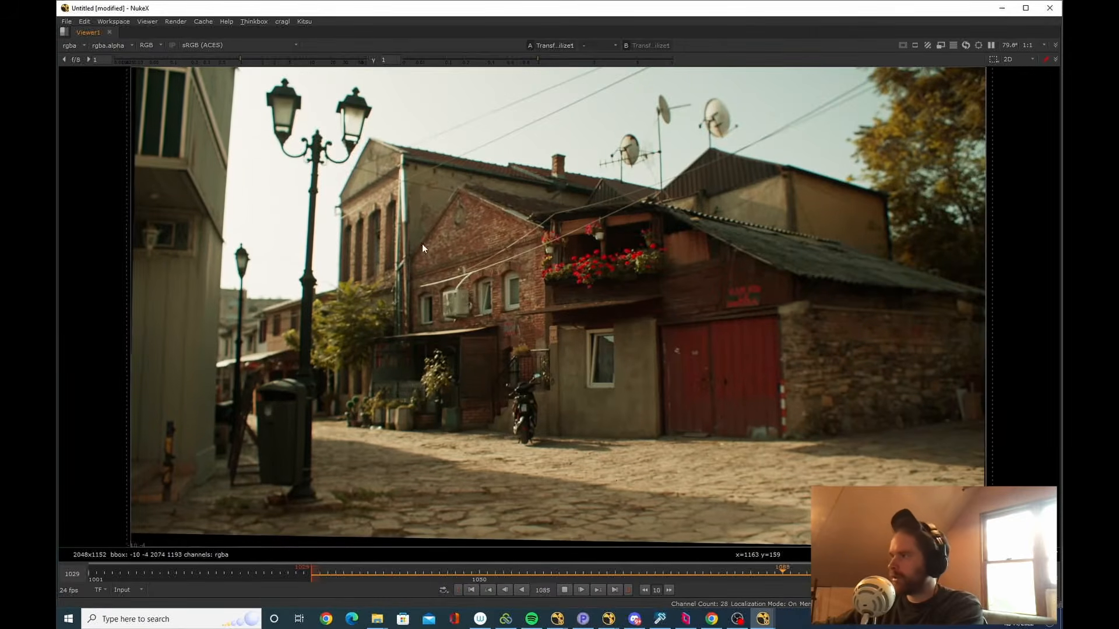
pyautogui.press('k')
pyautogui.press('space')
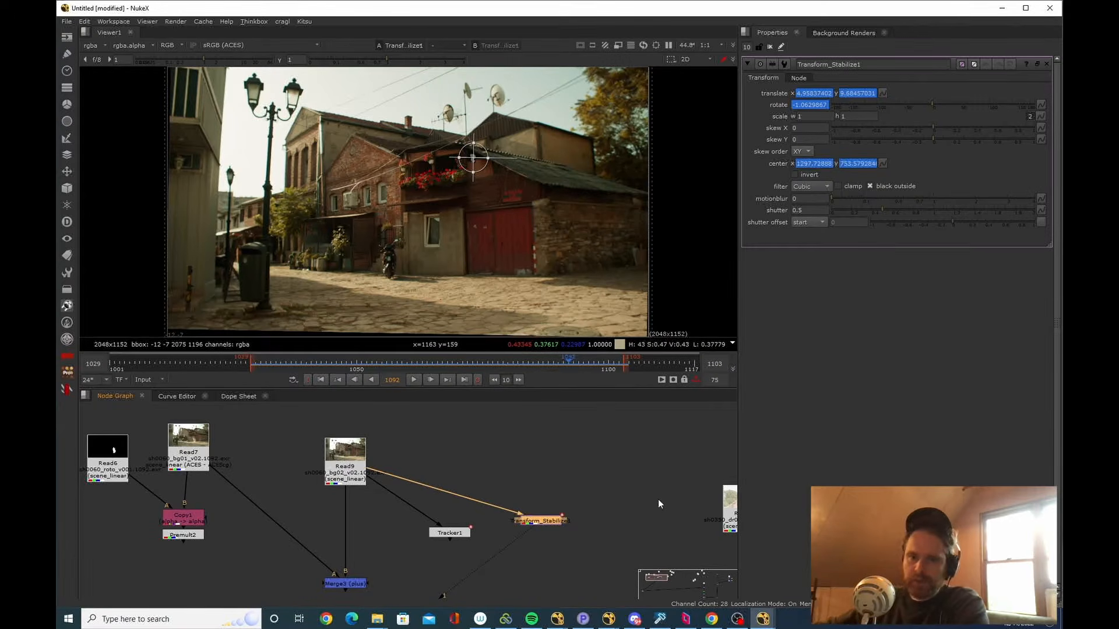
# Move the Transform_Stabilize1 node level with the Tracker in the node graph.
pyautogui.click(494, 545)
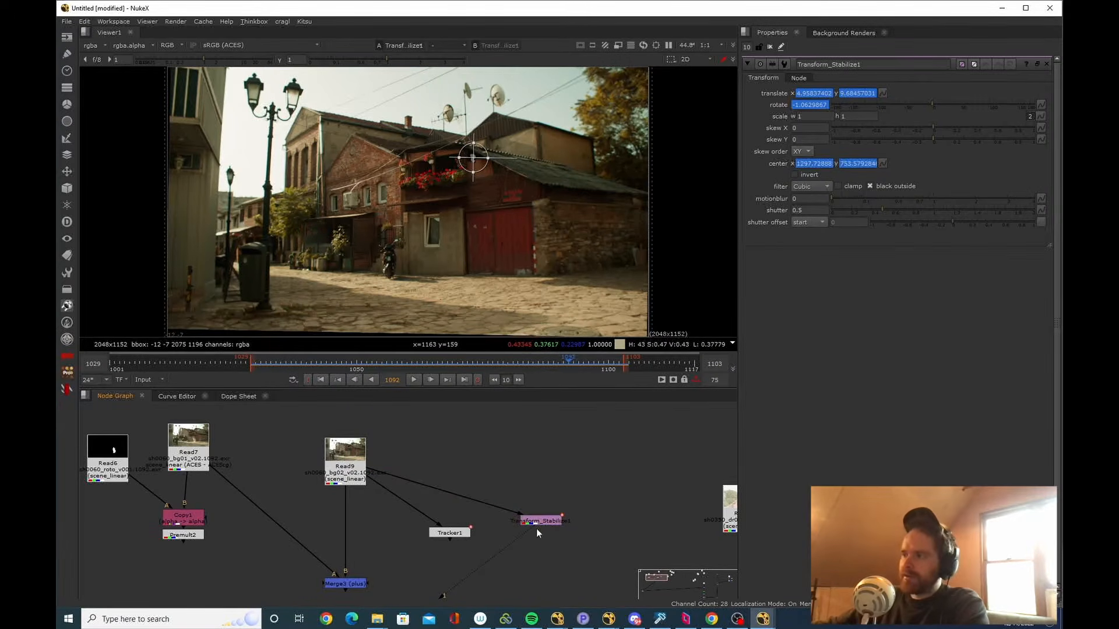
pyautogui.moveTo(543, 521); pyautogui.dragTo(550, 536)
pyautogui.click(550, 518)
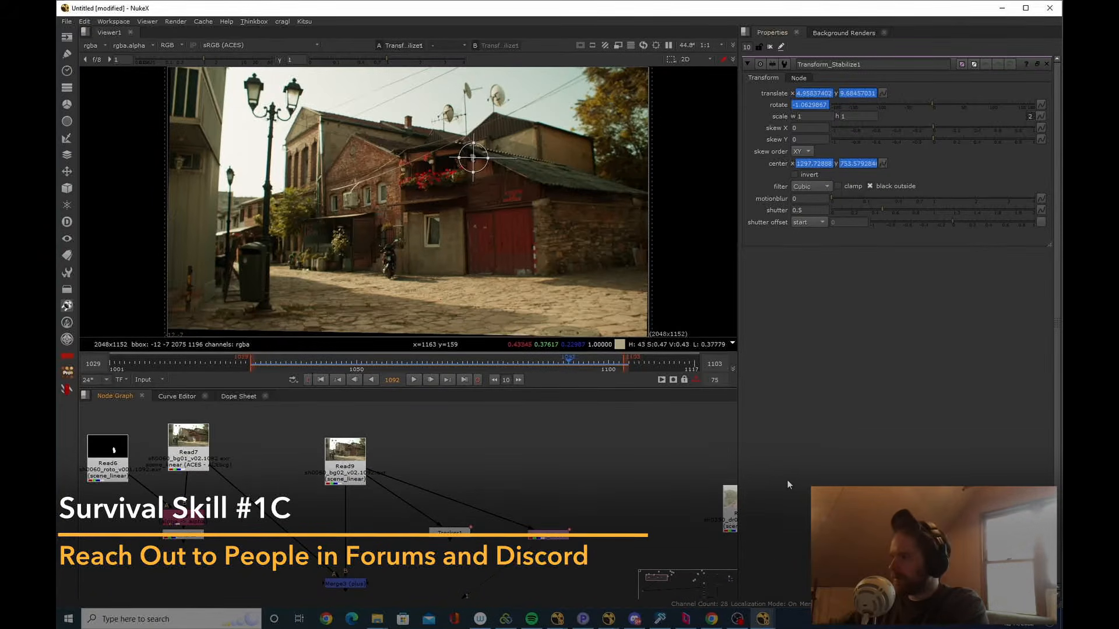
# Switch to Chrome and look at the Foundry community's Nuke Users forum.
pyautogui.hotkey('alt', 'Tab')
pyautogui.click(315, 13)
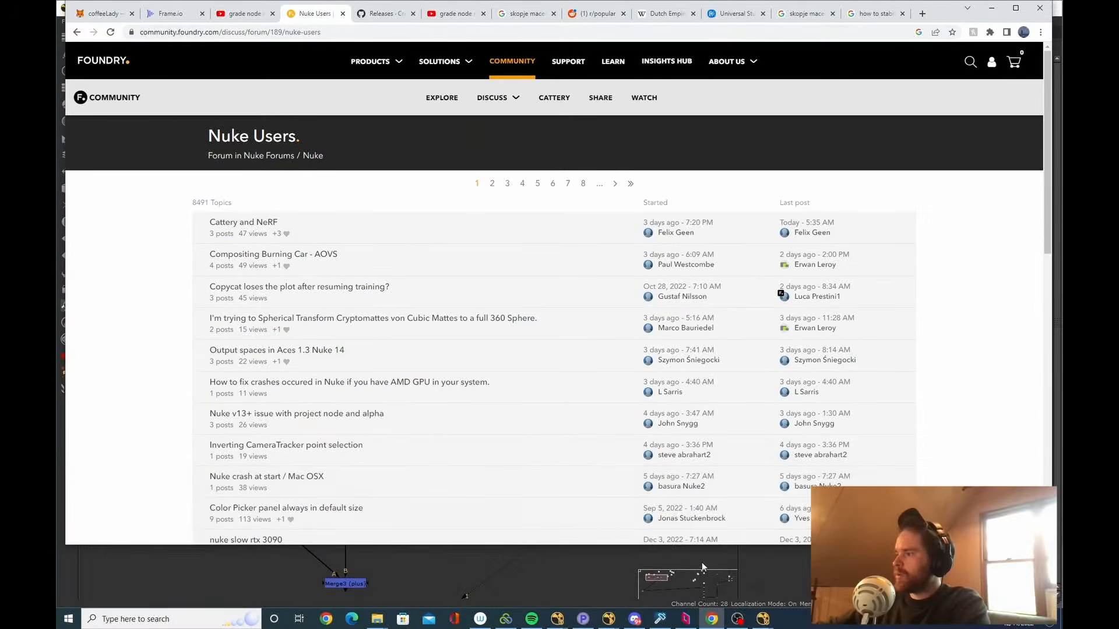
pyautogui.click(701, 562)
# Switch to Discord and look through the nuke coven server's channels and the new-users conversation.
pyautogui.click(634, 620)
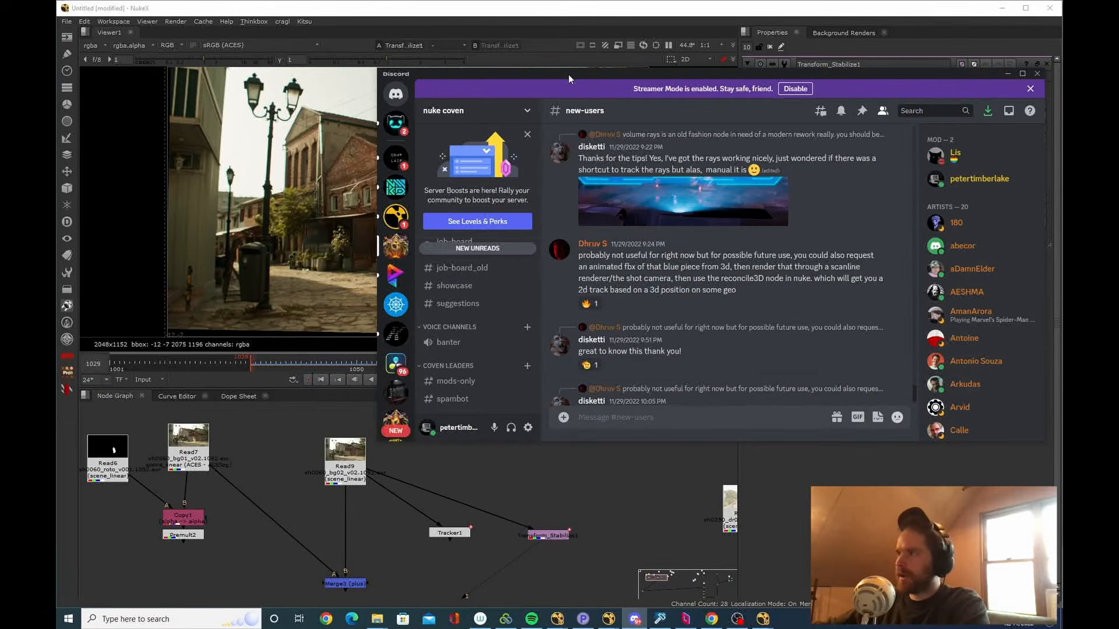
pyautogui.moveTo(568, 75); pyautogui.dragTo(523, 90)
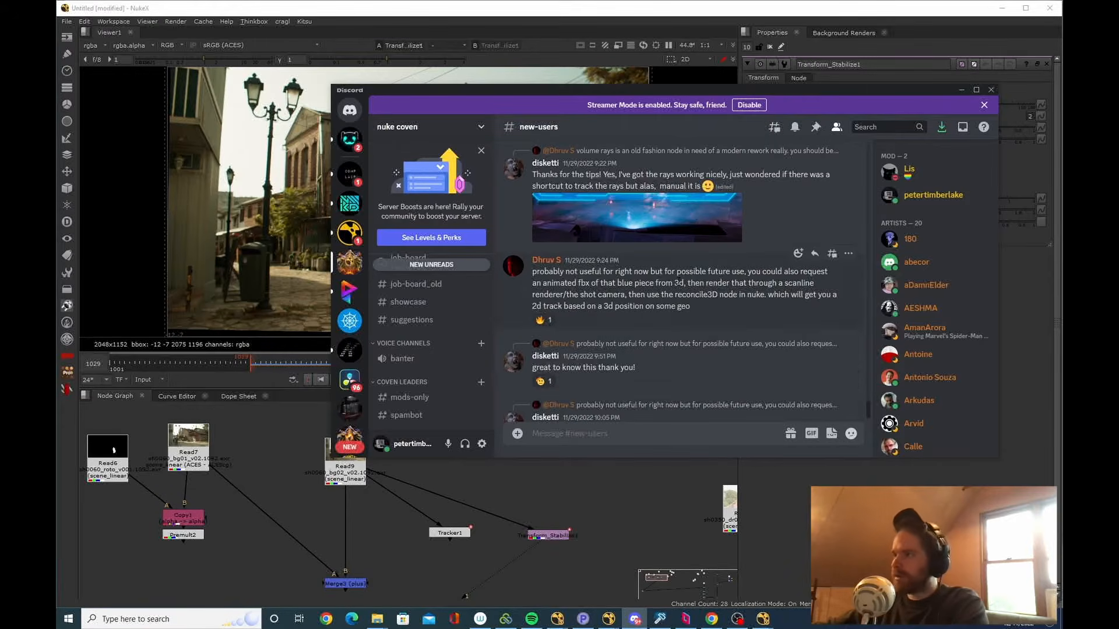
pyautogui.scroll(3, 445, 300)
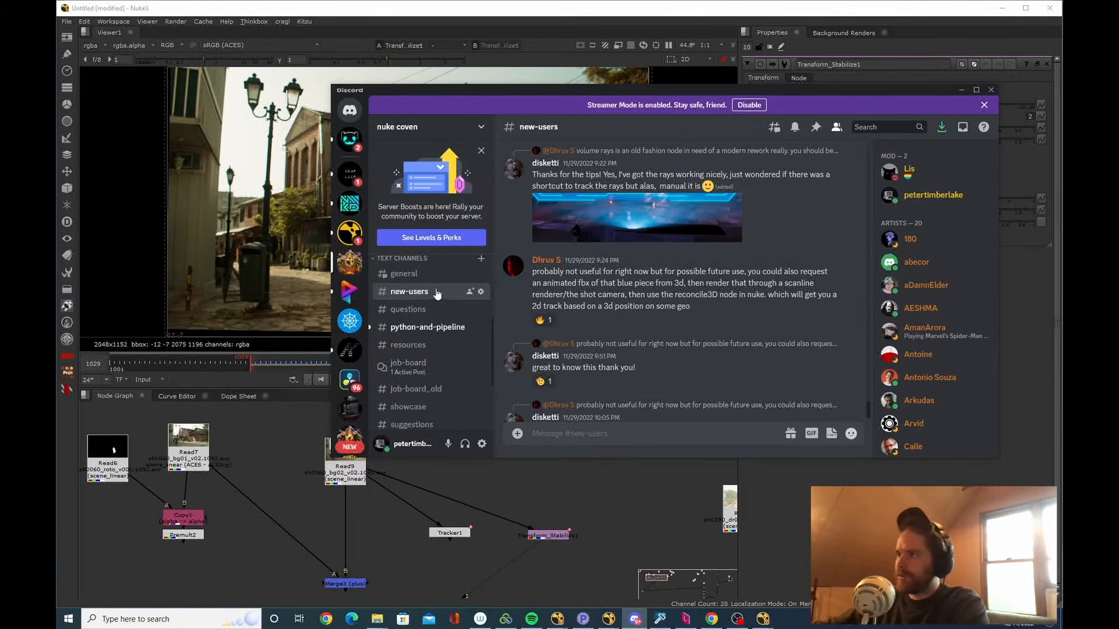
pyautogui.scroll(-2, 695, 344)
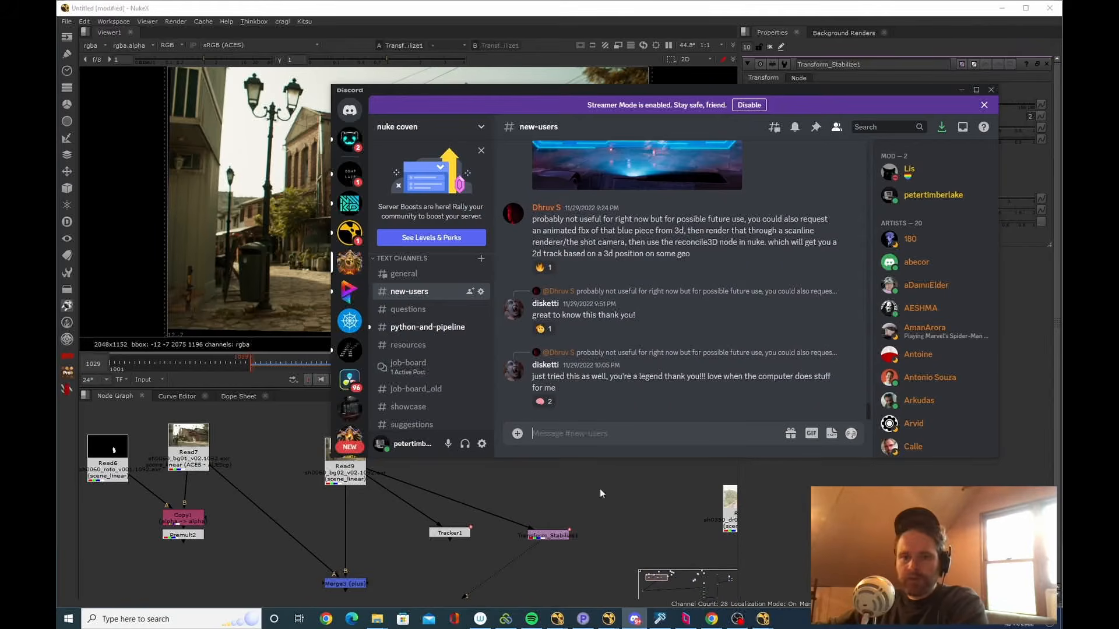
pyautogui.hotkey('alt', 'Tab')
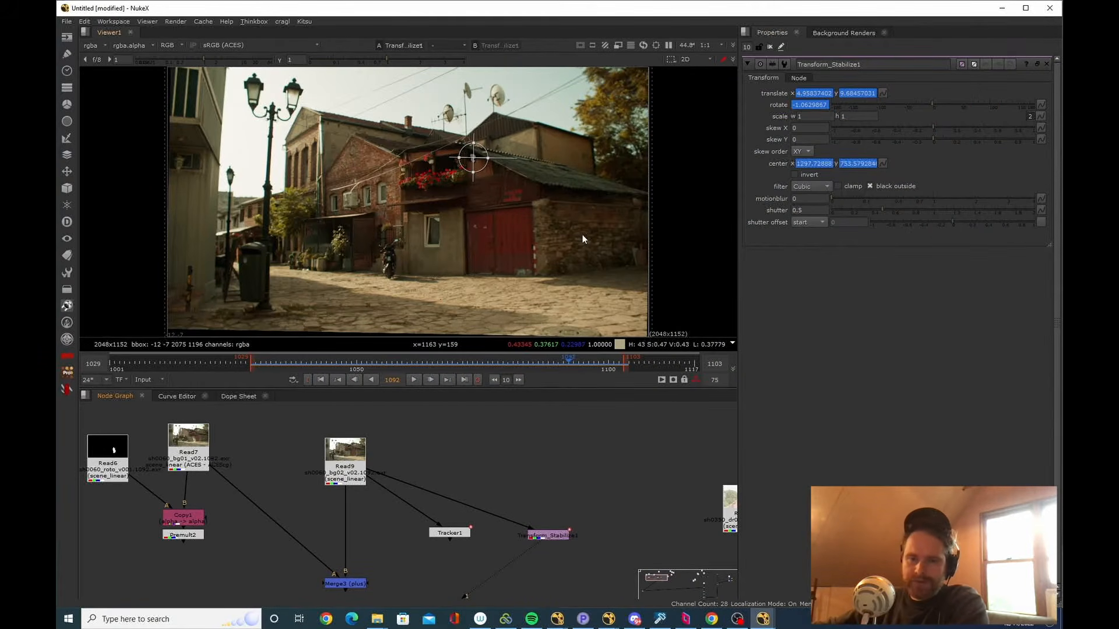
# Survey the whole node graph in NukeX to find the sh0070 Read nodes.
pyautogui.moveTo(564, 537); pyautogui.dragTo(555, 522)
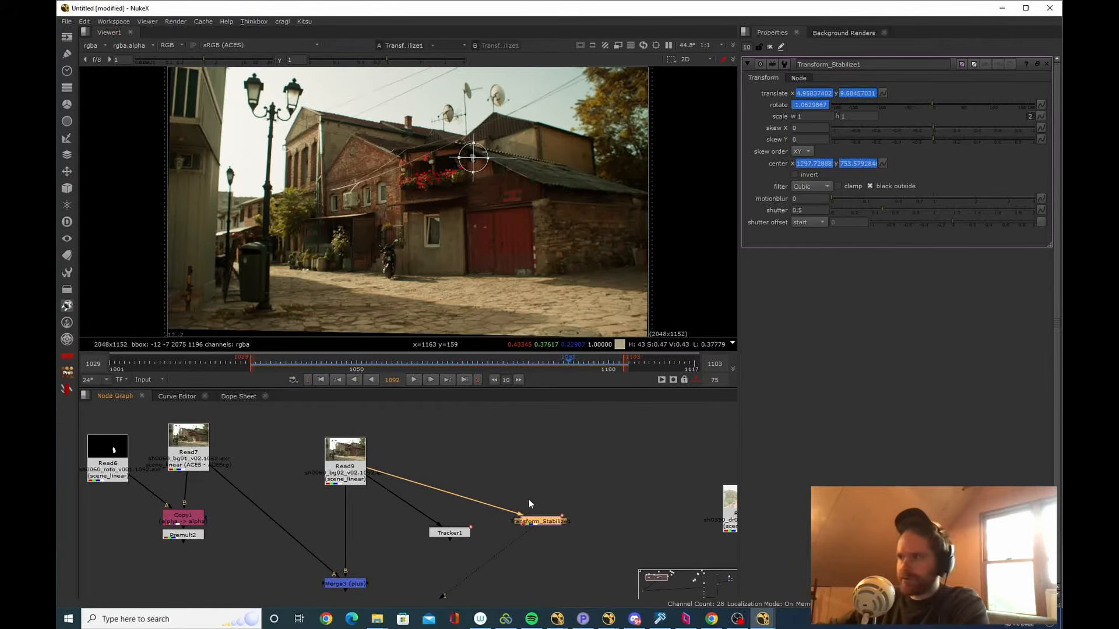
pyautogui.scroll(-3, 548, 534)
pyautogui.moveTo(559, 542); pyautogui.dragTo(378, 499)
pyautogui.scroll(-2, 382, 490)
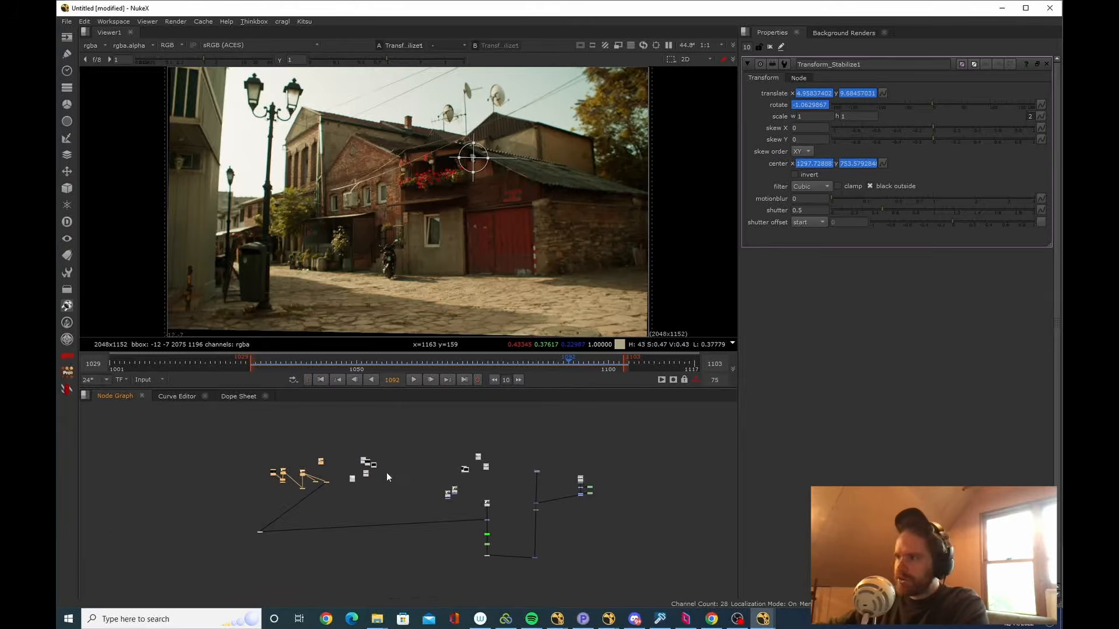
pyautogui.scroll(3, 577, 521)
pyautogui.scroll(3, 418, 487)
# View the sh0070 running-boy plate and move the Reformat1 node clear beyond the three sh0070 Read nodes.
pyautogui.press('1')
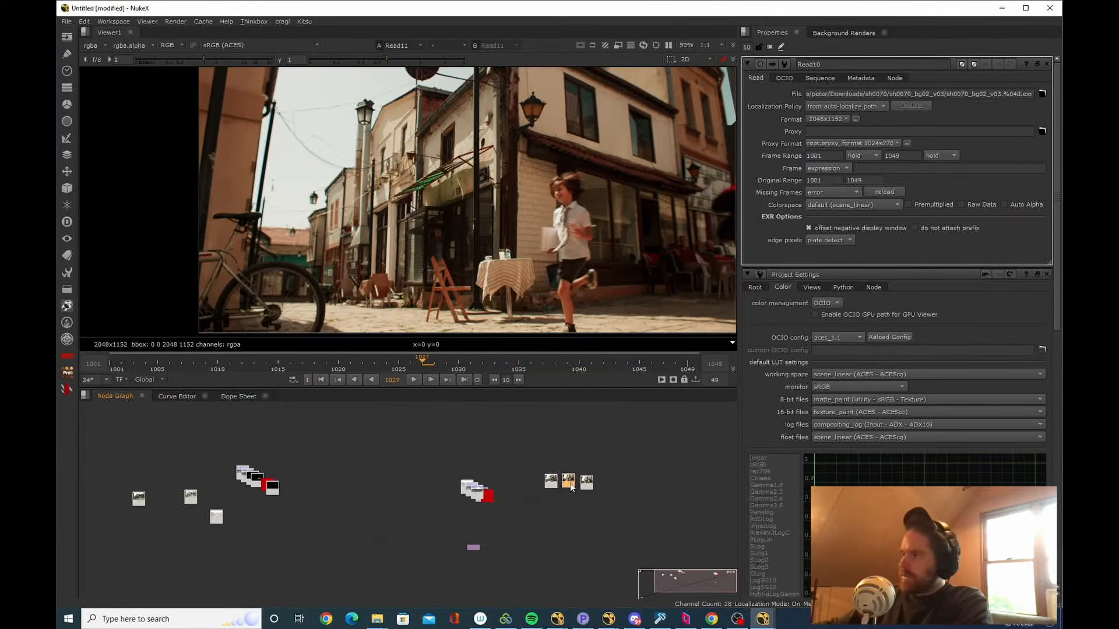
pyautogui.doubleClick(324, 578)
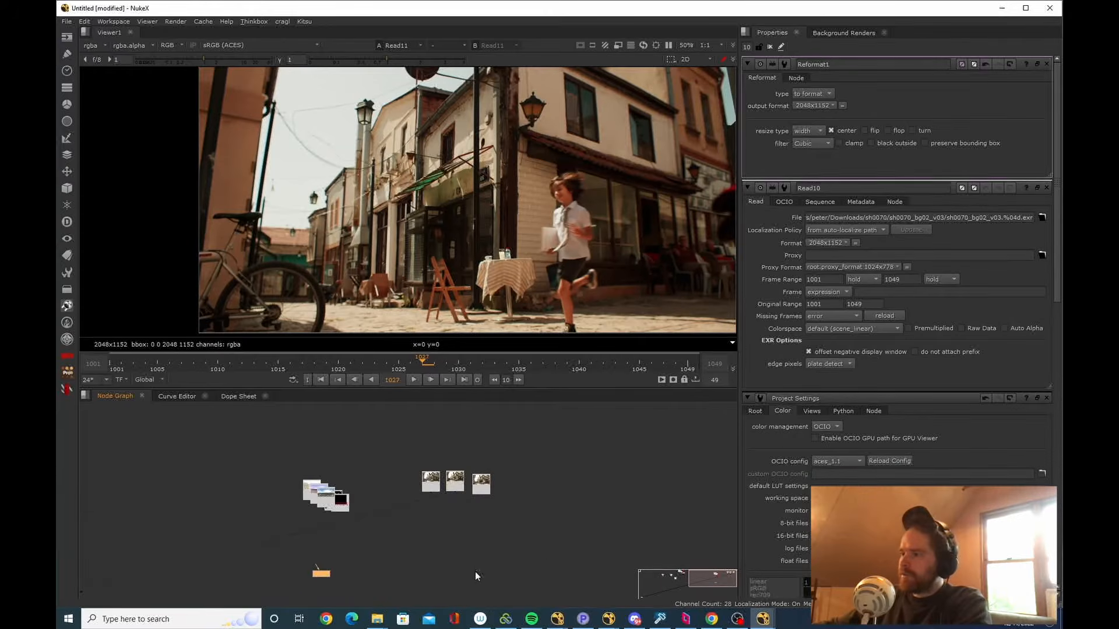
pyautogui.moveTo(282, 583); pyautogui.dragTo(537, 517)
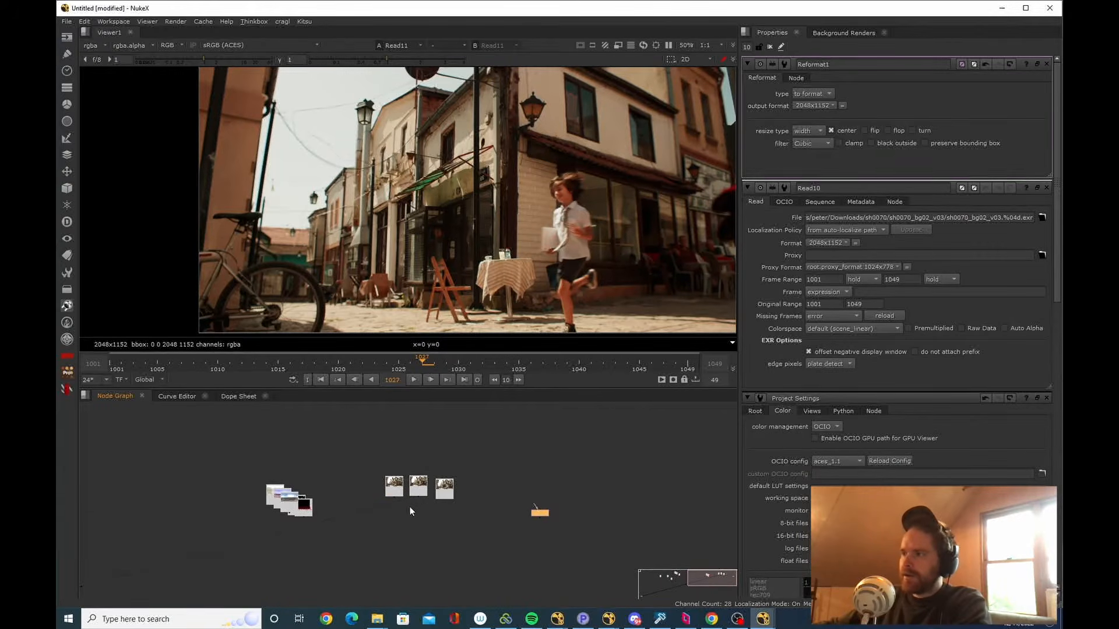
# Play back the sh0070 plate of the couple at the table and the plate of the running boy to compare them.
pyautogui.click(394, 488)
pyautogui.press('1')
pyautogui.press('l')
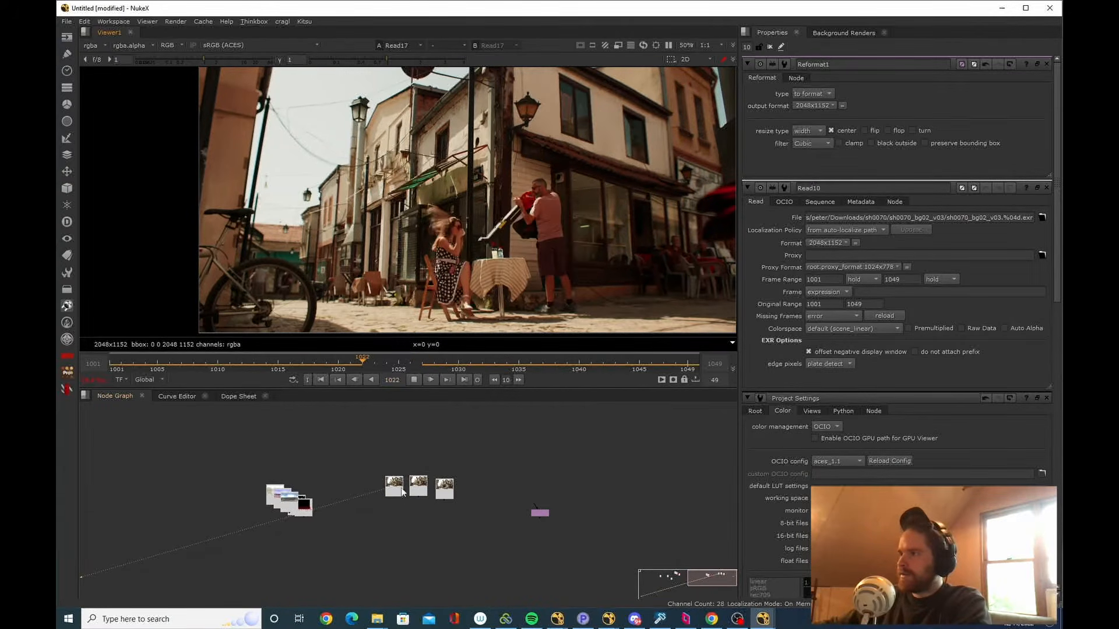
pyautogui.click(452, 495)
pyautogui.press('1')
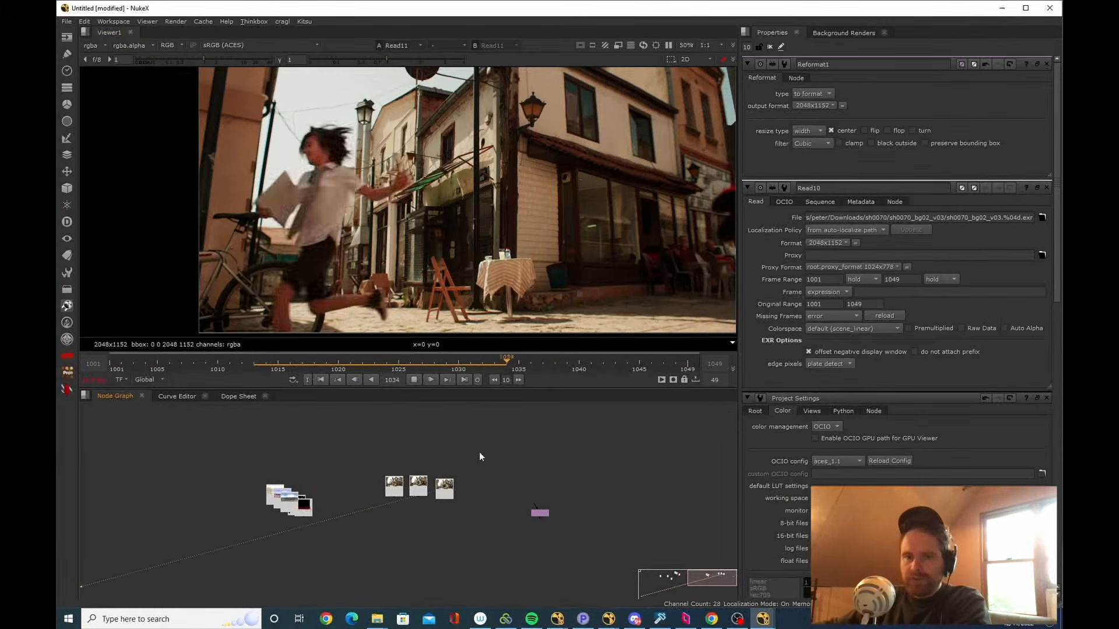
pyautogui.press('k')
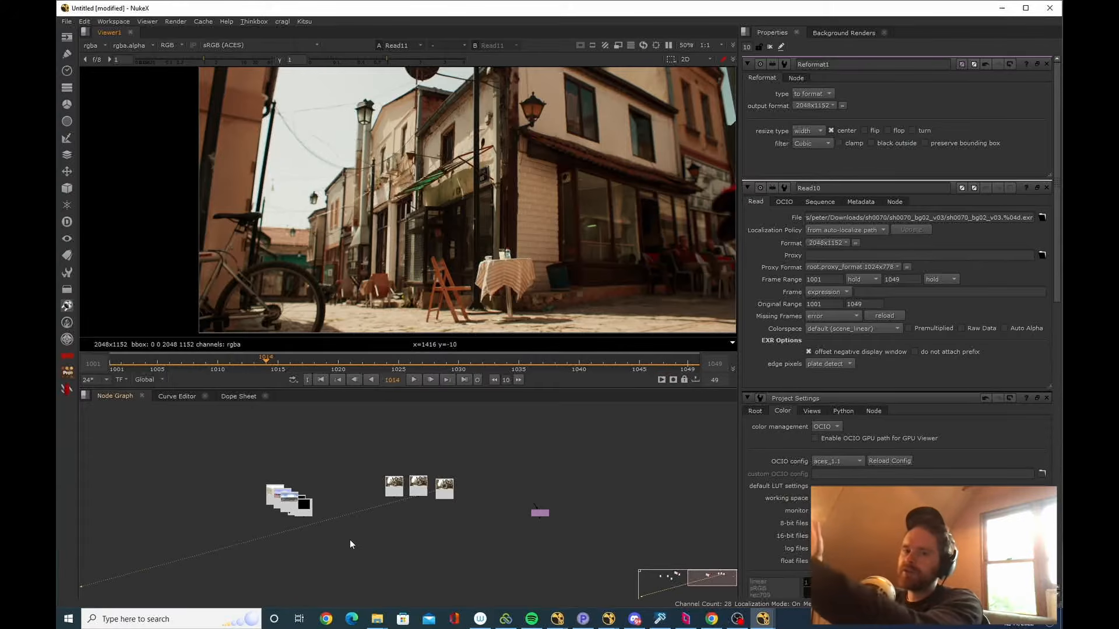
# Pull the two panoramic HDRI Read nodes out of the overlapping stack and place them beside the sh0070 plates.
pyautogui.scroll(2, 380, 504)
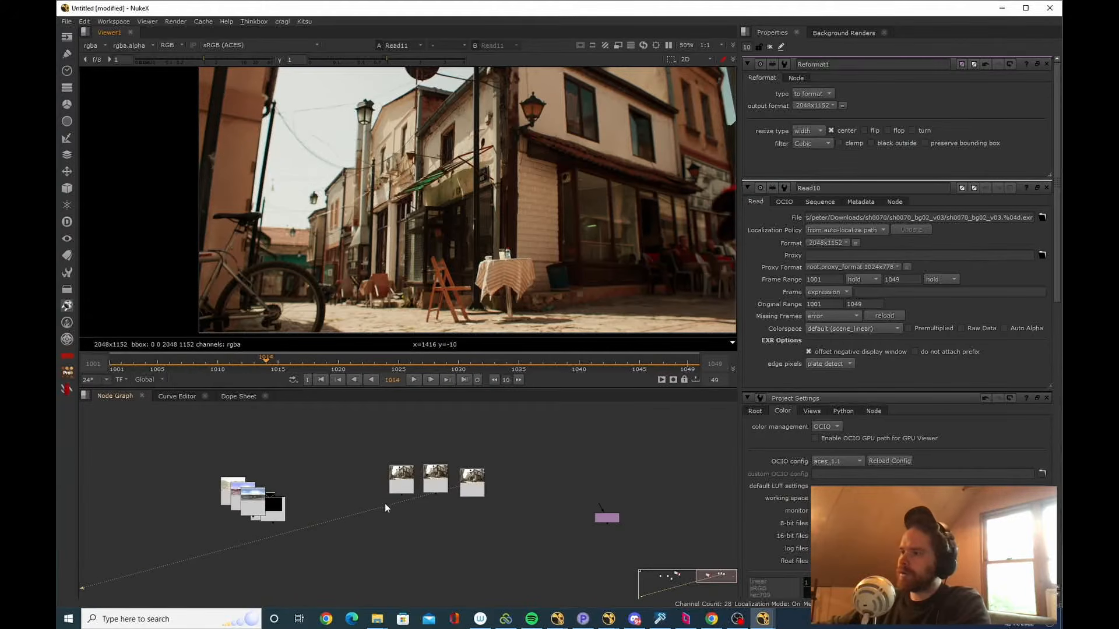
pyautogui.moveTo(385, 504); pyautogui.dragTo(362, 505)
pyautogui.moveTo(222, 510); pyautogui.dragTo(305, 491)
pyautogui.moveTo(214, 500); pyautogui.dragTo(339, 512)
# View the rocky landscape HDRI and move its Read node out past the Reformat1 node.
pyautogui.click(320, 486)
pyautogui.press('1')
pyautogui.click(369, 500)
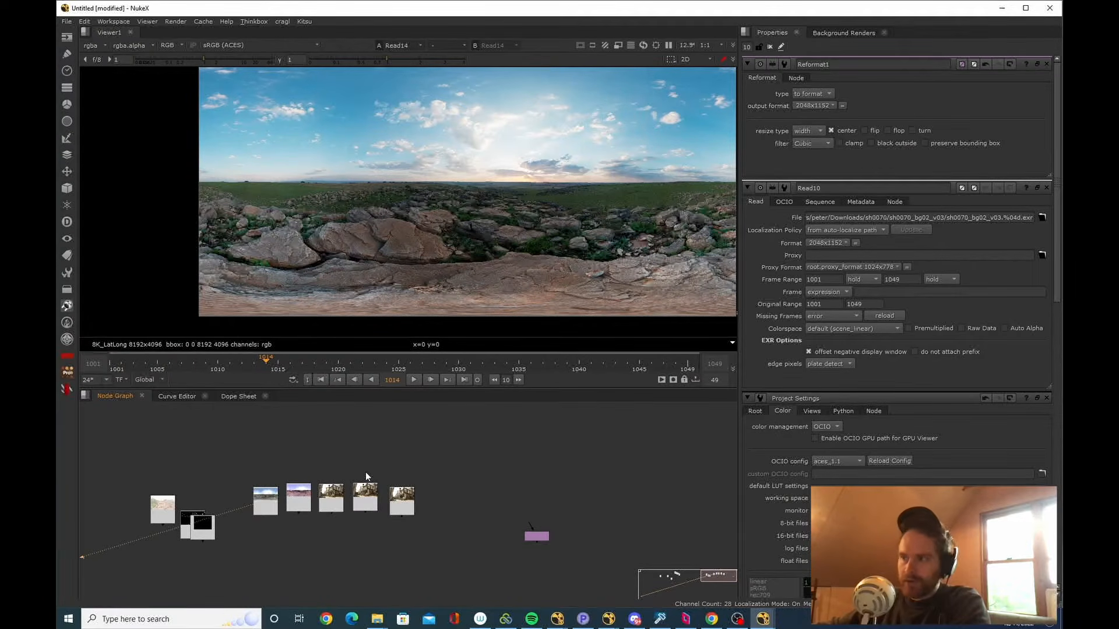
pyautogui.moveTo(366, 472); pyautogui.dragTo(336, 473)
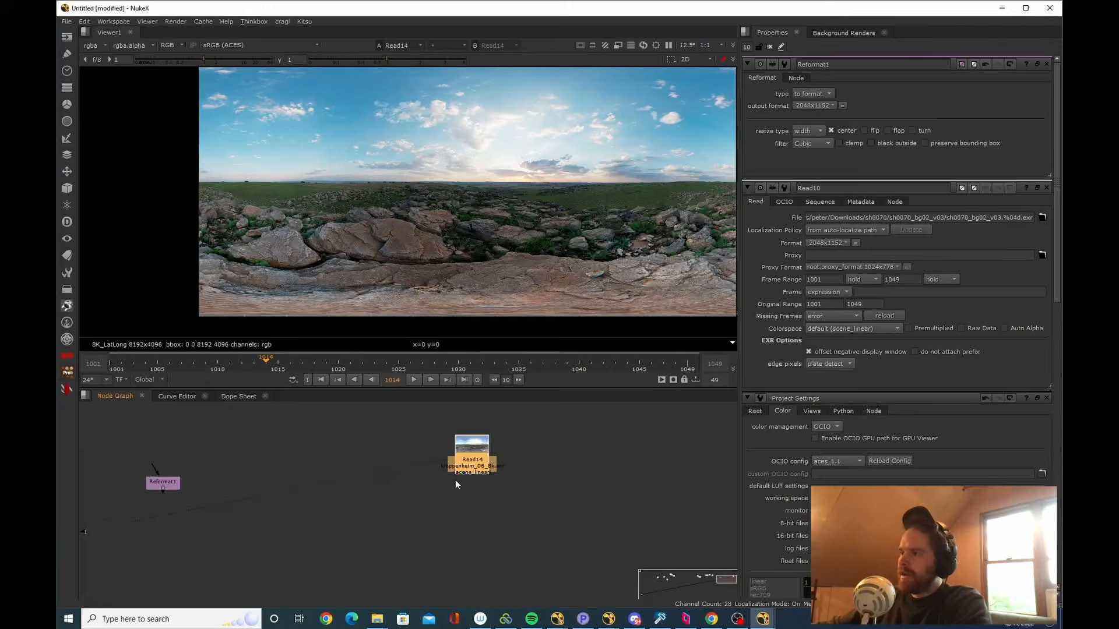
# Compare the Reformat1 output with the sh0070_bg03 street plate in the viewer.
pyautogui.scroll(2, 456, 481)
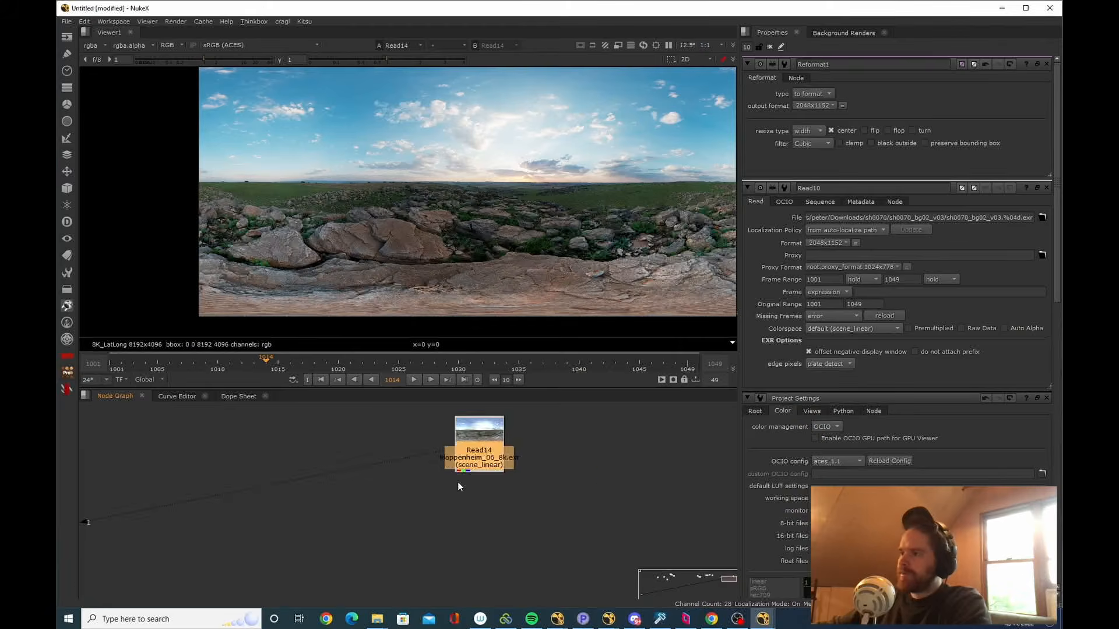
pyautogui.scroll(-5, 457, 481)
pyautogui.moveTo(456, 481); pyautogui.dragTo(602, 494)
pyautogui.moveTo(532, 553); pyautogui.dragTo(367, 467)
pyautogui.press('1')
pyautogui.click(510, 481)
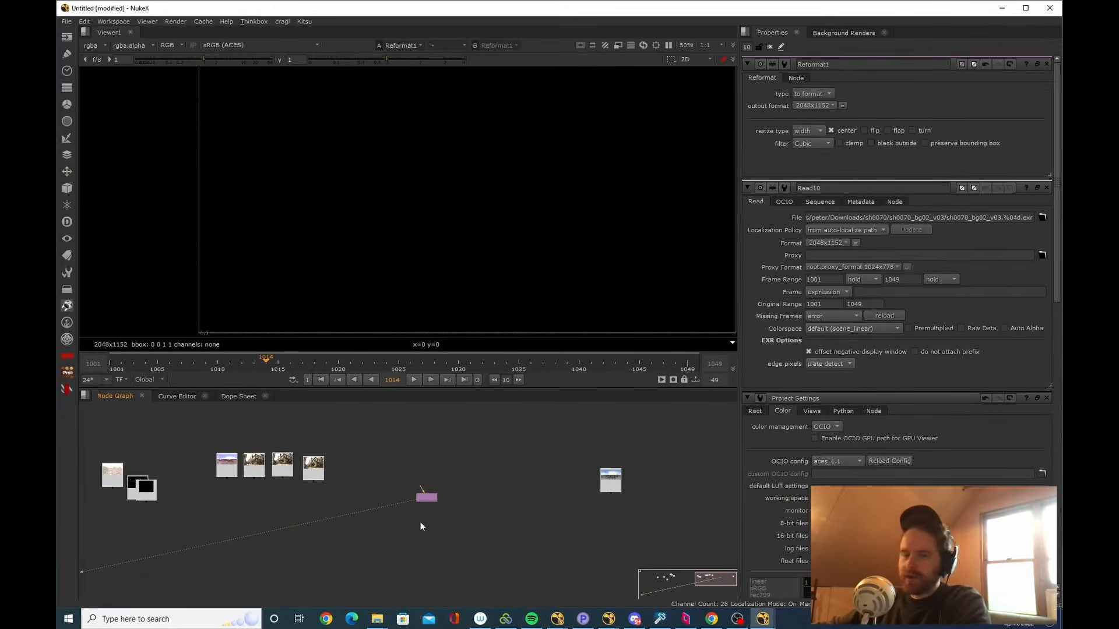
pyautogui.scroll(5, 432, 501)
pyautogui.moveTo(431, 502); pyautogui.dragTo(412, 507)
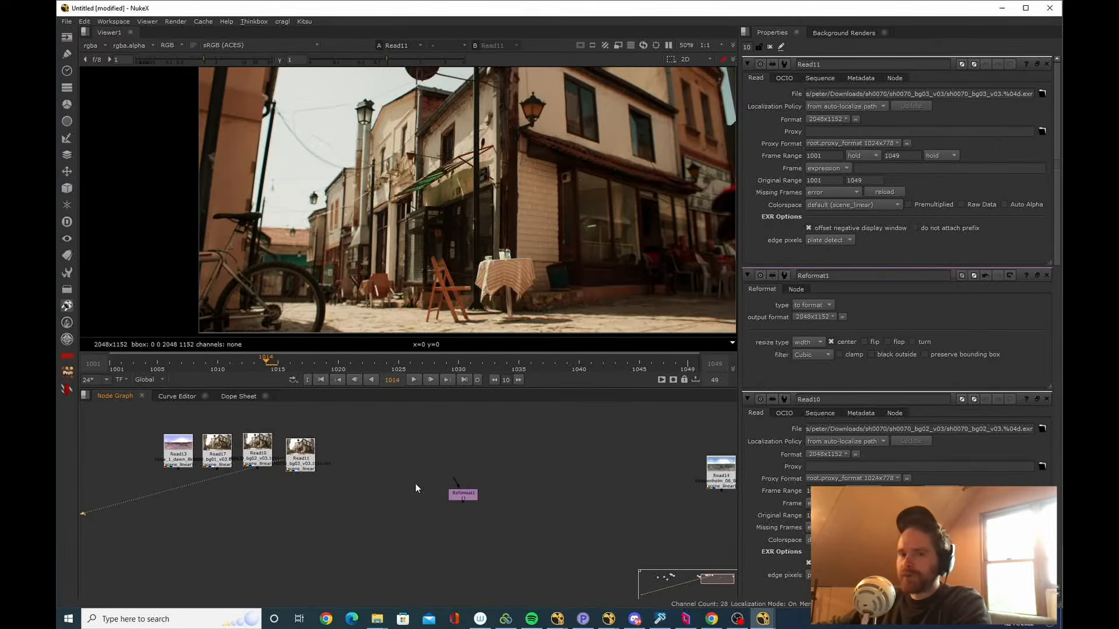
pyautogui.scroll(-4, 526, 235)
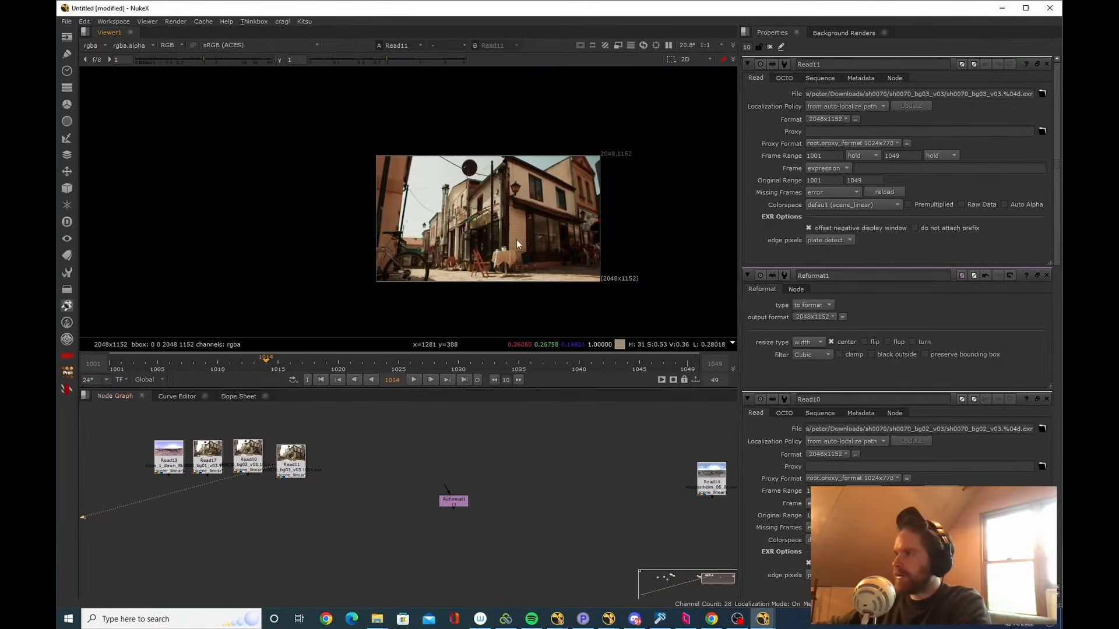
pyautogui.moveTo(500, 540); pyautogui.dragTo(375, 457)
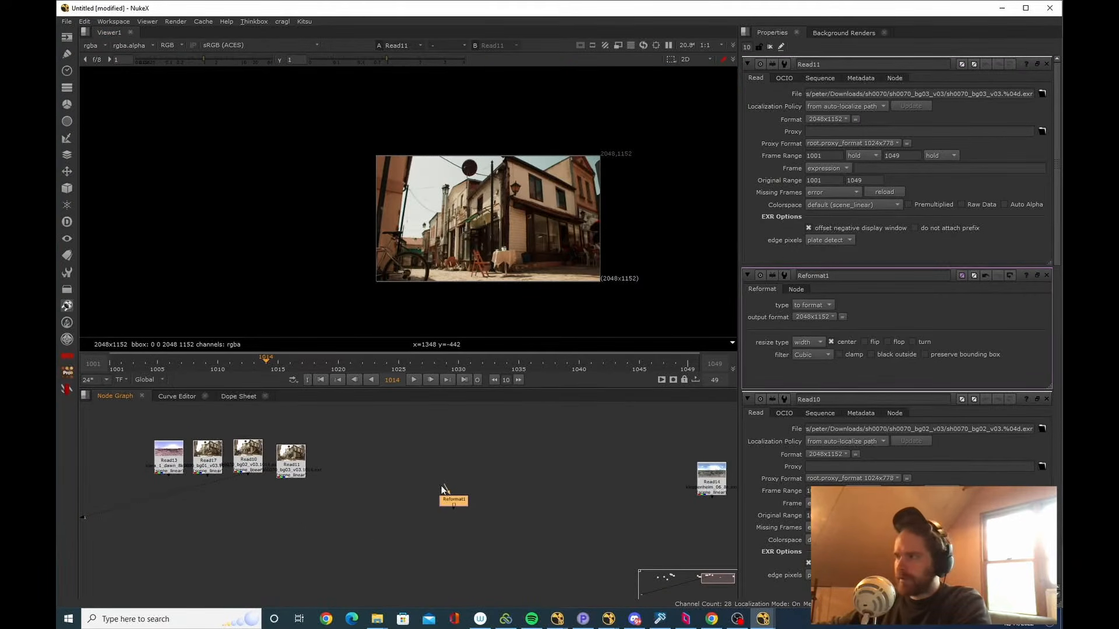
# Choose 2048x1152 as the Reformat1 output format and view the sh0070_bg03 plate for comparison.
pyautogui.doubleClick(456, 506)
pyautogui.press('1')
pyautogui.click(820, 105)
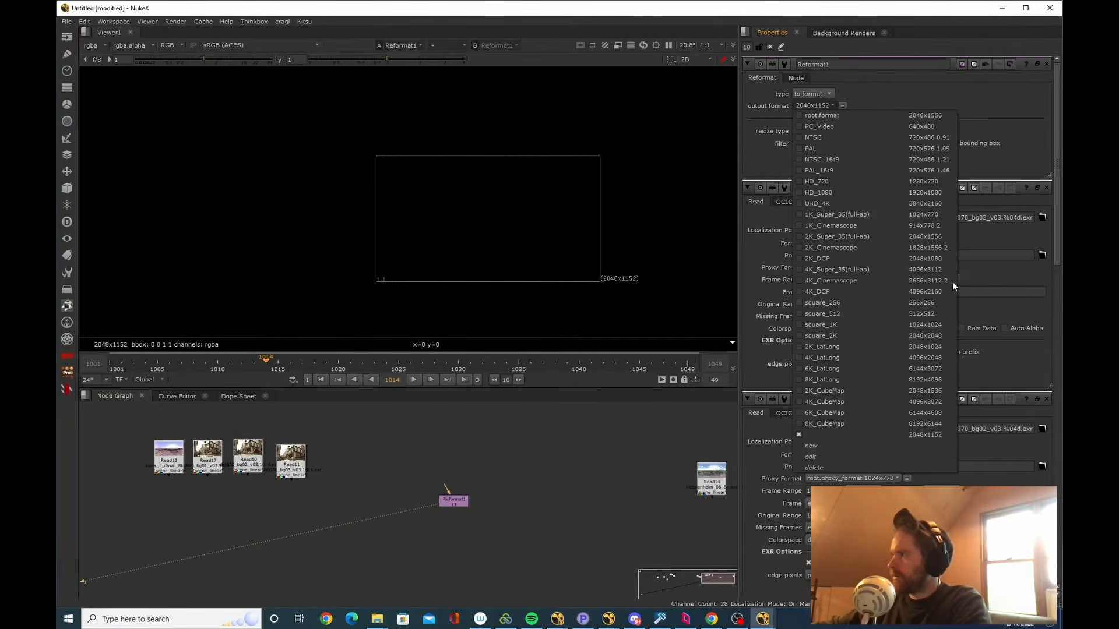
pyautogui.click(928, 438)
pyautogui.click(282, 474)
pyautogui.press('1')
pyautogui.click(494, 481)
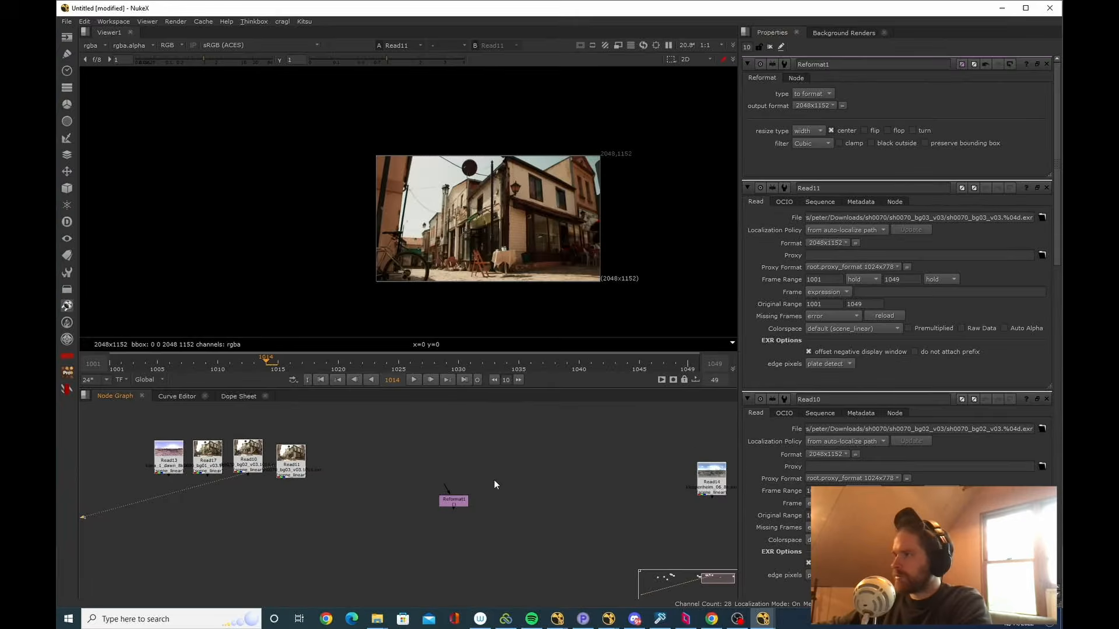
# View the full rocky landscape HDRI from Read14.
pyautogui.moveTo(526, 538); pyautogui.dragTo(304, 416)
pyautogui.press('1')
pyautogui.click(492, 479)
pyautogui.moveTo(492, 478); pyautogui.dragTo(439, 440)
pyautogui.moveTo(641, 417); pyautogui.dragTo(631, 478)
pyautogui.press('1')
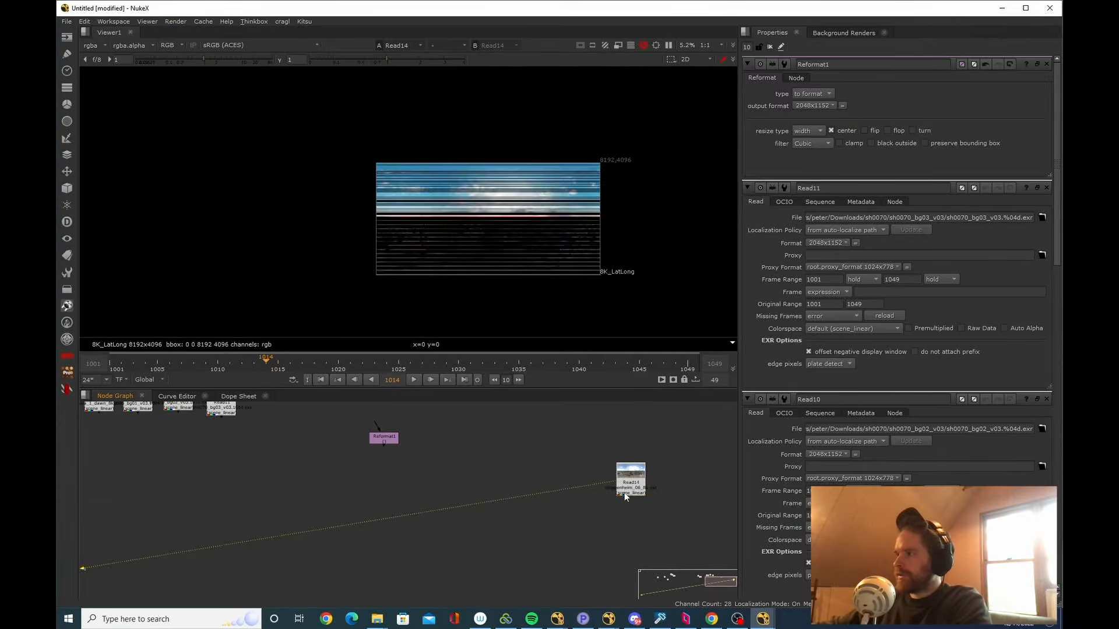
# Merge the rocky landscape HDRI over Reformat1, view the merged image and move the Merge node further below Reformat1.
pyautogui.press('m')
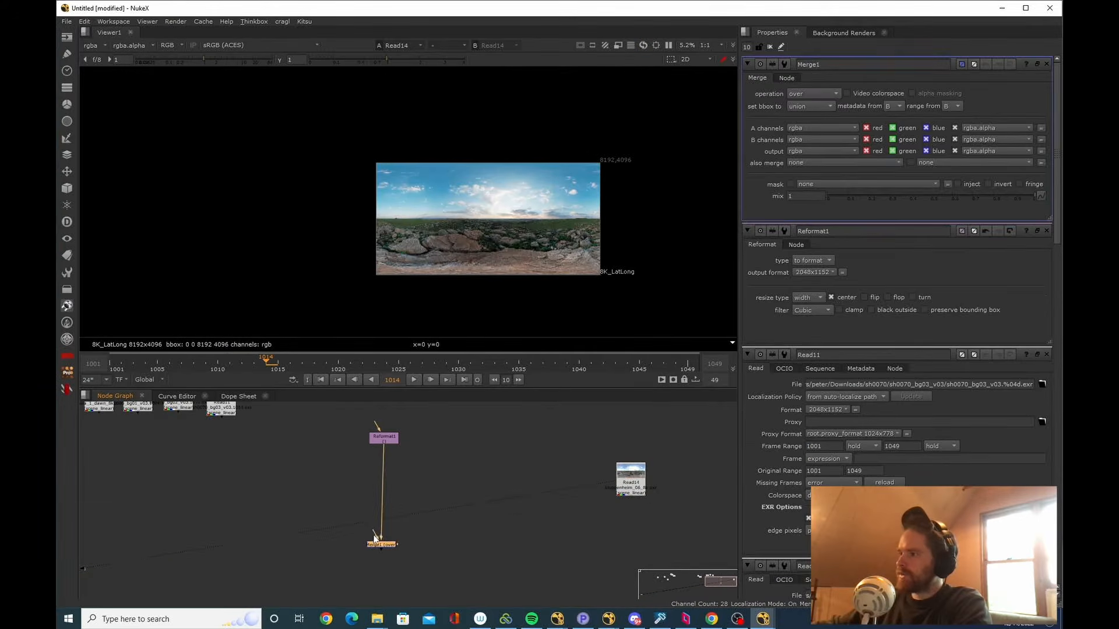
pyautogui.moveTo(374, 537); pyautogui.dragTo(619, 479)
pyautogui.click(384, 438)
pyautogui.press('1')
pyautogui.moveTo(416, 477); pyautogui.dragTo(410, 443)
pyautogui.moveTo(484, 575); pyautogui.dragTo(250, 483)
pyautogui.press('1')
pyautogui.moveTo(366, 511); pyautogui.dragTo(366, 584)
pyautogui.moveTo(661, 455); pyautogui.dragTo(541, 466)
pyautogui.click(518, 463)
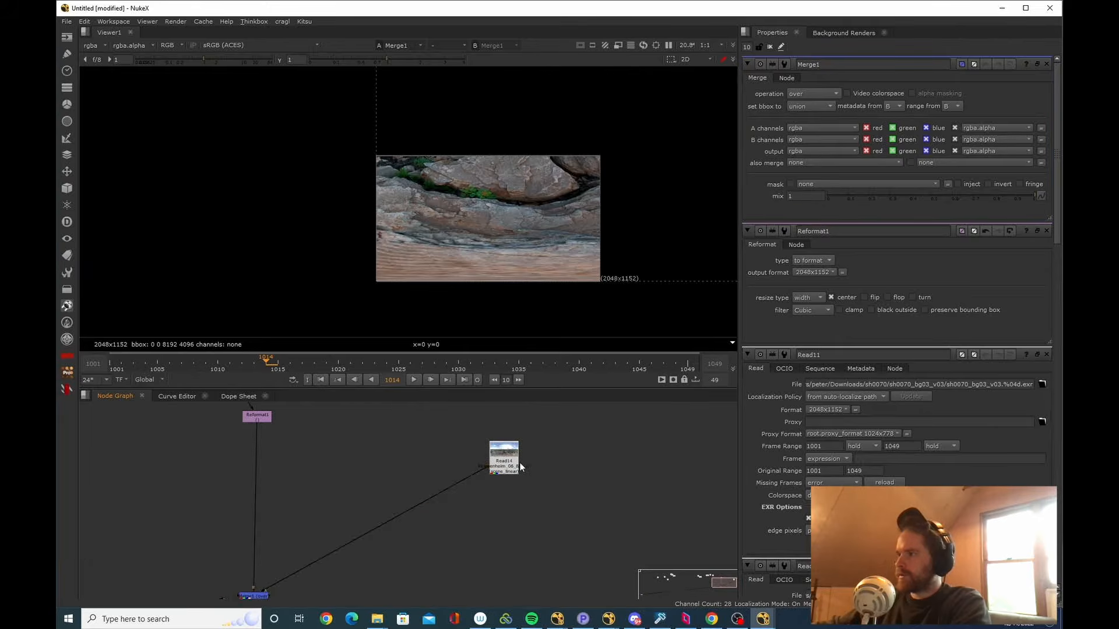
# Add a Transform after the rocky landscape HDRI, with scale 0.54 and translate x -1940, y -1975, to frame its sky.
pyautogui.press('t')
pyautogui.moveTo(928, 116); pyautogui.dragTo(901, 116)
pyautogui.scroll(-3, 453, 207)
pyautogui.moveTo(641, 132); pyautogui.dragTo(533, 240)
pyautogui.scroll(3, 460, 233)
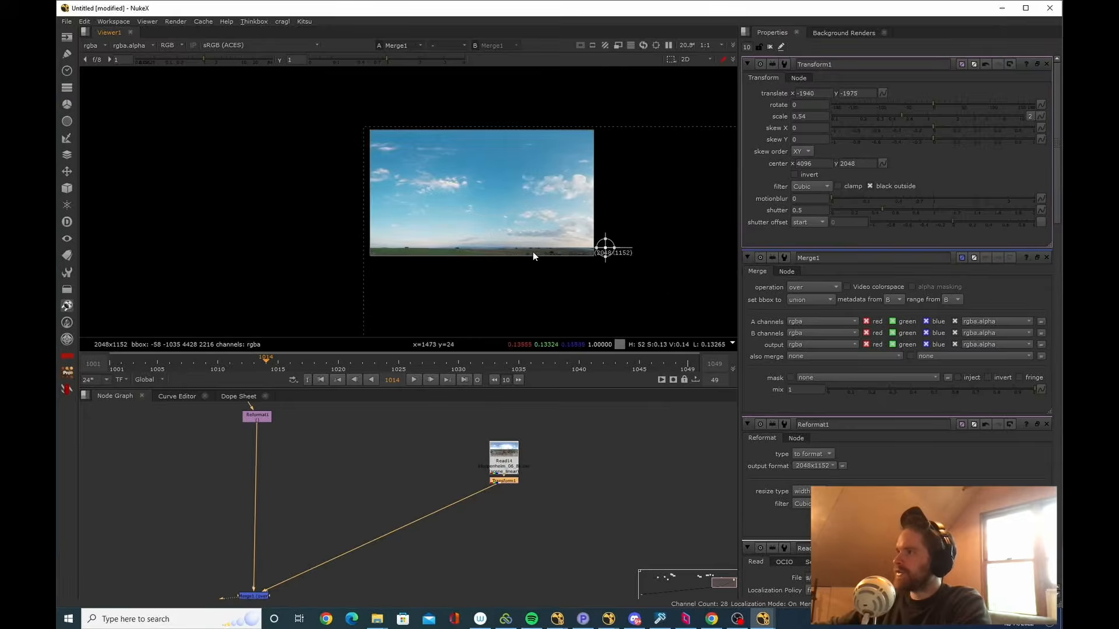
# Close every open properties panel except the one for Transform1.
pyautogui.scroll(-5, 373, 507)
pyautogui.moveTo(350, 571); pyautogui.dragTo(489, 570)
pyautogui.scroll(3, 554, 519)
pyautogui.scroll(-1, 541, 269)
pyautogui.scroll(-3, 542, 269)
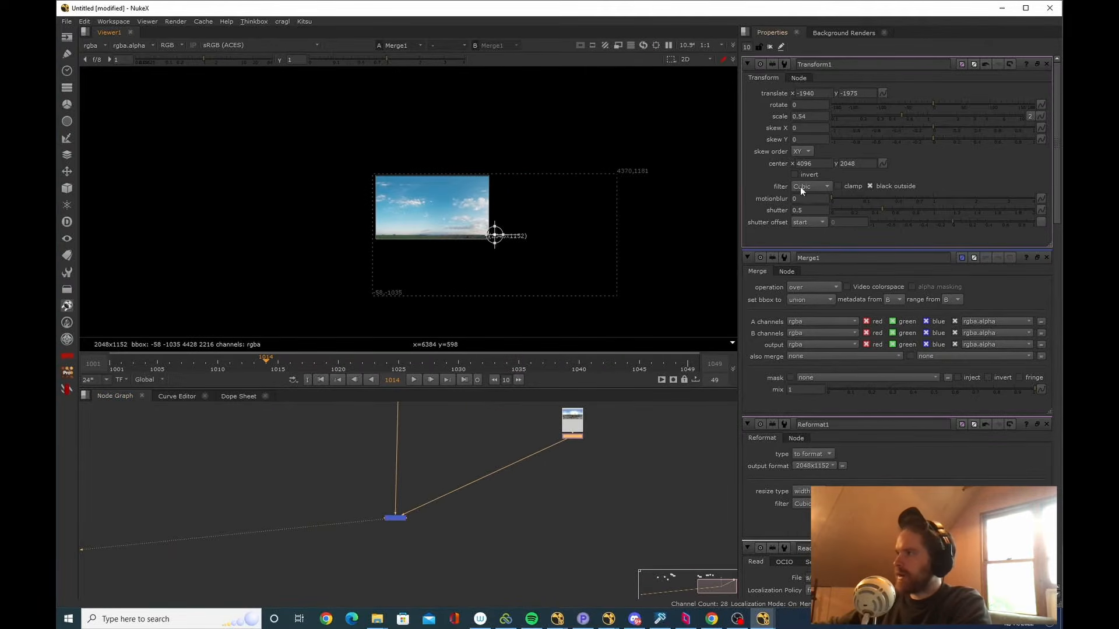
pyautogui.click(1046, 258)
pyautogui.click(1047, 258)
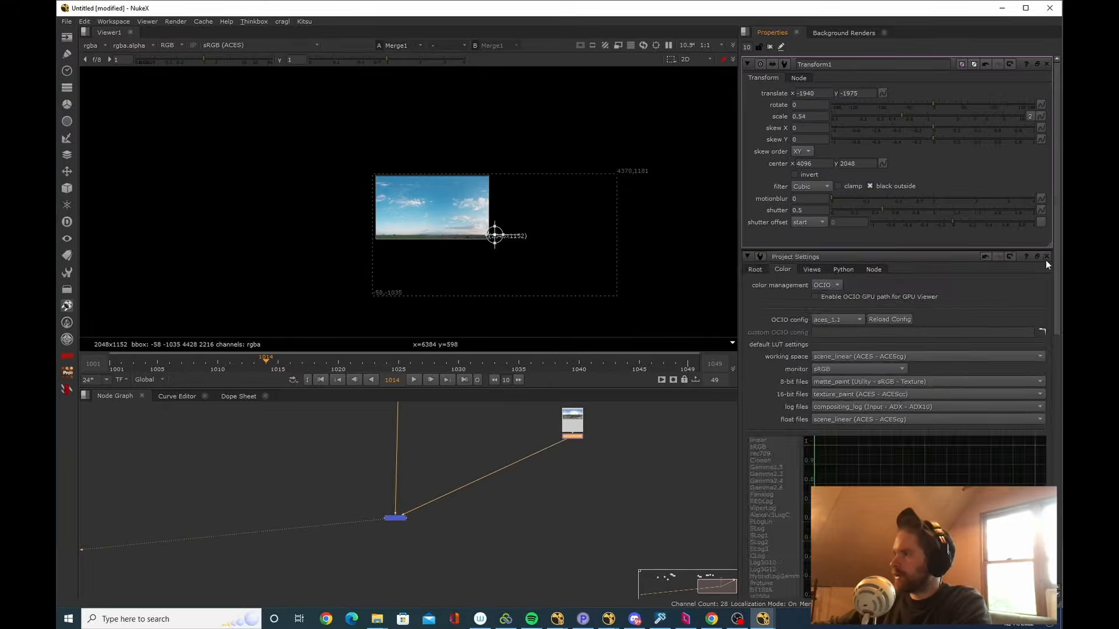
pyautogui.click(1047, 258)
# Outline the merged image's bounding box in the viewer to examine how far it extends beyond the frame.
pyautogui.scroll(2, 434, 248)
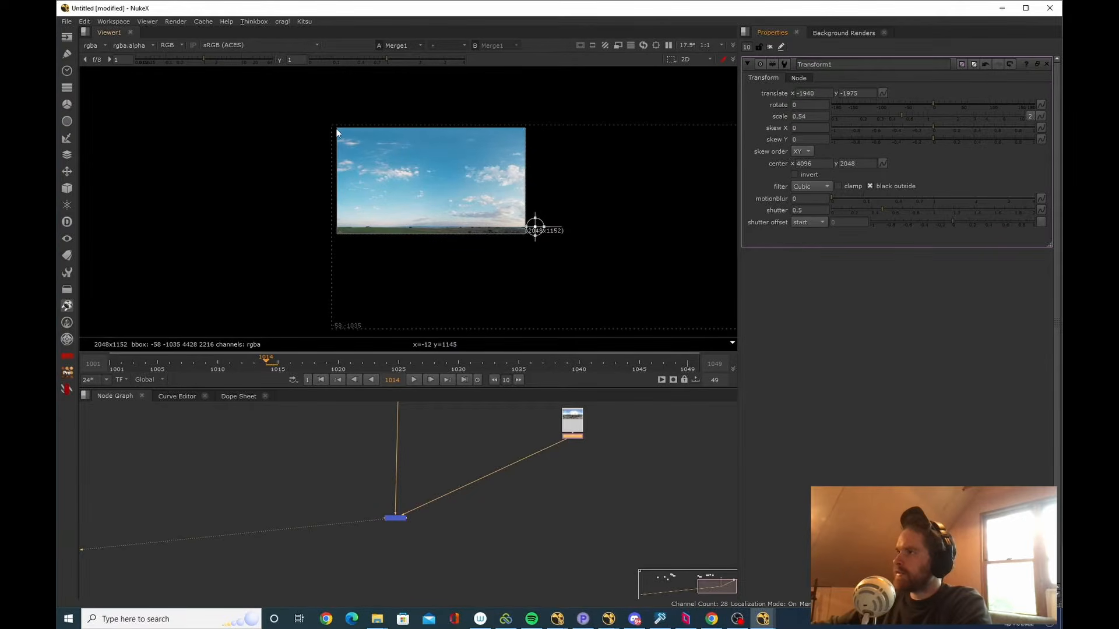
pyautogui.moveTo(337, 128); pyautogui.dragTo(741, 328)
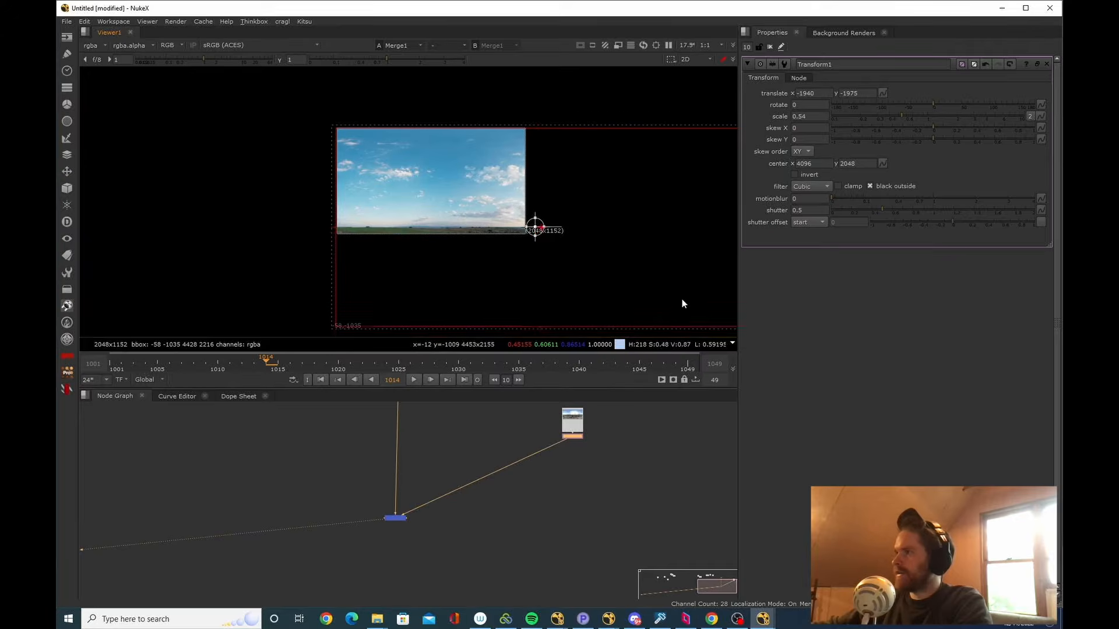
pyautogui.moveTo(464, 197); pyautogui.dragTo(386, 184)
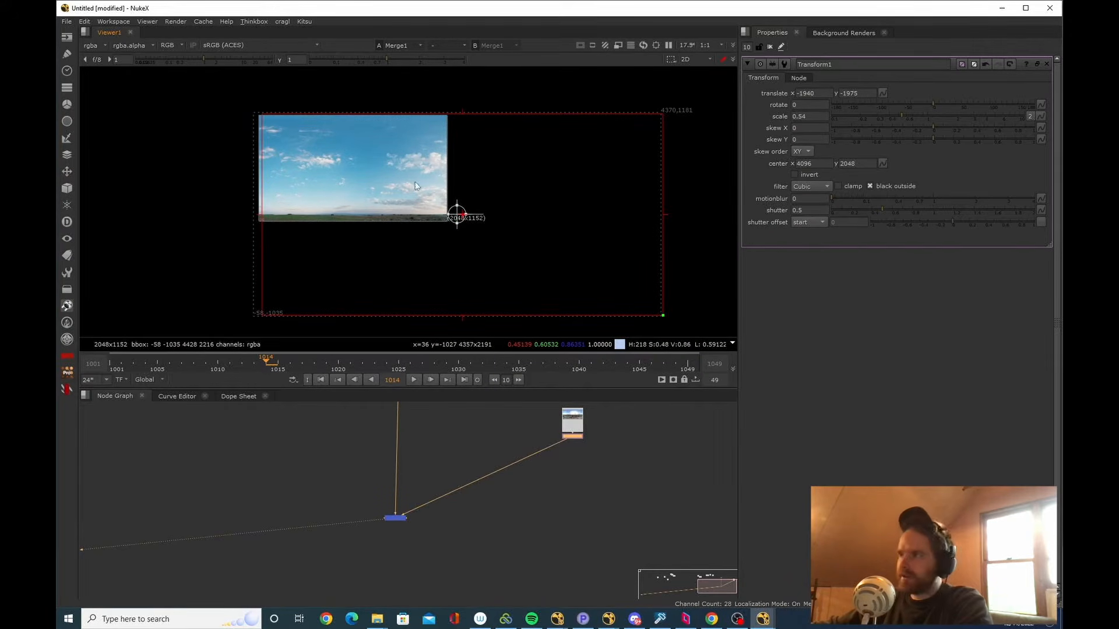
# Add a Crop node below Merge1 and view it to trim the bounding box to the frame.
pyautogui.press('Tab')
pyautogui.write('crio')
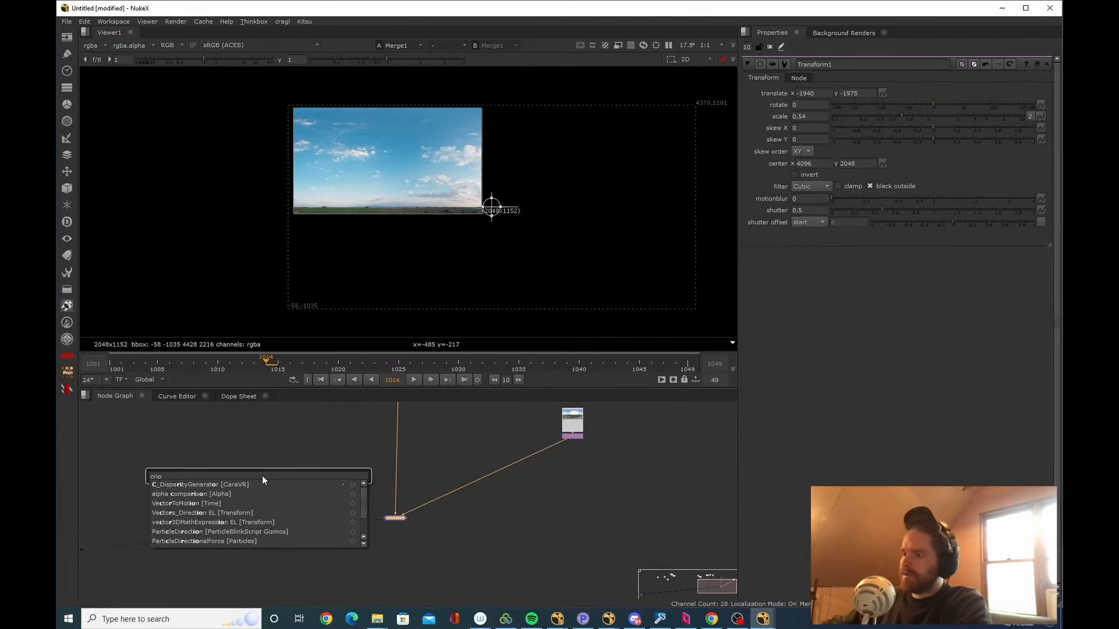
pyautogui.hotkey('ctrl', 'a')
pyautogui.write('crop')
pyautogui.press('Return')
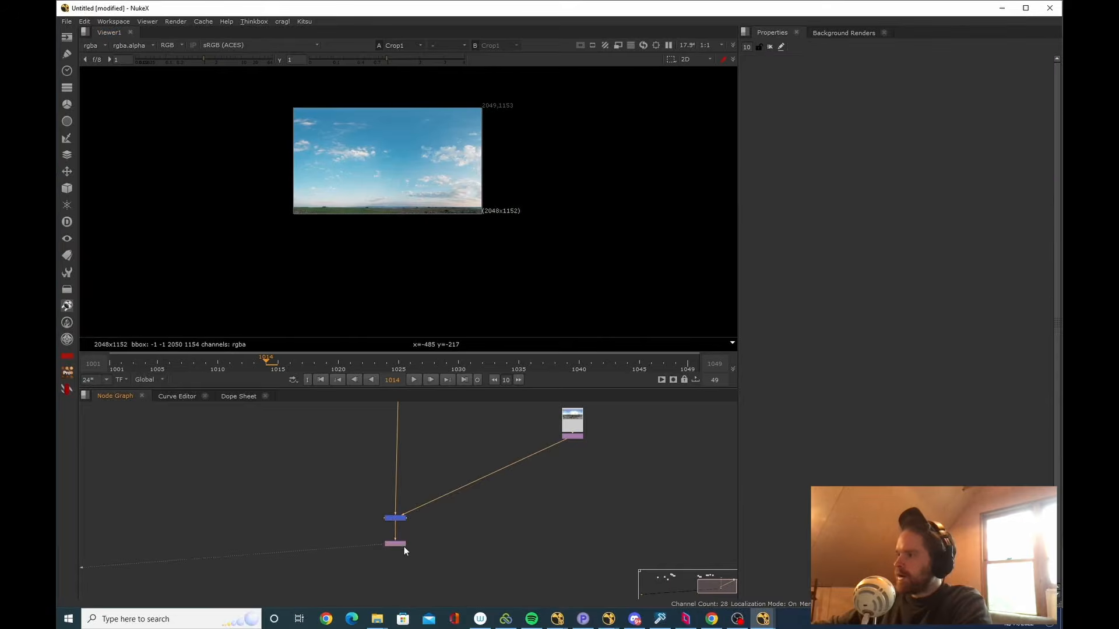
# View the rooftop cityscape plate and move its Read node and the sh0070_bg01 Read node out of the row.
pyautogui.scroll(-3, 408, 548)
pyautogui.scroll(3, 452, 481)
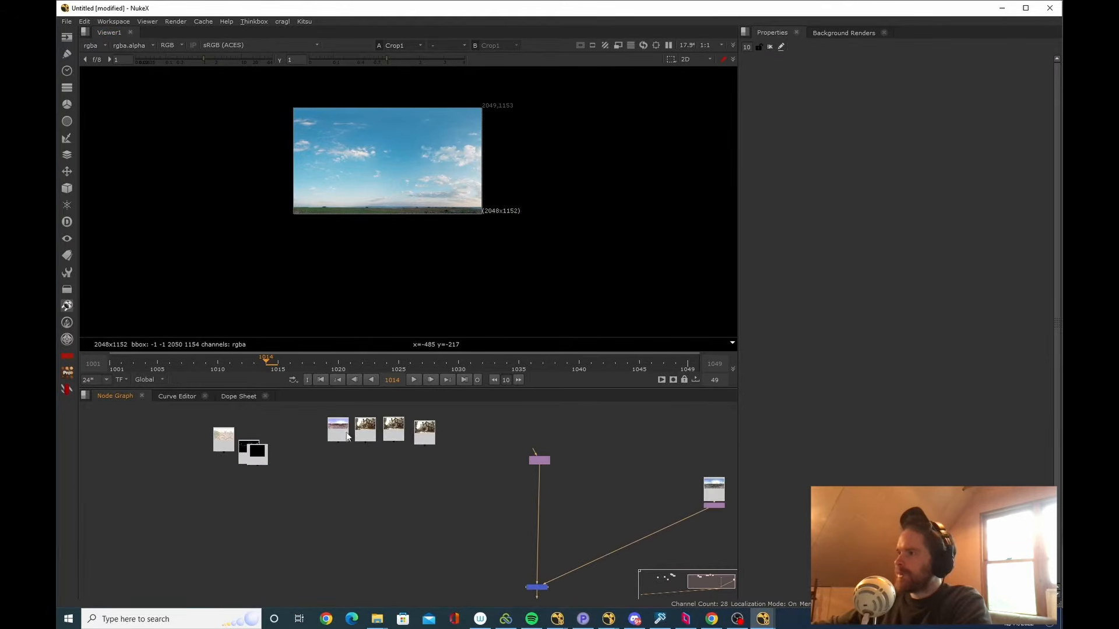
pyautogui.moveTo(346, 434); pyautogui.dragTo(345, 444)
pyautogui.doubleClick(231, 448)
pyautogui.press('1')
pyautogui.moveTo(231, 449); pyautogui.dragTo(343, 522)
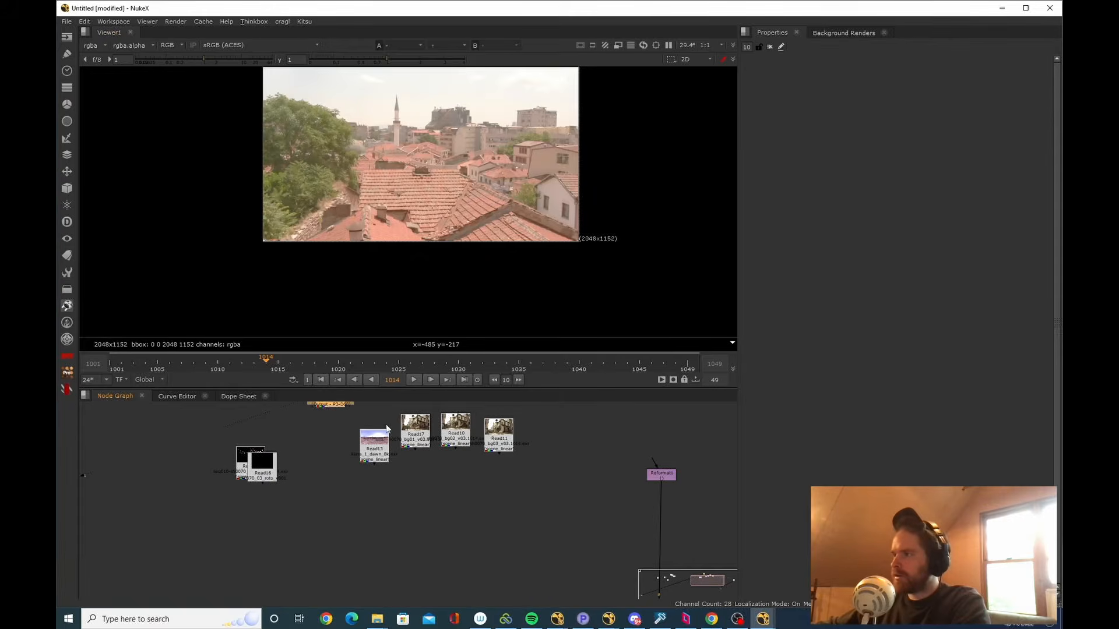
pyautogui.moveTo(412, 427); pyautogui.dragTo(412, 467)
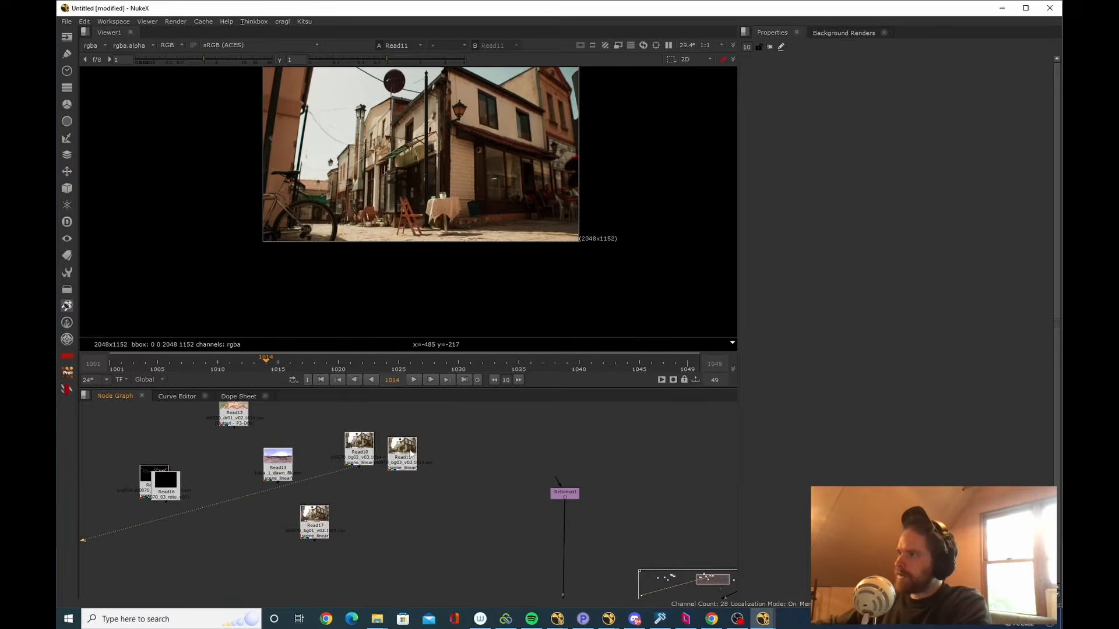
# Scrub through the sh0070_bg03 running-boy plate and the sh0070_bg02 plate of the woman at the table.
pyautogui.scroll(3, 410, 454)
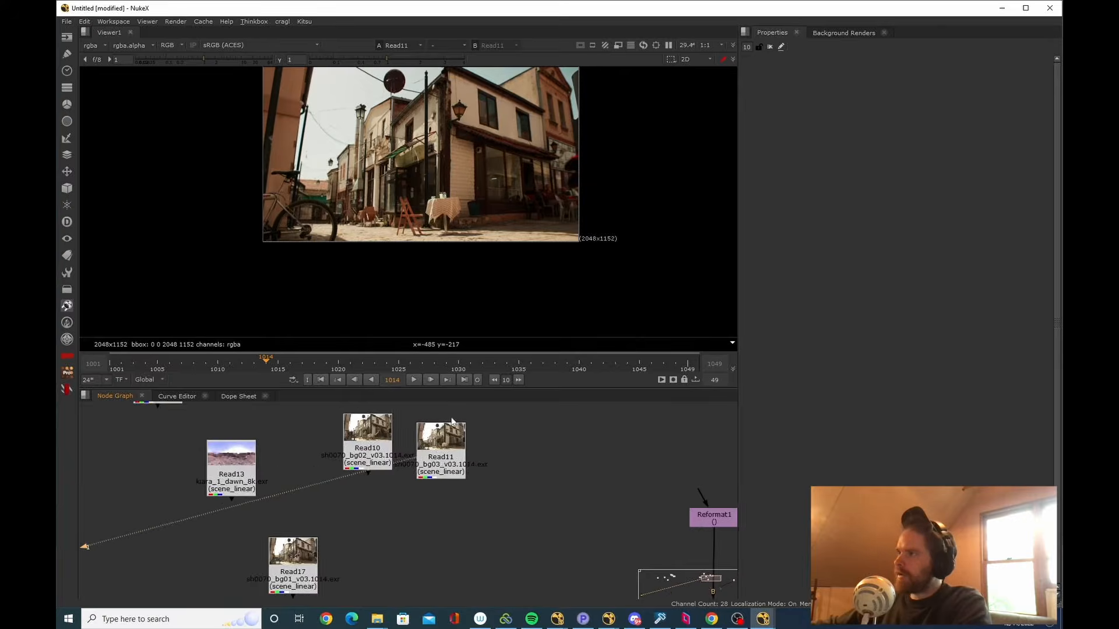
pyautogui.moveTo(447, 360)
pyautogui.mouseDown()
pyautogui.moveTo(517, 361)
pyautogui.moveTo(460, 363)
pyautogui.mouseUp()
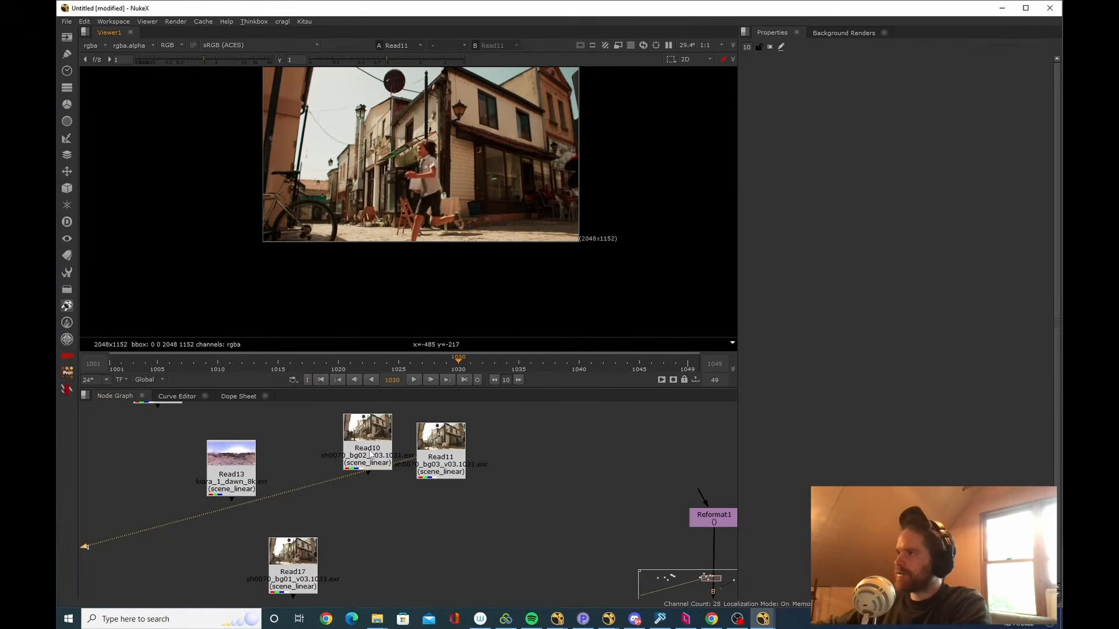
pyautogui.moveTo(370, 454); pyautogui.dragTo(395, 458)
pyautogui.press('1')
pyautogui.click(376, 494)
pyautogui.click(385, 362)
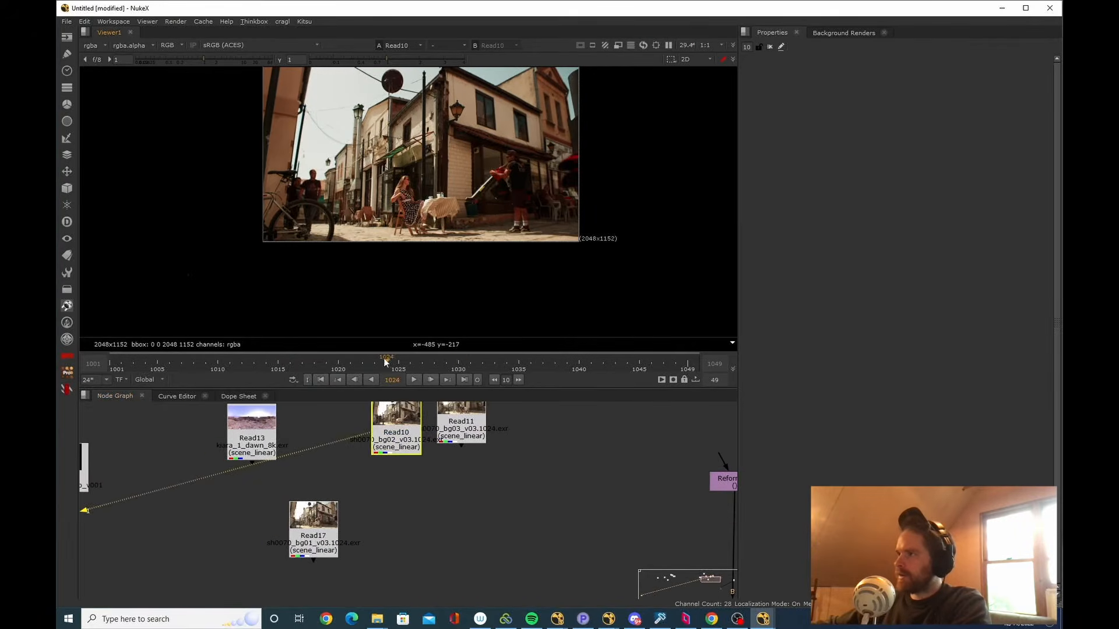
pyautogui.moveTo(385, 362); pyautogui.dragTo(489, 368)
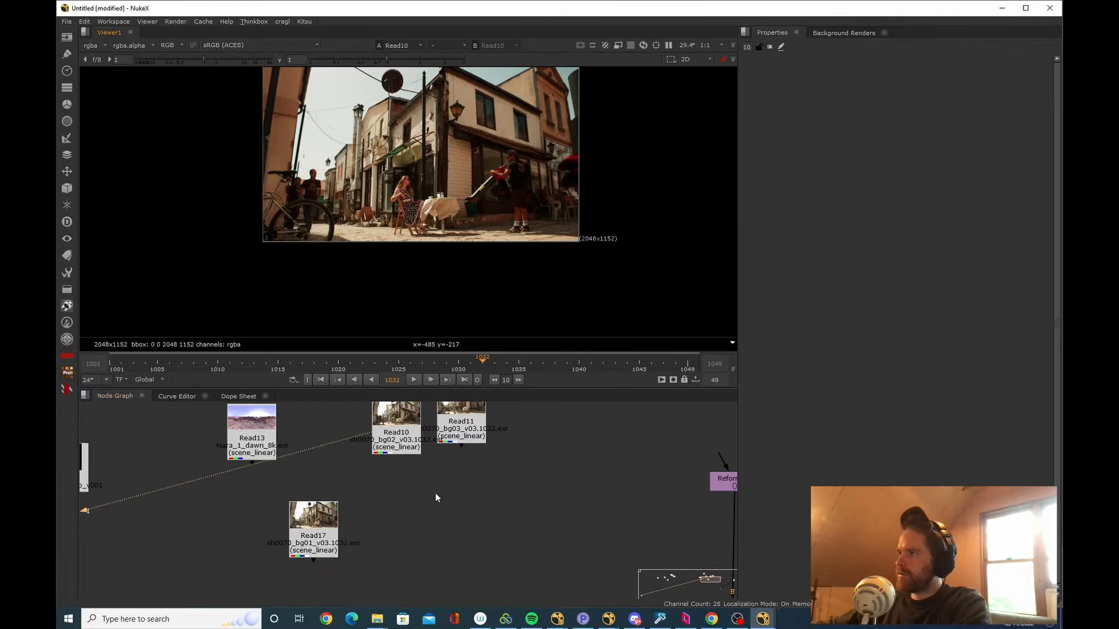
# Reposition the sh0070_bg02 and sh0070_bg01 Read nodes and view the sh0070_bg01 plate of the woman with blowing hair.
pyautogui.moveTo(400, 457); pyautogui.dragTo(400, 490)
pyautogui.scroll(5, 422, 211)
pyautogui.scroll(-2, 422, 209)
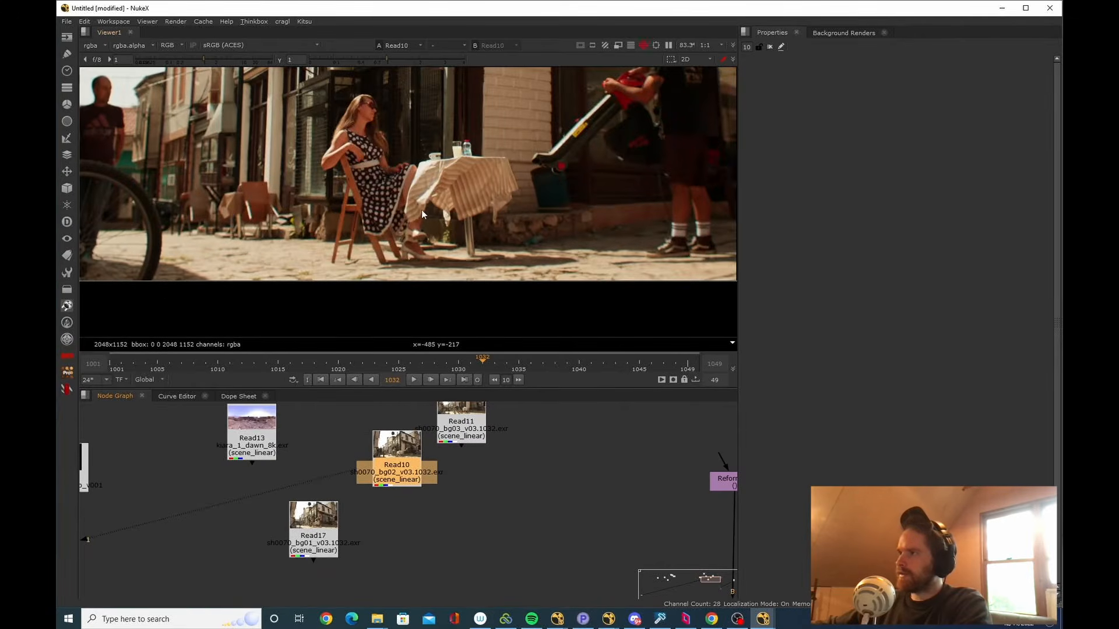
pyautogui.click(352, 552)
pyautogui.moveTo(315, 532); pyautogui.dragTo(319, 475)
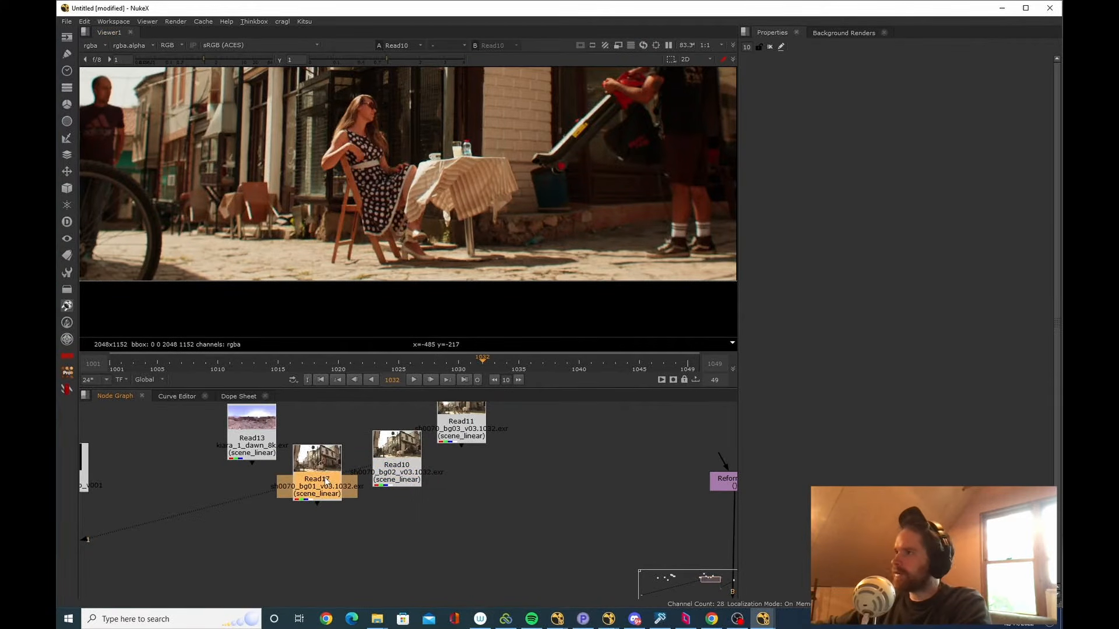
pyautogui.doubleClick(320, 475)
pyautogui.press('1')
pyautogui.scroll(-2, 391, 263)
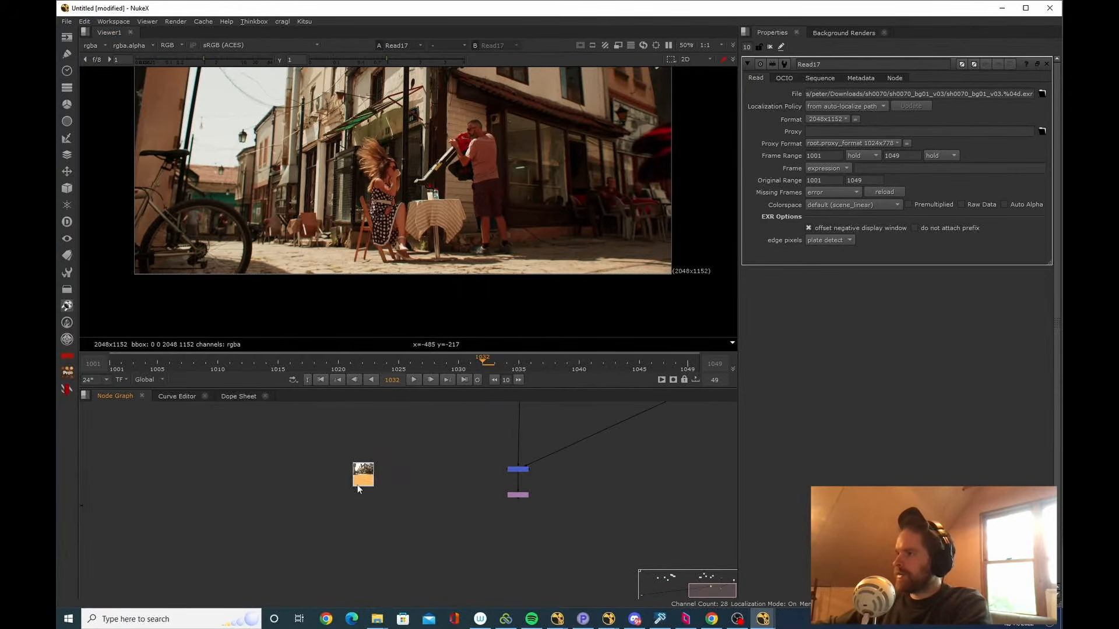
# Place the sh0070_bg01 Read node beside the Merge and Crop nodes.
pyautogui.moveTo(358, 482); pyautogui.dragTo(317, 517)
pyautogui.click(577, 502)
pyautogui.moveTo(533, 517); pyautogui.dragTo(473, 486)
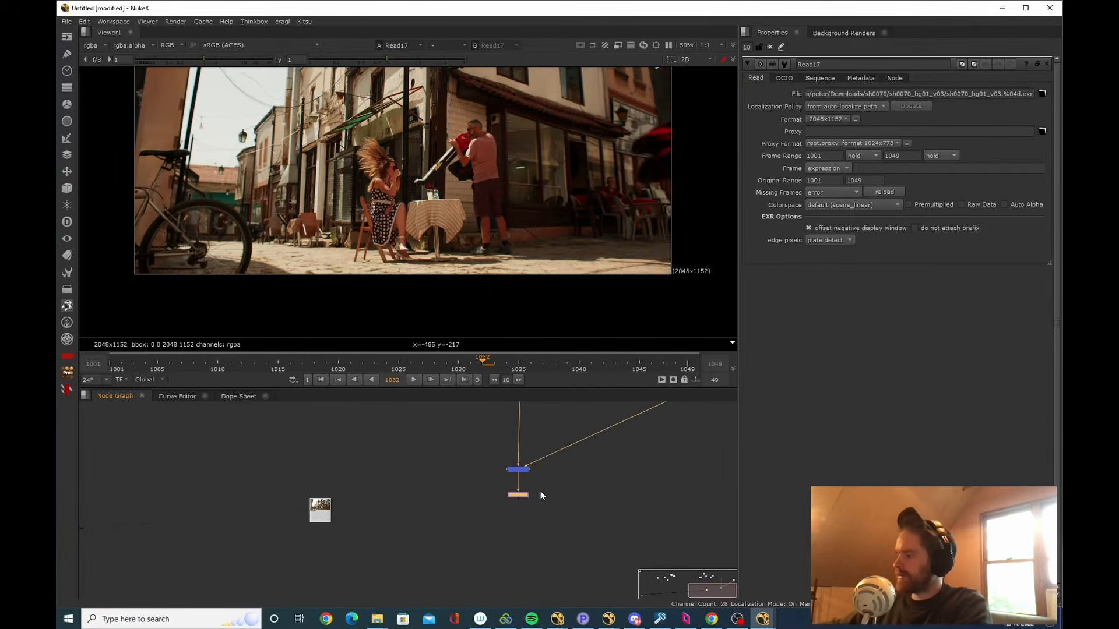
pyautogui.scroll(-2, 443, 498)
pyautogui.moveTo(350, 511); pyautogui.dragTo(345, 480)
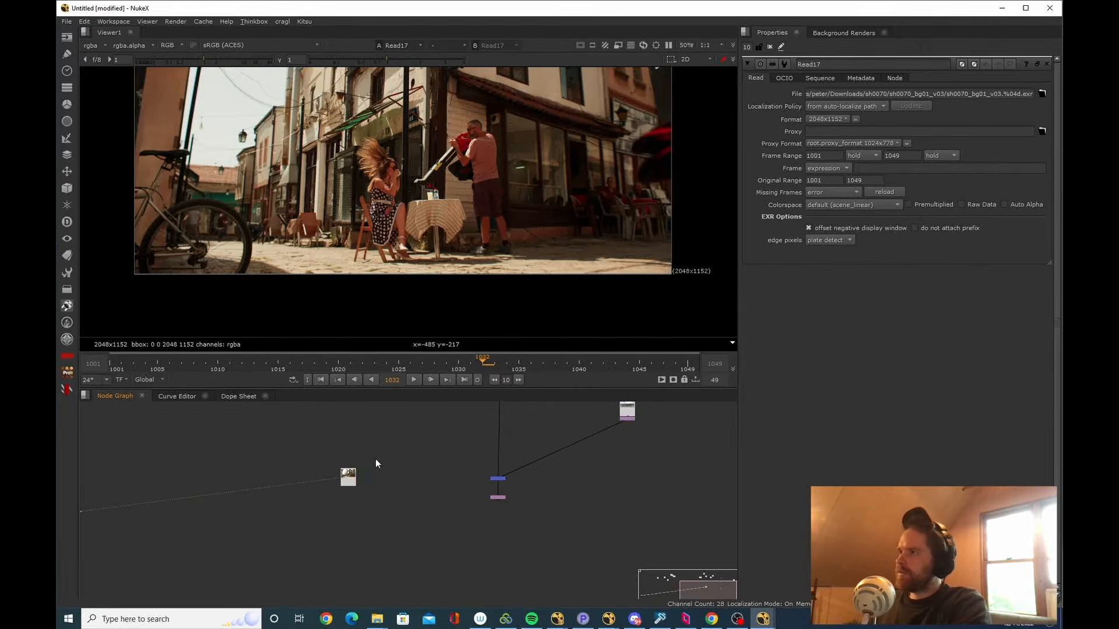
# Fit the sh0070_bg01 plate to the viewer and select its Read node in the node graph.
pyautogui.scroll(-3, 375, 461)
pyautogui.scroll(4, 404, 262)
pyautogui.scroll(-5, 417, 214)
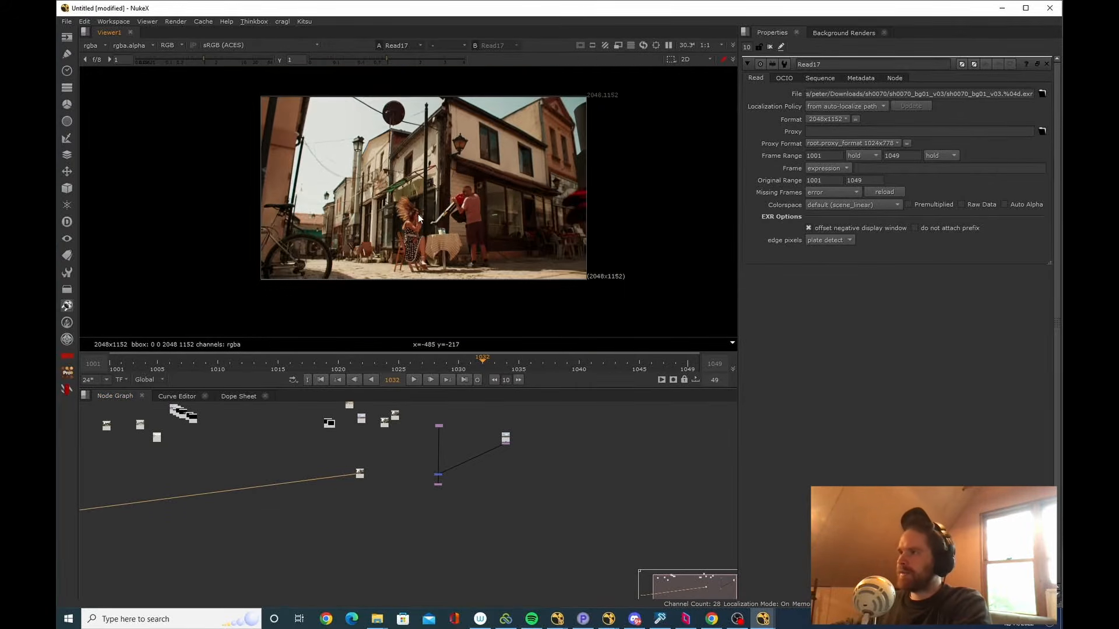
pyautogui.scroll(2, 449, 159)
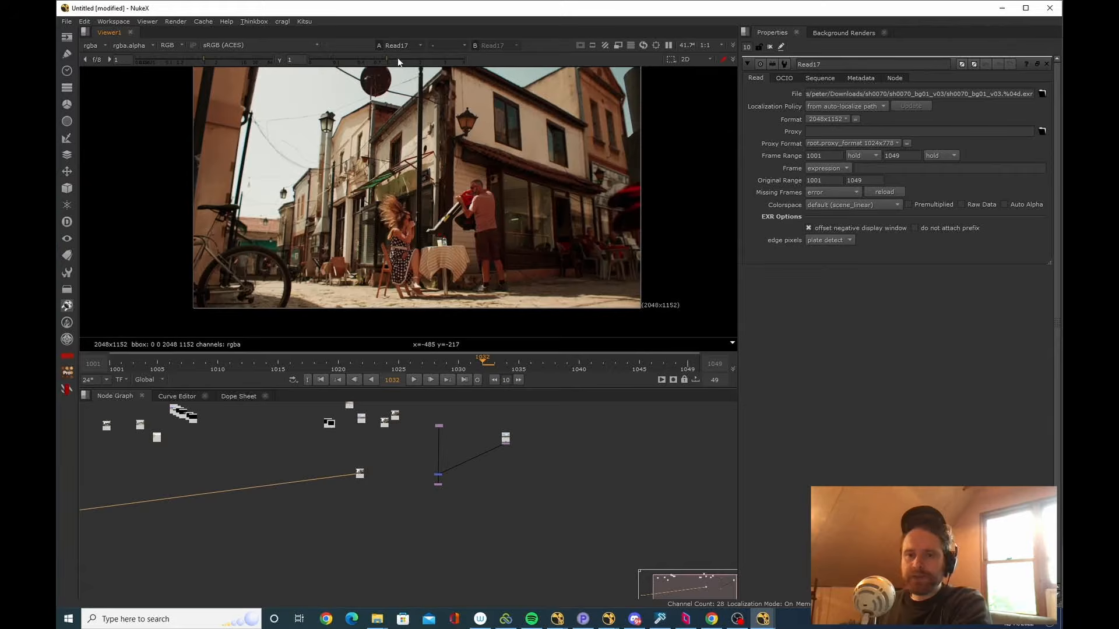
pyautogui.press('f')
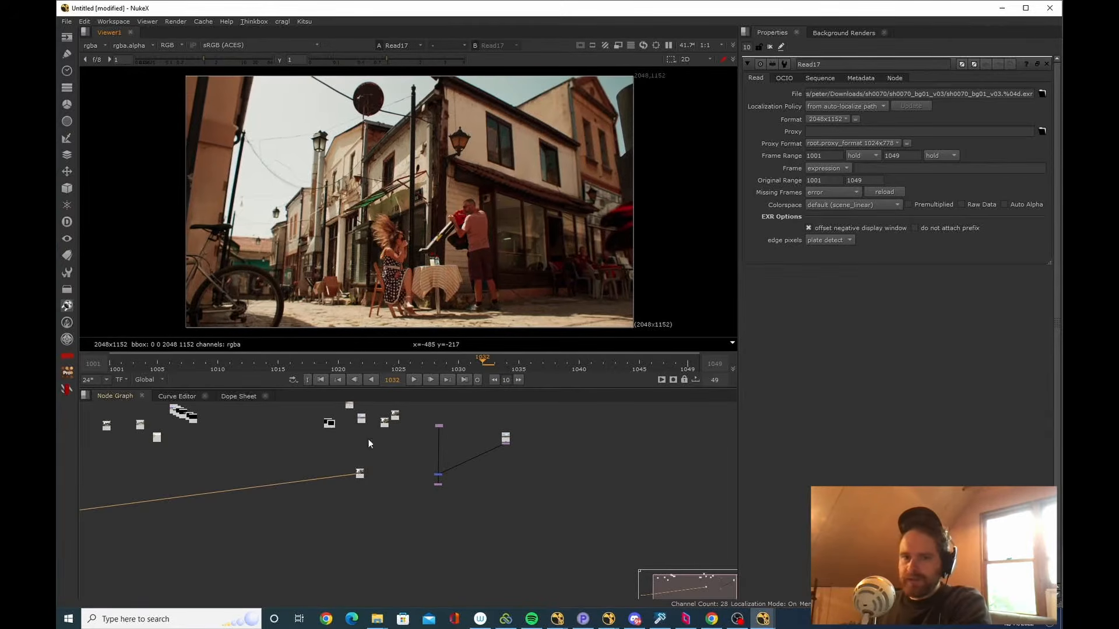
pyautogui.press('f')
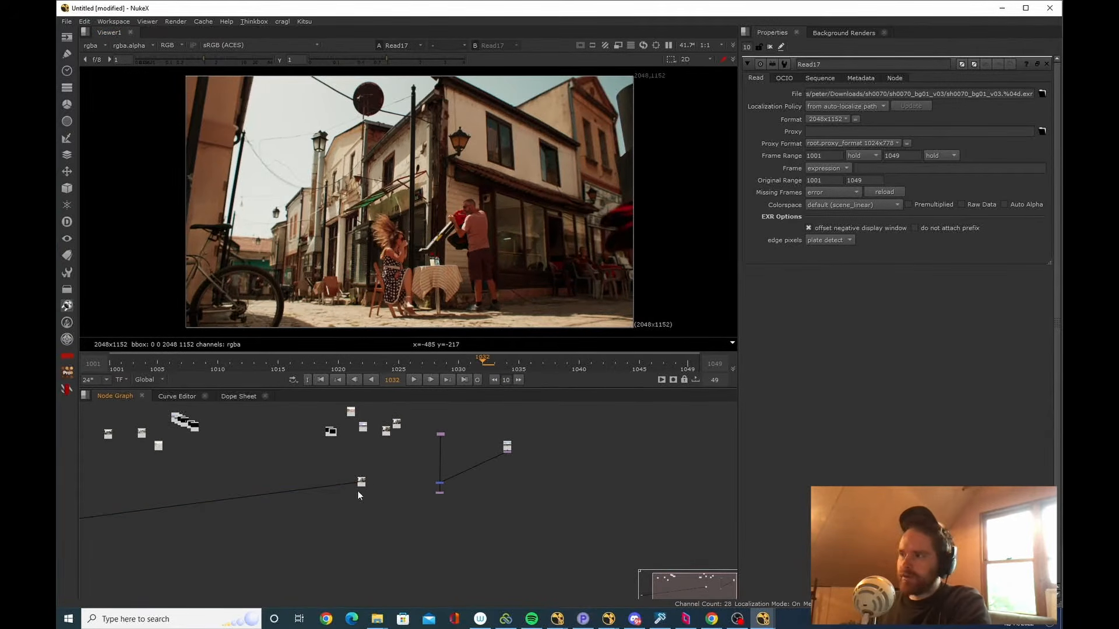
pyautogui.scroll(5, 364, 488)
pyautogui.click(360, 447)
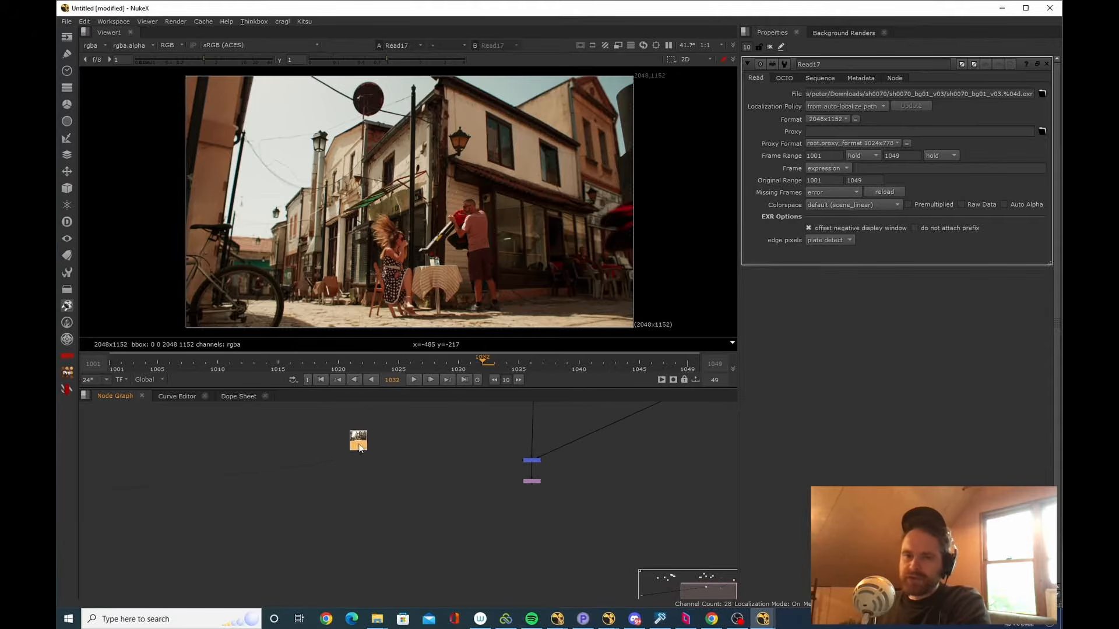
# Reposition the sh0070_bg01 Read node and add a WhiteBalance node beneath it.
pyautogui.moveTo(359, 447); pyautogui.dragTo(373, 465)
pyautogui.click(404, 518)
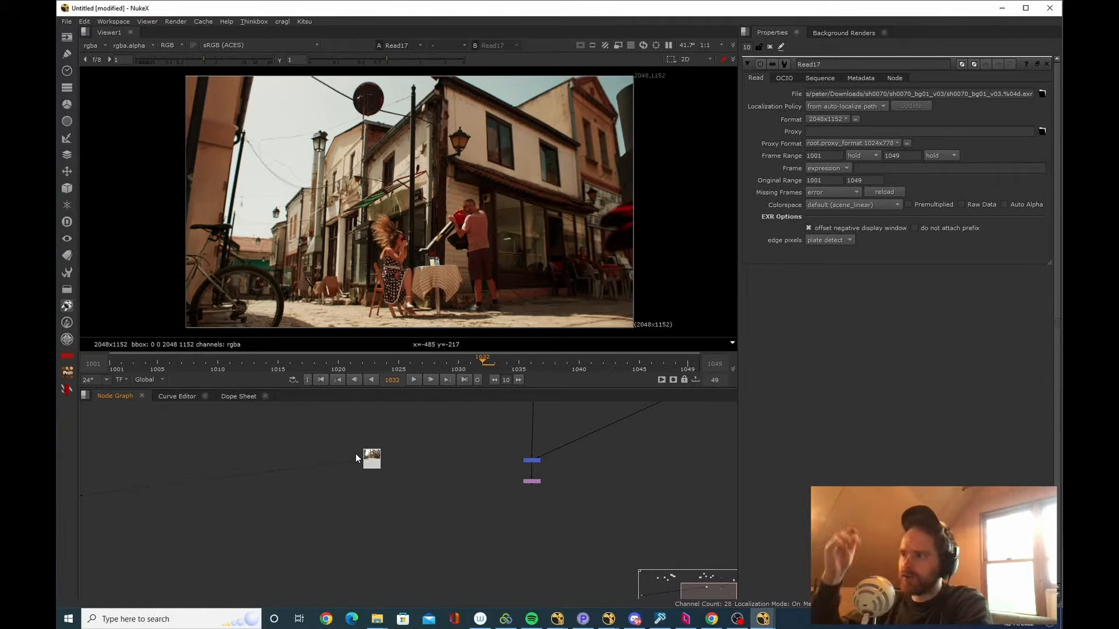
pyautogui.scroll(3, 315, 433)
pyautogui.press('Tab')
pyautogui.write('white')
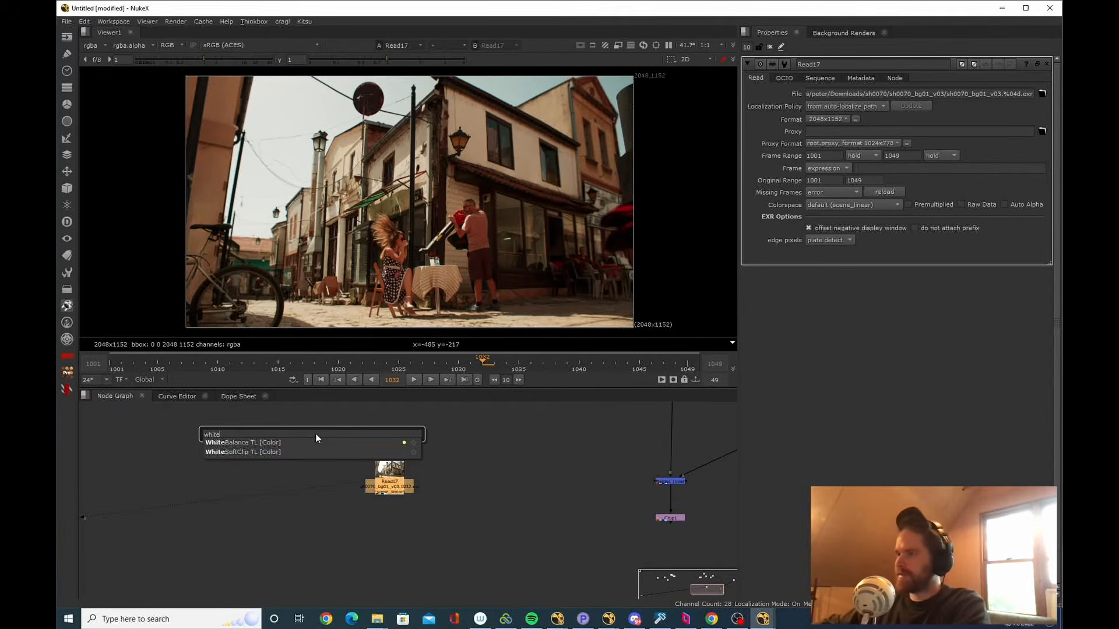
pyautogui.press('Down')
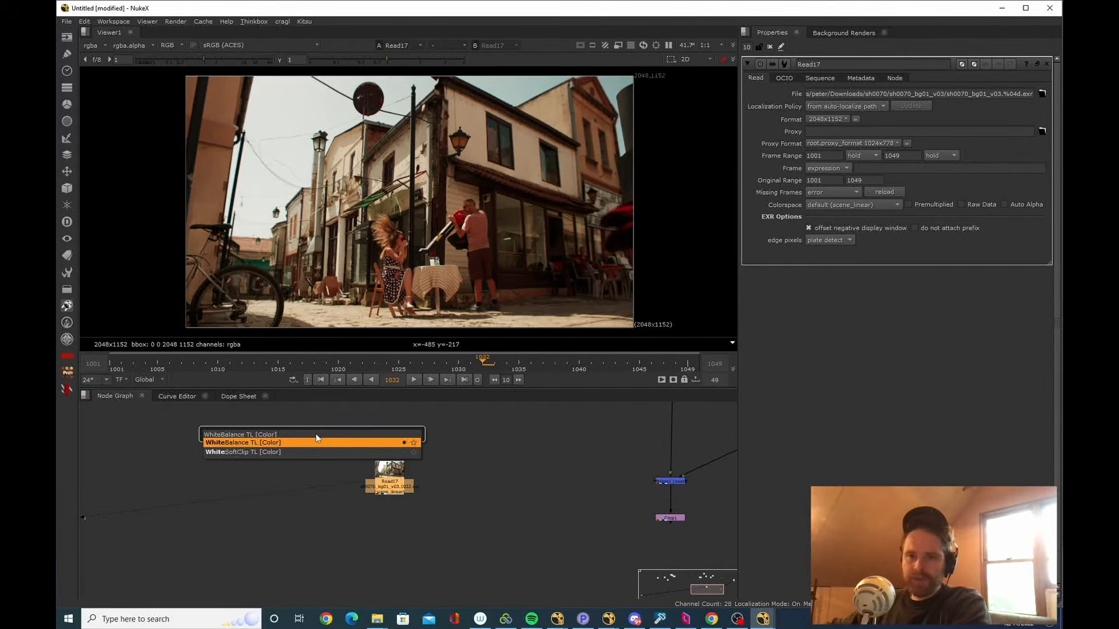
pyautogui.write('1')
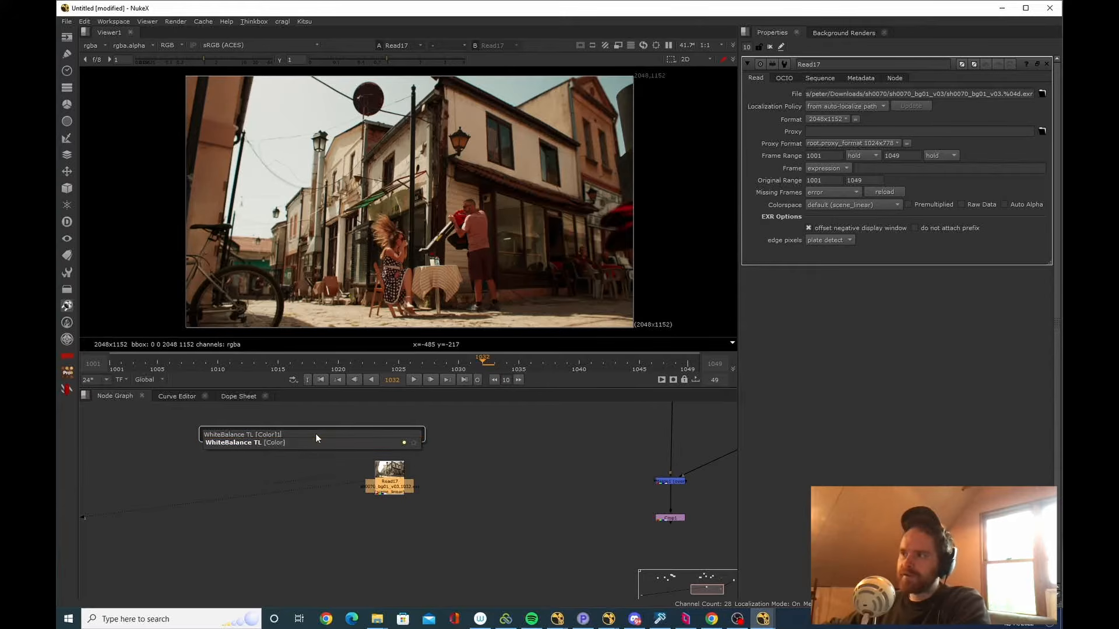
pyautogui.click(282, 442)
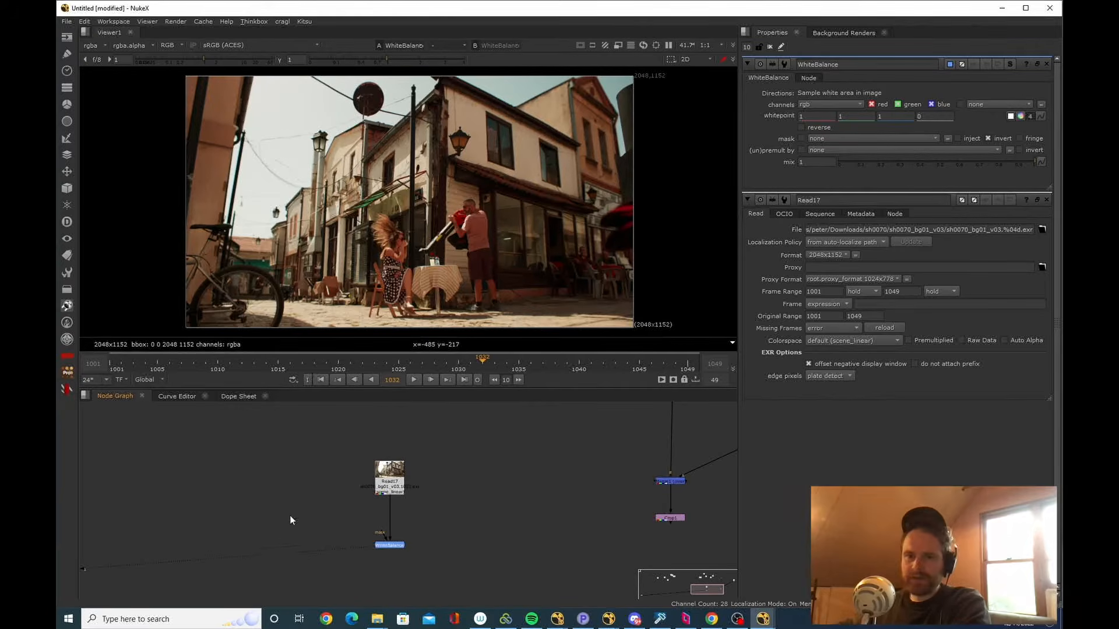
pyautogui.moveTo(289, 511); pyautogui.dragTo(329, 521)
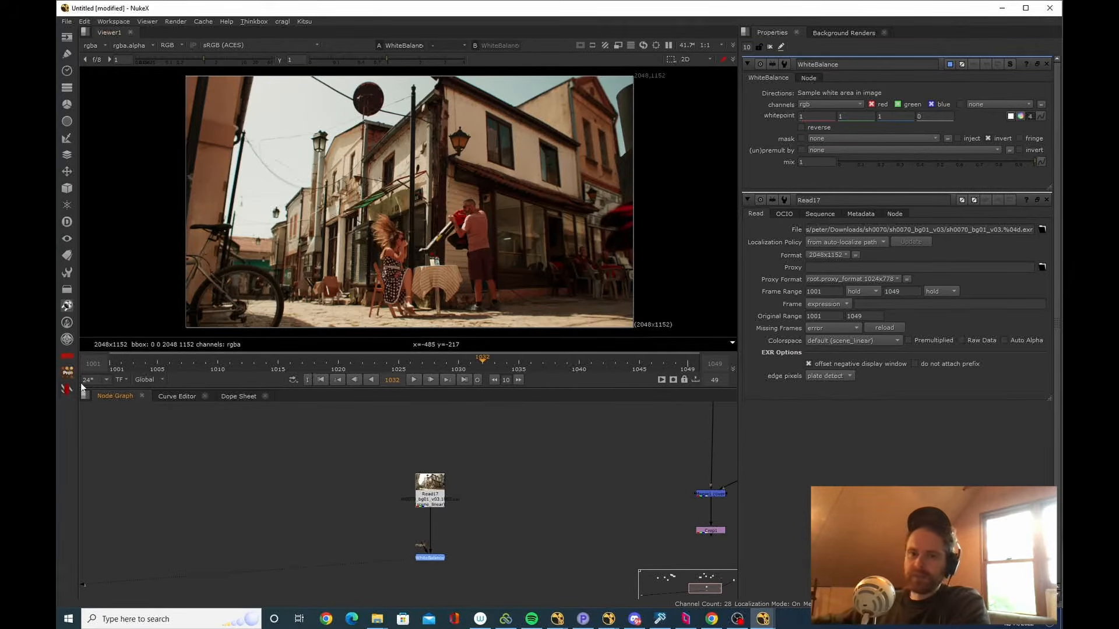
# Look at the NukeSurvivalToolkit_publicRelease releases page on GitHub in Chrome and return to Nuke.
pyautogui.hotkey('alt', 'Tab')
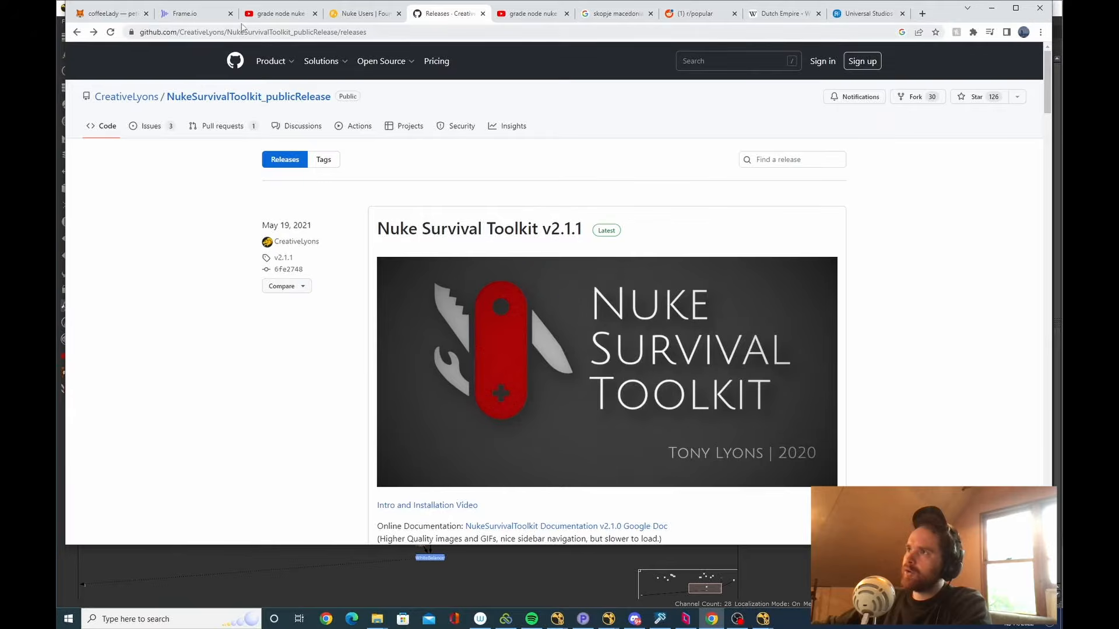
pyautogui.moveTo(213, 32); pyautogui.dragTo(320, 33)
pyautogui.click(389, 33)
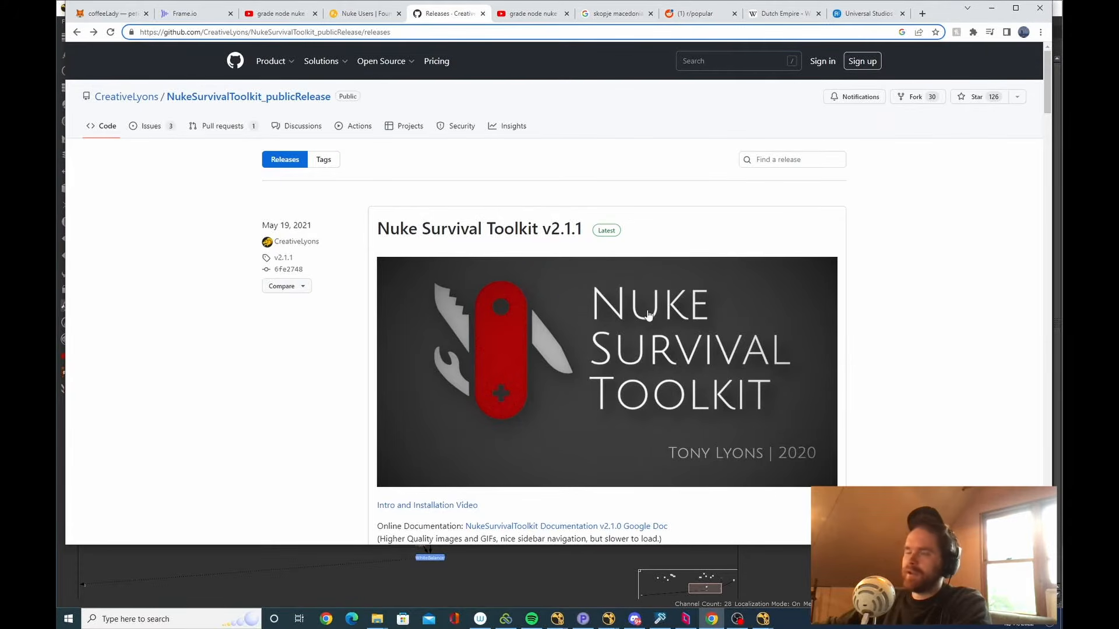
pyautogui.hotkey('alt', 'Tab')
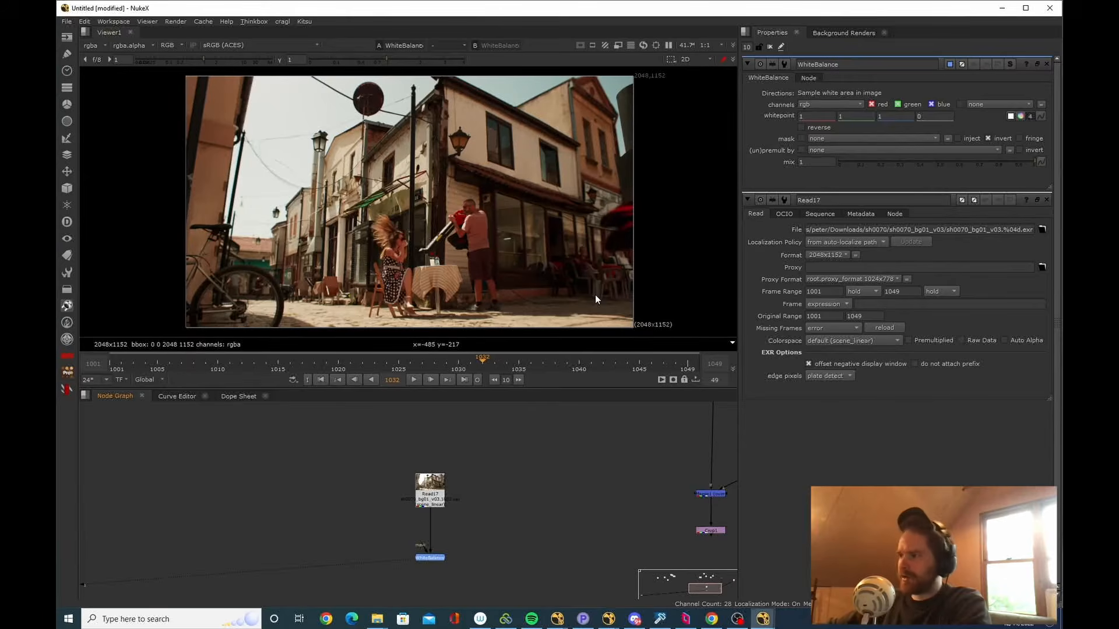
# Place the WhiteBalance node close beneath the sh0070_bg01 Read node and disable it.
pyautogui.moveTo(411, 541); pyautogui.dragTo(399, 510)
pyautogui.moveTo(428, 527); pyautogui.dragTo(354, 477)
pyautogui.click(433, 507)
pyautogui.scroll(2, 423, 513)
pyautogui.press('d')
# Sample an area of about 8 by 15 pixels on the sunlit white wall beside the window as whitepoint and re-enable the WhiteBalance node.
pyautogui.scroll(12, 486, 155)
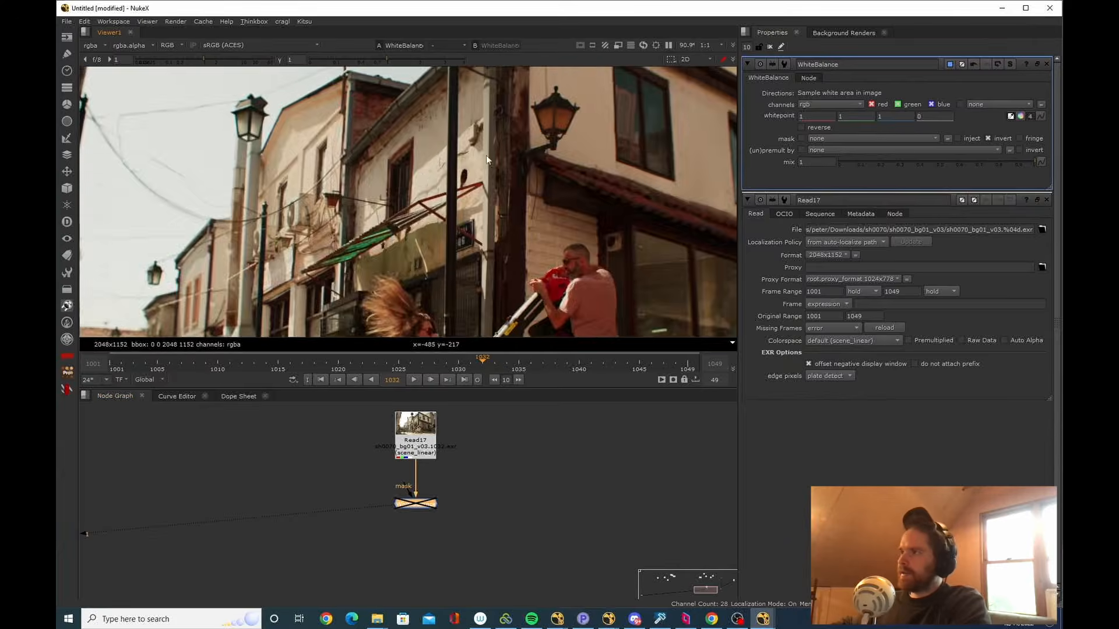
pyautogui.moveTo(412, 197); pyautogui.dragTo(444, 167)
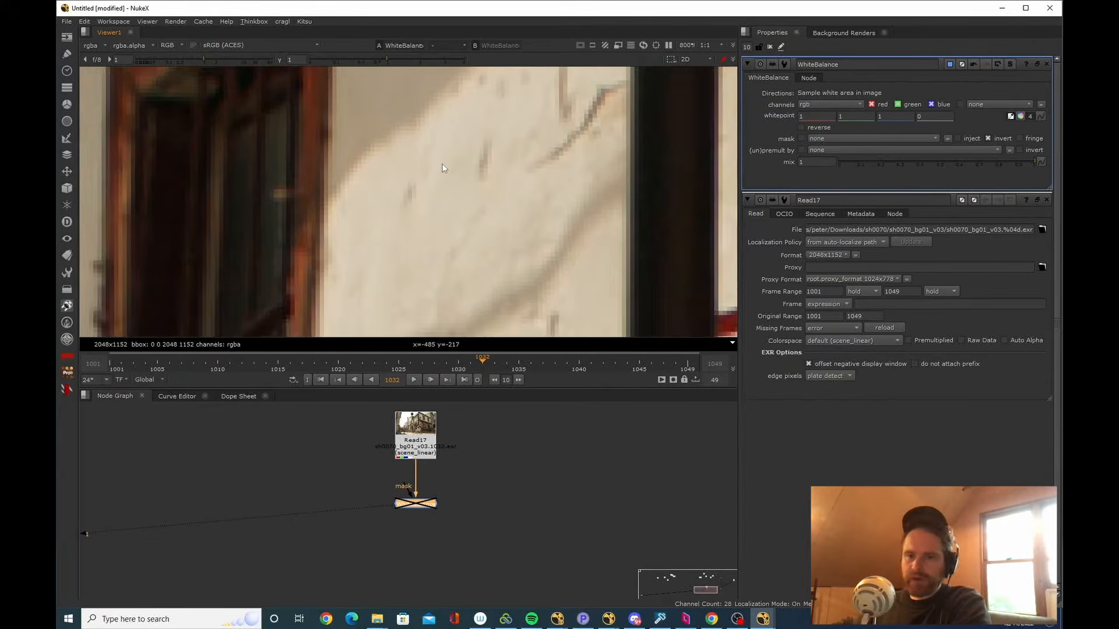
pyautogui.scroll(-2, 444, 167)
pyautogui.scroll(2, 430, 199)
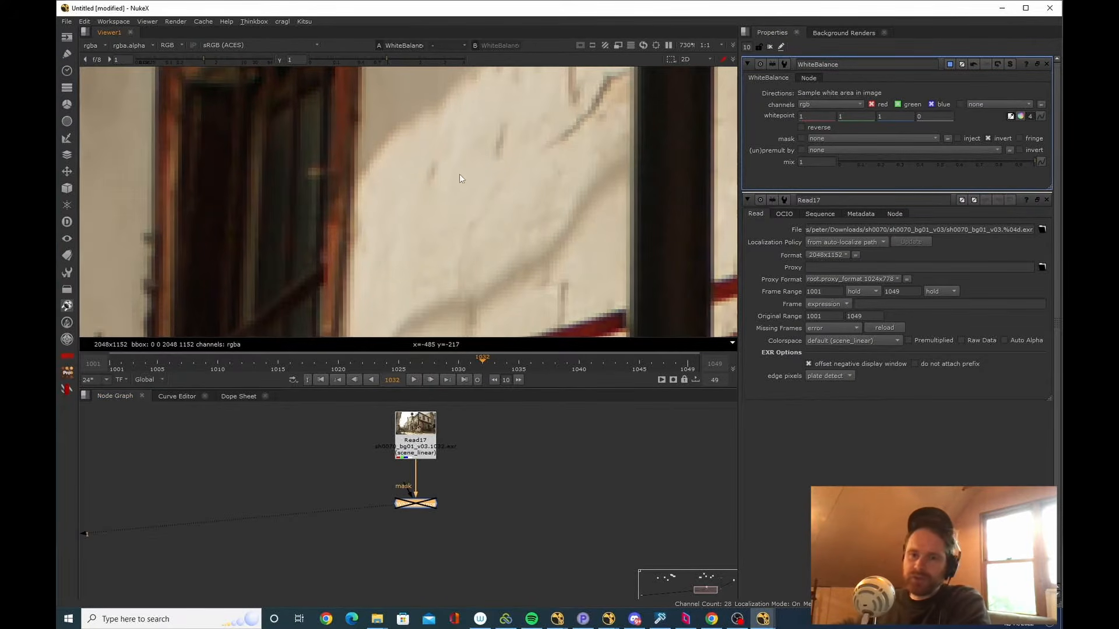
pyautogui.moveTo(379, 177); pyautogui.dragTo(410, 240)
pyautogui.scroll(-2, 410, 240)
pyautogui.press('d')
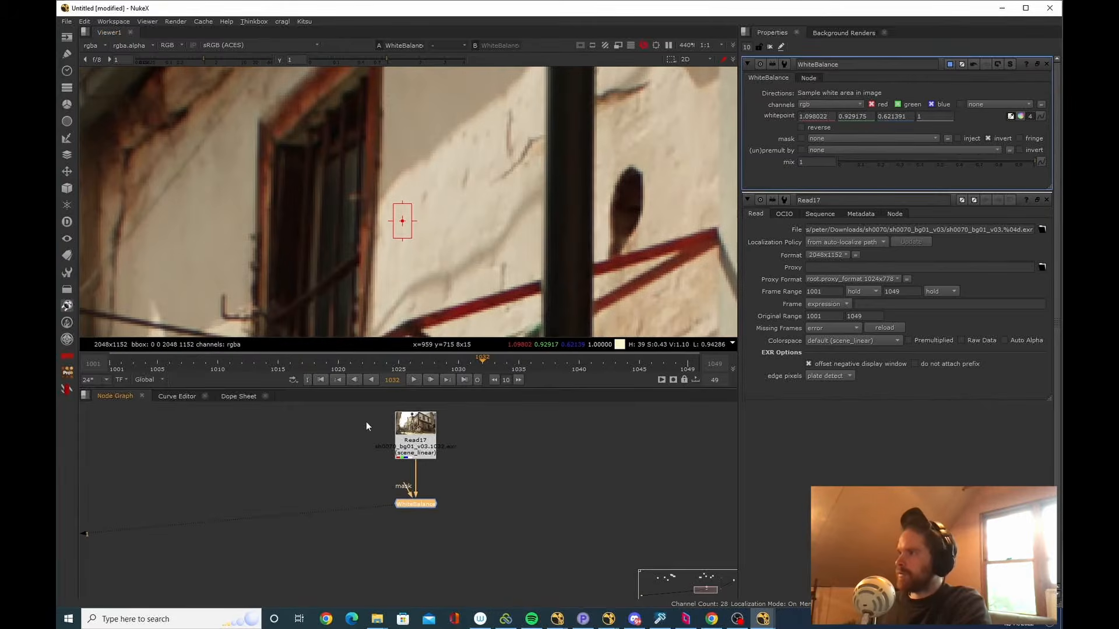
# Compare the original sh0070_bg01 plate with the WhiteBalance output in the viewer and close all open node properties.
pyautogui.scroll(-3, 450, 226)
pyautogui.scroll(3, 511, 194)
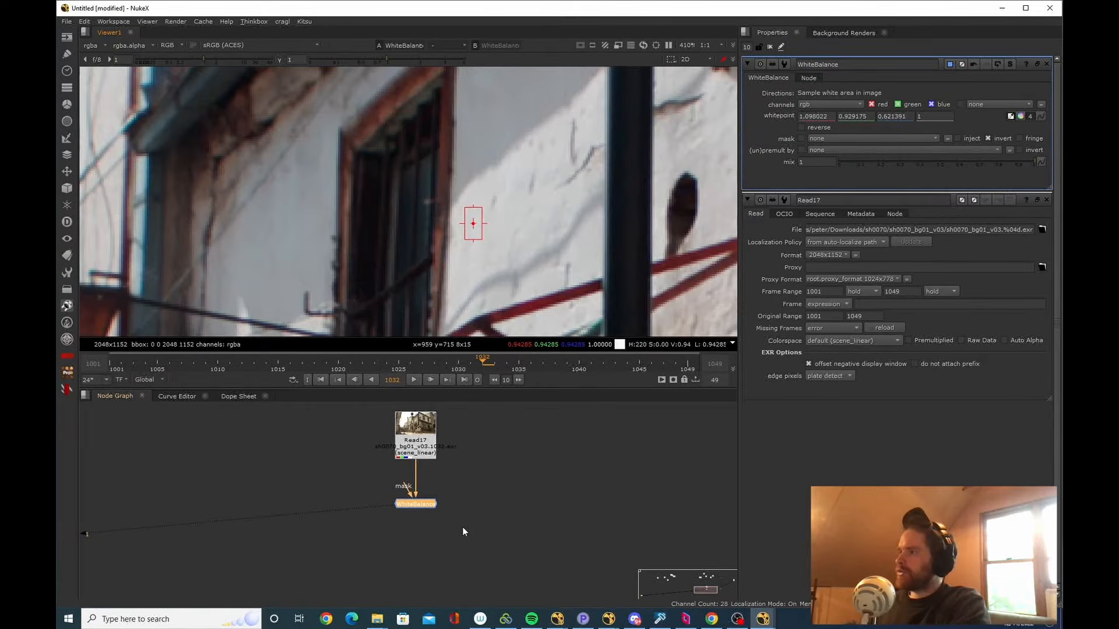
pyautogui.click(416, 446)
pyautogui.press('2')
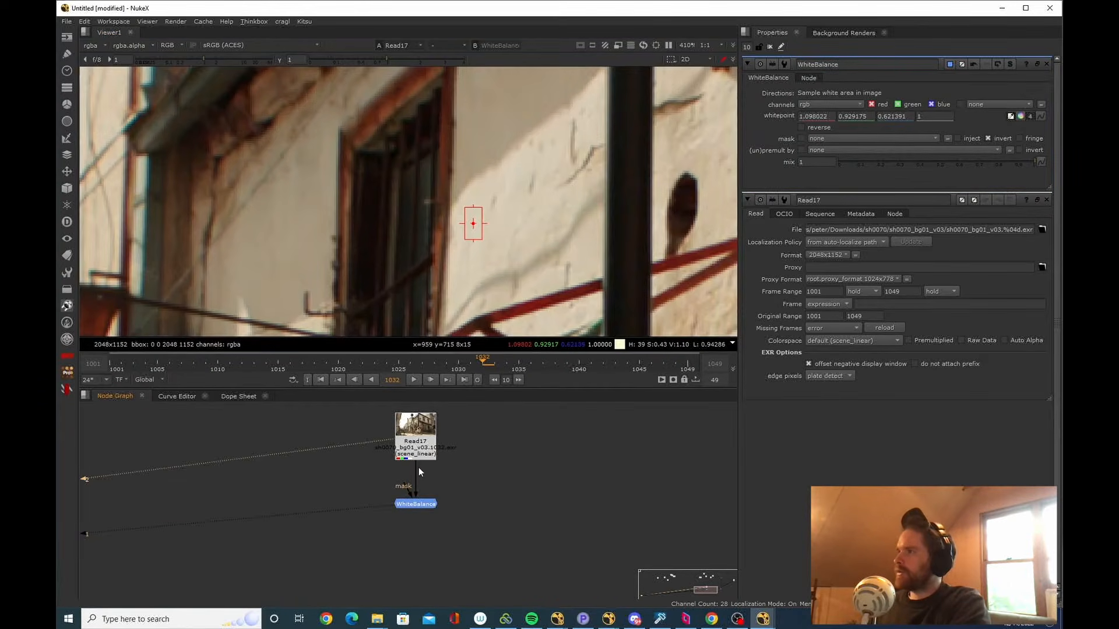
pyautogui.press('1')
pyautogui.press('2')
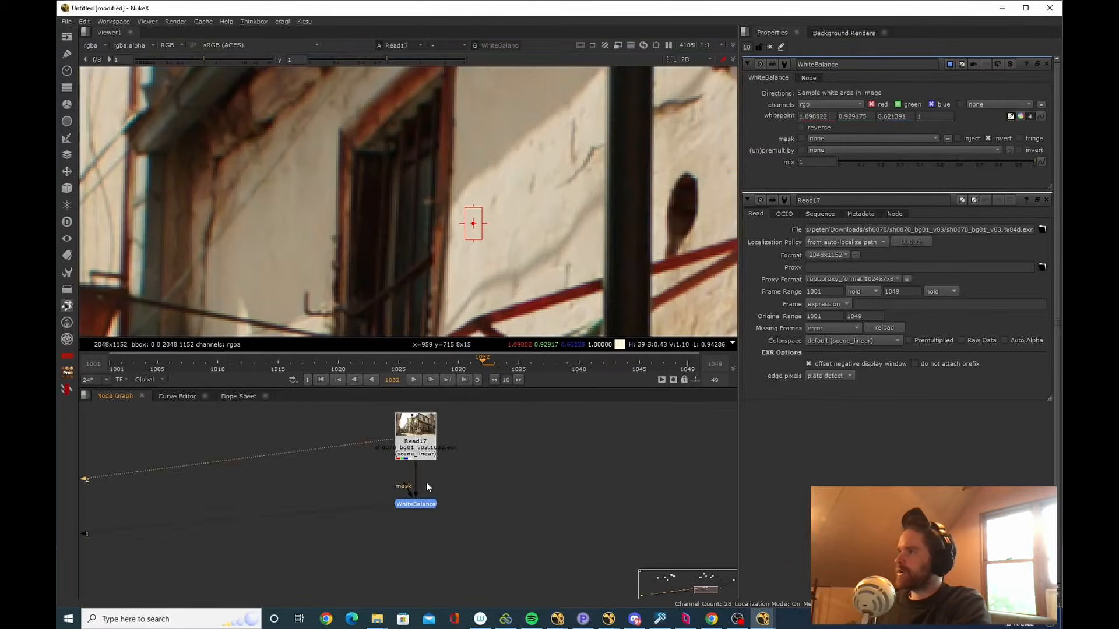
pyautogui.press('1')
pyautogui.scroll(-10, 495, 227)
pyautogui.click(769, 47)
# Duplicate the WhiteBalance node, connect the copy to the same Read node, and open and view the copy.
pyautogui.scroll(3, 427, 505)
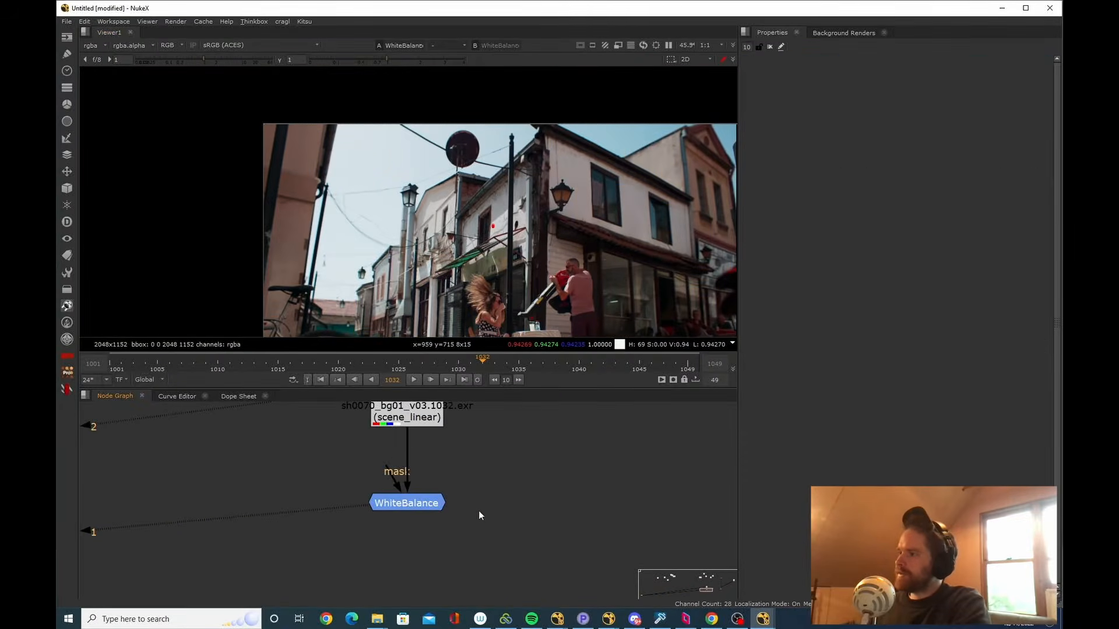
pyautogui.moveTo(488, 549); pyautogui.dragTo(338, 483)
pyautogui.hotkey('ctrl', 'c')
pyautogui.click(515, 488)
pyautogui.hotkey('ctrl', 'v')
pyautogui.moveTo(506, 471); pyautogui.dragTo(423, 407)
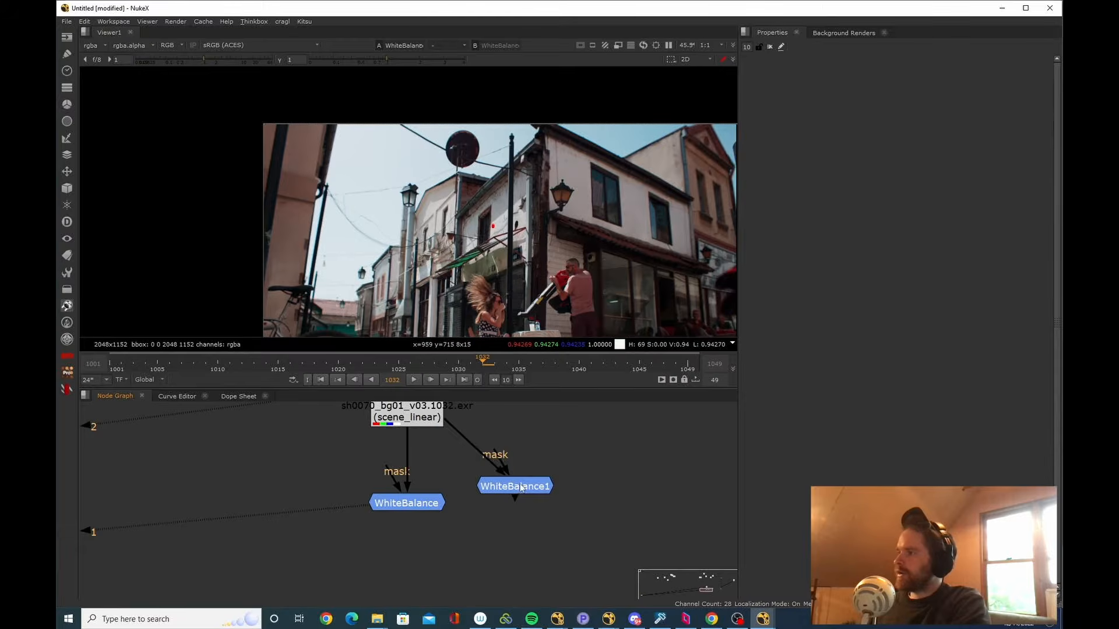
pyautogui.moveTo(521, 492); pyautogui.dragTo(527, 517)
pyautogui.doubleClick(526, 517)
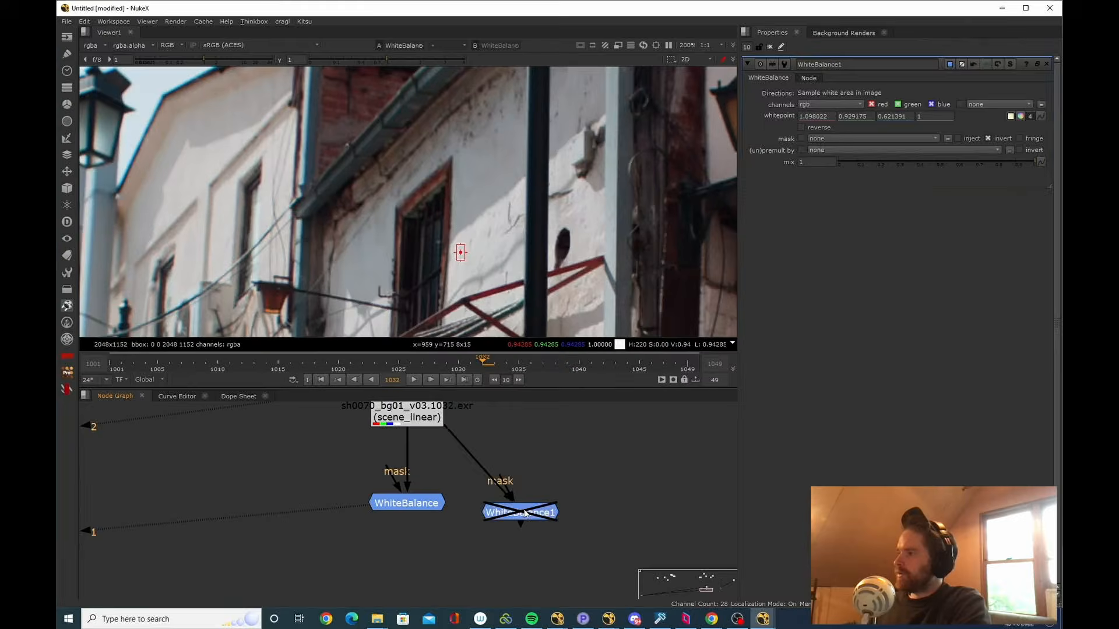
pyautogui.click(523, 513)
pyautogui.press('1')
pyautogui.scroll(6, 473, 261)
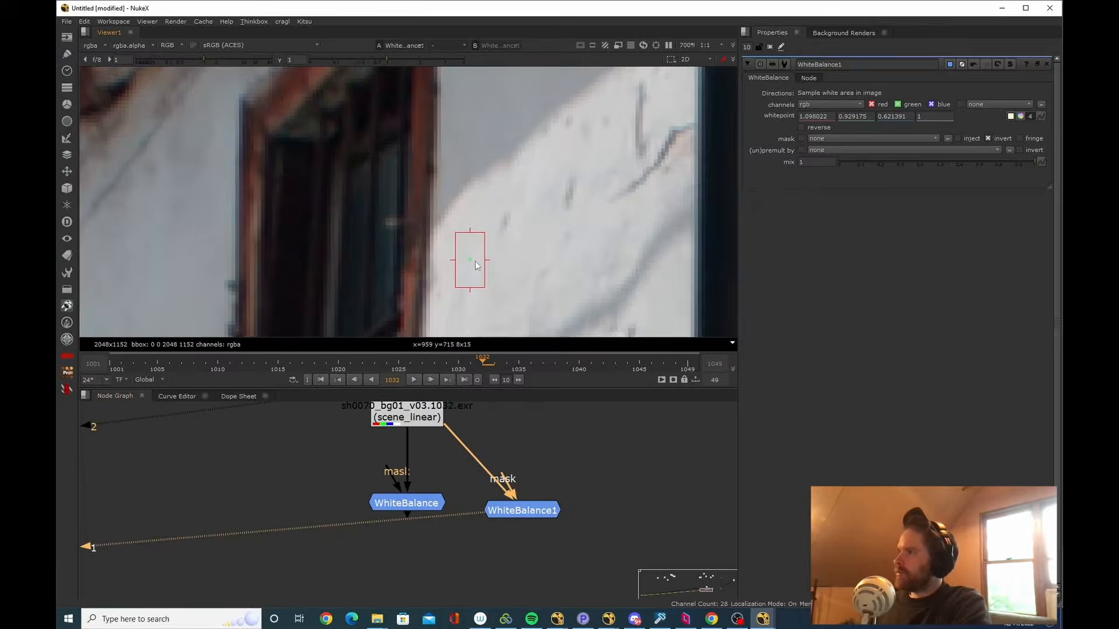
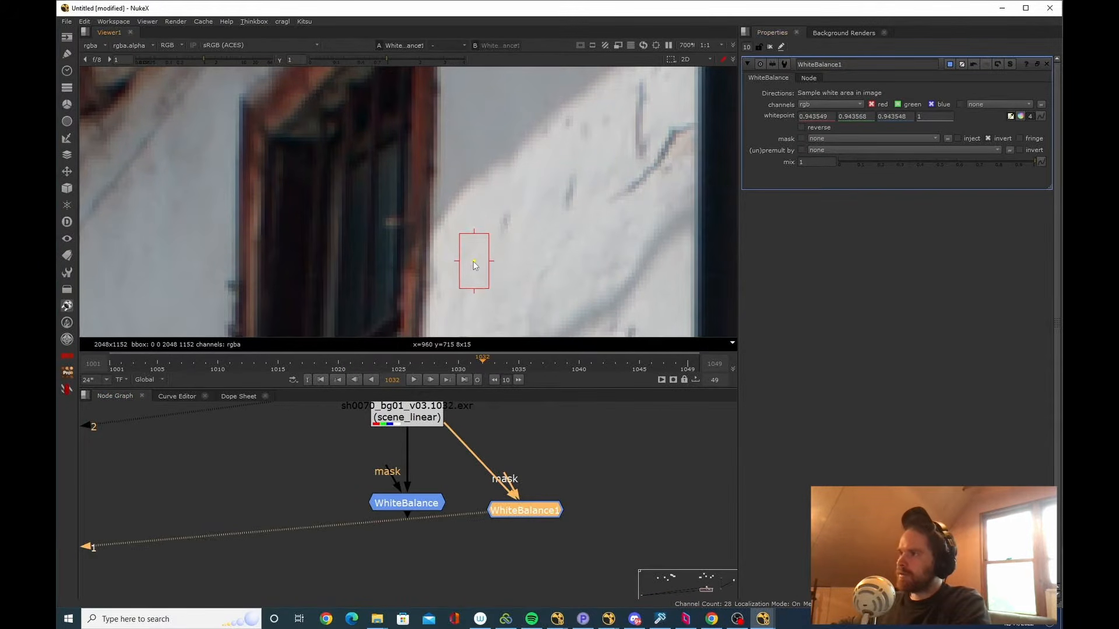
# Try resampling the white wall area with the duplicate WhiteBalance node, toggling the node off for the sampling.
pyautogui.moveTo(472, 261)
pyautogui.mouseDown()
pyautogui.moveTo(487, 264)
pyautogui.moveTo(469, 267)
pyautogui.mouseUp()
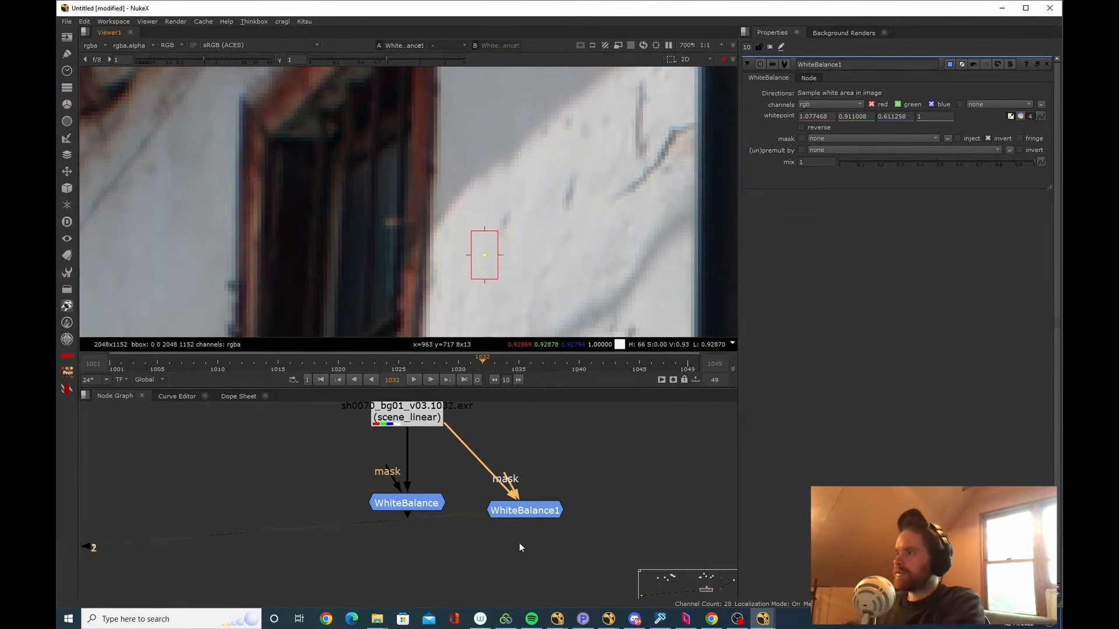
pyautogui.moveTo(467, 465); pyautogui.dragTo(564, 550)
pyautogui.press('d')
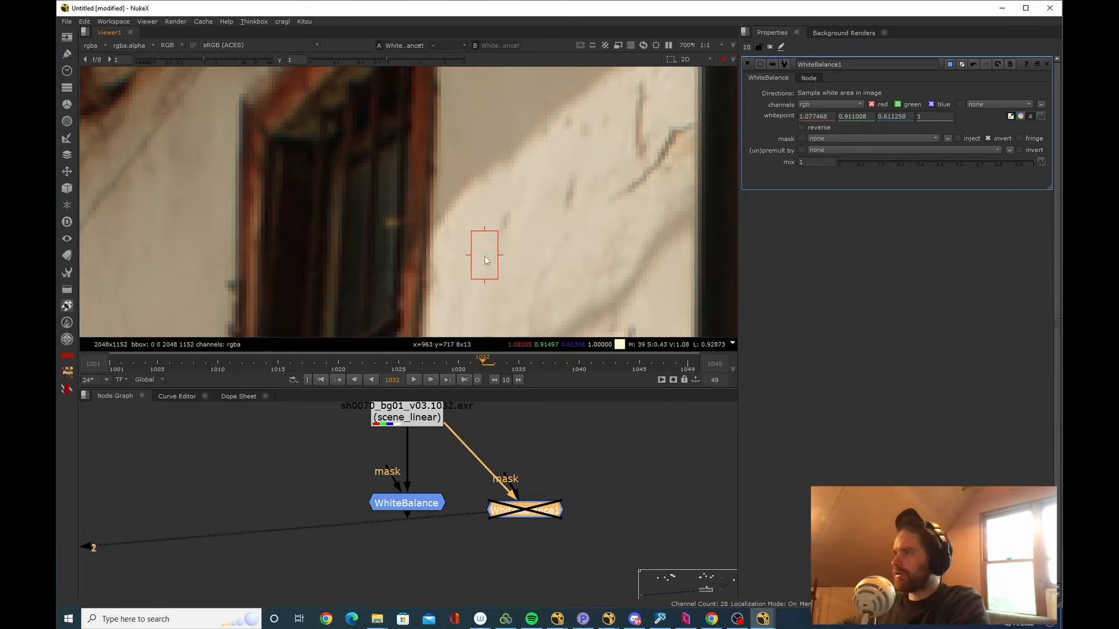
pyautogui.scroll(-3, 486, 261)
pyautogui.press('d')
pyautogui.click(486, 256)
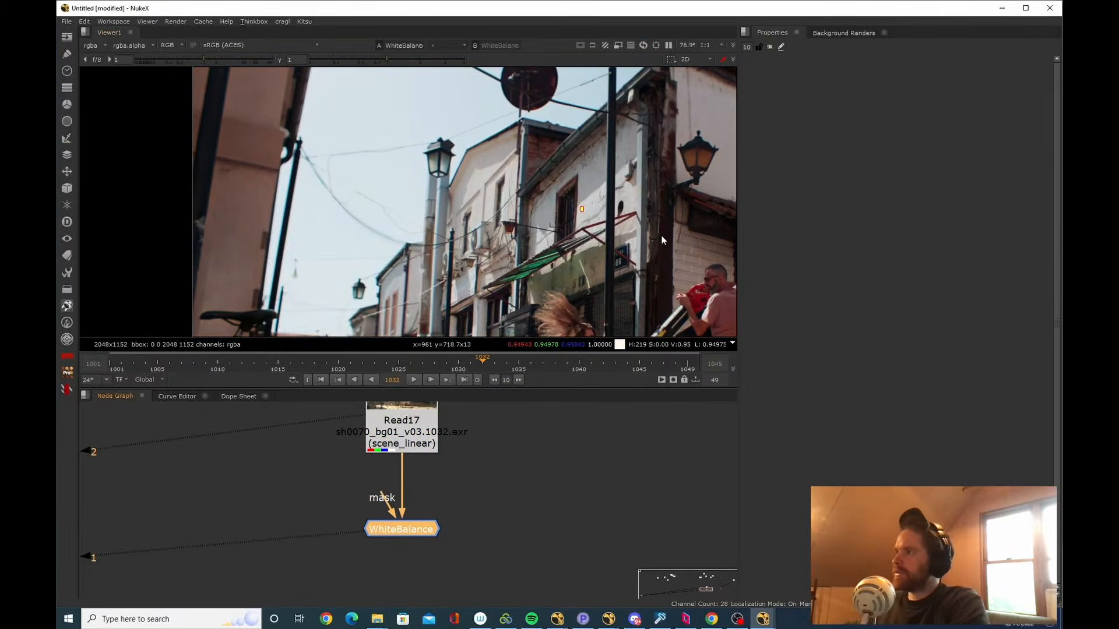
# Inspect the whole white-balanced street plate in the viewer and select the WhiteBalance node.
pyautogui.scroll(-3, 662, 235)
pyautogui.moveTo(634, 229); pyautogui.dragTo(427, 292)
pyautogui.scroll(1, 471, 289)
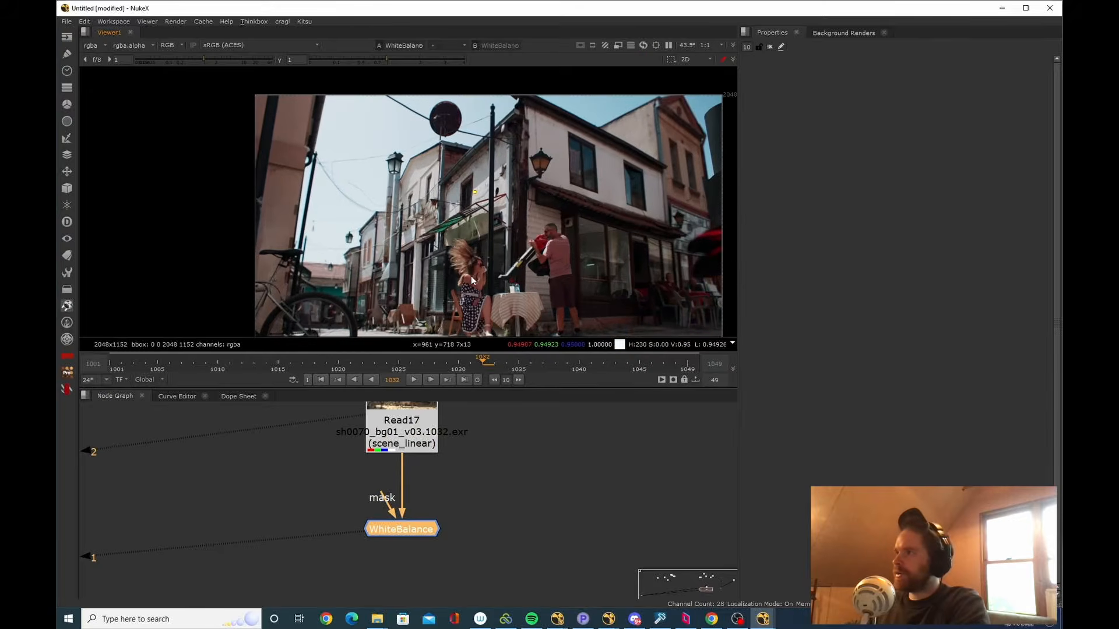
pyautogui.scroll(-4, 484, 239)
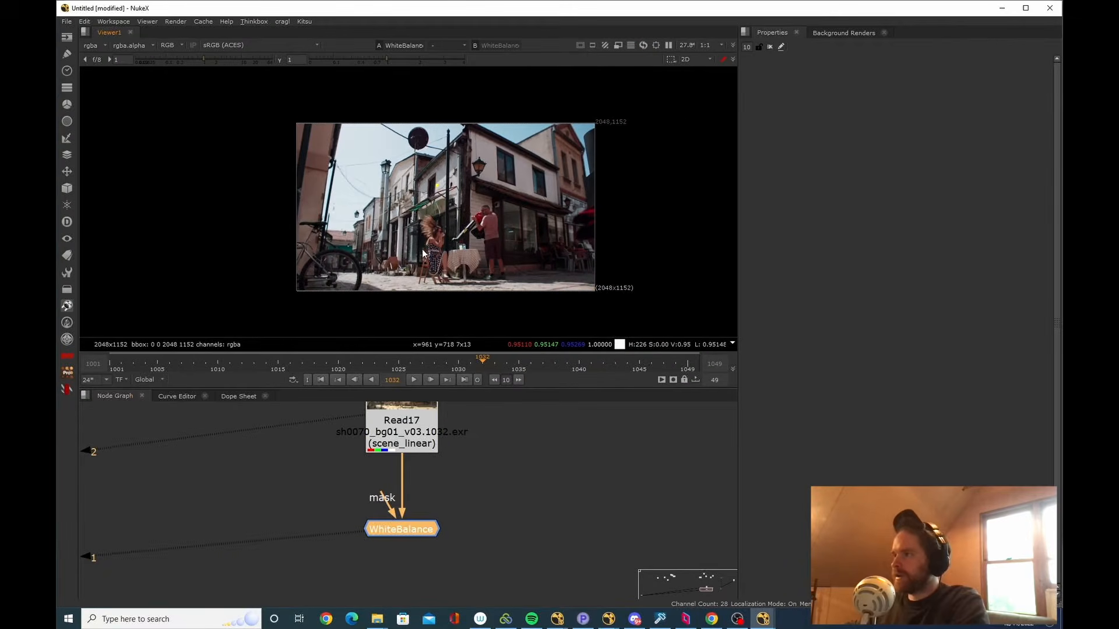
pyautogui.click(458, 576)
pyautogui.click(401, 529)
pyautogui.scroll(-4, 417, 522)
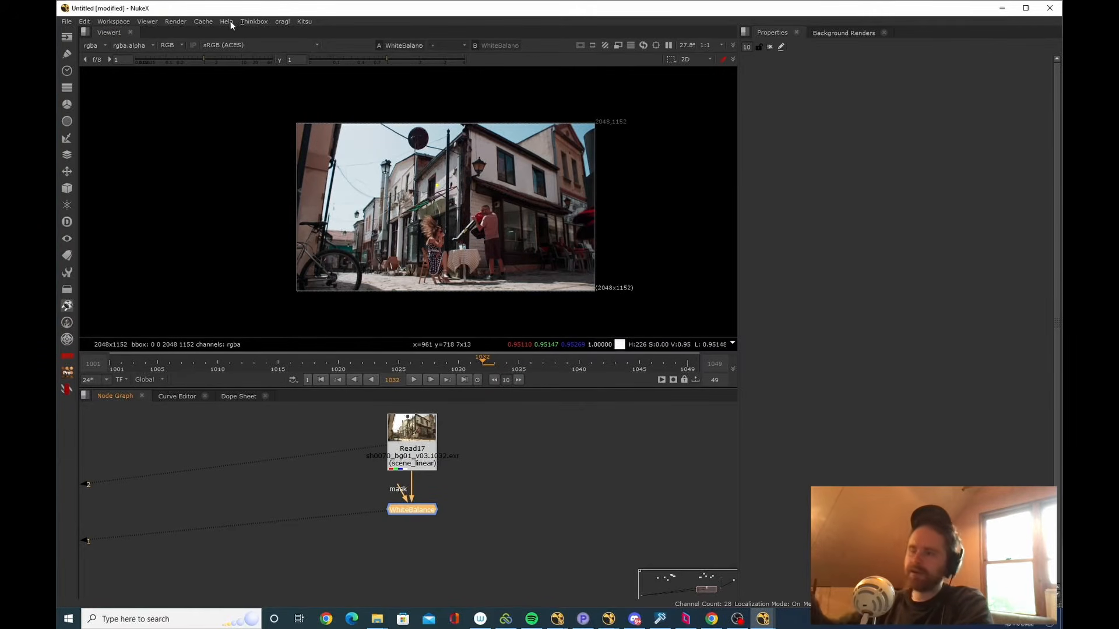
# Reopen the WhiteBalance properties and stack four Blur nodes alternating with three Grade nodes below it, starting with a Blur.
pyautogui.doubleClick(440, 464)
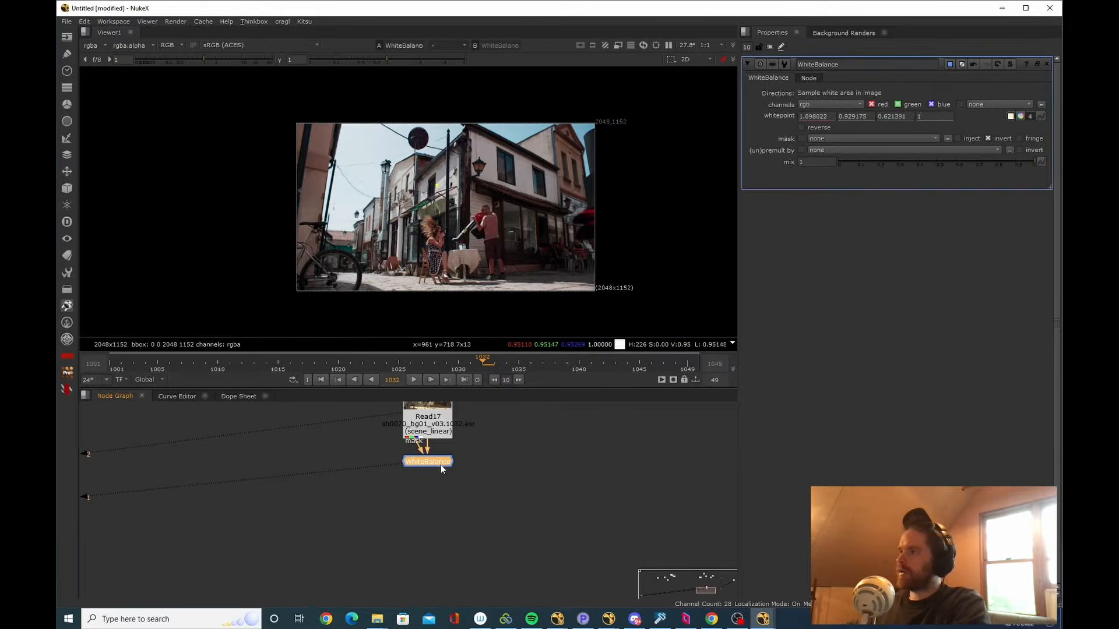
pyautogui.click(440, 464)
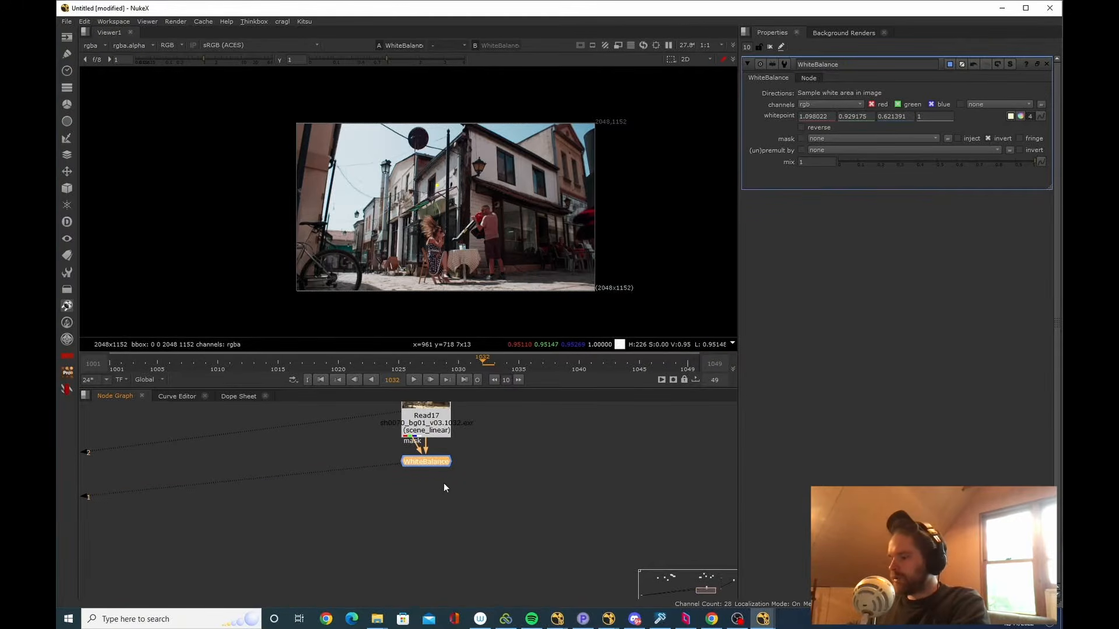
pyautogui.press('b')
pyautogui.press('g')
pyautogui.press('b')
pyautogui.press('g')
pyautogui.press('b')
pyautogui.press('g')
pyautogui.press('b')
pyautogui.scroll(-3, 466, 524)
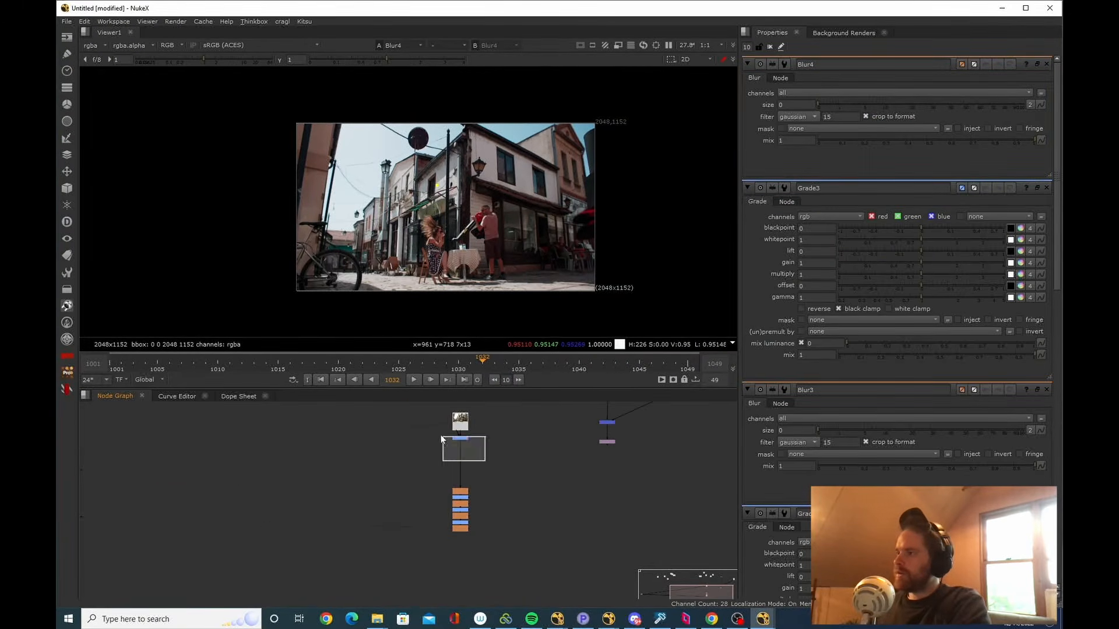
# Add a copy of the WhiteBalance node at the end of the Blur and Grade stack, view it, and enable its reverse option.
pyautogui.moveTo(441, 435); pyautogui.dragTo(442, 435)
pyautogui.press('Return')
pyautogui.press('1')
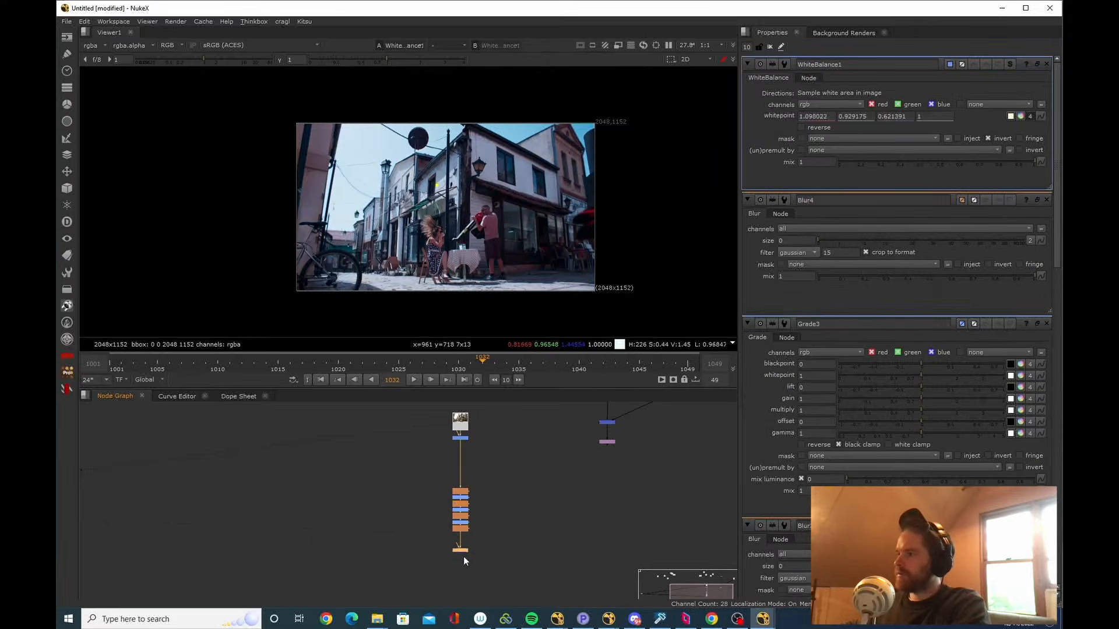
pyautogui.click(804, 127)
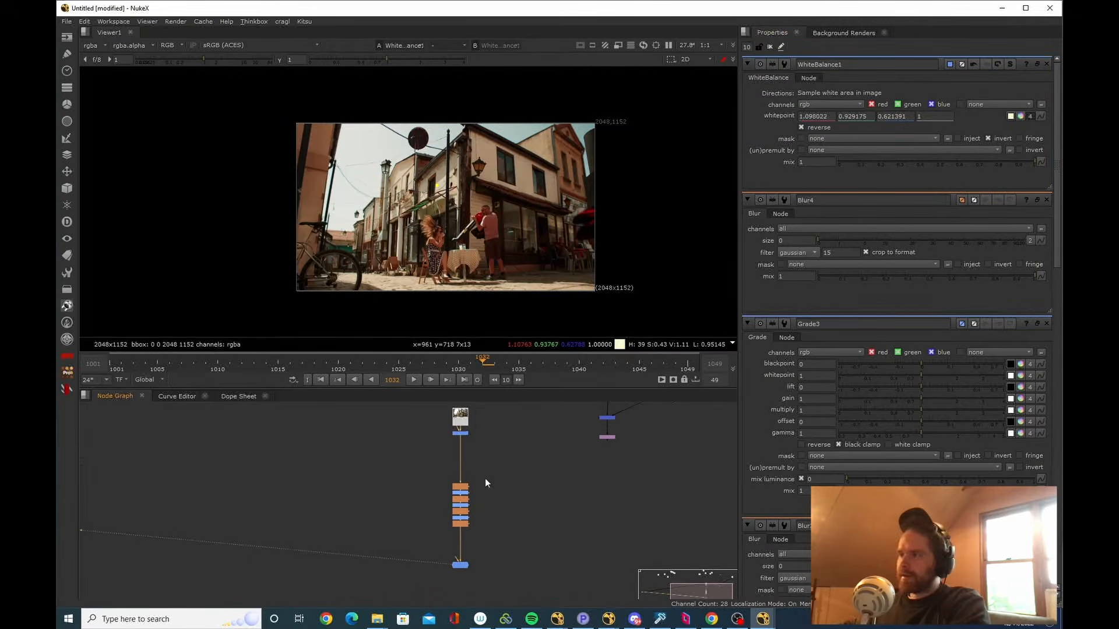
# Compare the original plate with the reversed WhiteBalance output close up on the woman's sunglasses.
pyautogui.moveTo(492, 571); pyautogui.dragTo(434, 553)
pyautogui.press('f')
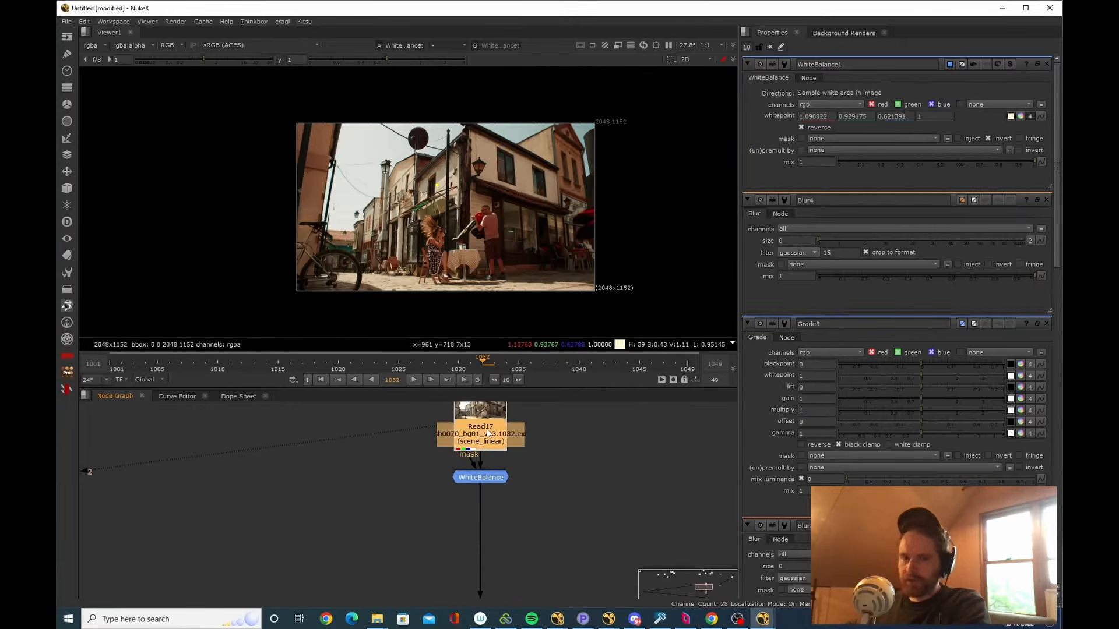
pyautogui.scroll(18, 469, 183)
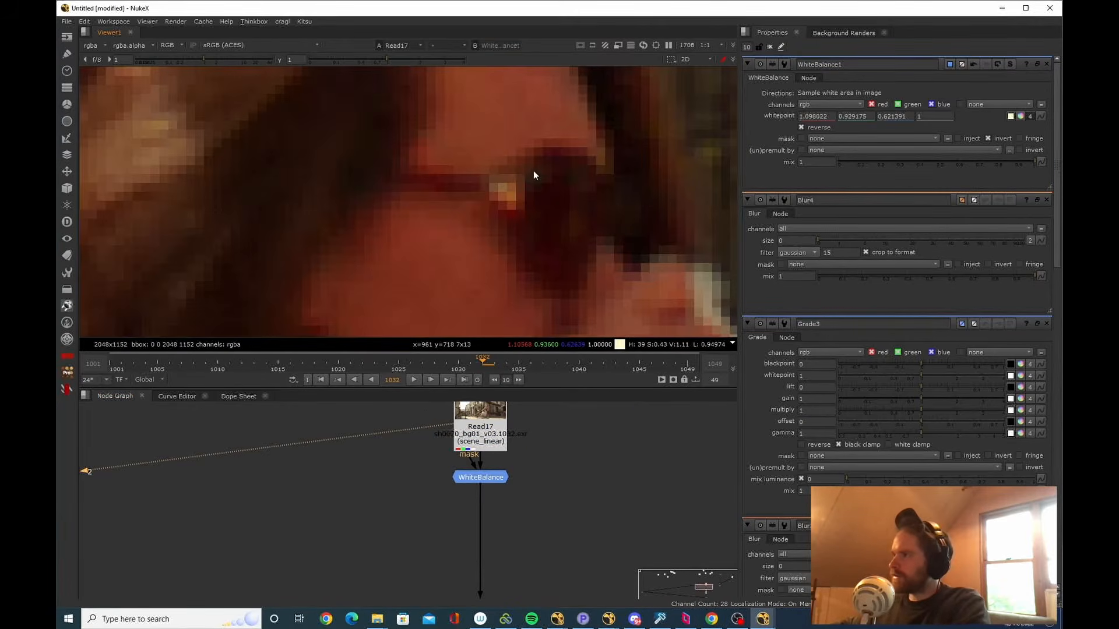
pyautogui.press('2')
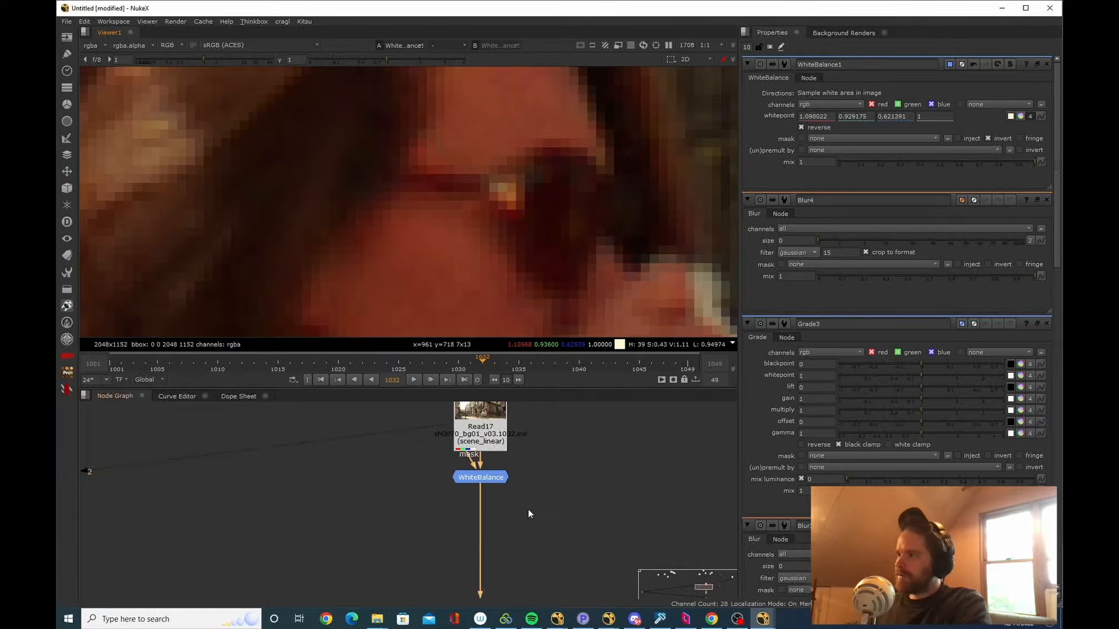
# Close all open node properties, look over the whole white-balanced plate, and delete the Blur and Grade stack.
pyautogui.scroll(-4, 492, 505)
pyautogui.press('1')
pyautogui.scroll(-4, 503, 472)
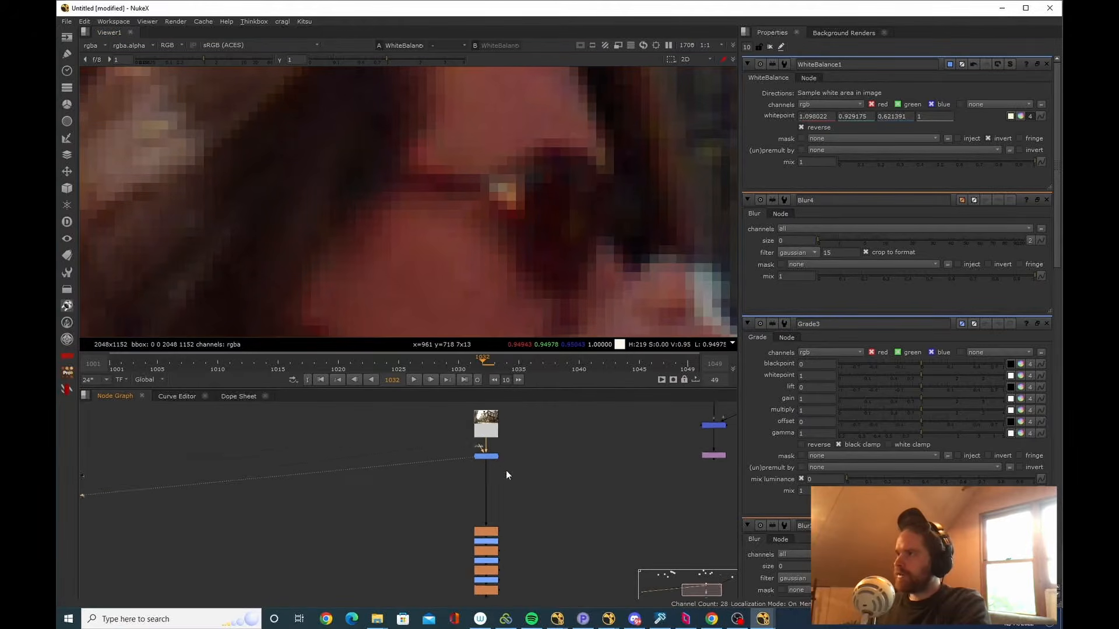
pyautogui.click(770, 46)
pyautogui.scroll(-8, 529, 248)
pyautogui.scroll(-8, 529, 248)
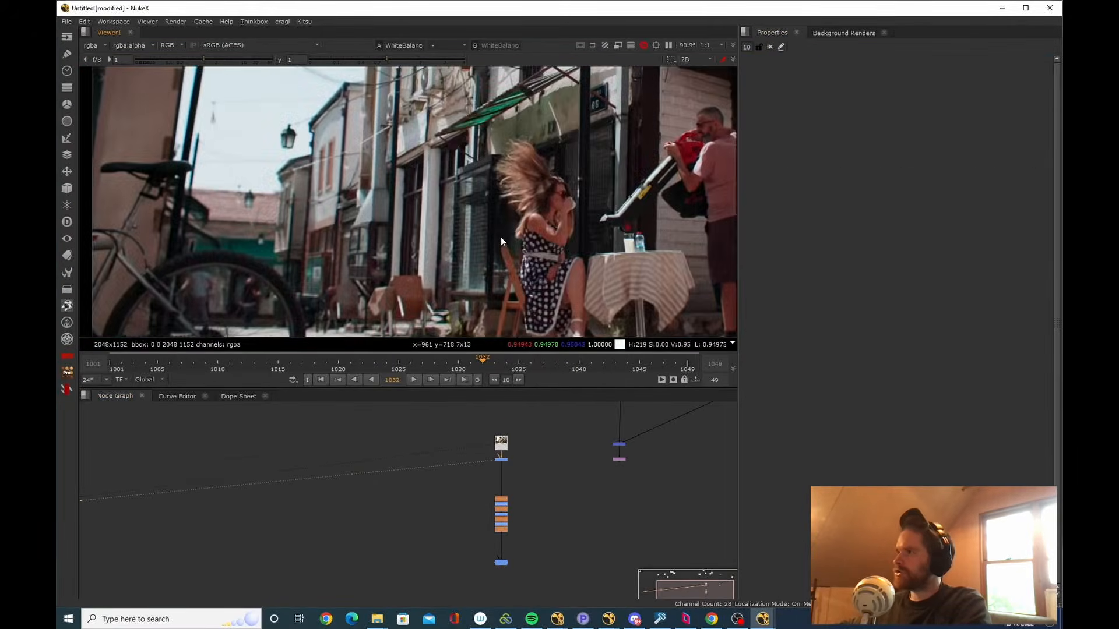
pyautogui.scroll(2, 524, 499)
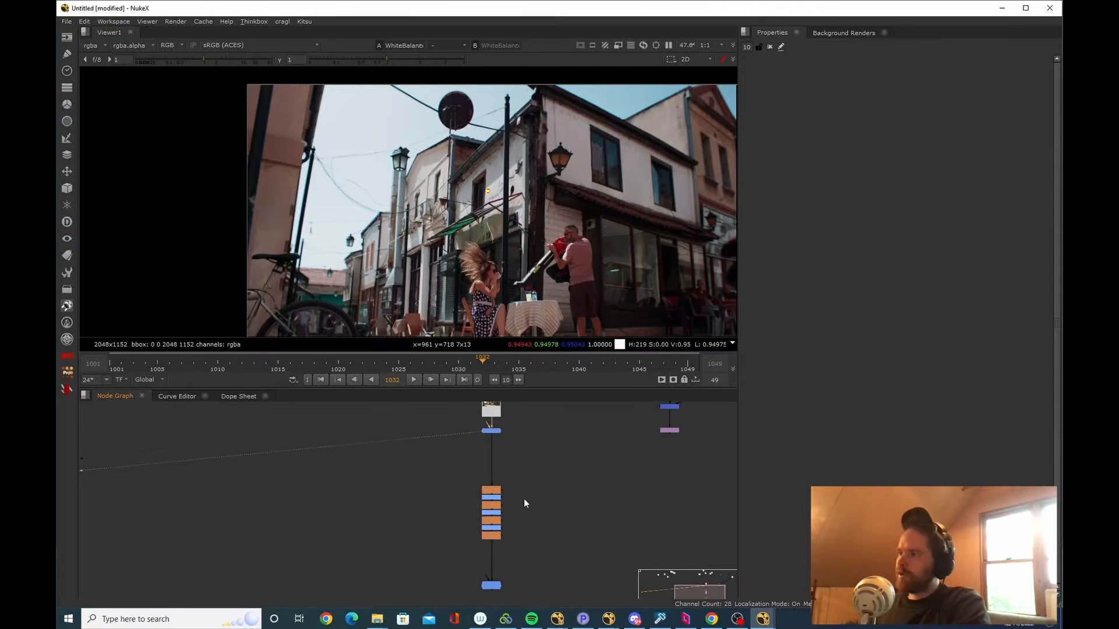
pyautogui.moveTo(528, 453); pyautogui.dragTo(440, 407)
# Reopen the properties of the WhiteBalance node directly below the street plate and set its mix to 0.675.
pyautogui.doubleClick(470, 442)
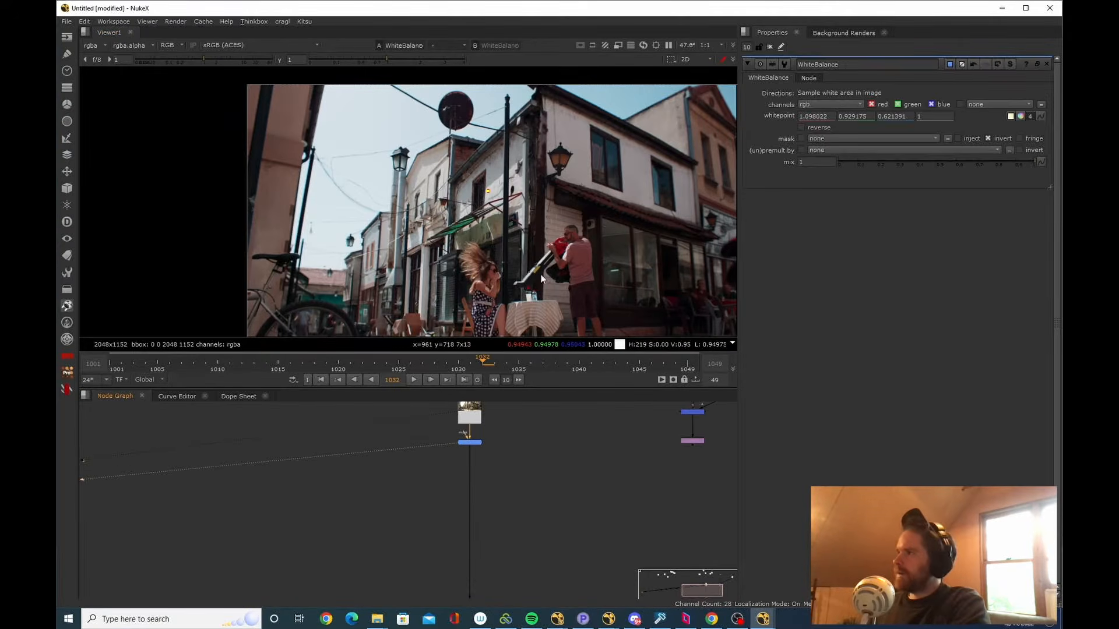
pyautogui.scroll(-2, 543, 224)
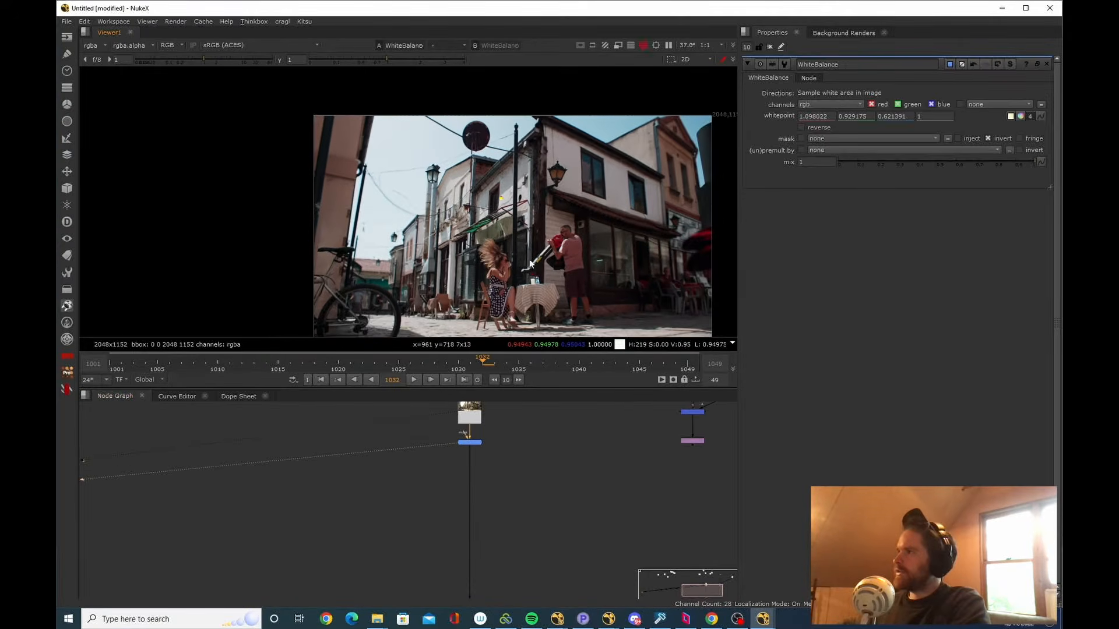
pyautogui.click(993, 158)
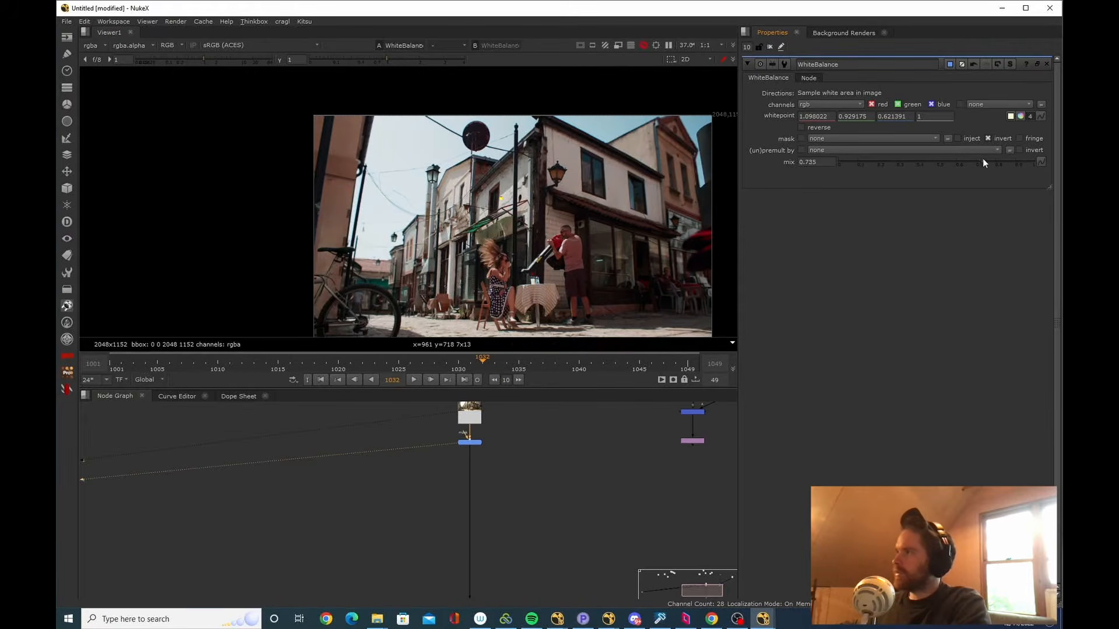
pyautogui.click(974, 162)
pyautogui.scroll(-2, 509, 457)
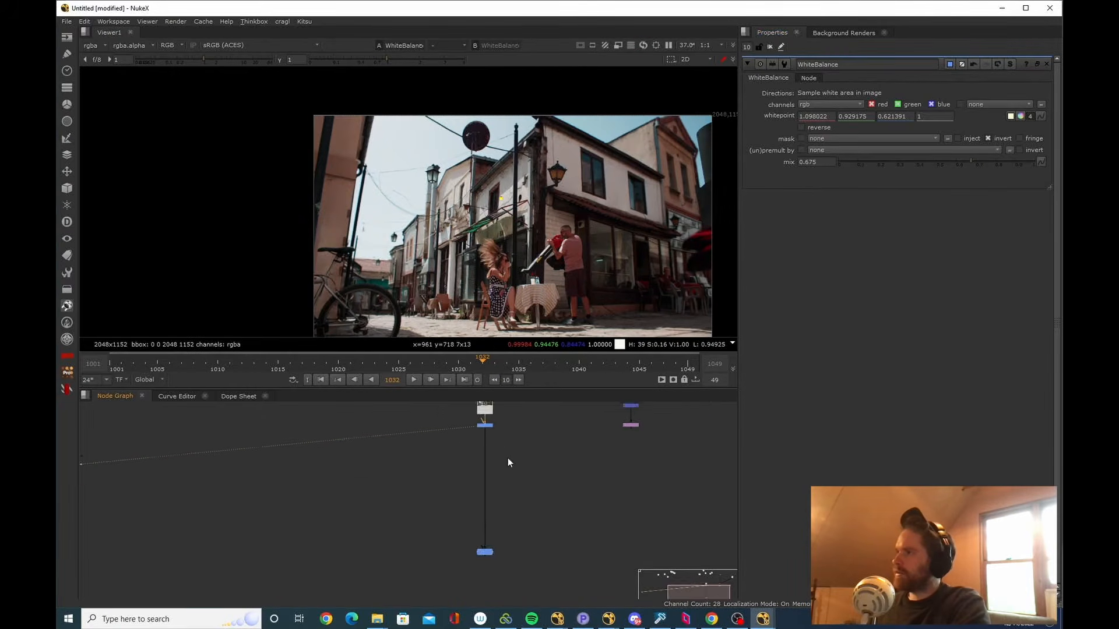
# Compare the original street plate with the partially mixed white balance and delete the reversed WhiteBalance copy.
pyautogui.moveTo(508, 458); pyautogui.dragTo(511, 504)
pyautogui.moveTo(515, 488); pyautogui.dragTo(467, 456)
pyautogui.click(491, 461)
pyautogui.press('1')
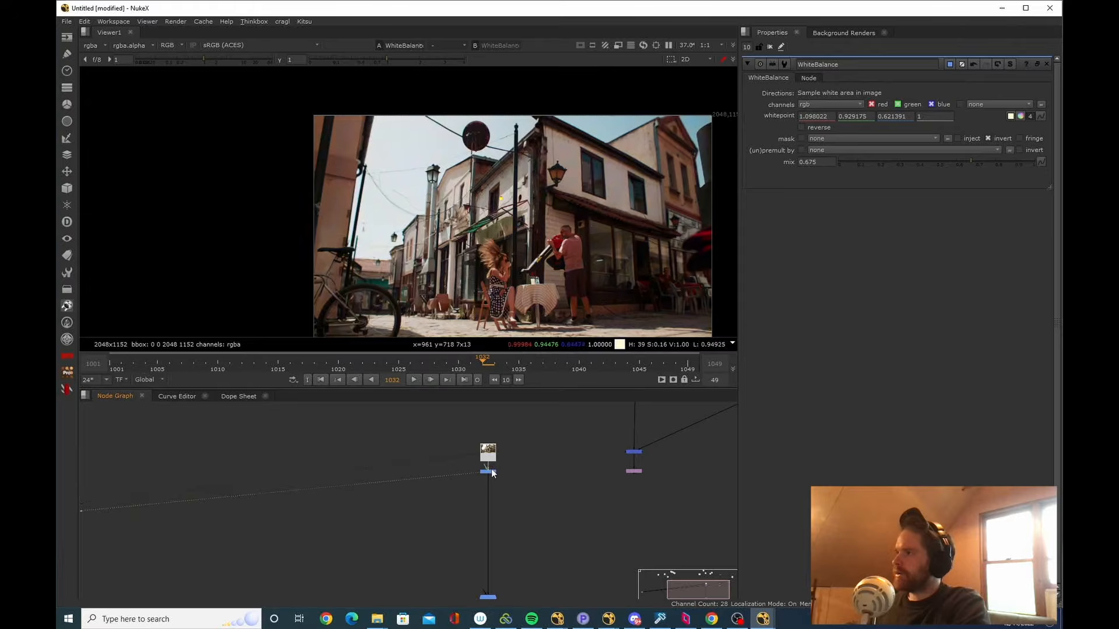
pyautogui.press('1')
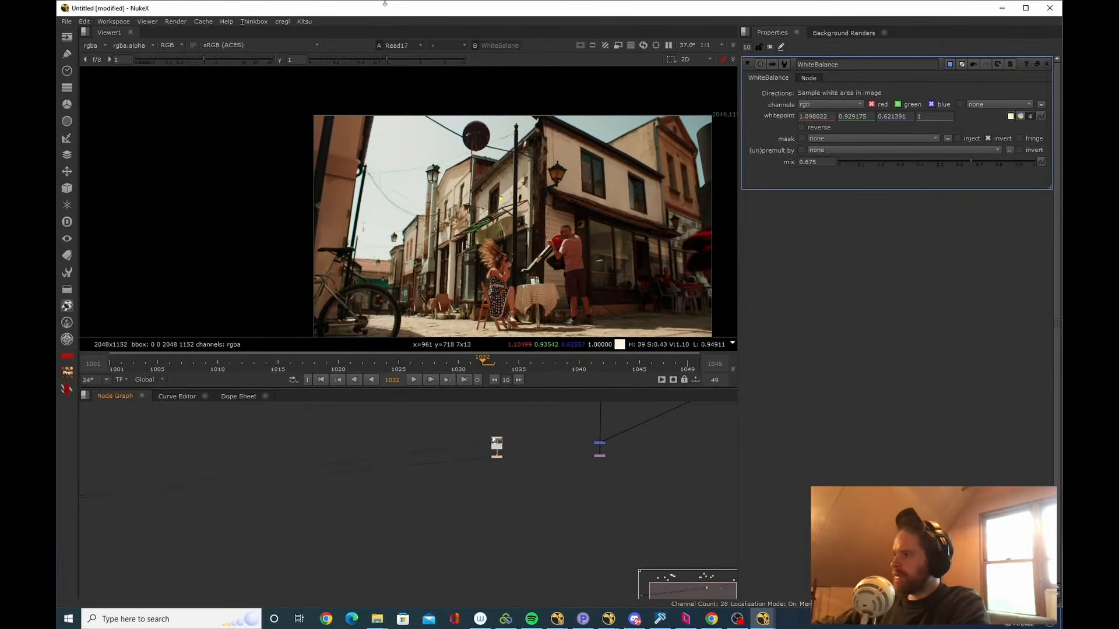
# Paste copies of the WhiteBalance node below the two other street plates in the node graph.
pyautogui.scroll(5, 483, 460)
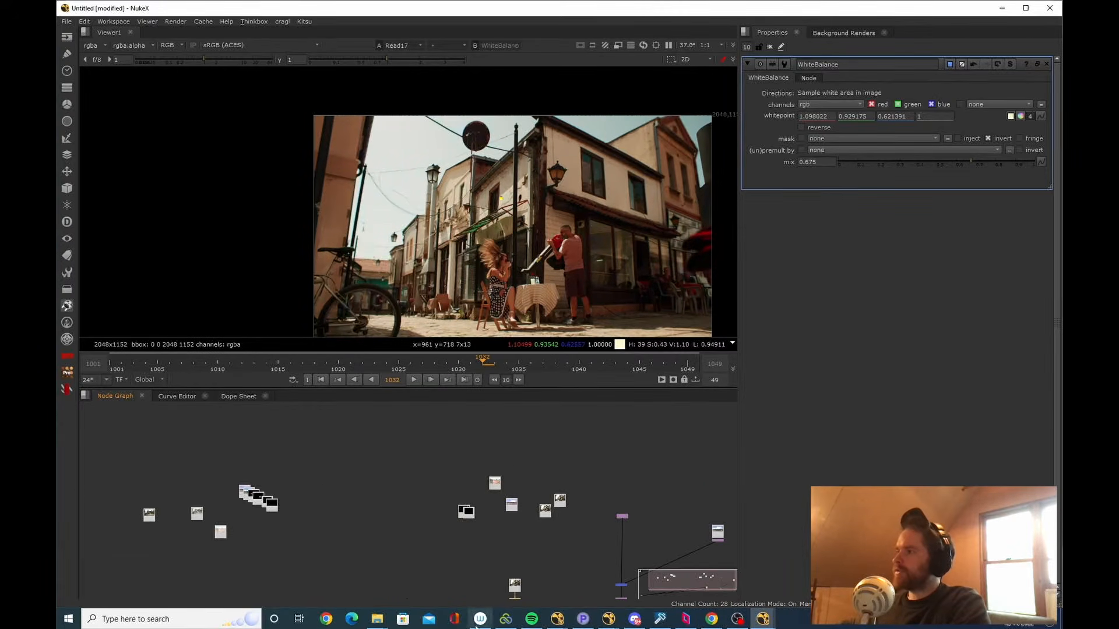
pyautogui.scroll(1, 483, 506)
pyautogui.click(590, 500)
pyautogui.hotkey('ctrl', 'v')
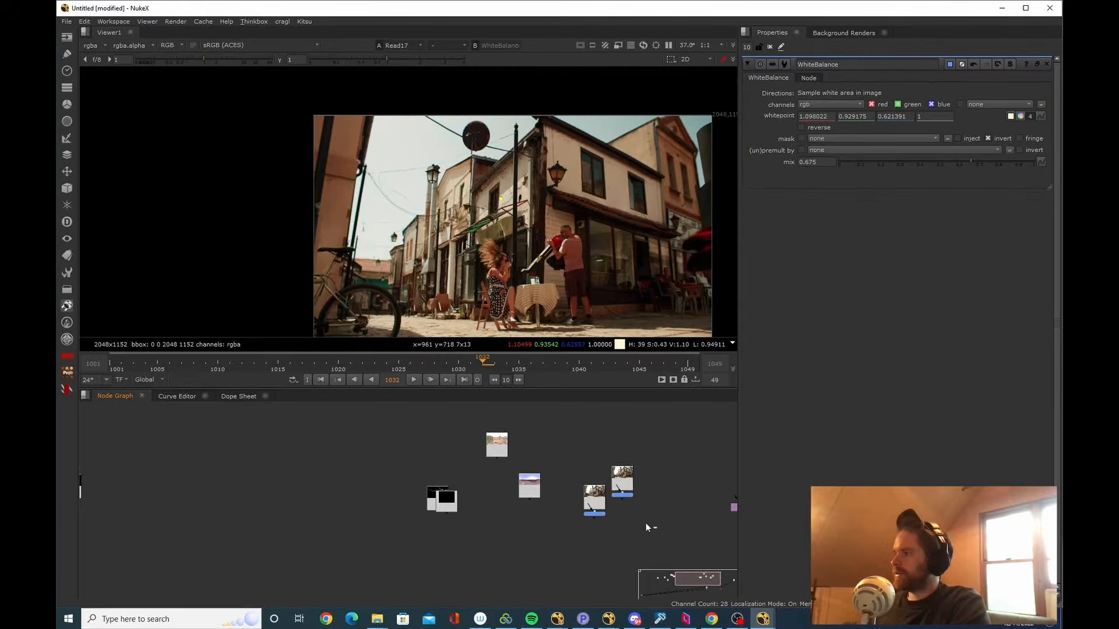
# Compare the cropped sky image with the white-balanced street plate in the viewer.
pyautogui.scroll(-2, 470, 526)
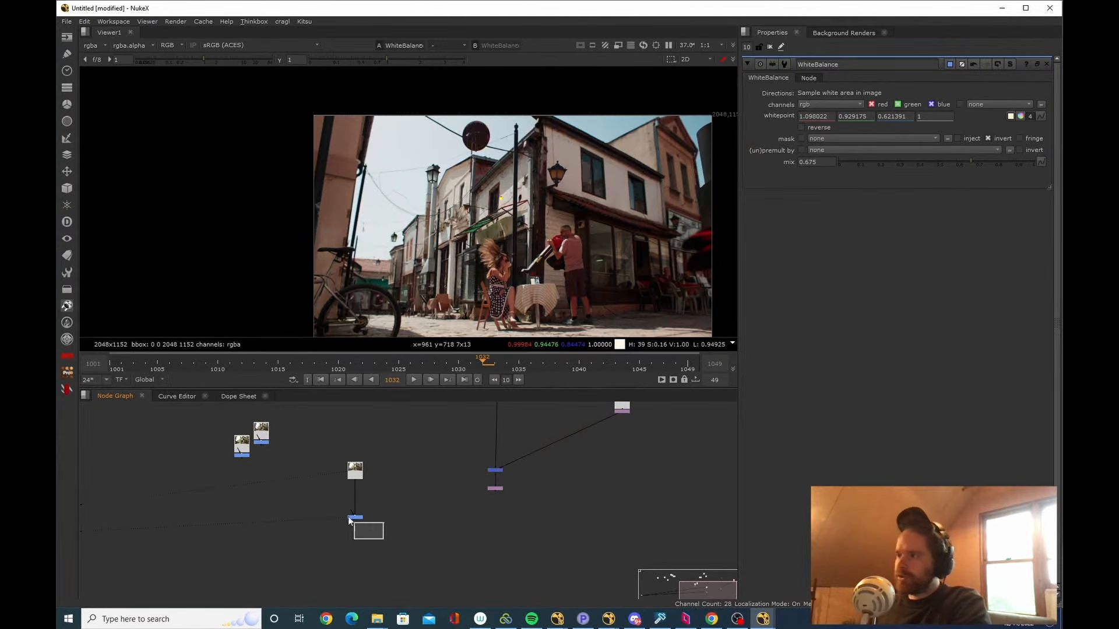
pyautogui.moveTo(348, 517); pyautogui.dragTo(336, 506)
pyautogui.moveTo(523, 517); pyautogui.dragTo(472, 479)
pyautogui.press('1')
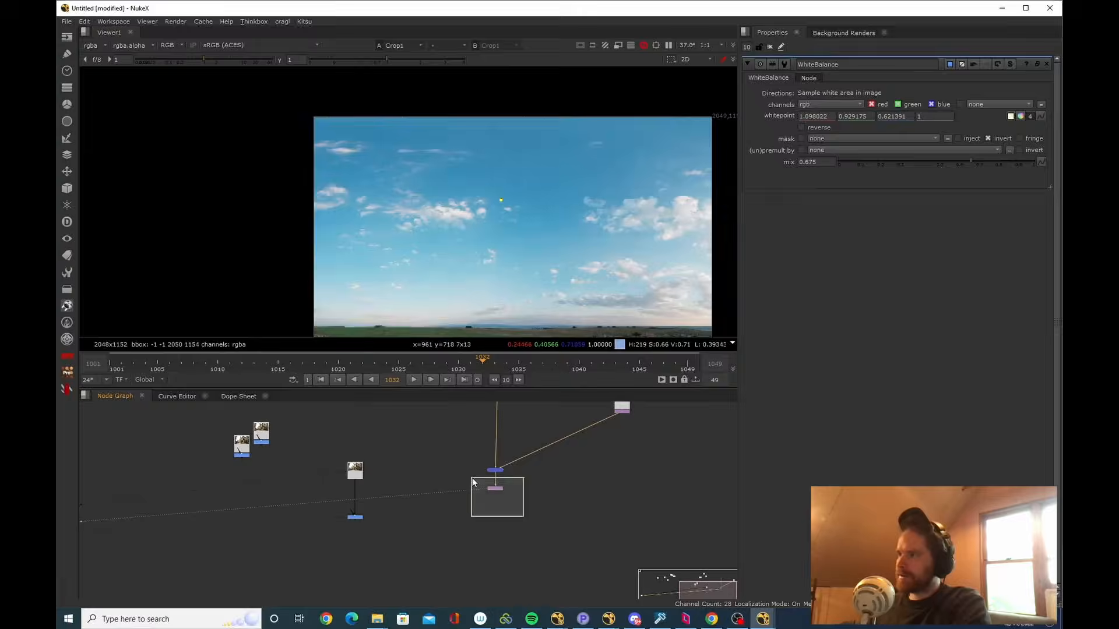
pyautogui.moveTo(444, 551); pyautogui.dragTo(452, 529)
pyautogui.moveTo(392, 511); pyautogui.dragTo(350, 482)
pyautogui.press('1')
pyautogui.moveTo(385, 466); pyautogui.dragTo(400, 475)
pyautogui.scroll(3, 400, 261)
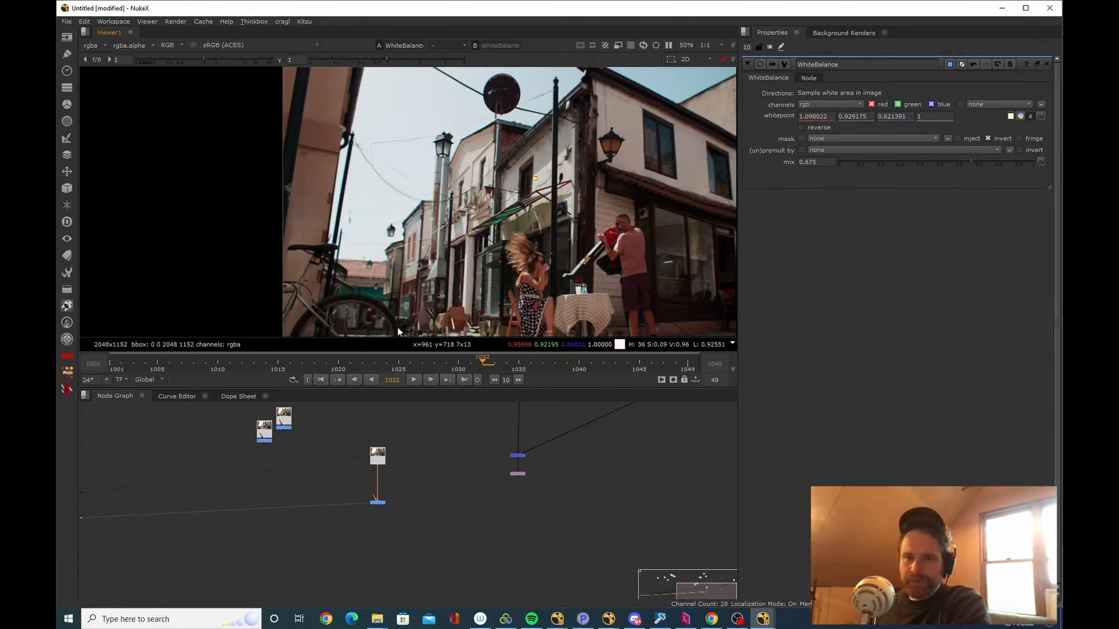
# Add a Keyer below the WhiteBalance node, view its alpha, and invert the luminance key.
pyautogui.press('Tab')
pyautogui.write('keyer')
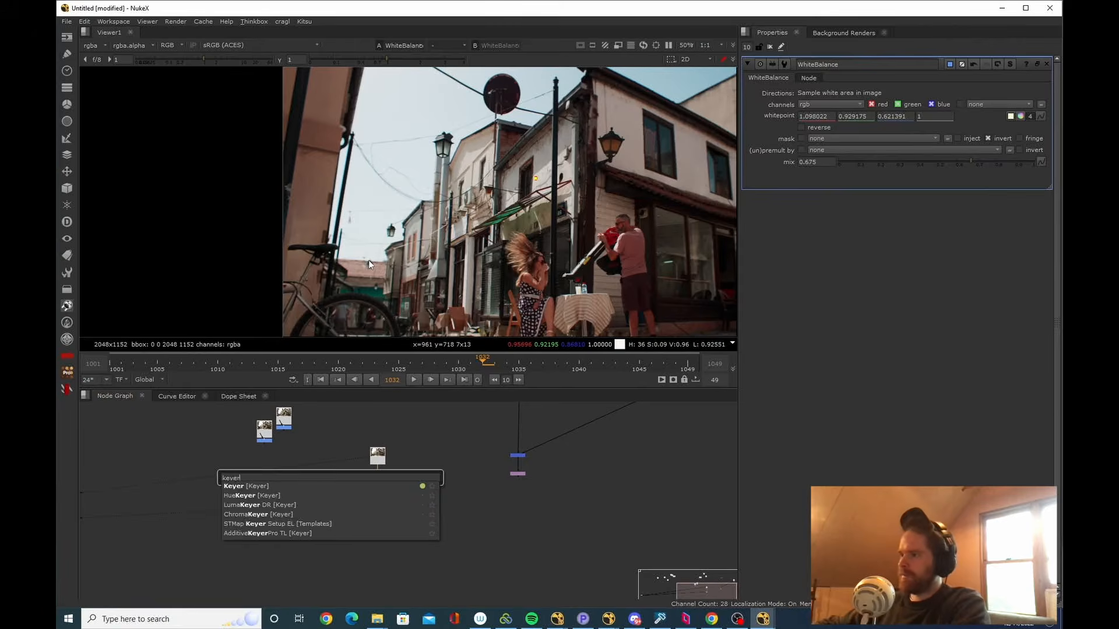
pyautogui.press('Return')
pyautogui.press('a')
pyautogui.scroll(-3, 417, 263)
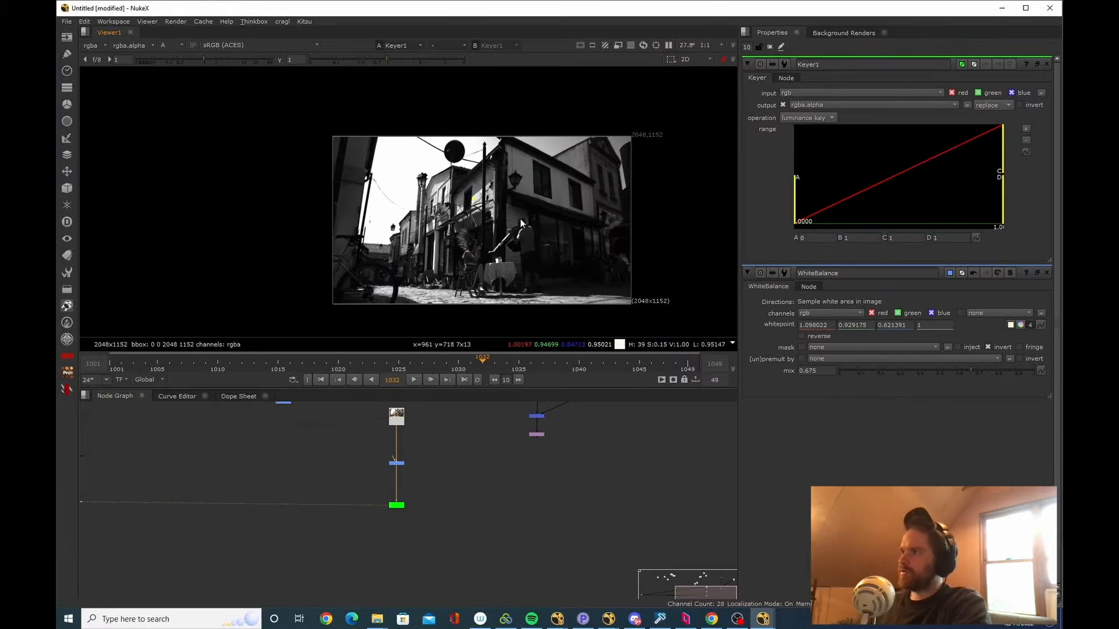
pyautogui.moveTo(491, 185); pyautogui.dragTo(454, 189)
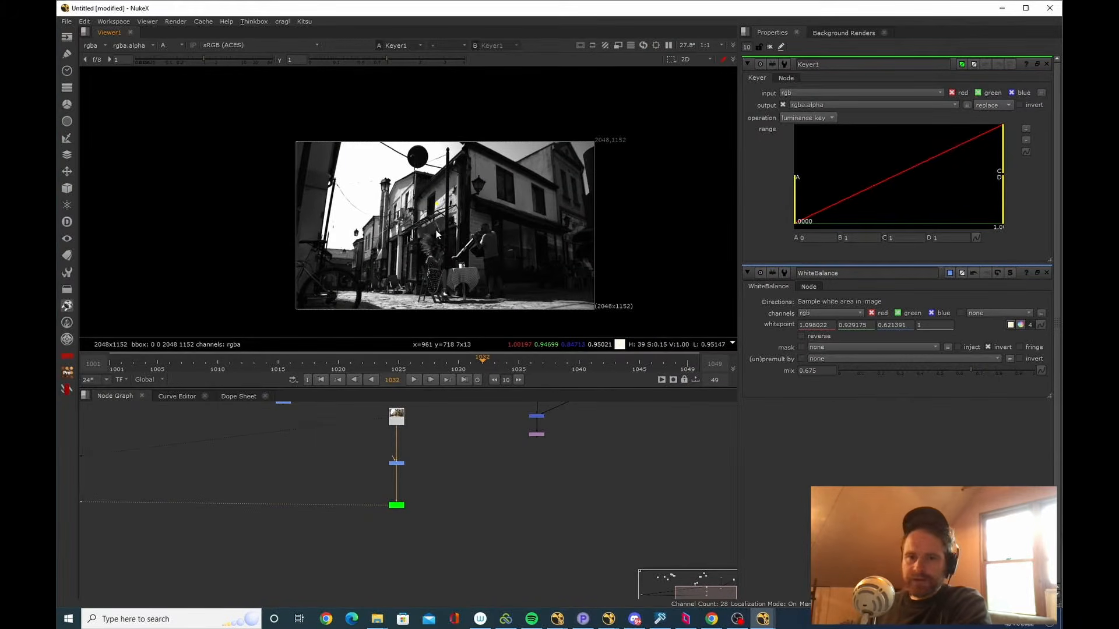
pyautogui.click(1019, 105)
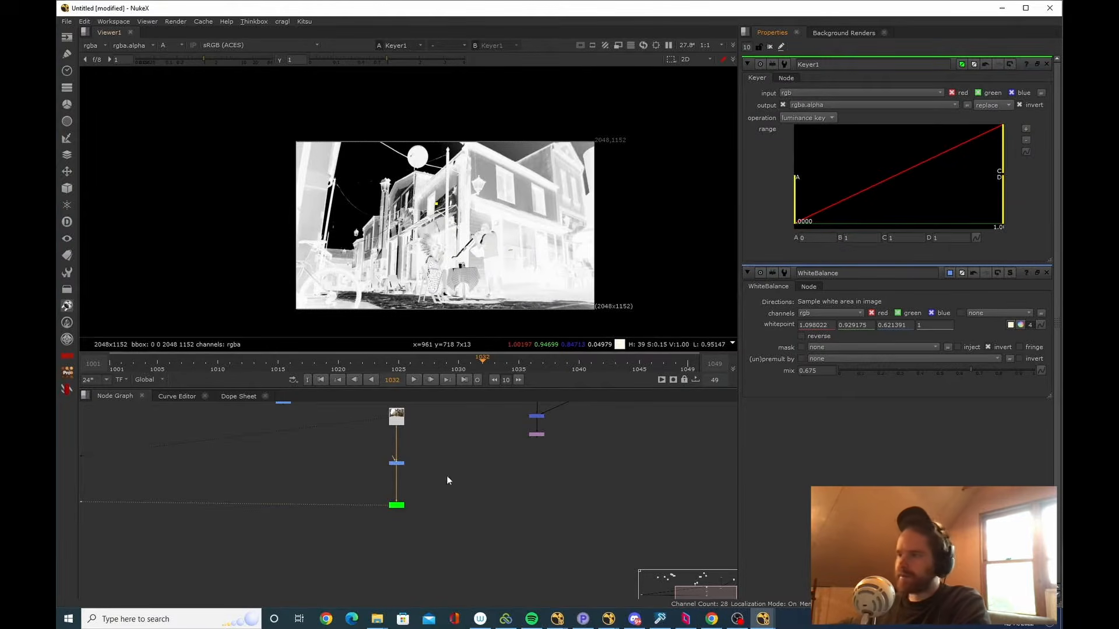
# Raise the Keyer range's A point to about 0.675 and check the sky matte's edges up close.
pyautogui.moveTo(448, 476); pyautogui.dragTo(447, 473)
pyautogui.click(396, 504)
pyautogui.moveTo(793, 188); pyautogui.dragTo(967, 194)
pyautogui.scroll(6, 484, 204)
pyautogui.scroll(9, 391, 148)
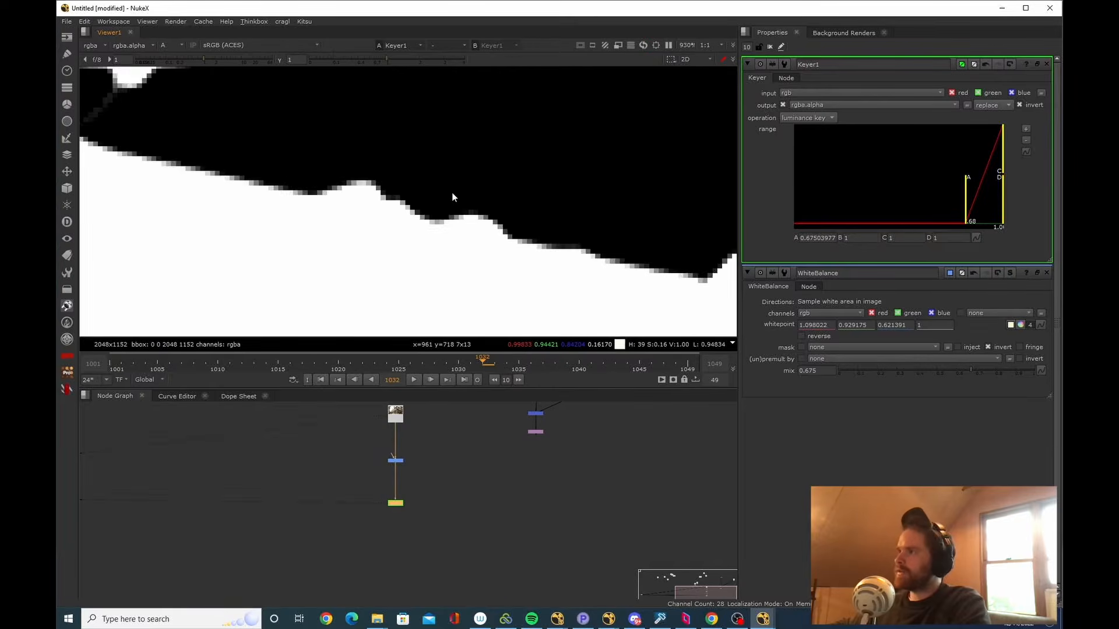
pyautogui.scroll(-8, 437, 189)
pyautogui.moveTo(382, 271); pyautogui.dragTo(422, 214)
pyautogui.scroll(-7, 424, 216)
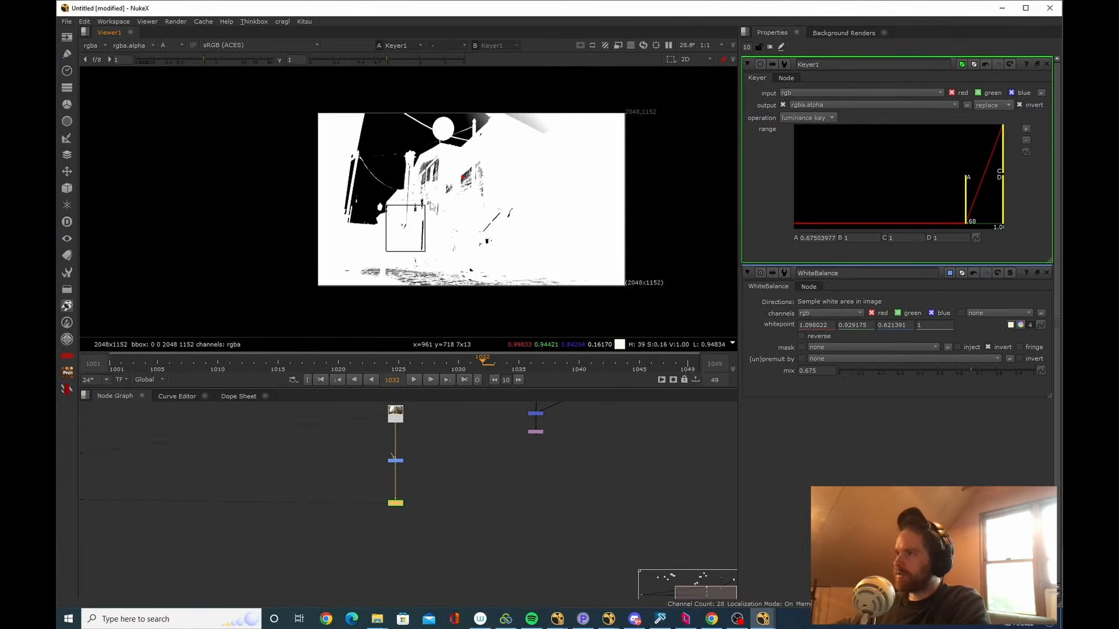
# Close the open properties, add a Roto node below the Keyer, and switch its shape tool to B-spline.
pyautogui.hotkey('ctrl', 'shift', 'a')
pyautogui.middleClick(417, 503)
pyautogui.scroll(3, 537, 589)
pyautogui.moveTo(538, 588); pyautogui.dragTo(426, 553)
pyautogui.press('o')
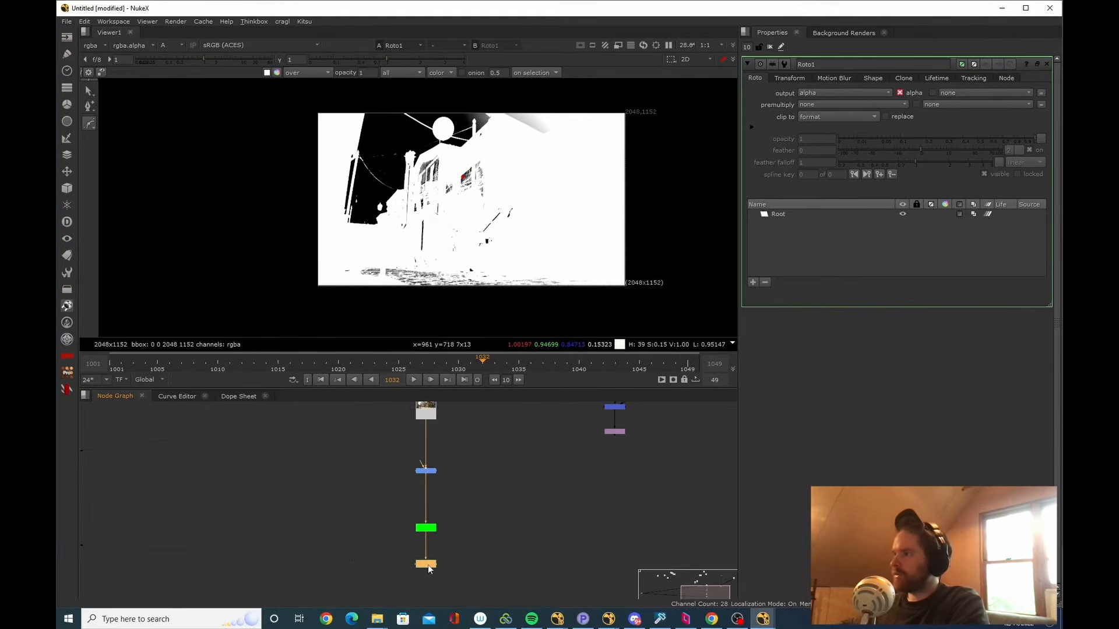
pyautogui.press('v')
pyautogui.press('v')
# Start a B-spline outside the frame's lower and right sides and continue it along the rooflines to the chimney.
pyautogui.moveTo(295, 276); pyautogui.dragTo(298, 232)
pyautogui.click(282, 245)
pyautogui.click(310, 312)
pyautogui.click(654, 331)
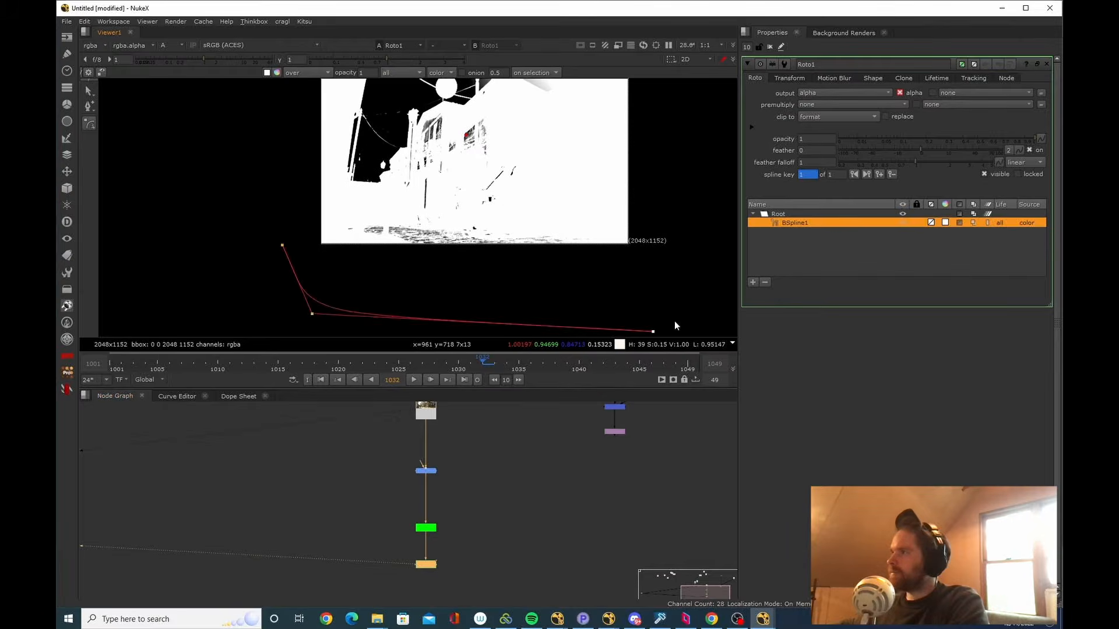
pyautogui.moveTo(721, 185); pyautogui.dragTo(682, 277)
pyautogui.click(714, 245)
pyautogui.click(719, 163)
pyautogui.scroll(10, 304, 191)
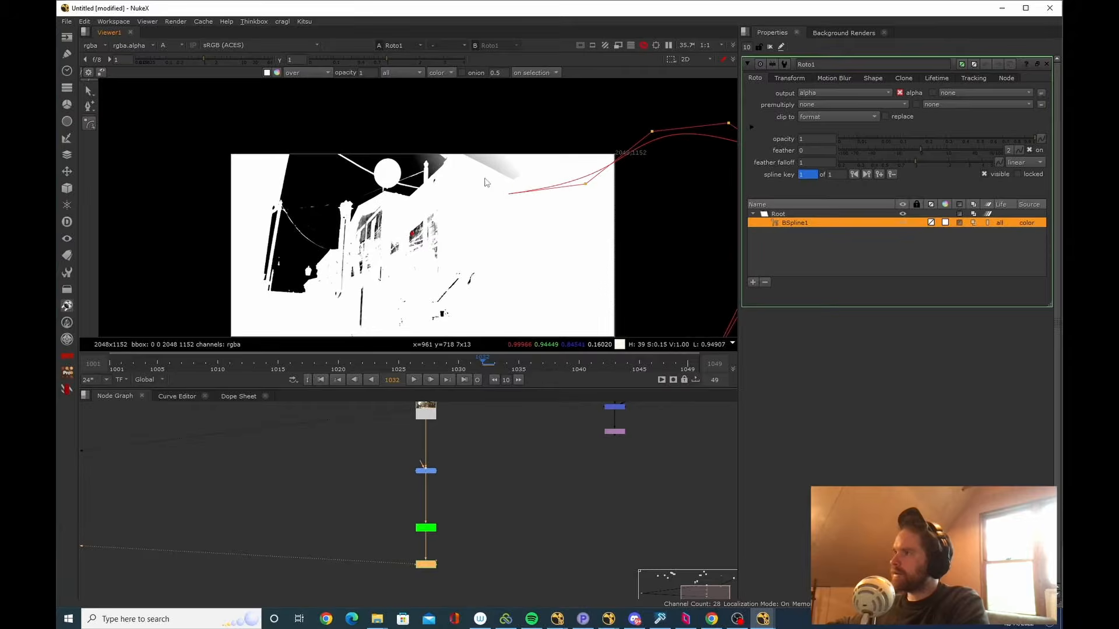
pyautogui.scroll(-5, 347, 111)
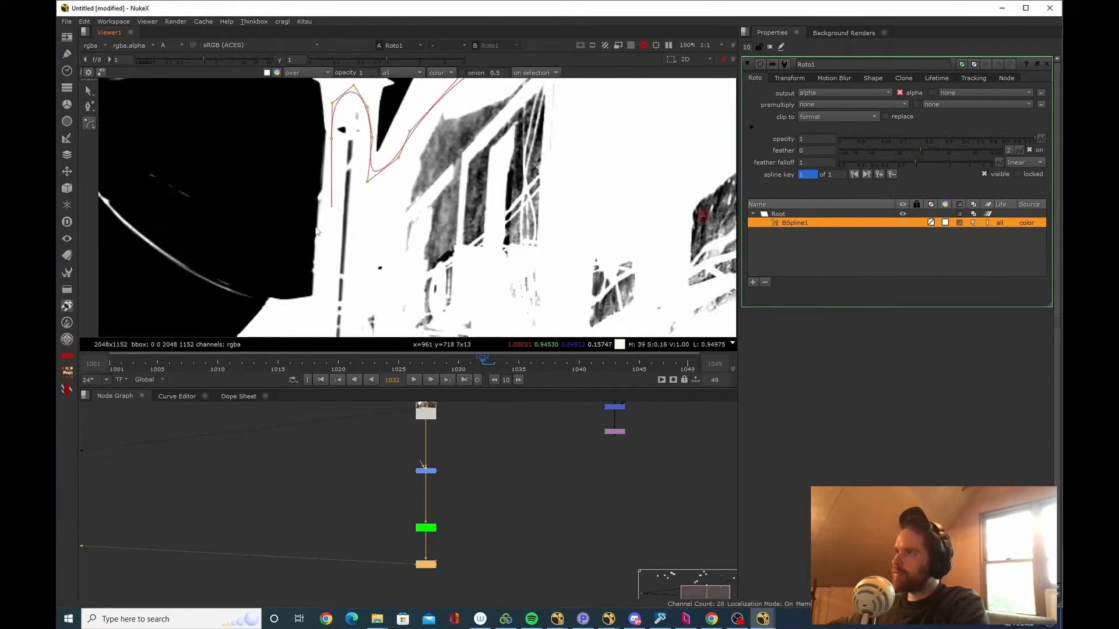
# Continue the B-spline down the building edges and below the sky, and close it around the frame's left side.
pyautogui.rightClick(93, 124)
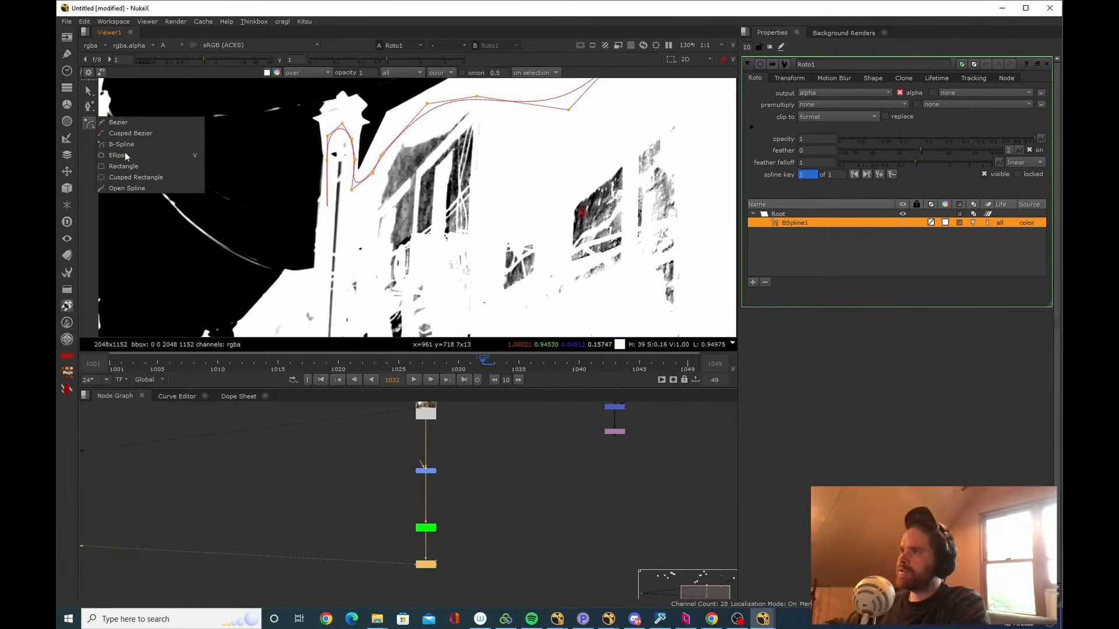
pyautogui.click(111, 144)
pyautogui.scroll(2, 393, 206)
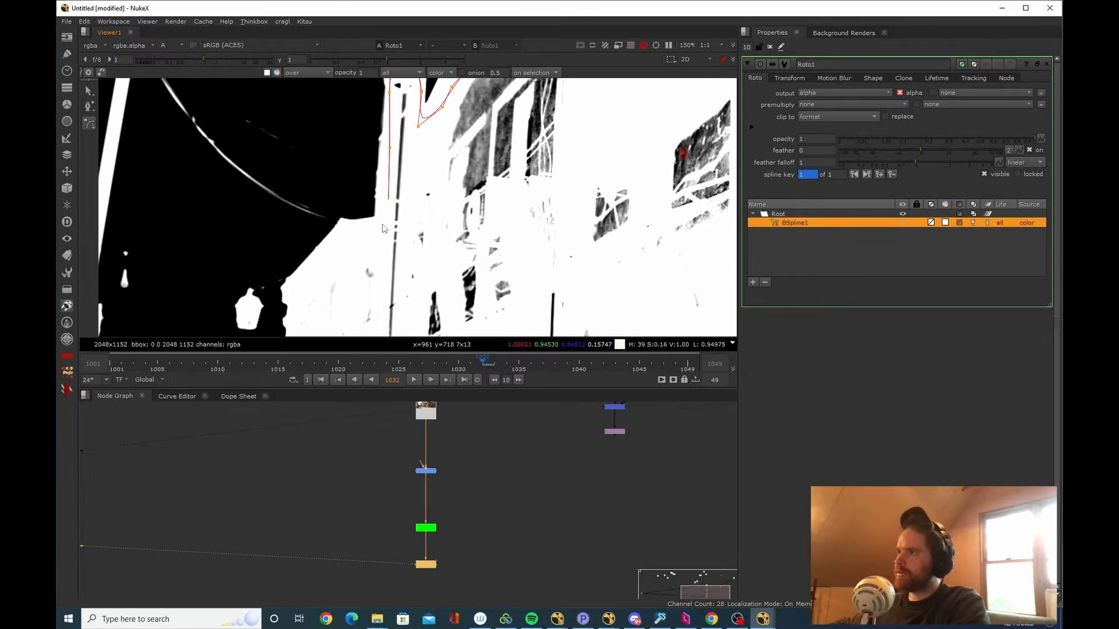
pyautogui.scroll(-6, 324, 260)
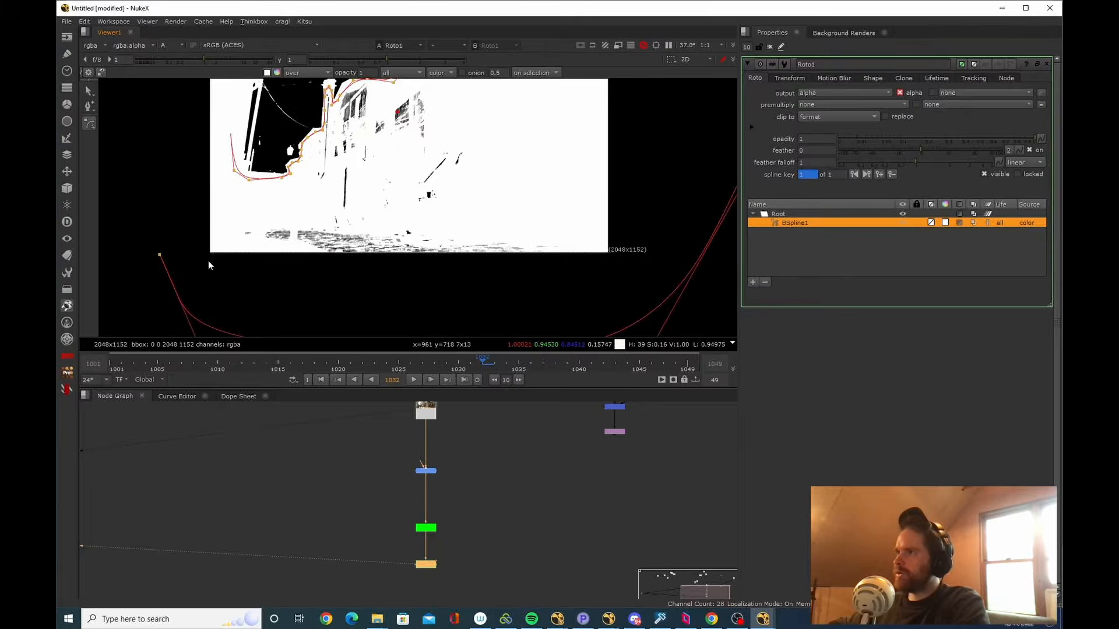
pyautogui.click(158, 148)
pyautogui.moveTo(161, 239); pyautogui.dragTo(216, 145)
pyautogui.click(185, 191)
pyautogui.click(190, 235)
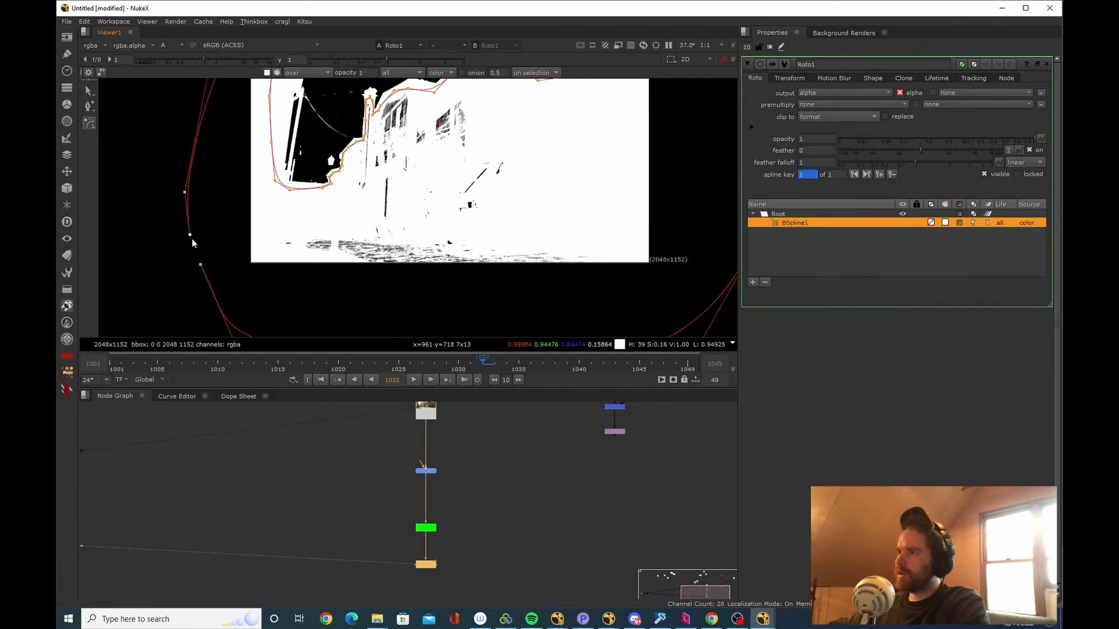
pyautogui.click(202, 266)
# Feather the B-spline slightly outward and check its edge along the chimney, rooflines and round sign.
pyautogui.scroll(3, 499, 196)
pyautogui.scroll(3, 458, 166)
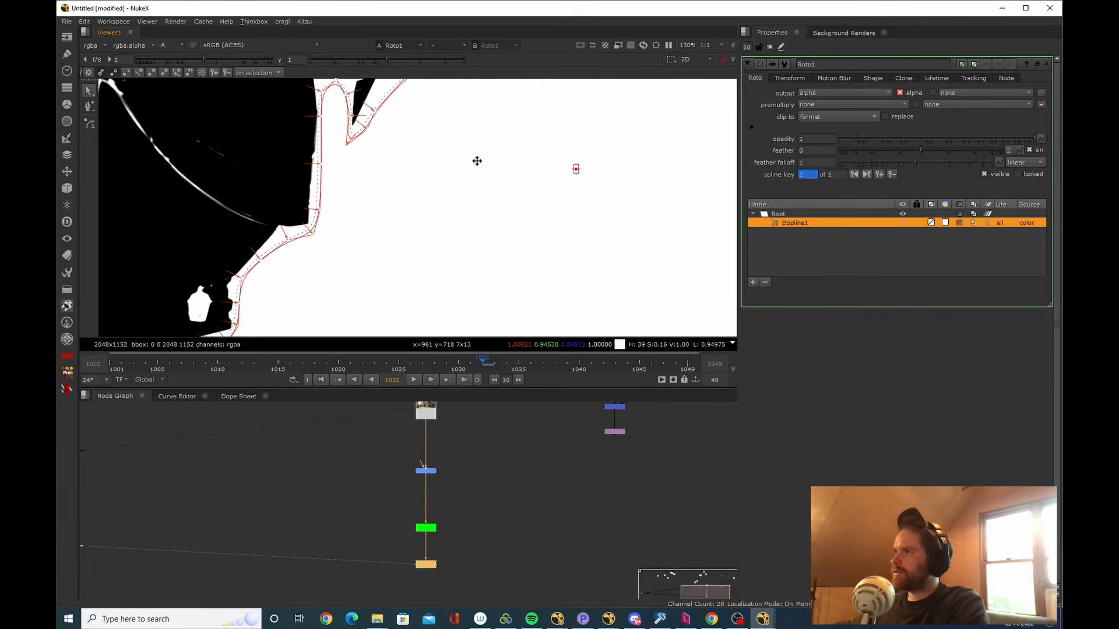
pyautogui.scroll(-2, 471, 213)
pyautogui.moveTo(470, 214); pyautogui.dragTo(371, 280)
pyautogui.scroll(-1, 398, 288)
pyautogui.scroll(3, 305, 245)
pyautogui.moveTo(305, 244); pyautogui.dragTo(342, 227)
pyautogui.scroll(-2, 387, 309)
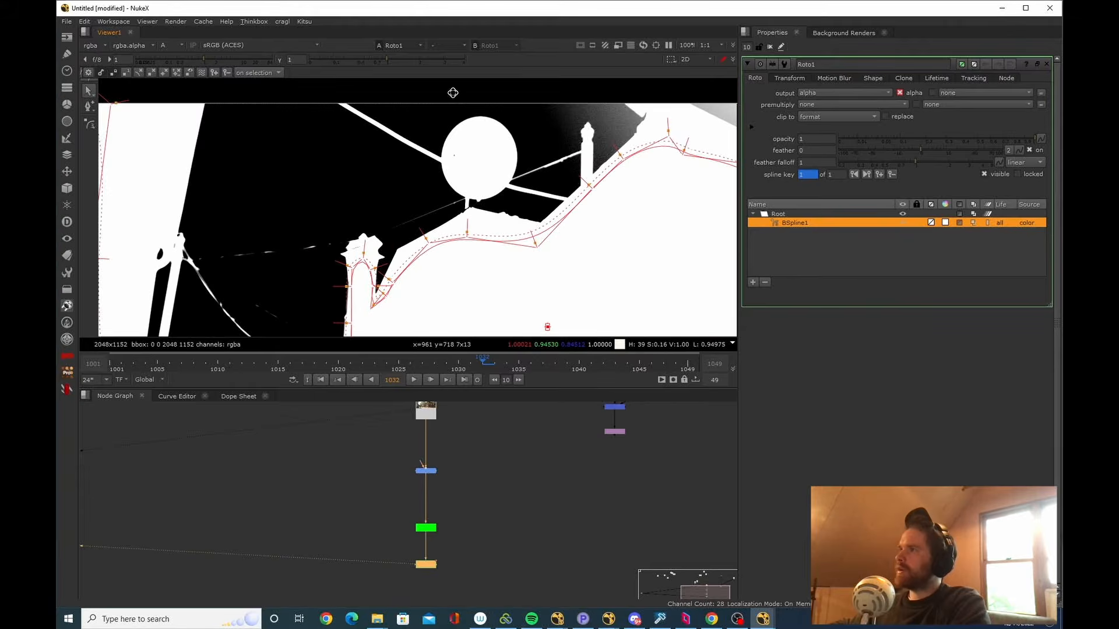
pyautogui.moveTo(453, 93); pyautogui.dragTo(454, 94)
pyautogui.moveTo(314, 326); pyautogui.dragTo(482, 264)
pyautogui.scroll(4, 482, 265)
pyautogui.moveTo(629, 99); pyautogui.dragTo(489, 238)
pyautogui.scroll(-7, 476, 222)
pyautogui.moveTo(610, 250); pyautogui.dragTo(498, 229)
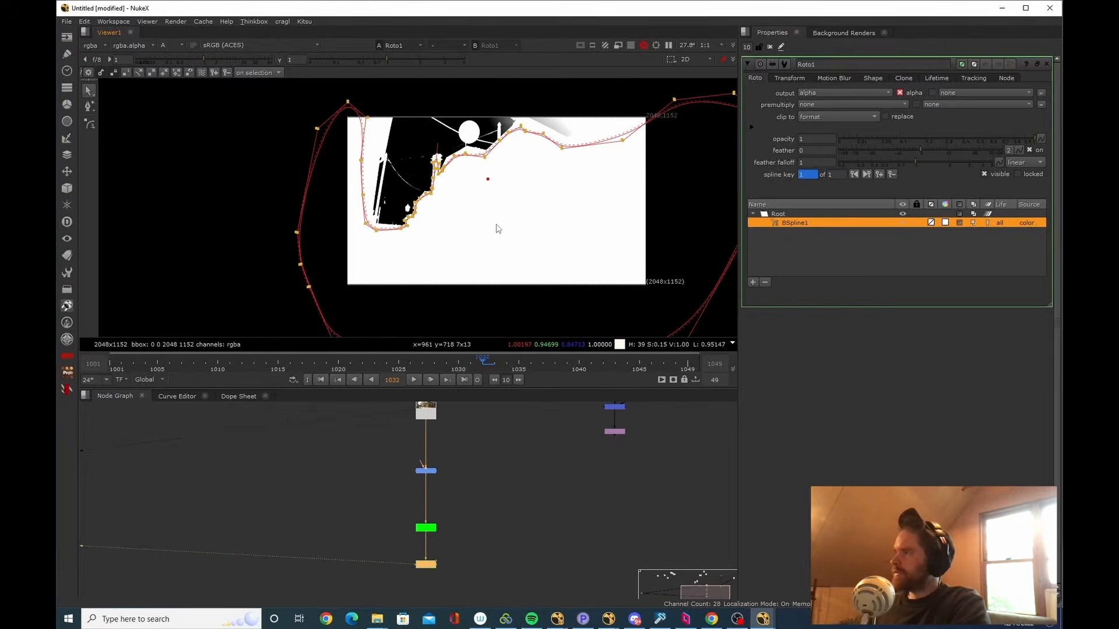
# Close the Roto properties and compare the street plate's colour image with its combined alpha matte.
pyautogui.click(770, 47)
pyautogui.click(442, 590)
pyautogui.moveTo(443, 589); pyautogui.dragTo(448, 557)
pyautogui.click(385, 511)
pyautogui.moveTo(402, 265); pyautogui.dragTo(360, 268)
pyautogui.press('a')
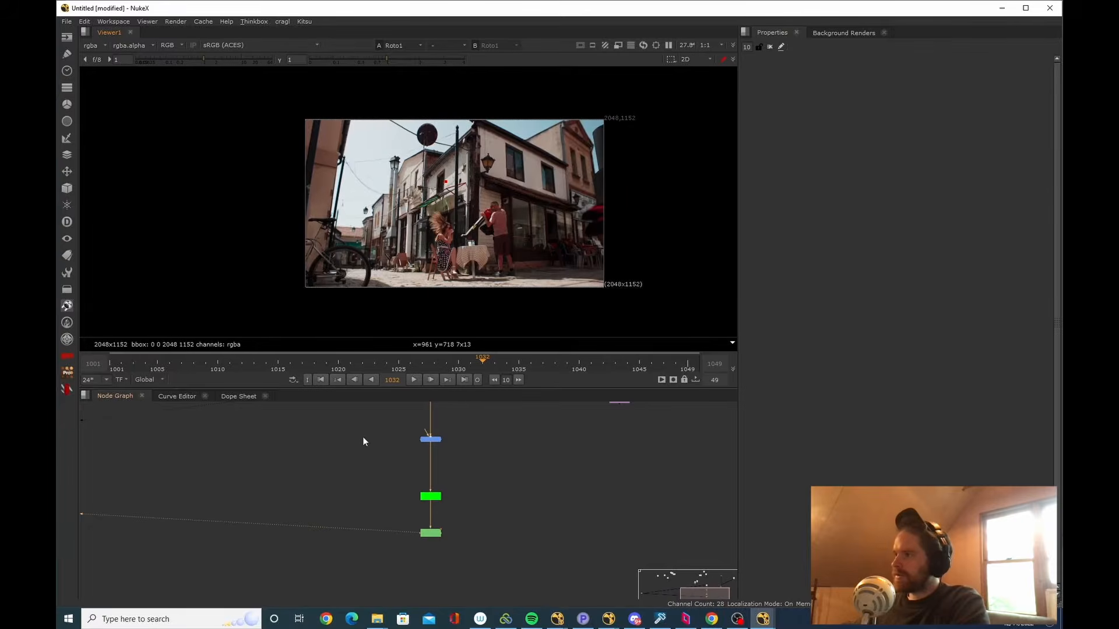
pyautogui.scroll(3, 385, 243)
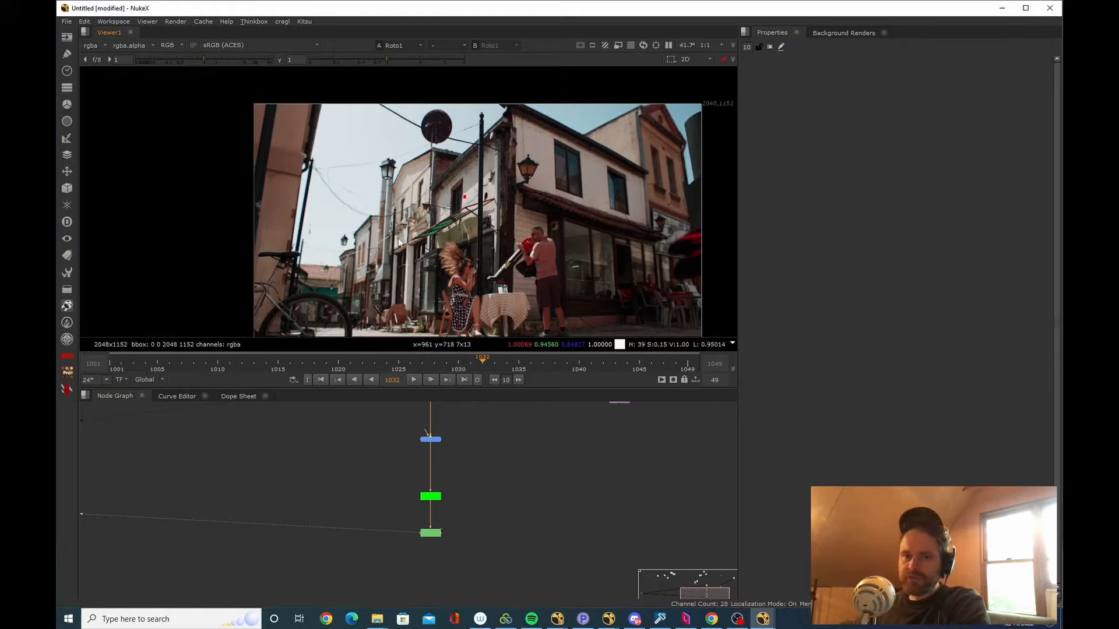
pyautogui.scroll(-3, 383, 238)
pyautogui.press('a')
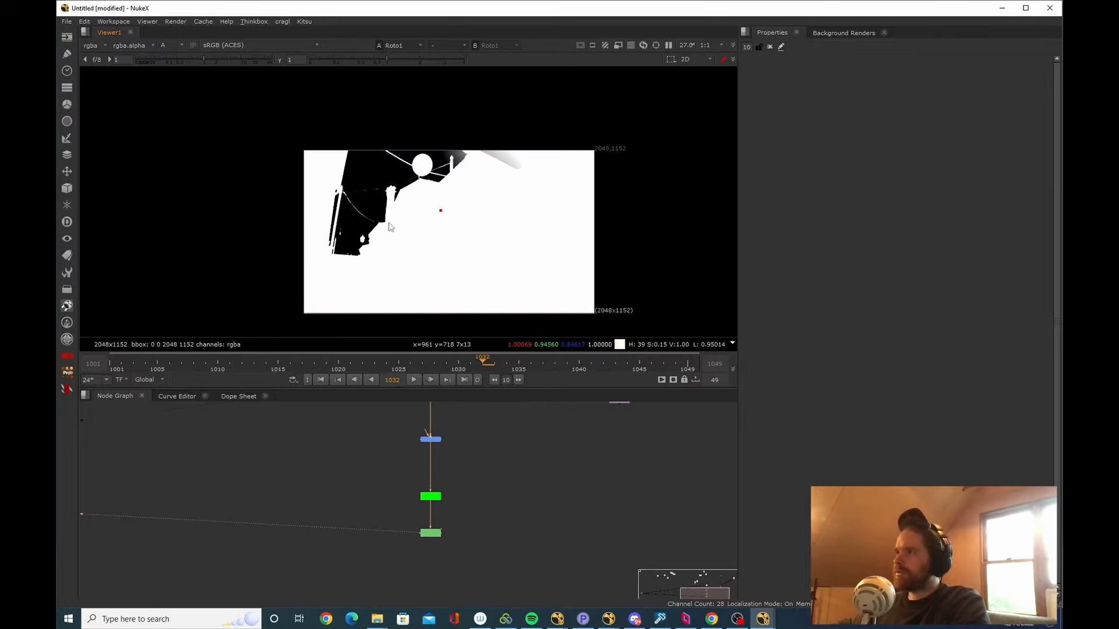
pyautogui.press('a')
# Add a Premult node after the Roto node and space it out below the Roto in the node tree.
pyautogui.click(430, 533)
pyautogui.press('Tab')
pyautogui.write('p')
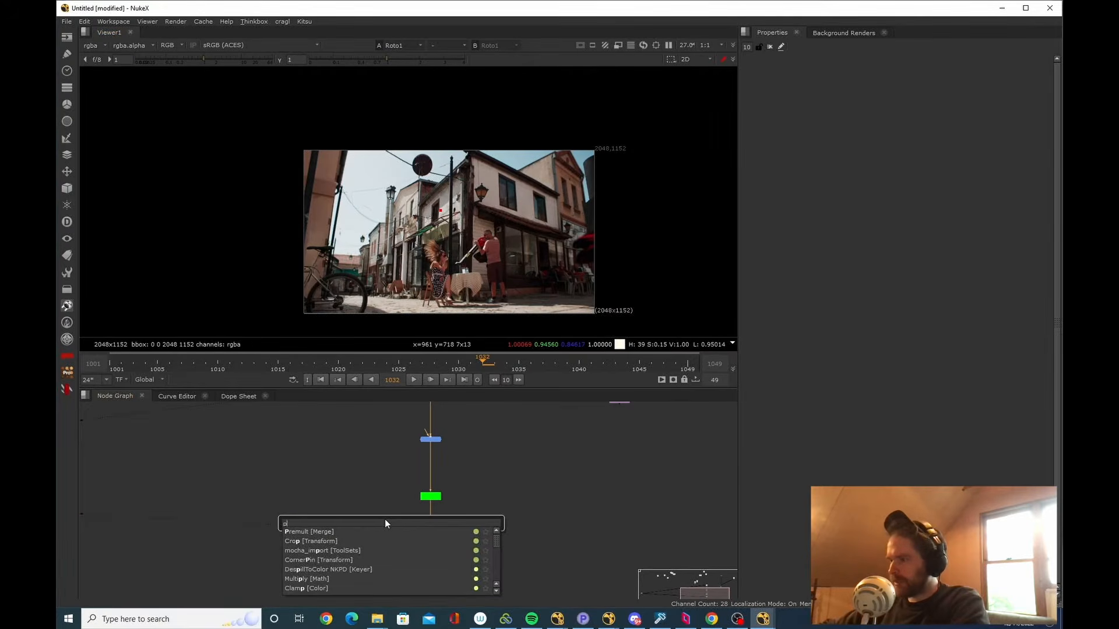
pyautogui.press('BackSpace')
pyautogui.write('p')
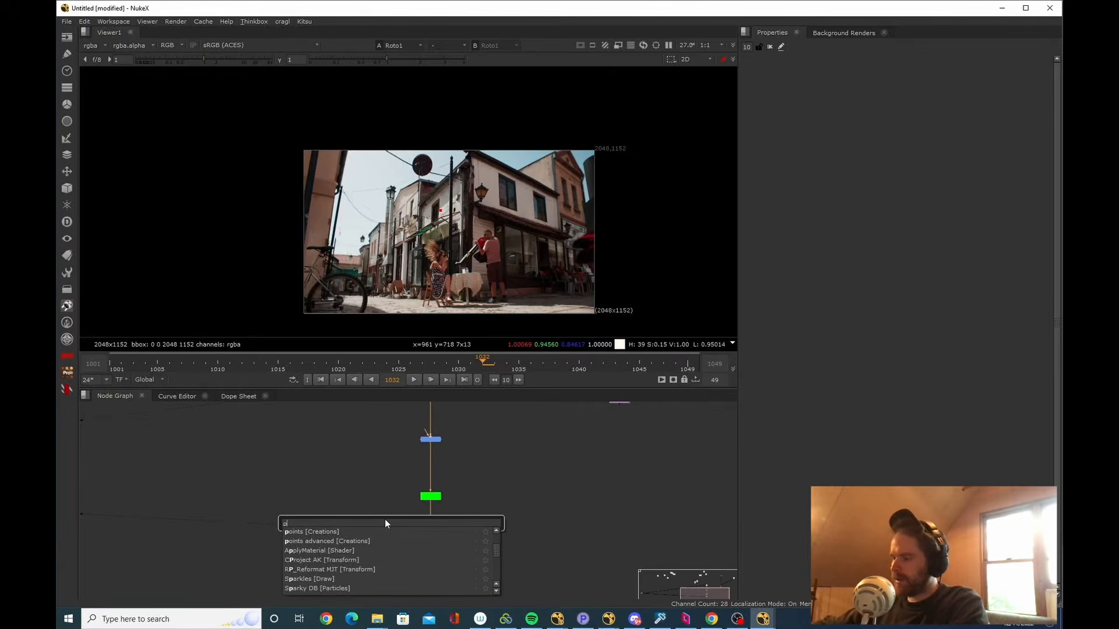
pyautogui.write('remult [Merge')
pyautogui.press('Return')
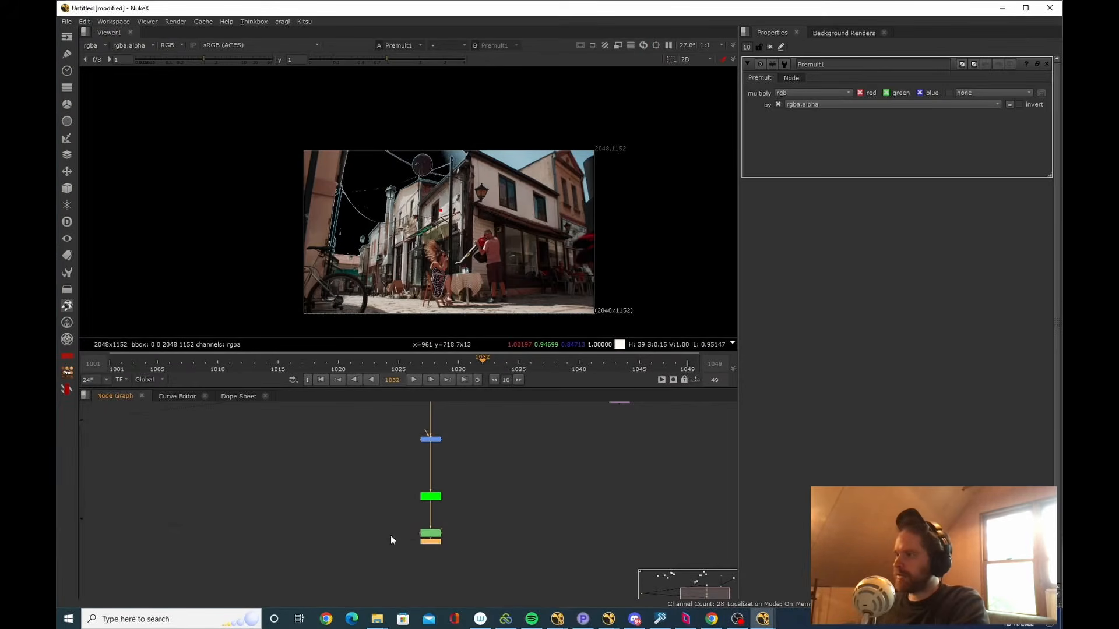
pyautogui.scroll(3, 432, 537)
pyautogui.moveTo(430, 541); pyautogui.dragTo(430, 583)
# Compare the Roto's alpha matte around the wires, lamps and rooflines with the Premult node's colour output.
pyautogui.click(244, 461)
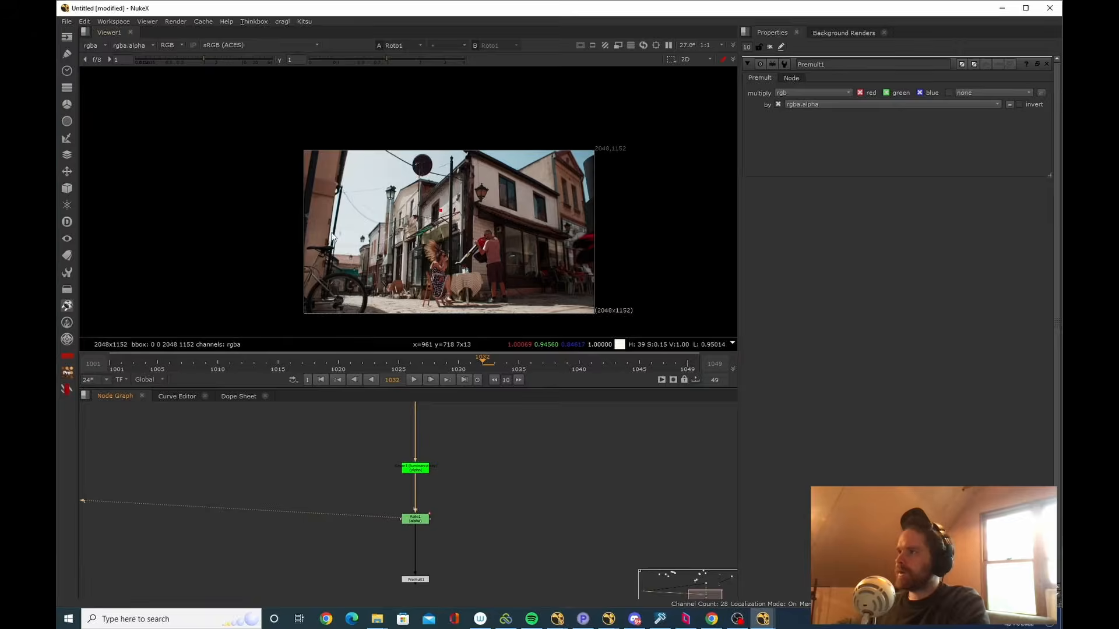
pyautogui.press('a')
pyautogui.scroll(4, 370, 201)
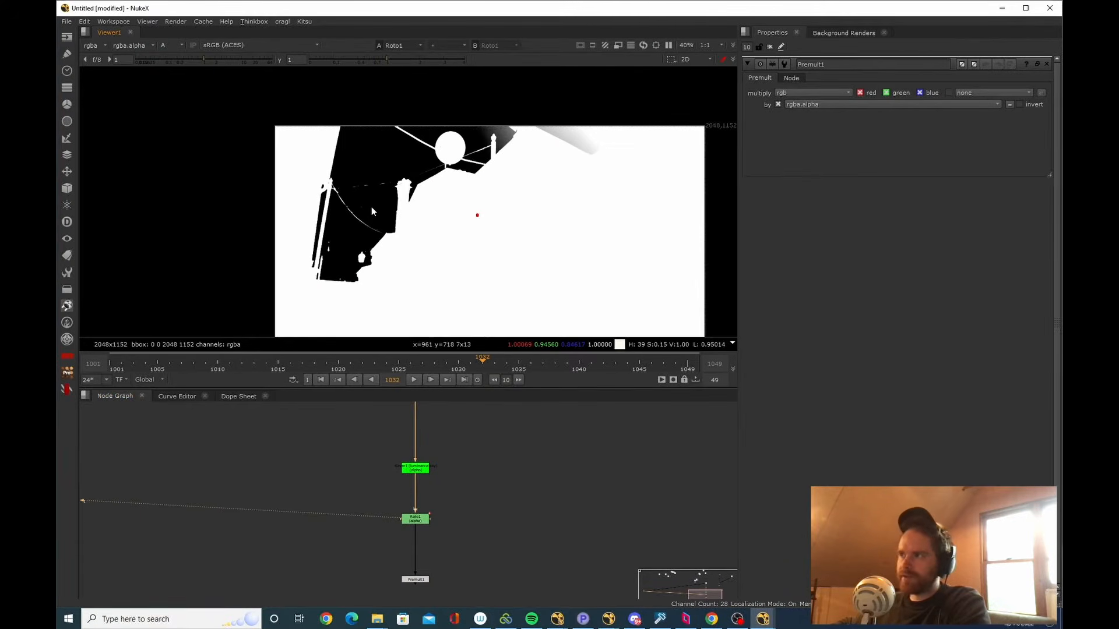
pyautogui.scroll(5, 372, 208)
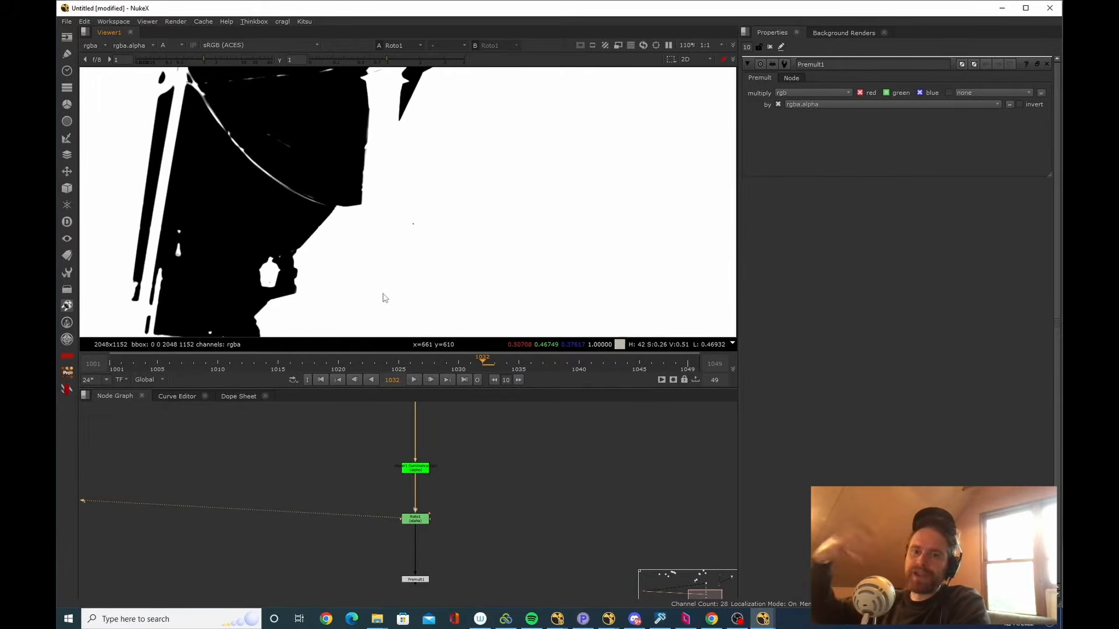
pyautogui.click(415, 579)
pyautogui.press('1')
pyautogui.moveTo(358, 548); pyautogui.dragTo(354, 504)
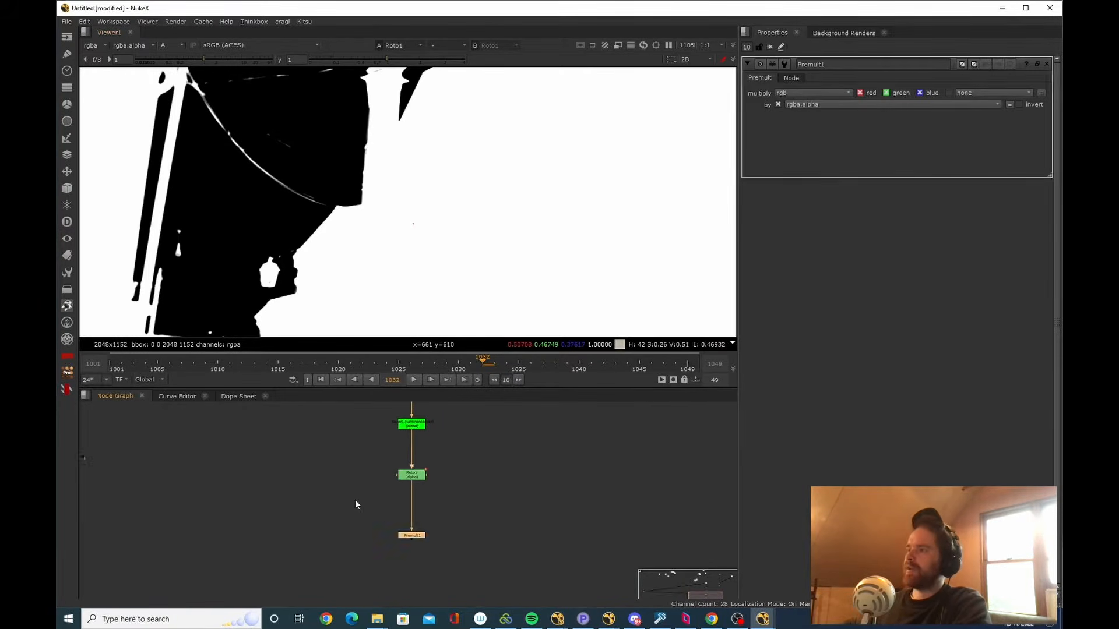
pyautogui.click(354, 505)
pyautogui.scroll(-1, 354, 505)
pyautogui.scroll(-5, 438, 233)
pyautogui.press('a')
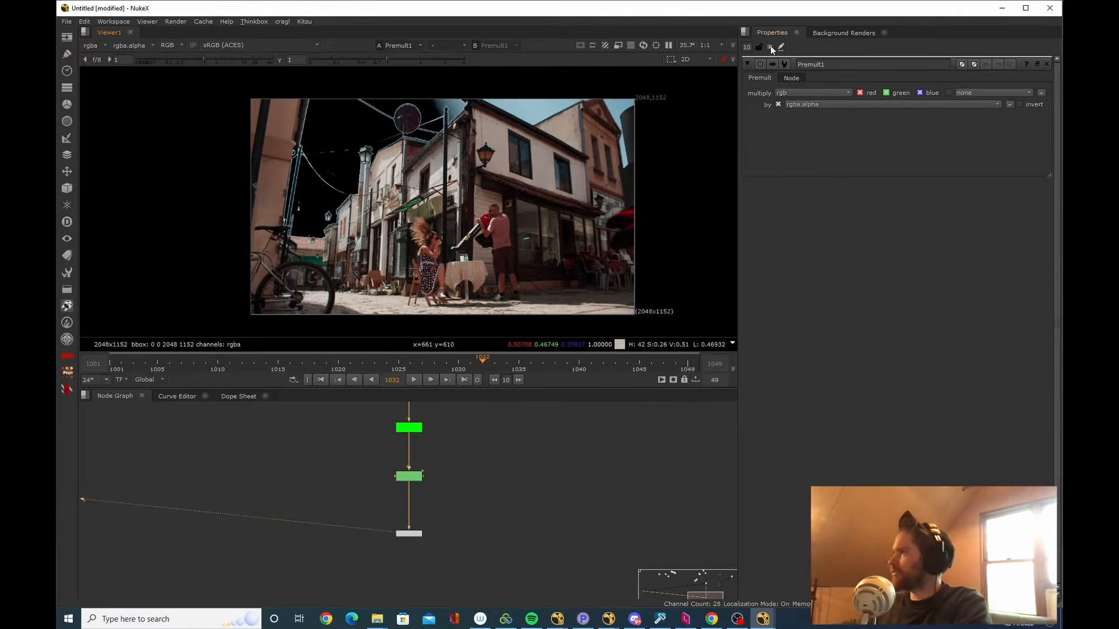
# Close the Premult properties and examine the premultiplied plate's sky area around the corner building and the frame's upper right.
pyautogui.click(769, 46)
pyautogui.moveTo(587, 281); pyautogui.dragTo(480, 229)
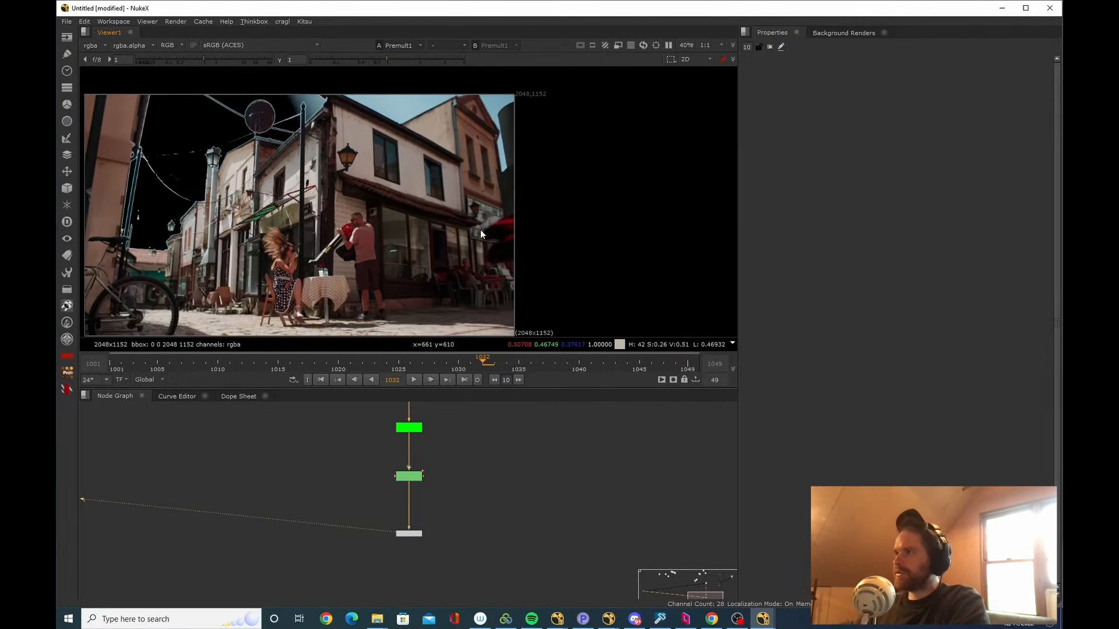
pyautogui.scroll(-2, 474, 233)
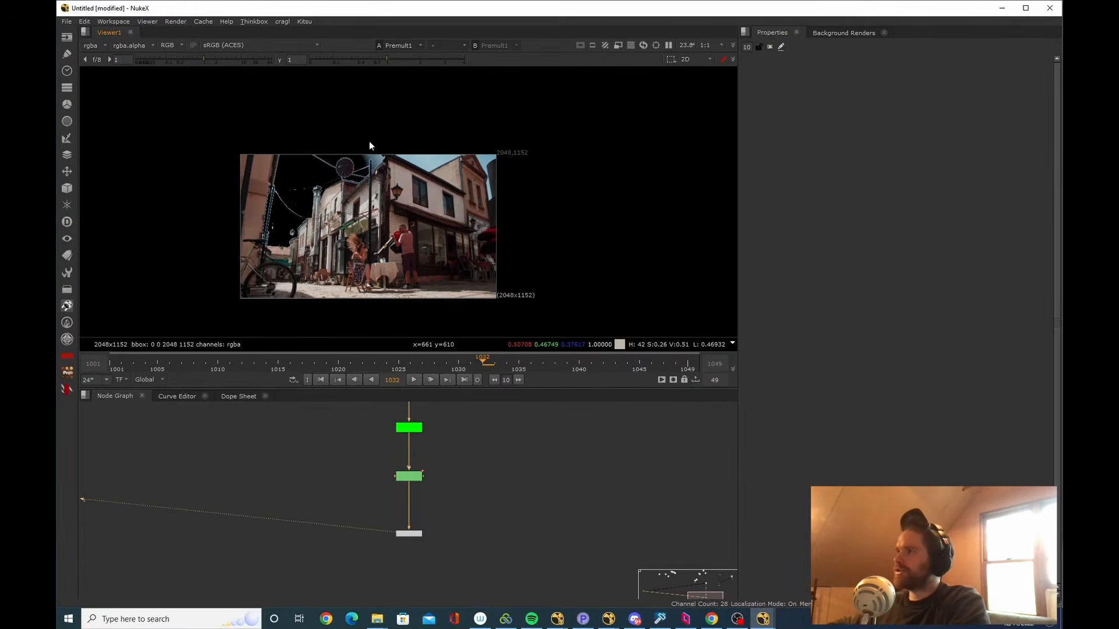
pyautogui.moveTo(357, 134); pyautogui.dragTo(521, 209)
pyautogui.scroll(4, 466, 107)
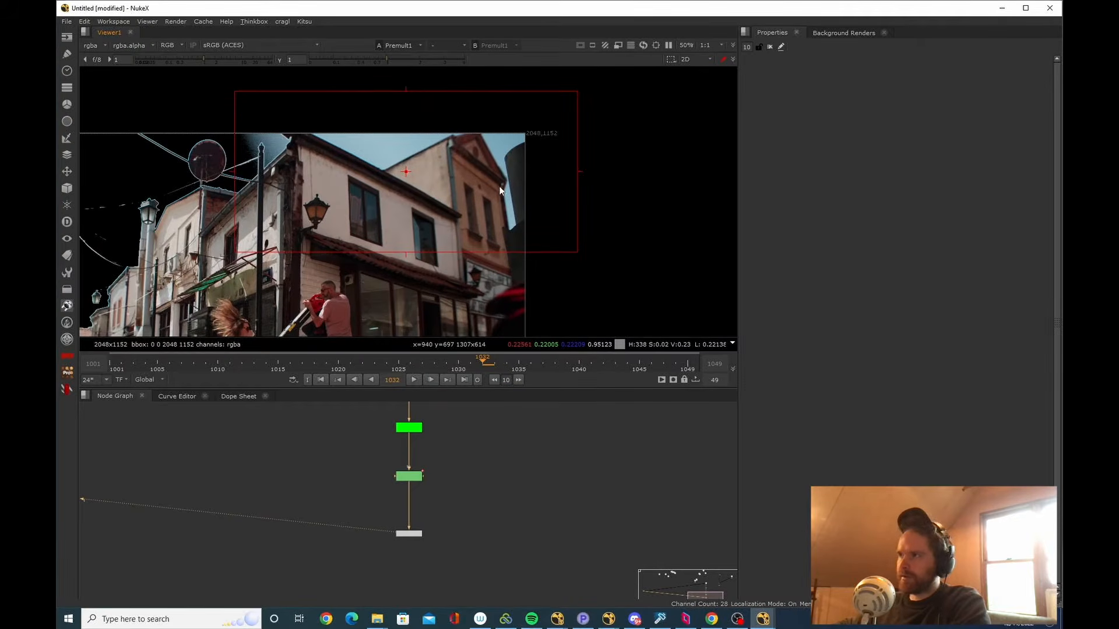
pyautogui.moveTo(514, 184); pyautogui.dragTo(506, 195)
# Add a Merge node placing the premultiplied street plate over the replacement sky, and view the composite.
pyautogui.moveTo(471, 570); pyautogui.dragTo(462, 577)
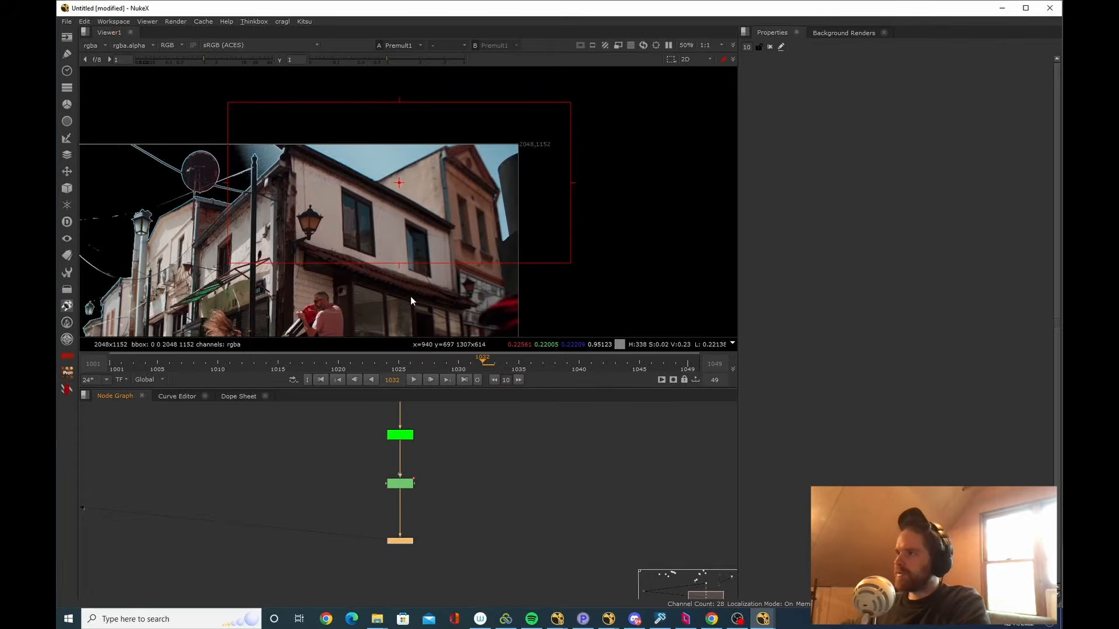
pyautogui.scroll(-3, 414, 297)
pyautogui.moveTo(430, 503); pyautogui.dragTo(354, 579)
pyautogui.scroll(-3, 358, 523)
pyautogui.scroll(3, 414, 571)
pyautogui.click(435, 550)
pyautogui.press('m')
pyautogui.moveTo(418, 549); pyautogui.dragTo(417, 429)
pyautogui.moveTo(446, 592); pyautogui.dragTo(468, 516)
pyautogui.press('1')
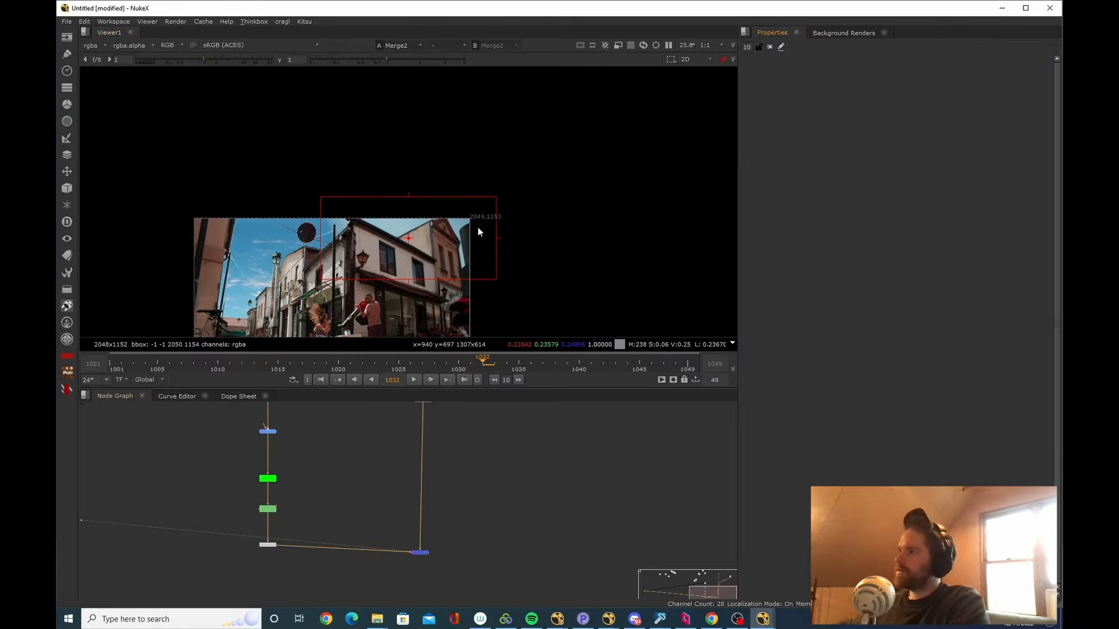
# Examine the replaced sky, the building edges and the overall street composite at several magnifications.
pyautogui.moveTo(478, 228); pyautogui.dragTo(550, 149)
pyautogui.hotkey('shift', 'w')
pyautogui.scroll(-2, 551, 148)
pyautogui.moveTo(405, 196); pyautogui.dragTo(490, 206)
pyautogui.scroll(4, 460, 234)
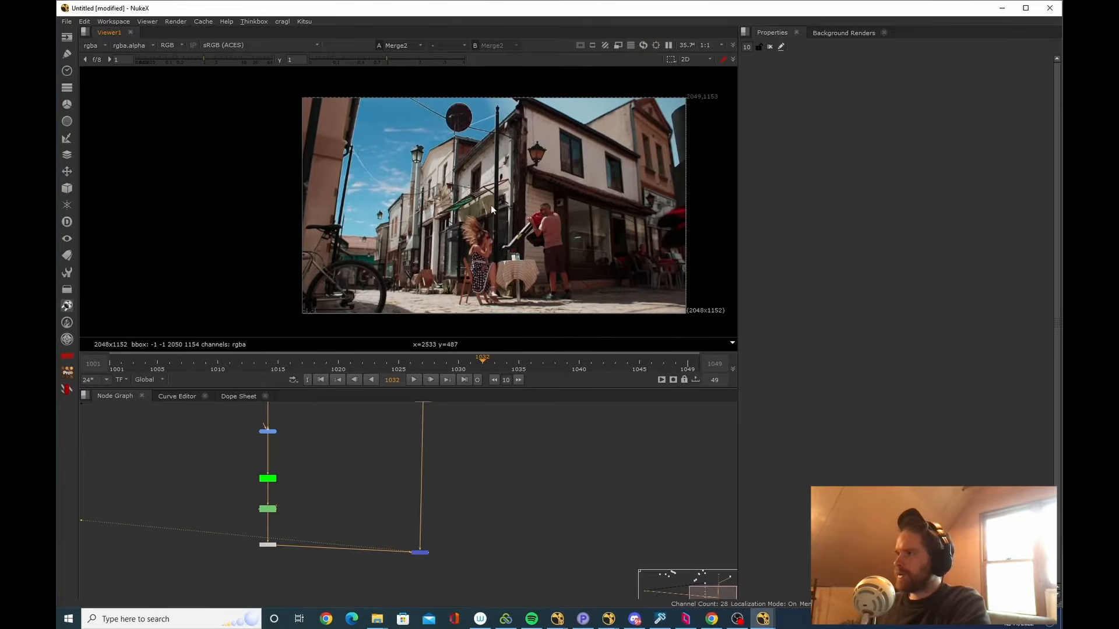
pyautogui.moveTo(446, 241); pyautogui.dragTo(499, 263)
pyautogui.scroll(12, 431, 160)
pyautogui.moveTo(432, 160); pyautogui.dragTo(418, 254)
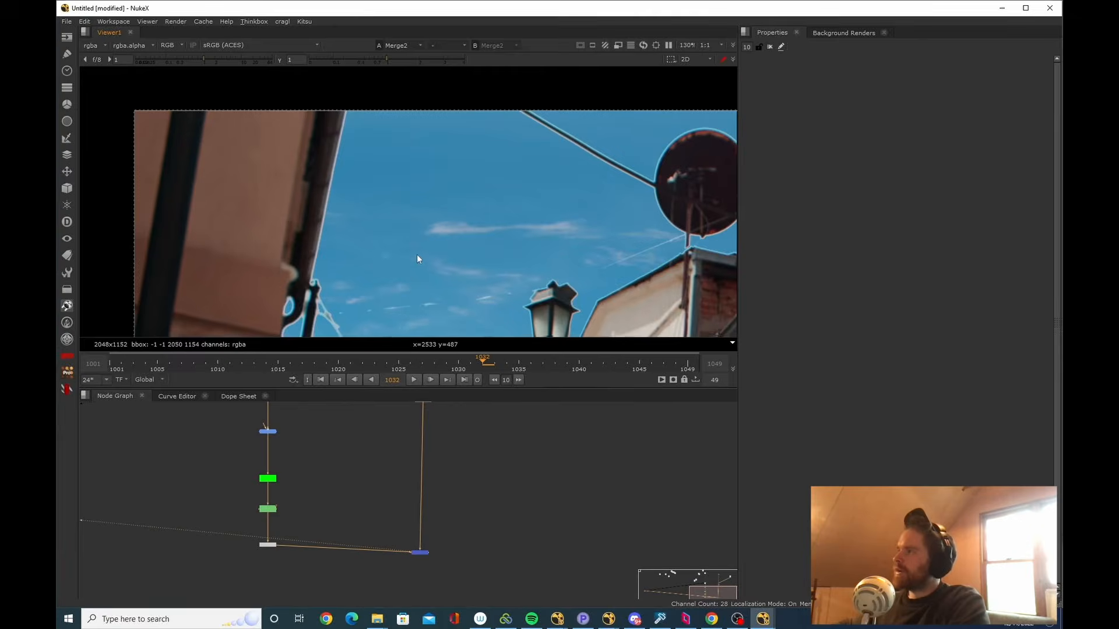
pyautogui.scroll(-5, 361, 240)
pyautogui.scroll(2, 411, 201)
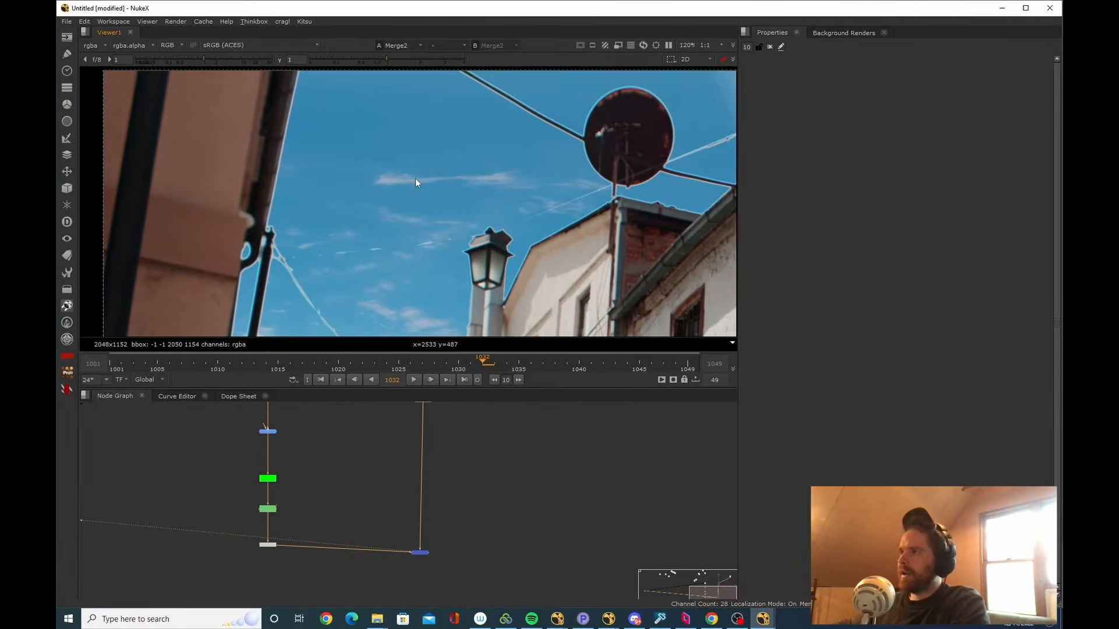
pyautogui.scroll(-5, 407, 187)
pyautogui.scroll(1, 387, 246)
pyautogui.scroll(-2, 427, 246)
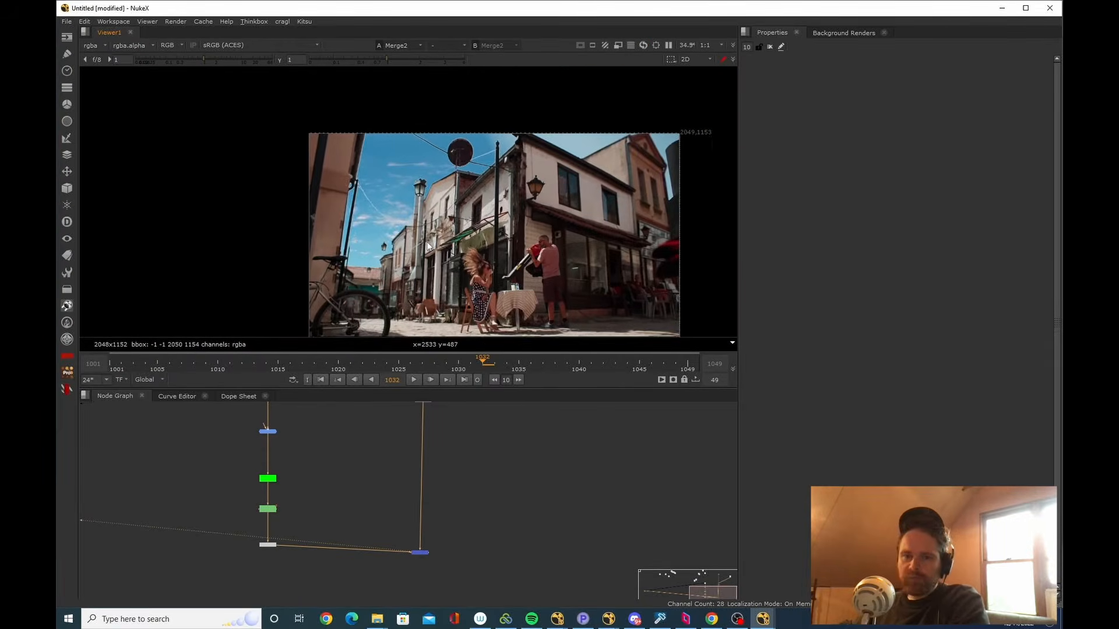
pyautogui.moveTo(427, 246); pyautogui.dragTo(400, 238)
pyautogui.moveTo(423, 289); pyautogui.dragTo(388, 279)
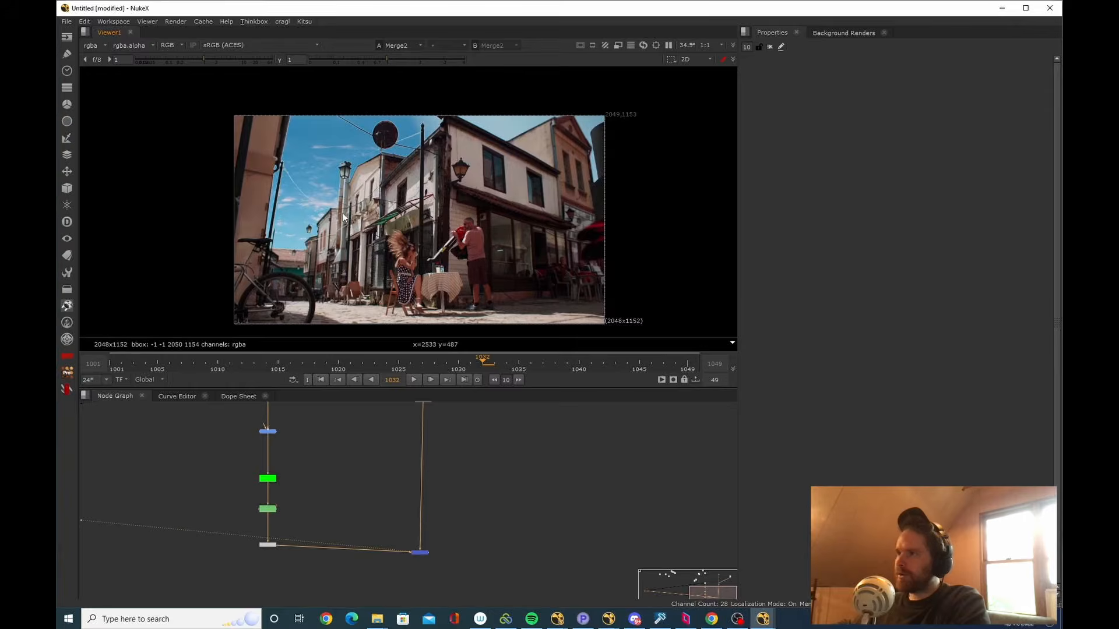
pyautogui.scroll(1, 344, 216)
pyautogui.scroll(-1, 356, 119)
pyautogui.moveTo(356, 119); pyautogui.dragTo(326, 116)
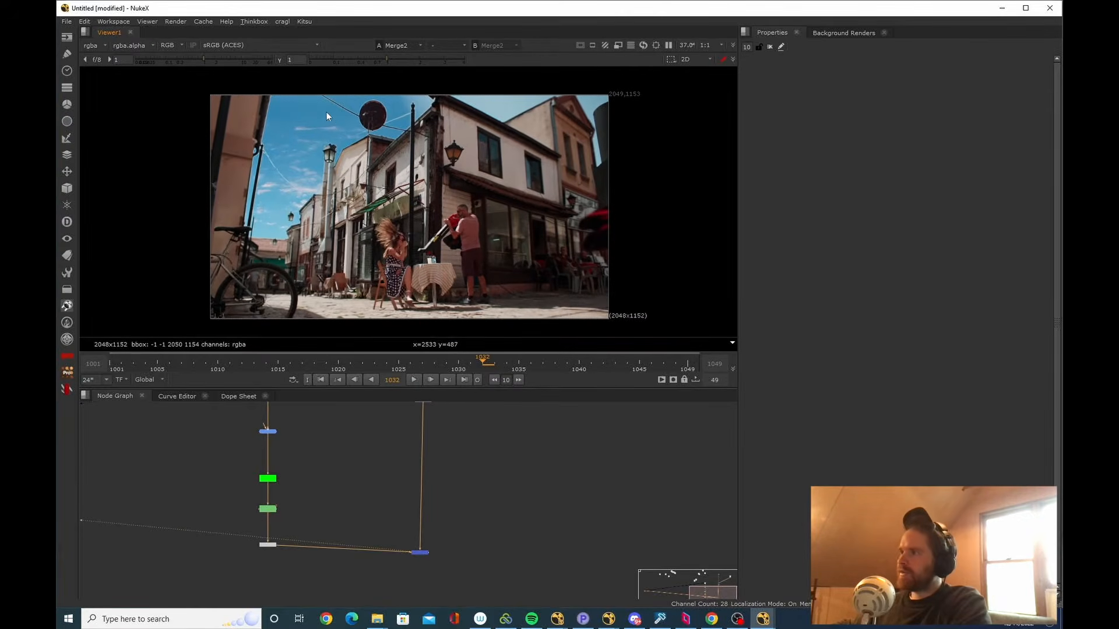
pyautogui.moveTo(351, 189); pyautogui.dragTo(348, 192)
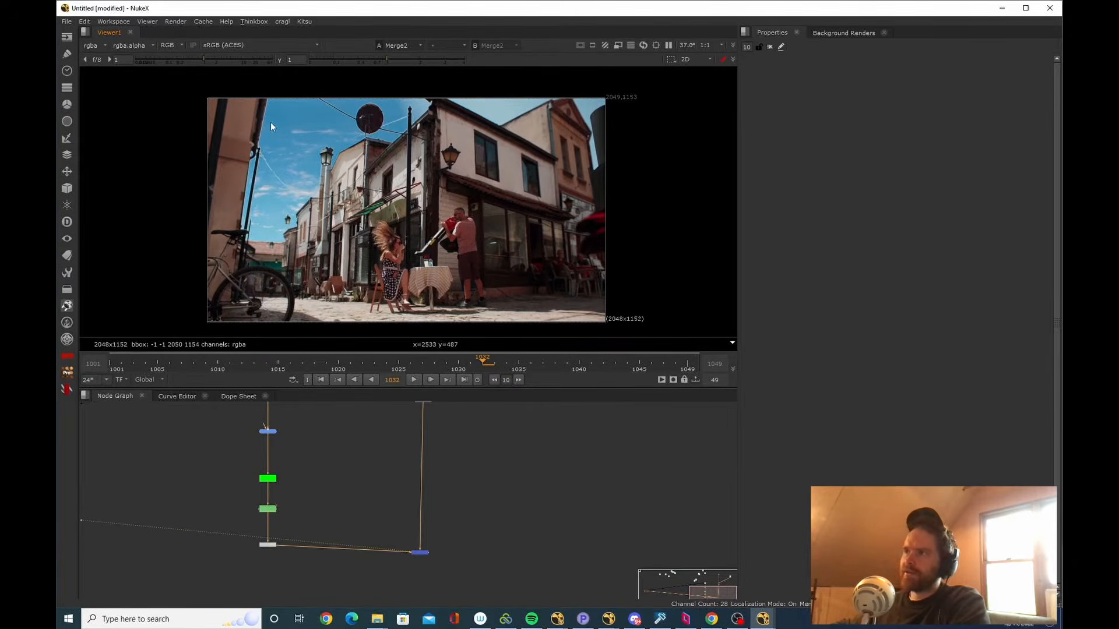
pyautogui.scroll(1, 394, 268)
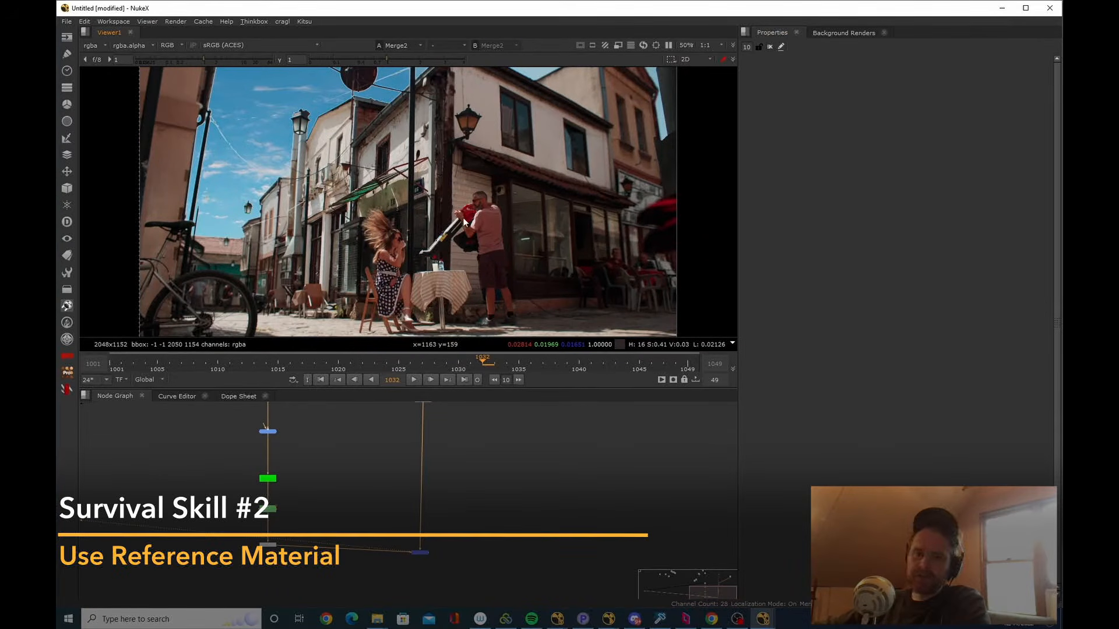
# Switch to Chrome and run an image search for "skopje macedonia" in a new tab.
pyautogui.hotkey('alt', 'Tab')
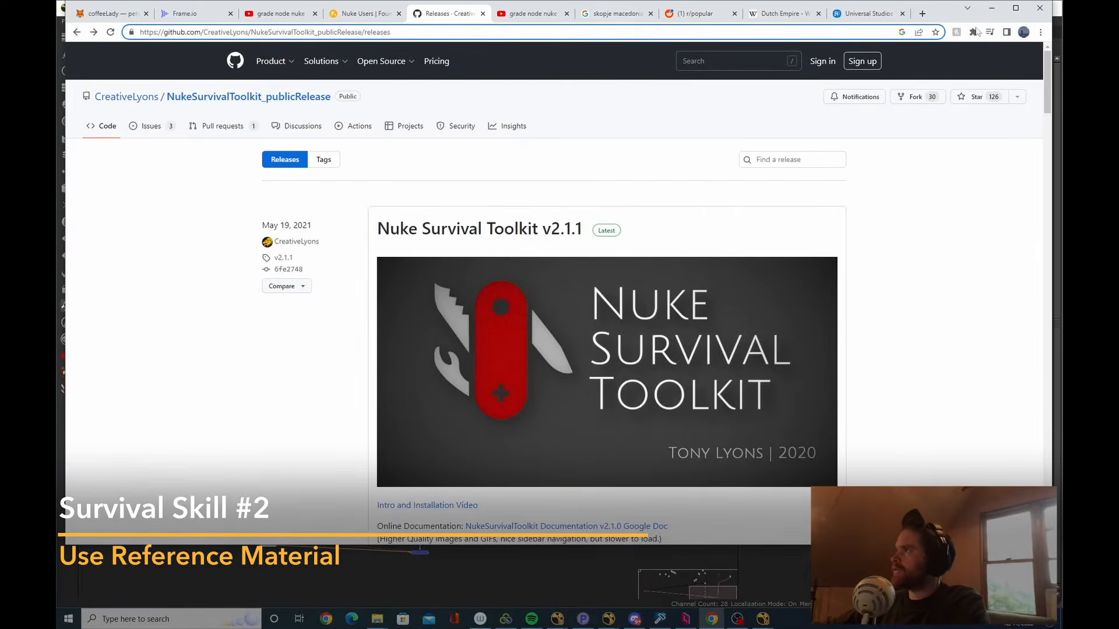
pyautogui.click(922, 16)
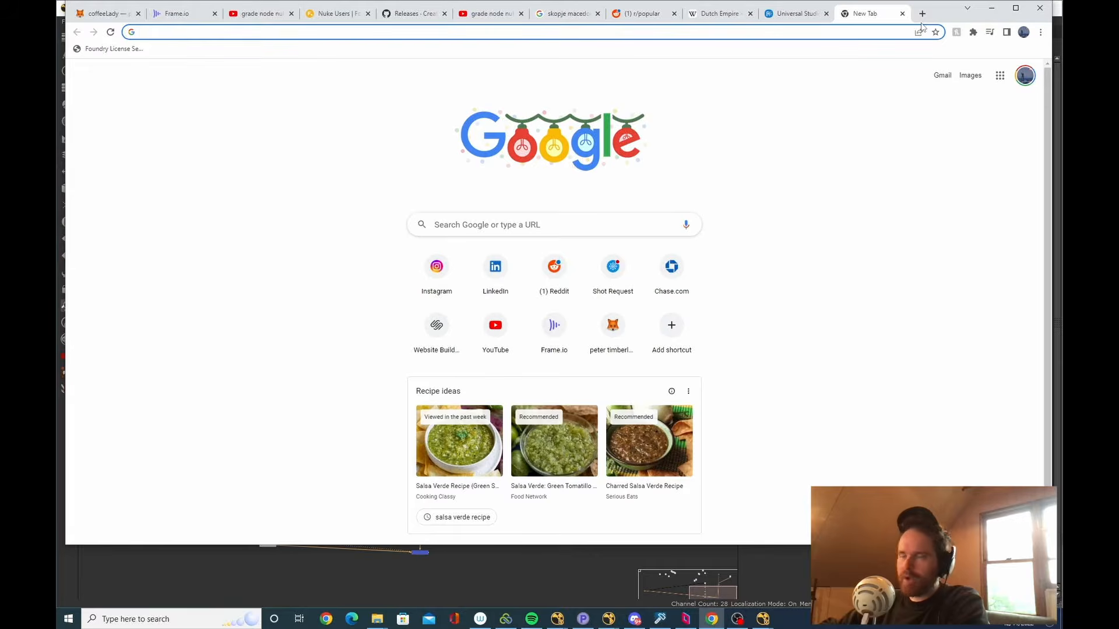
pyautogui.write('skopje macedonia')
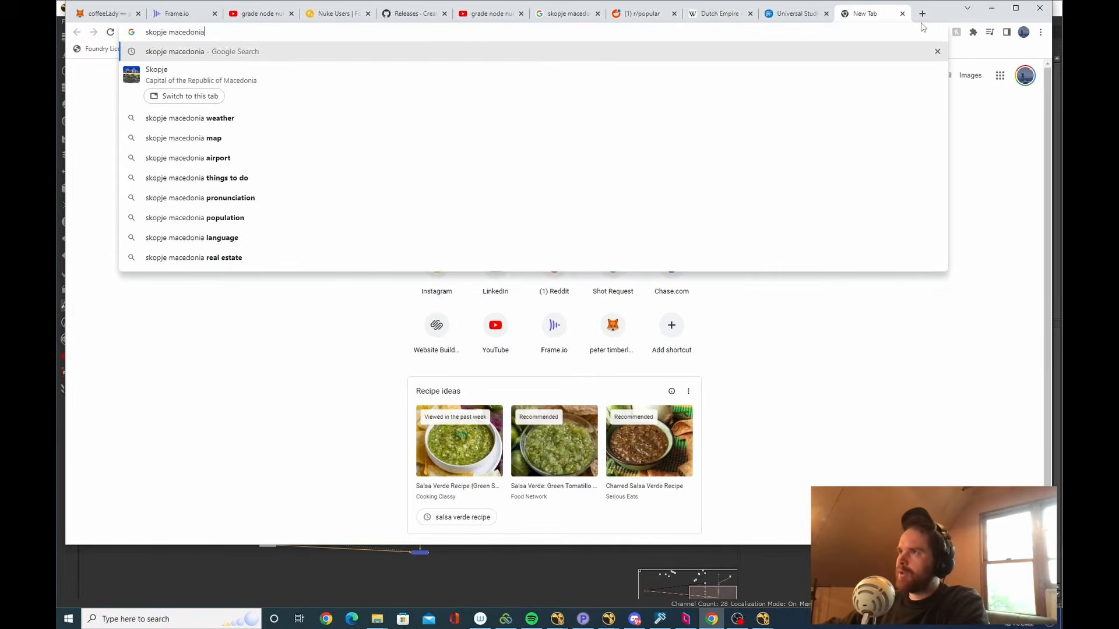
pyautogui.press('Return')
pyautogui.click(225, 97)
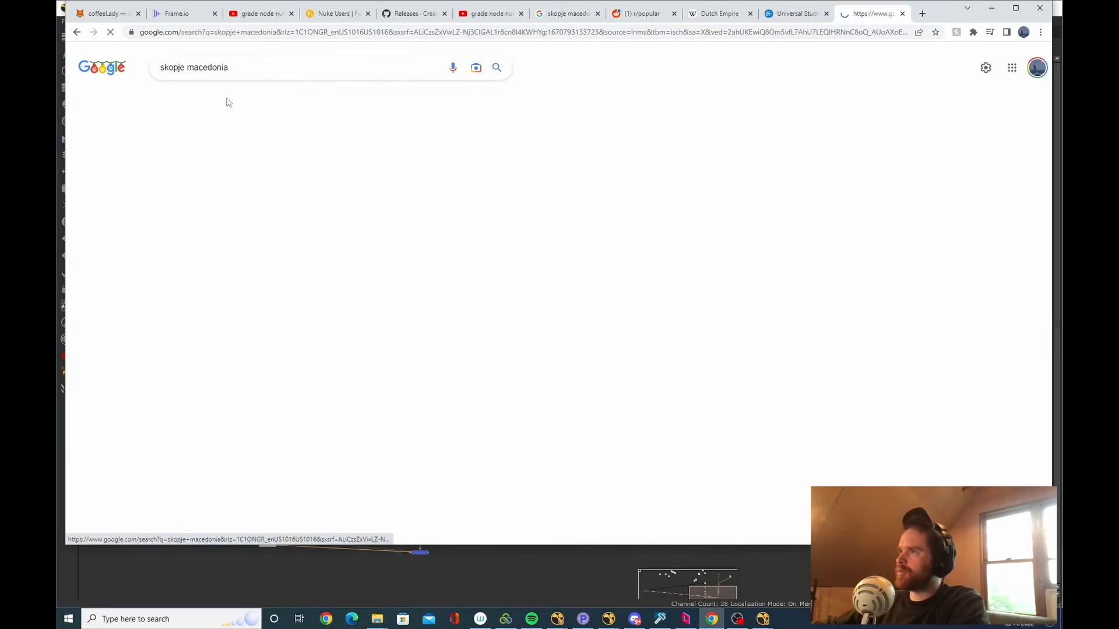
# Browse the Skopje image results and preview the Wikipedia photo of Macedonia Square as sky reference.
pyautogui.scroll(-12, 813, 313)
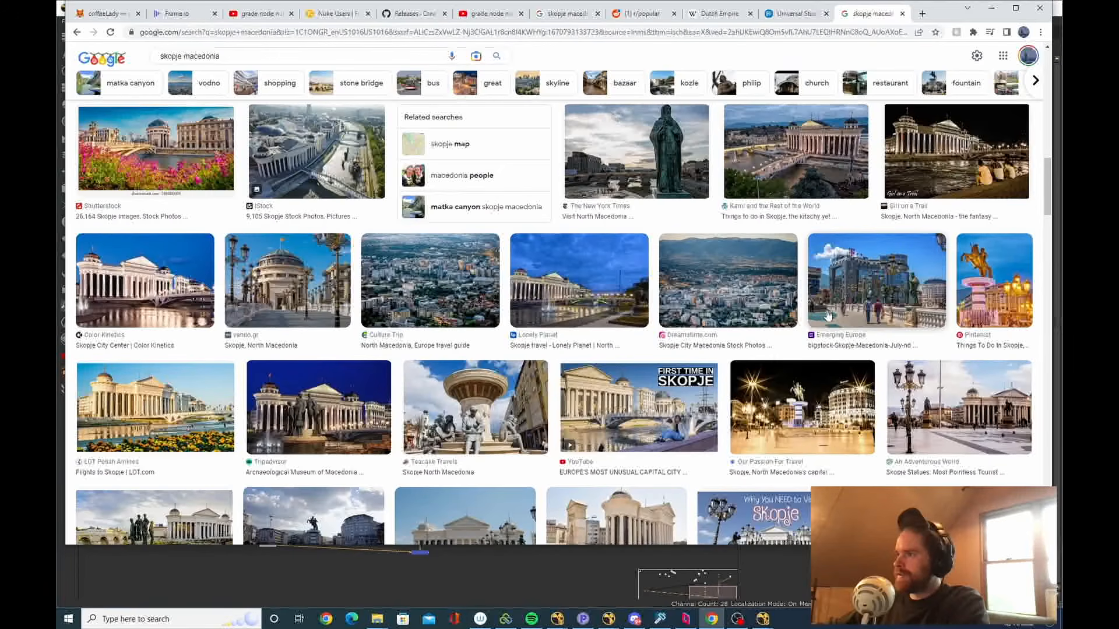
pyautogui.scroll(-3, 833, 312)
pyautogui.scroll(-5, 853, 309)
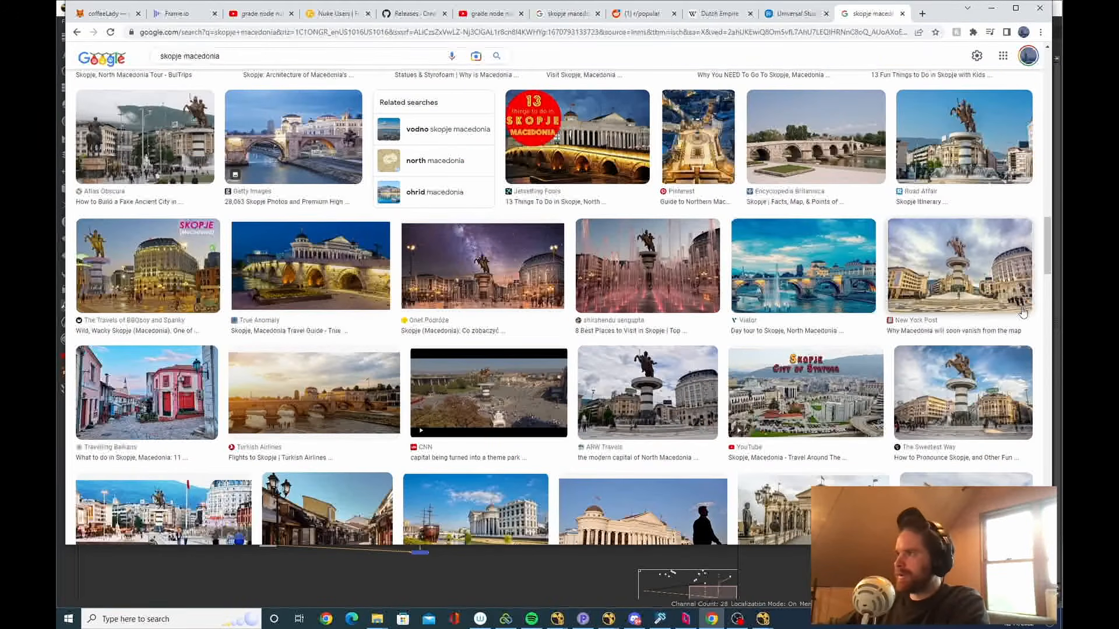
pyautogui.click(475, 254)
pyautogui.click(621, 392)
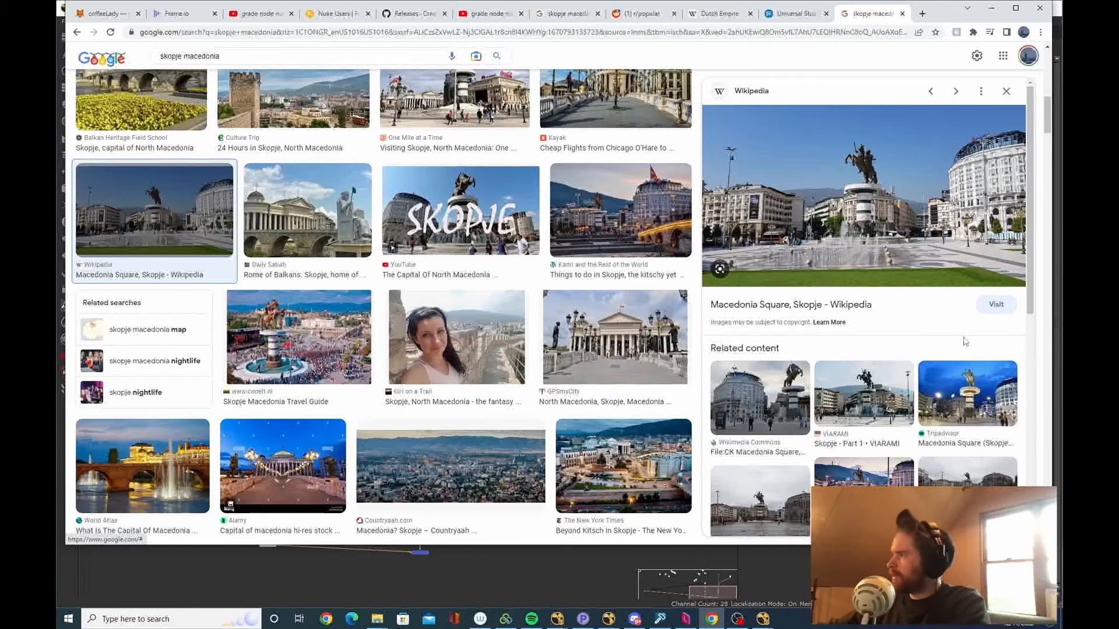
pyautogui.scroll(-2, 938, 396)
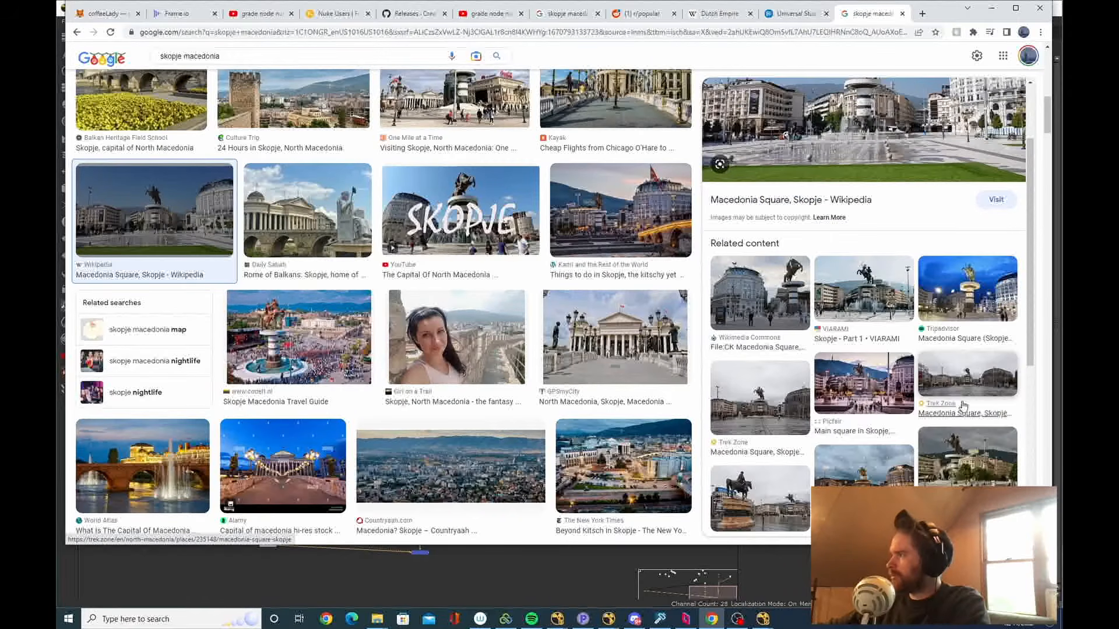
pyautogui.scroll(-10, 531, 317)
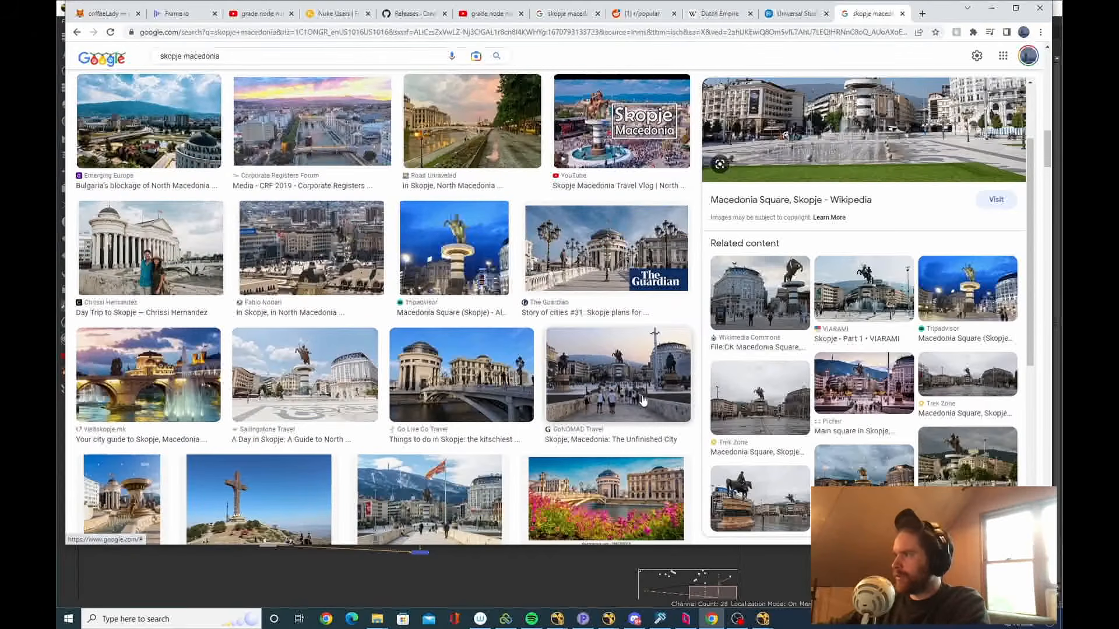
# Preview the Happy Frog Travels and Hole in the Donut Cultural Travel photos to study how real Skopje skies look.
pyautogui.click(551, 344)
pyautogui.scroll(-8, 583, 349)
pyautogui.click(620, 353)
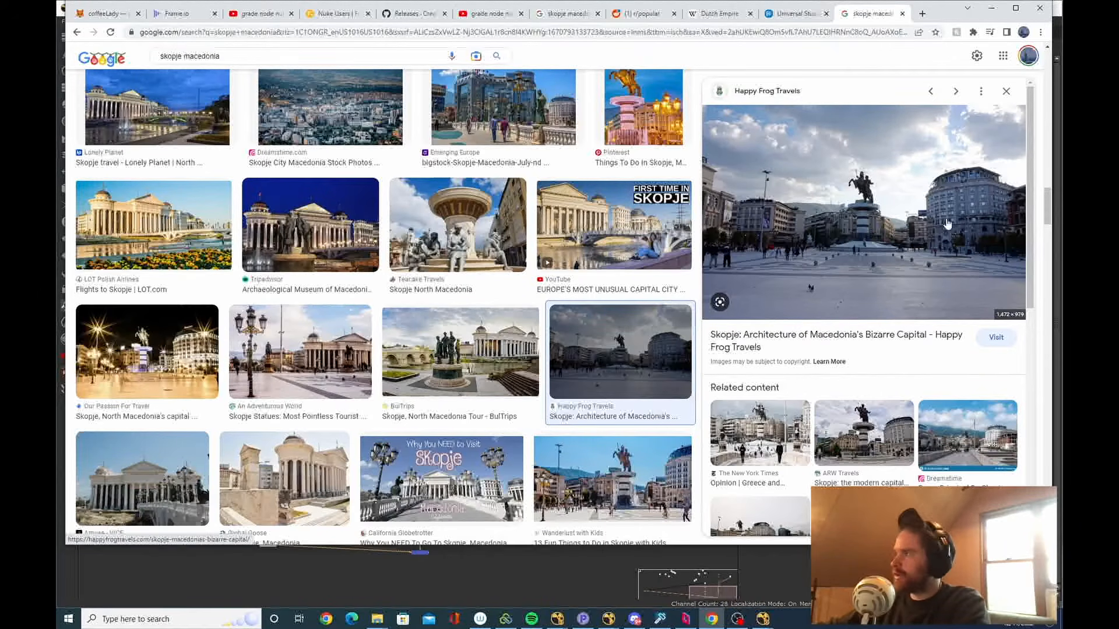
pyautogui.scroll(-10, 615, 276)
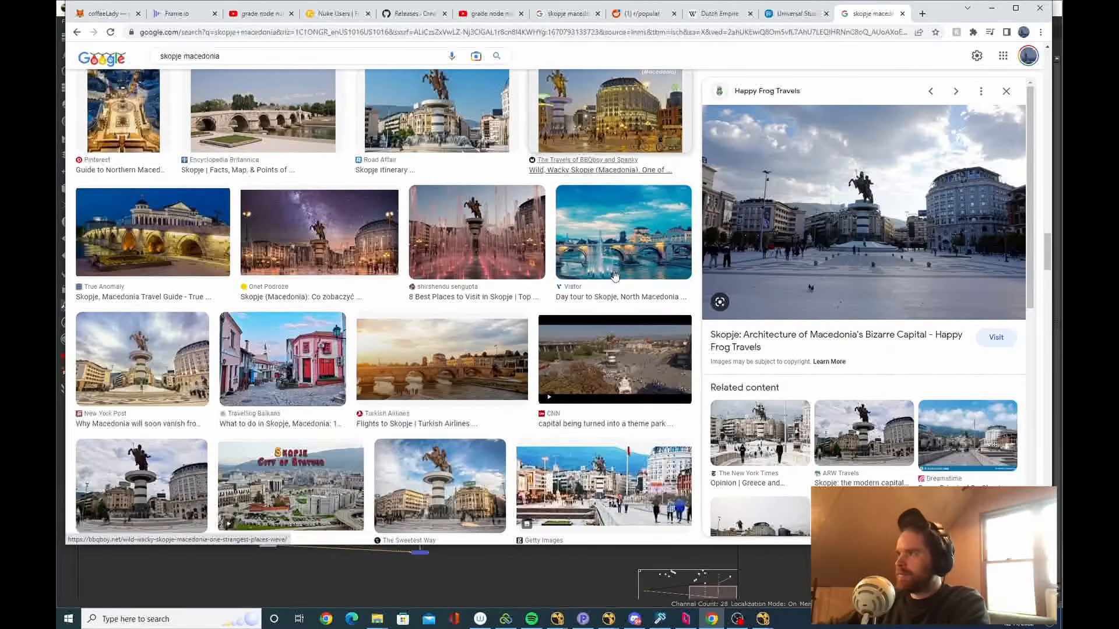
pyautogui.scroll(-4, 615, 276)
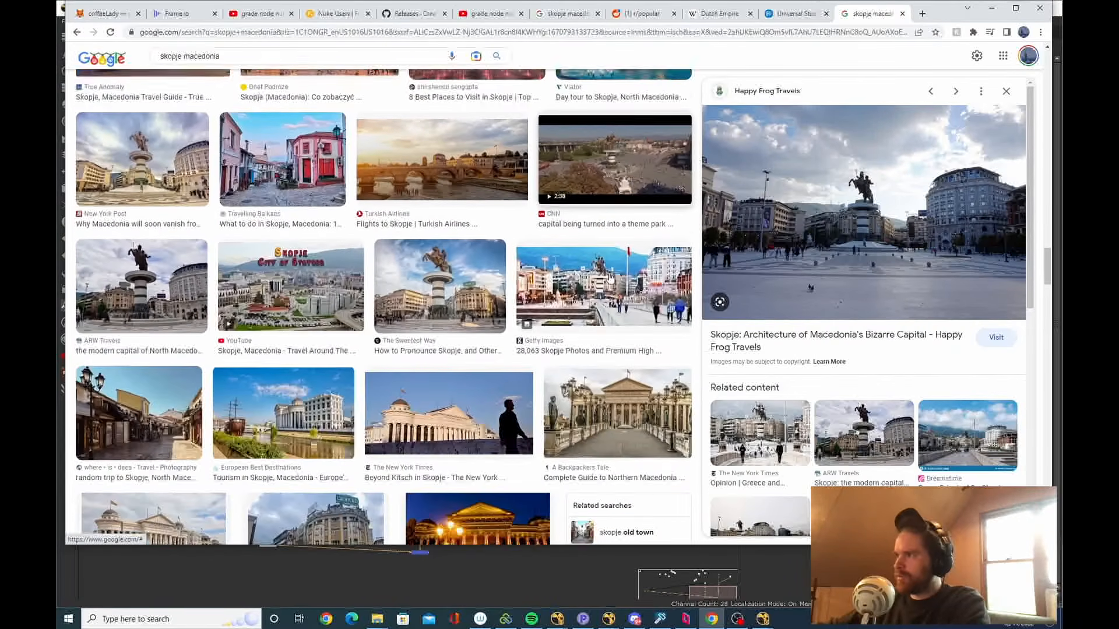
pyautogui.scroll(-8, 610, 278)
pyautogui.click(145, 187)
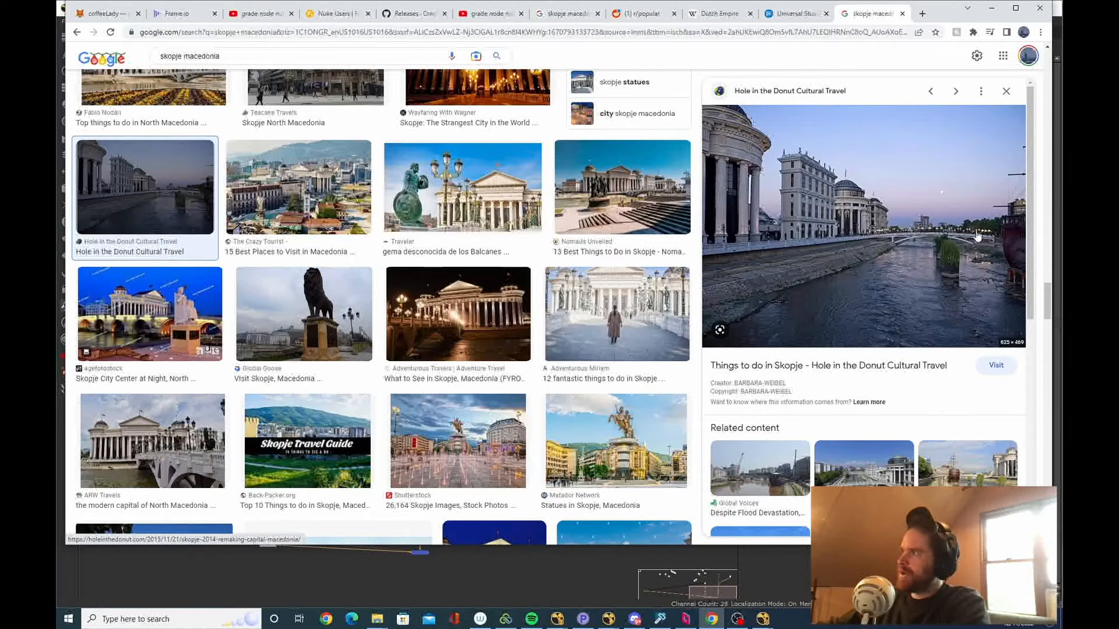
pyautogui.scroll(-10, 551, 292)
# Return to NukeX and use Transform1 to reposition the sky image behind the buildings, with its scale set to 0.61.
pyautogui.hotkey('alt', 'Tab')
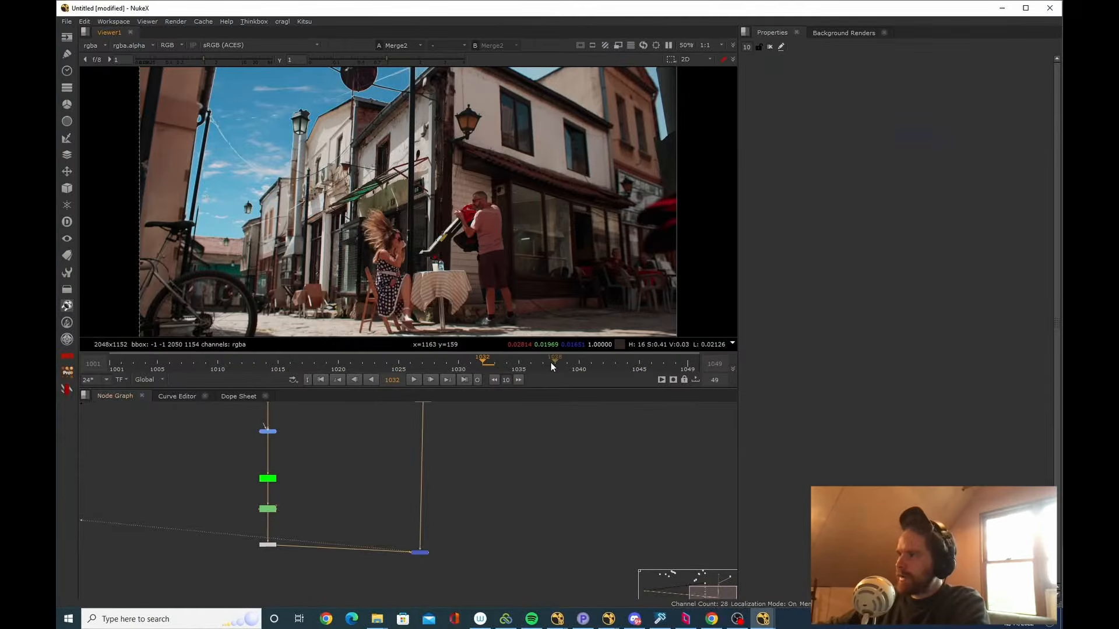
pyautogui.scroll(-2, 442, 525)
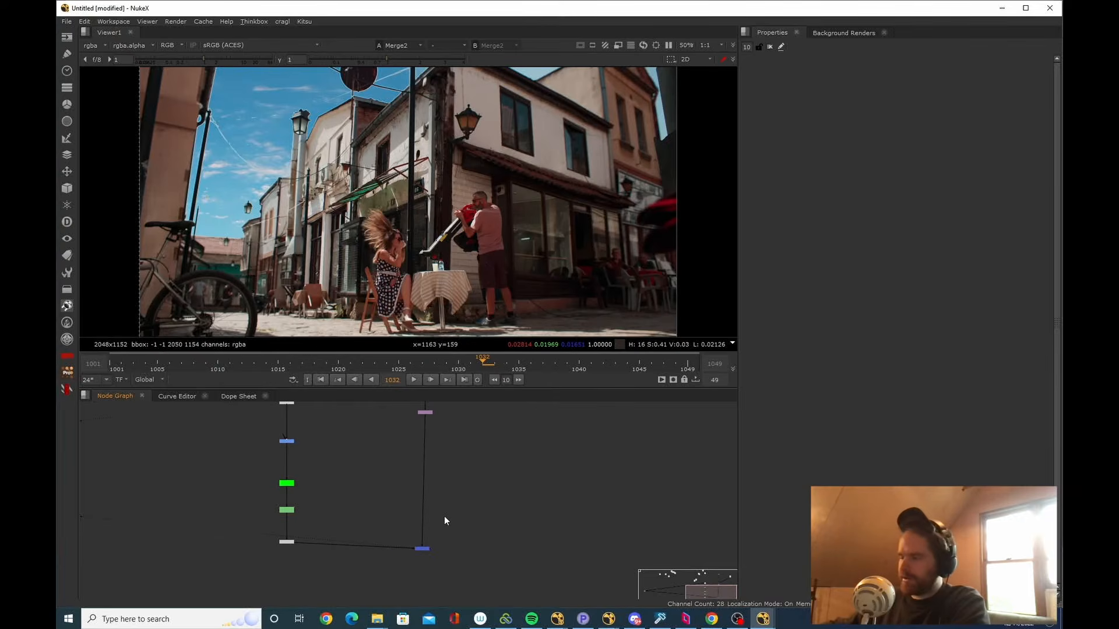
pyautogui.scroll(-2, 234, 188)
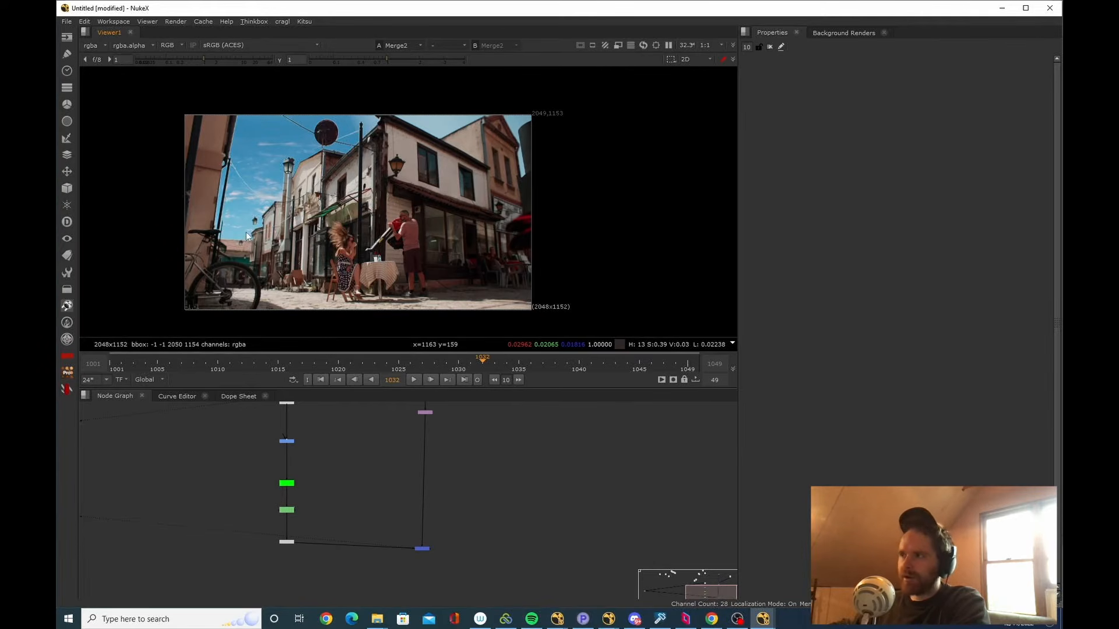
pyautogui.moveTo(296, 475); pyautogui.dragTo(282, 503)
pyautogui.scroll(-4, 282, 502)
pyautogui.scroll(5, 369, 481)
pyautogui.moveTo(384, 508); pyautogui.dragTo(378, 546)
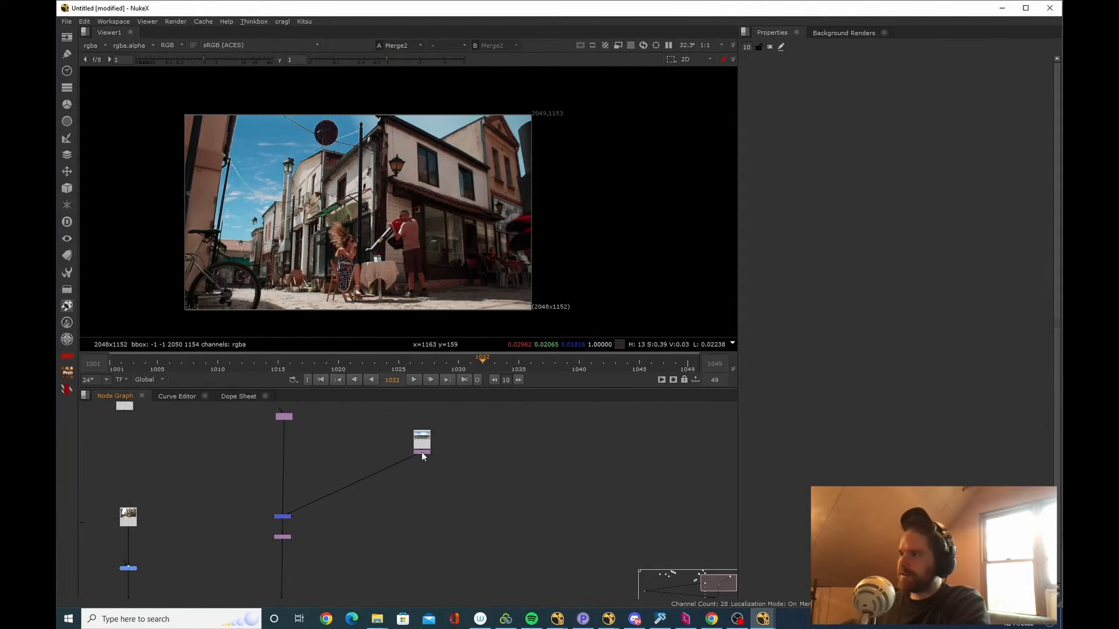
pyautogui.doubleClick(422, 453)
pyautogui.scroll(-3, 390, 198)
pyautogui.moveTo(498, 263); pyautogui.dragTo(327, 224)
pyautogui.click(908, 115)
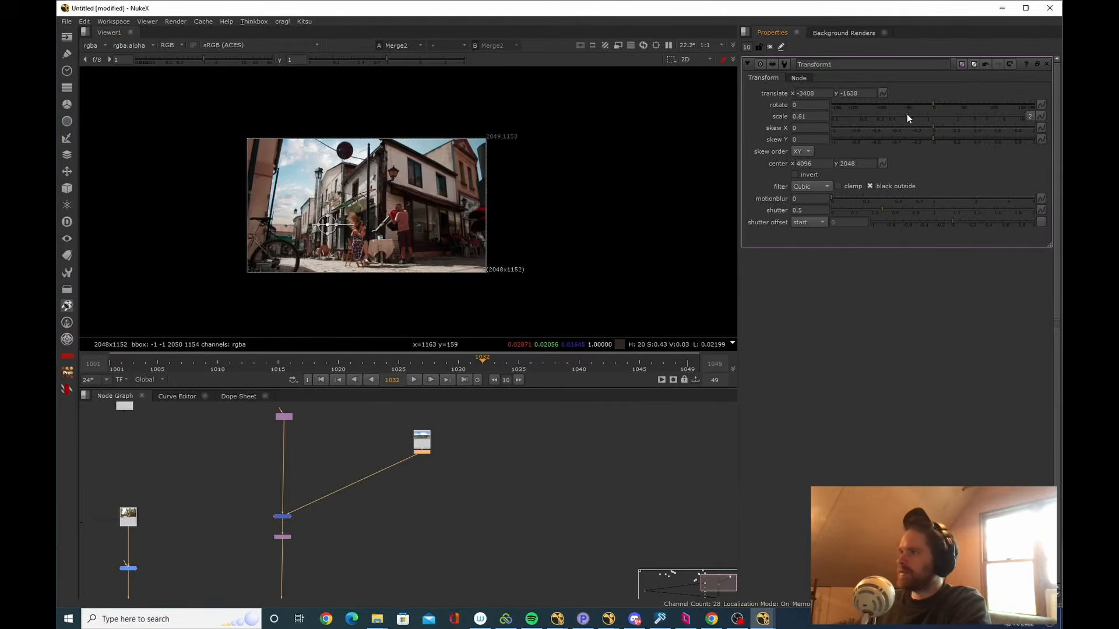
# Add a Grade node below the sky's Transform1 and connect a new Roto node to its mask.
pyautogui.scroll(8, 267, 257)
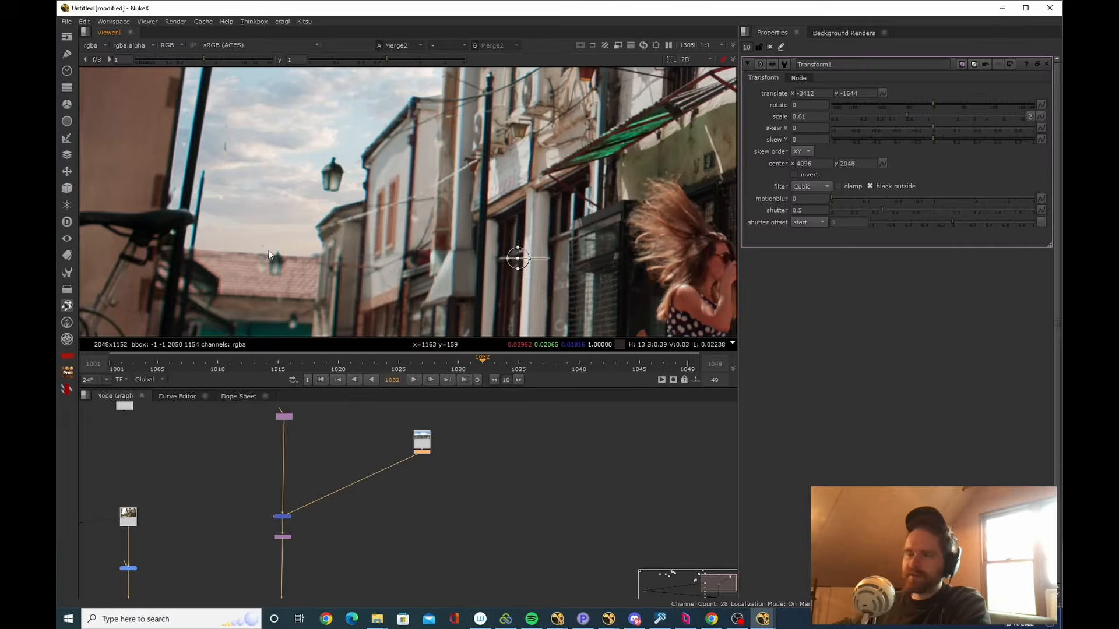
pyautogui.scroll(-2, 266, 250)
pyautogui.scroll(-3, 275, 242)
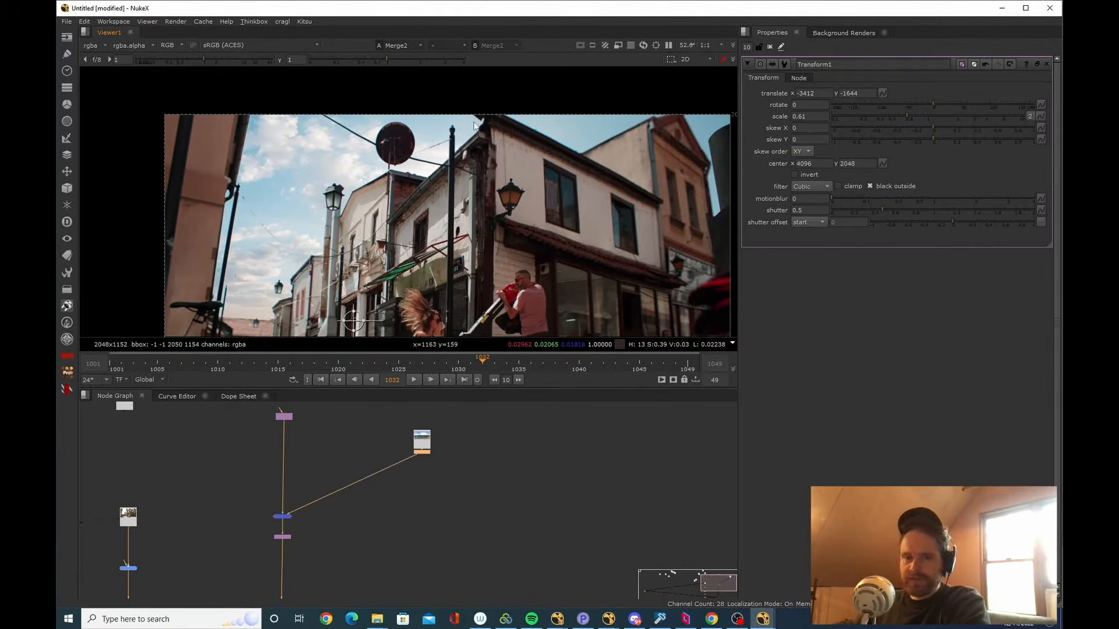
pyautogui.scroll(-1, 418, 123)
pyautogui.moveTo(258, 469); pyautogui.dragTo(373, 443)
pyautogui.moveTo(285, 529); pyautogui.dragTo(328, 482)
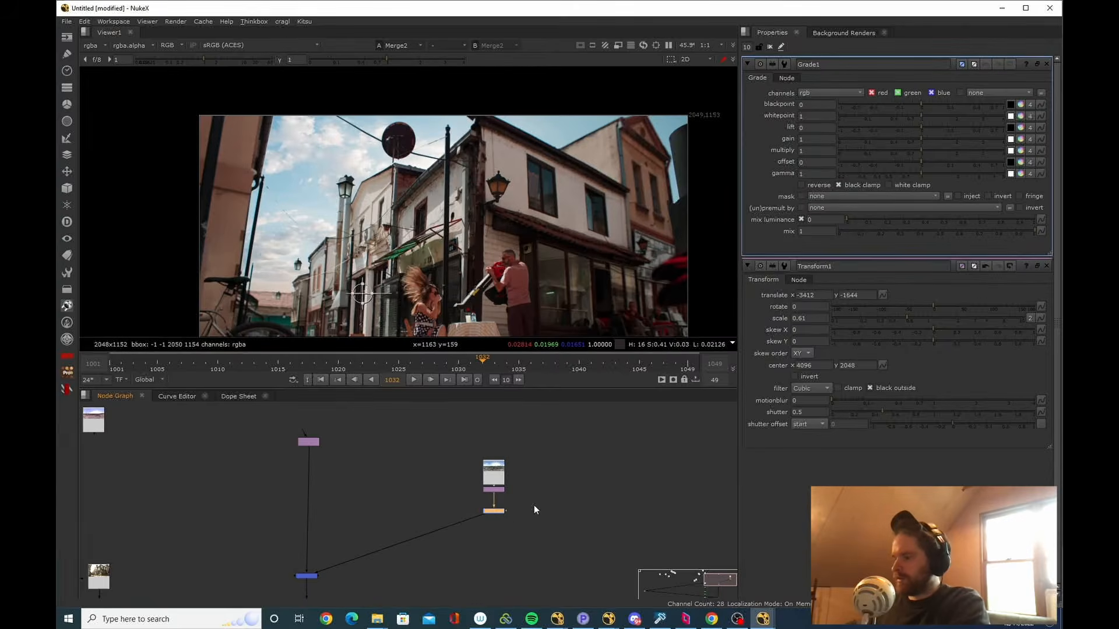
pyautogui.click(534, 505)
pyautogui.press('o')
pyautogui.scroll(2, 535, 505)
pyautogui.moveTo(497, 512); pyautogui.dragTo(528, 509)
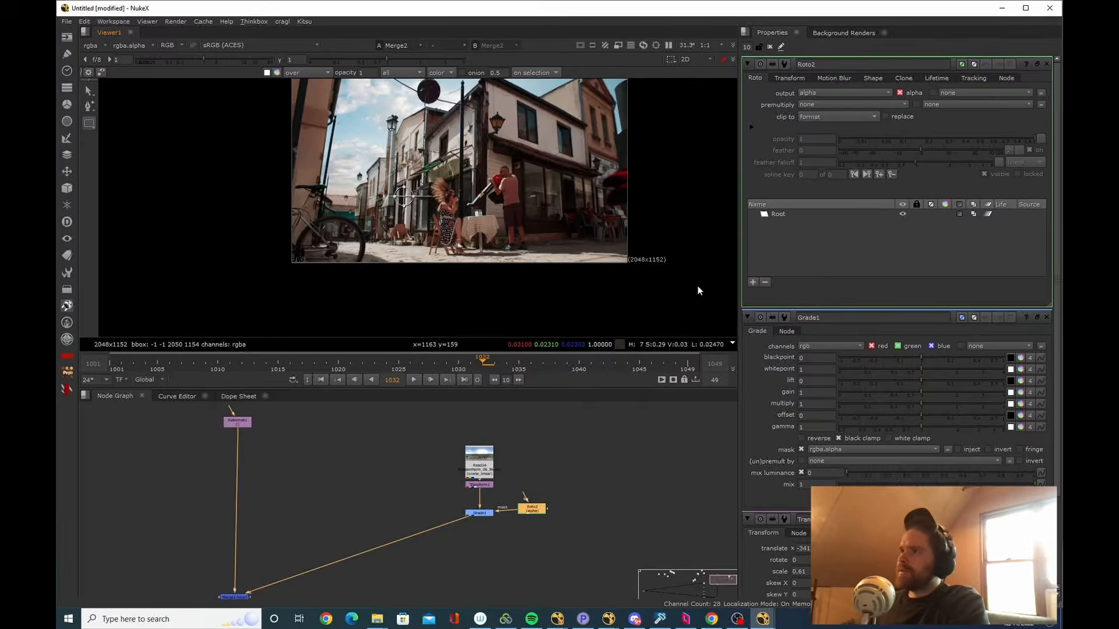
# Draw a wide rectangle in Roto2 covering the lower part of the frame and expand its feather outward.
pyautogui.moveTo(700, 282); pyautogui.dragTo(707, 286)
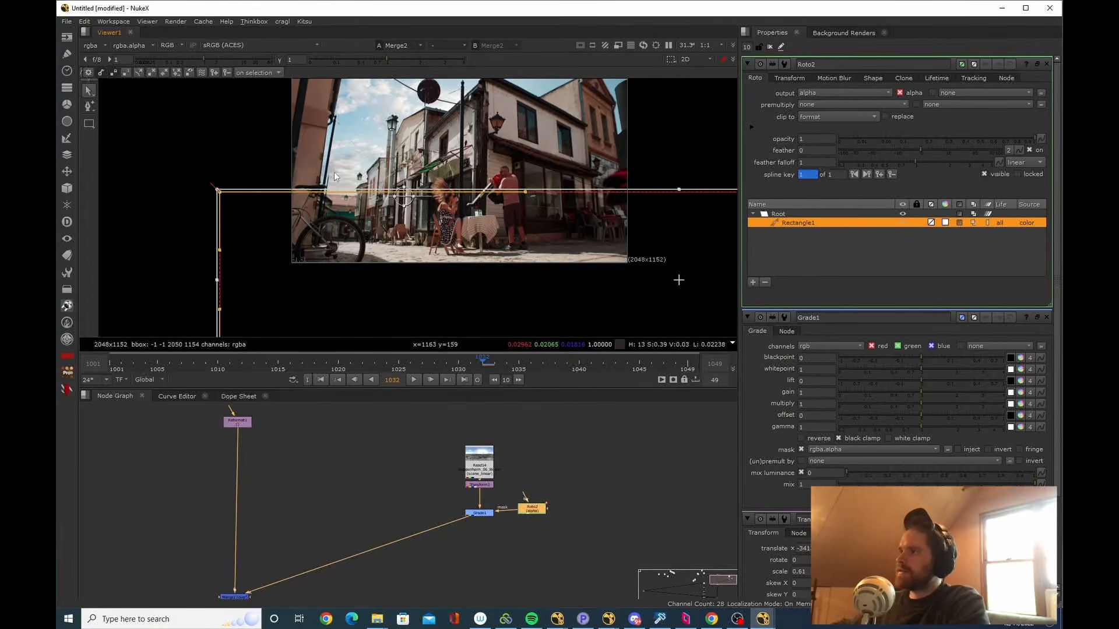
pyautogui.press('e')
pyautogui.press('e')
pyautogui.press('e')
pyautogui.press('e')
pyautogui.press('e')
pyautogui.press('e')
pyautogui.press('e')
pyautogui.press('e')
pyautogui.press('e')
pyautogui.press('e')
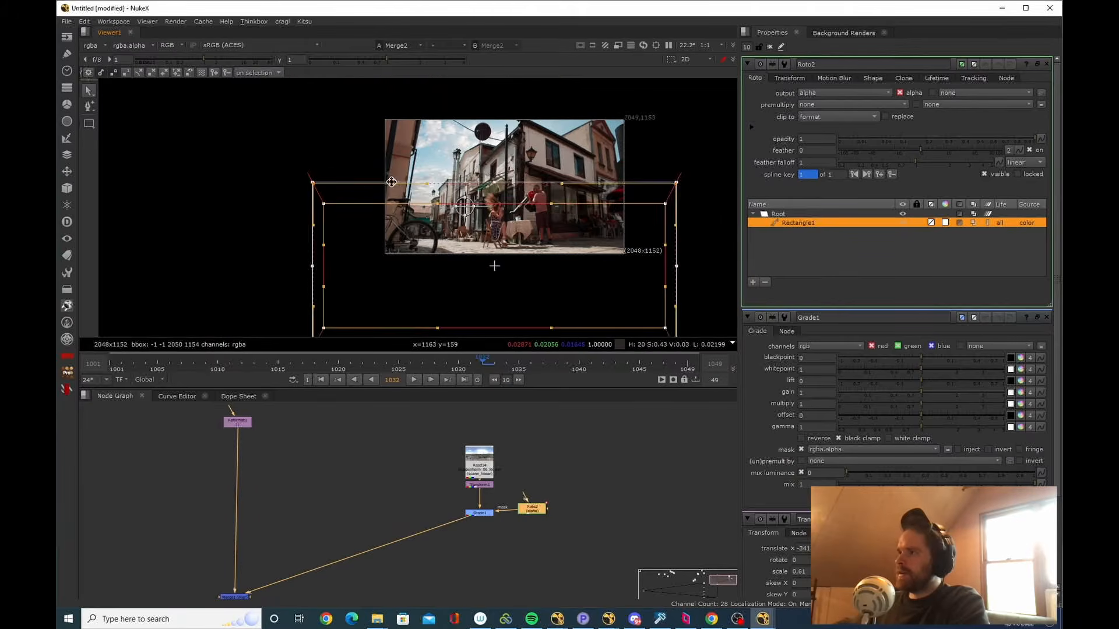
# Pull the rectangle's two upper feather corners higher to soften the upper edge of the horizon mask.
pyautogui.click(313, 143)
pyautogui.moveTo(312, 187); pyautogui.dragTo(306, 144)
pyautogui.moveTo(676, 187); pyautogui.dragTo(680, 147)
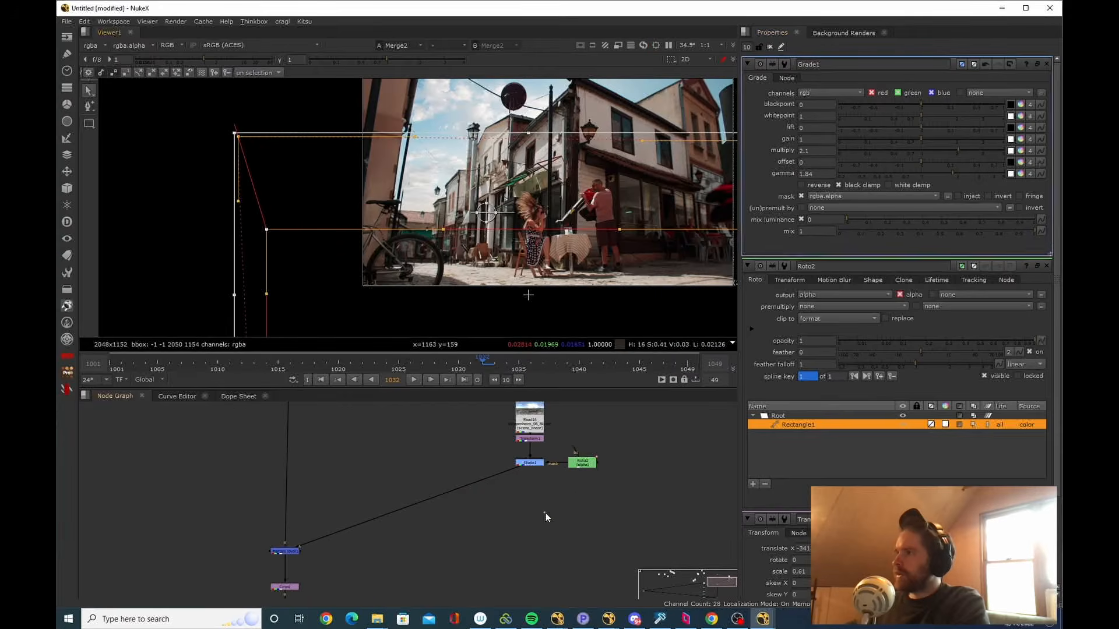
# Add a second Grade node below Grade1 and connect another new Roto node to its mask.
pyautogui.click(531, 464)
pyautogui.press('g')
pyautogui.moveTo(533, 473); pyautogui.dragTo(576, 490)
pyautogui.click(584, 483)
pyautogui.press('o')
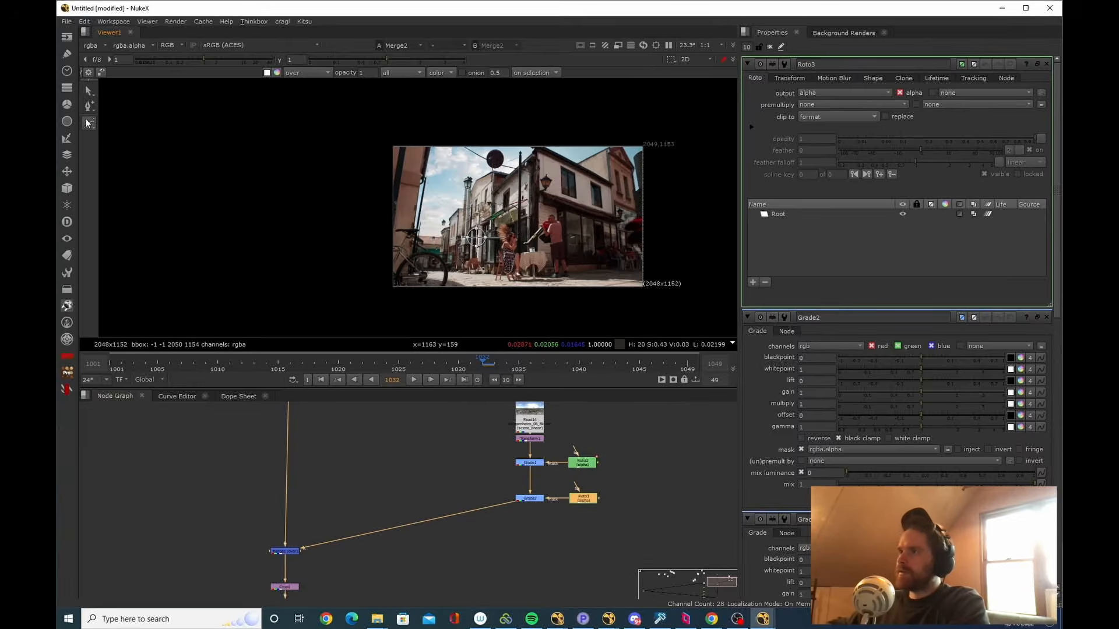
# Draw a thin cusped rectangle in Roto3 along the upper edge of the frame, extending past both sides.
pyautogui.click(89, 123)
pyautogui.click(139, 177)
pyautogui.moveTo(372, 127)
pyautogui.mouseDown()
pyautogui.moveTo(705, 148)
pyautogui.moveTo(688, 148)
pyautogui.mouseUp()
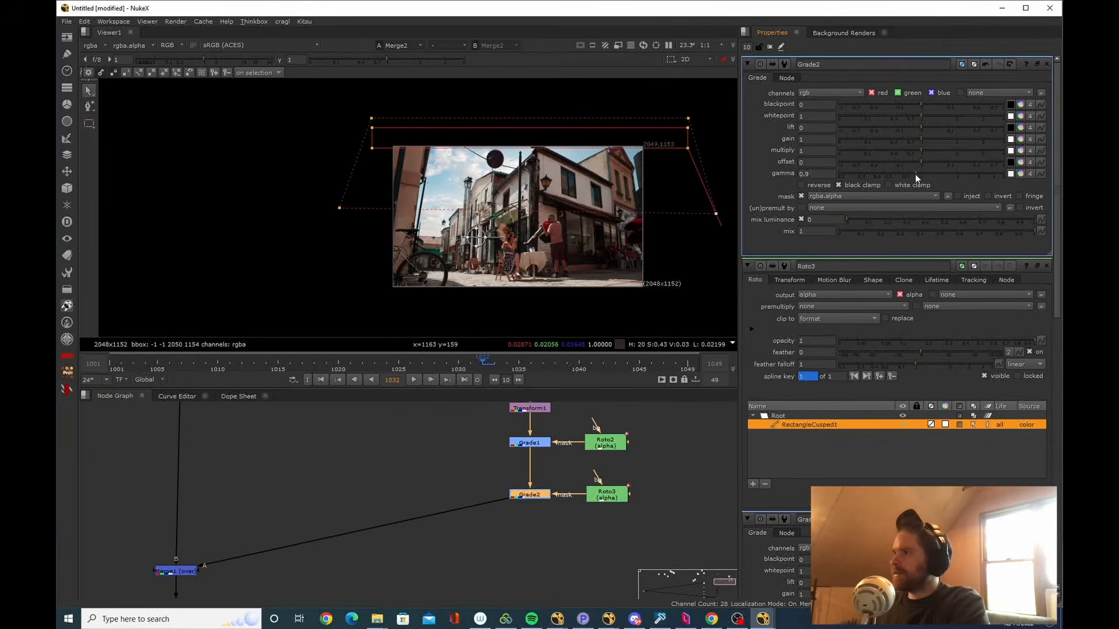
# Lower Grade2's gamma to 0.8 and close the open node properties.
pyautogui.click(908, 173)
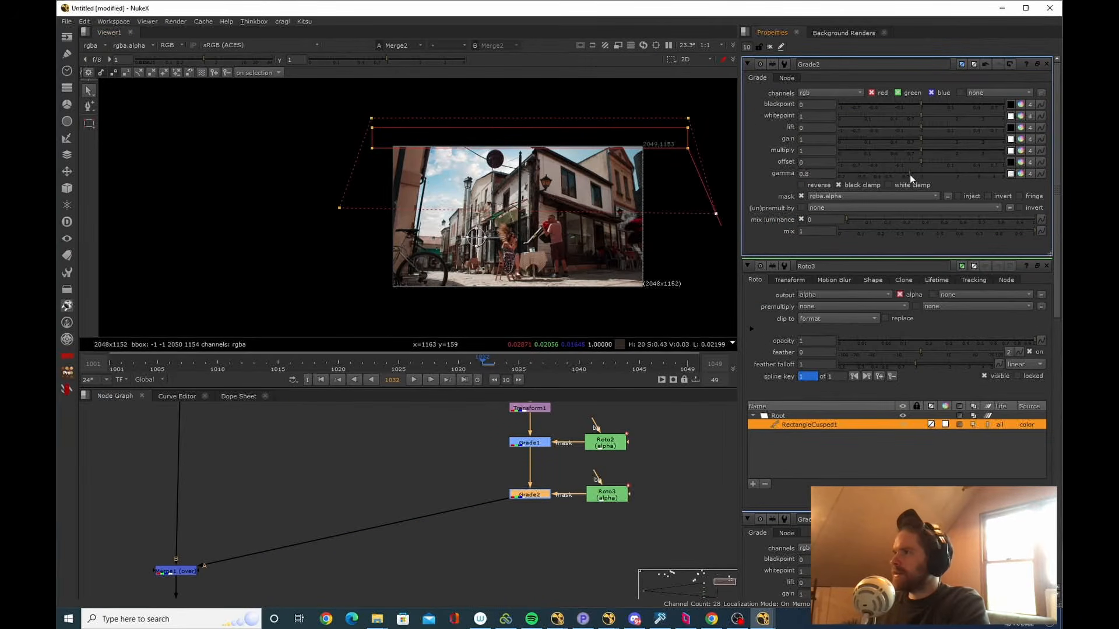
pyautogui.click(1021, 139)
pyautogui.moveTo(776, 342)
pyautogui.mouseDown()
pyautogui.moveTo(776, 325)
pyautogui.moveTo(760, 340)
pyautogui.mouseUp()
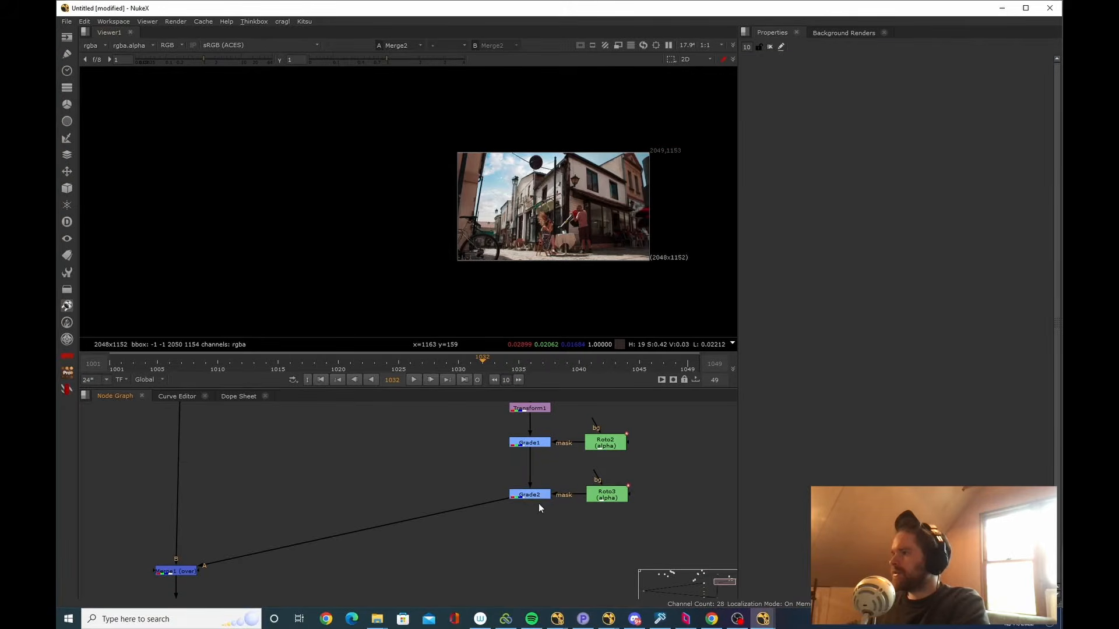
# Add another Grade node below Grade2 and set its multiply to 1.2.
pyautogui.press('g')
pyautogui.click(928, 152)
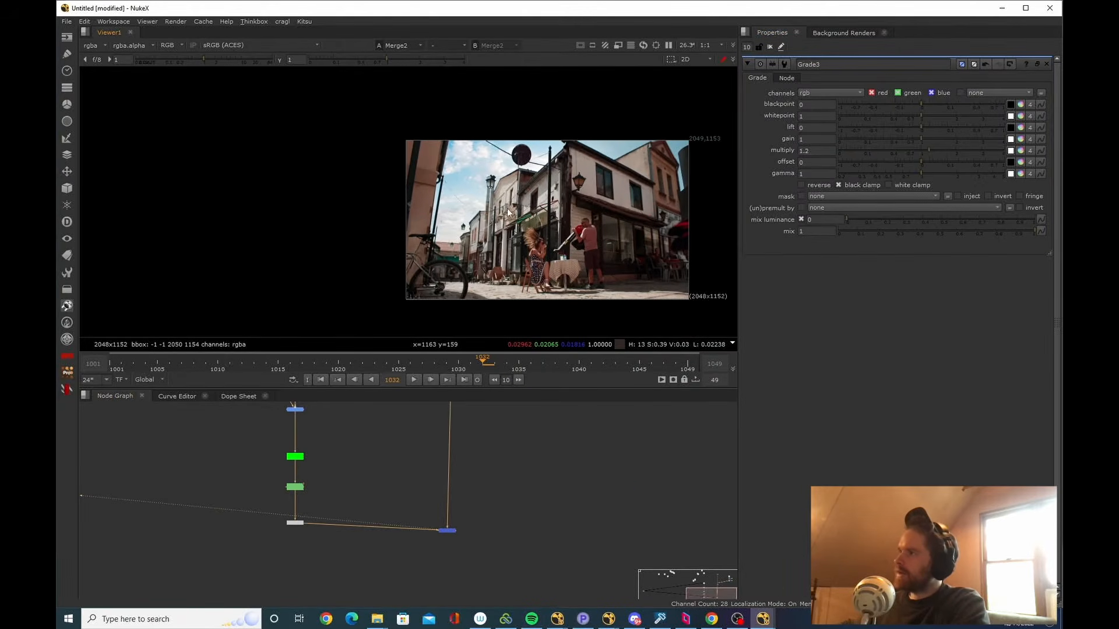
pyautogui.moveTo(507, 209); pyautogui.dragTo(505, 238)
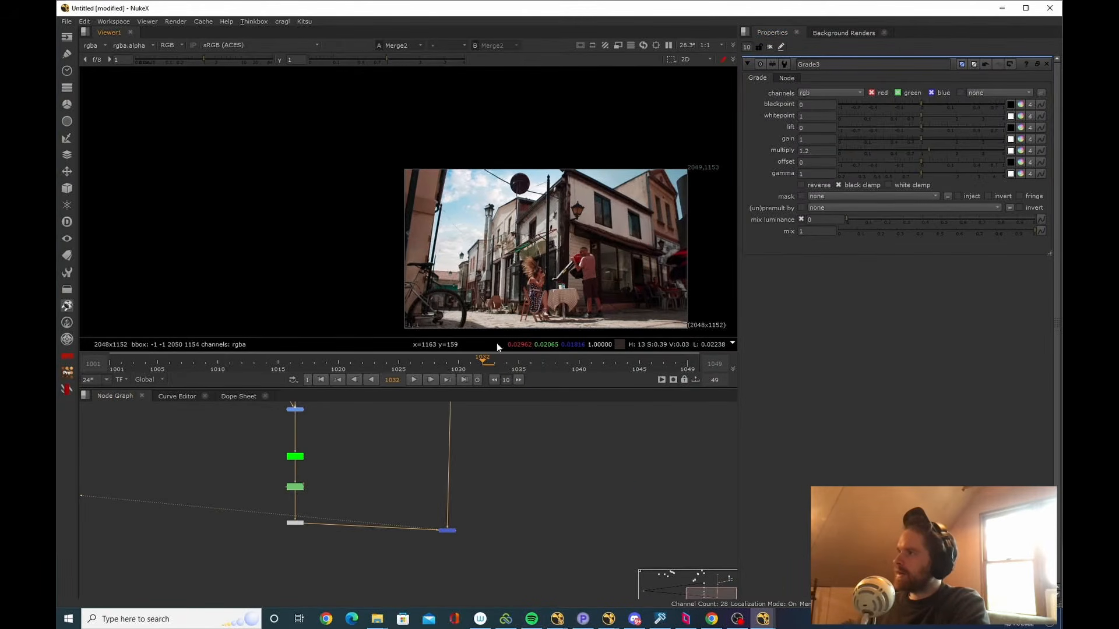
pyautogui.moveTo(274, 444); pyautogui.dragTo(293, 522)
pyautogui.scroll(4, 294, 522)
pyautogui.moveTo(388, 488); pyautogui.dragTo(286, 441)
pyautogui.scroll(1, 446, 269)
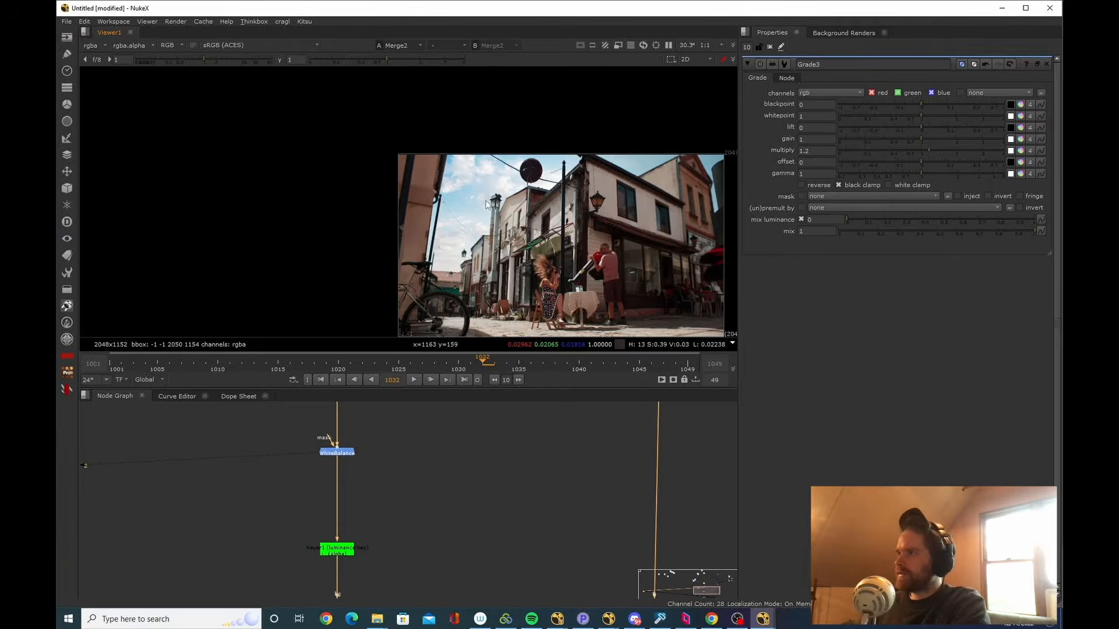
# Switch to Chrome to compare the graded sky with the Skopje photos in the image results, and return to Nuke.
pyautogui.hotkey('alt', 'Tab')
pyautogui.scroll(-6, 564, 285)
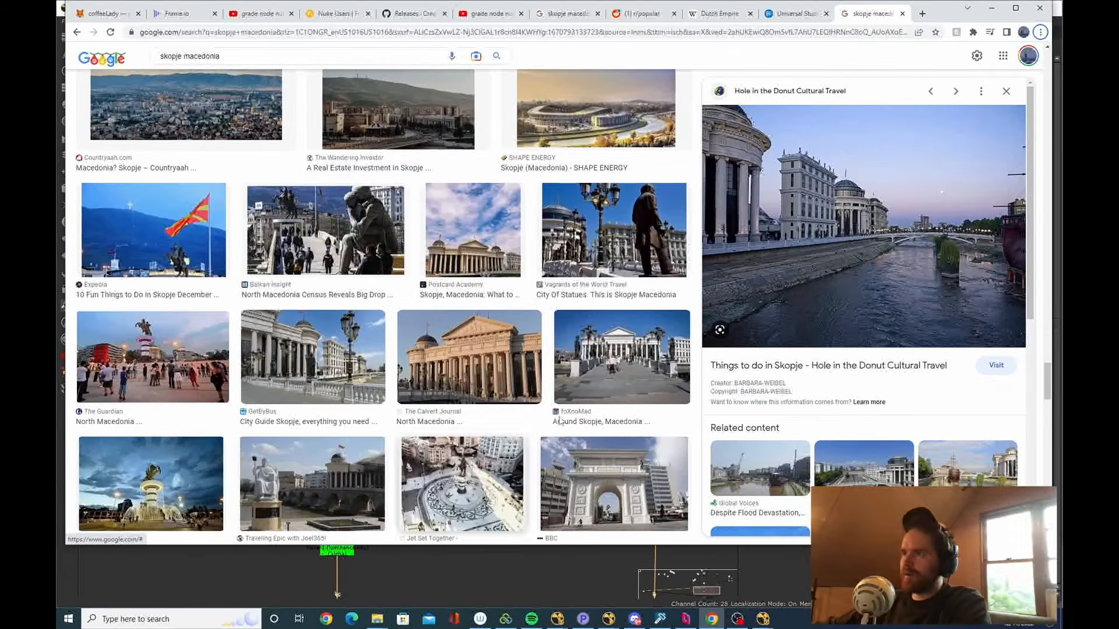
pyautogui.hotkey('alt', 'Tab')
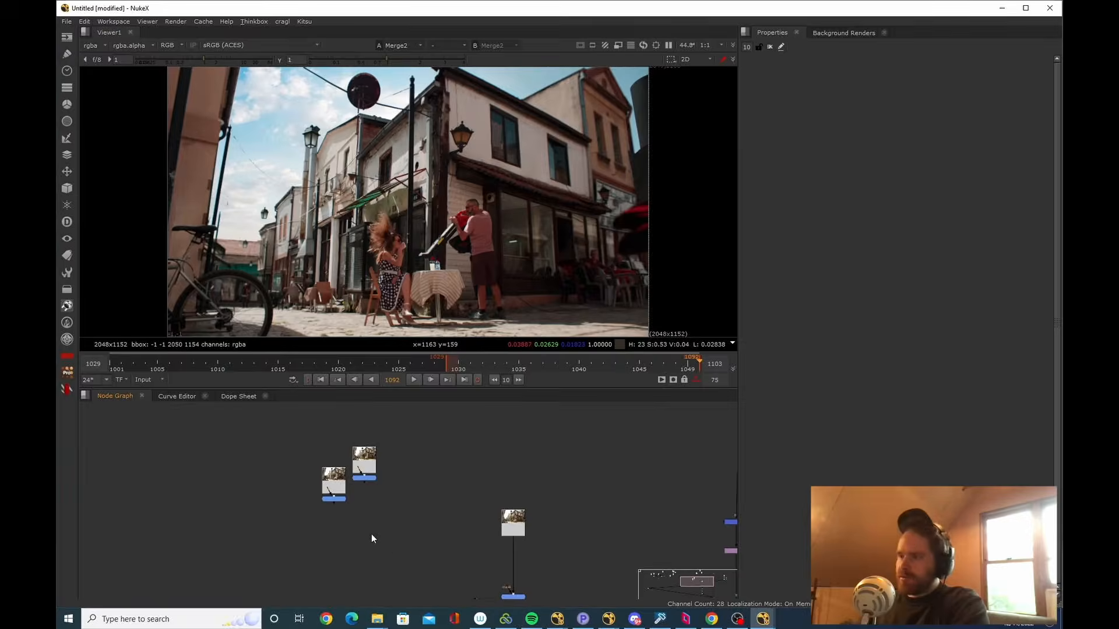
# View the white-balanced Read11 and Read10 plates, checking Read10 at frames 1032 and 1022.
pyautogui.moveTo(372, 534); pyautogui.dragTo(286, 459)
pyautogui.scroll(3, 394, 462)
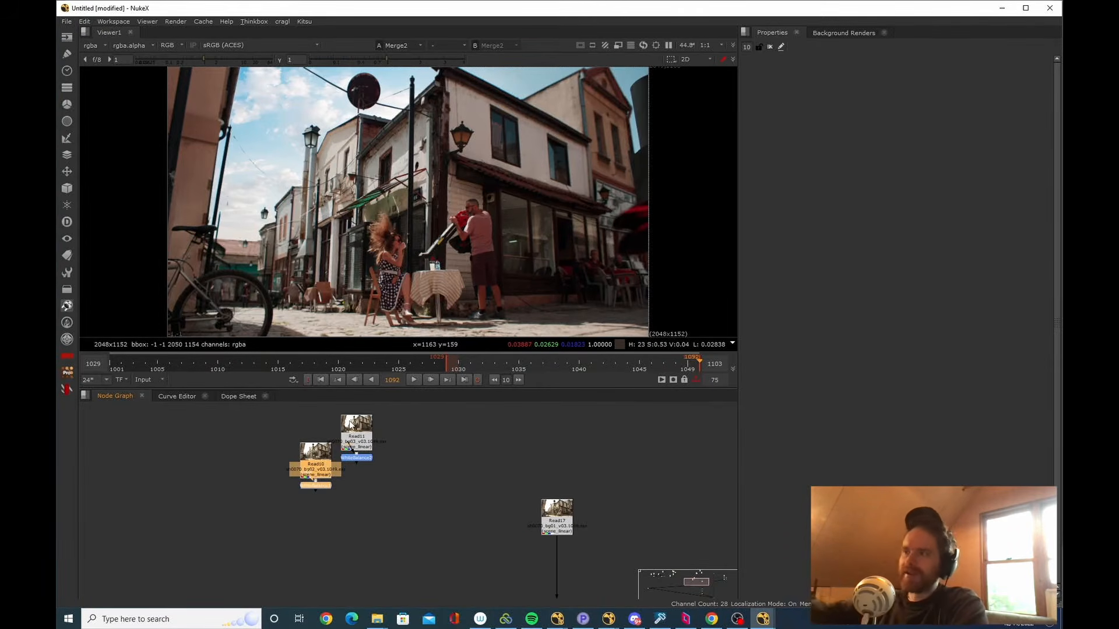
pyautogui.moveTo(397, 470); pyautogui.dragTo(415, 443)
pyautogui.scroll(2, 410, 438)
pyautogui.click(422, 464)
pyautogui.click(392, 447)
pyautogui.press('1')
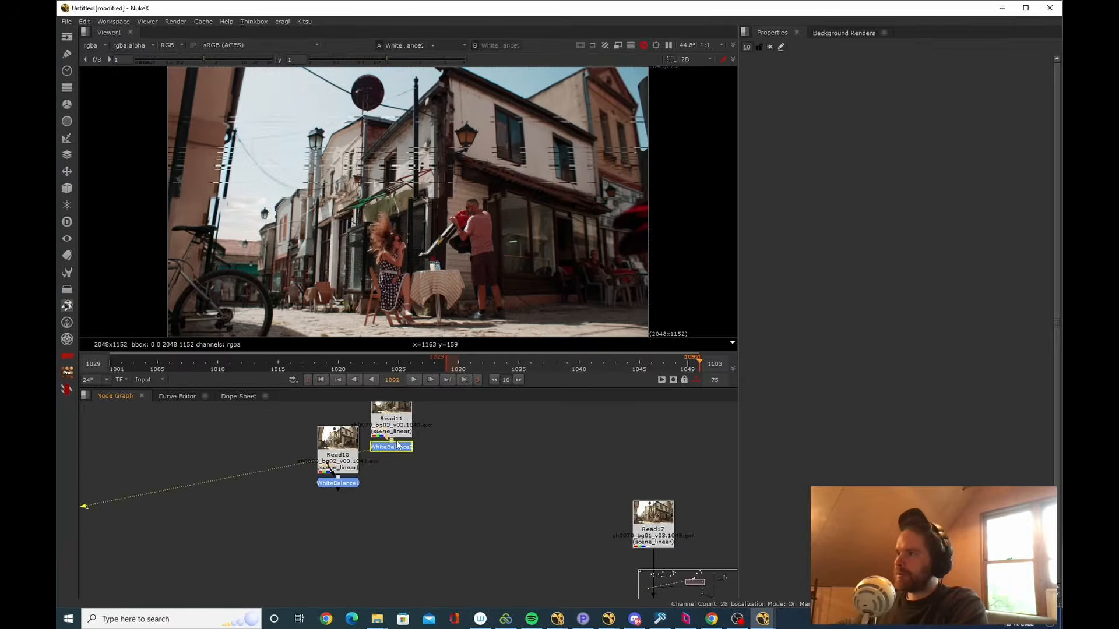
pyautogui.click(338, 483)
pyautogui.press('1')
pyautogui.click(482, 362)
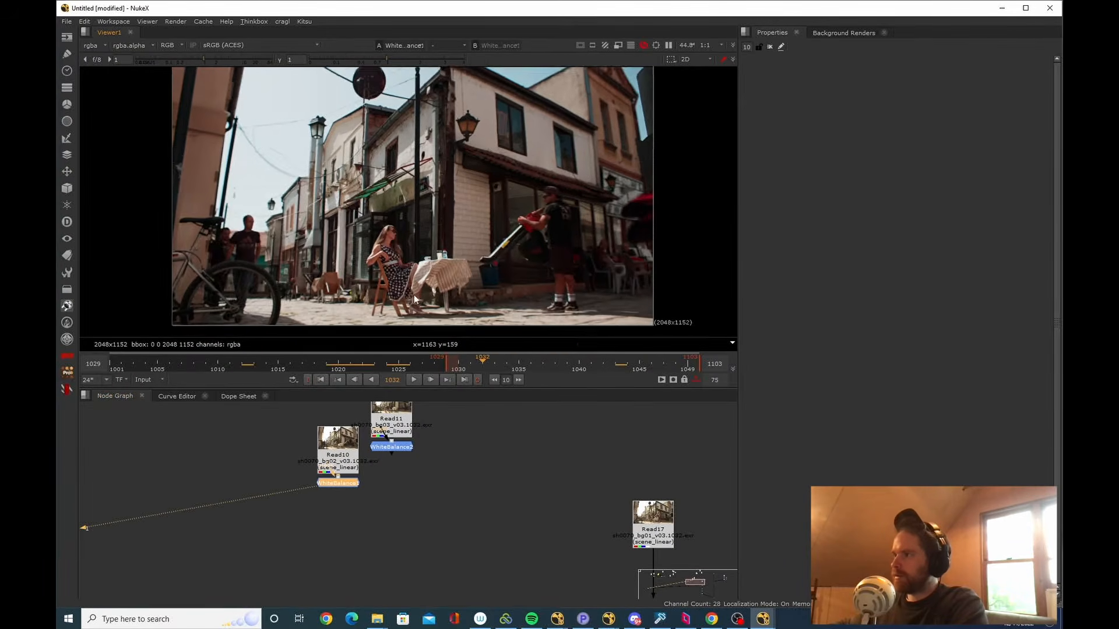
pyautogui.scroll(1, 467, 291)
pyautogui.moveTo(494, 364); pyautogui.dragTo(365, 360)
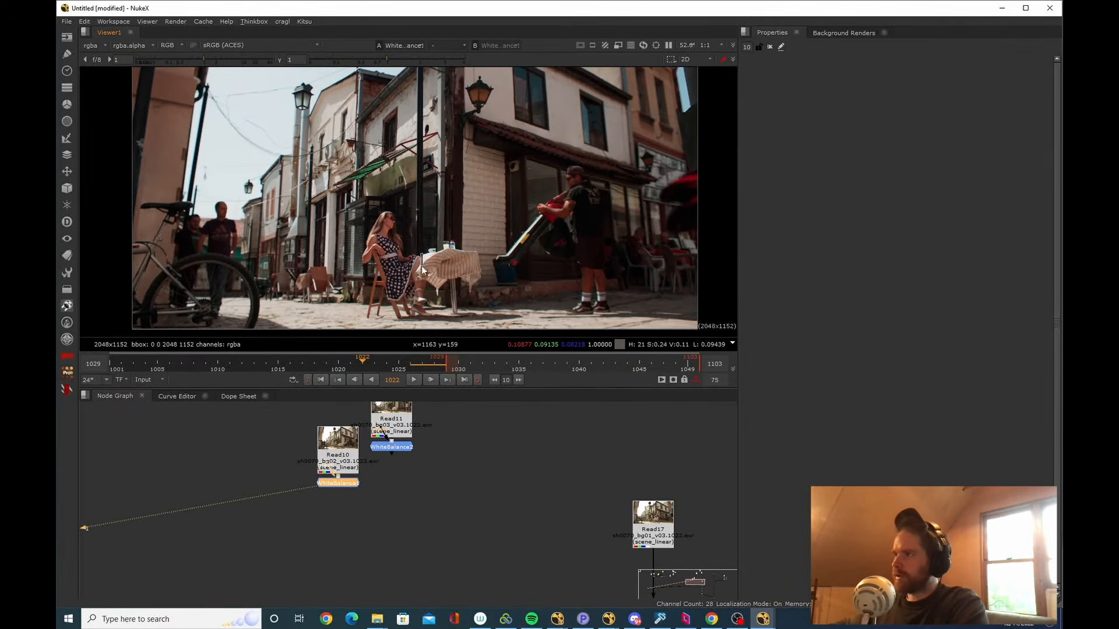
pyautogui.moveTo(454, 264); pyautogui.dragTo(452, 268)
# View the white-balanced Read11 plate at frame 1030 and line its nodes up beside Read10.
pyautogui.click(422, 465)
pyautogui.scroll(-1, 422, 465)
pyautogui.moveTo(422, 465); pyautogui.dragTo(433, 488)
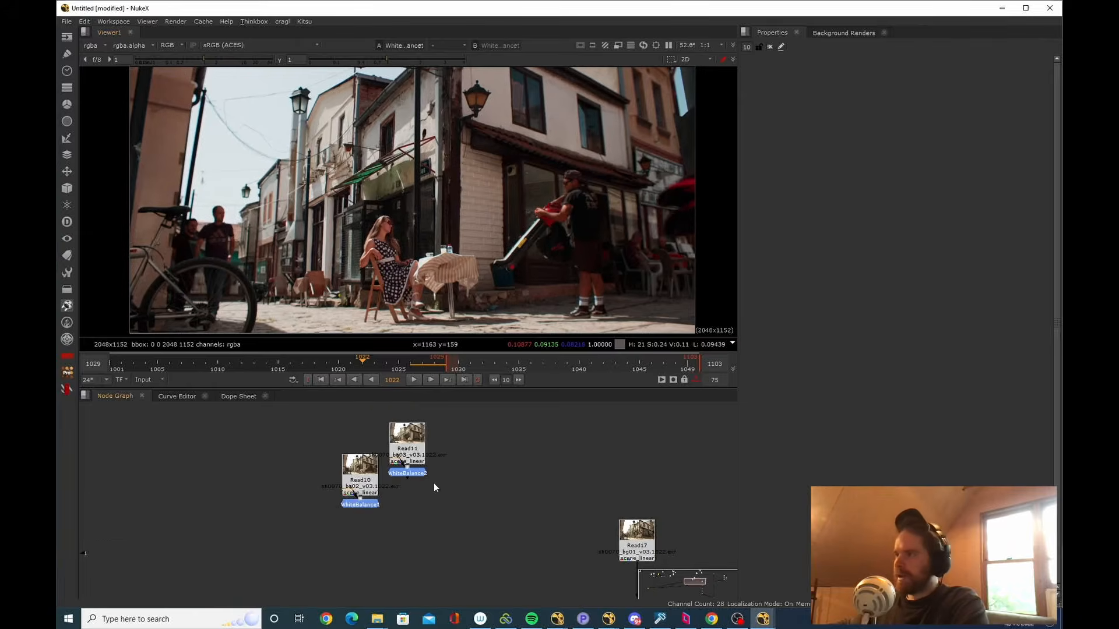
pyautogui.click(412, 473)
pyautogui.press('1')
pyautogui.scroll(-3, 453, 242)
pyautogui.moveTo(383, 364); pyautogui.dragTo(458, 369)
pyautogui.scroll(-2, 449, 484)
pyautogui.moveTo(449, 485); pyautogui.dragTo(459, 478)
pyautogui.moveTo(468, 503); pyautogui.dragTo(398, 430)
pyautogui.moveTo(437, 447); pyautogui.dragTo(442, 465)
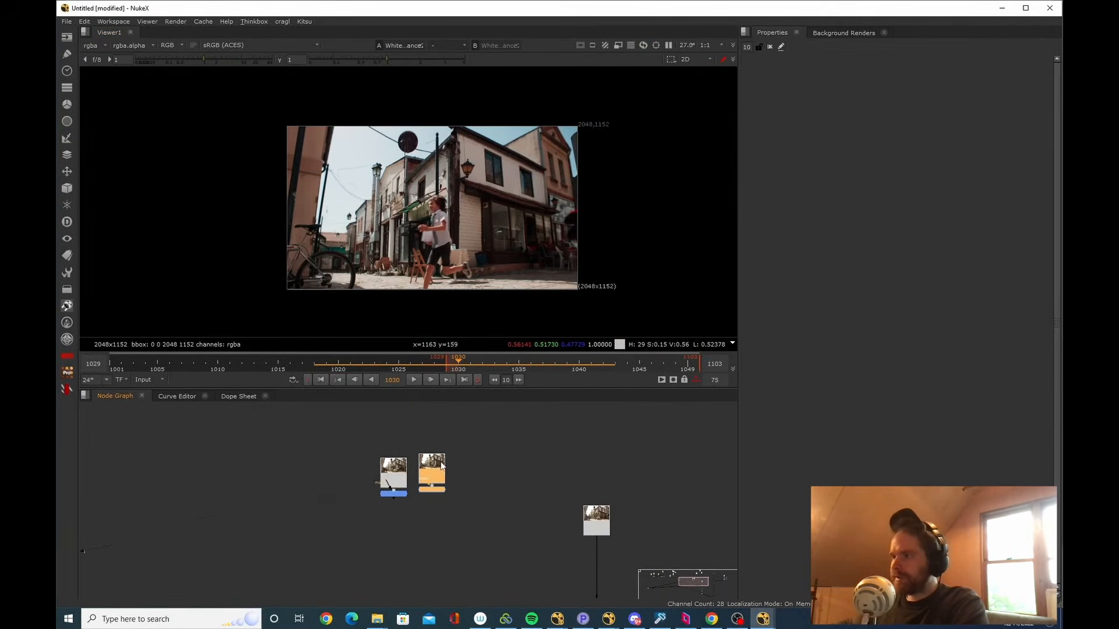
# Bring the bunting Read node down beside the comp and merge it over Merge2 with a new Merge node.
pyautogui.scroll(-5, 441, 466)
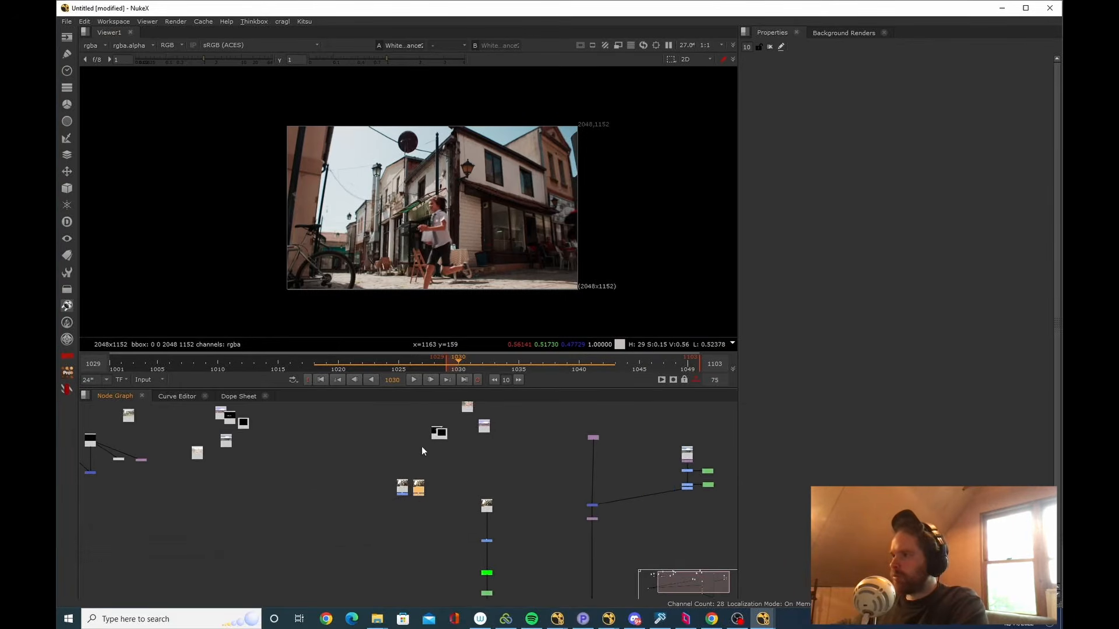
pyautogui.scroll(2, 469, 443)
pyautogui.moveTo(436, 435); pyautogui.dragTo(444, 432)
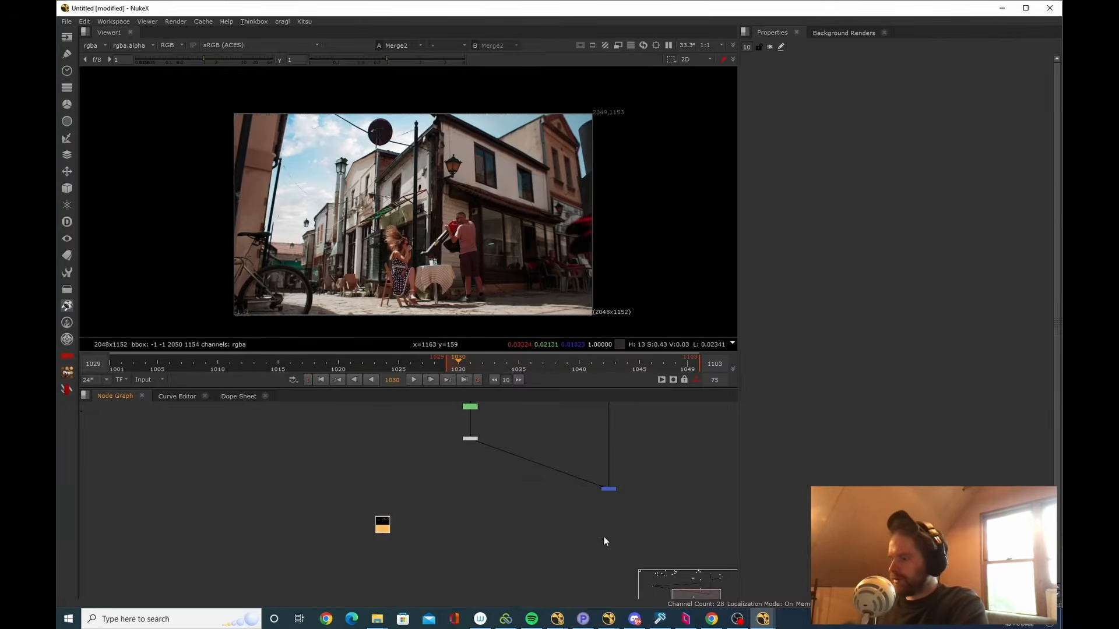
pyautogui.click(638, 552)
pyautogui.press('m')
pyautogui.moveTo(633, 537); pyautogui.dragTo(610, 556)
pyautogui.moveTo(608, 546); pyautogui.dragTo(612, 491)
pyautogui.moveTo(612, 491); pyautogui.dragTo(610, 490)
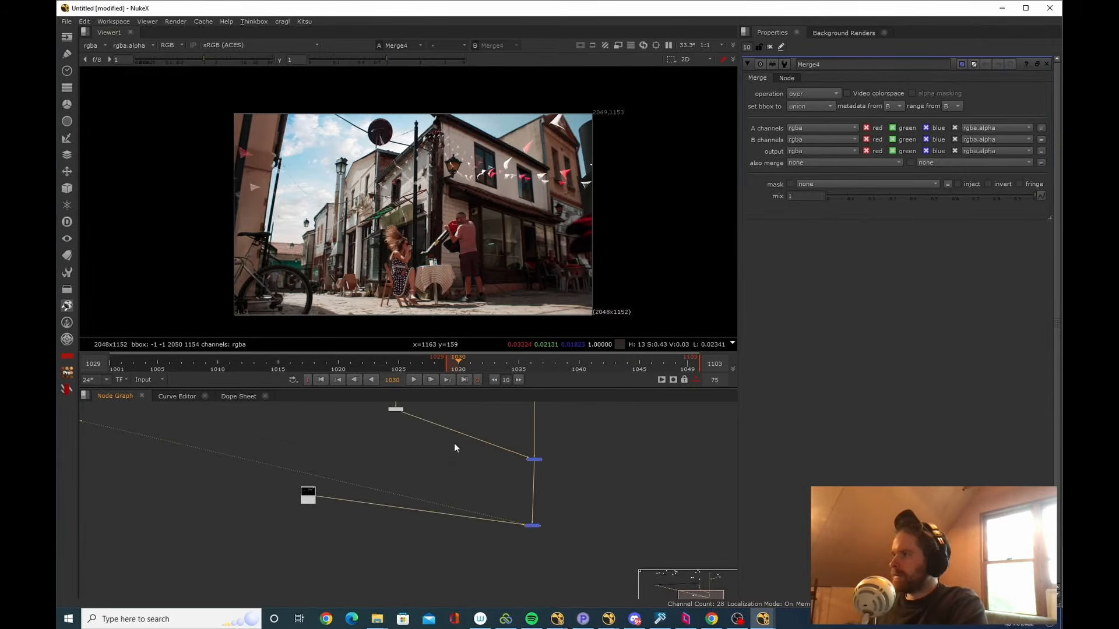
# Move the new Merge node lower and bend its bunting connection at a right angle with a Dot.
pyautogui.scroll(1, 489, 176)
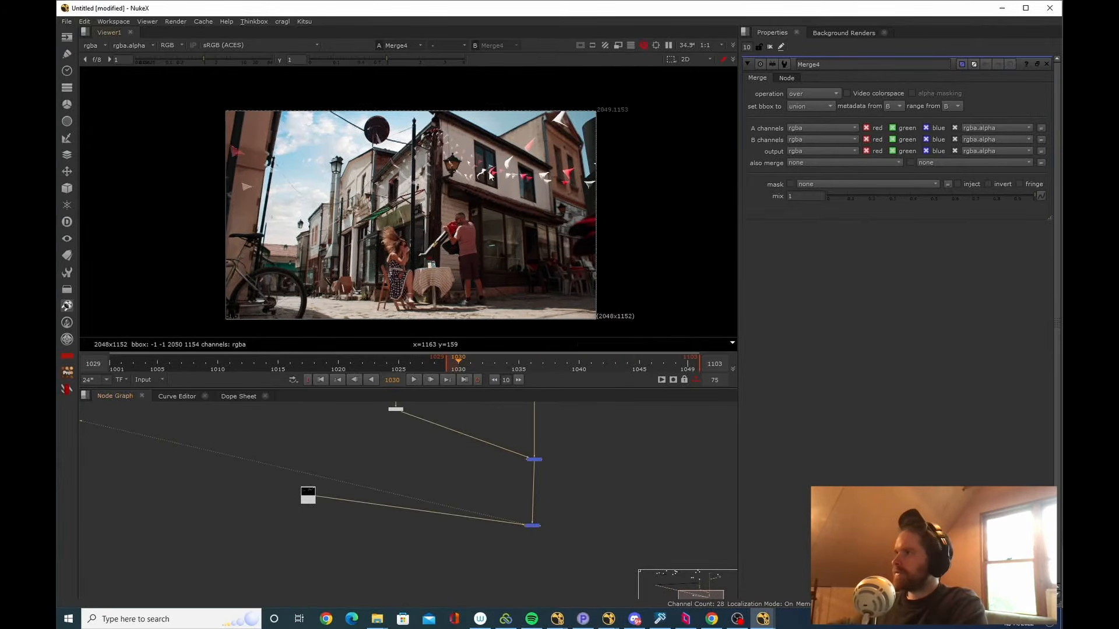
pyautogui.scroll(6, 489, 176)
pyautogui.scroll(-3, 504, 202)
pyautogui.click(552, 525)
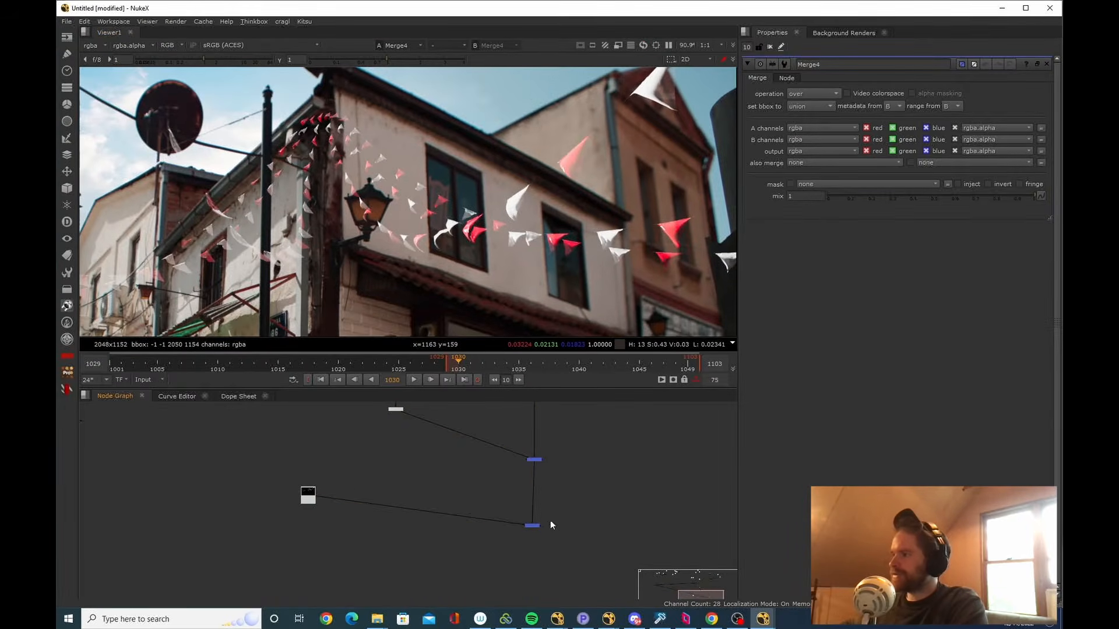
pyautogui.moveTo(535, 526); pyautogui.dragTo(542, 574)
pyautogui.click(453, 498)
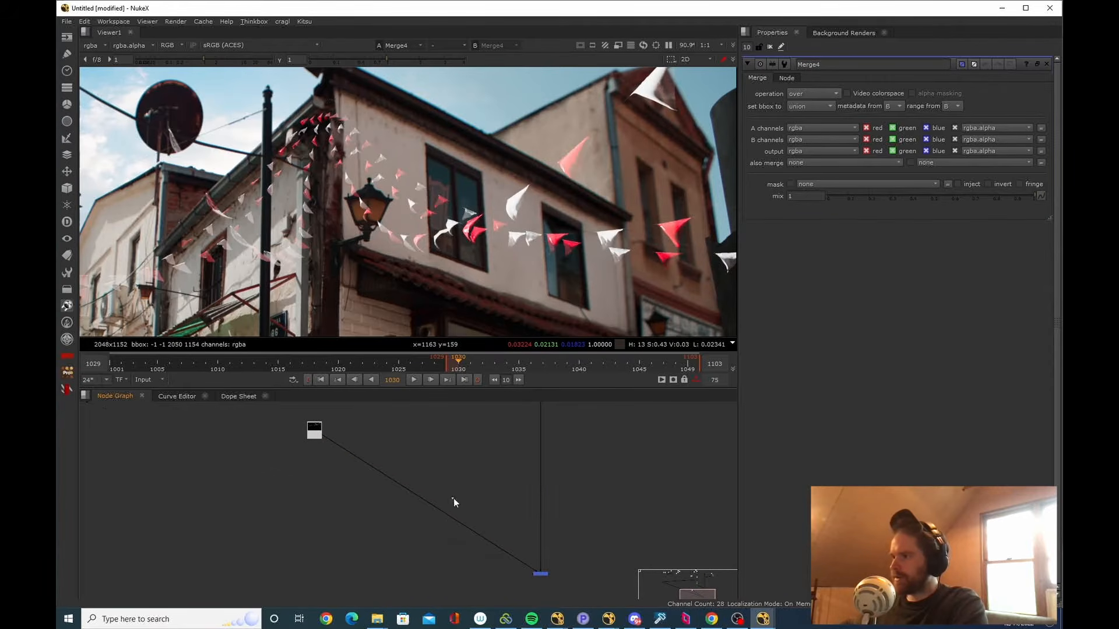
pyautogui.moveTo(428, 503); pyautogui.dragTo(316, 569)
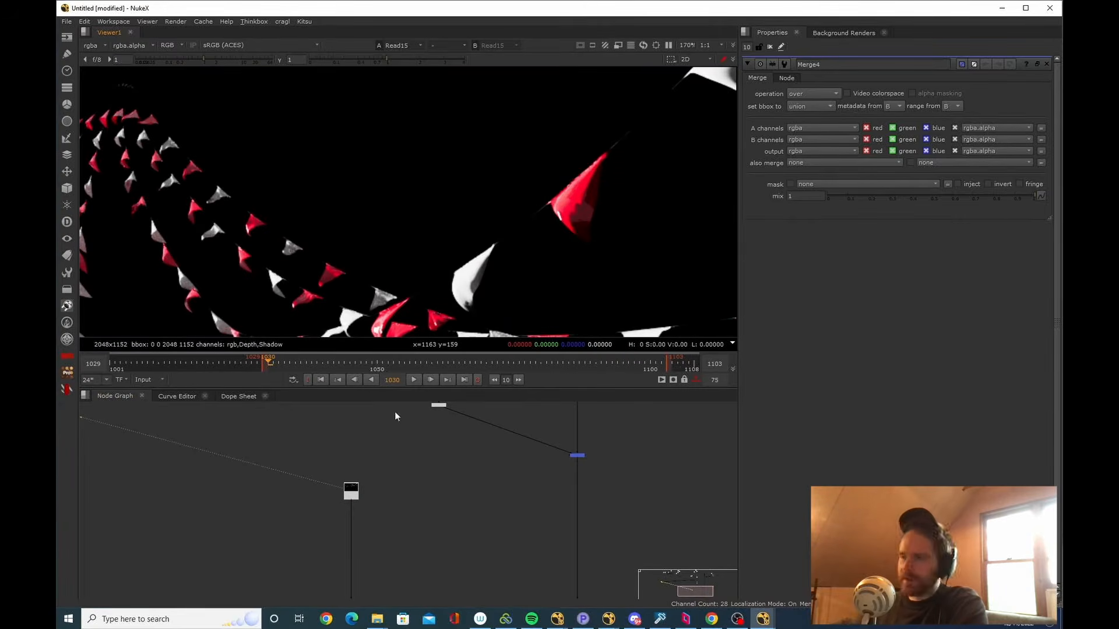
# Insert a Keyer node below the bunting Read node and space it farther down the pipe.
pyautogui.scroll(4, 475, 251)
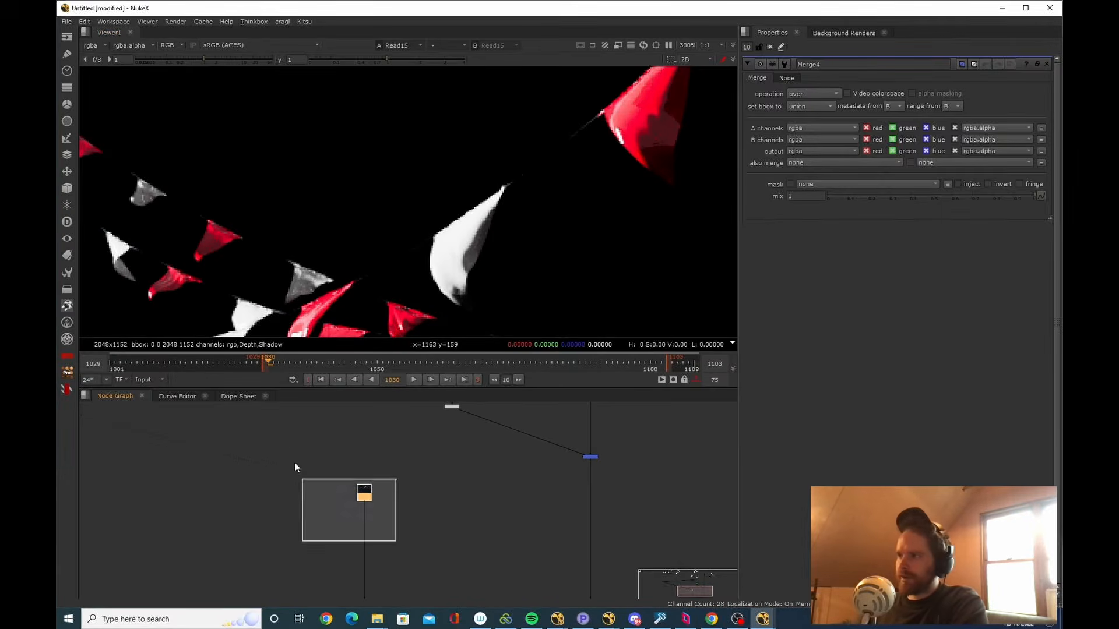
pyautogui.press('Tab')
pyautogui.write('keye')
pyautogui.press('Return')
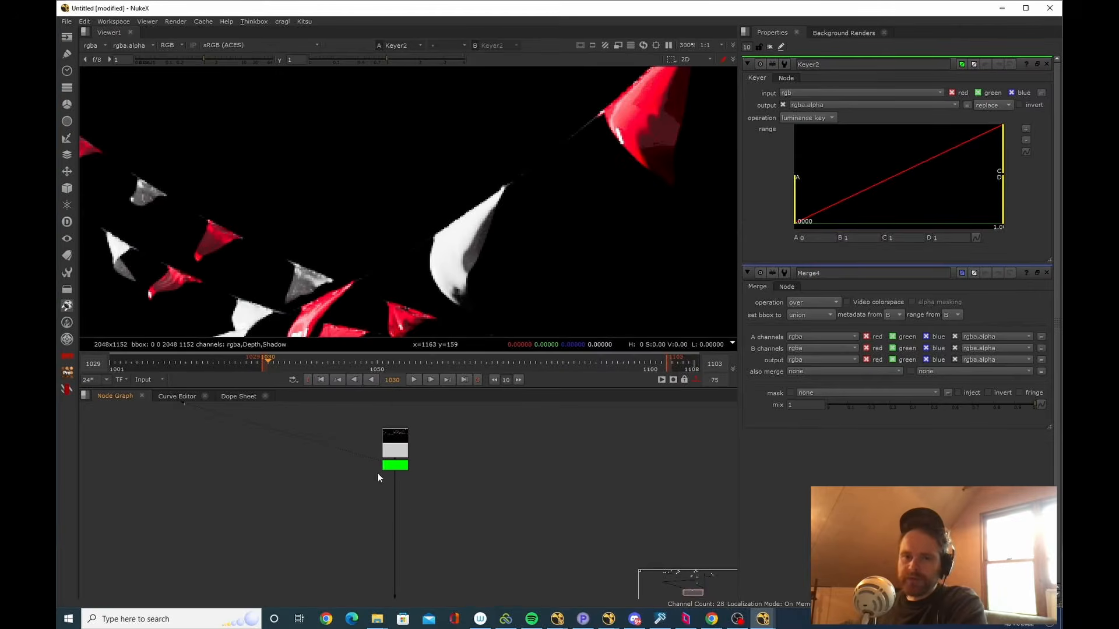
pyautogui.moveTo(399, 466); pyautogui.dragTo(428, 520)
pyautogui.click(424, 536)
pyautogui.click(420, 537)
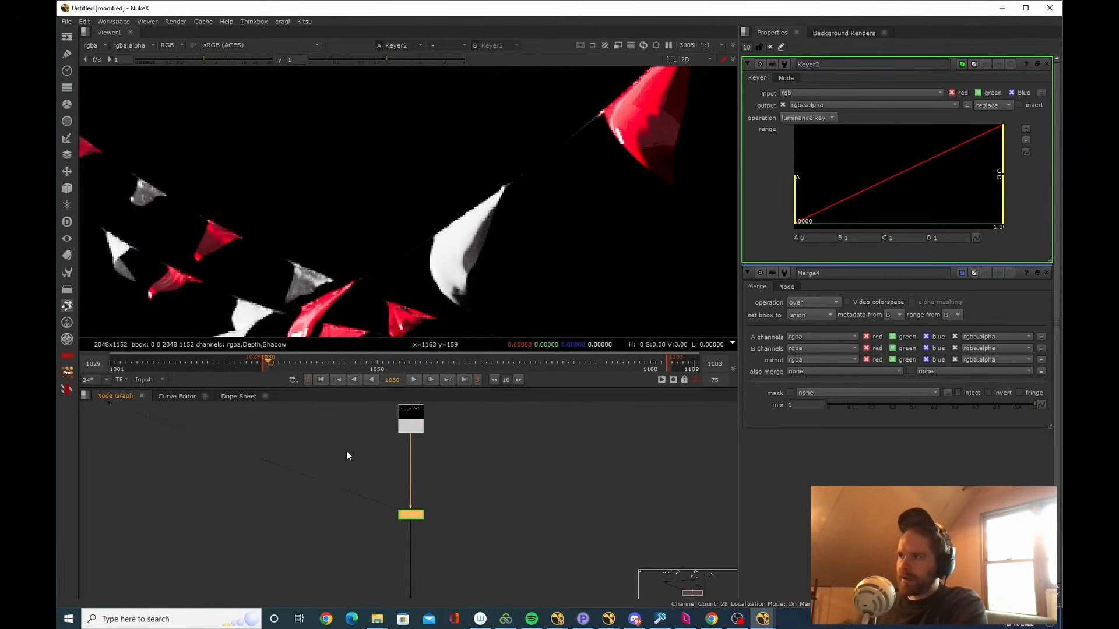
pyautogui.click(457, 421)
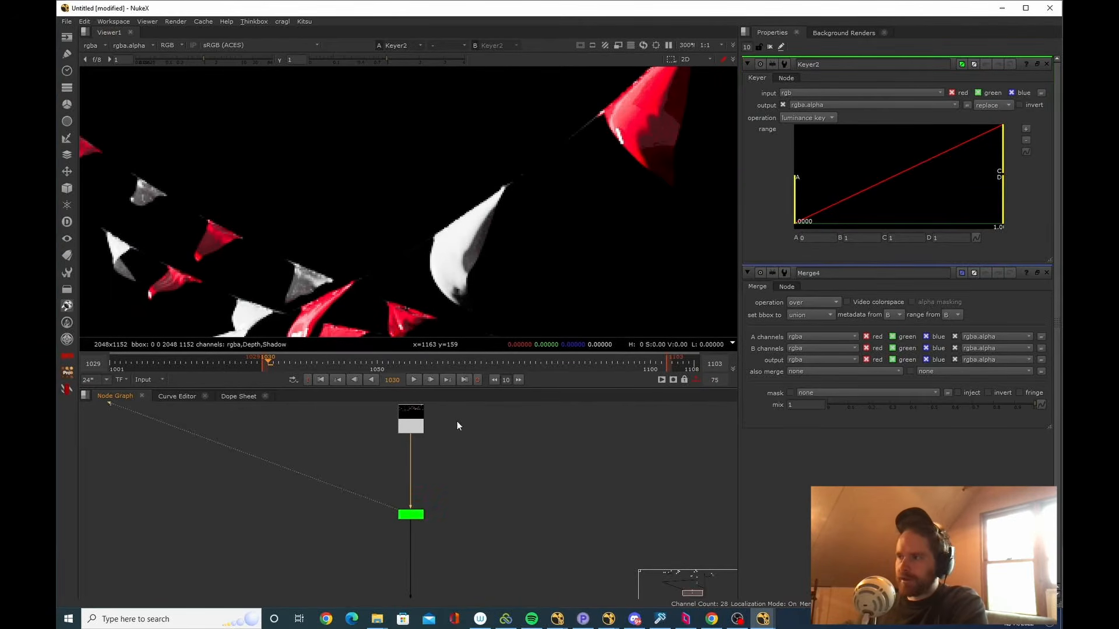
pyautogui.moveTo(457, 541); pyautogui.dragTo(358, 494)
pyautogui.click(359, 493)
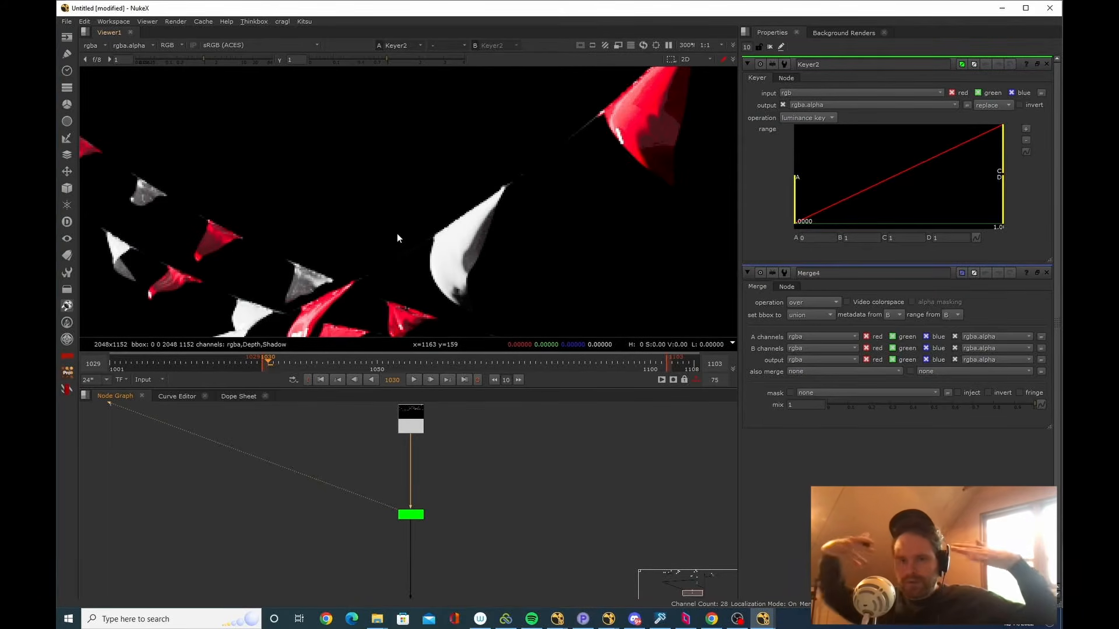
# Inspect the bunting's alpha and bring the Keyer's range handle B down to about 0.0039 for a solid matte.
pyautogui.scroll(3, 460, 244)
pyautogui.press('a')
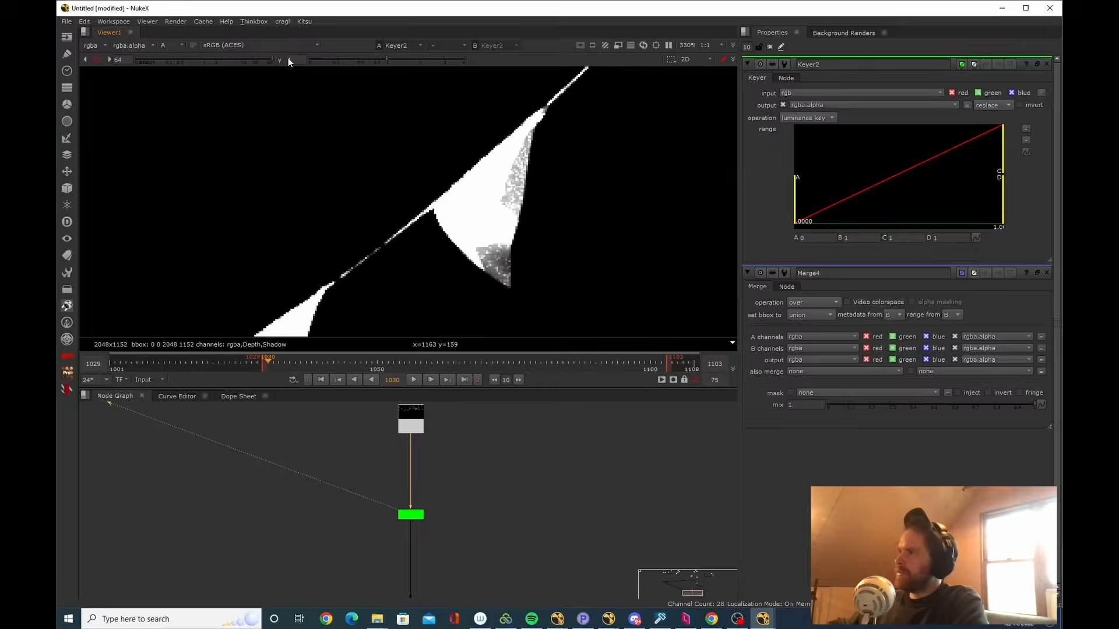
pyautogui.keyDown('ctrl'); pyautogui.click(247, 59); pyautogui.keyUp('ctrl')
pyautogui.scroll(-5, 486, 222)
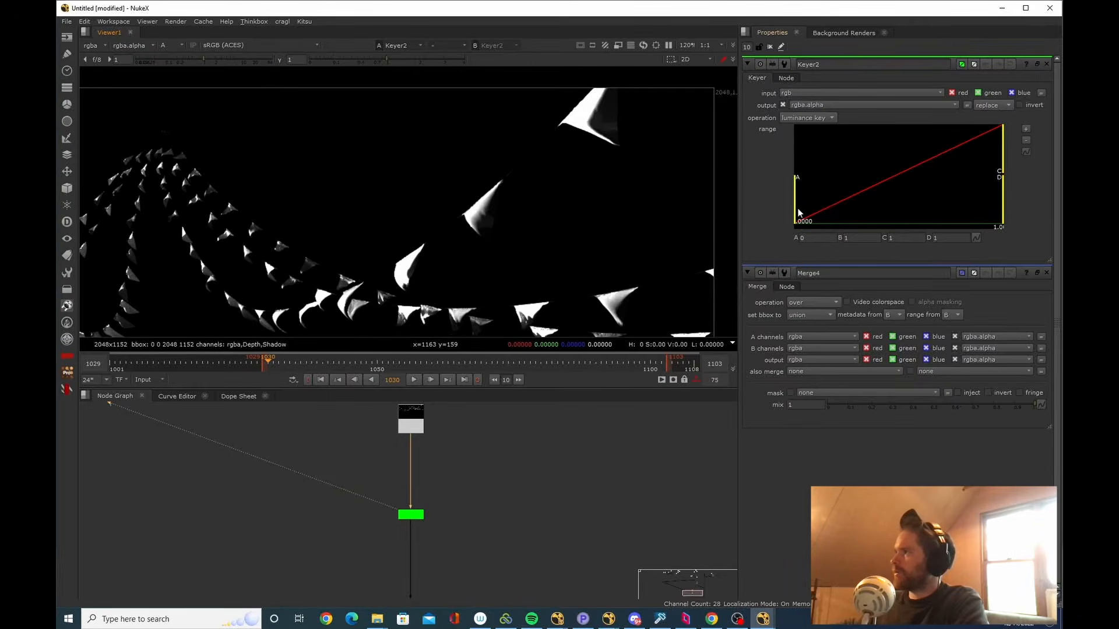
pyautogui.moveTo(796, 210); pyautogui.dragTo(841, 207)
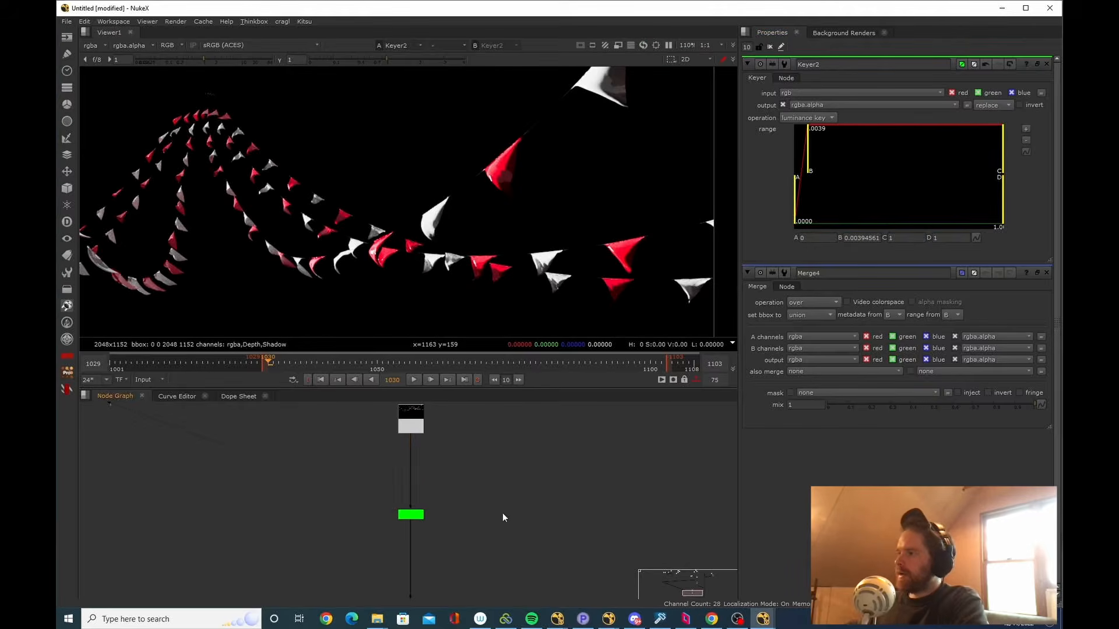
# Add a Premult node directly after the bunting Keyer and view the result through the final Merge.
pyautogui.click(411, 515)
pyautogui.press('Tab')
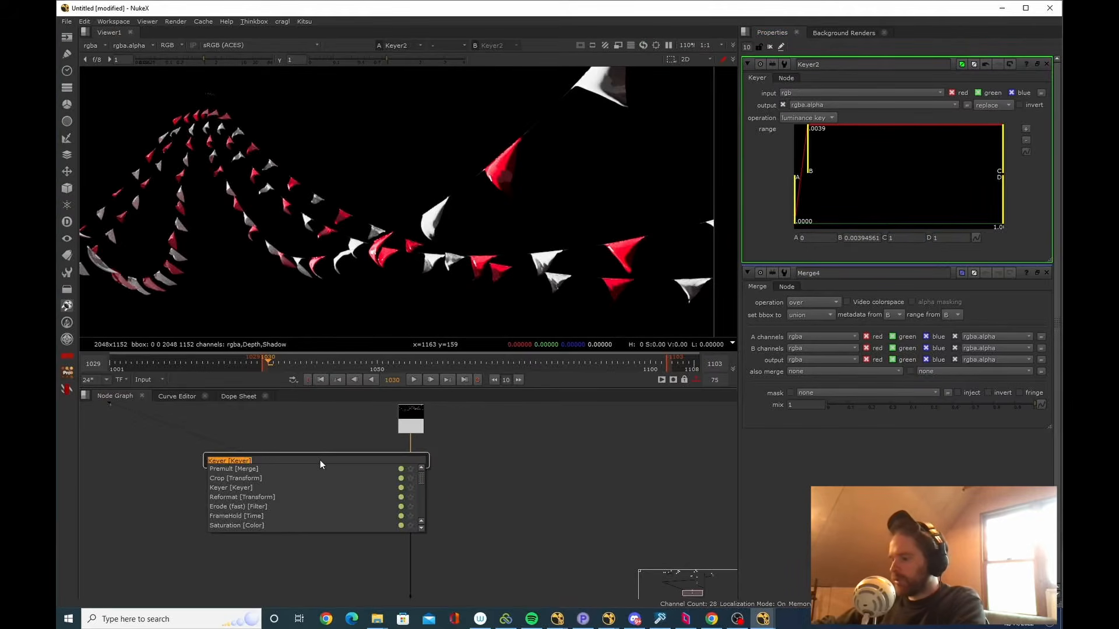
pyautogui.write('premult')
pyautogui.press('Return')
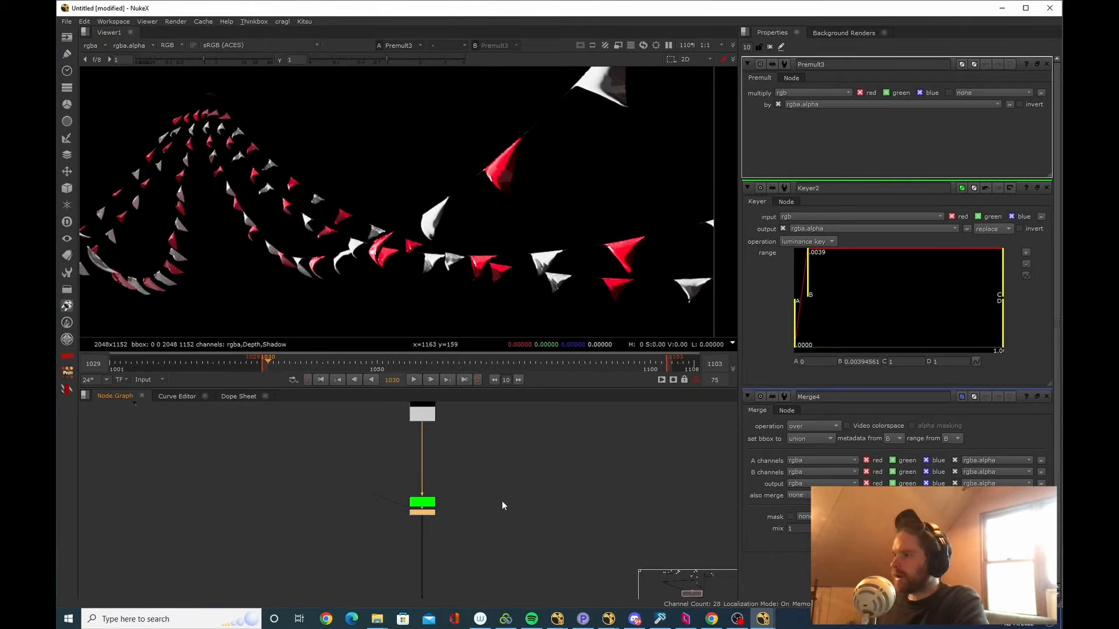
pyautogui.moveTo(501, 501); pyautogui.dragTo(513, 470)
pyautogui.moveTo(437, 477); pyautogui.dragTo(438, 495)
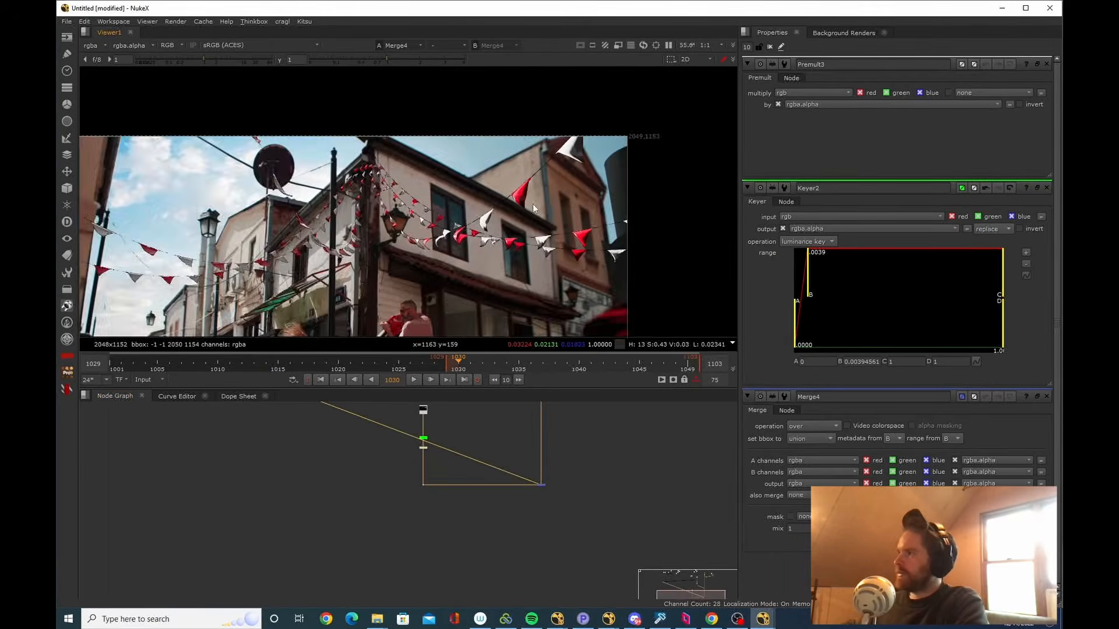
# Examine how the merged bunting sits against the buildings, lamp and sky, up close and in the full frame.
pyautogui.scroll(5, 534, 202)
pyautogui.scroll(-4, 542, 204)
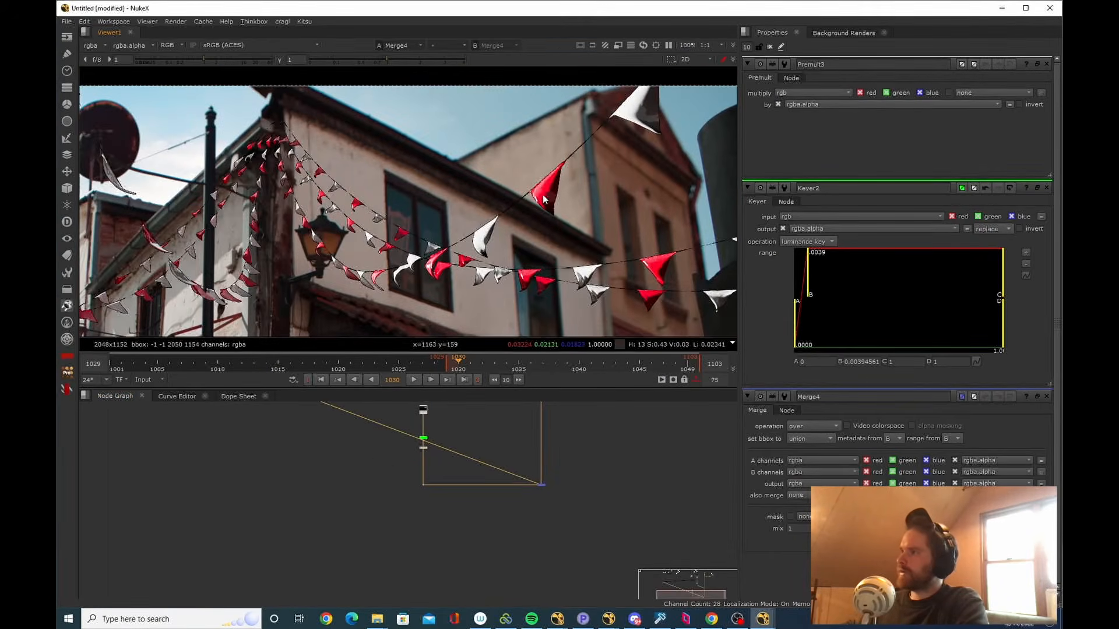
pyautogui.scroll(-6, 542, 215)
pyautogui.moveTo(496, 234); pyautogui.dragTo(498, 230)
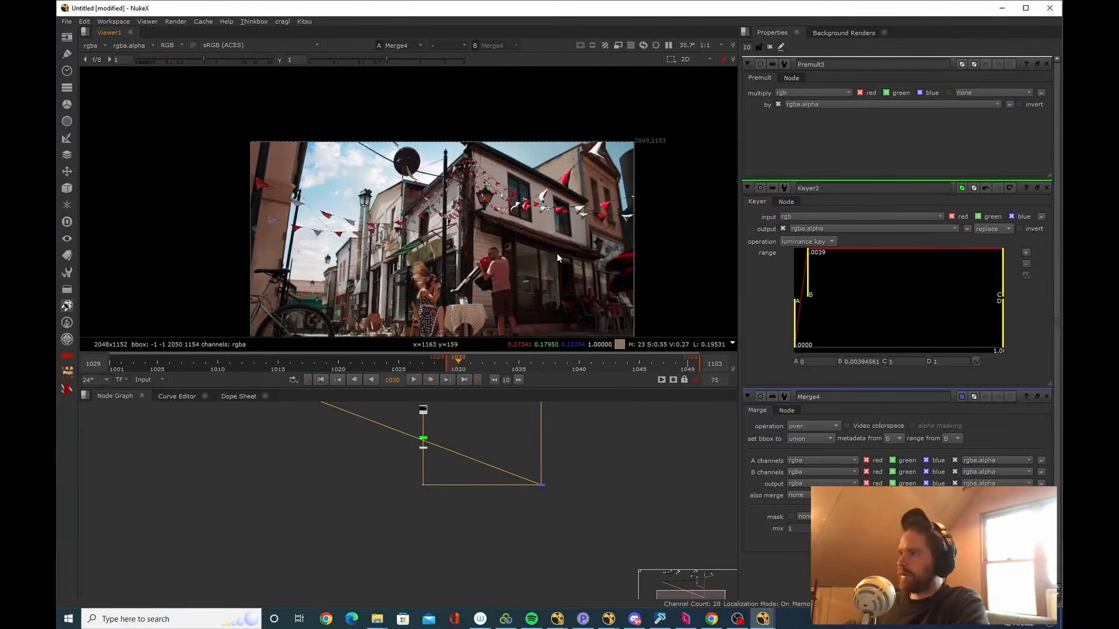
pyautogui.moveTo(557, 253); pyautogui.dragTo(560, 214)
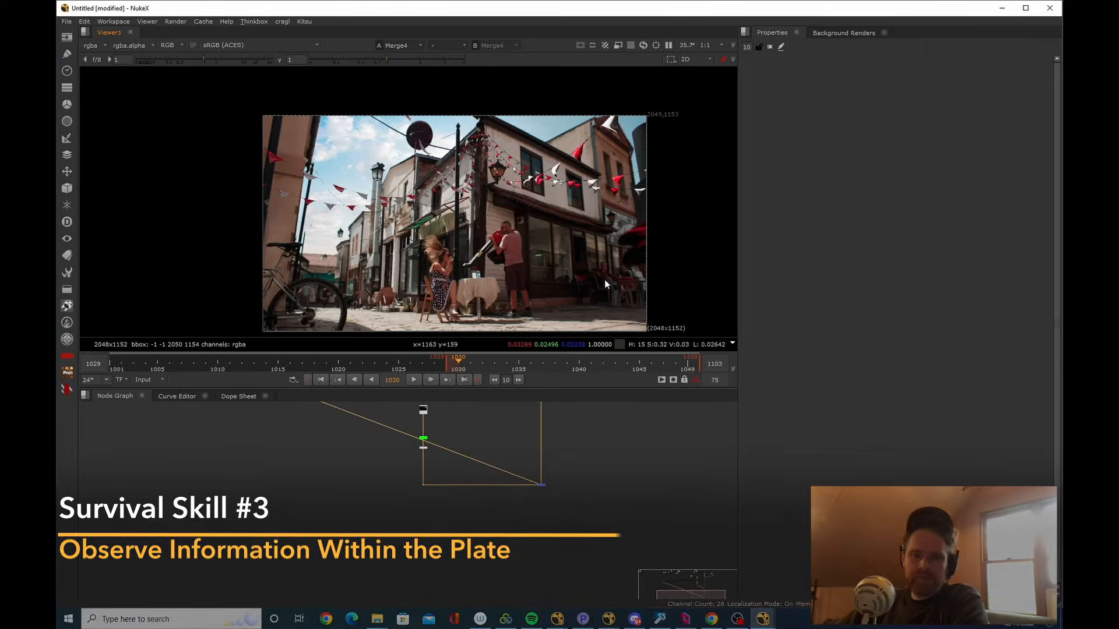
pyautogui.scroll(7, 603, 278)
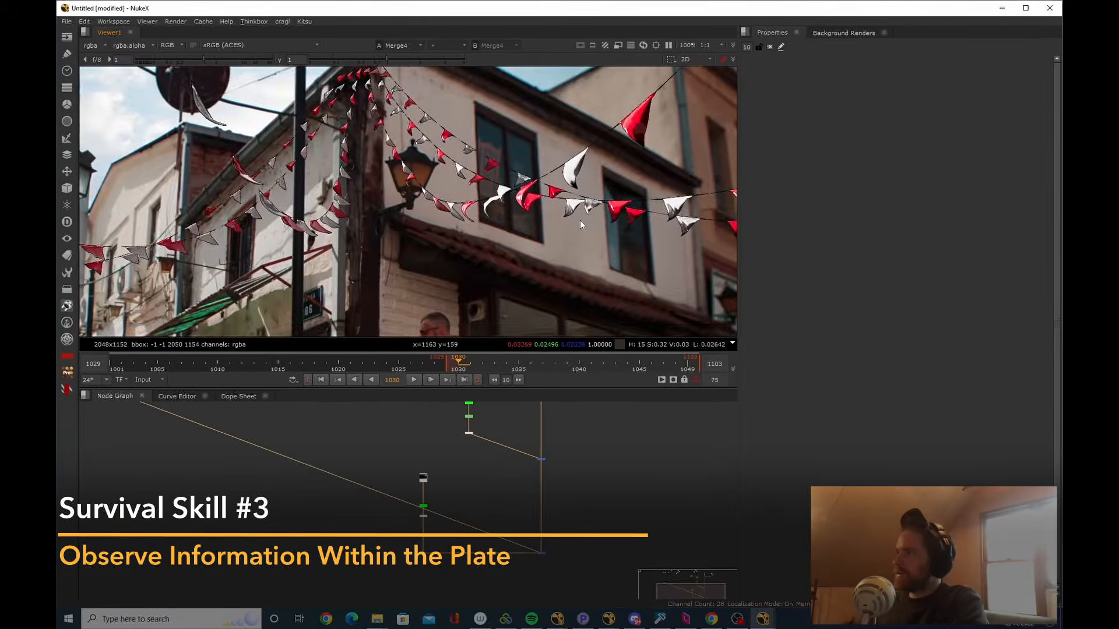
# Compare the red and white flags on the shaded side of the plate with the surrounding buildings and the blurred red umbrella.
pyautogui.moveTo(551, 230); pyautogui.dragTo(439, 253)
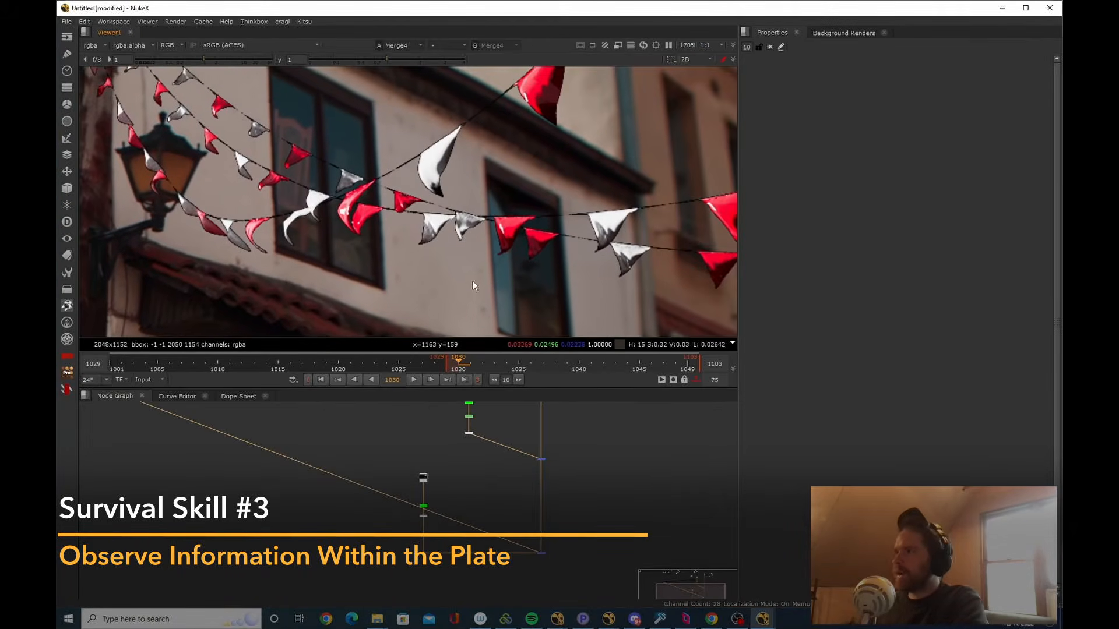
pyautogui.moveTo(513, 291); pyautogui.dragTo(471, 227)
pyautogui.scroll(-2, 547, 302)
pyautogui.moveTo(527, 201); pyautogui.dragTo(470, 197)
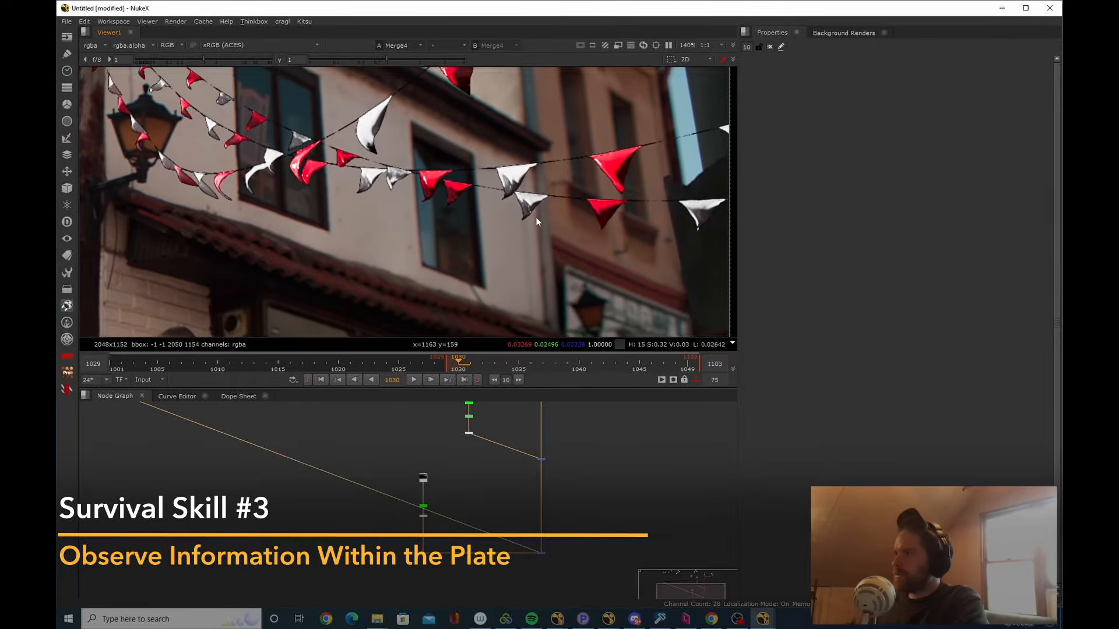
pyautogui.moveTo(536, 218); pyautogui.dragTo(423, 165)
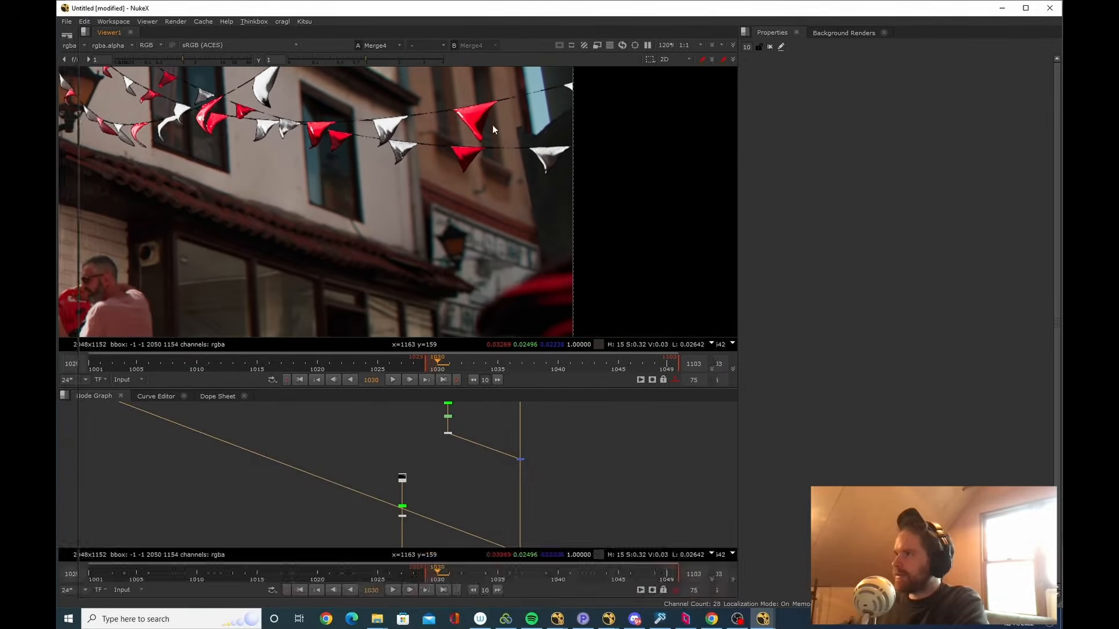
pyautogui.press('space')
pyautogui.scroll(3, 544, 288)
pyautogui.moveTo(536, 290); pyautogui.dragTo(561, 316)
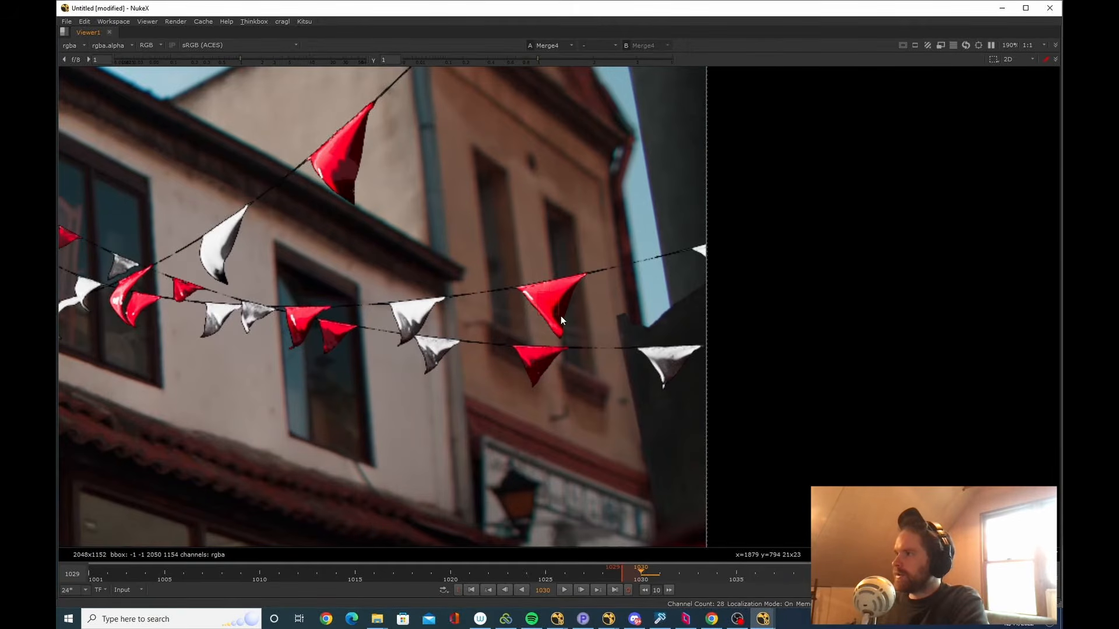
pyautogui.scroll(-3, 562, 278)
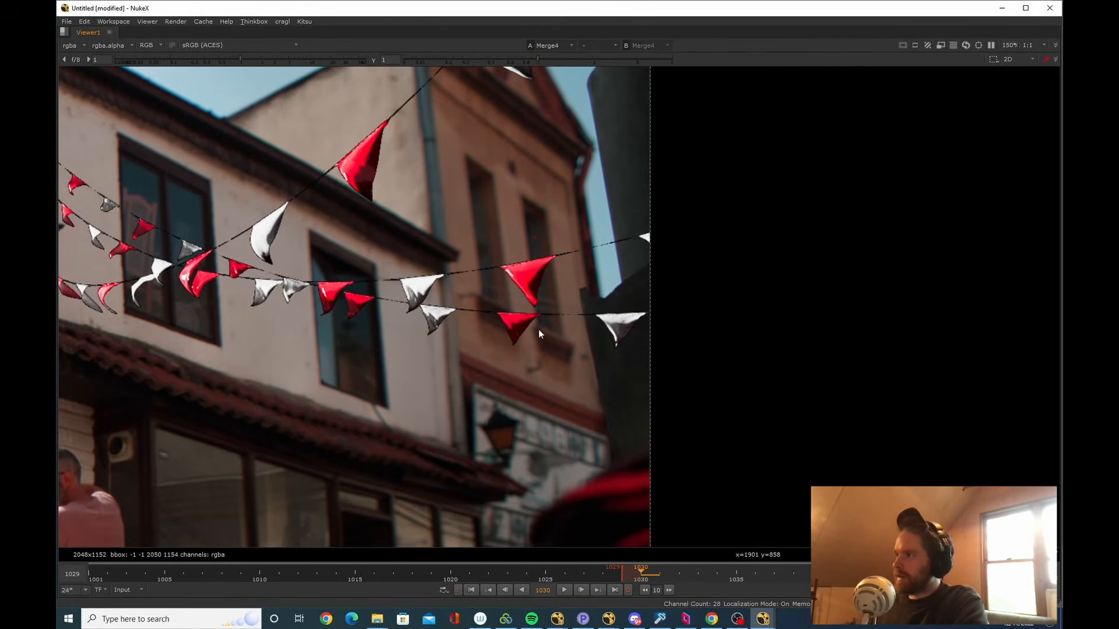
pyautogui.moveTo(536, 352); pyautogui.dragTo(507, 288)
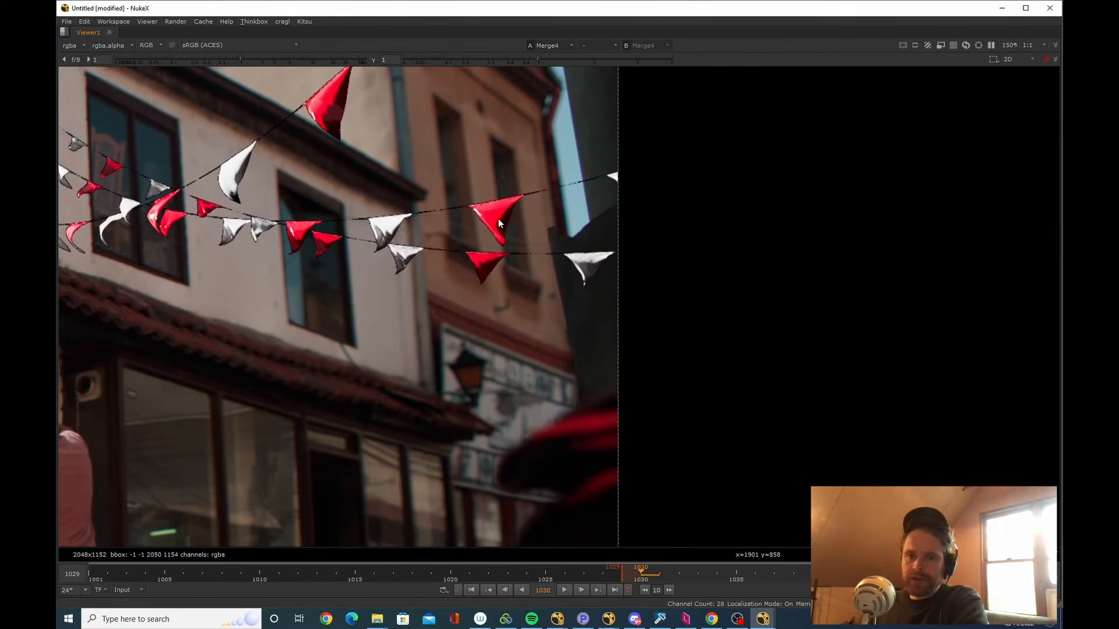
pyautogui.moveTo(505, 217); pyautogui.dragTo(450, 135)
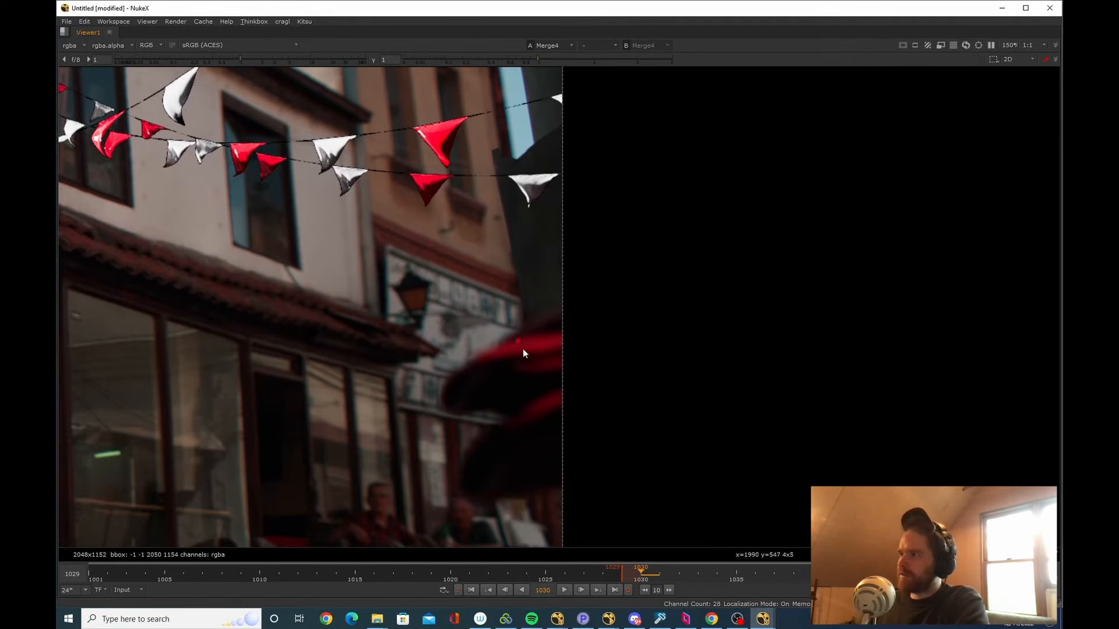
pyautogui.moveTo(557, 375); pyautogui.dragTo(606, 429)
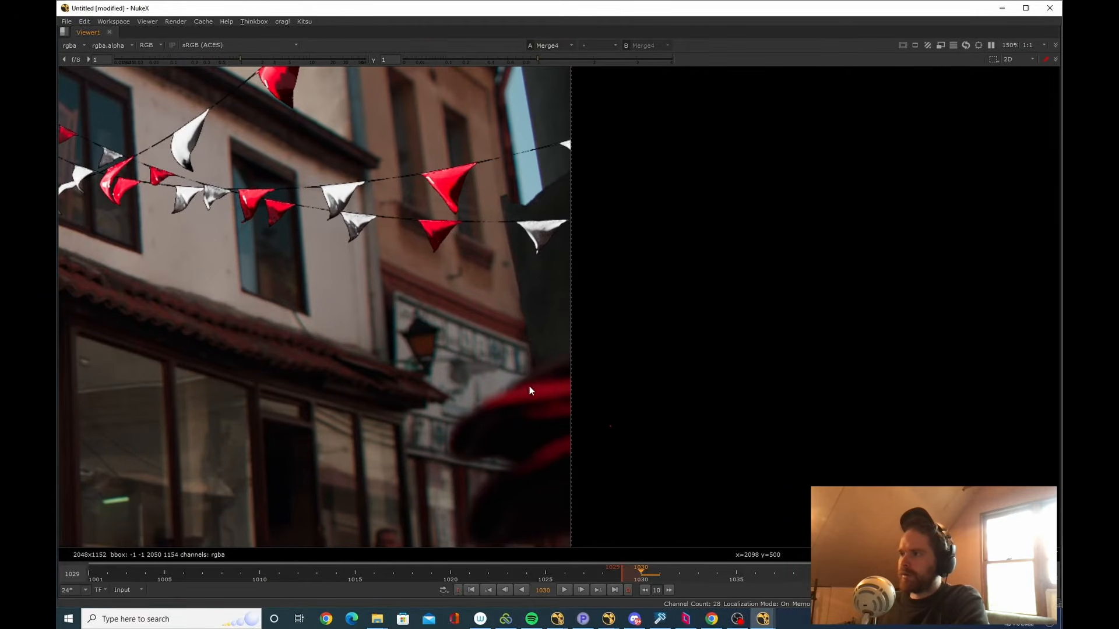
pyautogui.click(551, 416)
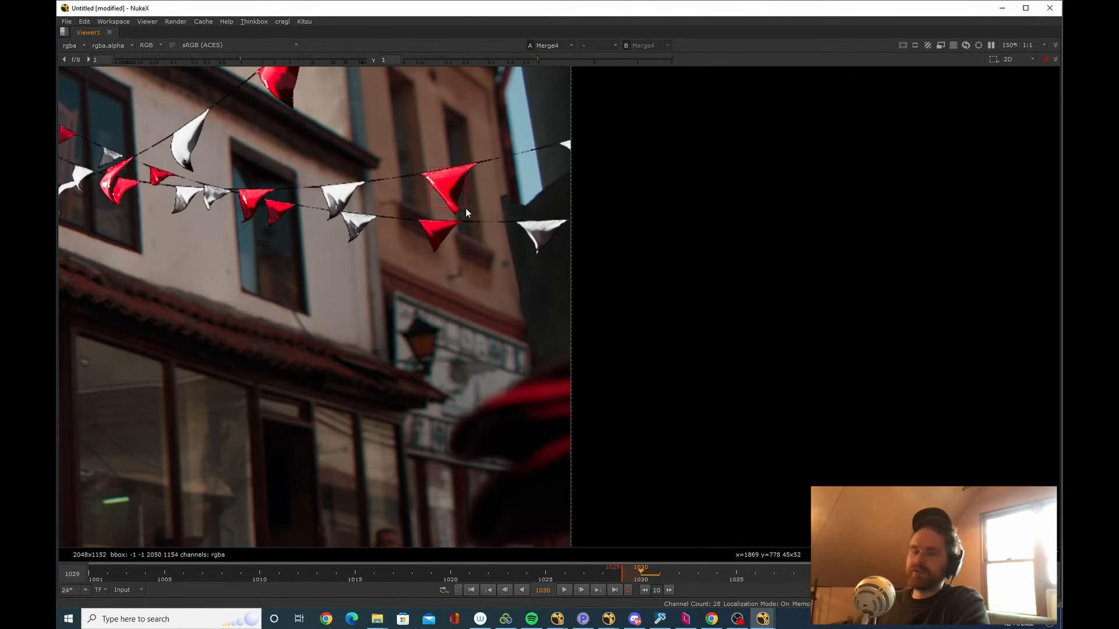
pyautogui.scroll(-3, 488, 348)
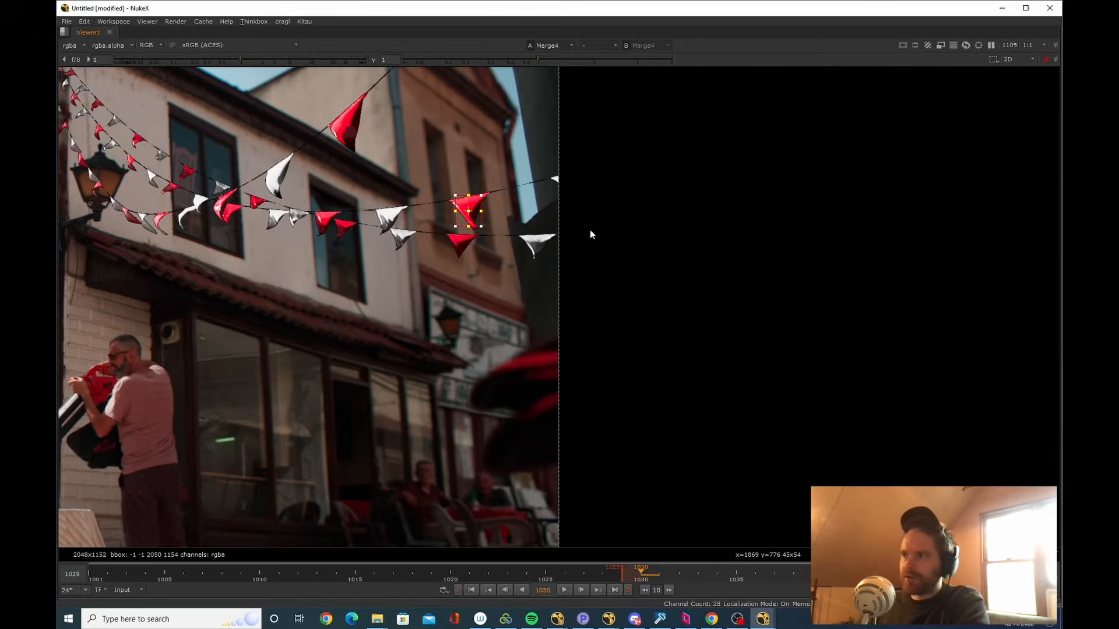
# Examine the brightness of the large white flag, and check the light and shadow areas across the full frame.
pyautogui.scroll(-2, 513, 256)
pyautogui.scroll(6, 489, 245)
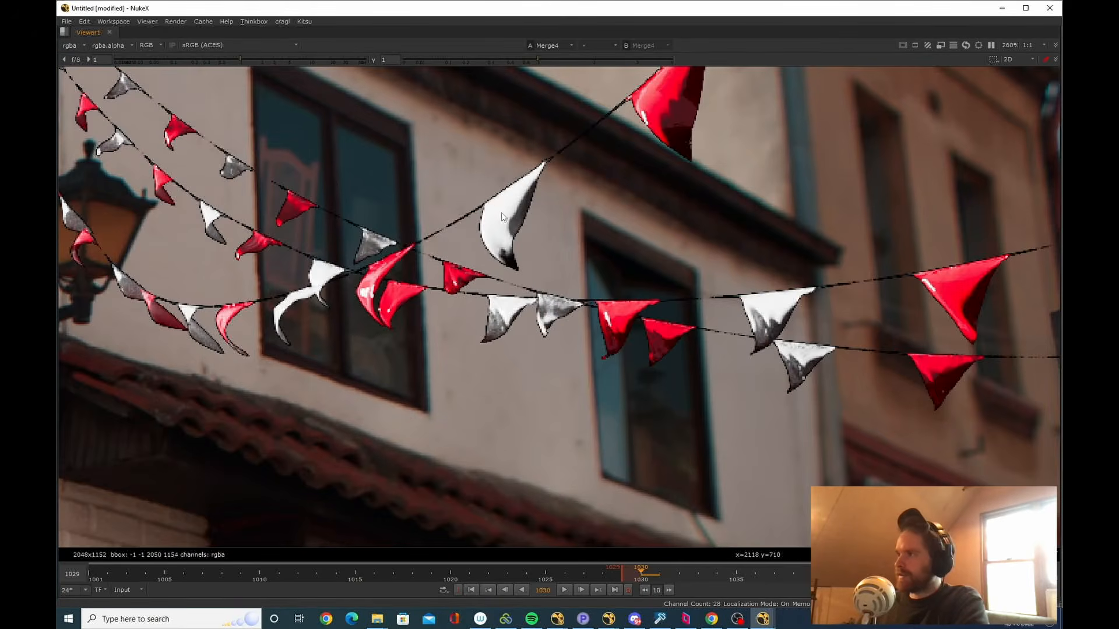
pyautogui.scroll(2, 467, 250)
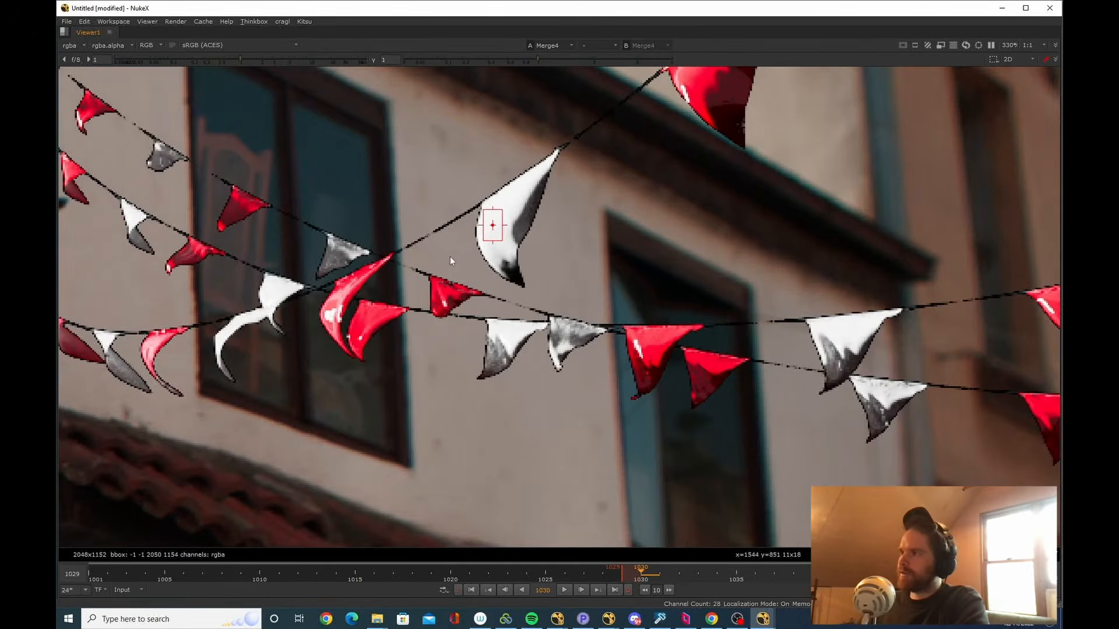
pyautogui.scroll(-3, 460, 251)
pyautogui.scroll(-8, 462, 250)
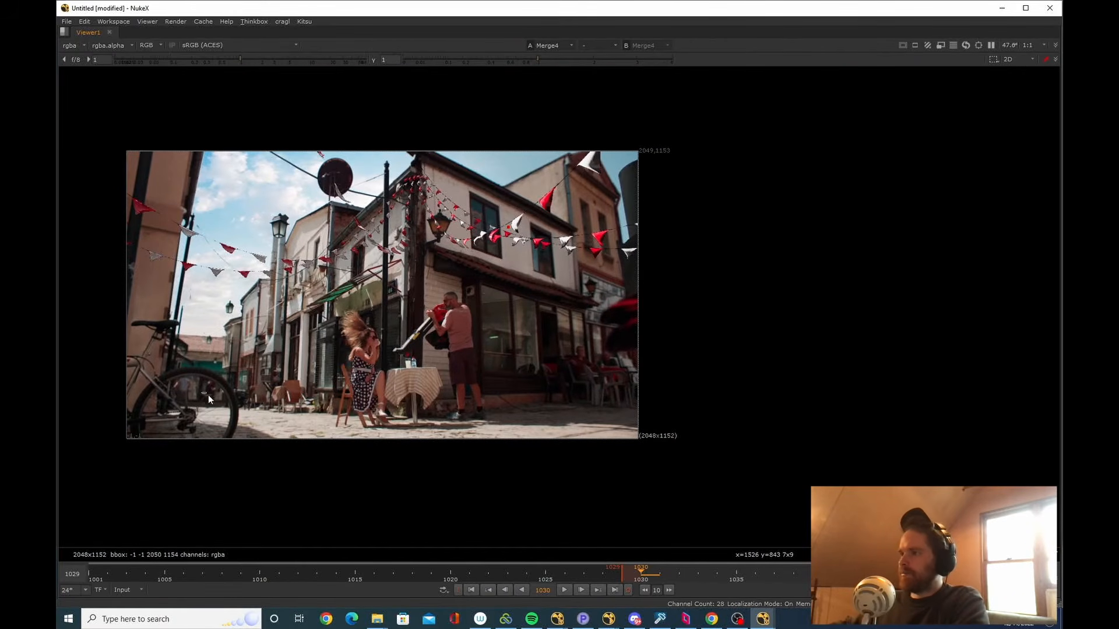
pyautogui.moveTo(286, 413); pyautogui.dragTo(550, 458)
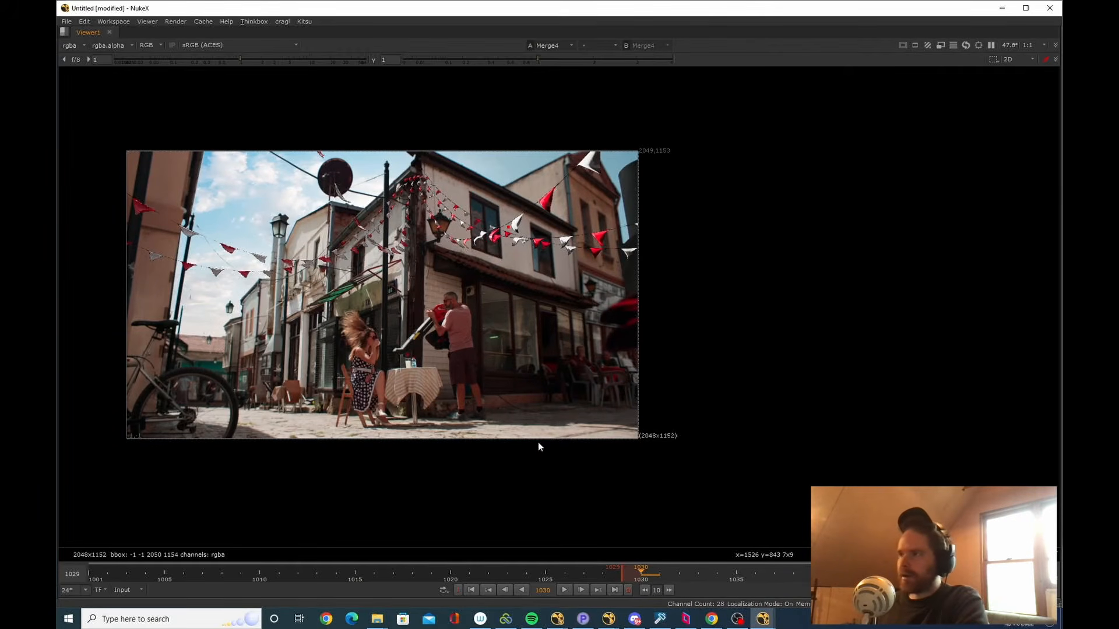
pyautogui.moveTo(421, 166)
pyautogui.mouseDown()
pyautogui.moveTo(667, 398)
pyautogui.moveTo(662, 407)
pyautogui.moveTo(643, 374)
pyautogui.moveTo(606, 166)
pyautogui.moveTo(411, 159)
pyautogui.mouseUp()
pyautogui.keyDown('ctrl'); pyautogui.click(696, 427); pyautogui.keyUp('ctrl')
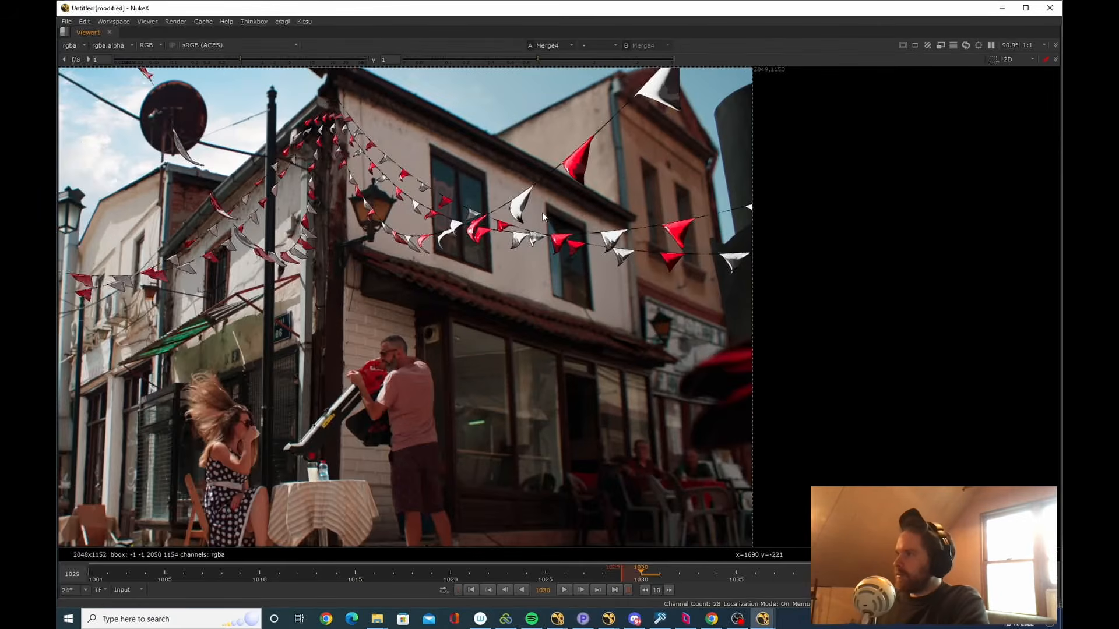
# Examine the softness and colour fringing of the window edges against the sharpness of the flags in front of them.
pyautogui.scroll(4, 542, 259)
pyautogui.scroll(9, 547, 257)
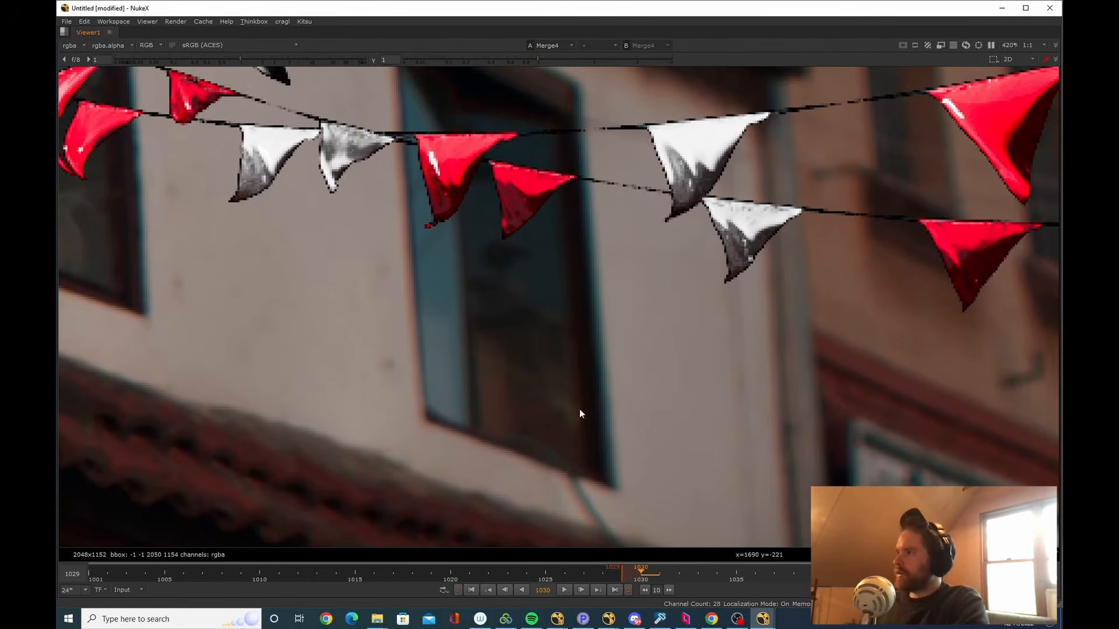
pyautogui.keyDown('ctrl'); pyautogui.moveTo(627, 492); pyautogui.dragTo(379, 305); pyautogui.keyUp('ctrl')
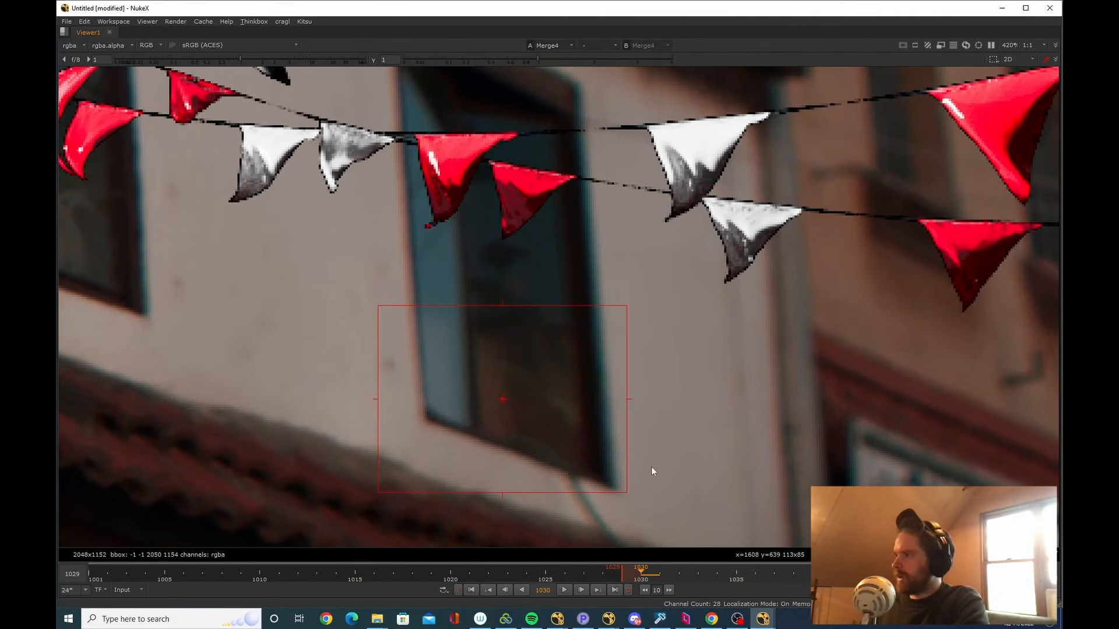
pyautogui.keyDown('ctrl'); pyautogui.moveTo(628, 489); pyautogui.dragTo(393, 278); pyautogui.keyUp('ctrl')
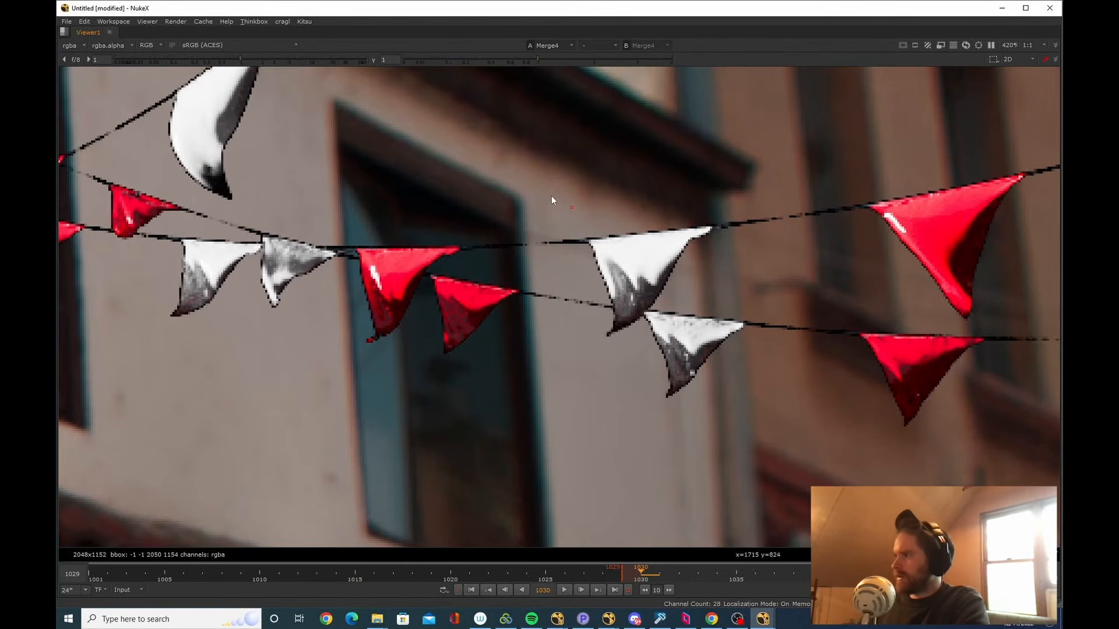
pyautogui.moveTo(554, 189); pyautogui.dragTo(729, 398)
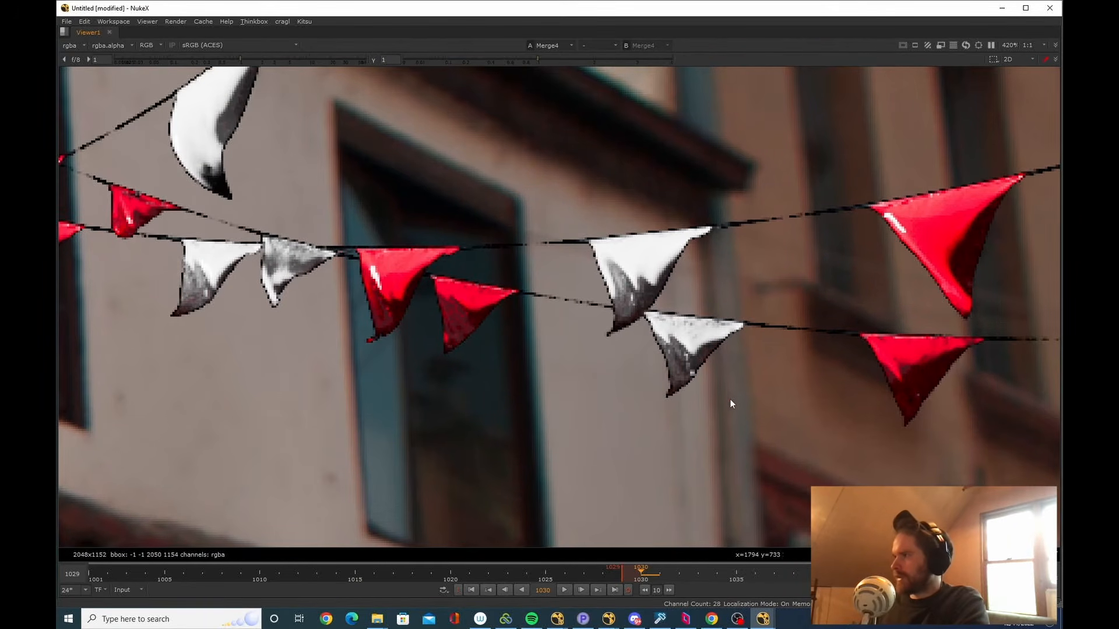
pyautogui.keyDown('ctrl'); pyautogui.click(730, 398); pyautogui.keyUp('ctrl')
pyautogui.scroll(-5, 670, 280)
pyautogui.scroll(3, 547, 298)
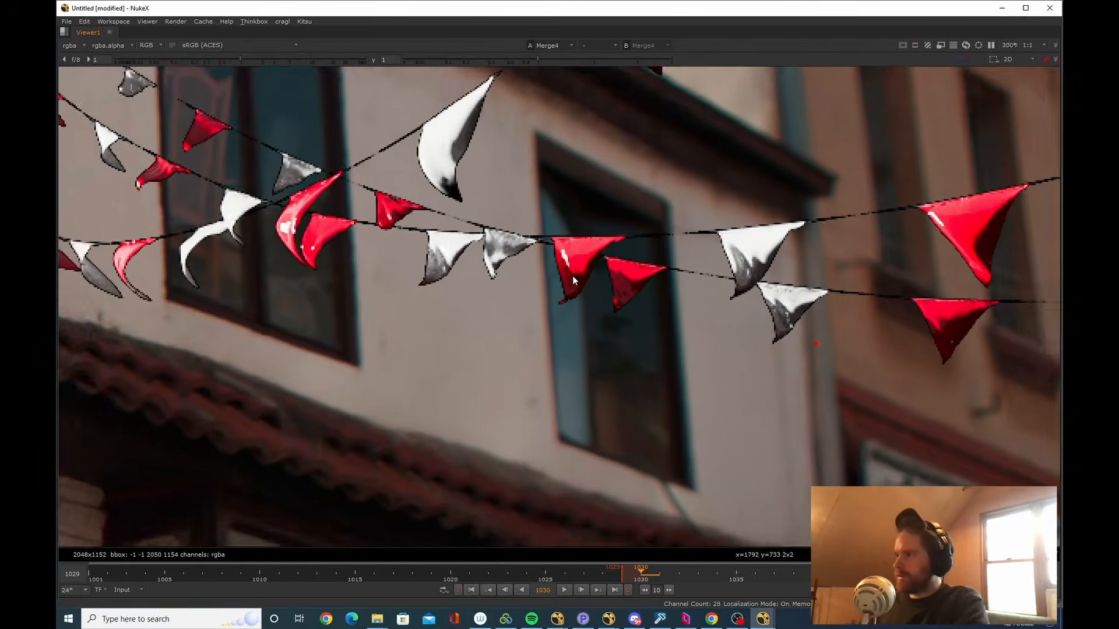
pyautogui.scroll(4, 600, 317)
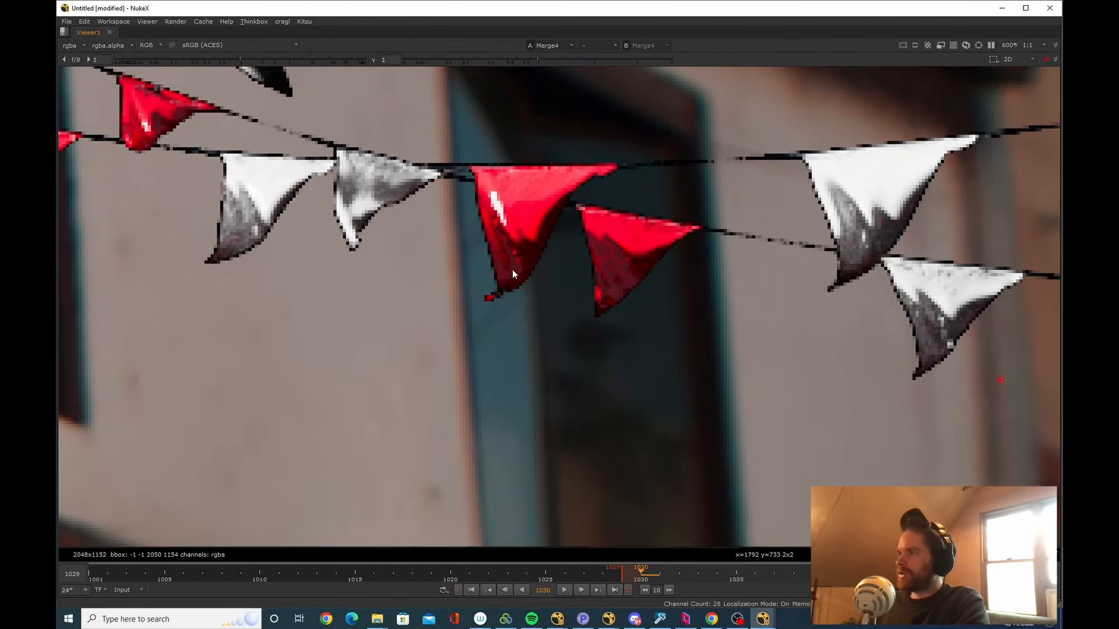
pyautogui.moveTo(513, 272); pyautogui.dragTo(509, 291)
pyautogui.moveTo(568, 329); pyautogui.dragTo(537, 234)
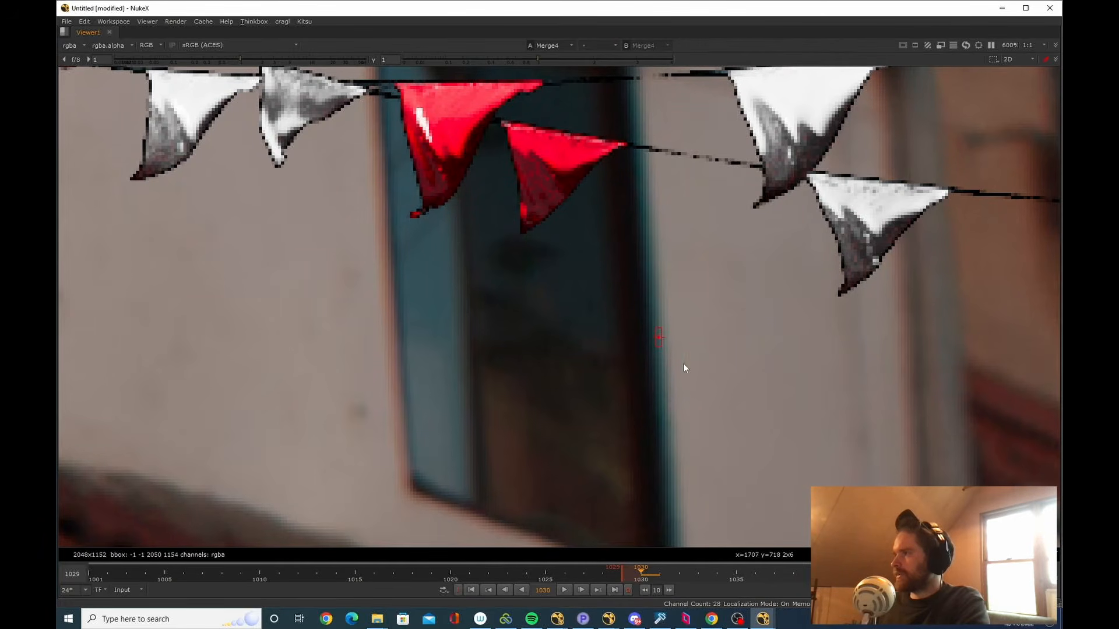
pyautogui.moveTo(514, 230); pyautogui.dragTo(525, 336)
pyautogui.scroll(-7, 420, 254)
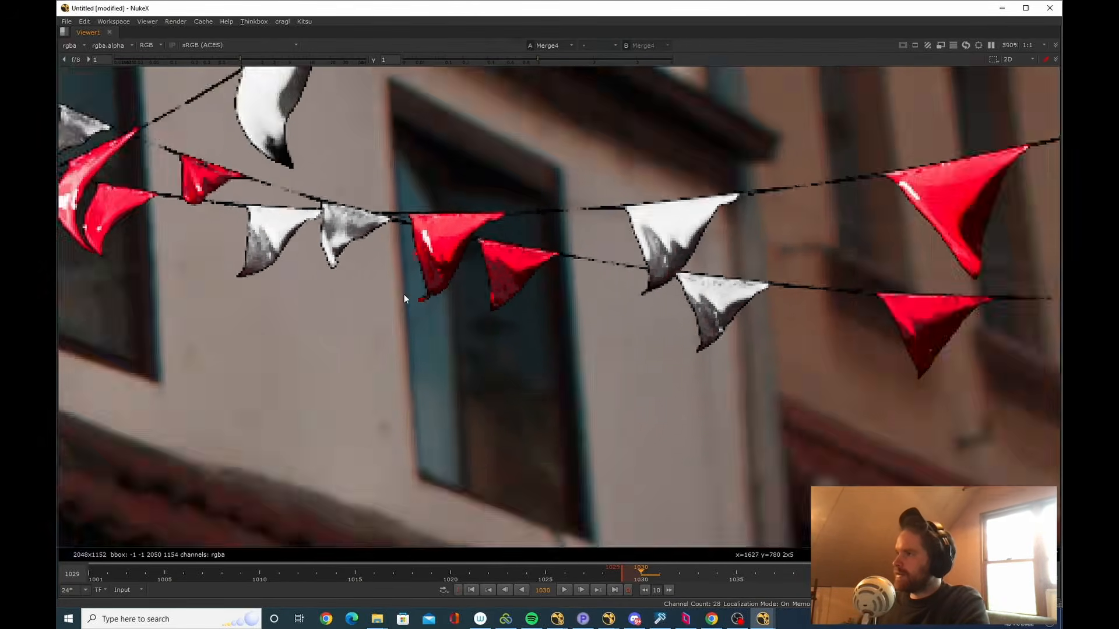
# Inspect the grain and dark edge pixels of the small flags above the green awning, and review them in the wider frame.
pyautogui.scroll(10, 441, 336)
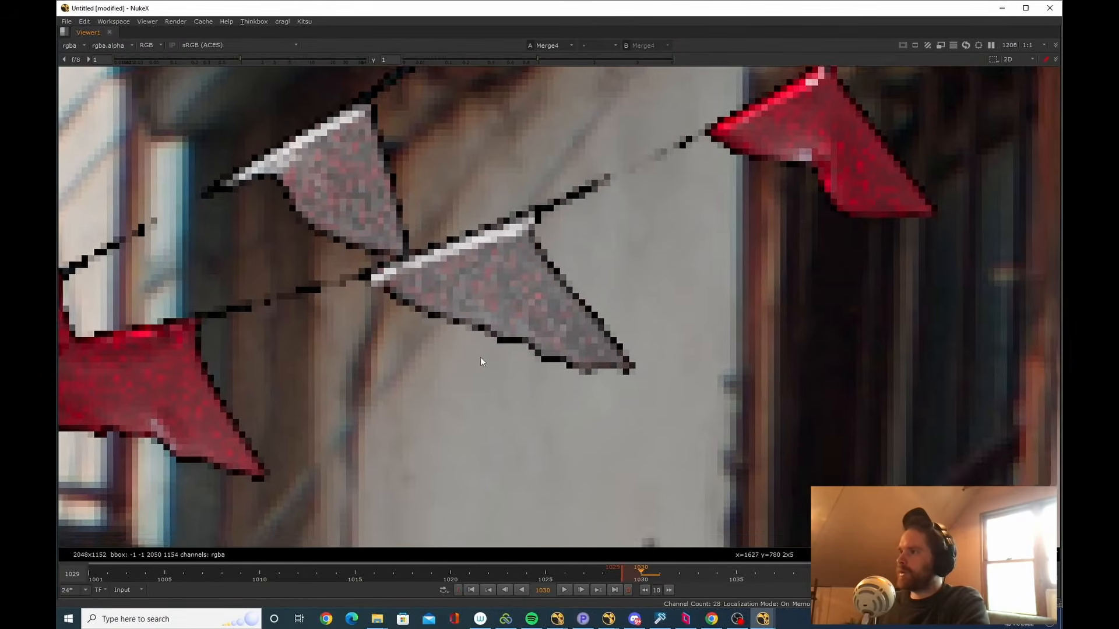
pyautogui.scroll(2, 469, 326)
pyautogui.moveTo(493, 321); pyautogui.dragTo(497, 324)
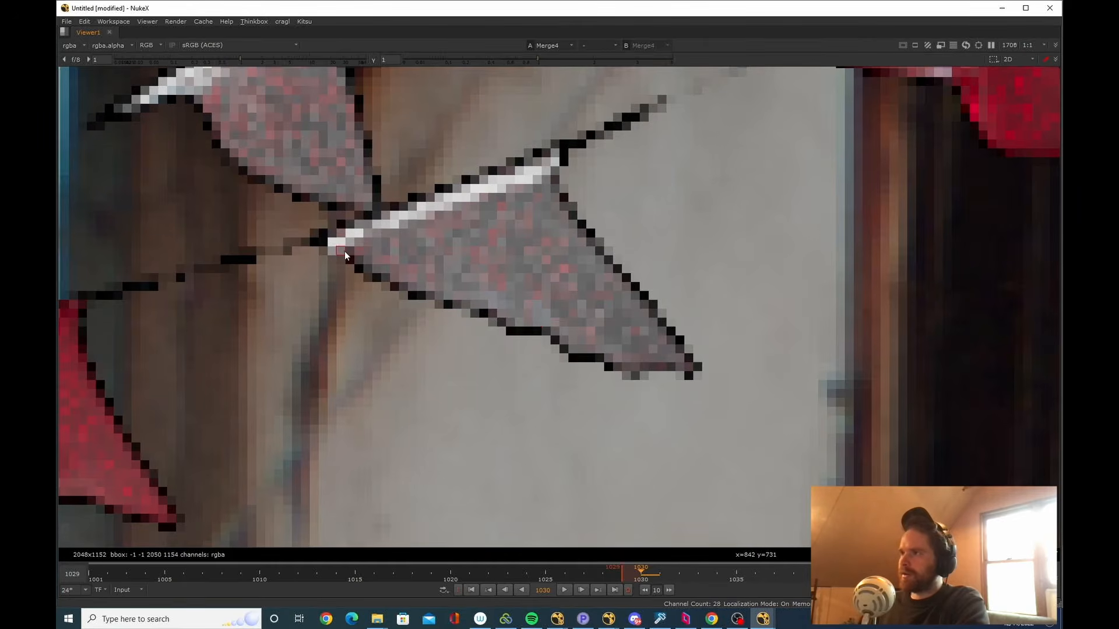
pyautogui.scroll(-6, 345, 255)
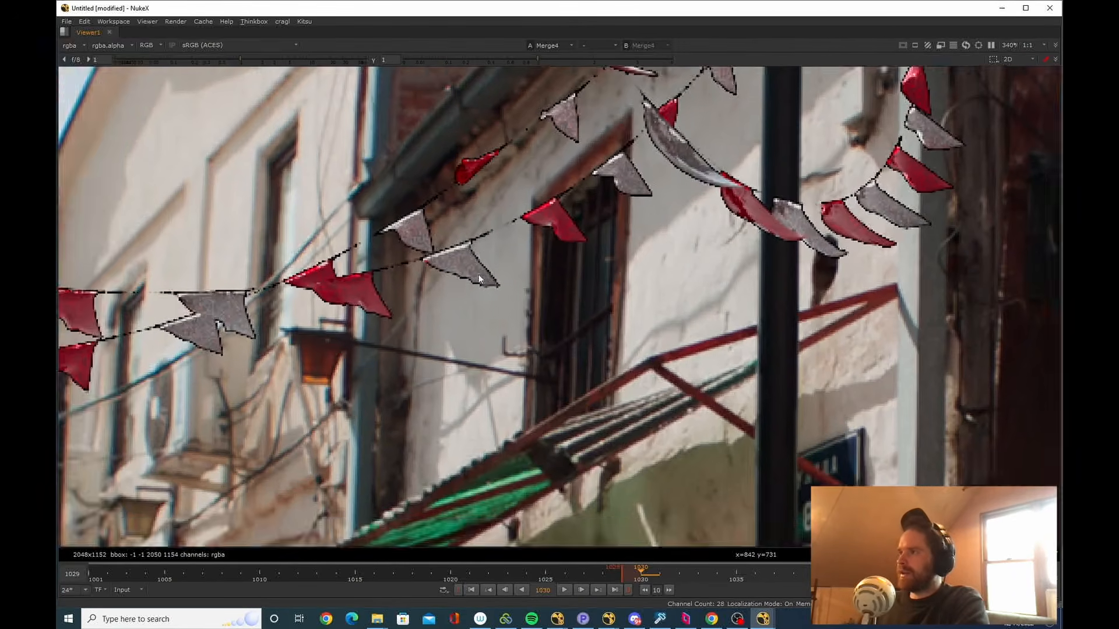
pyautogui.scroll(5, 477, 279)
pyautogui.scroll(-5, 409, 264)
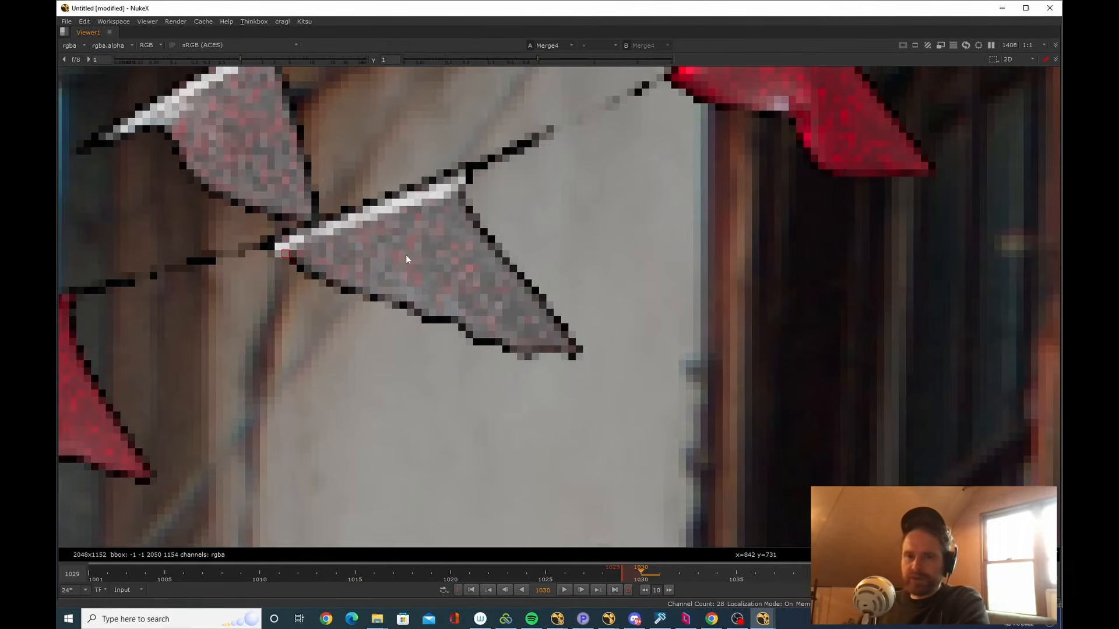
pyautogui.scroll(-8, 520, 362)
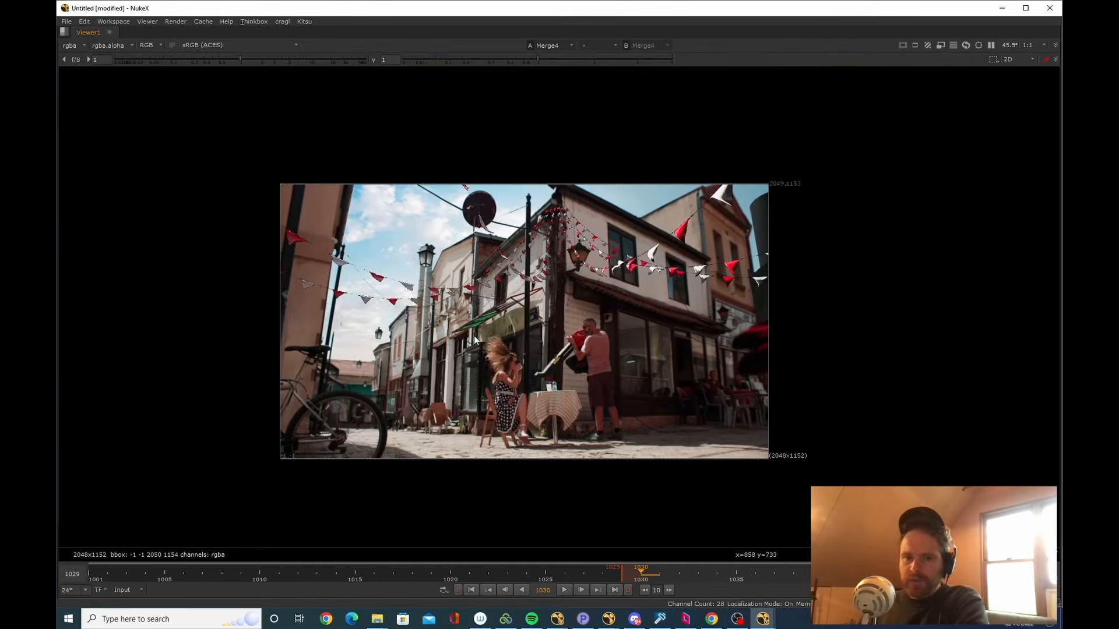
pyautogui.scroll(4, 464, 256)
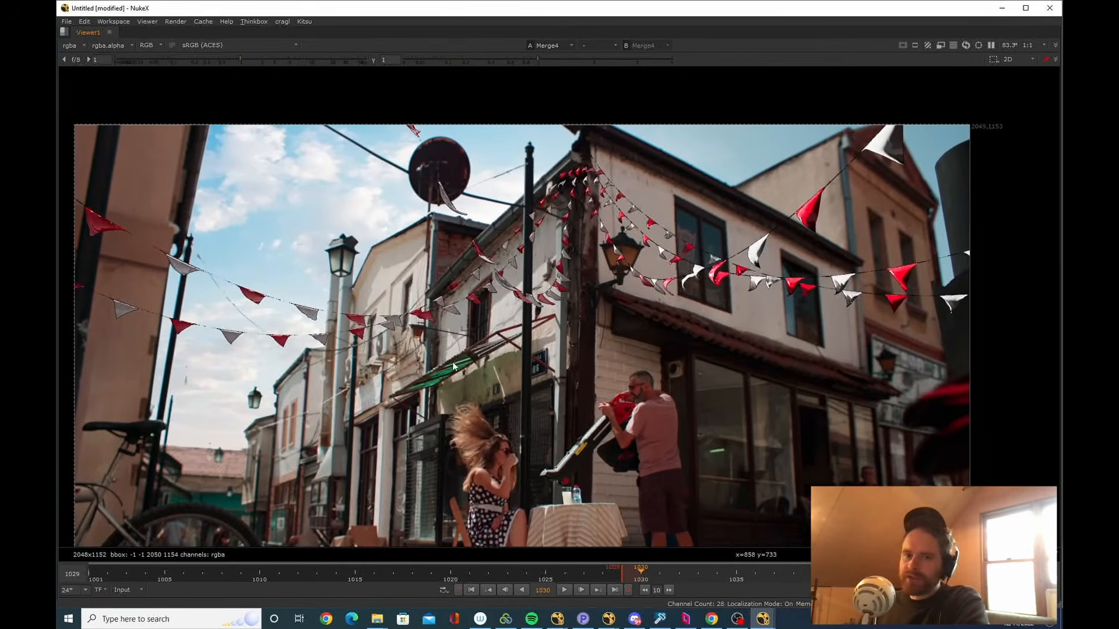
pyautogui.scroll(1, 449, 341)
pyautogui.moveTo(465, 329); pyautogui.dragTo(470, 348)
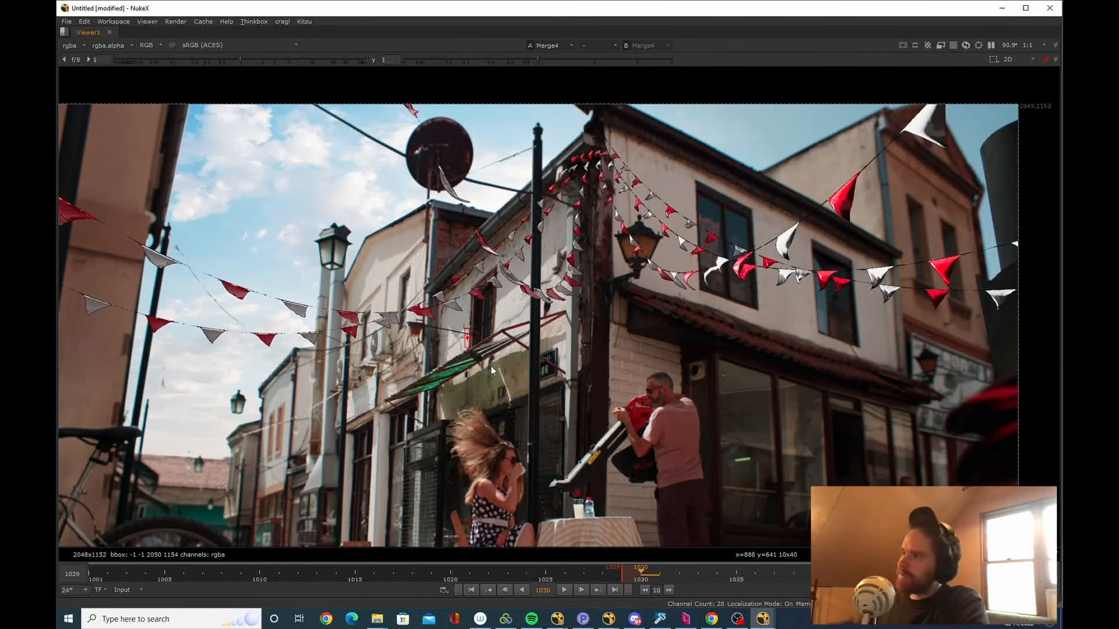
# Add a Grade node directly after the bunting's Premult, with the shaded building side of the plate as its target.
pyautogui.press('space')
pyautogui.moveTo(624, 182); pyautogui.dragTo(539, 265)
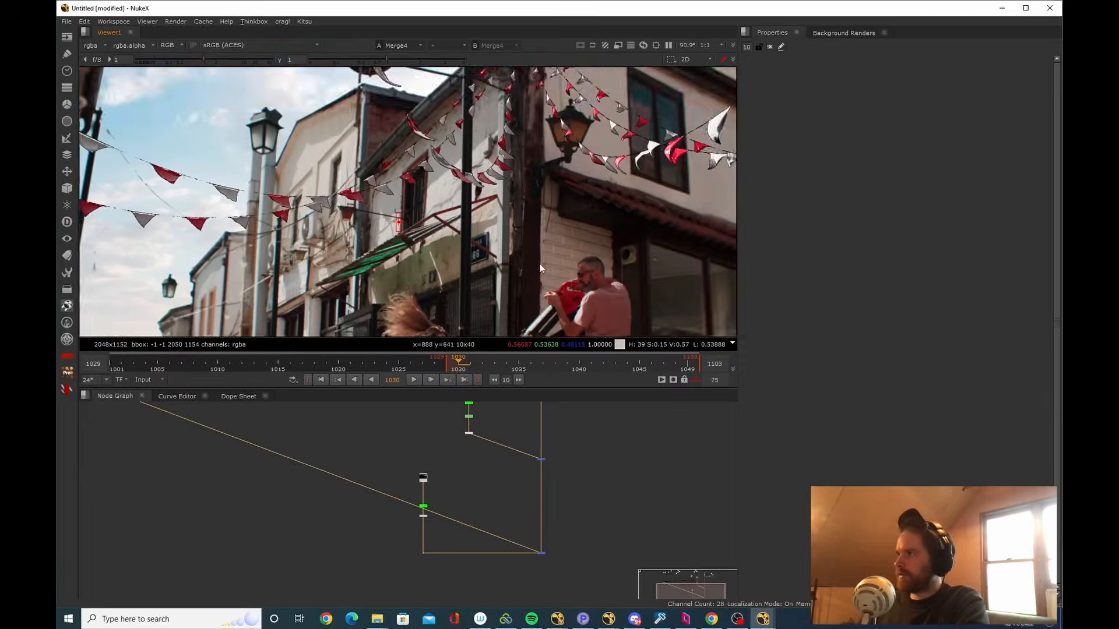
pyautogui.scroll(-8, 496, 239)
pyautogui.scroll(5, 455, 532)
pyautogui.moveTo(461, 535)
pyautogui.mouseDown()
pyautogui.moveTo(474, 544)
pyautogui.moveTo(475, 513)
pyautogui.mouseUp()
pyautogui.scroll(3, 452, 459)
pyautogui.moveTo(535, 210); pyautogui.dragTo(508, 199)
pyautogui.moveTo(461, 141); pyautogui.dragTo(586, 294)
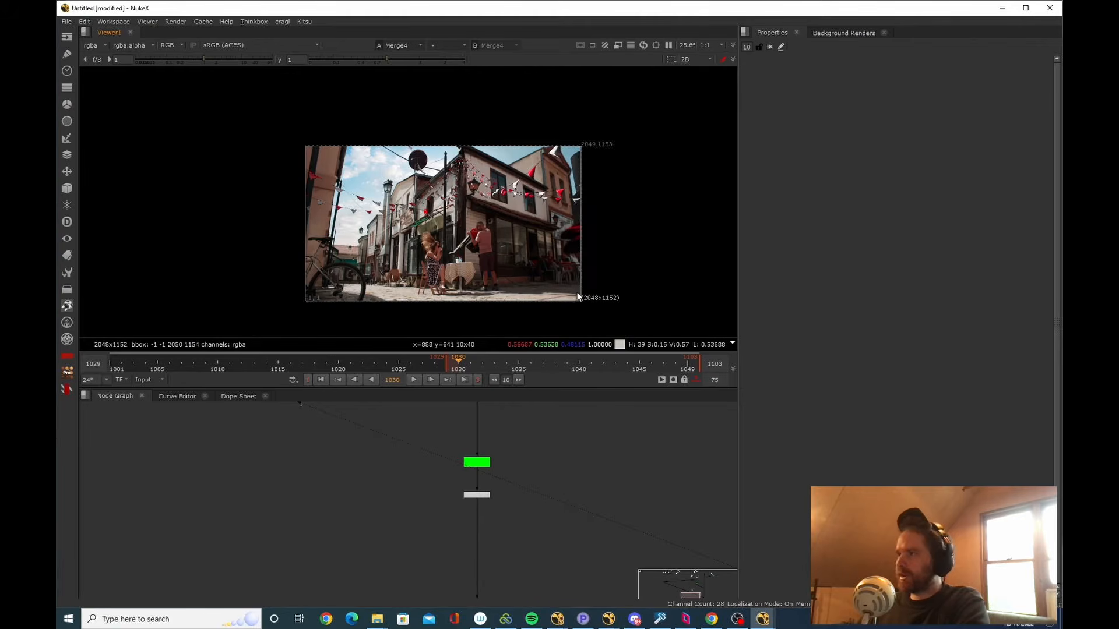
pyautogui.moveTo(460, 139); pyautogui.dragTo(571, 289)
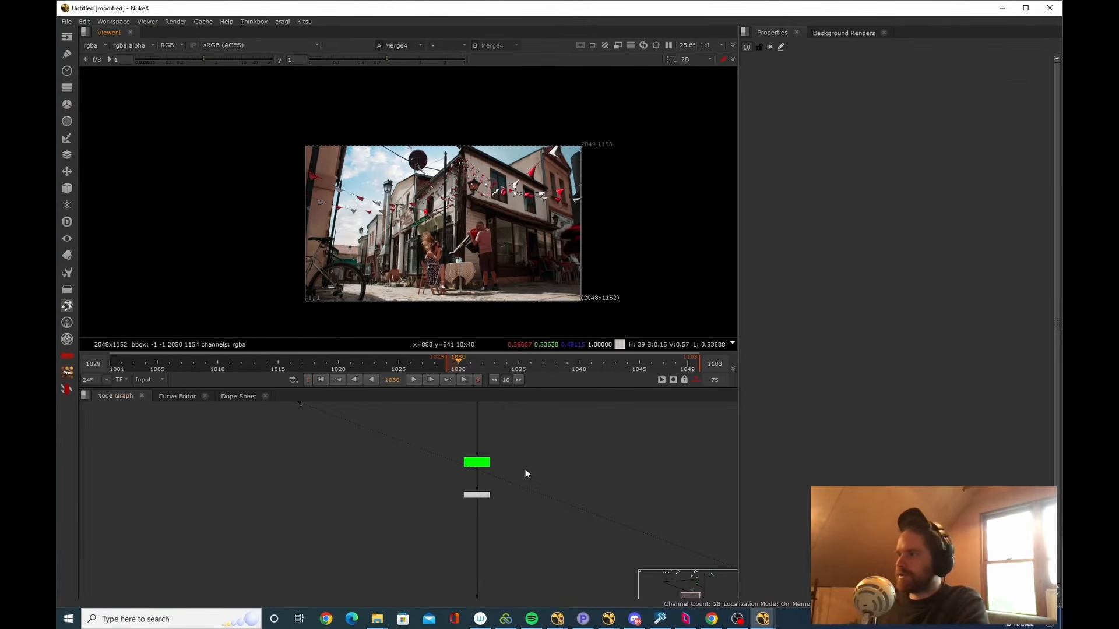
pyautogui.press('g')
# Connect a new Roto node to the bunting Grade's mask and draw a rectangle over the shaded right half of the frame.
pyautogui.click(430, 537)
pyautogui.press('o')
pyautogui.moveTo(495, 559); pyautogui.dragTo(421, 563)
pyautogui.press('v')
pyautogui.press('v')
pyautogui.press('v')
pyautogui.press('v')
pyautogui.moveTo(463, 116)
pyautogui.mouseDown()
pyautogui.moveTo(591, 314)
pyautogui.moveTo(619, 298)
pyautogui.mouseUp()
# Set the bunting Grade's multiply to 0.29 and check the darkened flags up close.
pyautogui.moveTo(528, 590); pyautogui.dragTo(511, 530)
pyautogui.doubleClick(460, 502)
pyautogui.moveTo(863, 149); pyautogui.dragTo(884, 159)
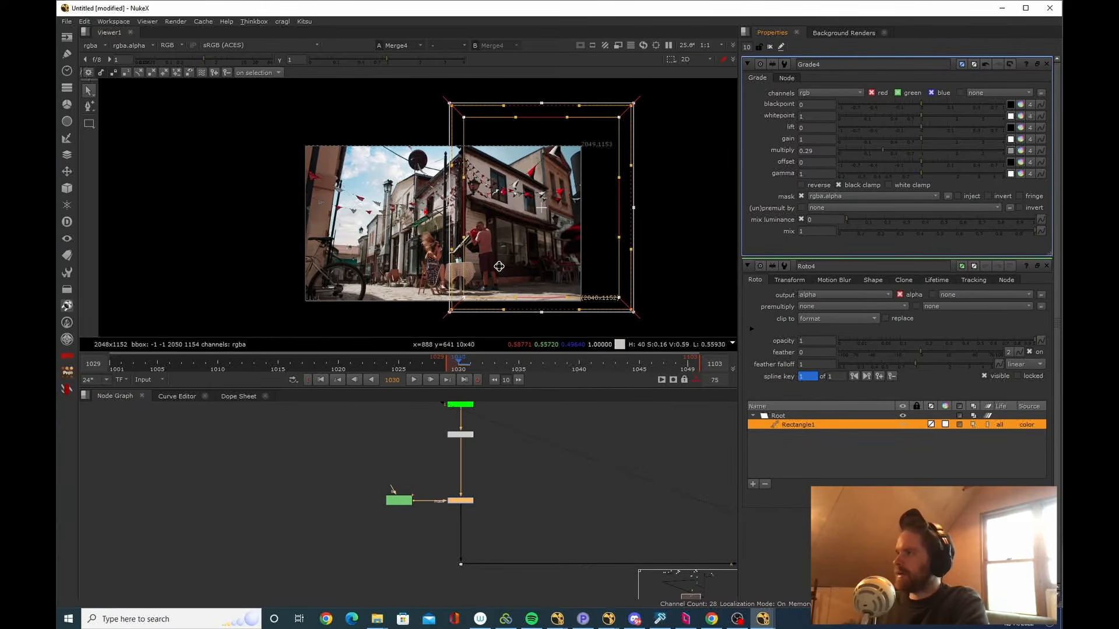
pyautogui.scroll(10, 499, 266)
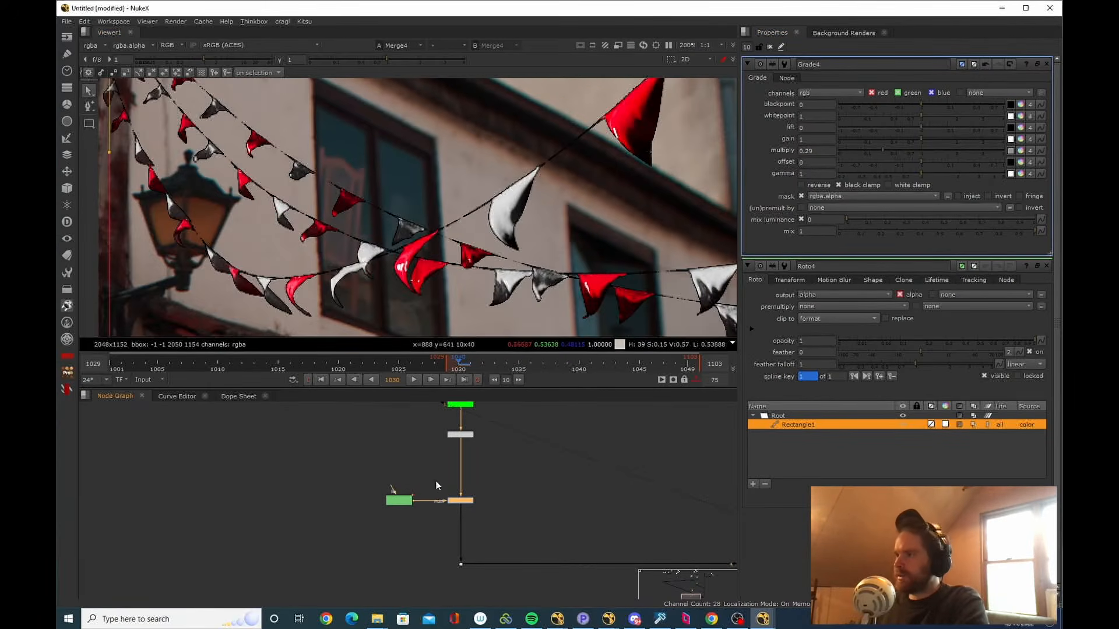
# Compare the darkened bunting with the sunlit seated woman and the full frame.
pyautogui.scroll(-3, 539, 173)
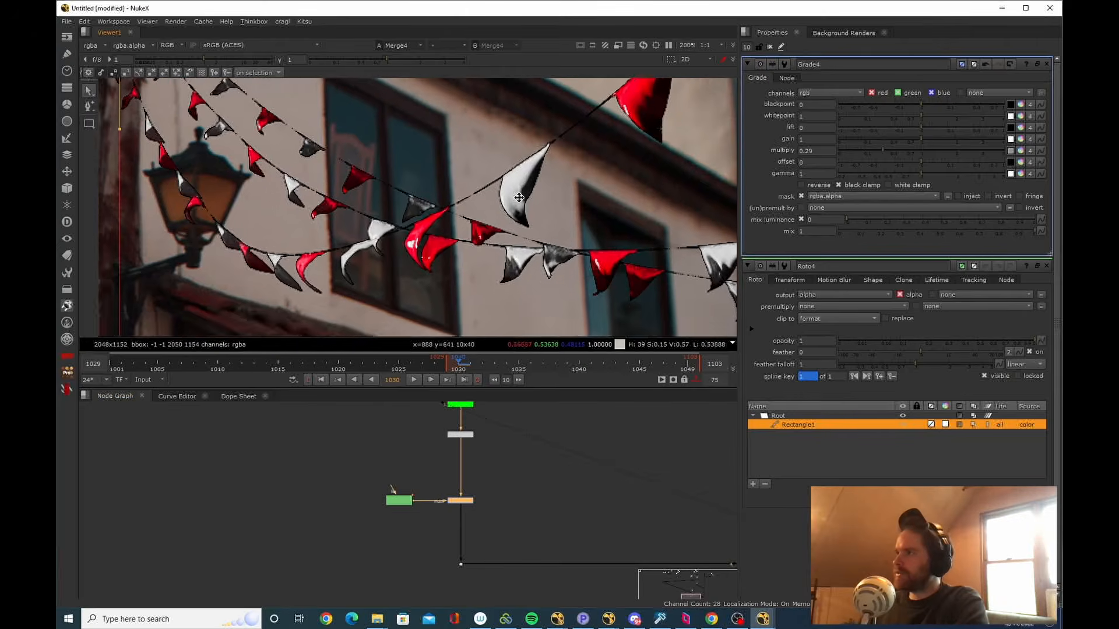
pyautogui.press('space')
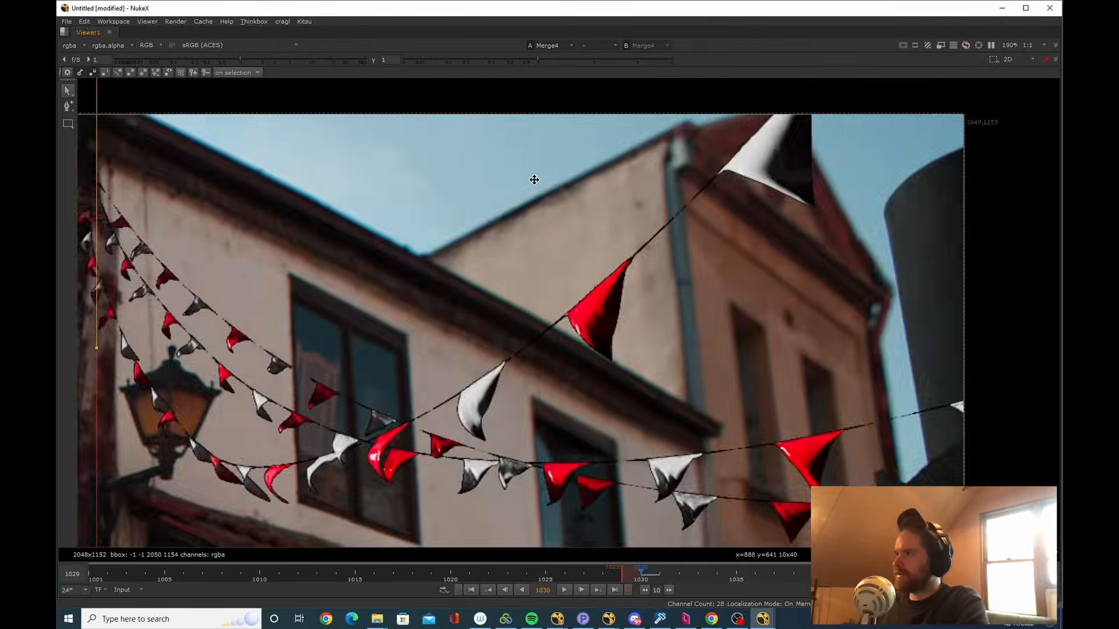
pyautogui.scroll(-2, 481, 368)
pyautogui.scroll(12, 508, 320)
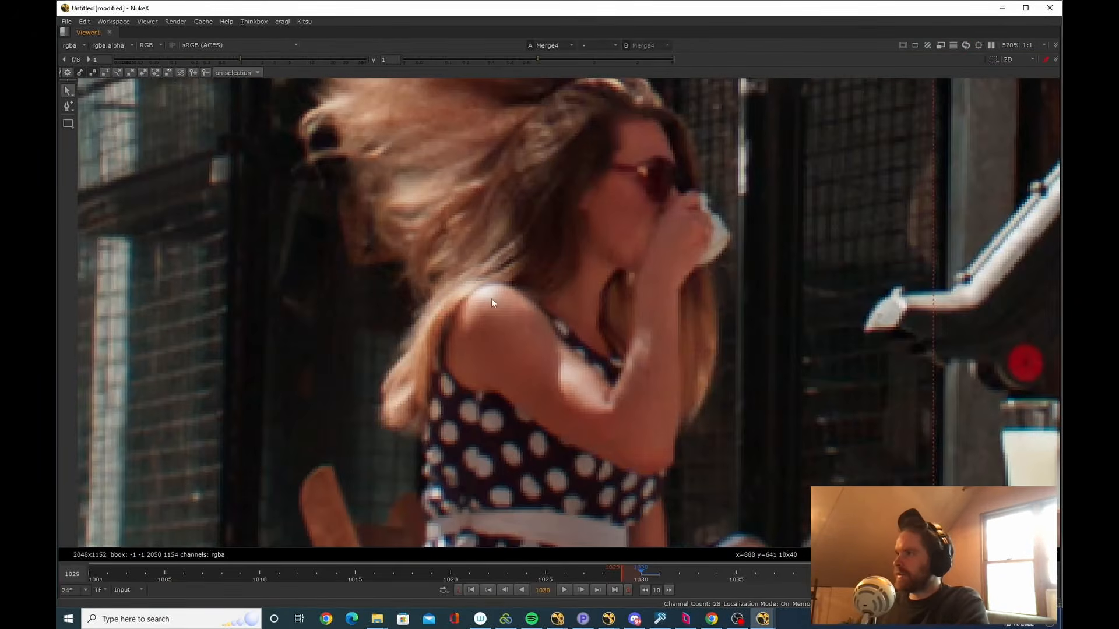
pyautogui.scroll(-12, 487, 289)
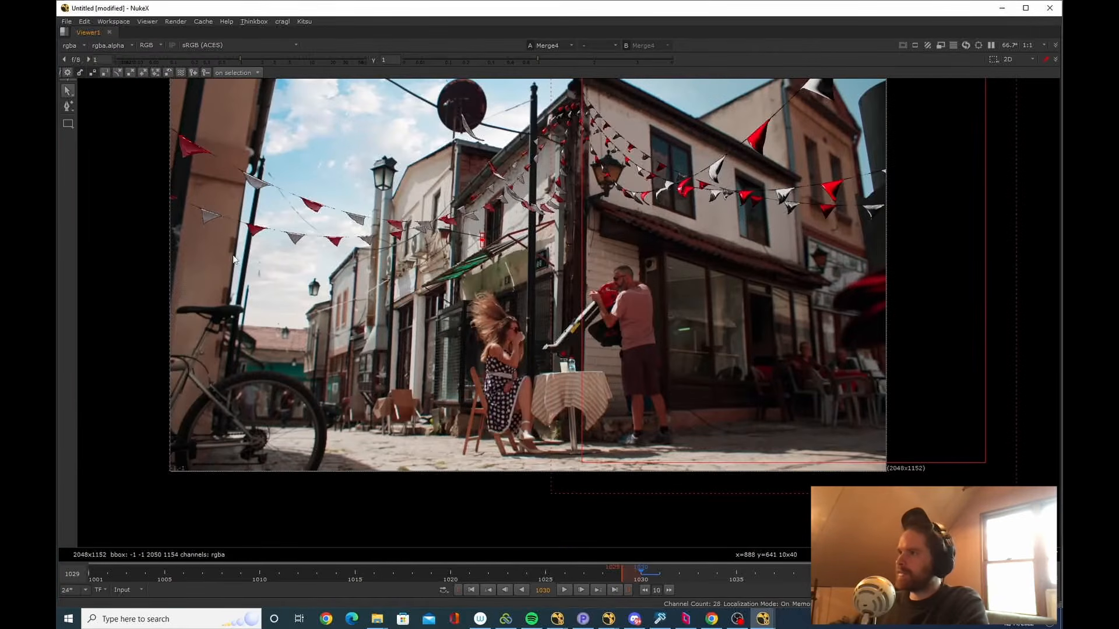
pyautogui.scroll(12, 521, 323)
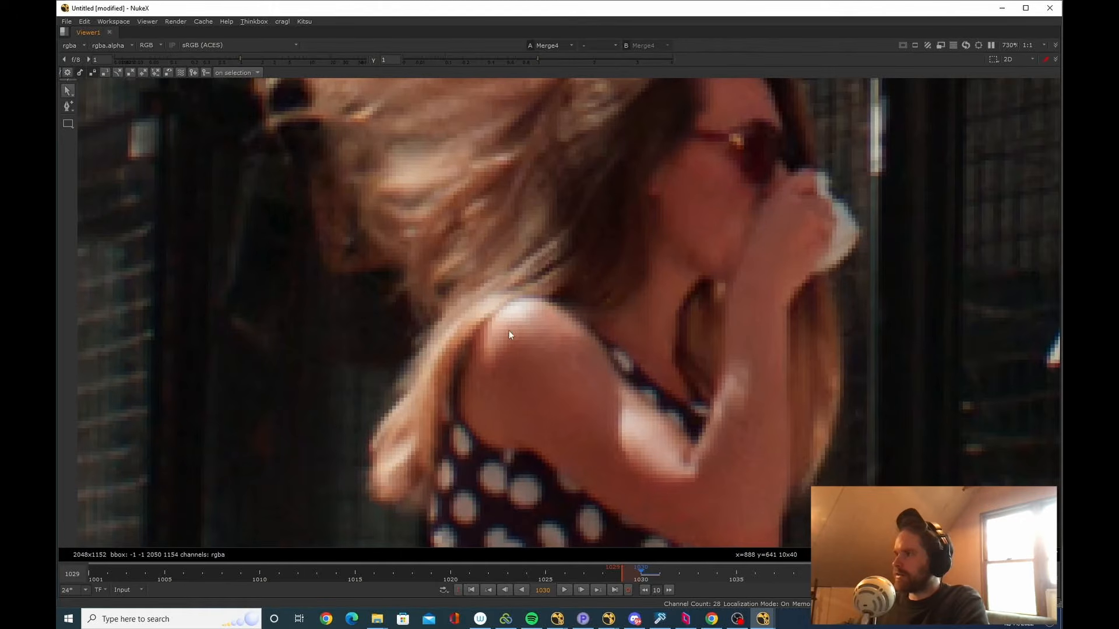
pyautogui.scroll(-12, 456, 444)
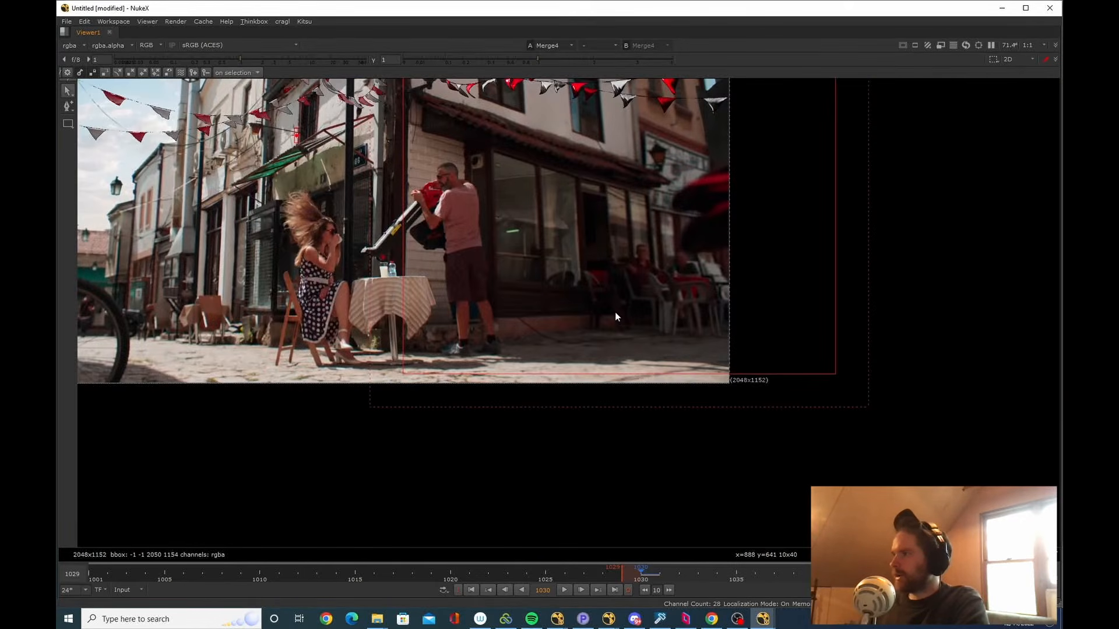
# Examine the shaded café guests and chairs beside the building as a brightness reference for the flags on that side.
pyautogui.scroll(4, 569, 308)
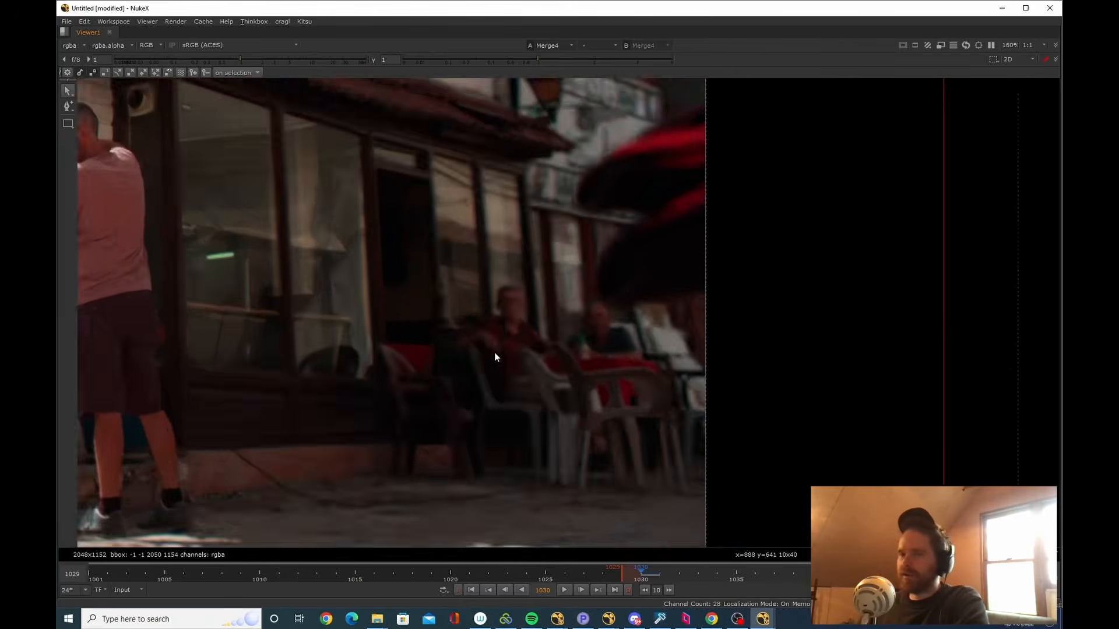
pyautogui.scroll(15, 509, 361)
pyautogui.scroll(-15, 503, 274)
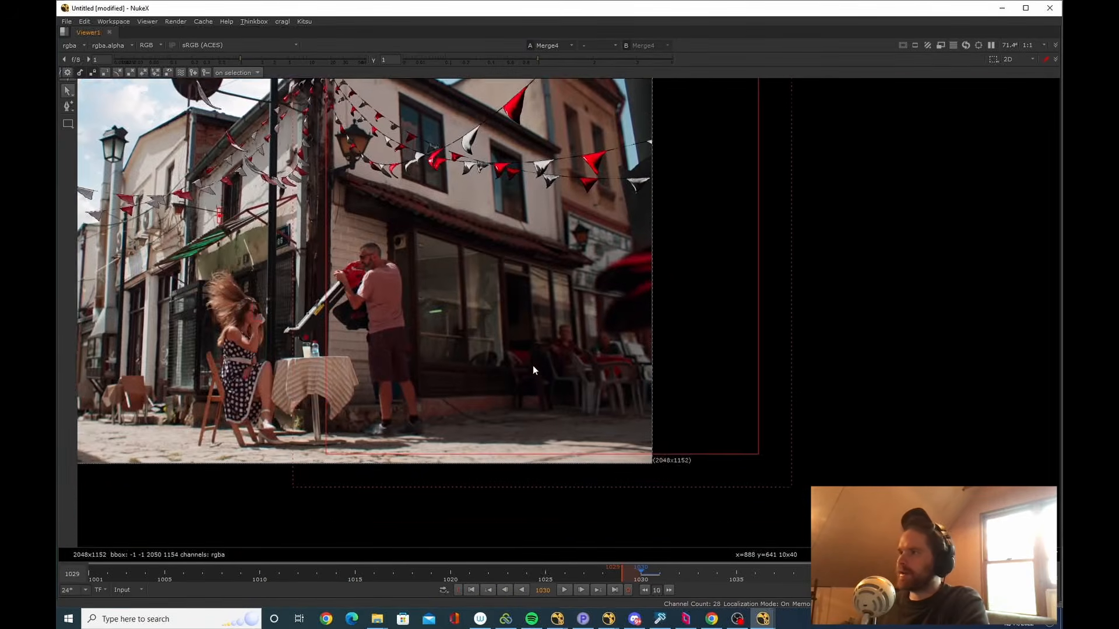
pyautogui.moveTo(533, 365); pyautogui.dragTo(551, 400)
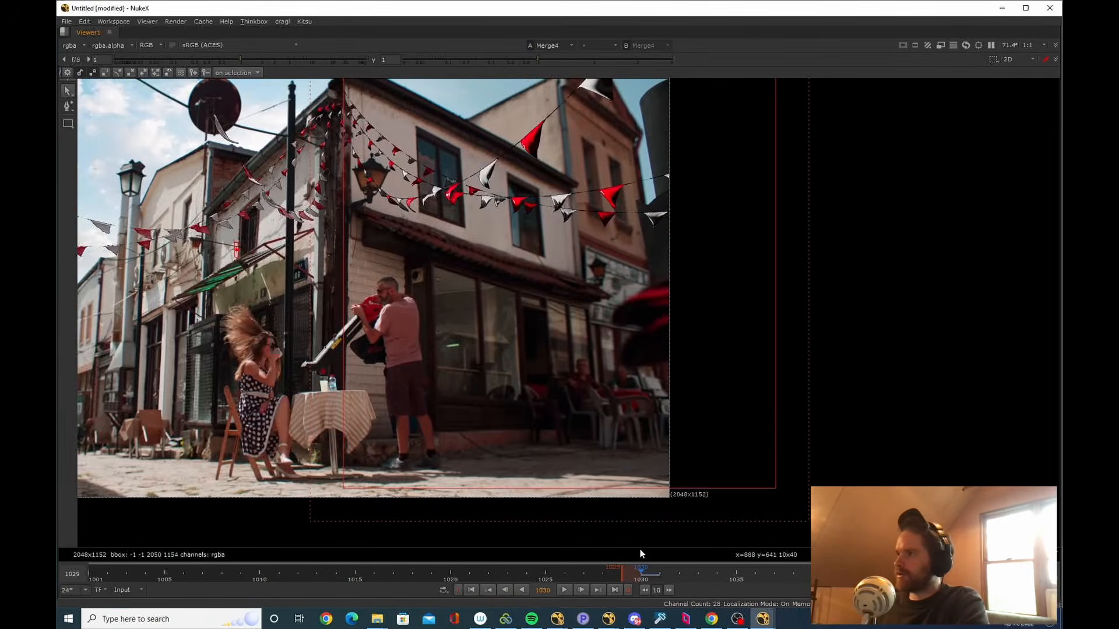
pyautogui.scroll(5, 492, 246)
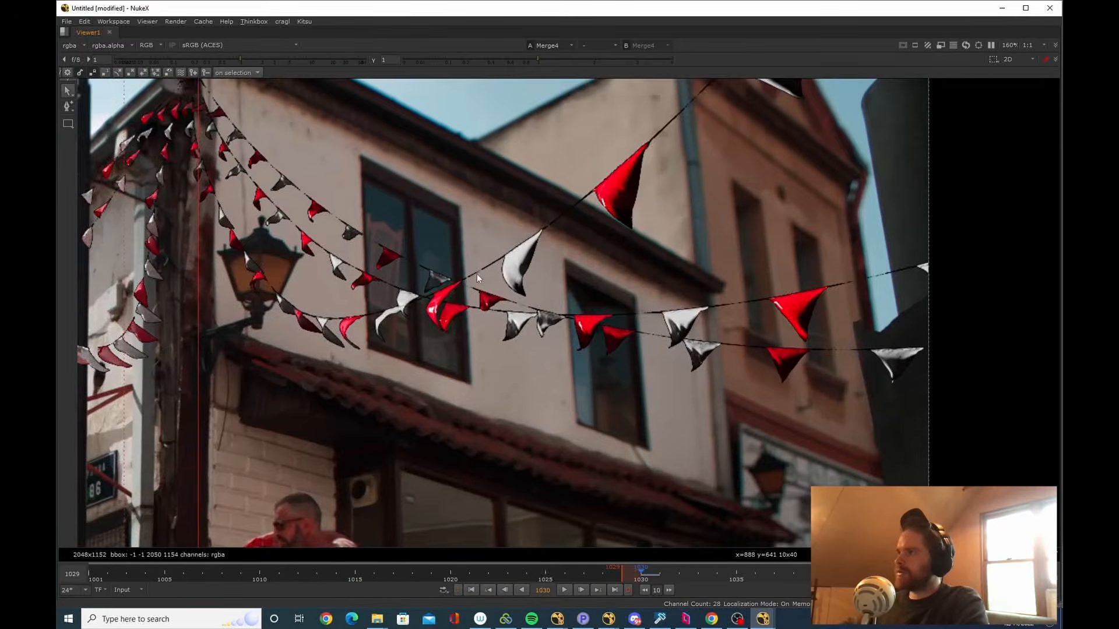
# Set the bunting Grade's gamma to 1.66 and its blackpoint to -0.04.
pyautogui.press('space')
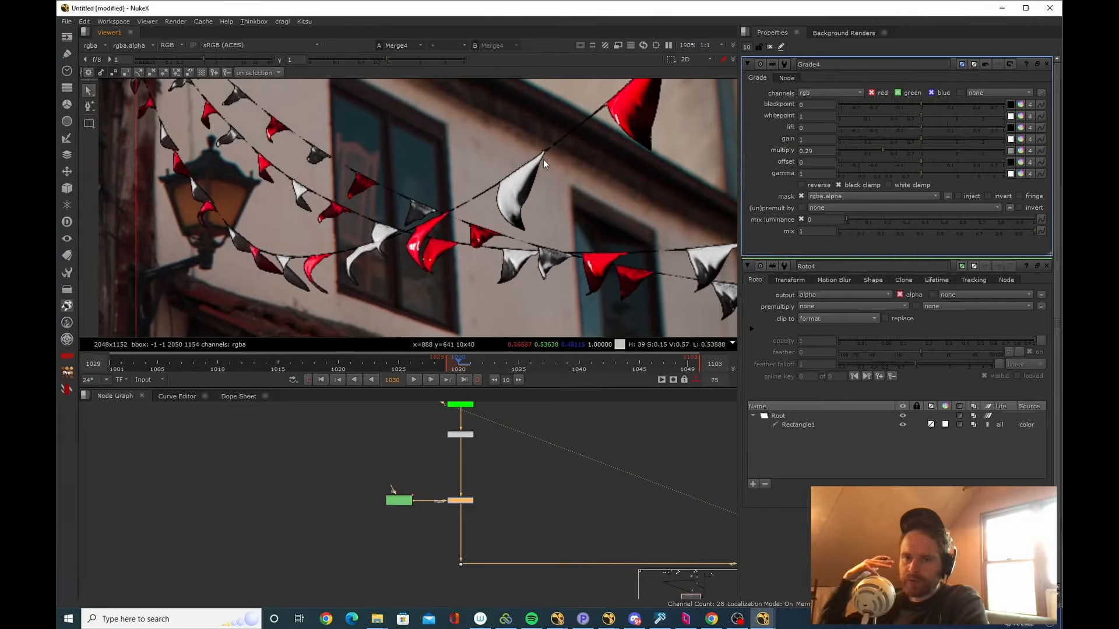
pyautogui.scroll(-8, 468, 487)
pyautogui.scroll(5, 504, 526)
pyautogui.scroll(5, 534, 192)
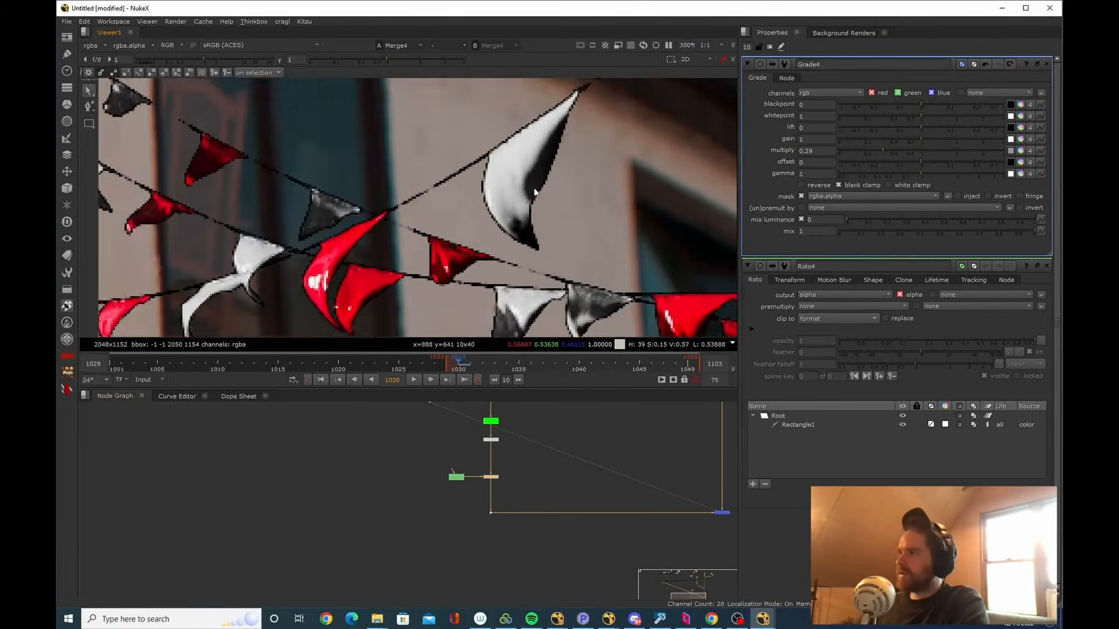
pyautogui.moveTo(535, 192); pyautogui.dragTo(527, 217)
pyautogui.moveTo(936, 174)
pyautogui.mouseDown()
pyautogui.moveTo(972, 173)
pyautogui.moveTo(946, 170)
pyautogui.mouseUp()
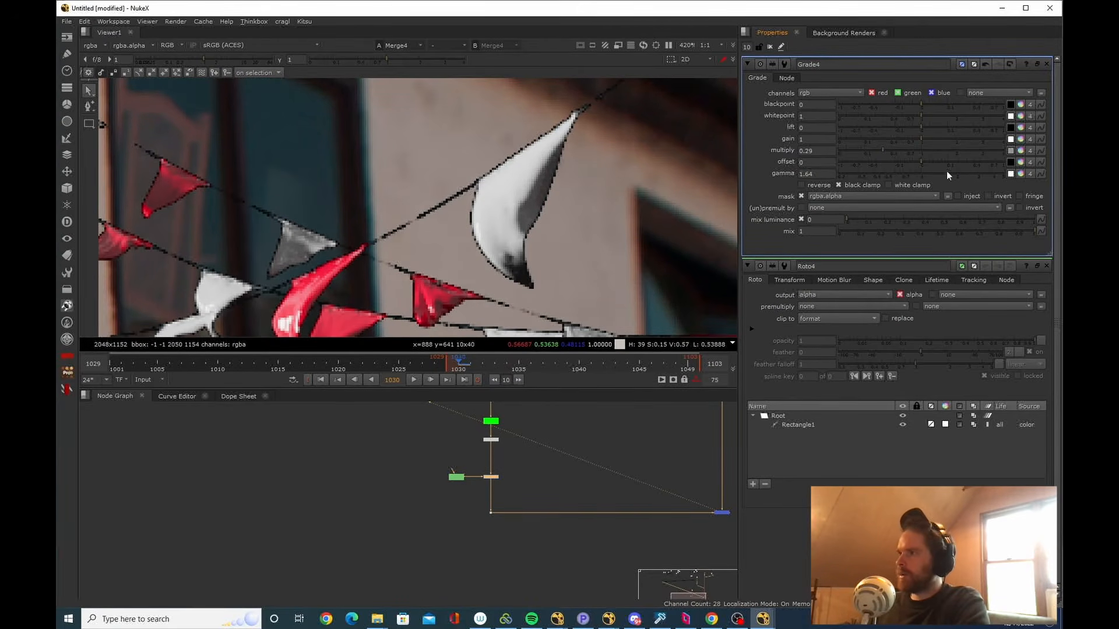
pyautogui.click(917, 104)
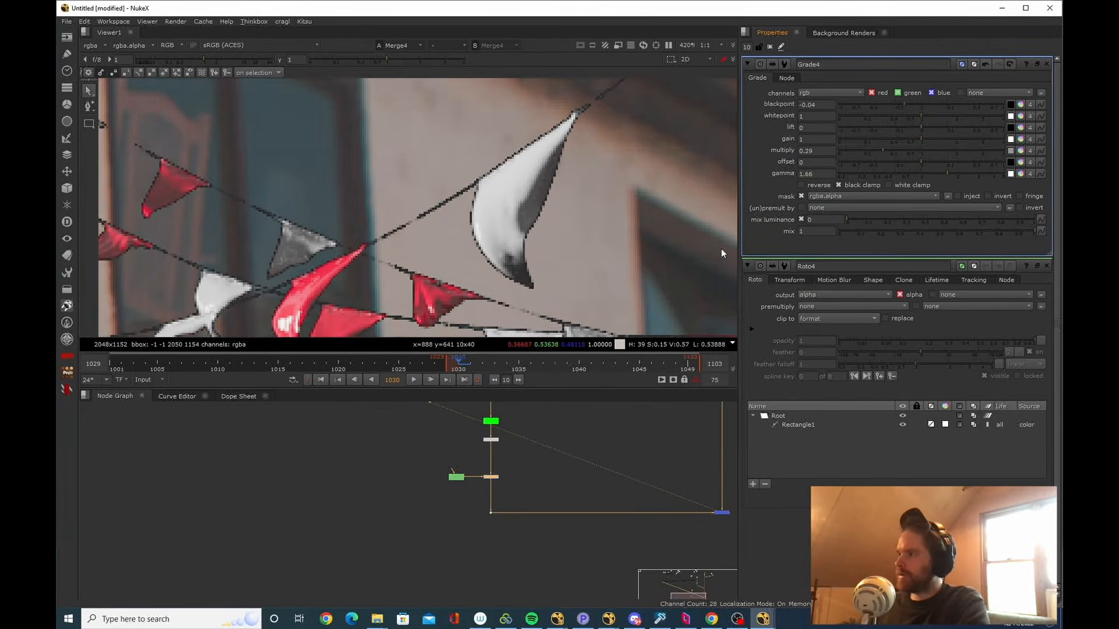
# Reorder the bunting Grade ahead of its Premult and lower the Grade's gain to darken the shaded flags.
pyautogui.press('space')
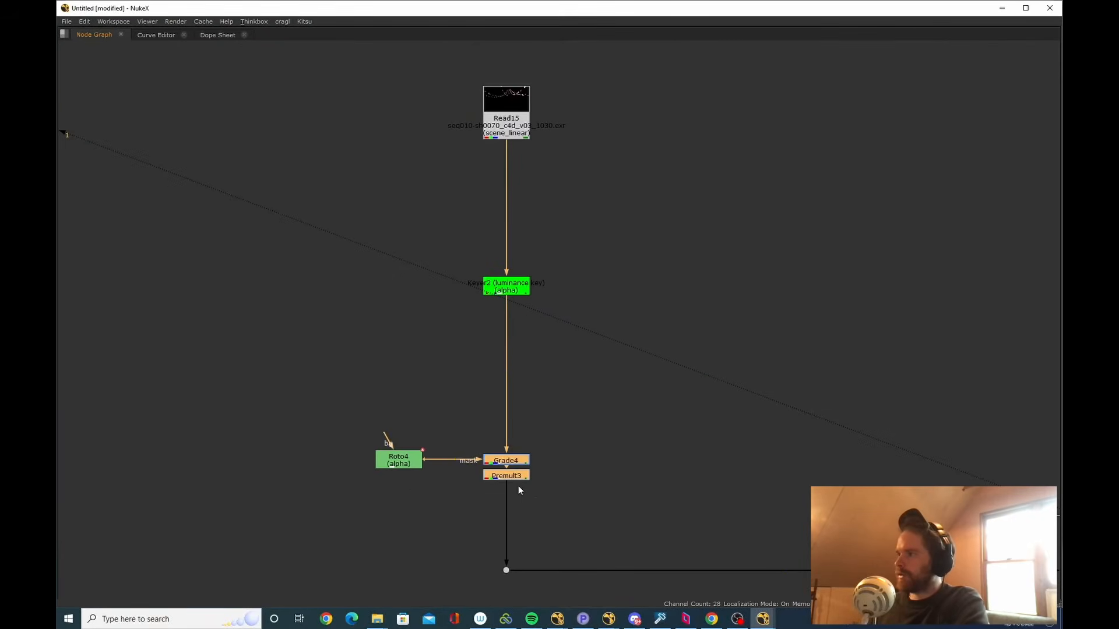
pyautogui.press('space')
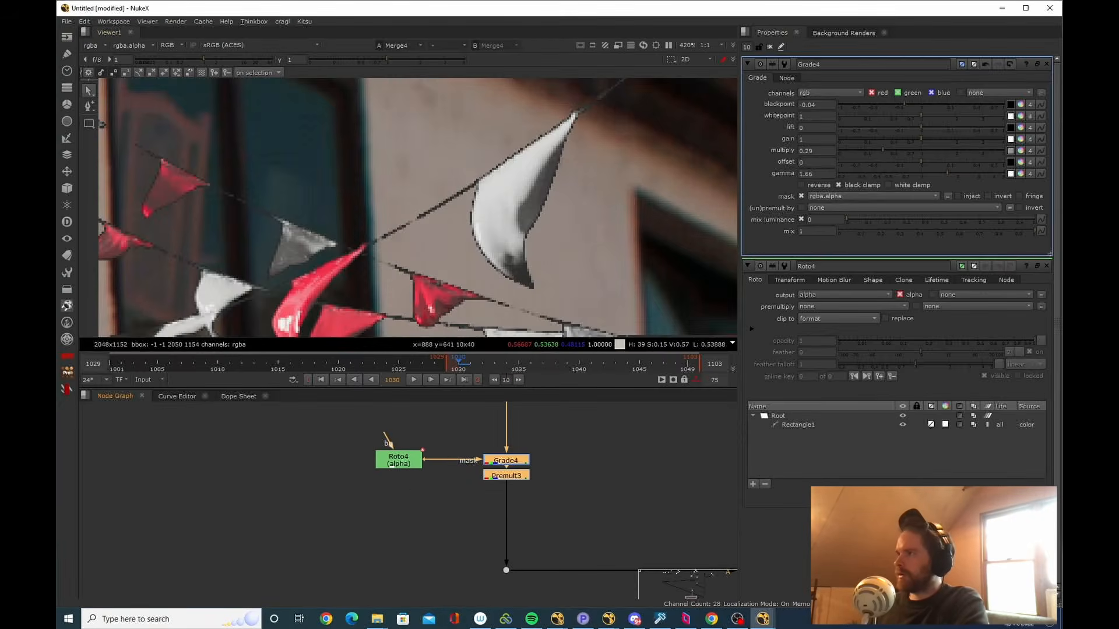
pyautogui.moveTo(906, 134); pyautogui.dragTo(886, 133)
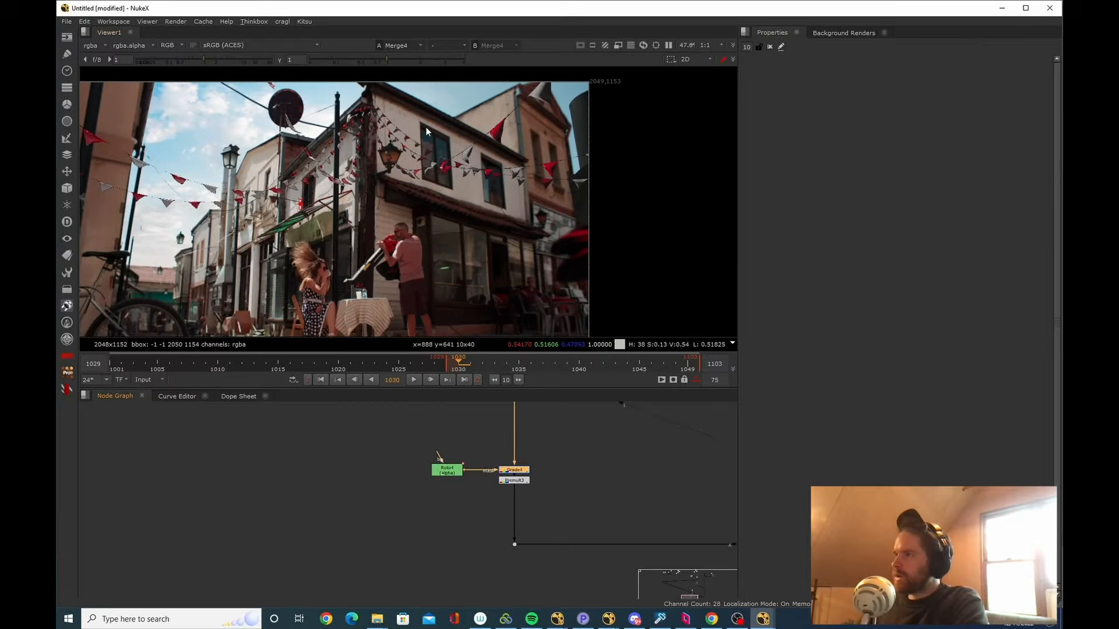
pyautogui.press('space')
pyautogui.moveTo(517, 463); pyautogui.dragTo(618, 380)
pyautogui.scroll(9, 557, 268)
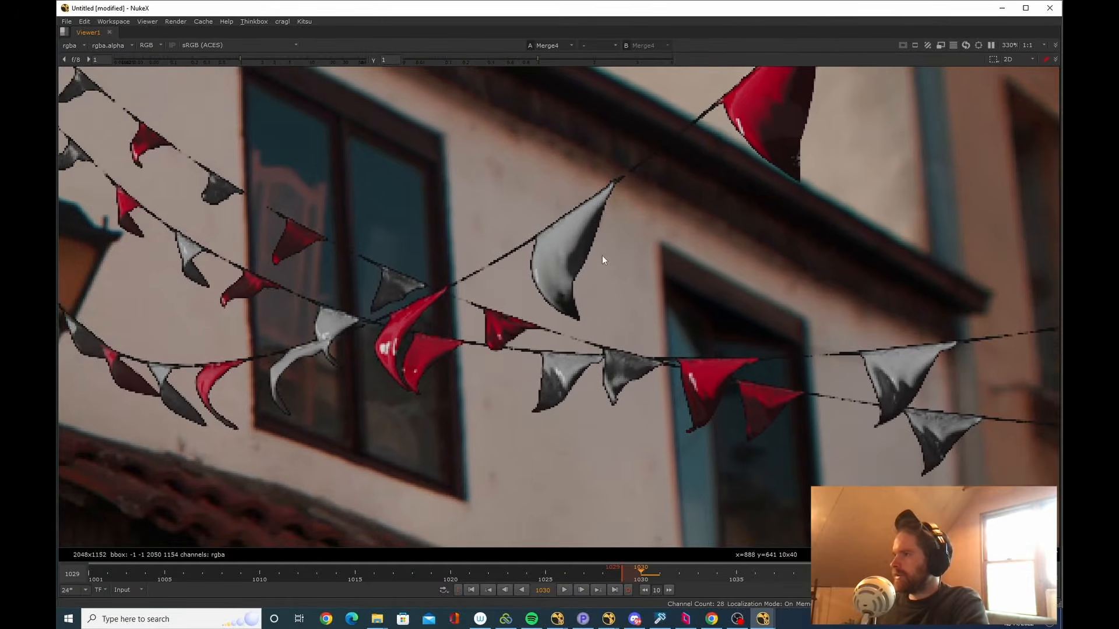
pyautogui.scroll(-5, 602, 257)
pyautogui.moveTo(540, 279); pyautogui.dragTo(512, 293)
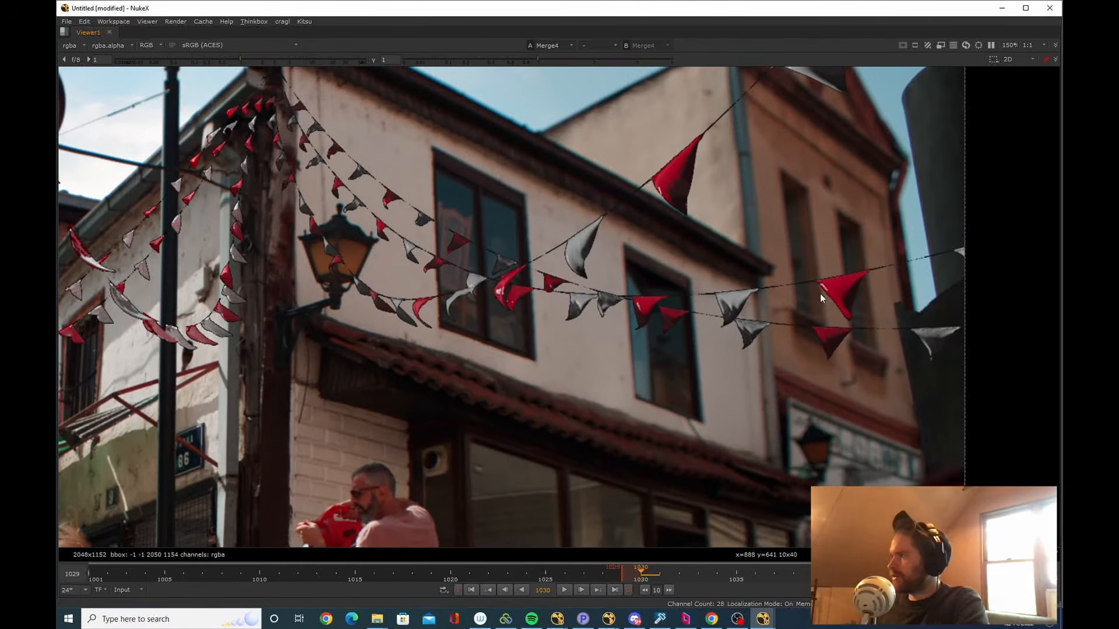
# Insert a ColorCorrect node between the bunting's luminance Keyer and Grade, masked by the existing Roto.
pyautogui.press('space')
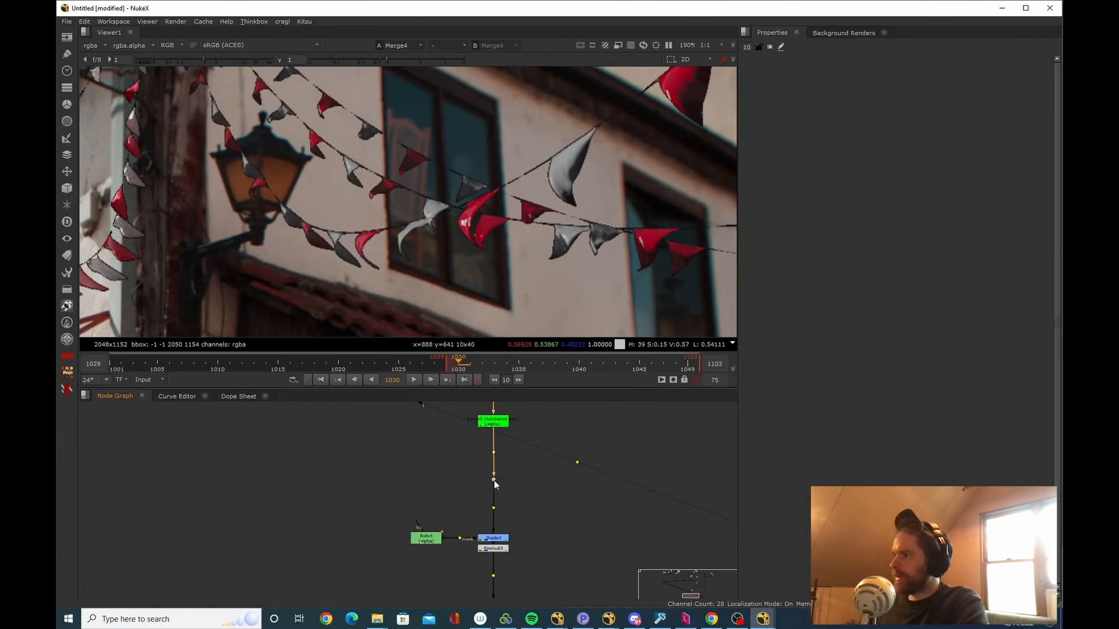
pyautogui.press('Tab')
pyautogui.press('Escape')
pyautogui.press('Tab')
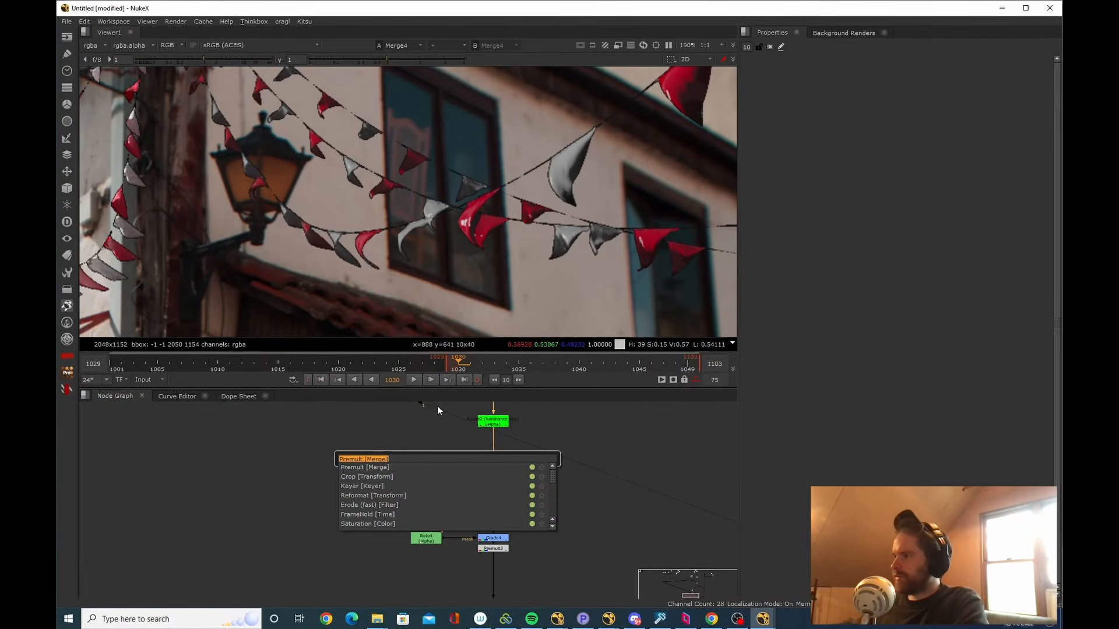
pyautogui.write('col')
pyautogui.press('Down')
pyautogui.press('Down')
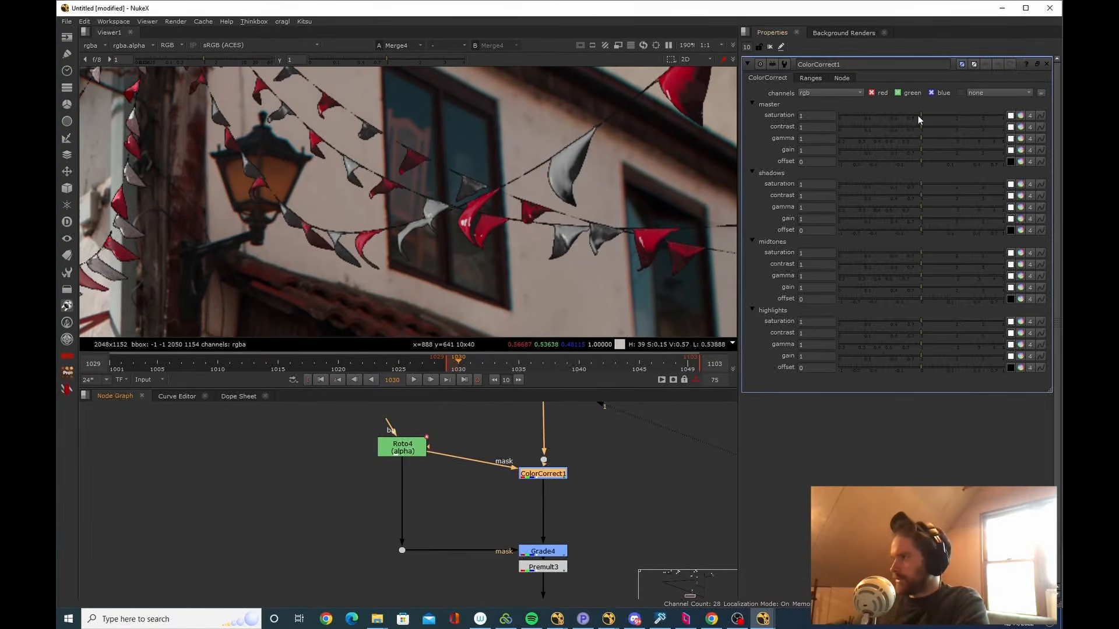
# Reduce the ColorCorrect's master saturation to 0.7 and check the red flags against the building.
pyautogui.moveTo(919, 115); pyautogui.dragTo(913, 115)
pyautogui.scroll(4, 631, 212)
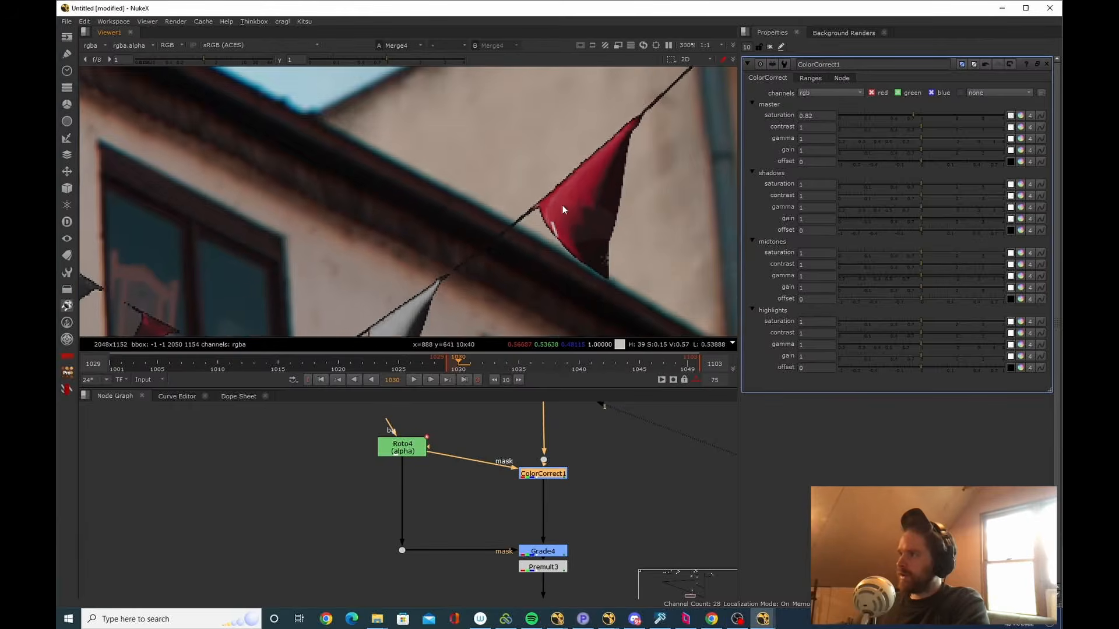
pyautogui.scroll(3, 563, 210)
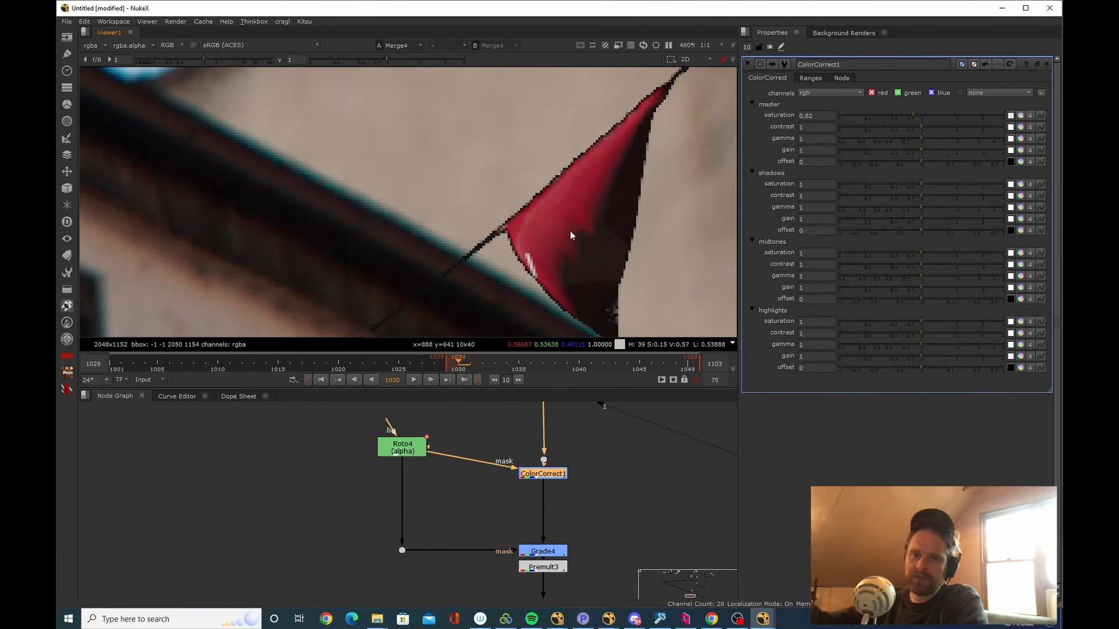
pyautogui.scroll(-6, 657, 215)
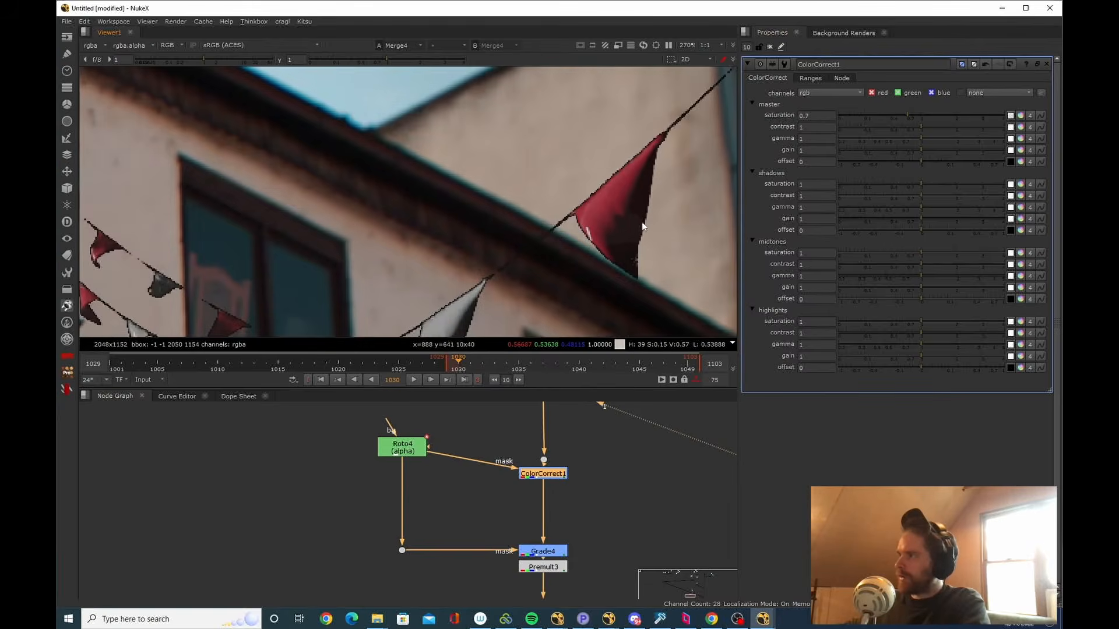
pyautogui.moveTo(641, 224); pyautogui.dragTo(615, 189)
pyautogui.scroll(1, 616, 189)
pyautogui.moveTo(583, 507); pyautogui.dragTo(565, 494)
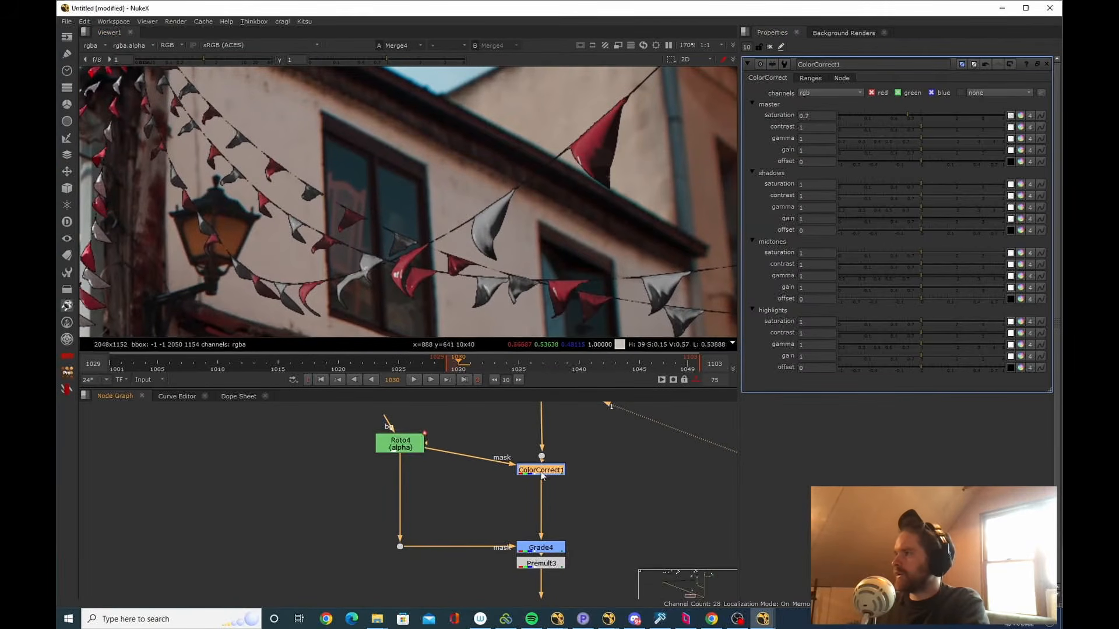
# Set the Grade's gain to 0.18 and the ColorCorrect's master saturation to 0.96, contrast to 0.74 and RGBA gain to 2.36, 1.96, 1.74, 1.46.
pyautogui.moveTo(524, 461); pyautogui.dragTo(524, 480)
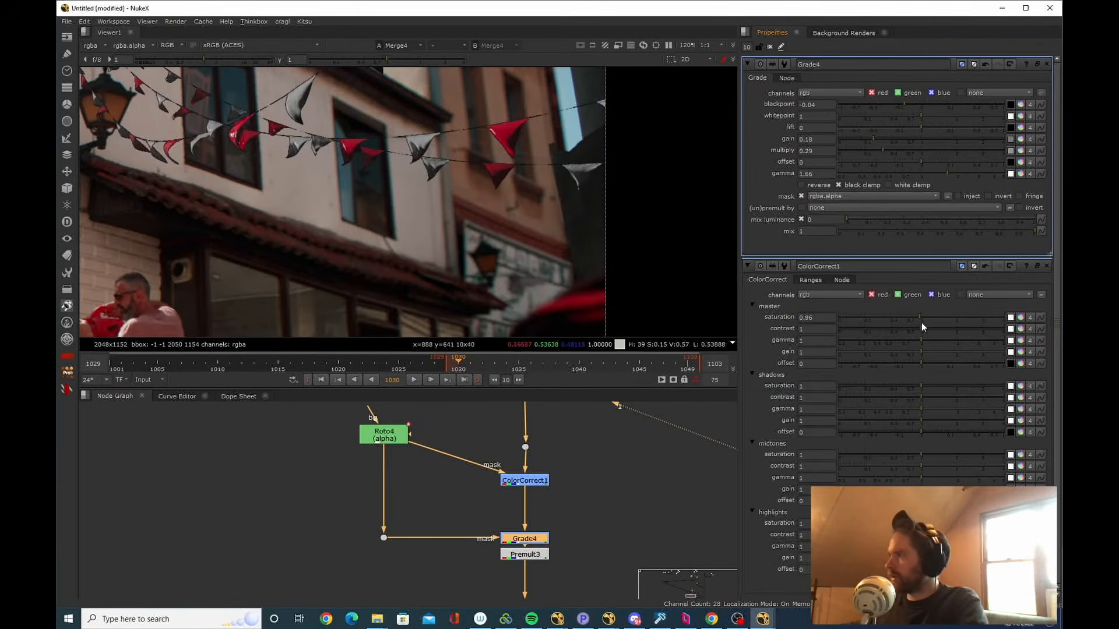
pyautogui.moveTo(918, 316); pyautogui.dragTo(916, 318)
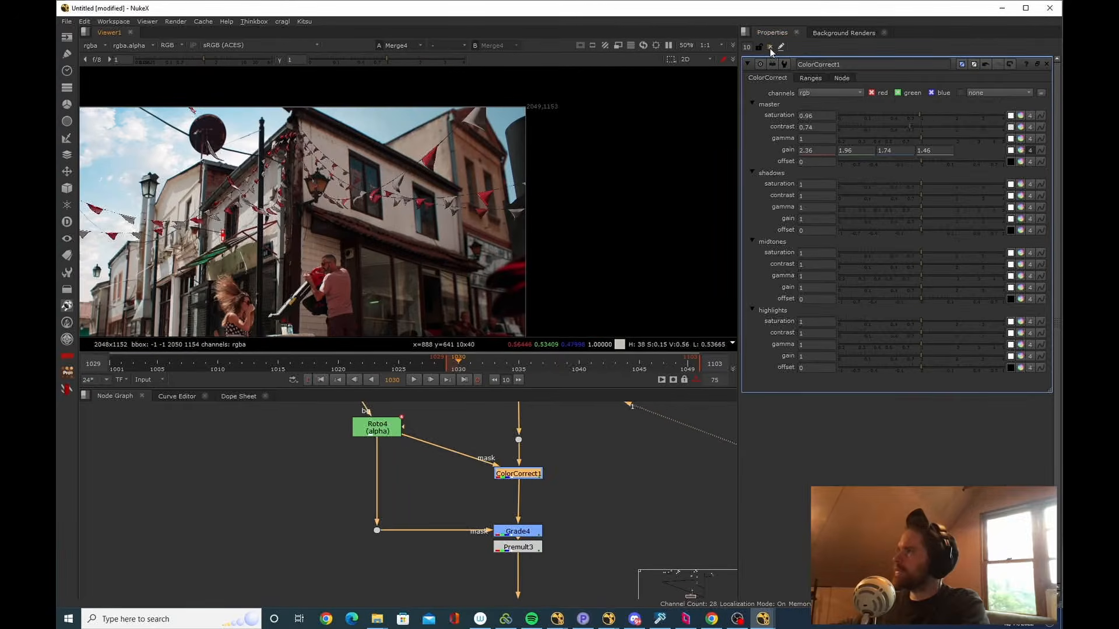
pyautogui.click(770, 48)
# Inspect the edges of the flags on the shaded building against the softness and colour fringing of the window frame.
pyautogui.scroll(-2, 585, 502)
pyautogui.moveTo(448, 225); pyautogui.dragTo(531, 180)
pyautogui.press('space')
pyautogui.scroll(5, 532, 182)
pyautogui.scroll(-2, 575, 173)
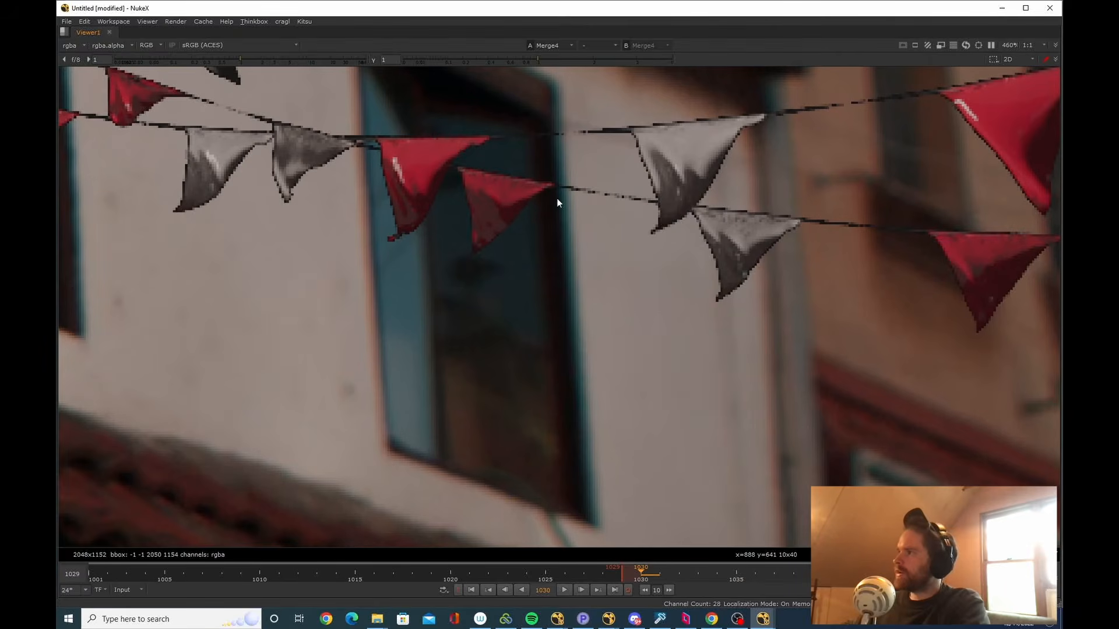
pyautogui.moveTo(589, 341); pyautogui.dragTo(555, 184)
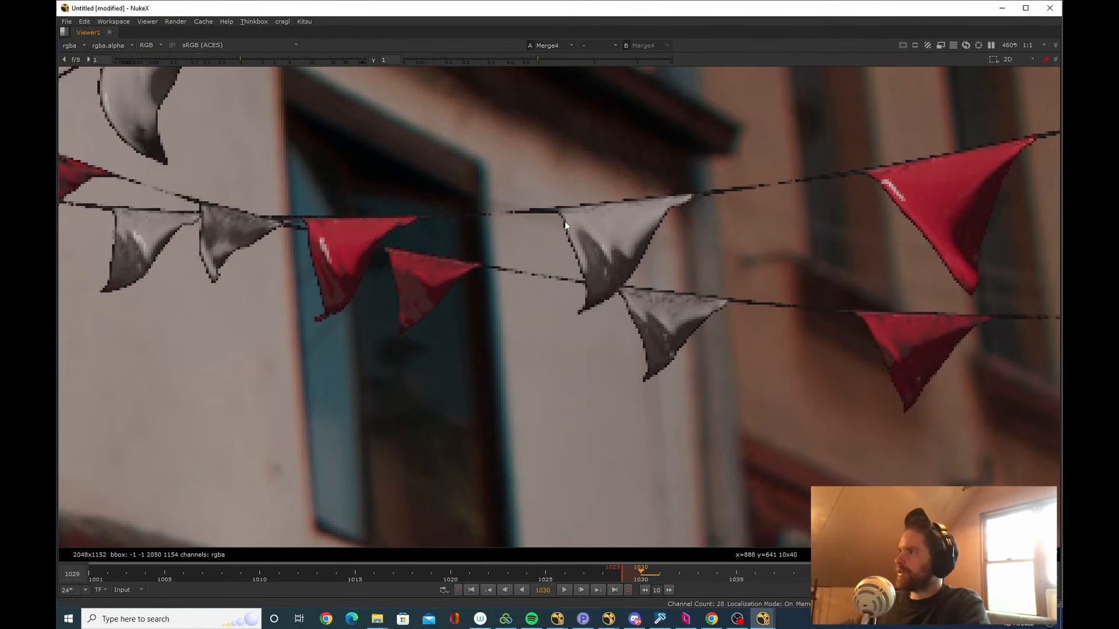
pyautogui.scroll(2, 516, 338)
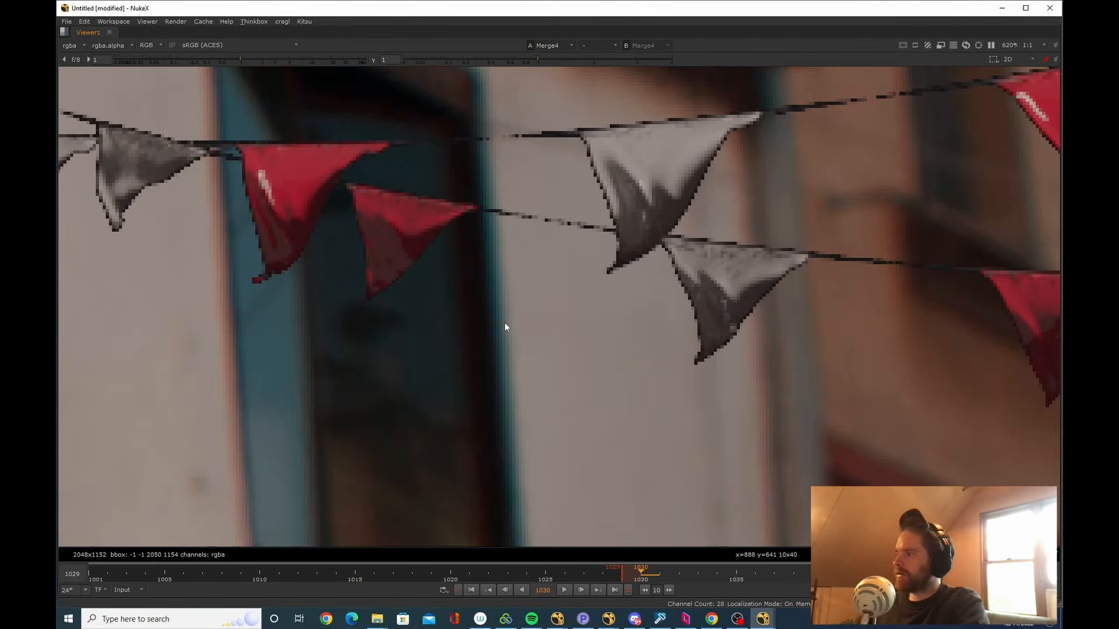
pyautogui.moveTo(504, 327); pyautogui.dragTo(557, 281)
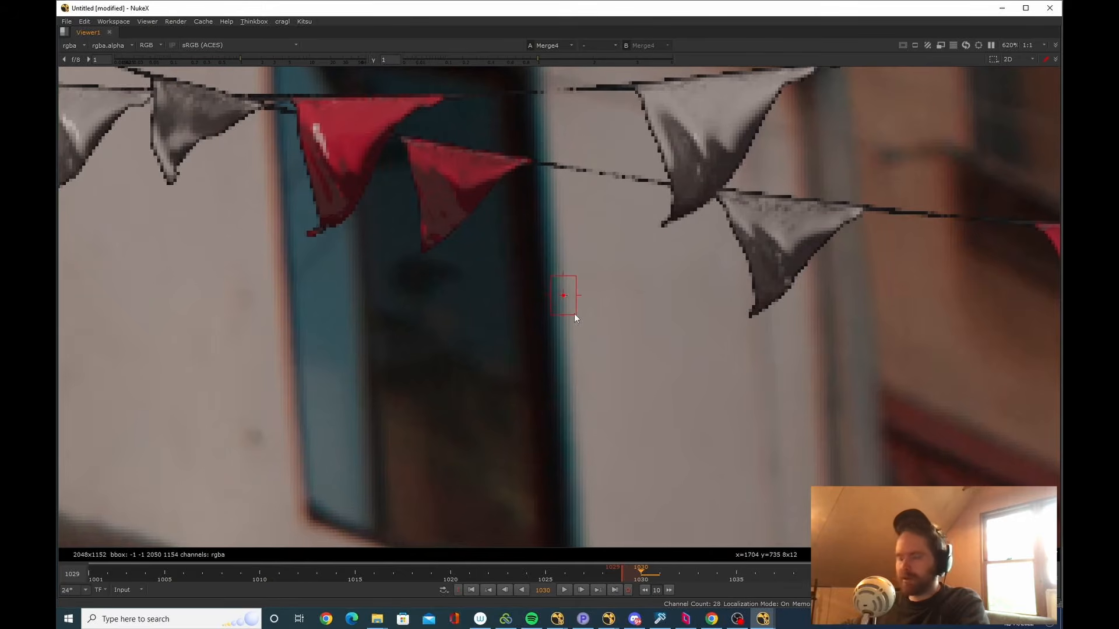
# Compare the sharpness of the flags on the shaded building with the woman and man at the table.
pyautogui.scroll(-3, 572, 313)
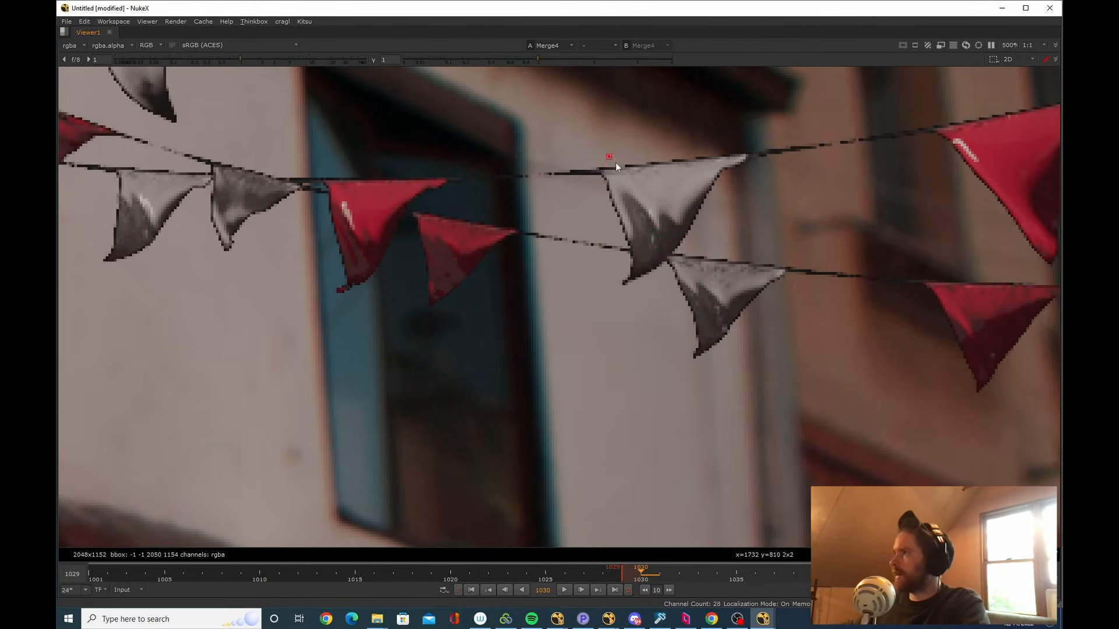
pyautogui.scroll(-10, 728, 333)
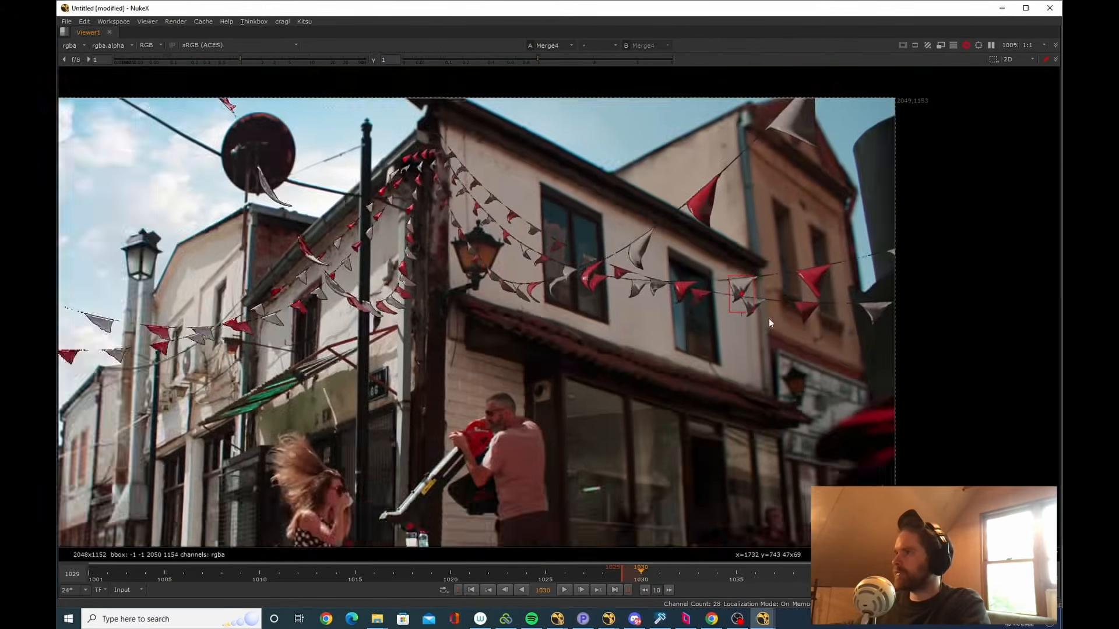
pyautogui.scroll(6, 557, 322)
pyautogui.scroll(-2, 554, 435)
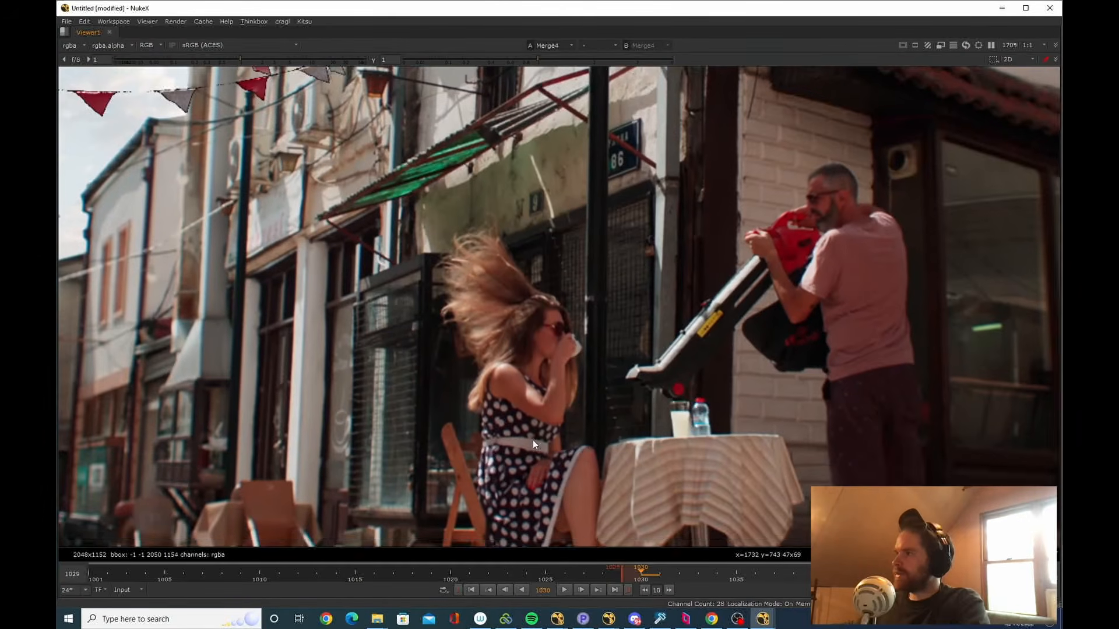
# Inspect the focus of the woman's dress and the tablecloth, and compare it with the flags around the building corner.
pyautogui.moveTo(537, 467); pyautogui.dragTo(396, 403)
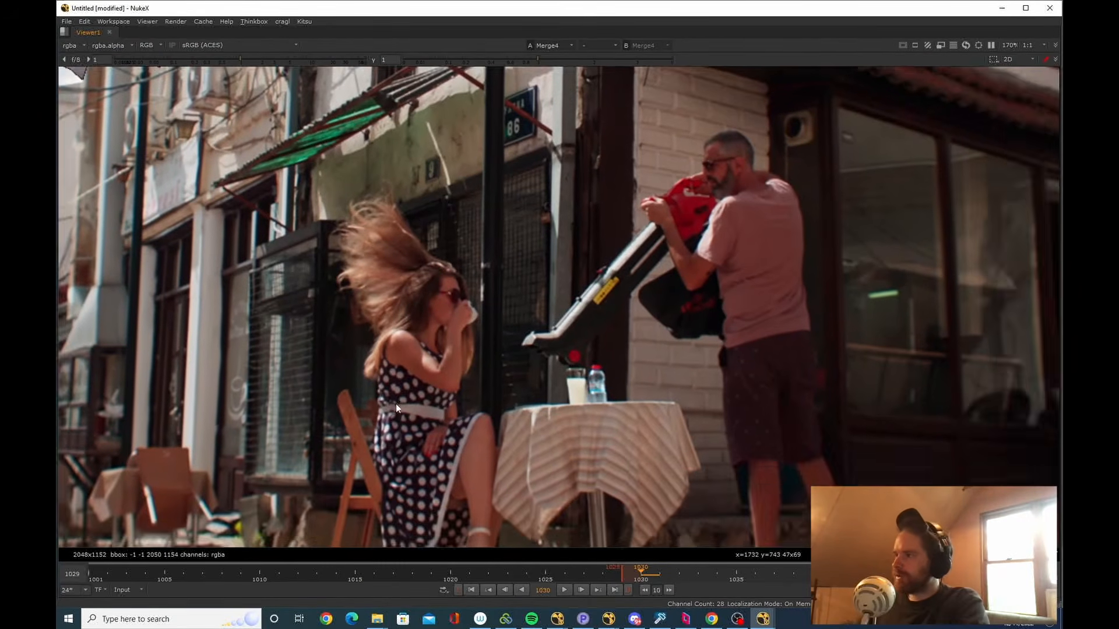
pyautogui.scroll(4, 390, 282)
pyautogui.moveTo(514, 319); pyautogui.dragTo(482, 284)
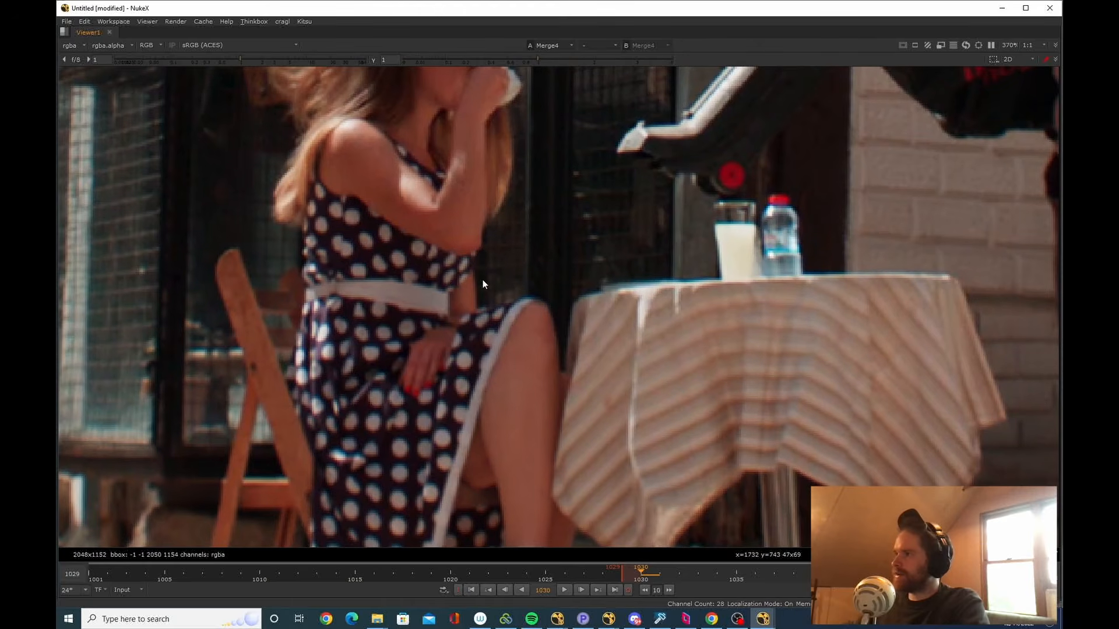
pyautogui.scroll(-4, 358, 271)
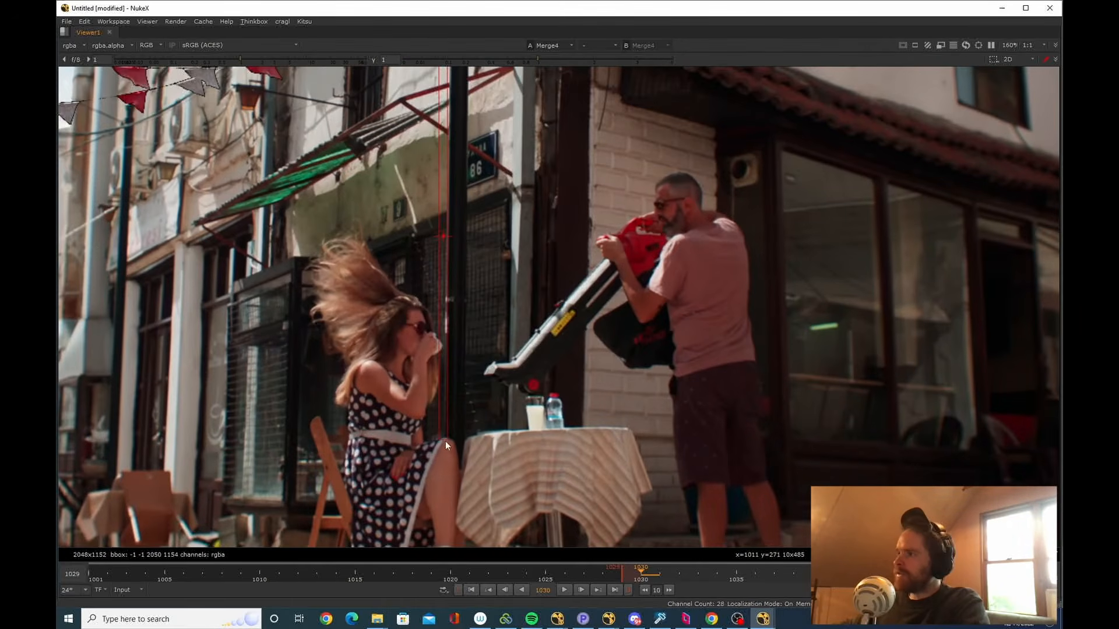
pyautogui.moveTo(442, 438); pyautogui.dragTo(457, 274)
pyautogui.scroll(1, 450, 216)
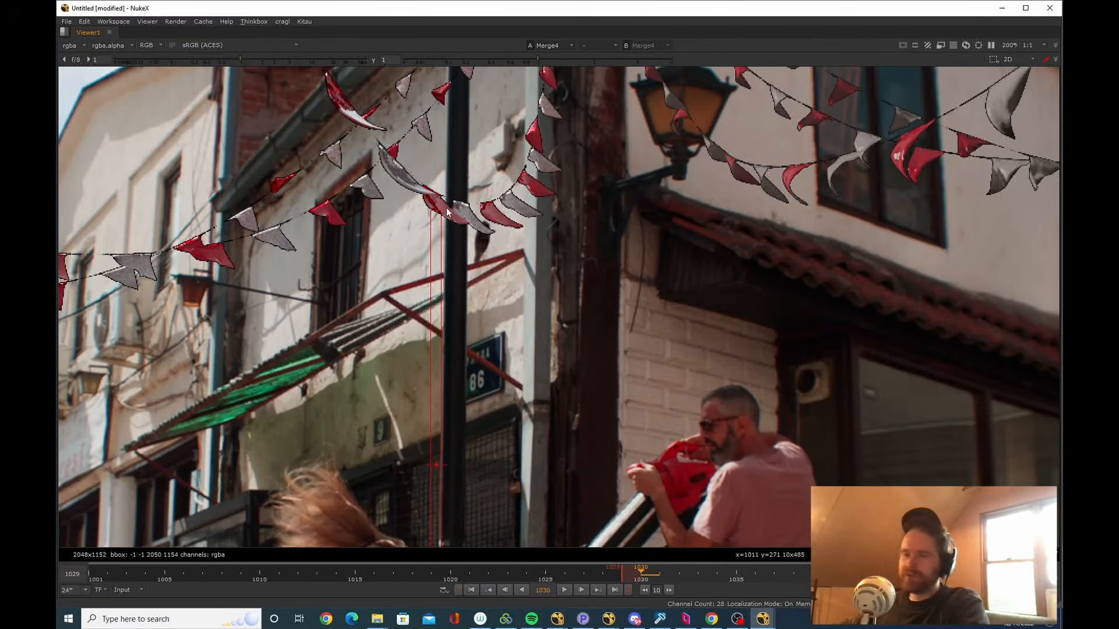
pyautogui.press('f')
# Add an iConvolve node below the flags' grading nodes and connect a new Roto node to its ctrlMask input.
pyautogui.press('space')
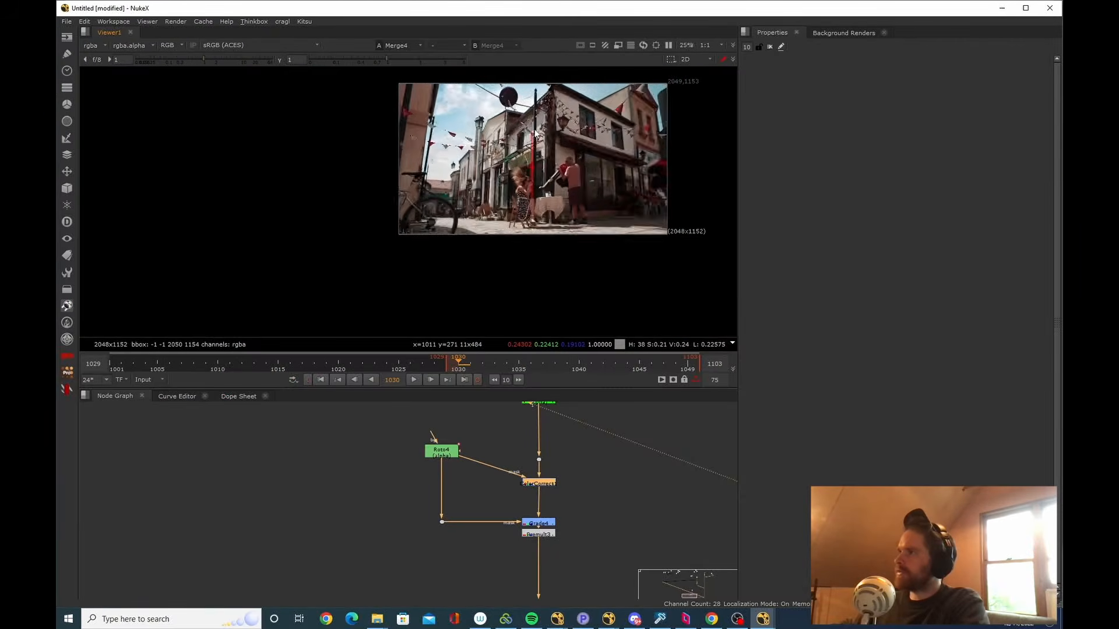
pyautogui.scroll(4, 443, 198)
pyautogui.press('Tab')
pyautogui.write('iconv')
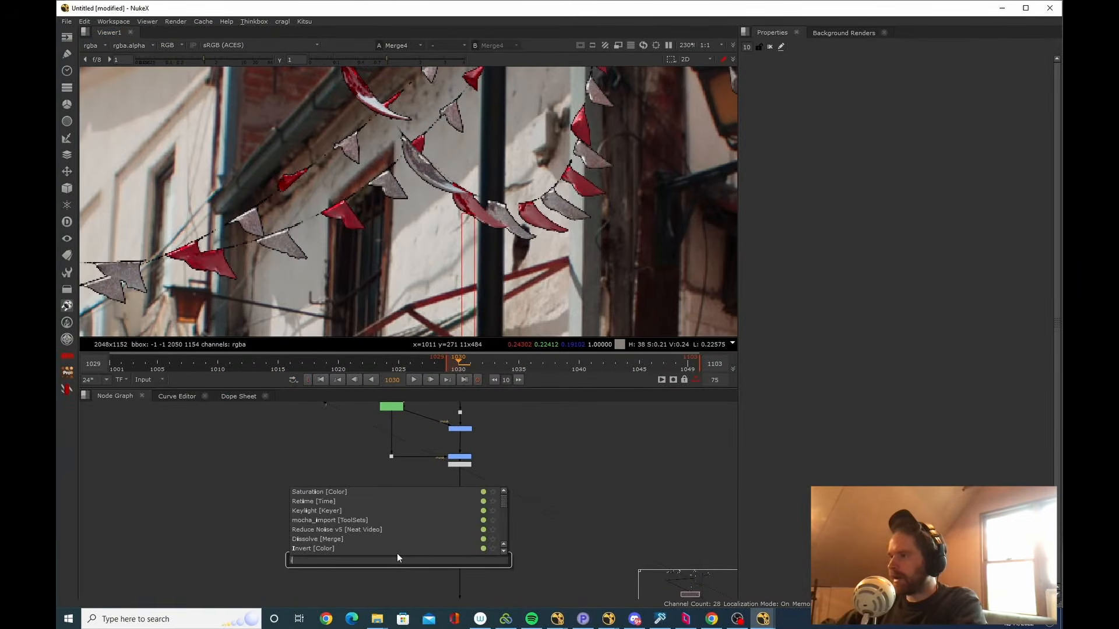
pyautogui.press('Return')
pyautogui.moveTo(466, 554); pyautogui.dragTo(455, 567)
pyautogui.click(399, 532)
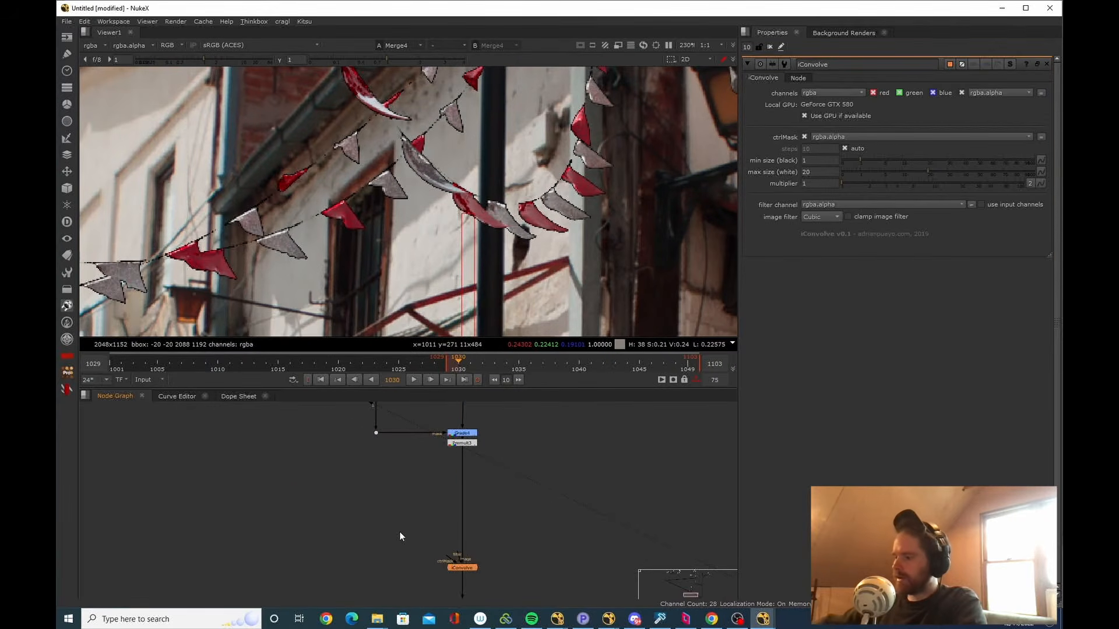
pyautogui.press('o')
pyautogui.scroll(2, 431, 520)
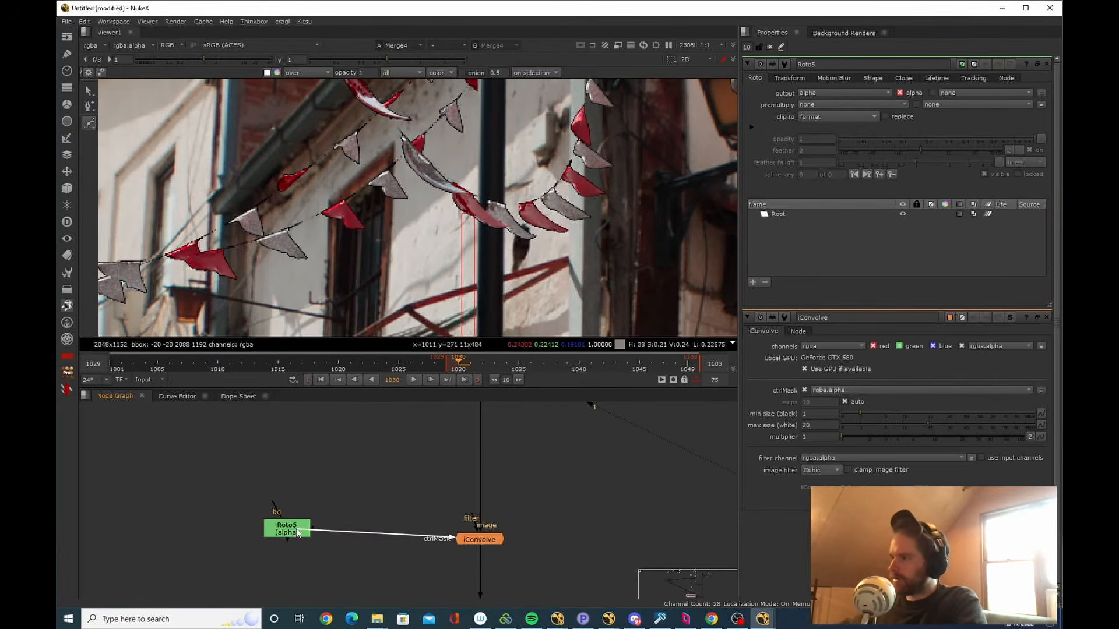
pyautogui.click(298, 533)
# Draw a small roto ellipse on the flags by the central pole and extend its feather into a wide oval beyond the frame.
pyautogui.press('space')
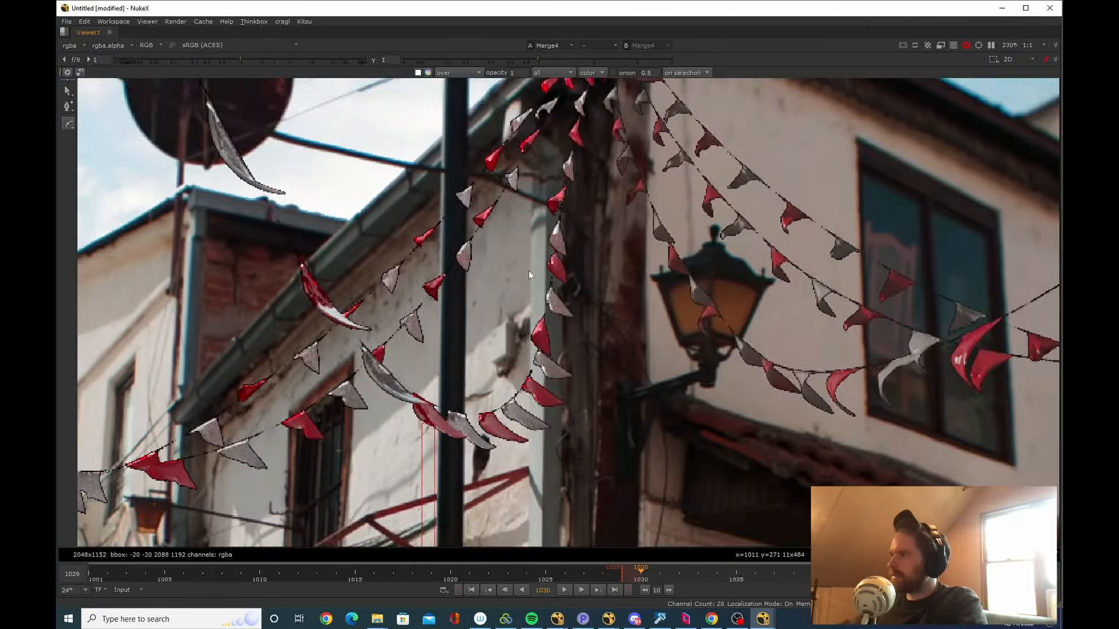
pyautogui.press('f')
pyautogui.scroll(5, 491, 266)
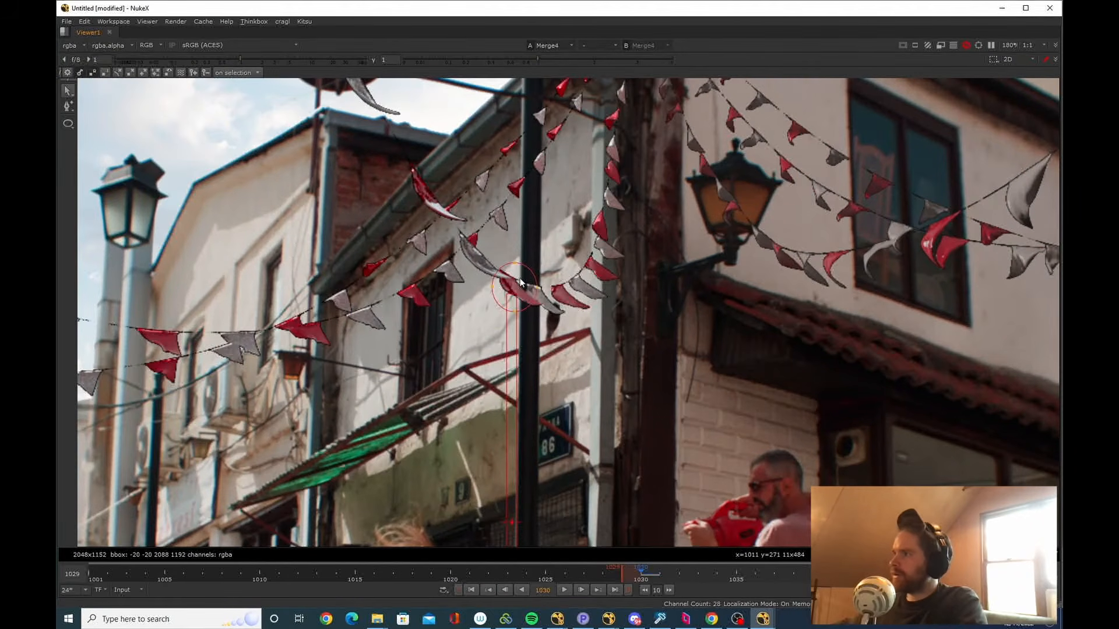
pyautogui.click(519, 278)
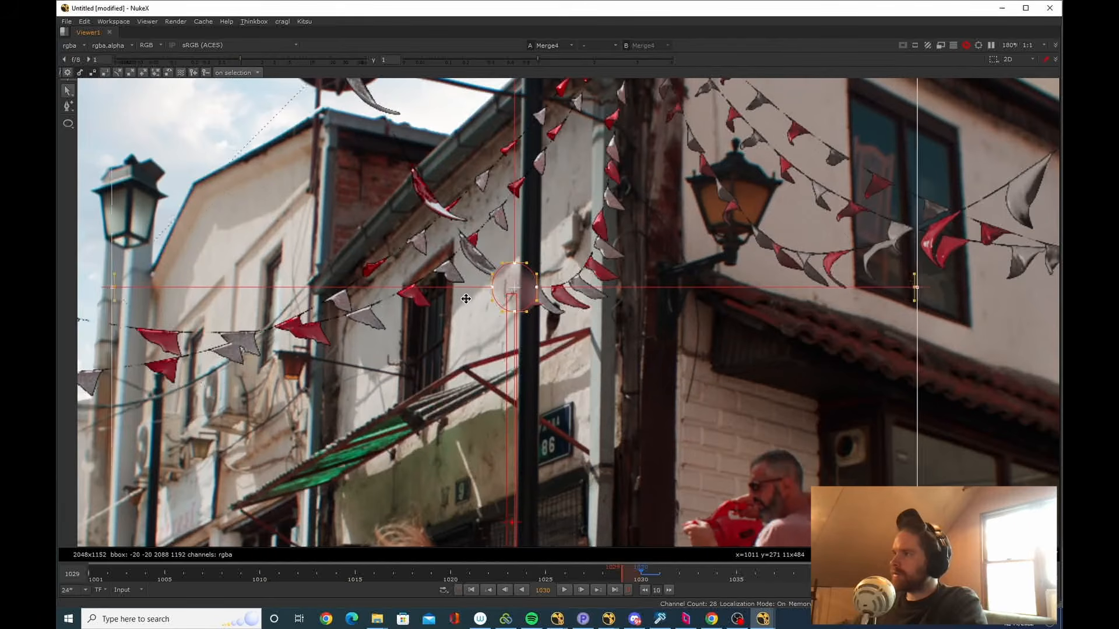
pyautogui.scroll(-8, 553, 289)
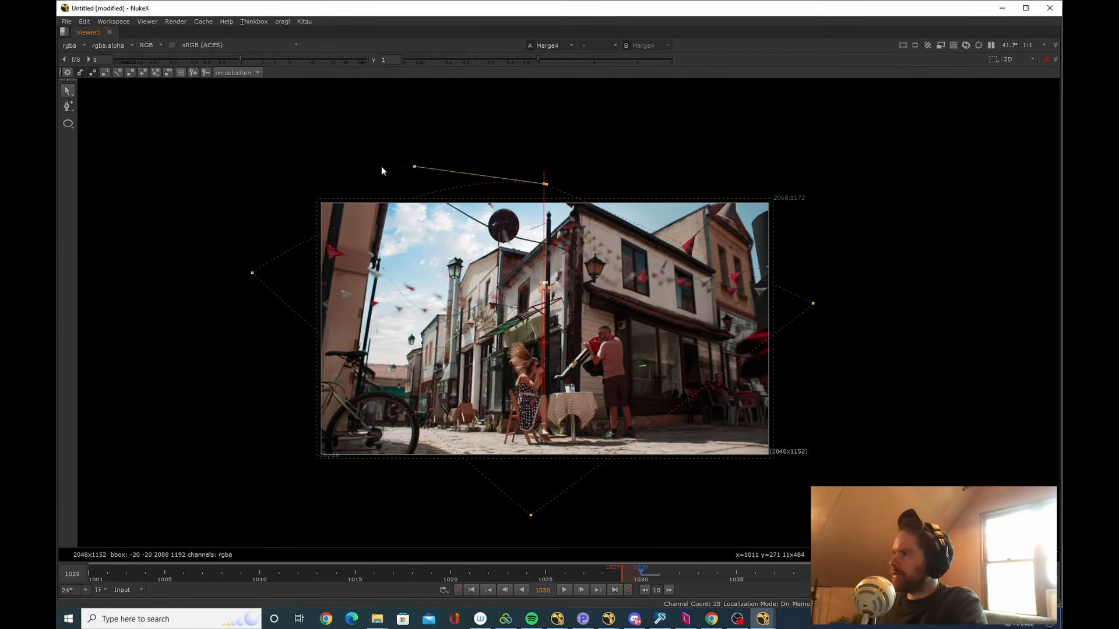
pyautogui.moveTo(551, 184); pyautogui.dragTo(677, 181)
pyautogui.click(252, 273)
pyautogui.moveTo(251, 281); pyautogui.dragTo(254, 352)
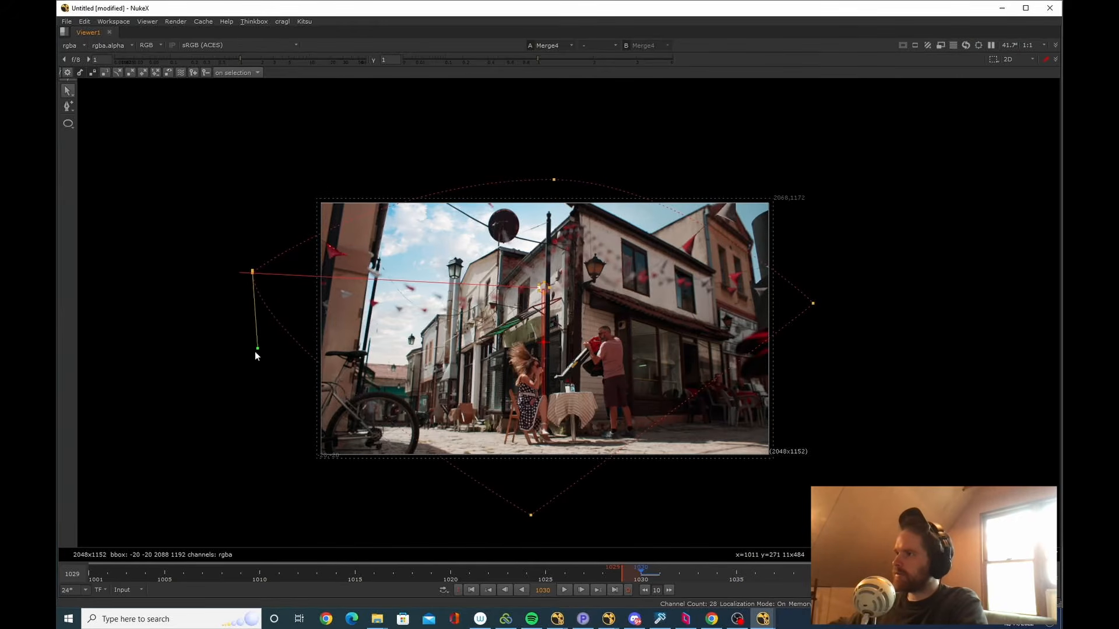
pyautogui.moveTo(530, 515); pyautogui.dragTo(556, 495)
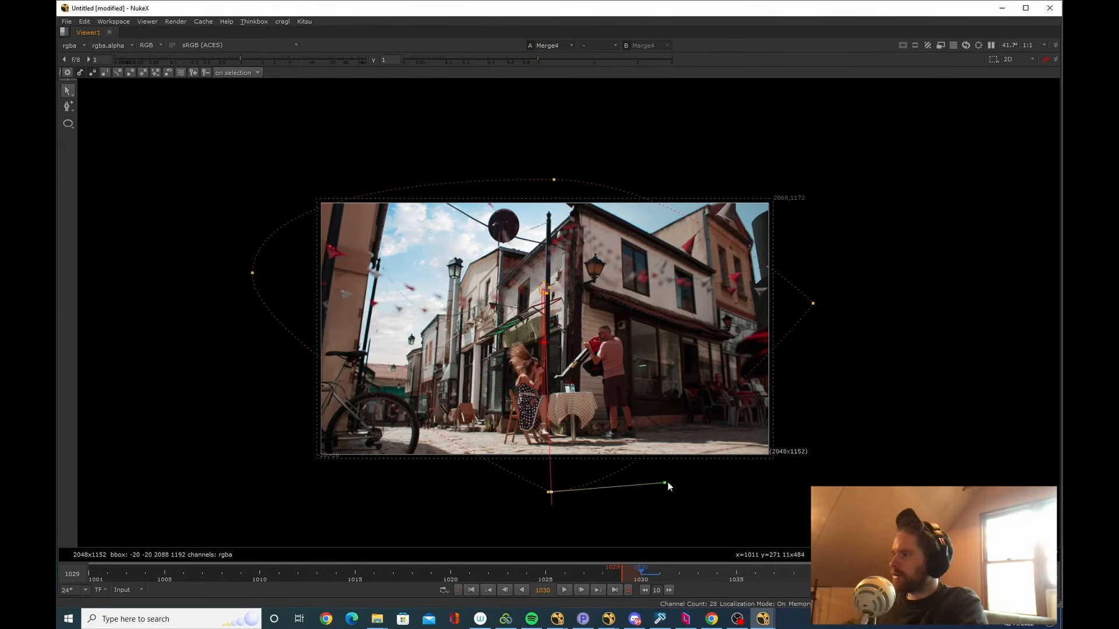
pyautogui.moveTo(814, 308); pyautogui.dragTo(818, 428)
pyautogui.scroll(3, 519, 310)
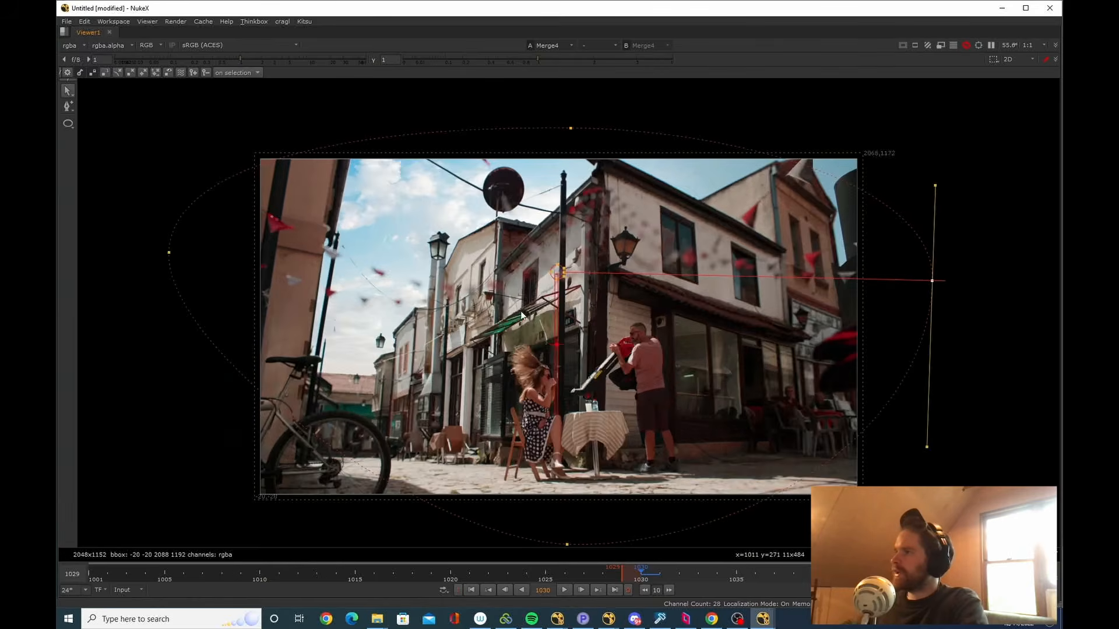
# Insert an Invert node between the Roto and the iConvolve's ctrlMask input, and space the nodes apart.
pyautogui.press('space')
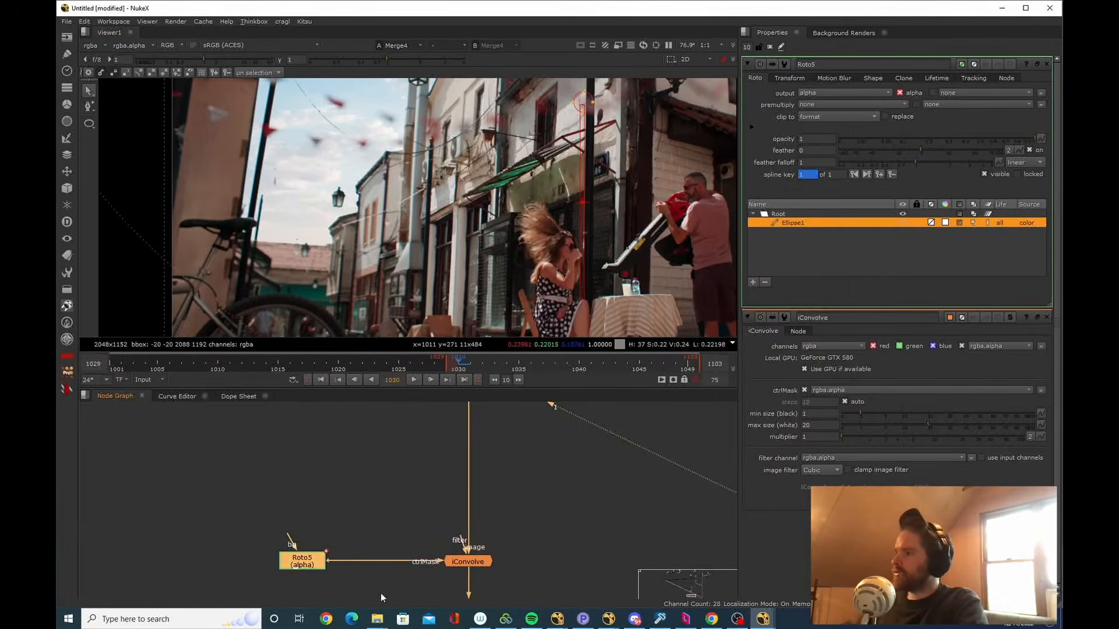
pyautogui.press('Tab')
pyautogui.write('invert')
pyautogui.press('Return')
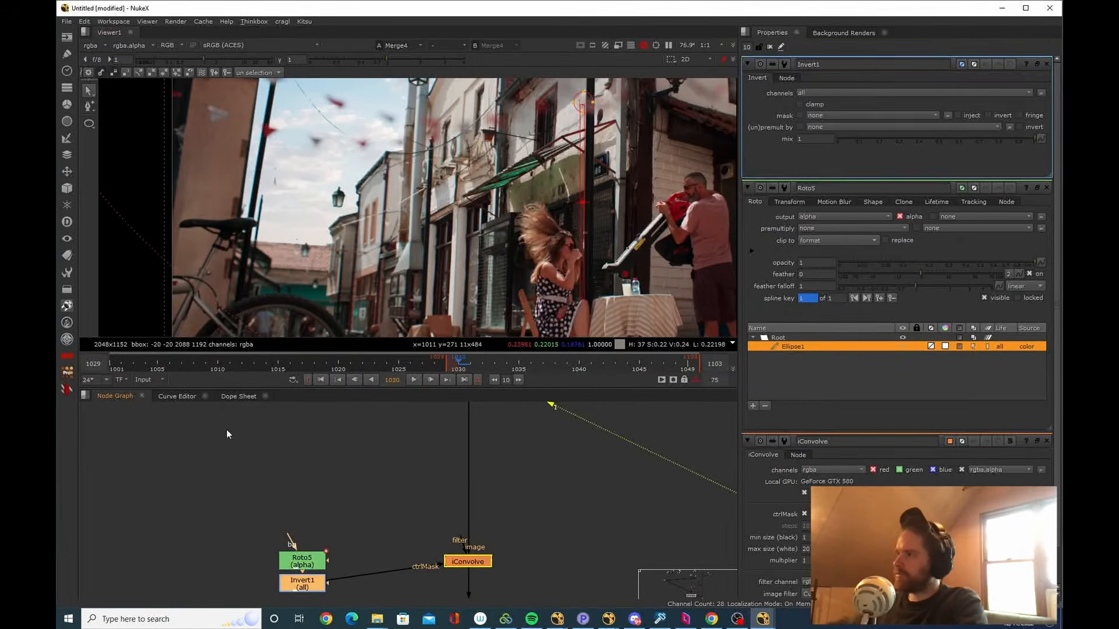
pyautogui.scroll(-3, 492, 220)
pyautogui.moveTo(304, 560); pyautogui.dragTo(356, 493)
# View the alpha of the Roto and compare it with the inverted mask, then return to the final merge.
pyautogui.press('1')
pyautogui.click(350, 508)
pyautogui.scroll(-3, 357, 490)
pyautogui.scroll(-4, 506, 251)
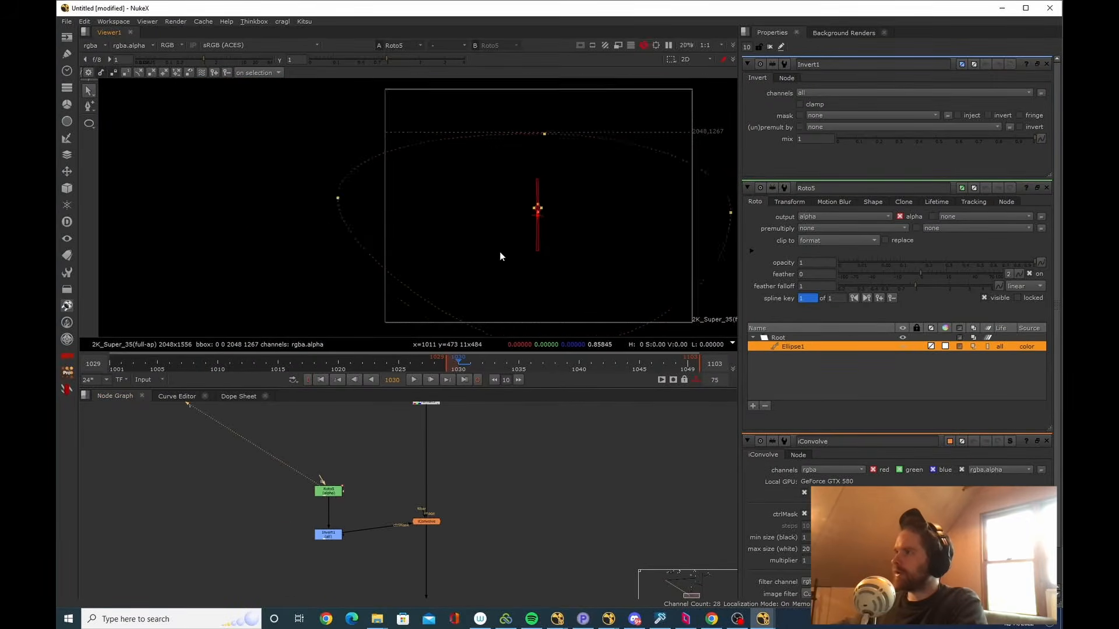
pyautogui.moveTo(527, 201); pyautogui.dragTo(501, 202)
pyautogui.scroll(1, 501, 210)
pyautogui.click(513, 233)
pyautogui.press('a')
pyautogui.moveTo(347, 520); pyautogui.dragTo(298, 467)
pyautogui.press('1')
pyautogui.moveTo(378, 555); pyautogui.dragTo(296, 503)
pyautogui.press('2')
pyautogui.click(311, 520)
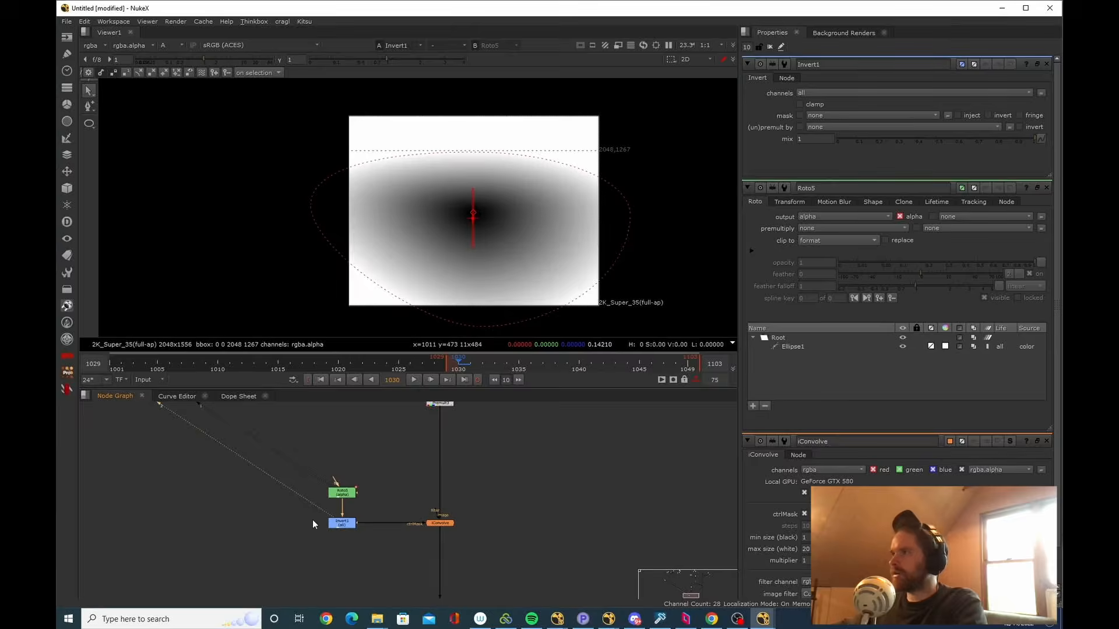
pyautogui.press('1')
pyautogui.press('2')
pyautogui.press('1')
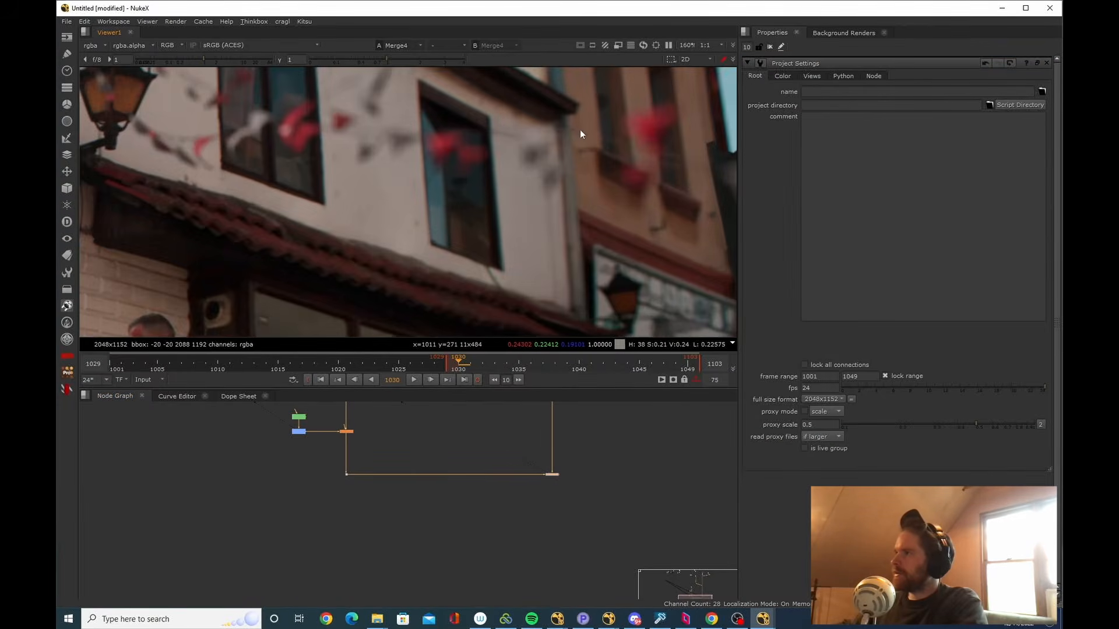
# Compare the flags' blur with the window edges and set the iConvolve's min size to 0.08 and max size to 4.2.
pyautogui.scroll(5, 580, 134)
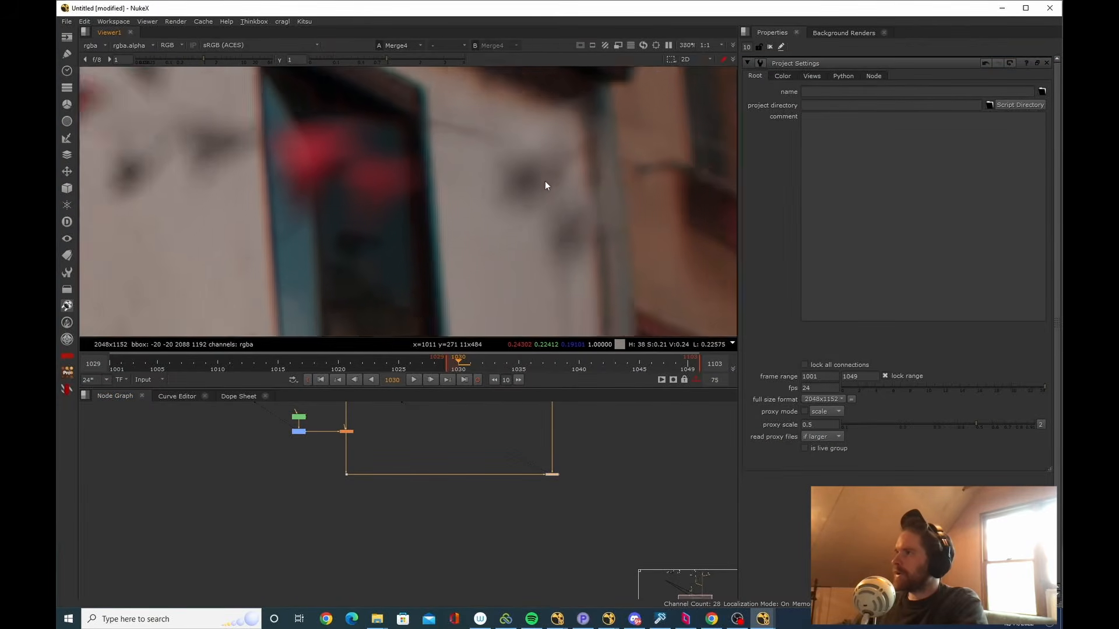
pyautogui.moveTo(350, 273); pyautogui.dragTo(407, 198)
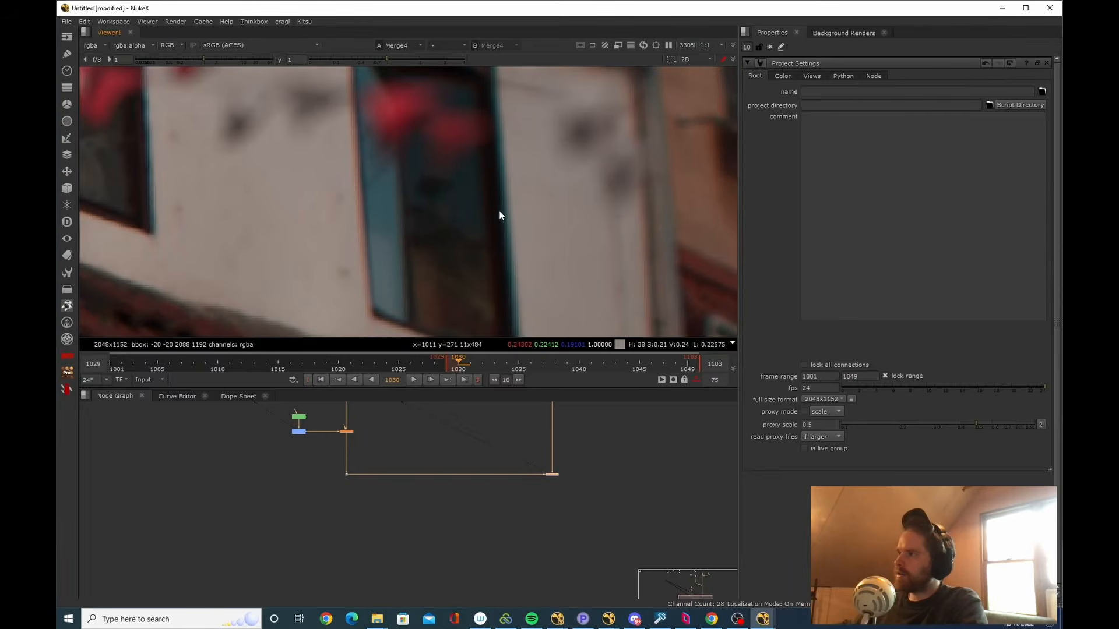
pyautogui.moveTo(510, 213); pyautogui.dragTo(527, 266)
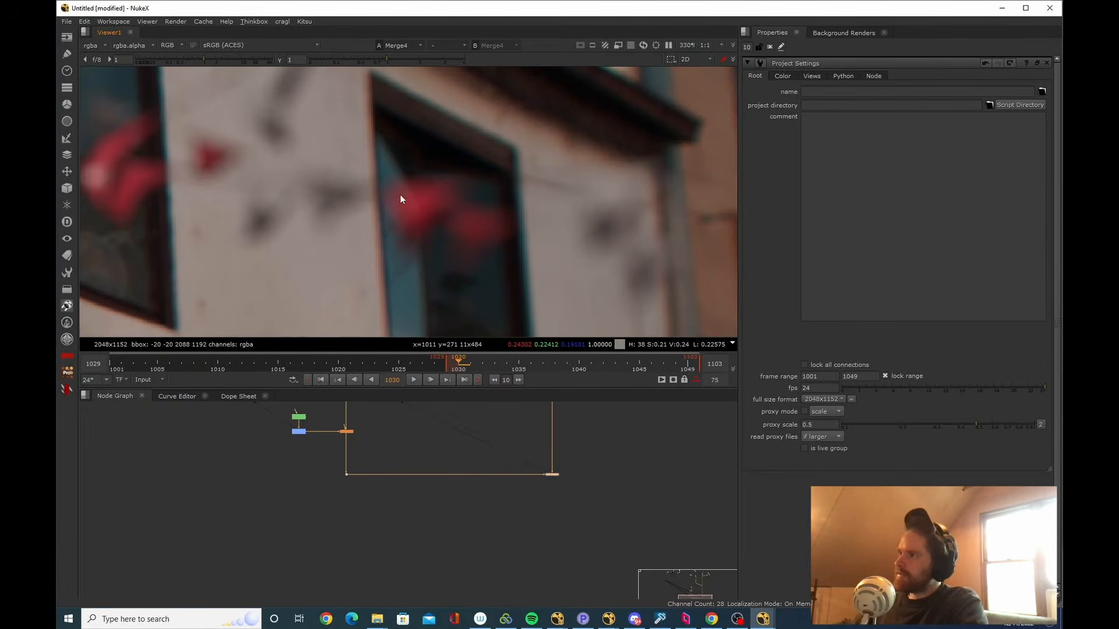
pyautogui.moveTo(396, 185); pyautogui.dragTo(438, 229)
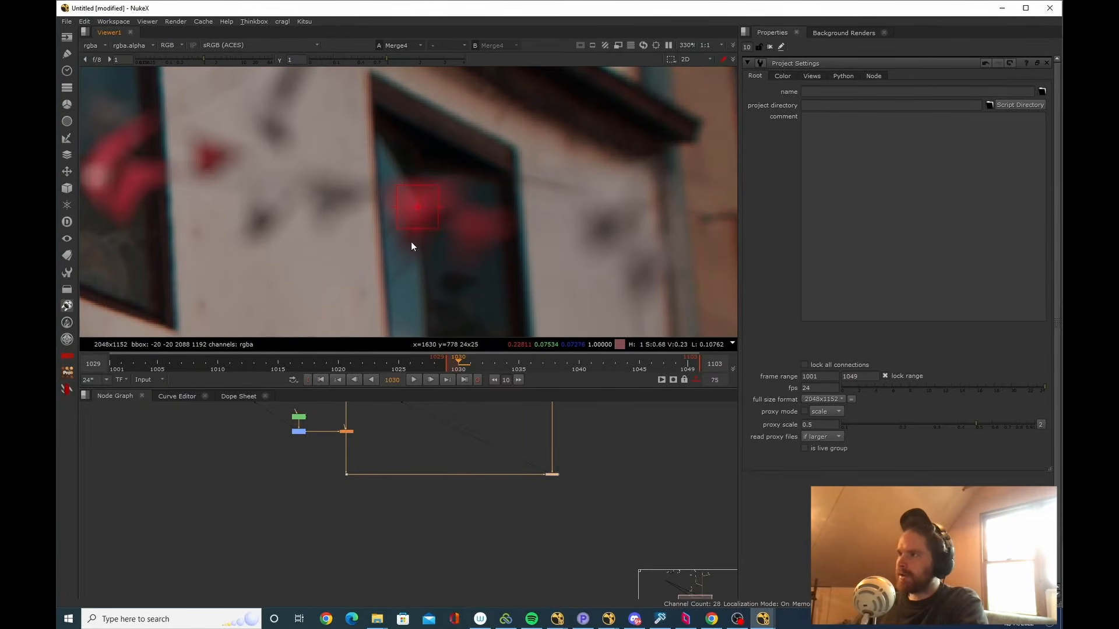
pyautogui.scroll(3, 370, 465)
pyautogui.click(349, 420)
pyautogui.moveTo(347, 418); pyautogui.dragTo(416, 497)
pyautogui.doubleClick(367, 465)
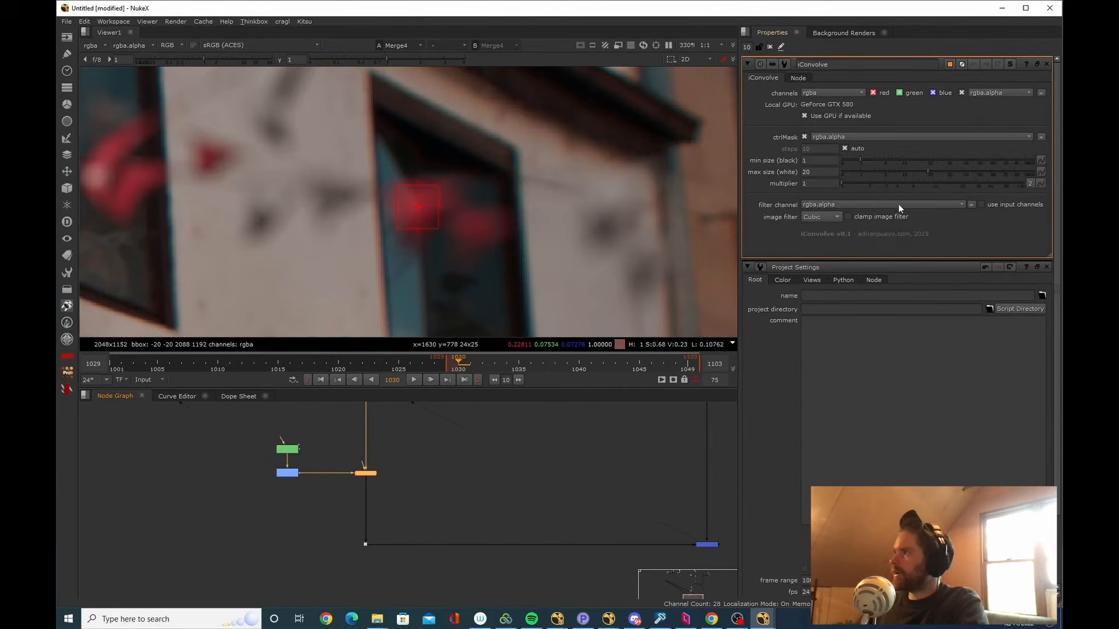
pyautogui.click(846, 159)
pyautogui.moveTo(916, 169); pyautogui.dragTo(880, 170)
# Check the softness of the flags in front of the upper windows against the window frames.
pyautogui.scroll(-8, 507, 253)
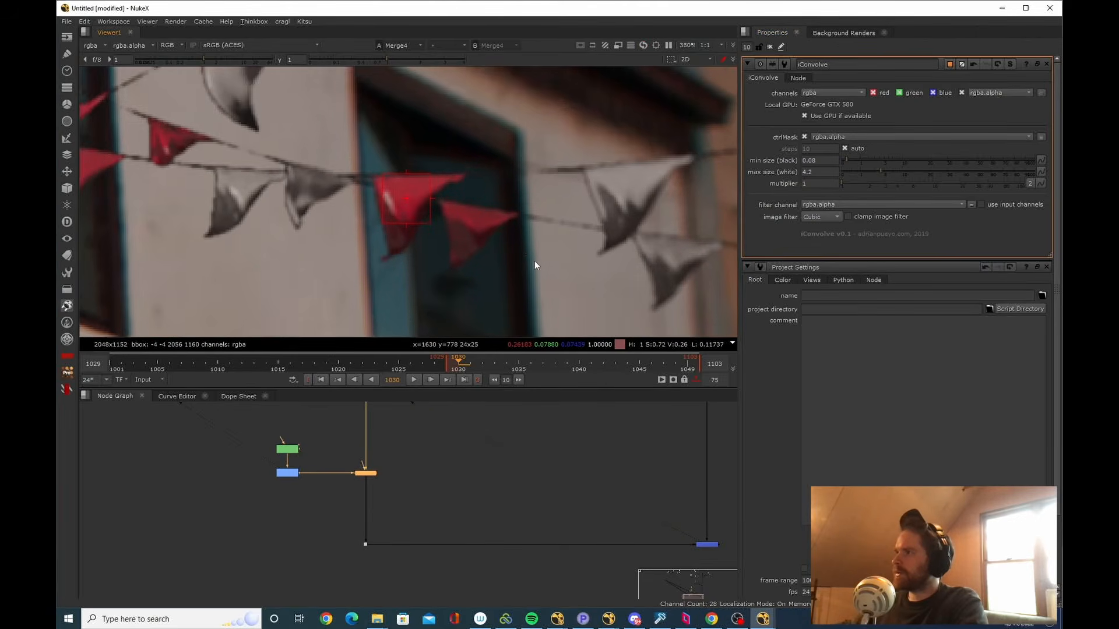
pyautogui.scroll(6, 576, 250)
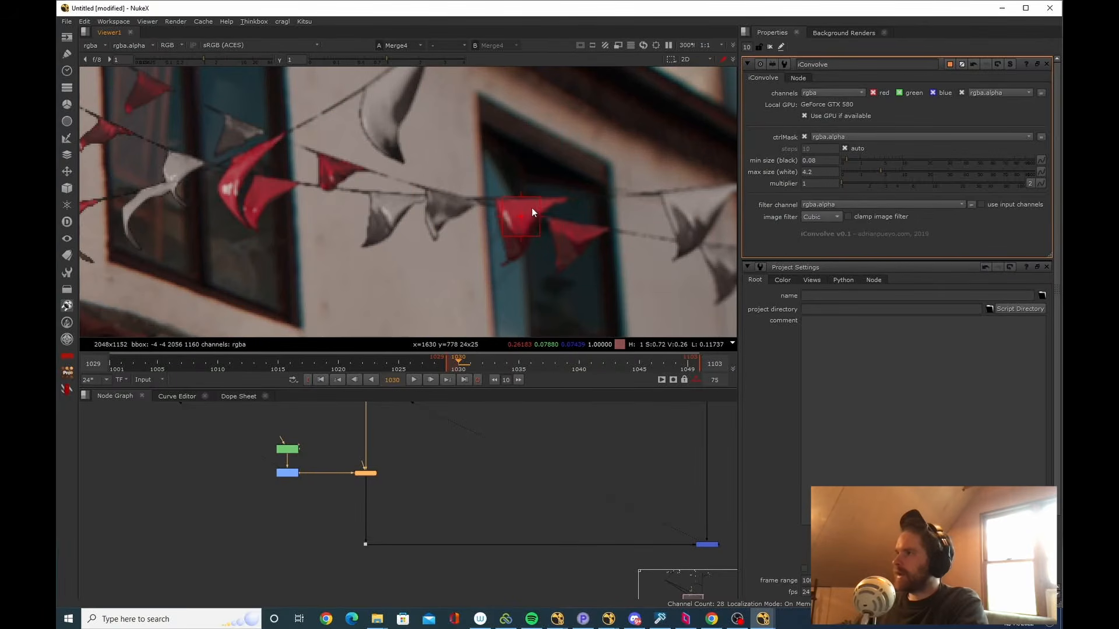
pyautogui.scroll(-2, 545, 204)
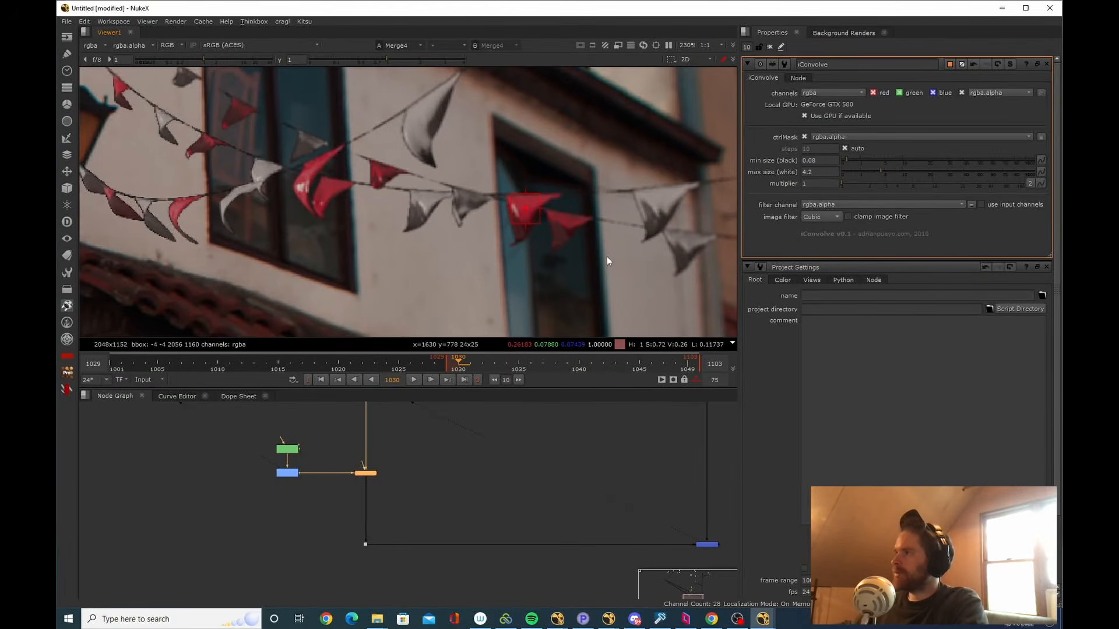
pyautogui.scroll(-2, 607, 254)
pyautogui.click(878, 173)
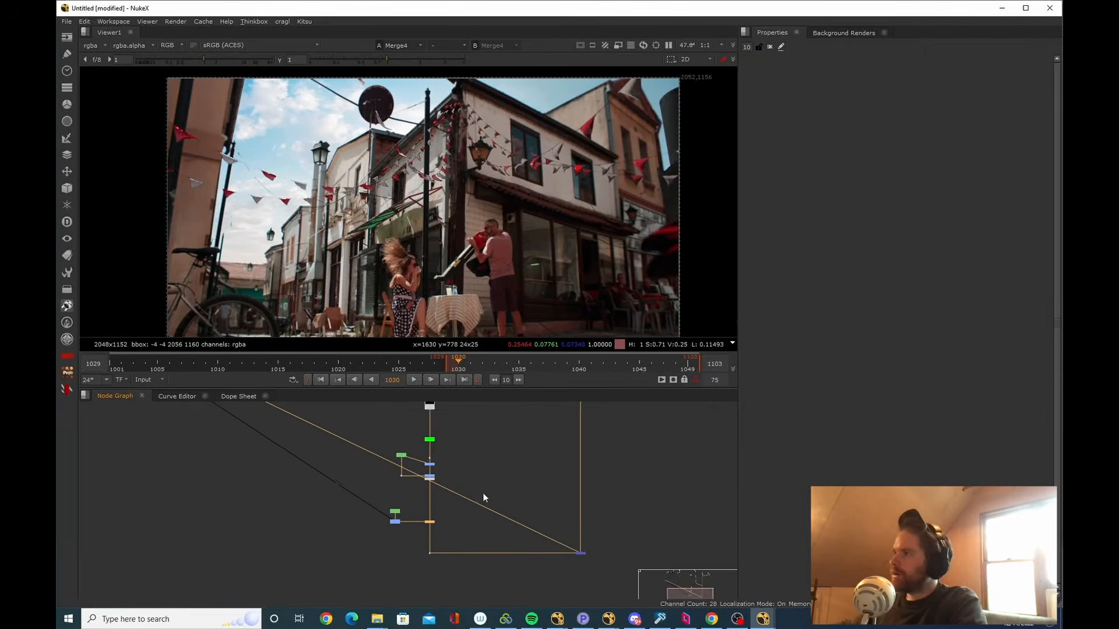
# Examine the edges of the flags on the sunlit building and locate the luminance keyer in the node graph.
pyautogui.moveTo(484, 493); pyautogui.dragTo(515, 530)
pyautogui.moveTo(330, 276); pyautogui.dragTo(373, 299)
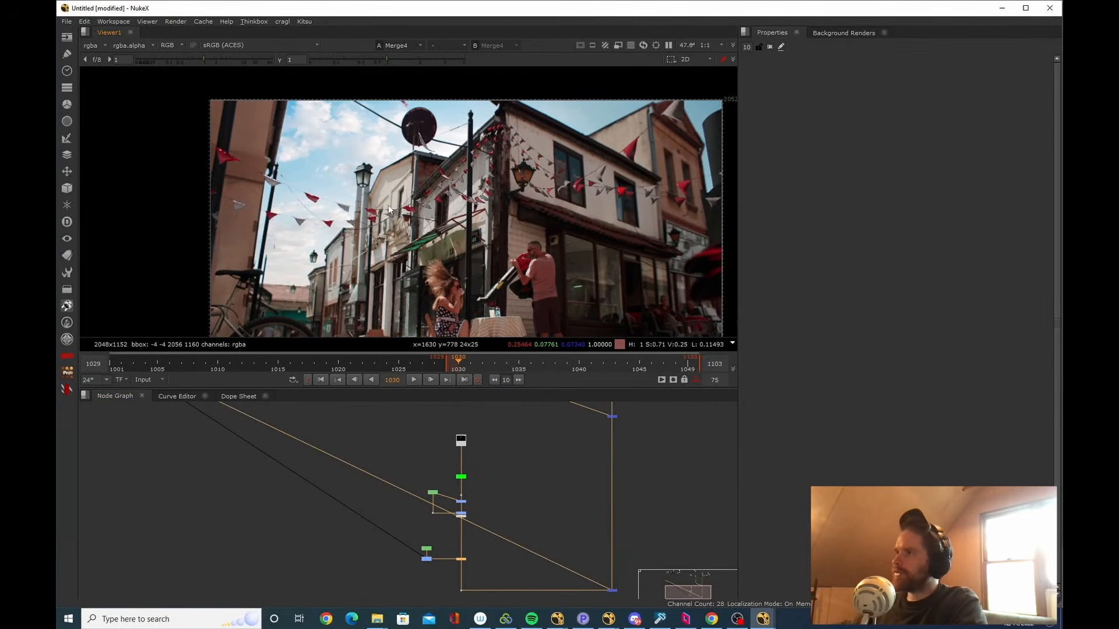
pyautogui.moveTo(389, 209); pyautogui.dragTo(393, 209)
pyautogui.scroll(15, 428, 226)
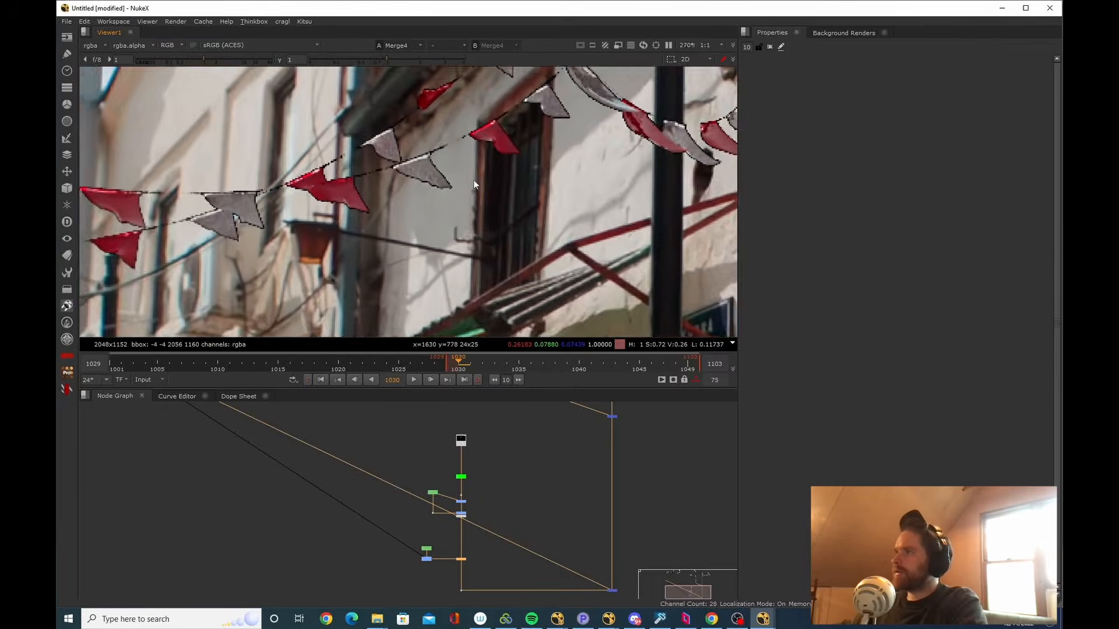
pyautogui.scroll(-3, 463, 195)
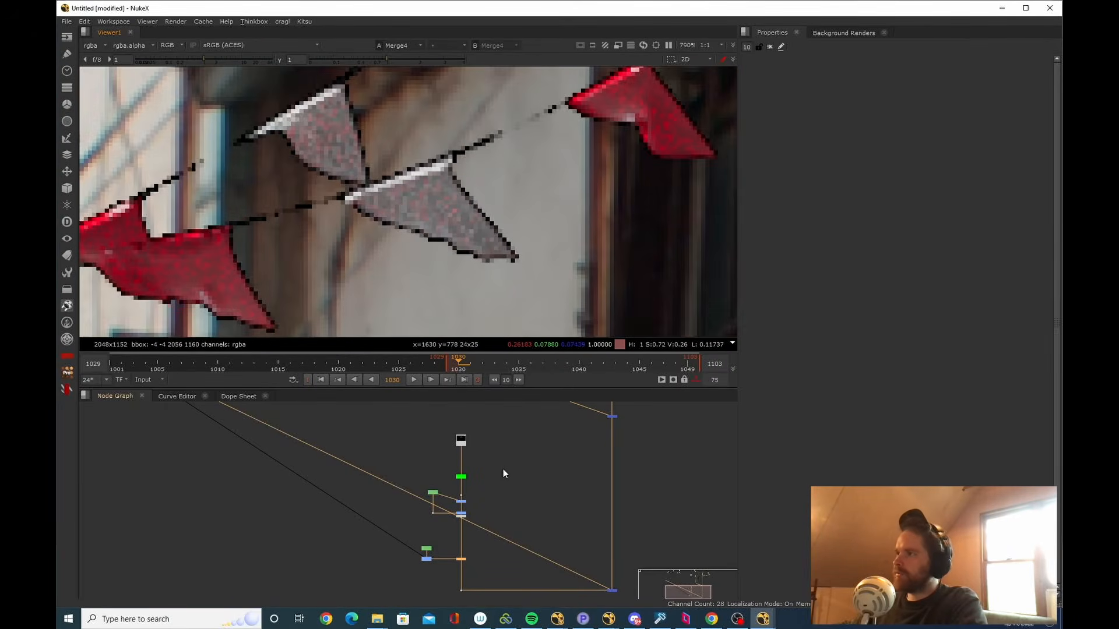
pyautogui.scroll(3, 473, 472)
pyautogui.scroll(4, 483, 482)
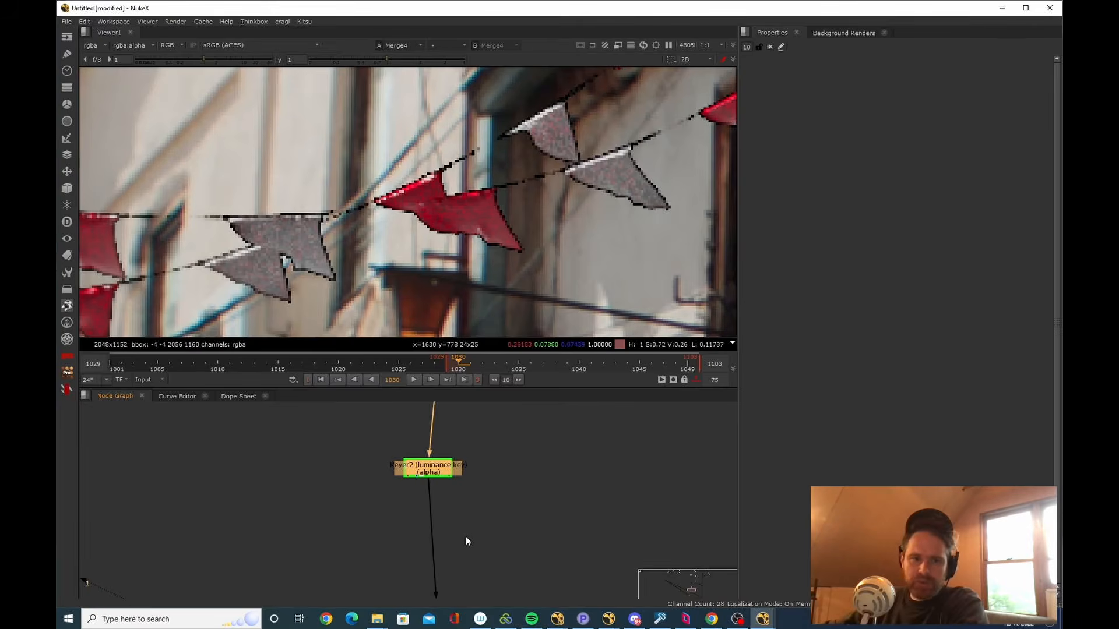
# Switch to Chrome and search Google for edge extend nukepedia in a new page.
pyautogui.hotkey('alt', 'Tab')
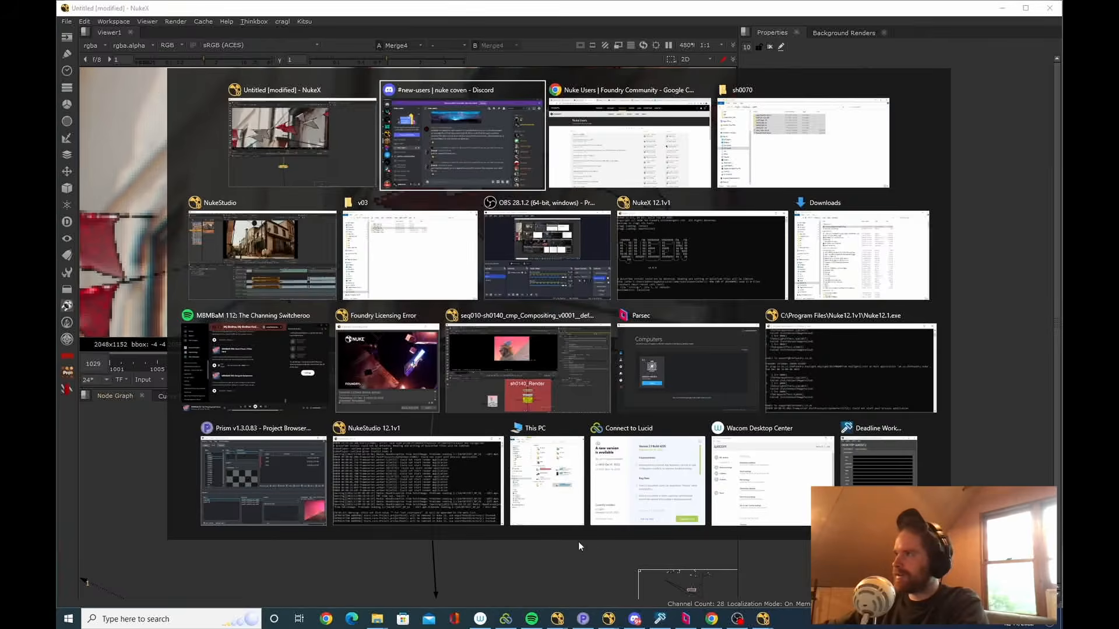
pyautogui.hotkey('alt', 'Tab')
pyautogui.click(922, 14)
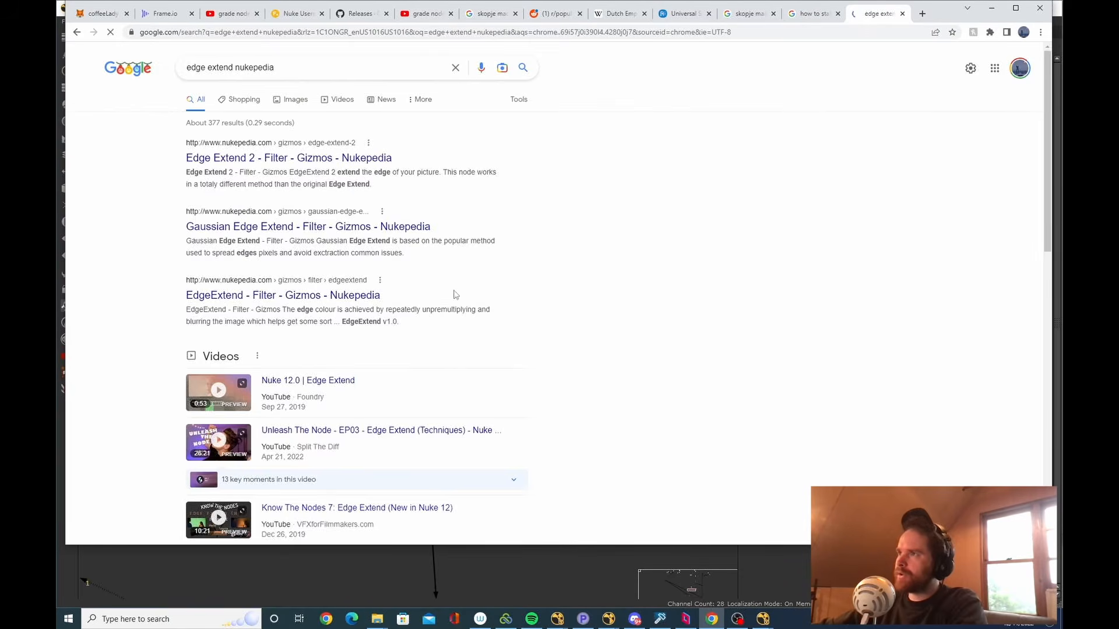
# Look through the Google results for Nukepedia edge extend gizmos.
pyautogui.scroll(-7, 540, 302)
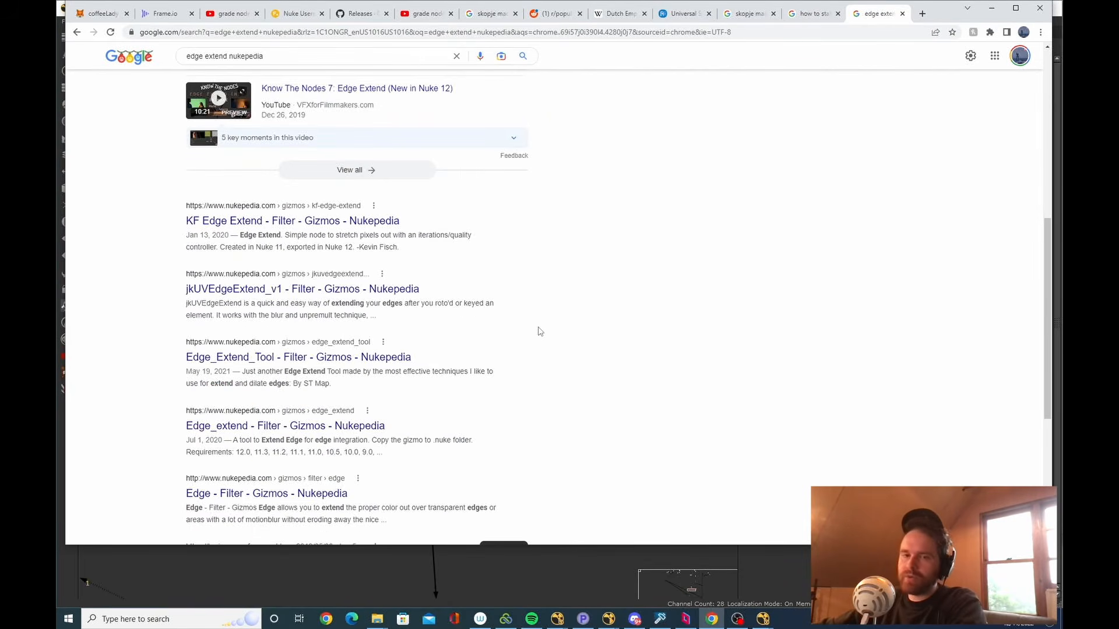
pyautogui.scroll(6, 535, 292)
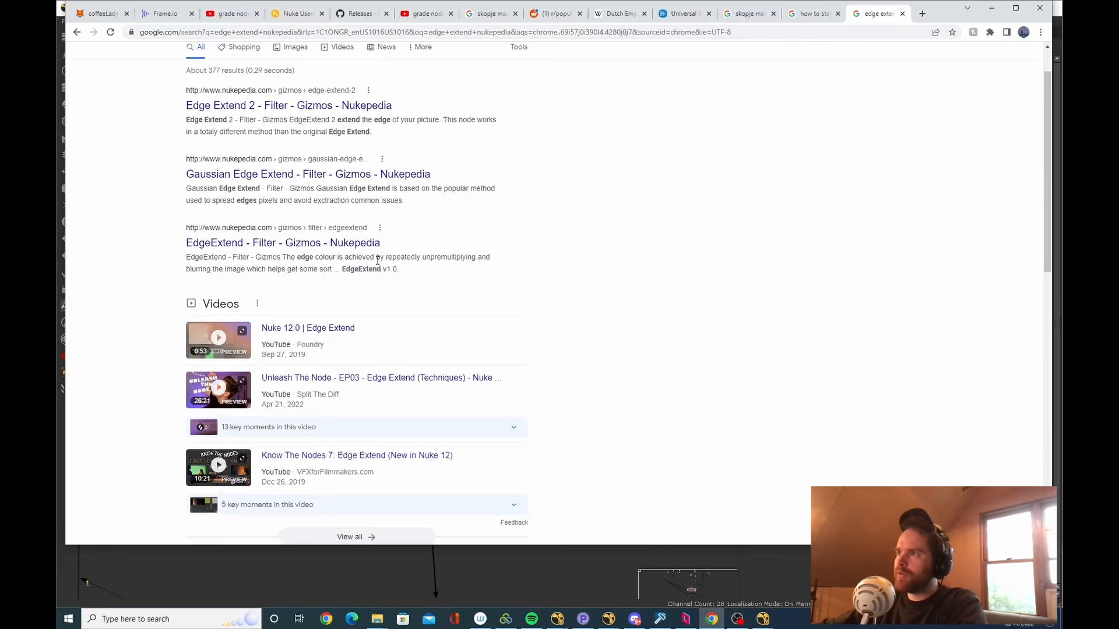
pyautogui.scroll(1, 378, 261)
pyautogui.scroll(-1, 702, 264)
pyautogui.scroll(1, 729, 235)
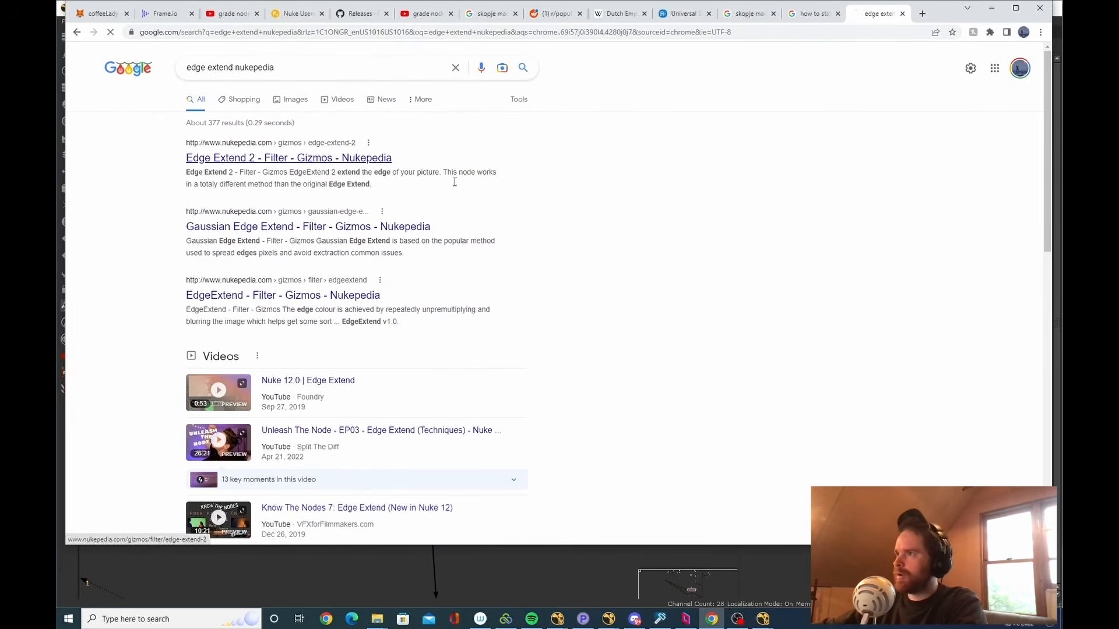
# Open the Edge Extend 2 gizmo page, look over its description and return to the search results.
pyautogui.click(269, 156)
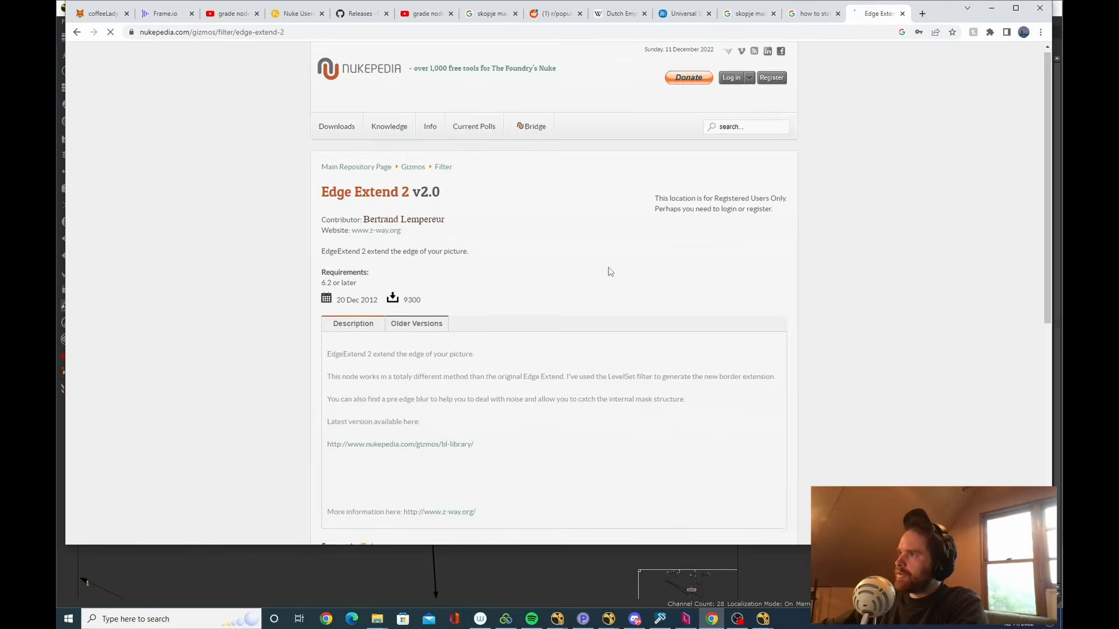
pyautogui.scroll(-5, 616, 283)
pyautogui.scroll(5, 628, 291)
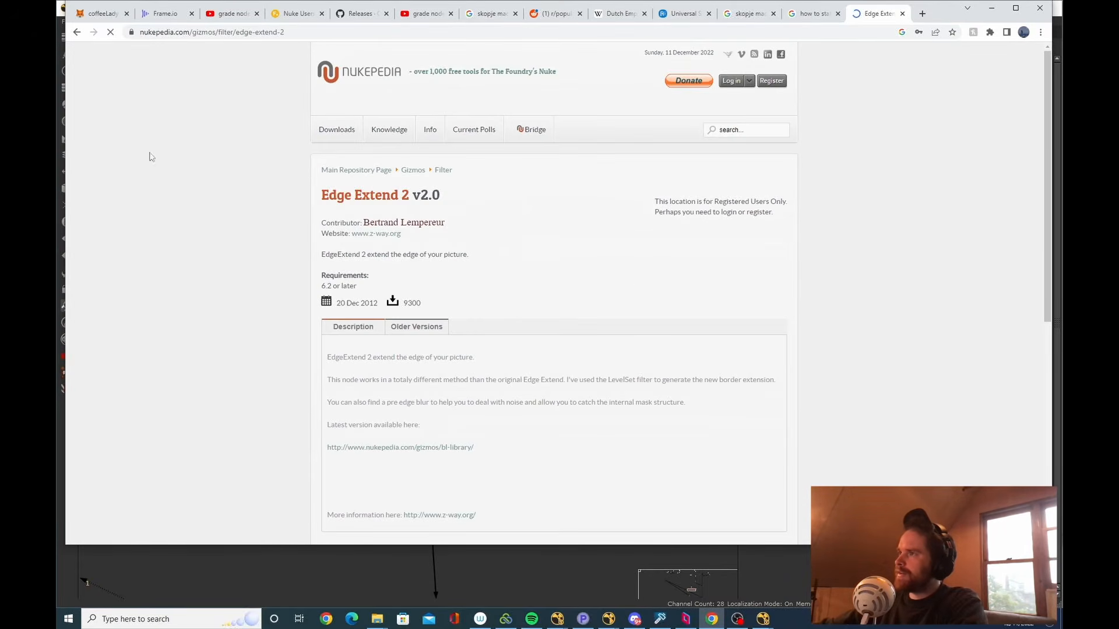
pyautogui.click(77, 32)
pyautogui.scroll(-10, 534, 175)
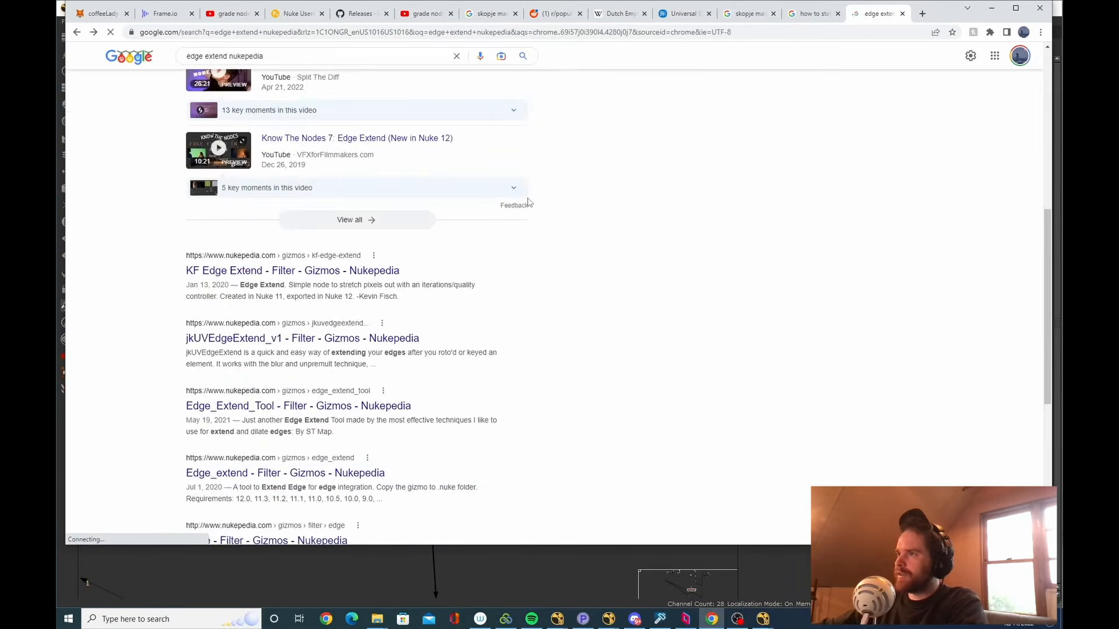
pyautogui.scroll(10, 533, 198)
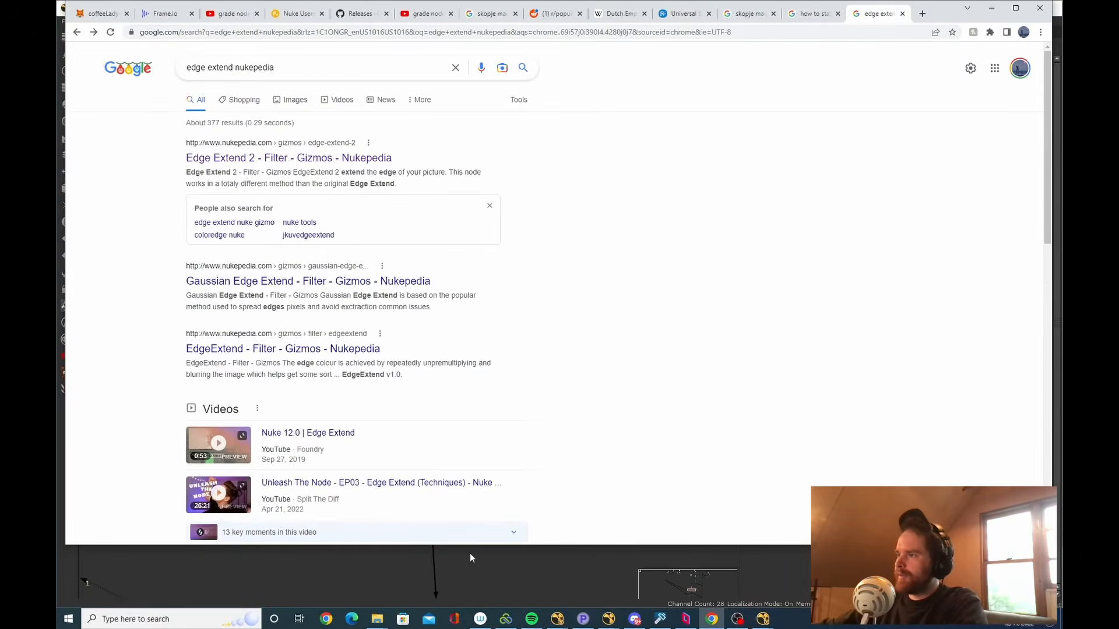
# Switch back to Nuke and add the lens_edge_extend toolset beside the luminance keyer.
pyautogui.click(470, 555)
pyautogui.press('Tab')
pyautogui.write('lens')
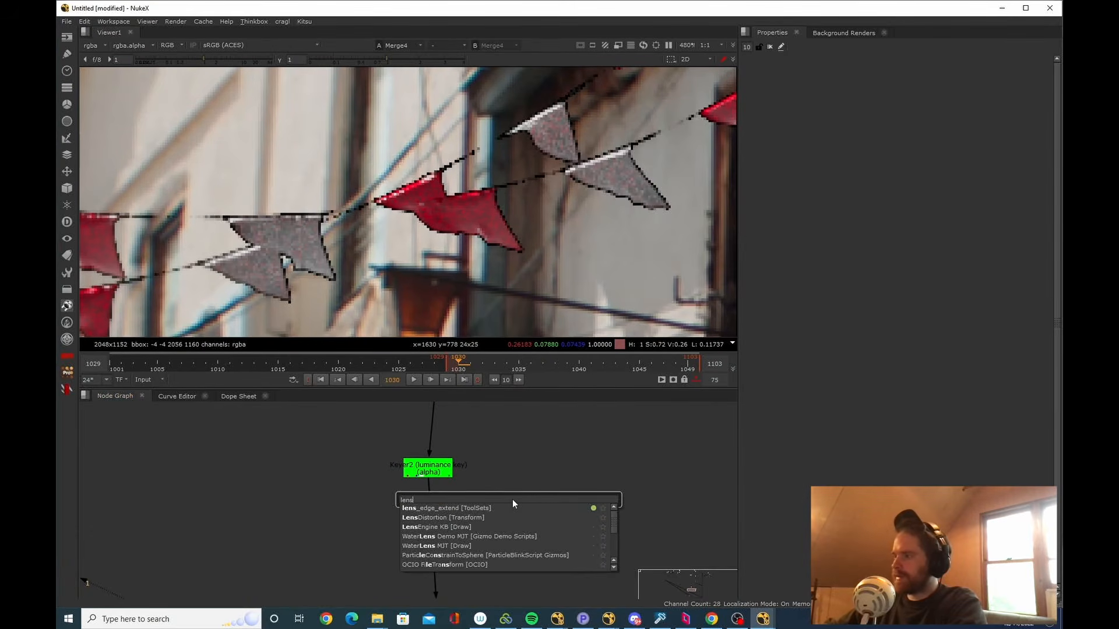
pyautogui.press('Return')
pyautogui.scroll(2, 560, 450)
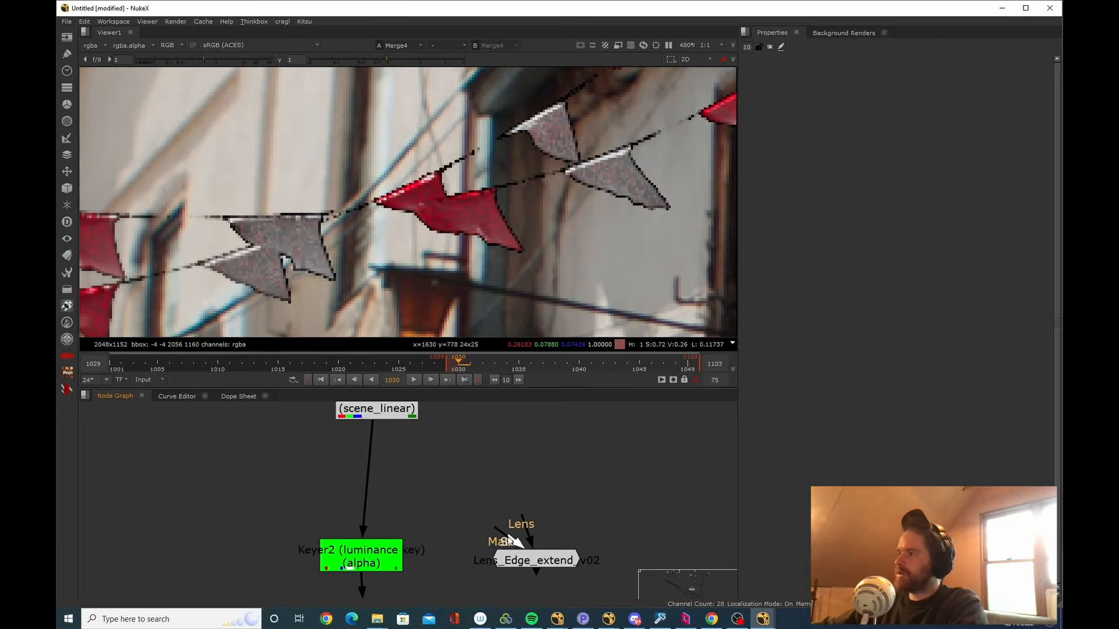
# Wire the edge extend node into the main pipe below the flags render, with the luminance keyer feeding its Lens input.
pyautogui.moveTo(509, 541); pyautogui.dragTo(390, 414)
pyautogui.moveTo(549, 573); pyautogui.dragTo(545, 577)
pyautogui.moveTo(373, 583); pyautogui.dragTo(369, 579)
pyautogui.moveTo(369, 579); pyautogui.dragTo(155, 567)
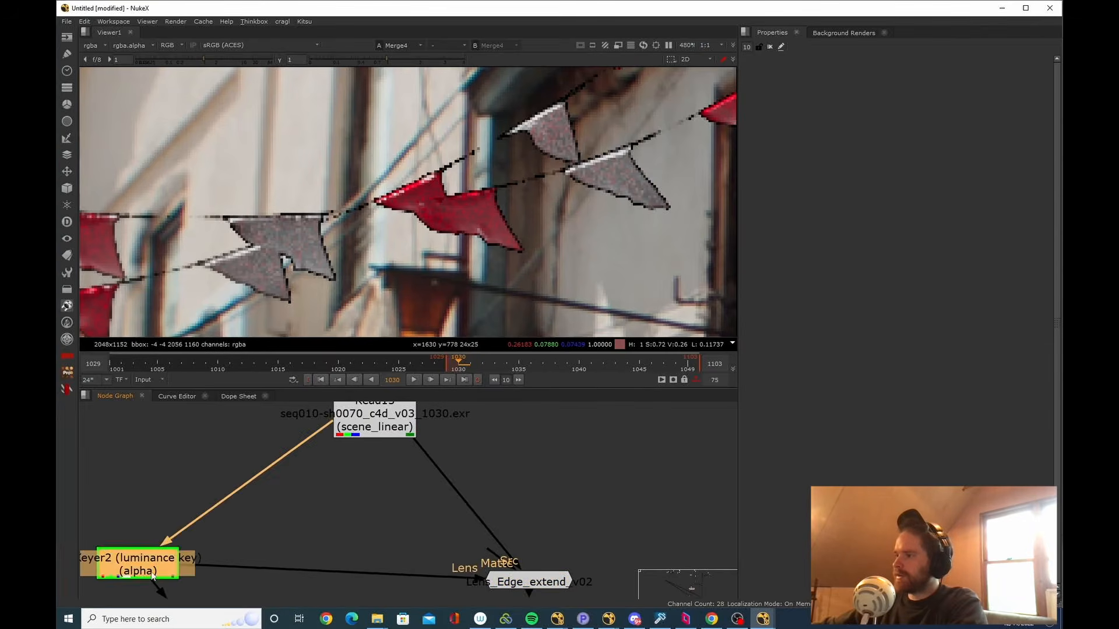
pyautogui.moveTo(549, 538); pyautogui.dragTo(407, 519)
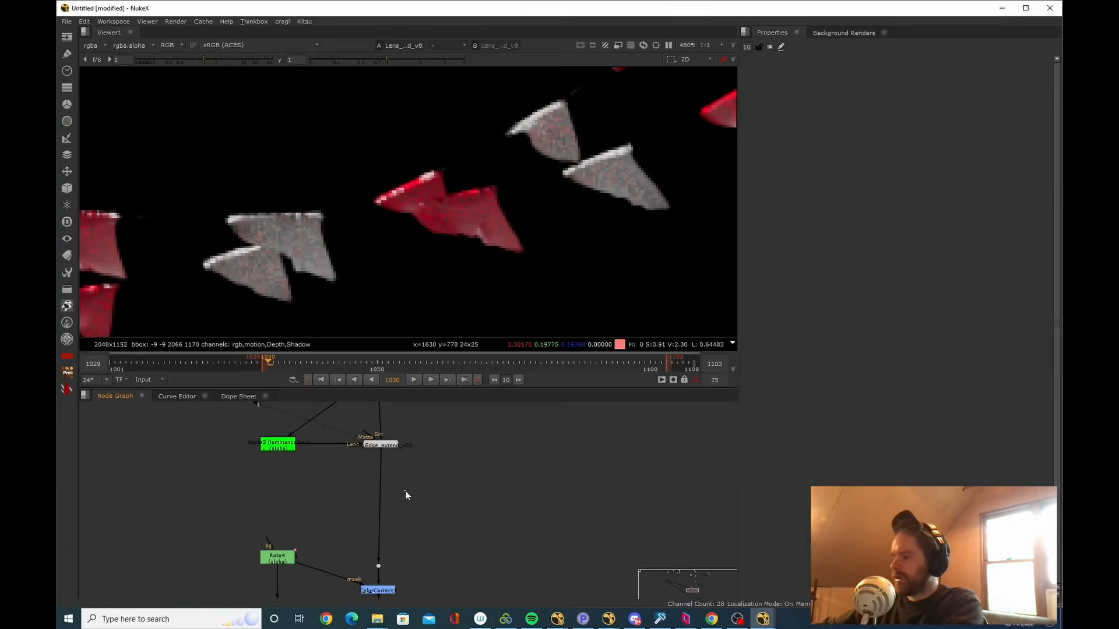
# Insert a Copy node below the edge extend and connect the luminance keyer to its A input to supply the alpha.
pyautogui.press('k')
pyautogui.scroll(2, 406, 494)
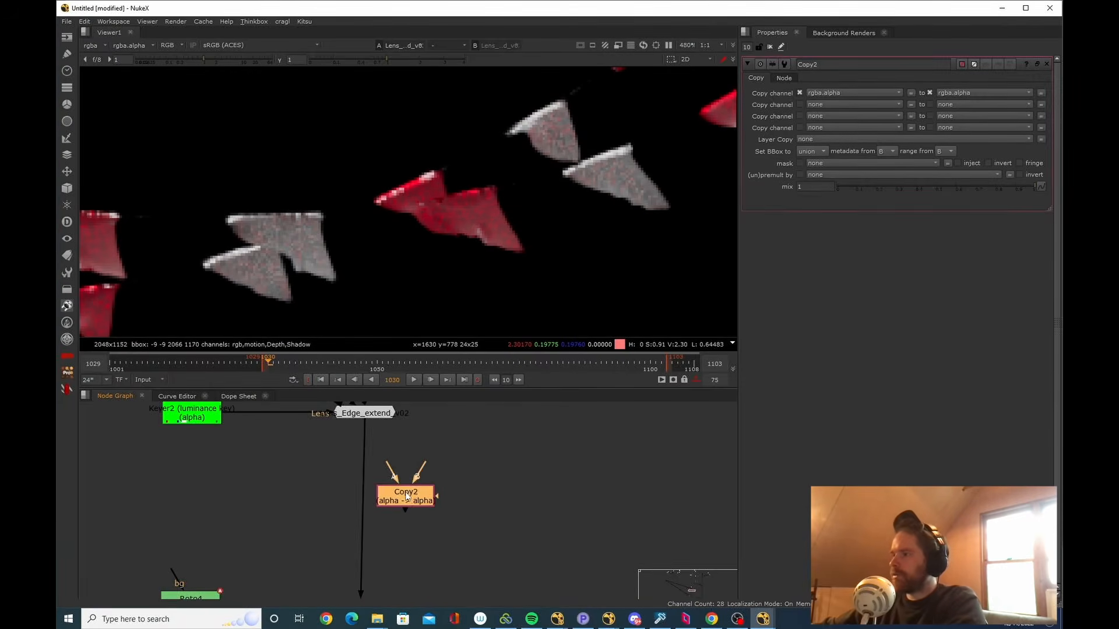
pyautogui.moveTo(377, 504); pyautogui.dragTo(363, 505)
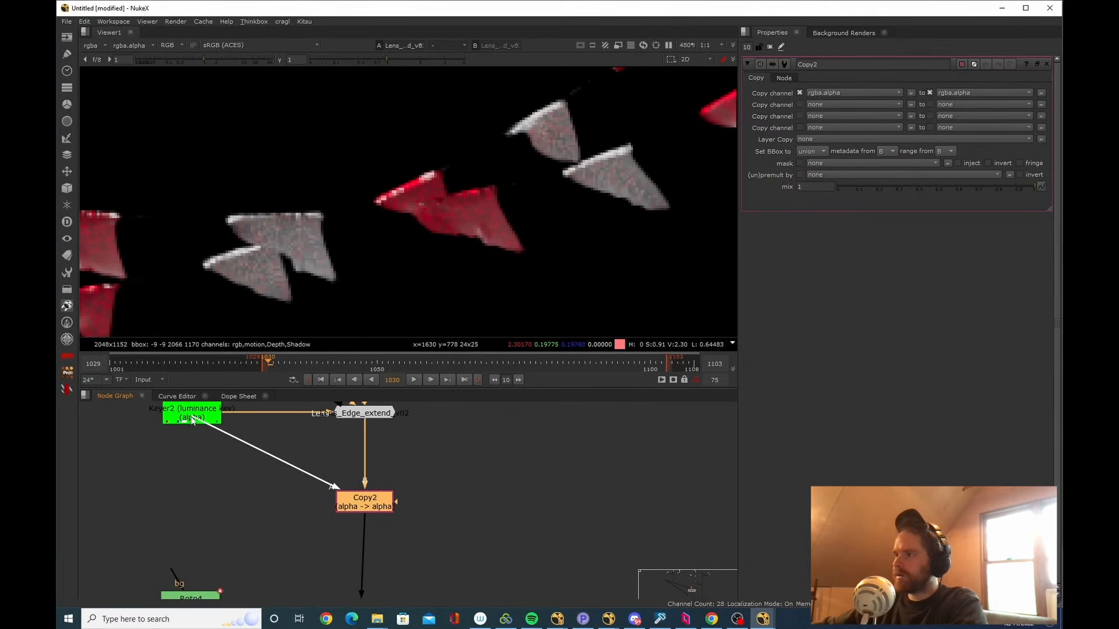
pyautogui.moveTo(191, 417); pyautogui.dragTo(190, 416)
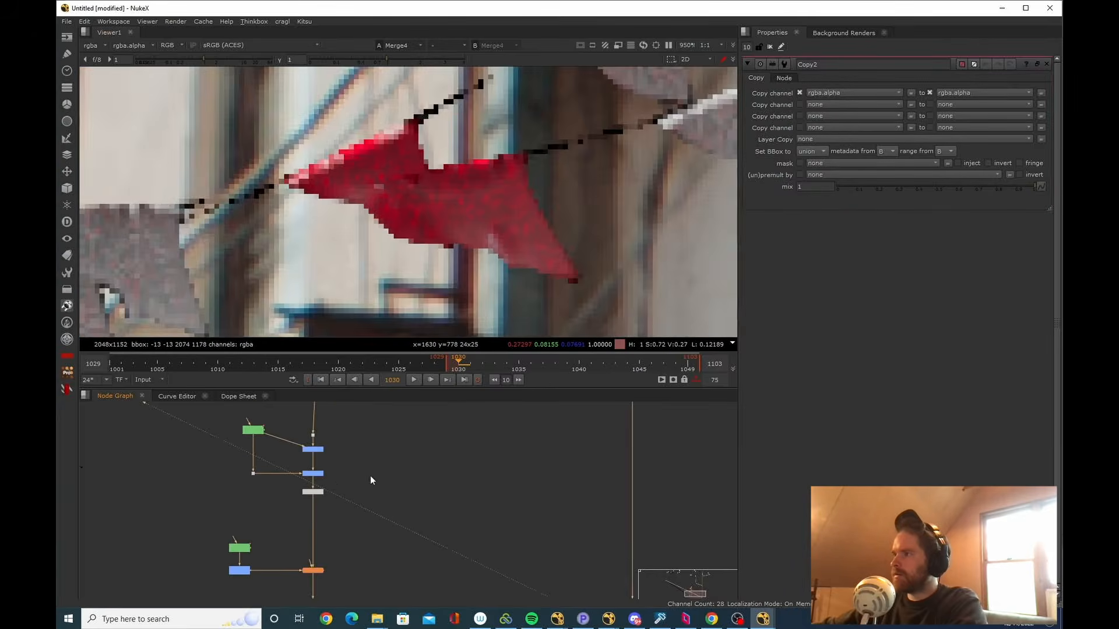
# Toggle the edge extend node to compare the flag edges in the composite.
pyautogui.moveTo(370, 476); pyautogui.dragTo(522, 564)
pyautogui.scroll(3, 465, 457)
pyautogui.click(477, 448)
pyautogui.press('d')
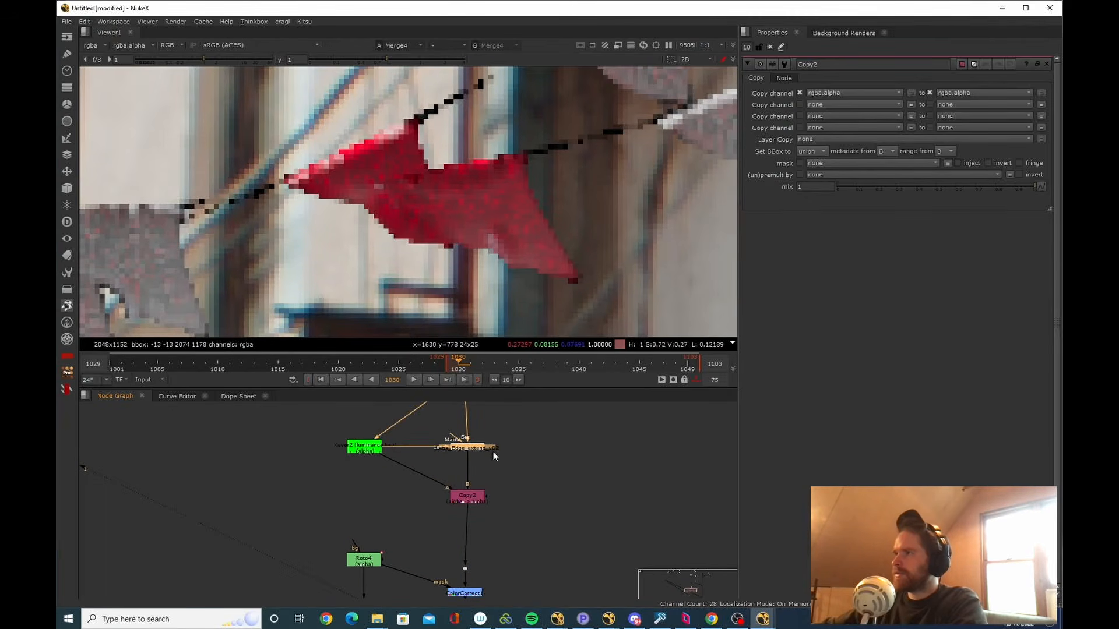
pyautogui.click(513, 509)
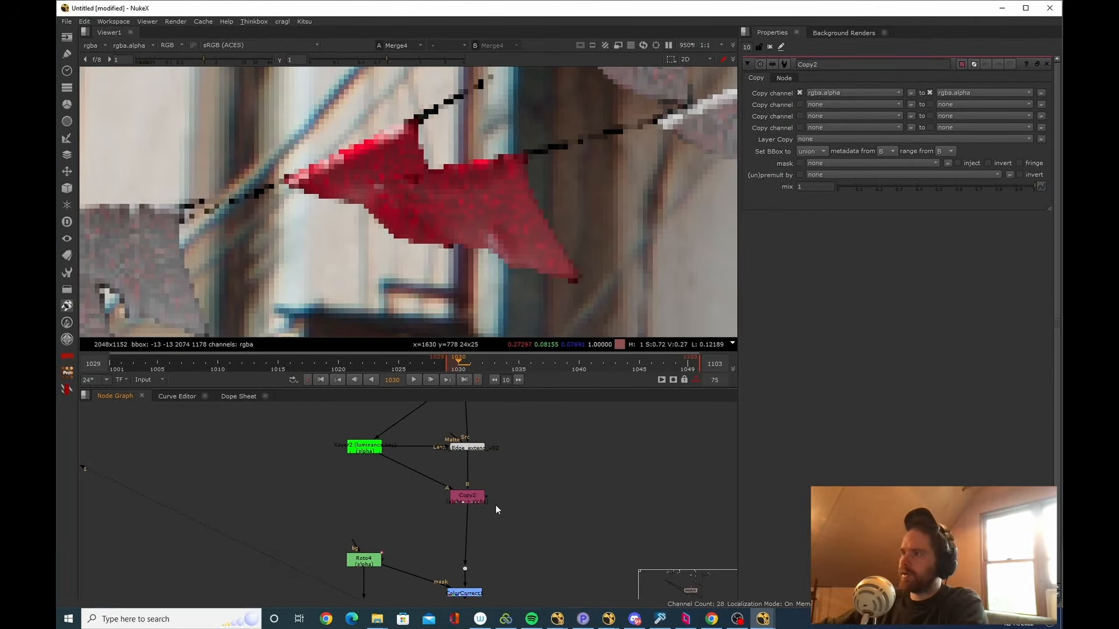
pyautogui.click(465, 447)
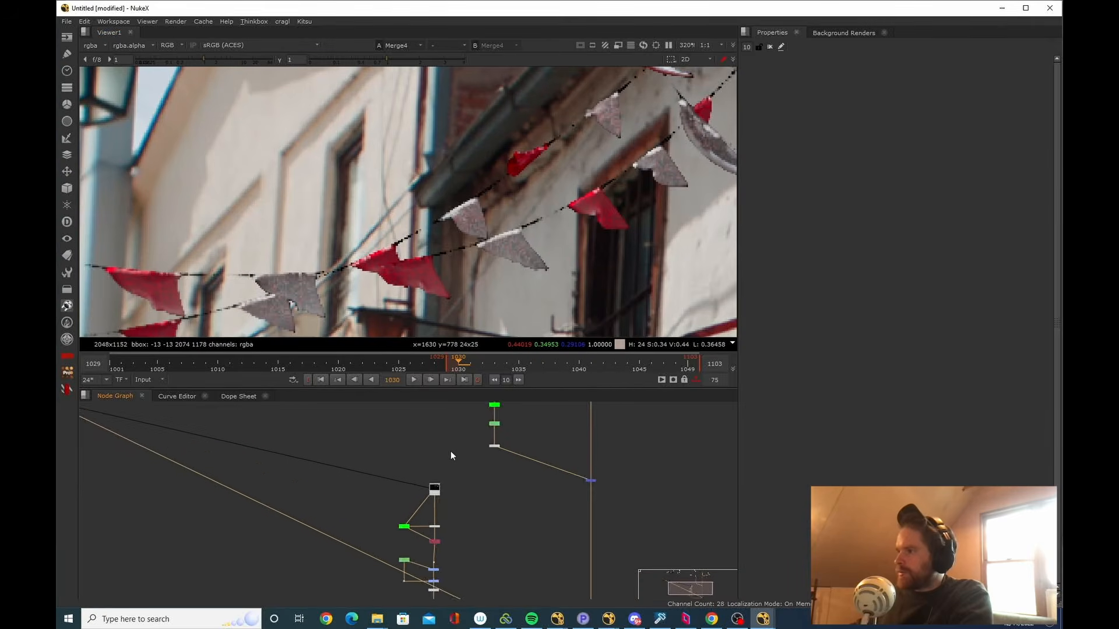
# Add a Grade below the flags render with blackpoint -0.02 and raise the luminance keyer's B range to about 0.0198.
pyautogui.scroll(6, 450, 495)
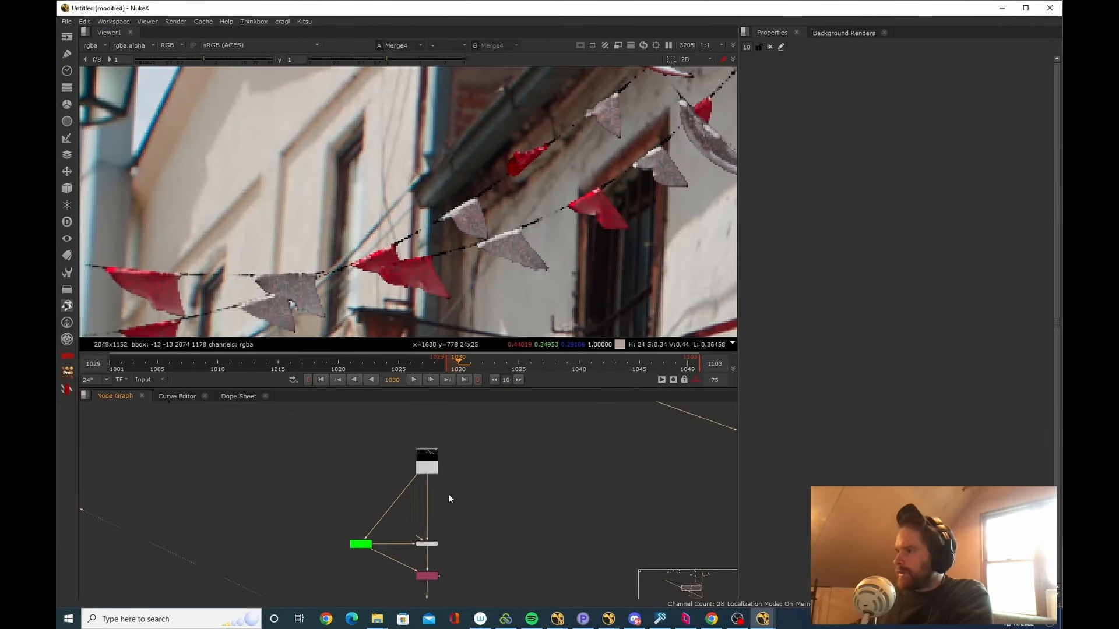
pyautogui.moveTo(473, 491); pyautogui.dragTo(382, 403)
pyautogui.press('g')
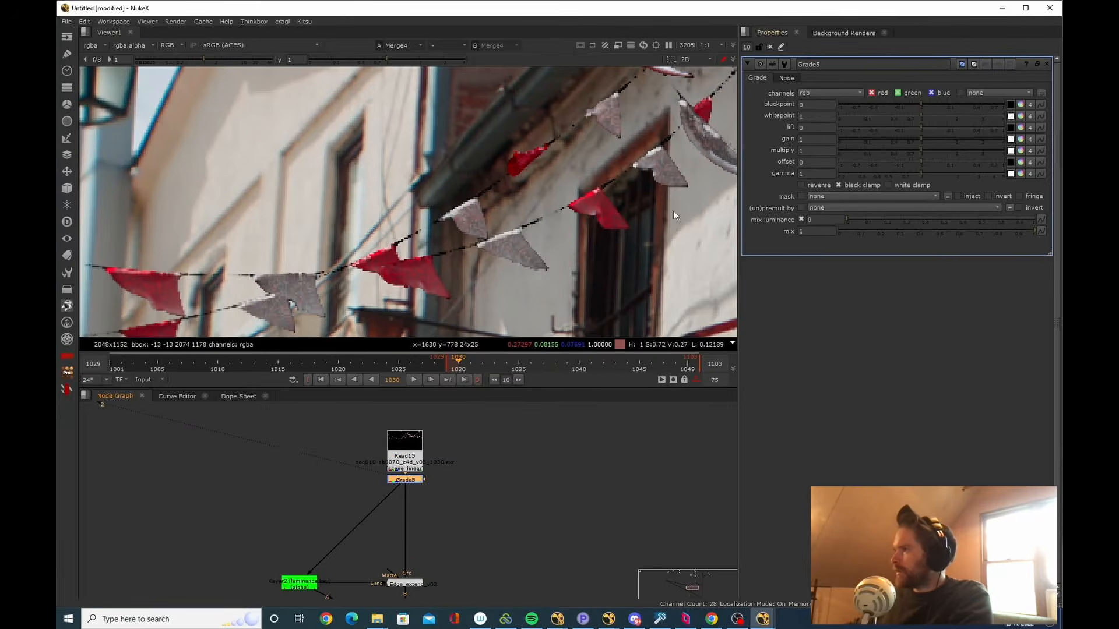
pyautogui.scroll(5, 532, 231)
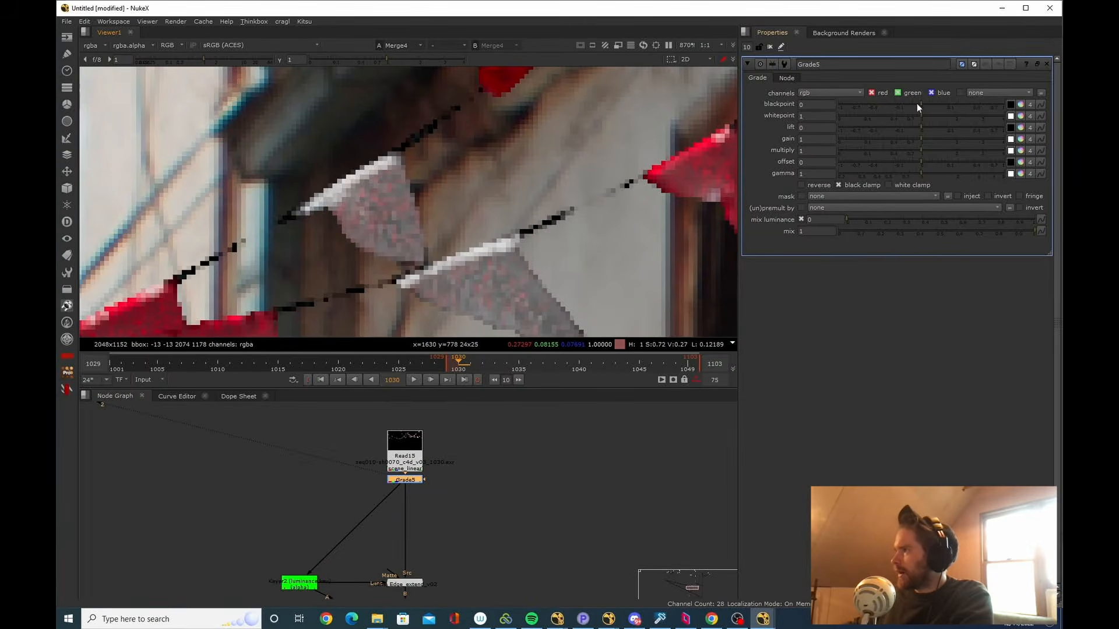
pyautogui.moveTo(917, 105); pyautogui.dragTo(900, 106)
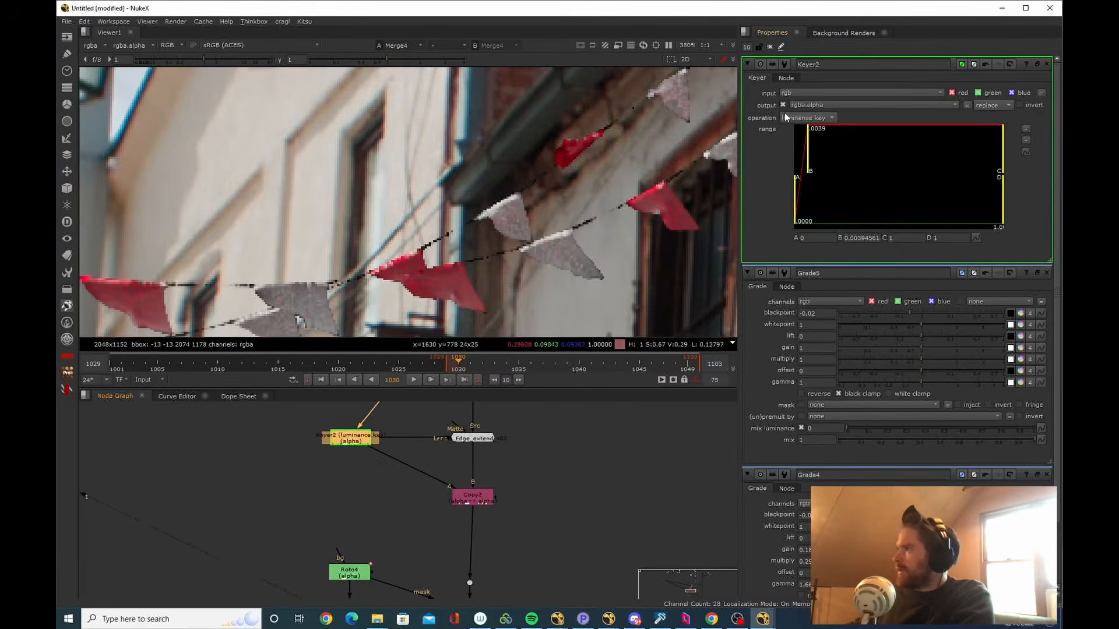
pyautogui.moveTo(811, 159); pyautogui.dragTo(830, 166)
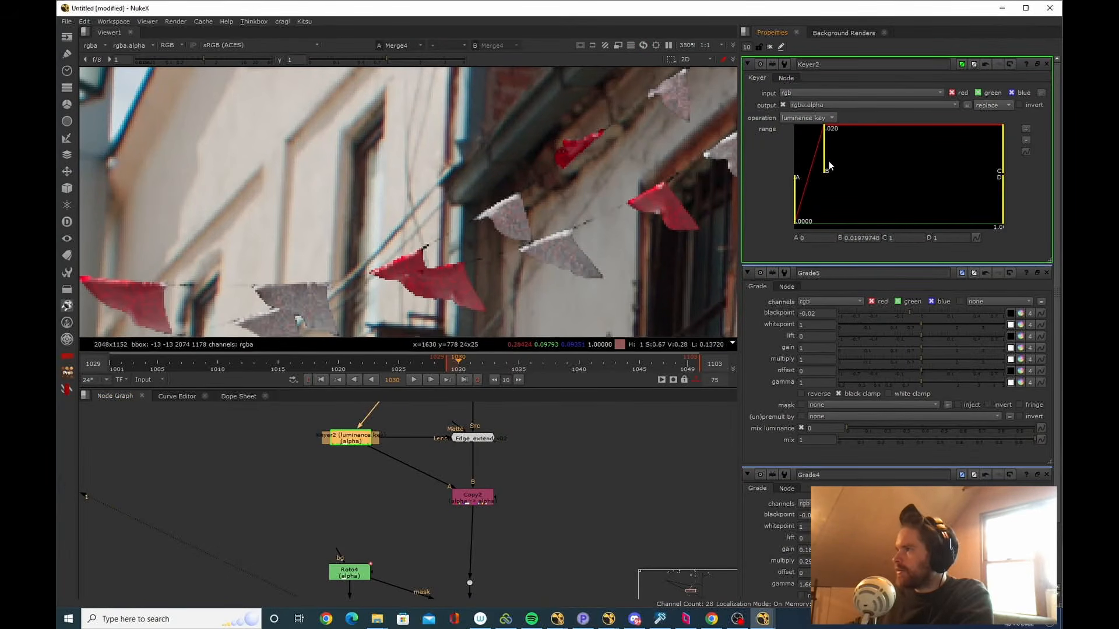
# Examine the colour fringing along the window edges against the nearby flags and sample the fringe colour.
pyautogui.scroll(-5, 470, 255)
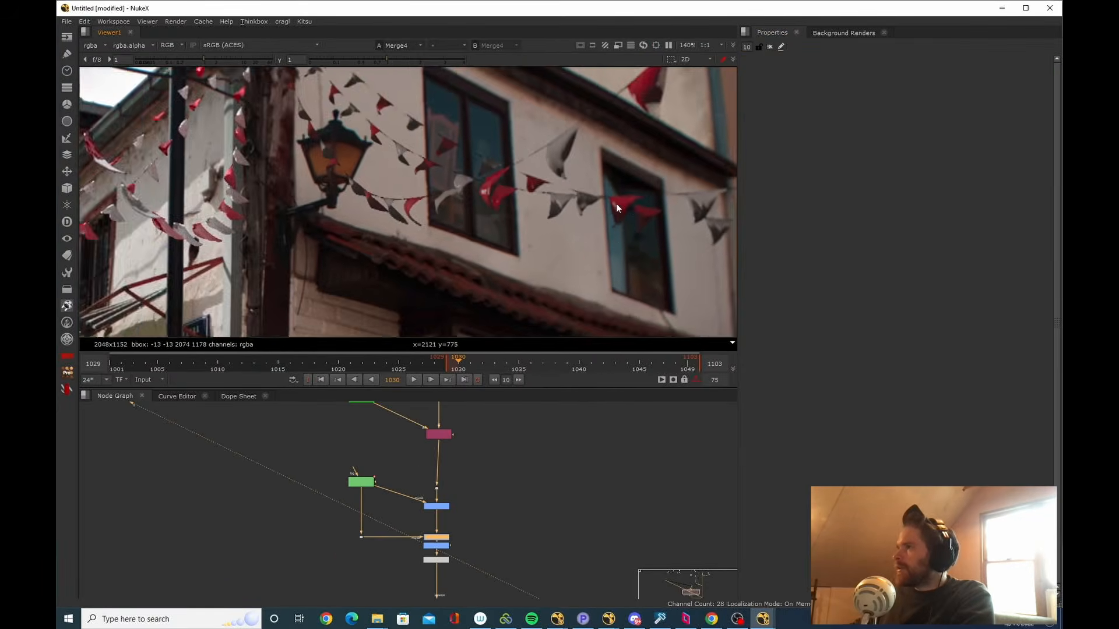
pyautogui.scroll(6, 616, 204)
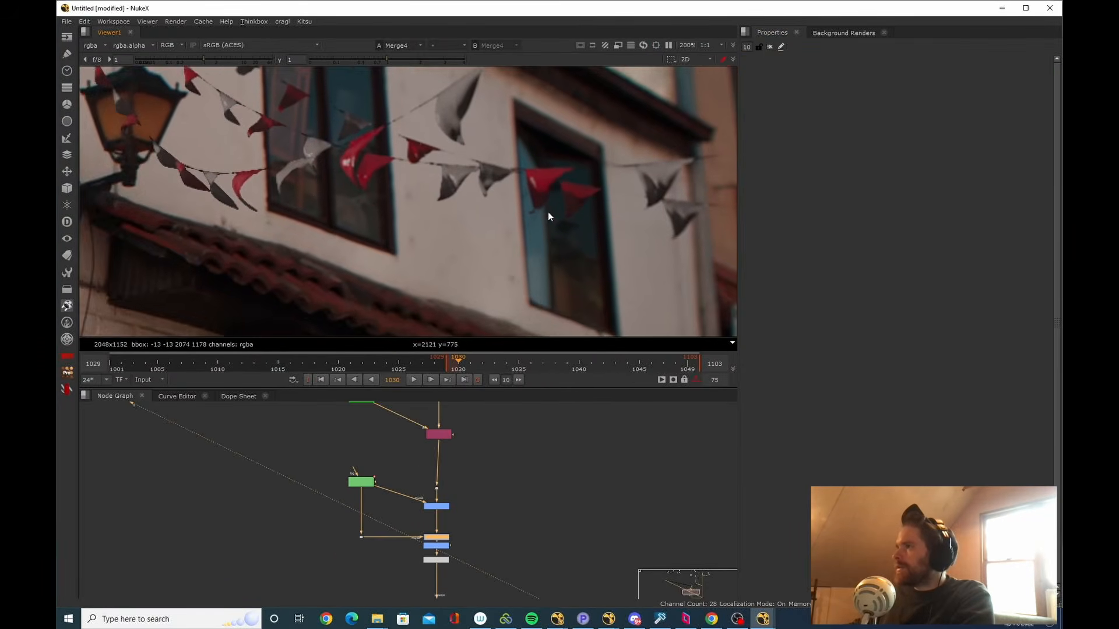
pyautogui.scroll(3, 449, 203)
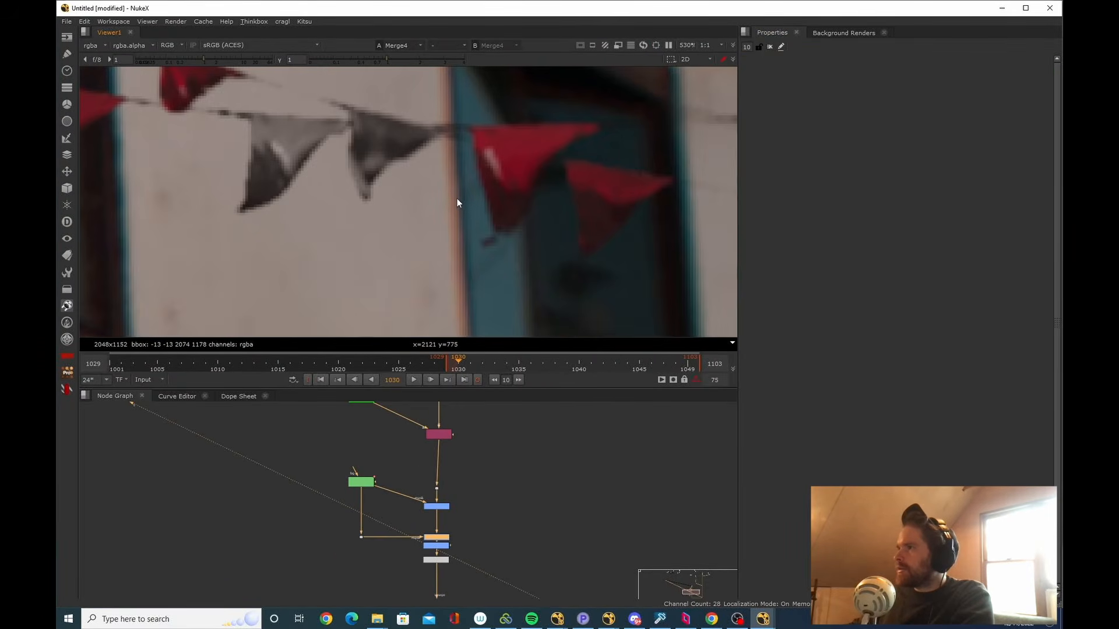
pyautogui.moveTo(501, 231); pyautogui.dragTo(389, 180)
pyautogui.moveTo(572, 197); pyautogui.dragTo(572, 289)
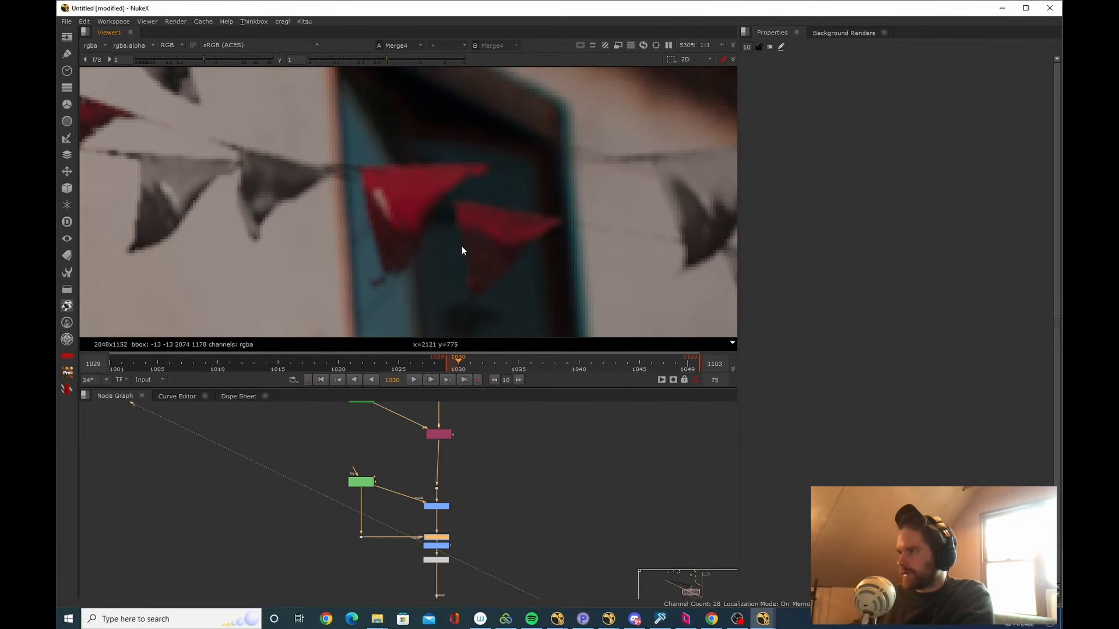
pyautogui.scroll(2, 422, 216)
pyautogui.keyDown('ctrl'); pyautogui.click(345, 235); pyautogui.keyUp('ctrl')
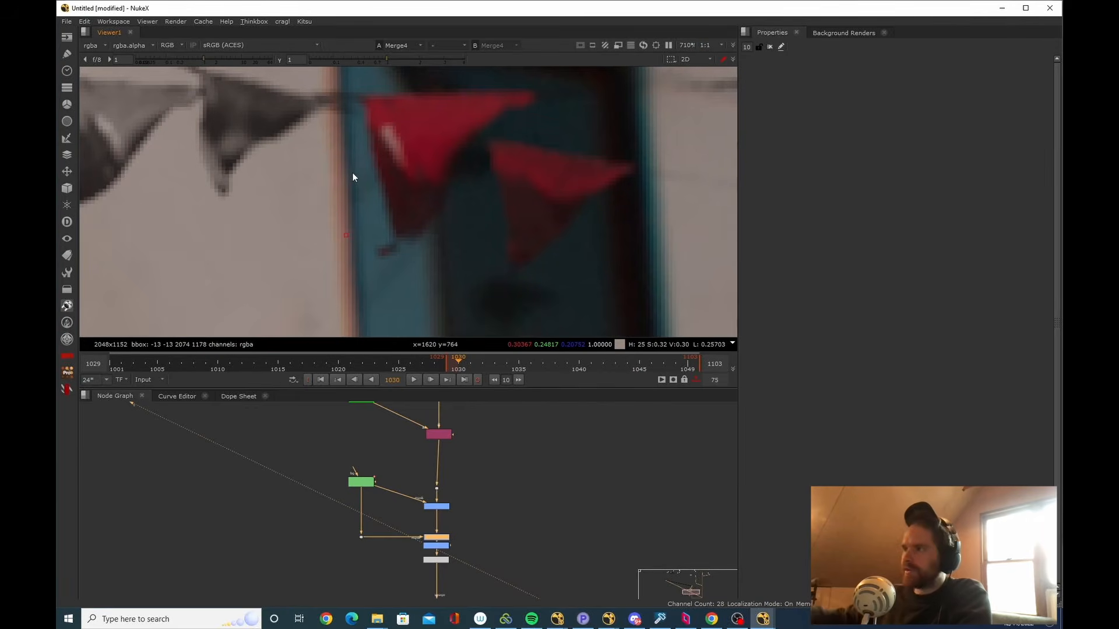
pyautogui.moveTo(407, 332); pyautogui.dragTo(401, 317)
# Search the available nodes for chroma and look over the chromatic options such as apChroma AP.
pyautogui.moveTo(373, 594); pyautogui.dragTo(379, 477)
pyautogui.scroll(-1, 379, 476)
pyautogui.press('Tab')
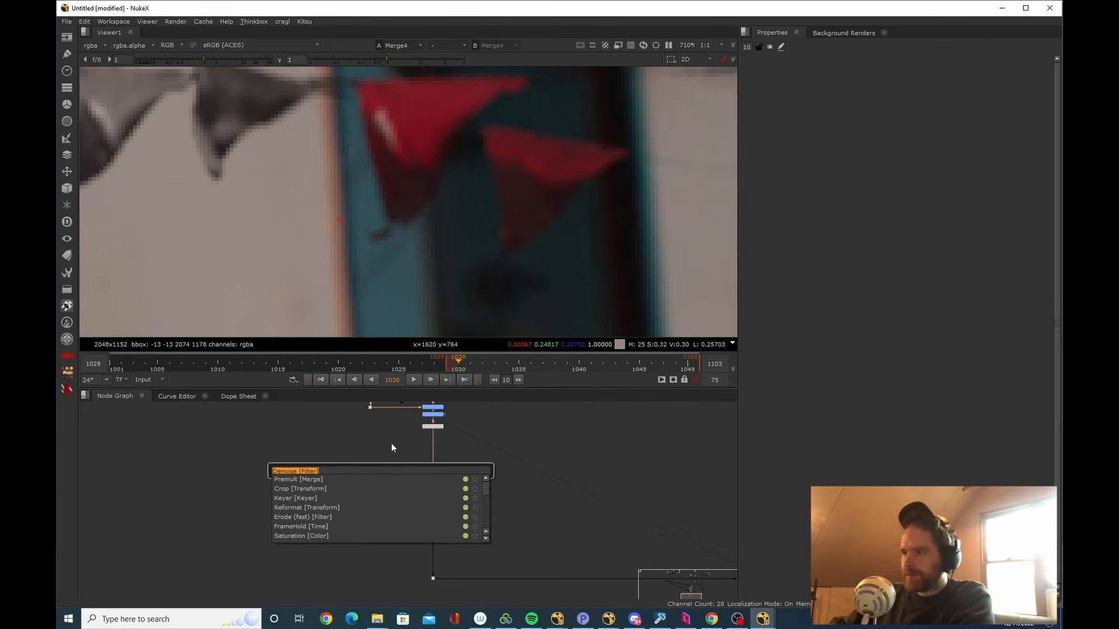
pyautogui.write('chroma')
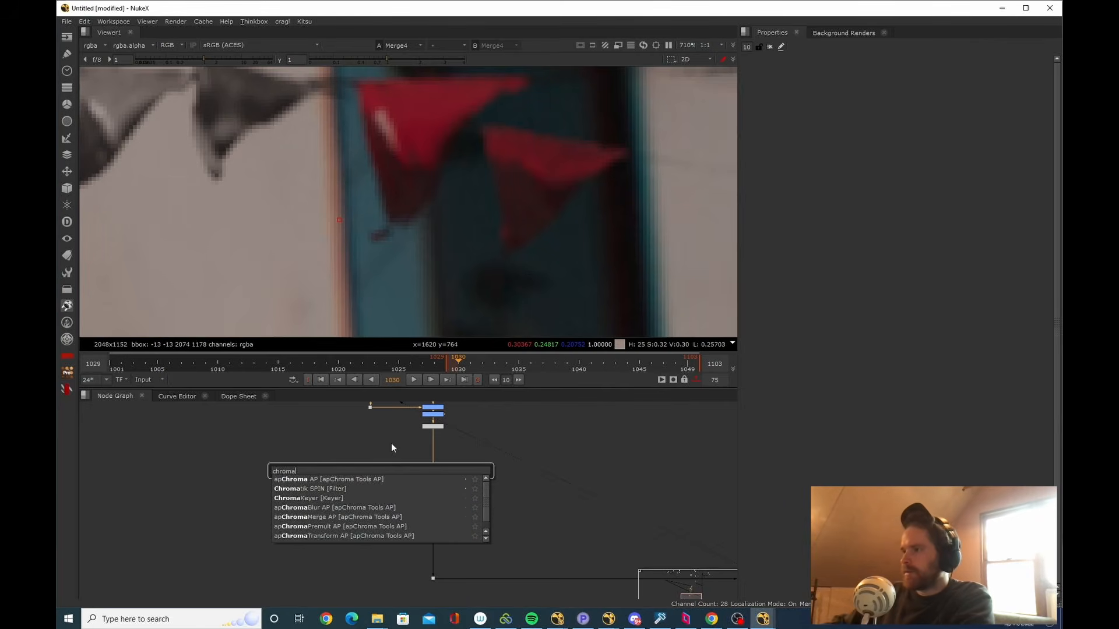
pyautogui.press('Down')
pyautogui.press('Up')
pyautogui.press('Up')
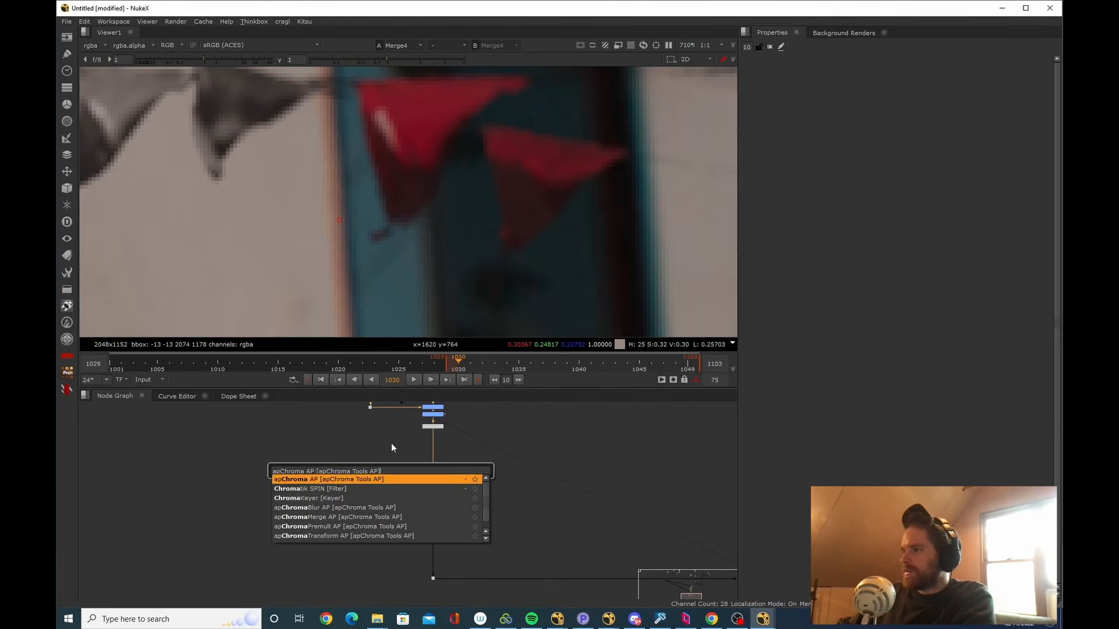
pyautogui.press('Return')
# Switch to Chrome, search Google for chromatic aberration nukepedia, look through the gizmo results and return to Nuke.
pyautogui.hotkey('alt', 'Tab')
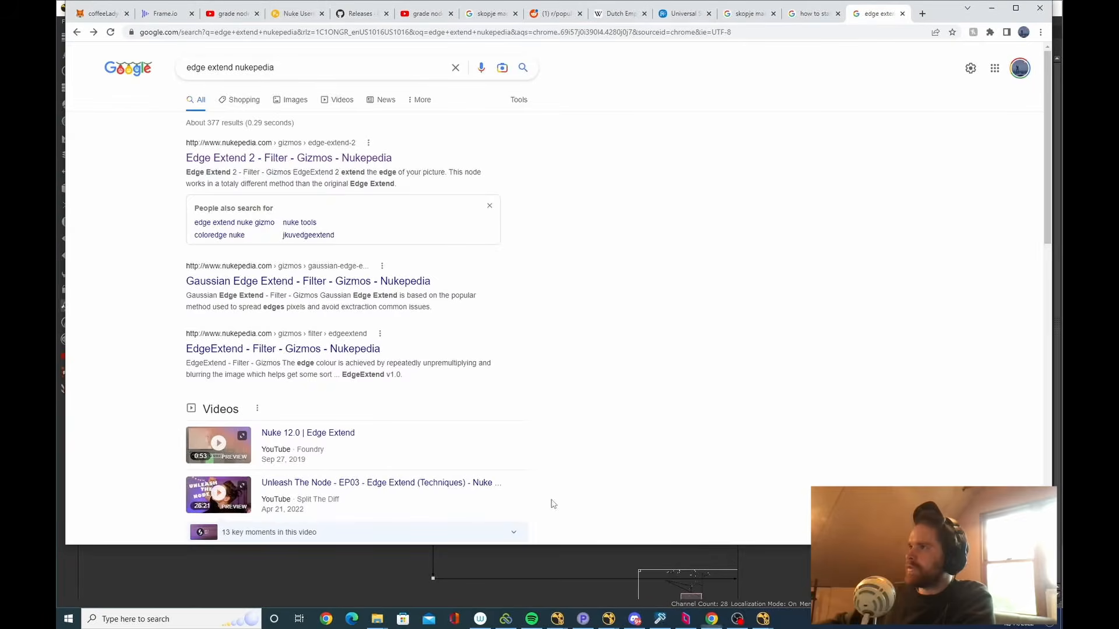
pyautogui.tripleClick(365, 64)
pyautogui.write('chromatic aberration nukepedia')
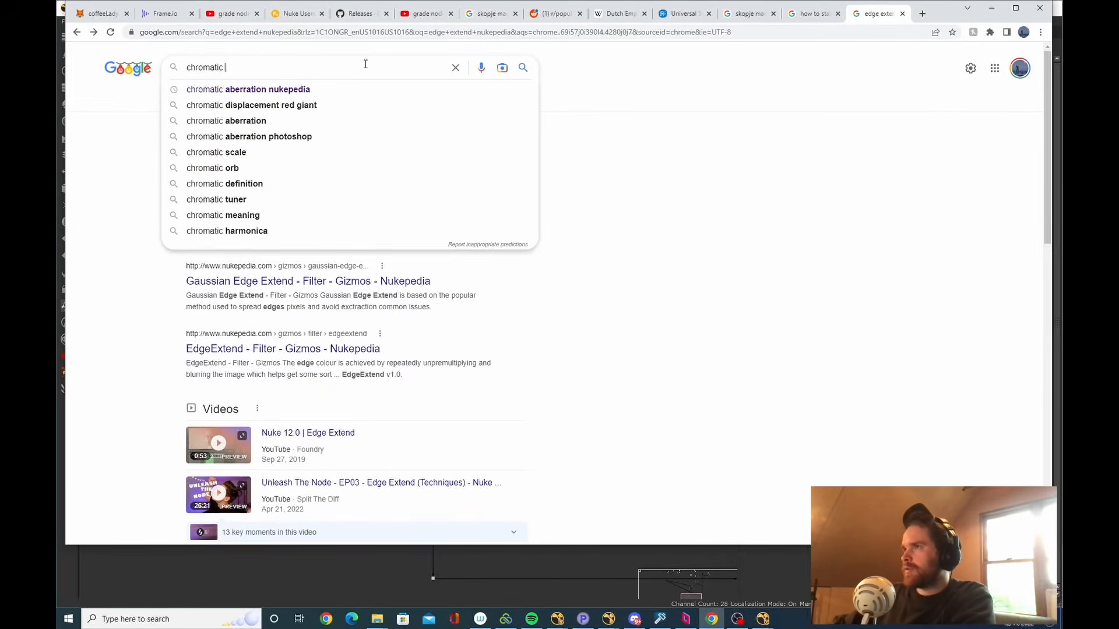
pyautogui.press('Return')
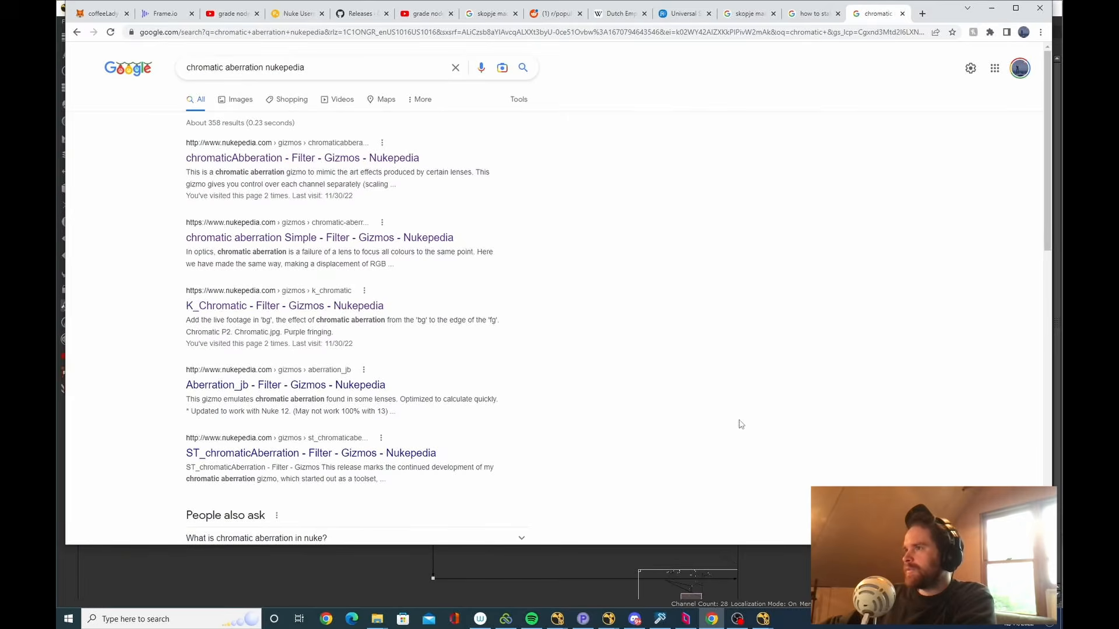
pyautogui.scroll(-10, 716, 466)
pyautogui.scroll(10, 717, 467)
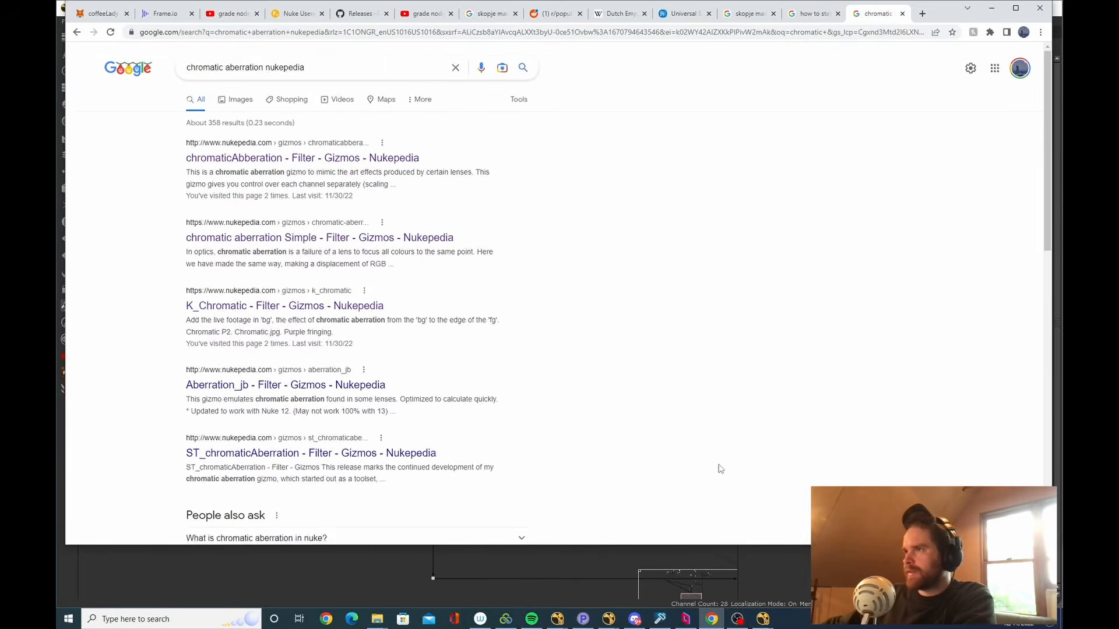
pyautogui.hotkey('alt', 'Tab')
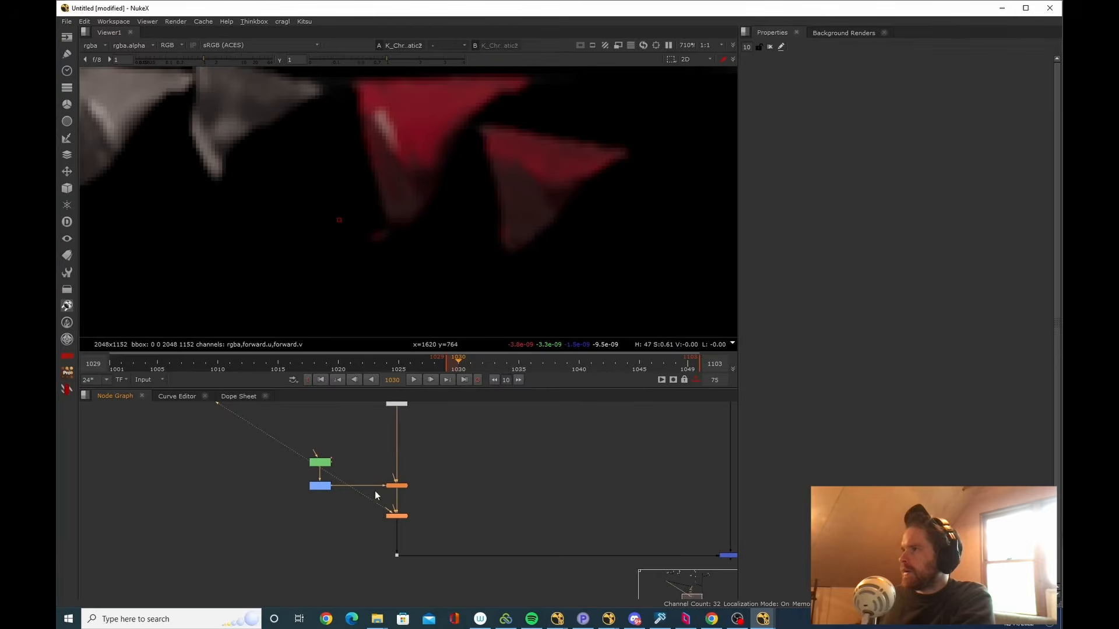
# Set K_Chromatic3's R>, G> and B> amounts to 0.105, 0.06 and 0.145, offsetR to 5 and offsetG to 0.95.
pyautogui.moveTo(515, 519); pyautogui.dragTo(378, 472)
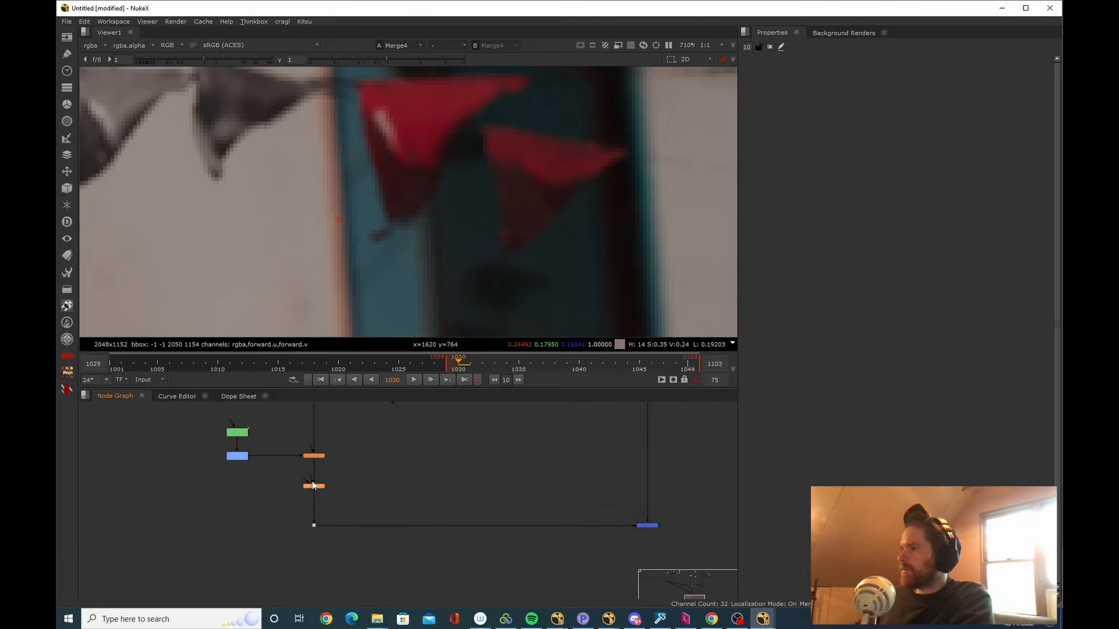
pyautogui.doubleClick(312, 486)
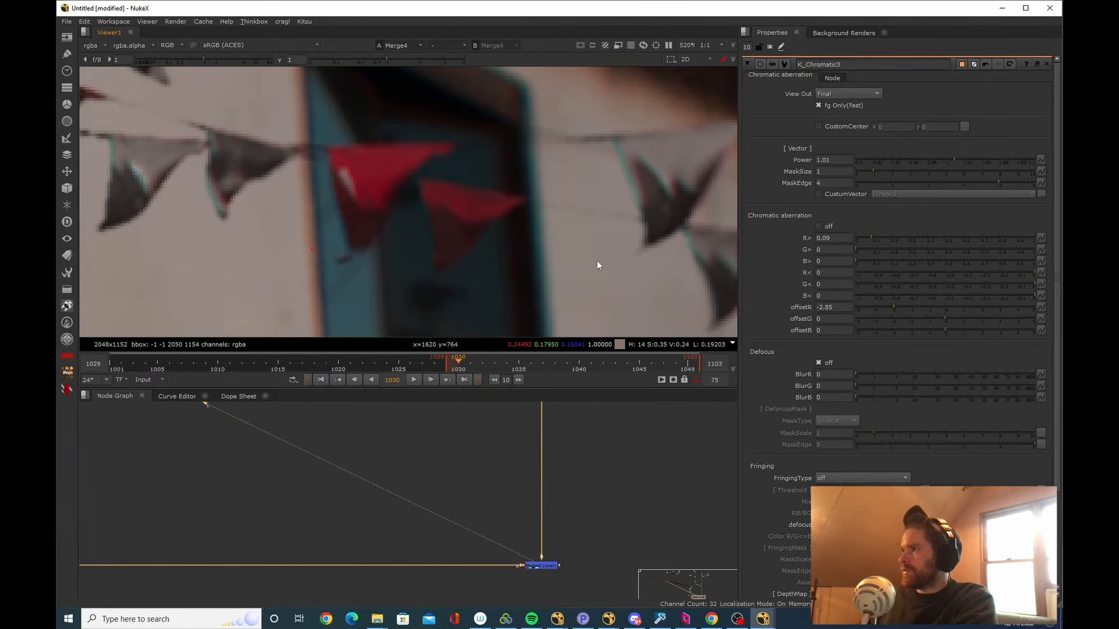
pyautogui.scroll(4, 575, 260)
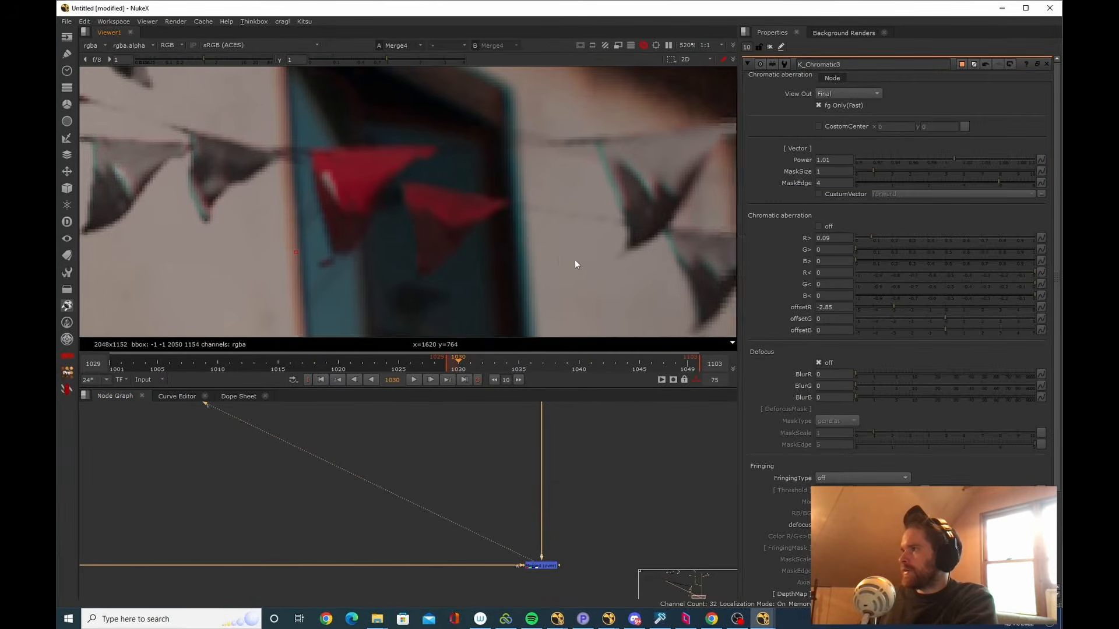
pyautogui.scroll(-4, 583, 215)
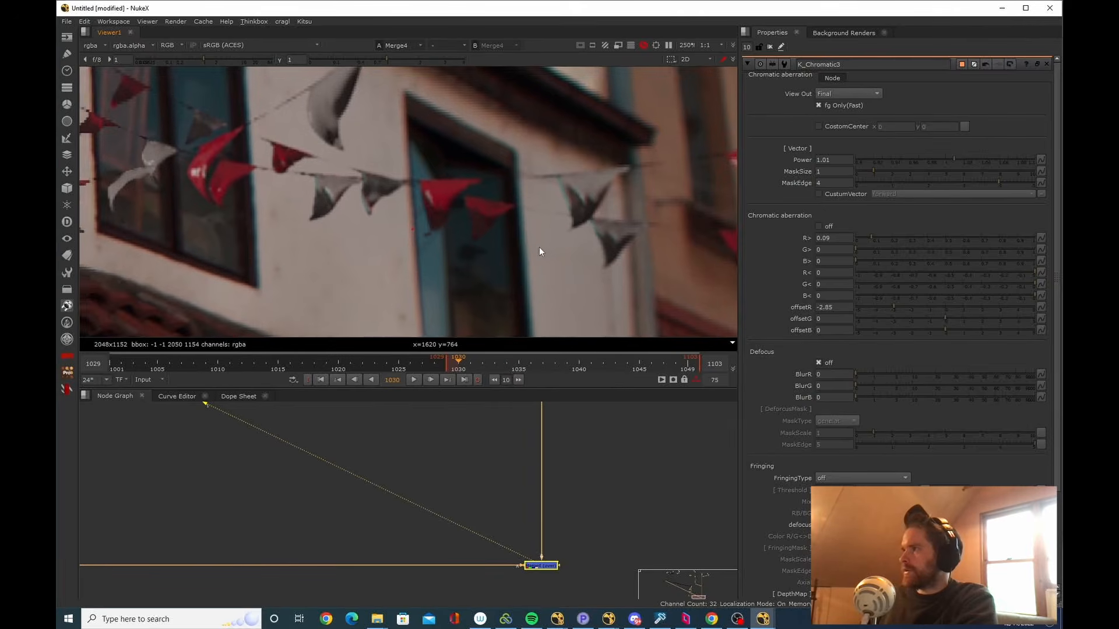
pyautogui.scroll(5, 524, 175)
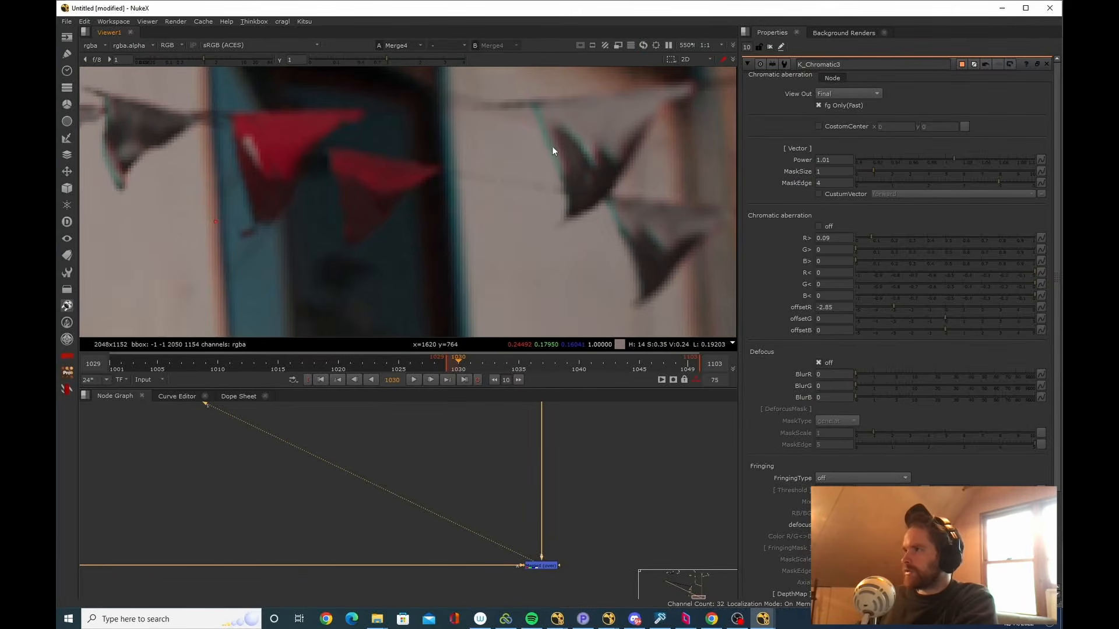
pyautogui.scroll(1, 551, 148)
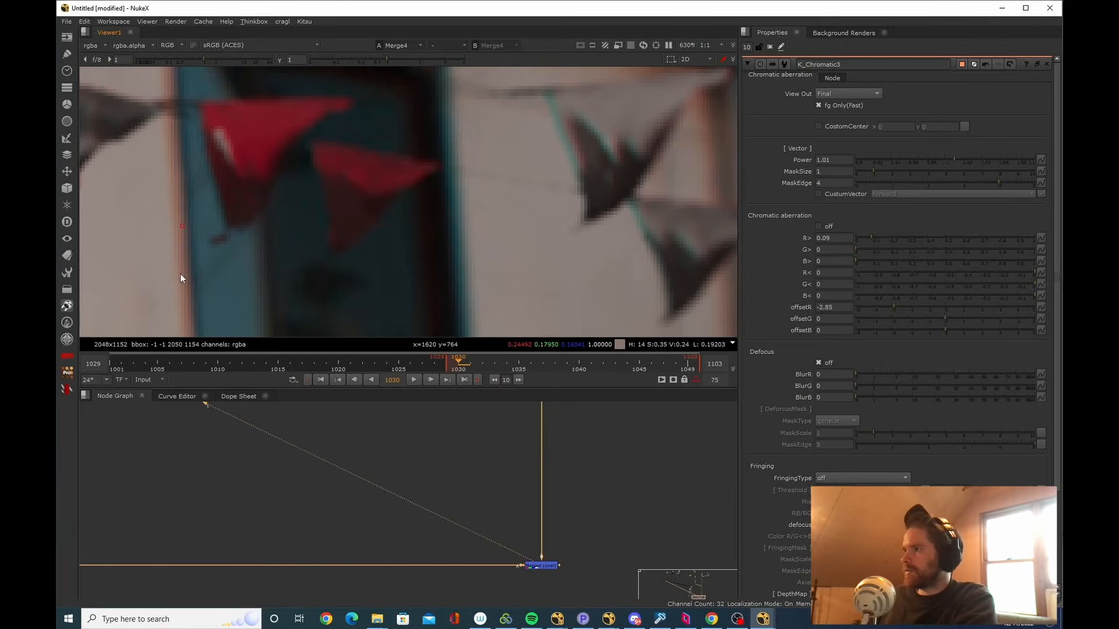
pyautogui.moveTo(896, 315); pyautogui.dragTo(995, 317)
pyautogui.click(882, 239)
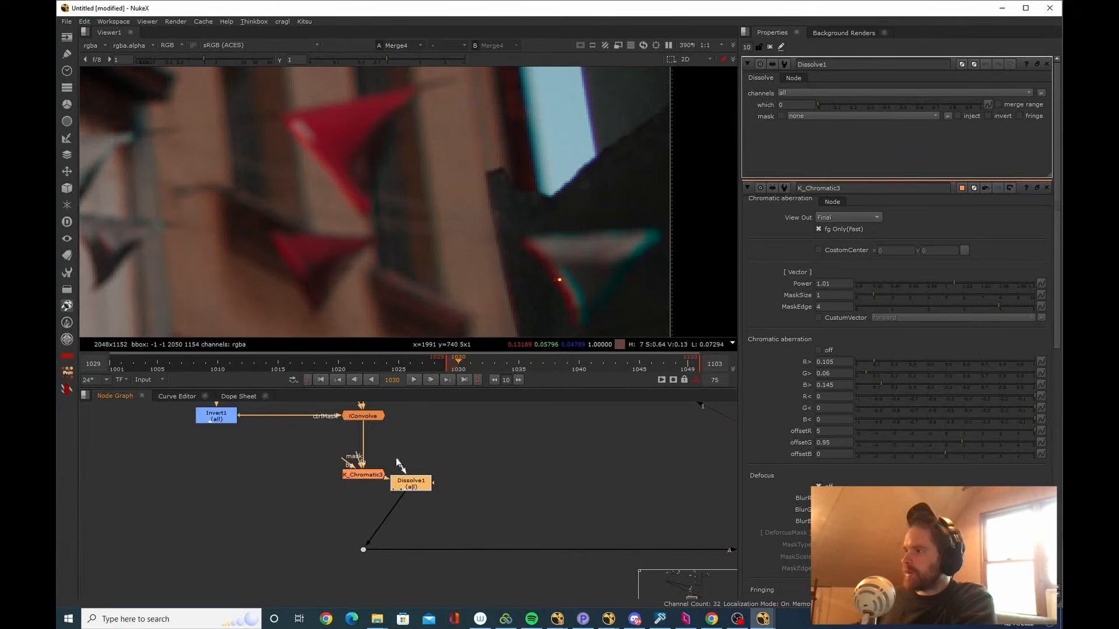
# Connect the Dissolve's free input to iConvolve and place the node inline below it, with K_Chromatic3 as a side branch.
pyautogui.moveTo(397, 463); pyautogui.dragTo(358, 457)
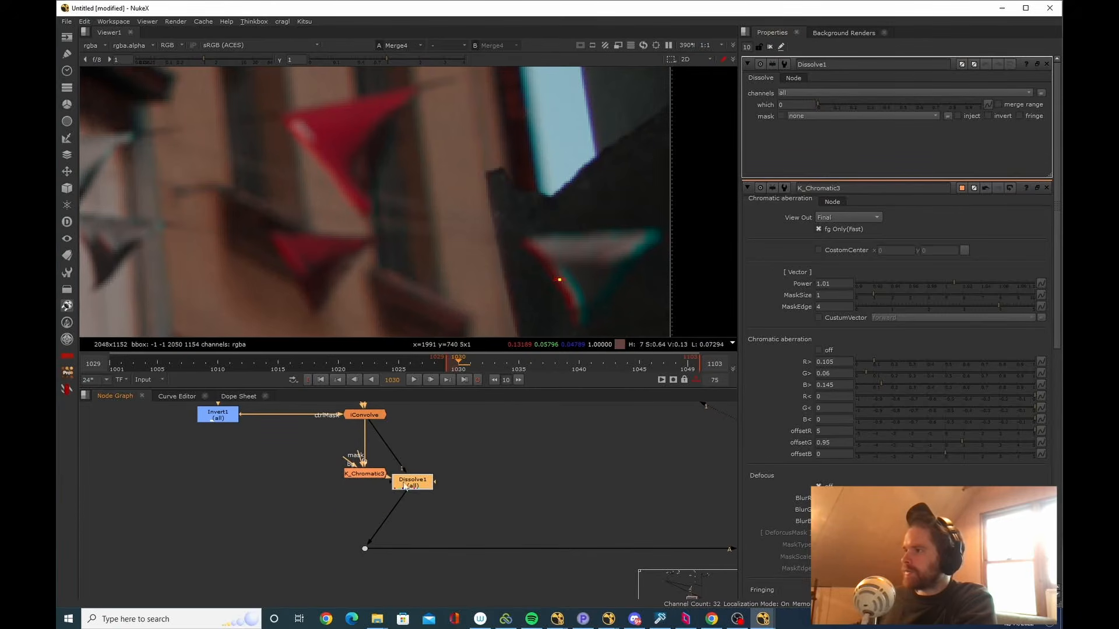
pyautogui.moveTo(412, 484); pyautogui.dragTo(432, 490)
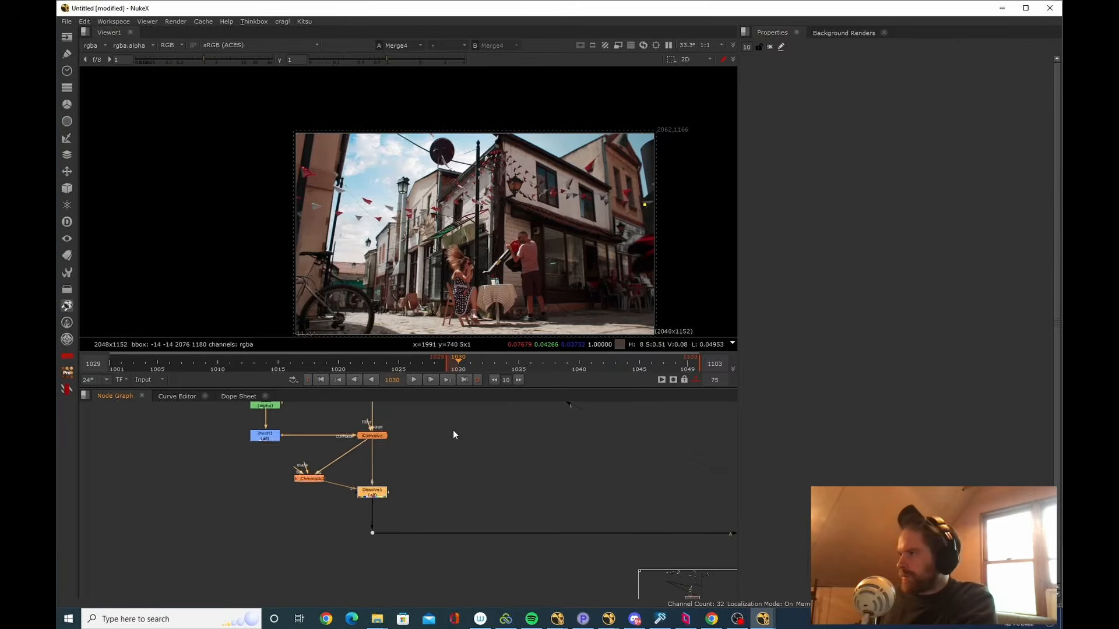
pyautogui.scroll(2, 434, 220)
pyautogui.moveTo(435, 219); pyautogui.dragTo(363, 251)
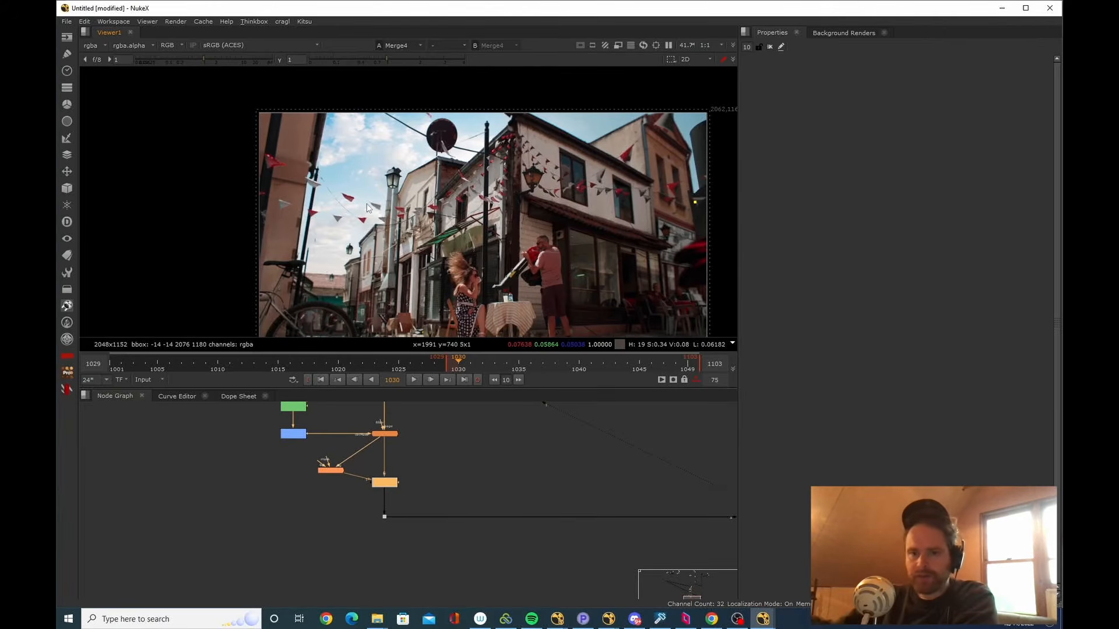
pyautogui.scroll(-3, 499, 561)
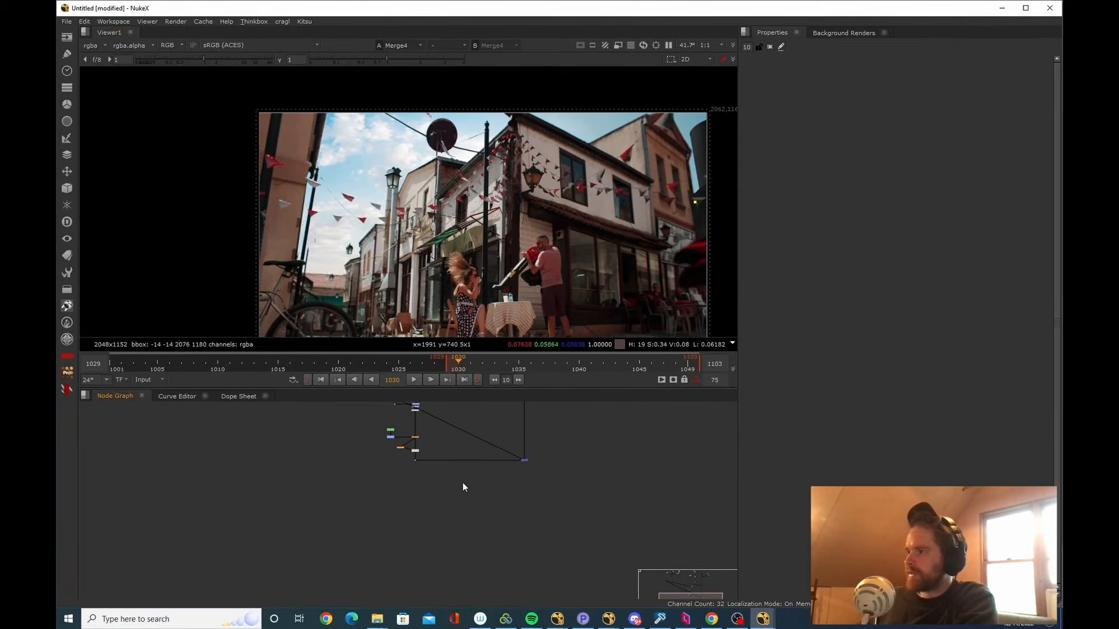
# Switch to Nuke Studio, look over the seq010 timeline's VFX and background tracks, and return to NukeX.
pyautogui.hotkey('alt', 'Tab')
pyautogui.click(260, 267)
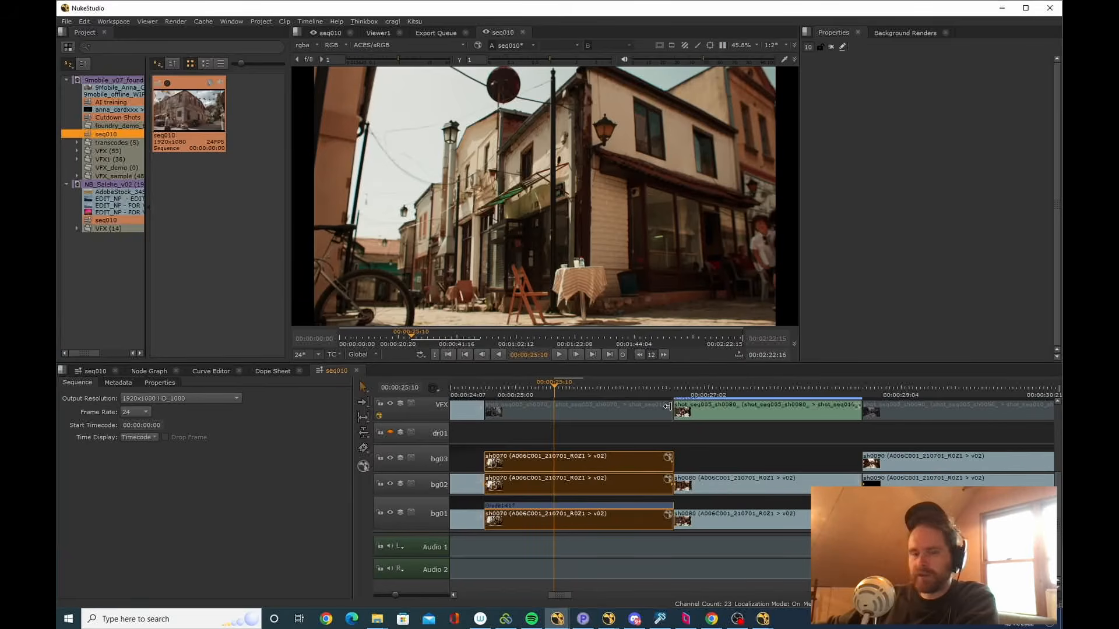
pyautogui.scroll(3, 1060, 492)
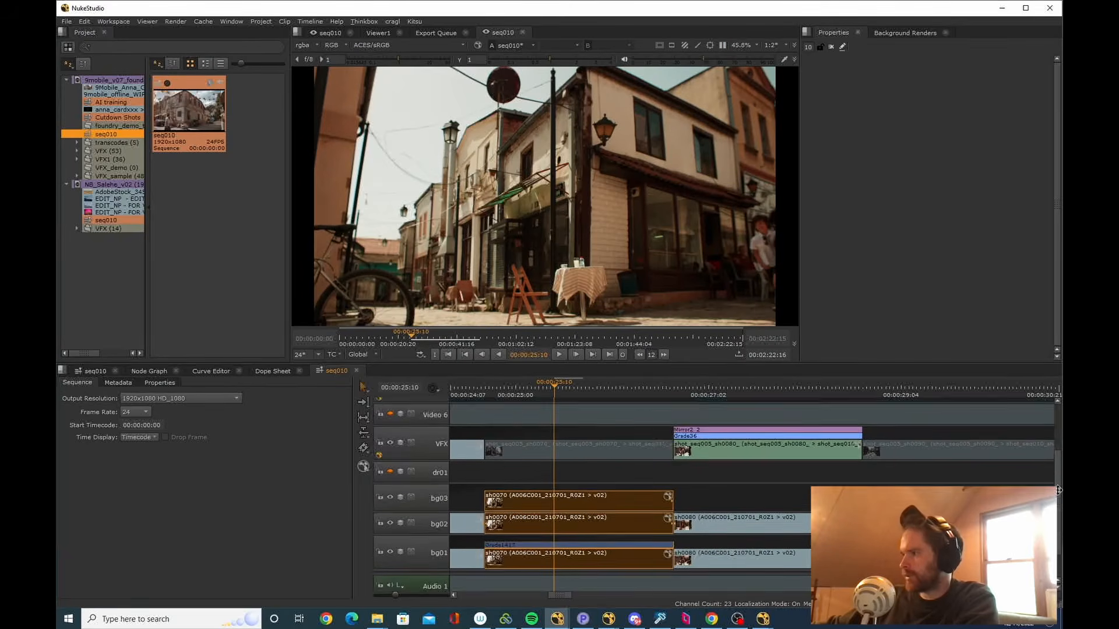
pyautogui.hotkey('alt', 'Tab')
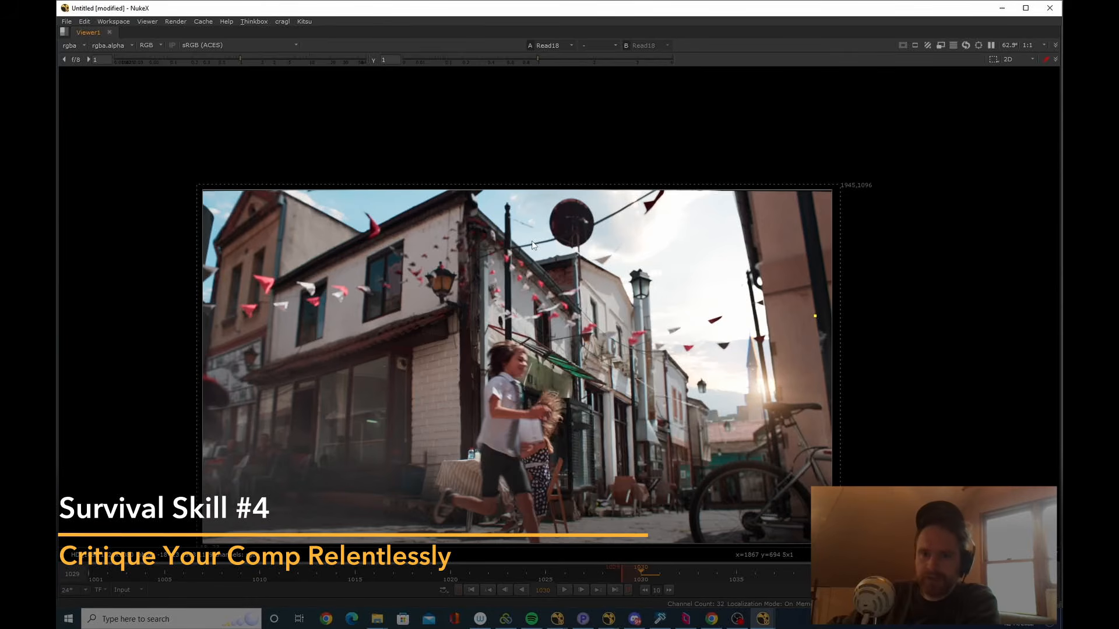
# Review the Read18 comp at full frame, judging how the bunting flags sit in the street around the running boy.
pyautogui.scroll(2, 516, 407)
pyautogui.scroll(-4, 602, 355)
pyautogui.moveTo(603, 411); pyautogui.dragTo(607, 423)
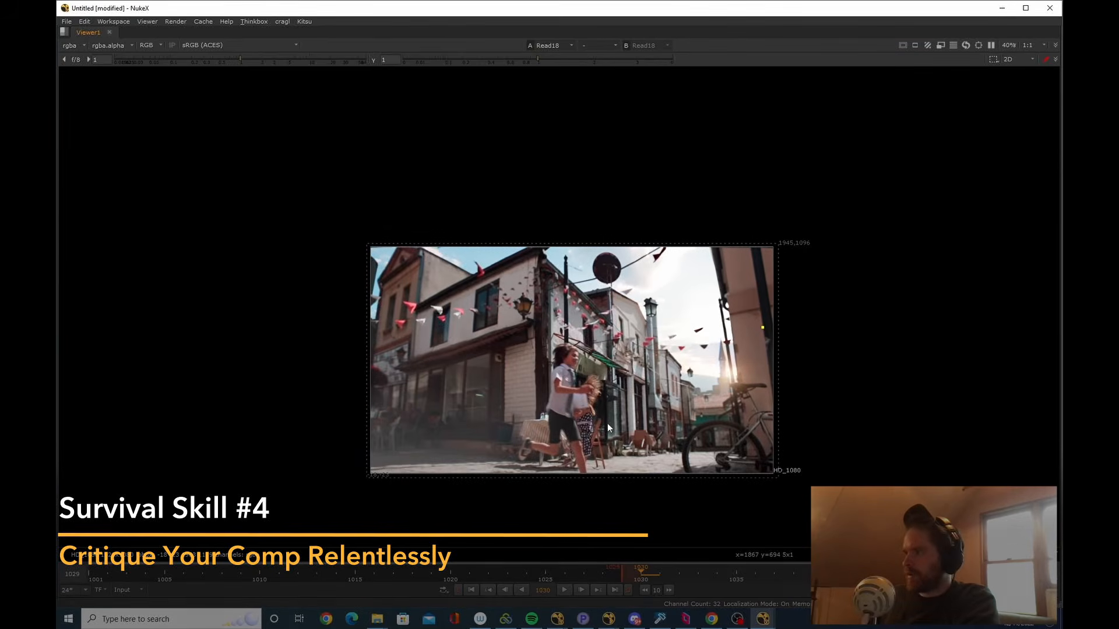
pyautogui.scroll(1, 621, 393)
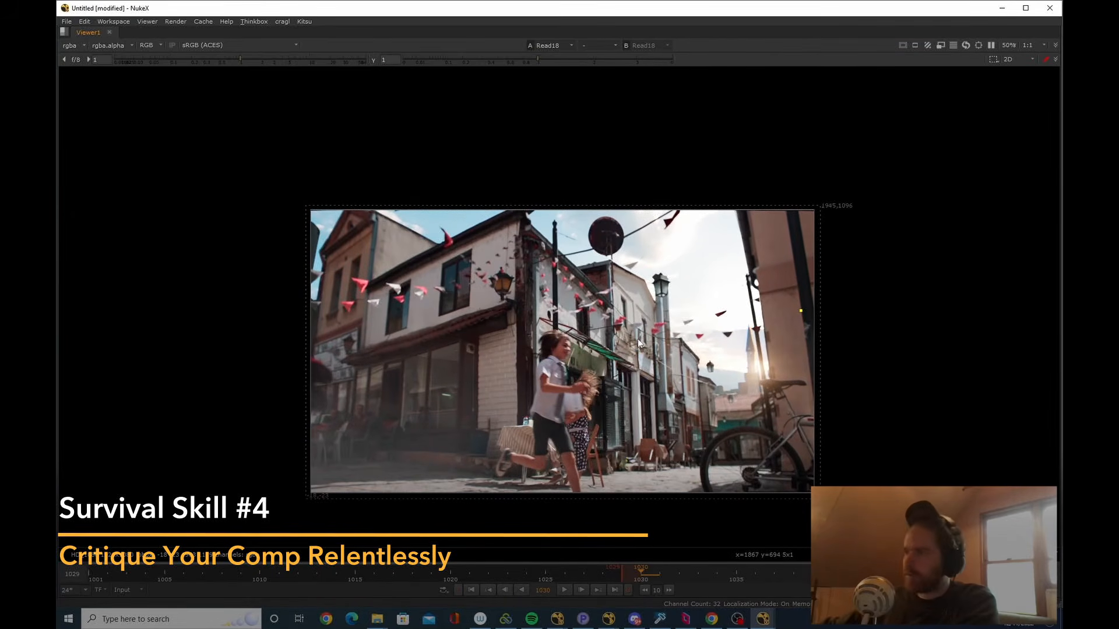
pyautogui.scroll(-3, 637, 338)
pyautogui.scroll(4, 661, 328)
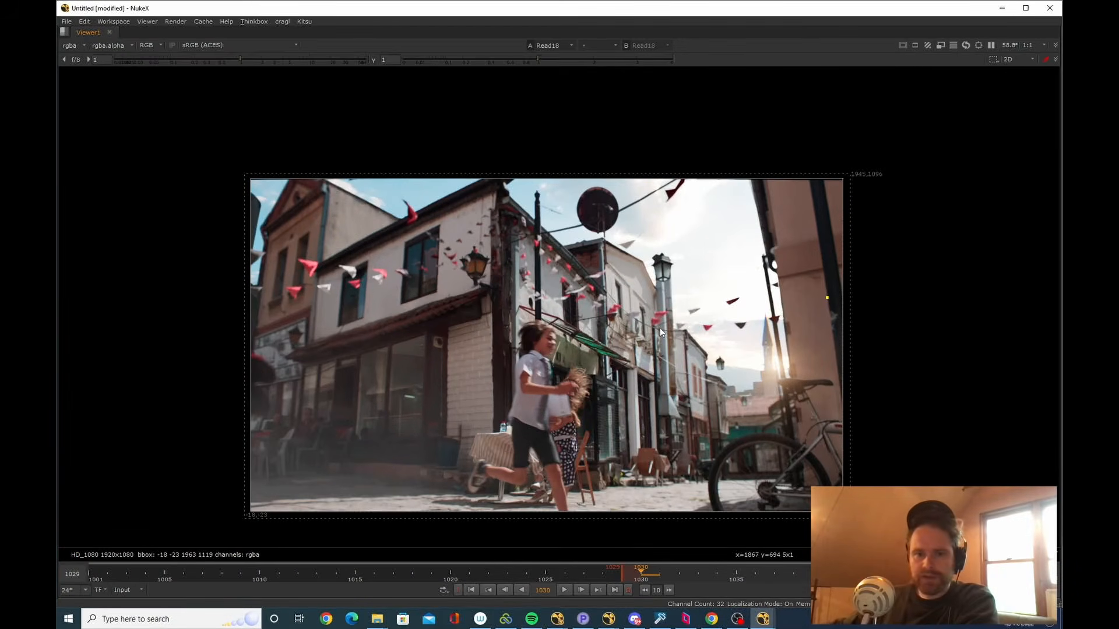
pyautogui.moveTo(418, 333); pyautogui.dragTo(404, 366)
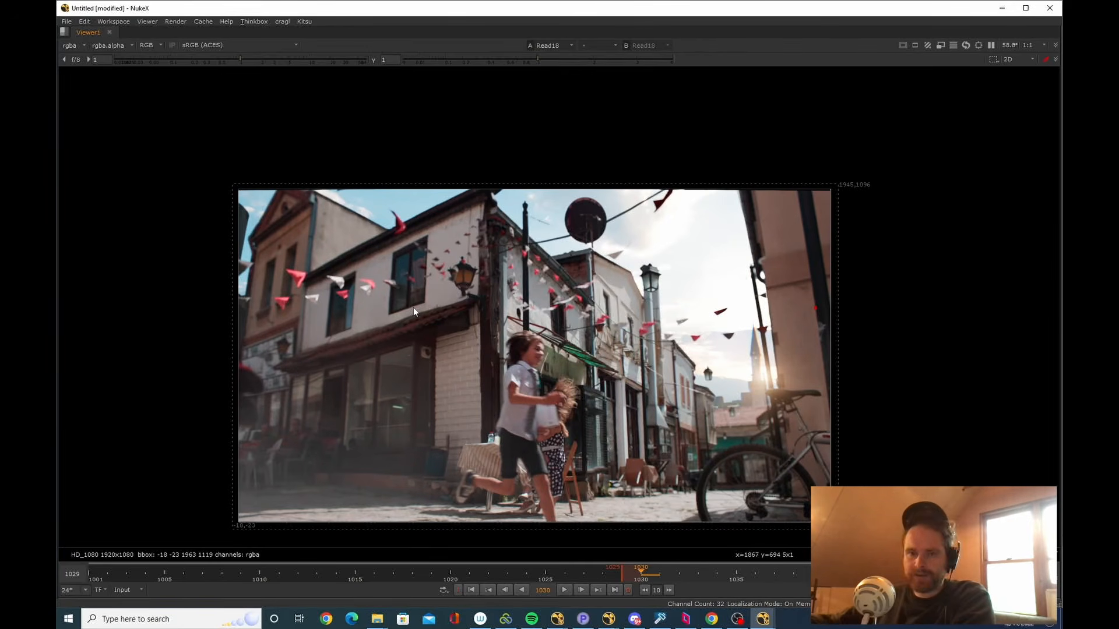
pyautogui.press('space')
pyautogui.press('space')
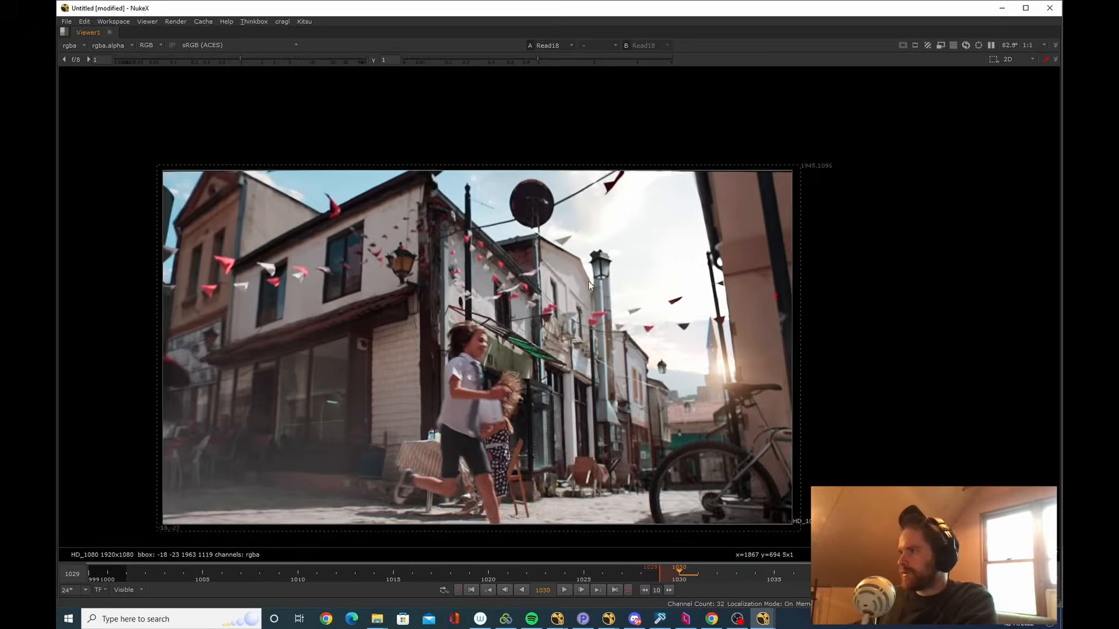
pyautogui.scroll(2, 645, 227)
pyautogui.scroll(-1, 595, 253)
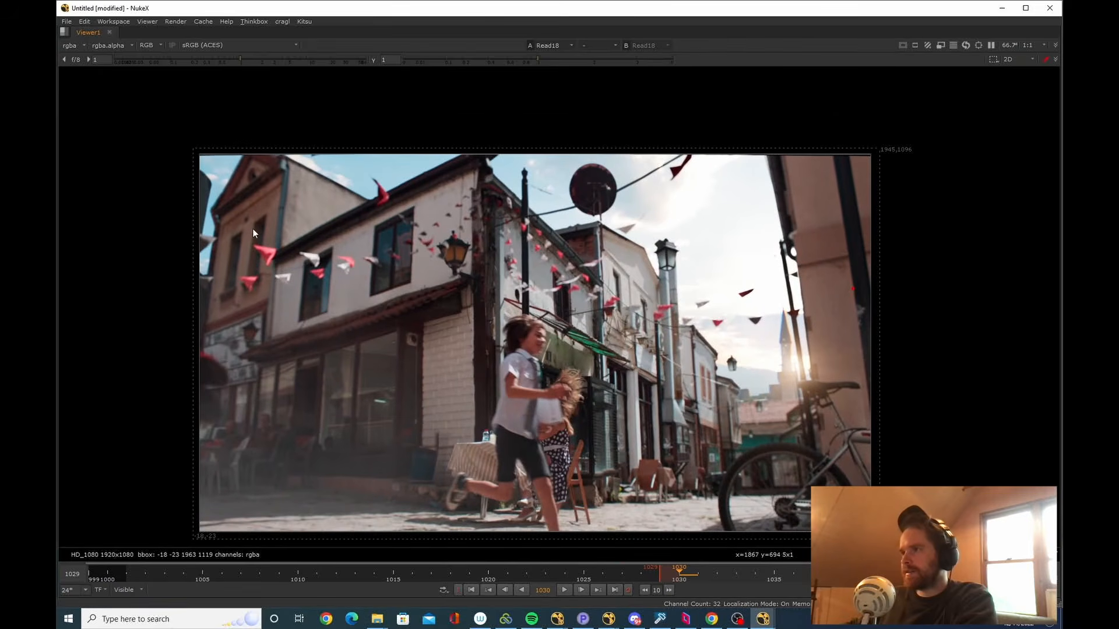
# Mark a region around the flags on the white facade and inspect the bunting's edges and softness near the lamps and gutter.
pyautogui.moveTo(239, 206)
pyautogui.mouseDown()
pyautogui.moveTo(333, 330)
pyautogui.moveTo(395, 371)
pyautogui.mouseUp()
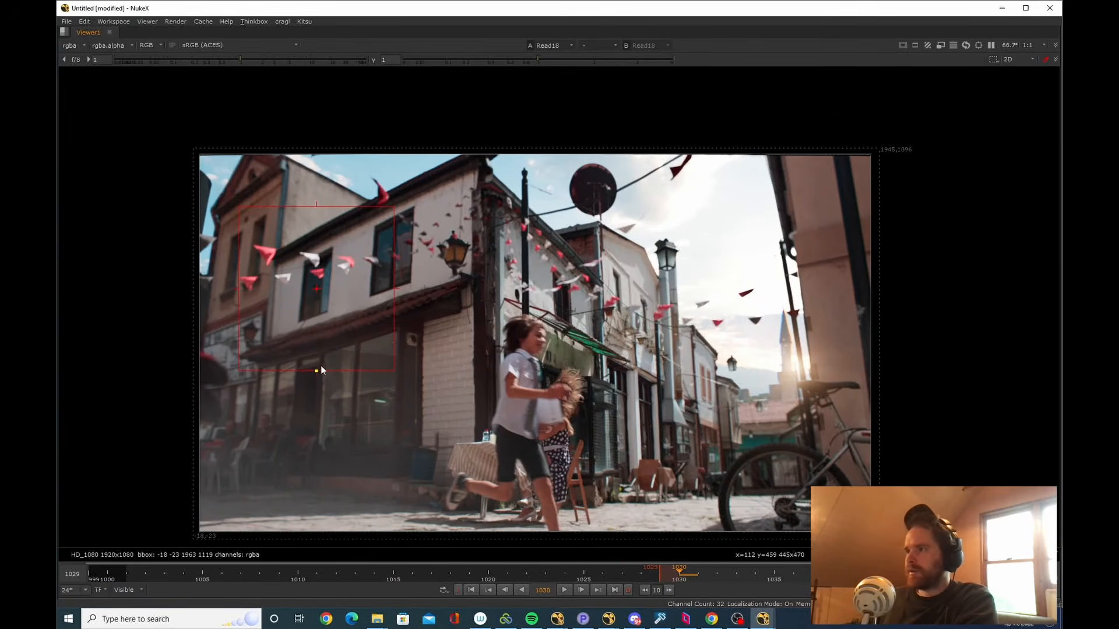
pyautogui.moveTo(321, 311); pyautogui.dragTo(321, 313)
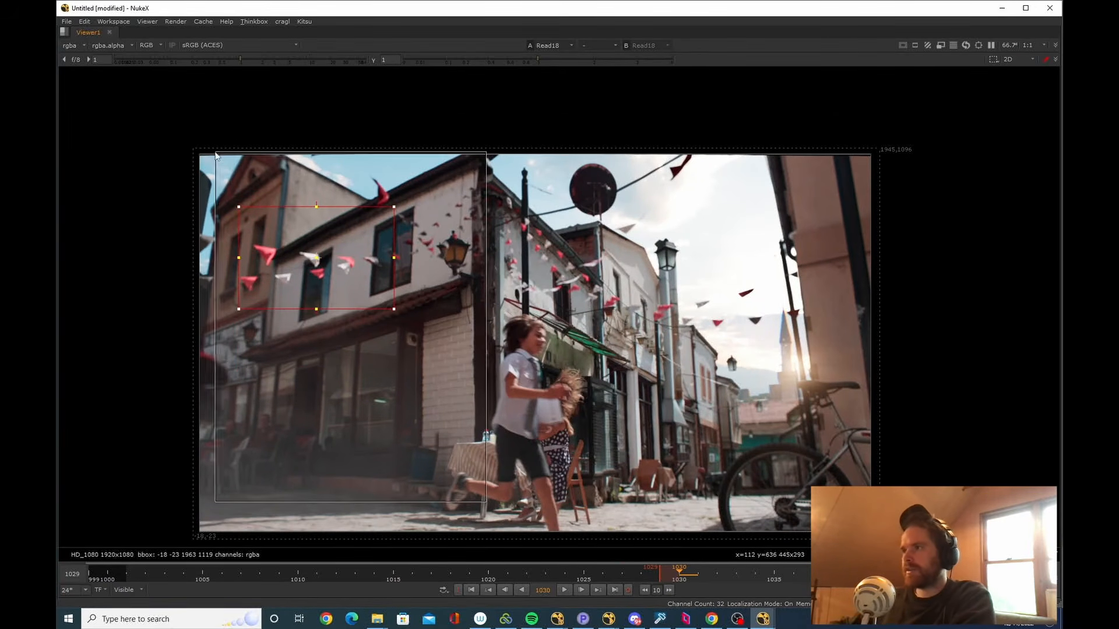
pyautogui.scroll(5, 532, 221)
pyautogui.scroll(-3, 545, 319)
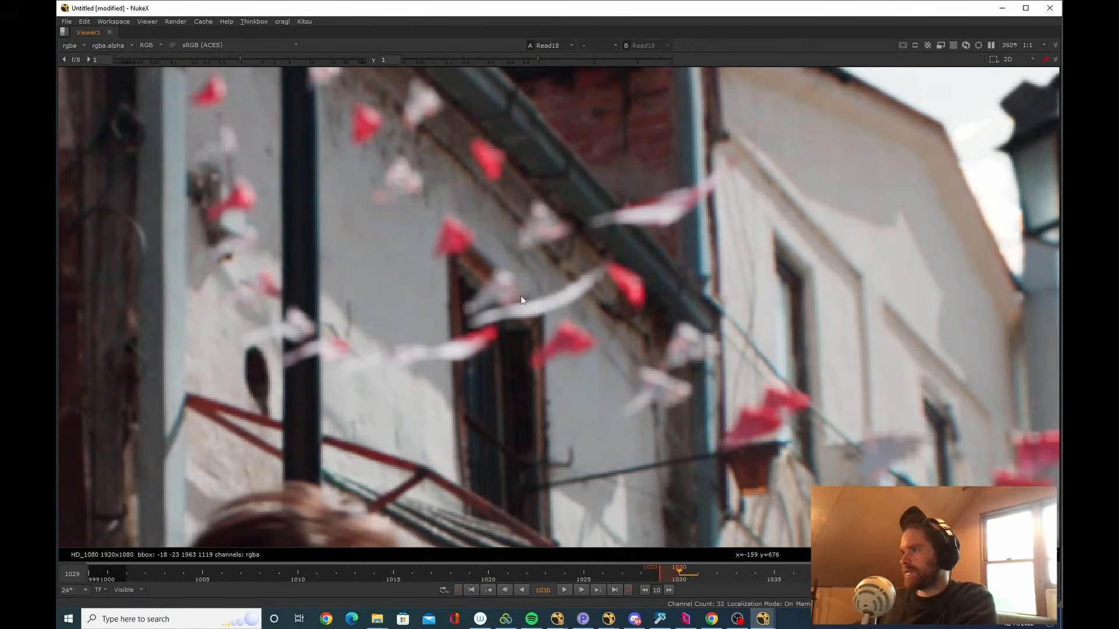
pyautogui.scroll(2, 466, 295)
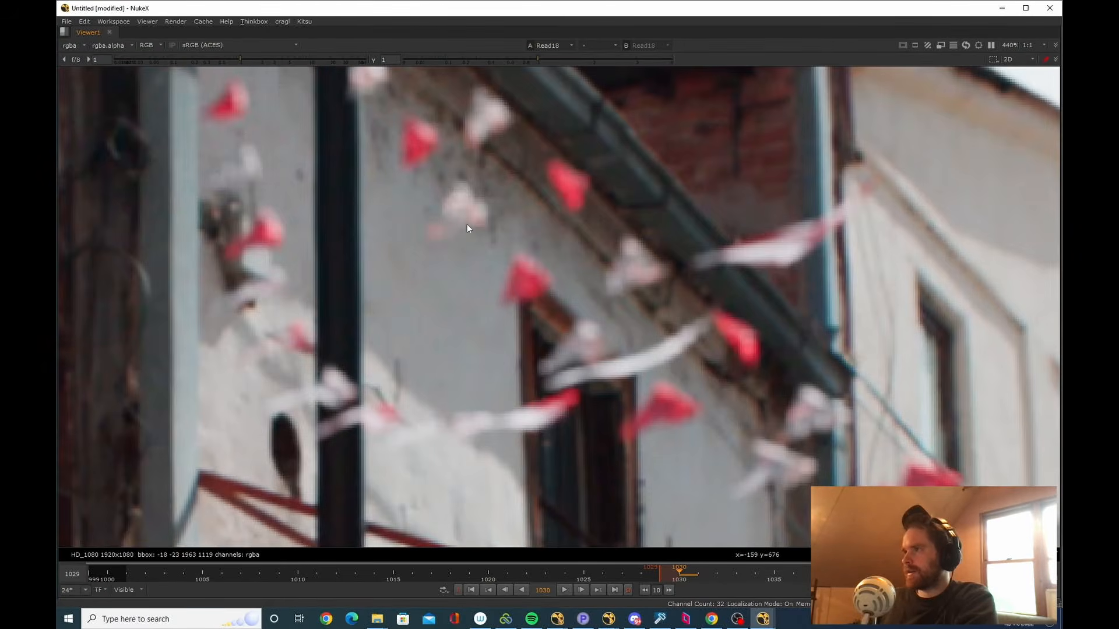
pyautogui.scroll(-3, 469, 303)
pyautogui.scroll(2, 495, 350)
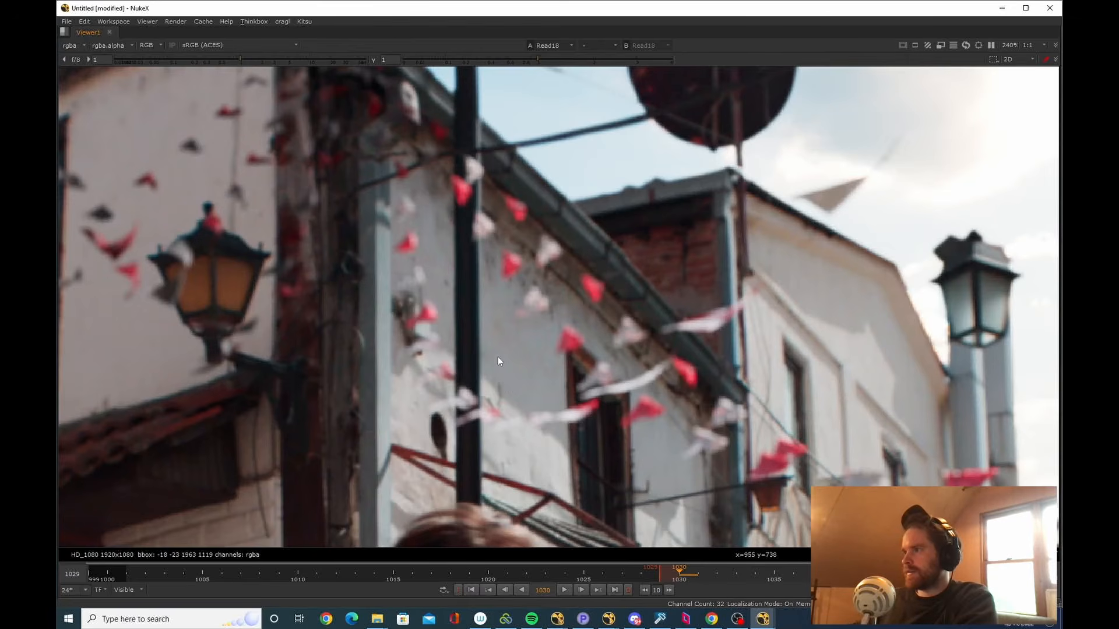
pyautogui.scroll(-7, 494, 382)
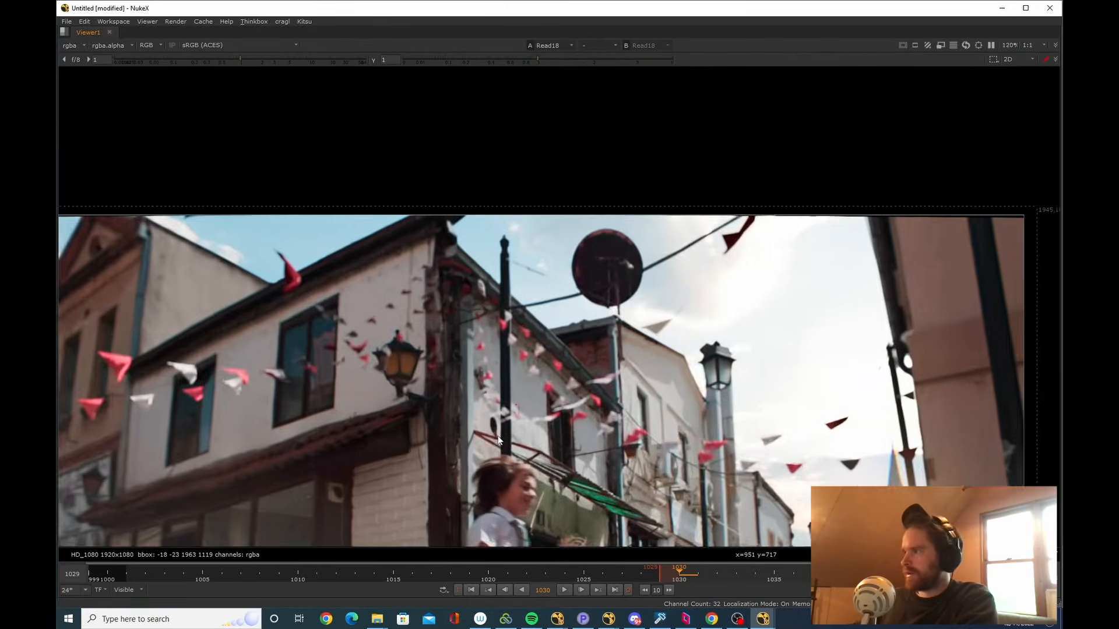
pyautogui.scroll(3, 550, 373)
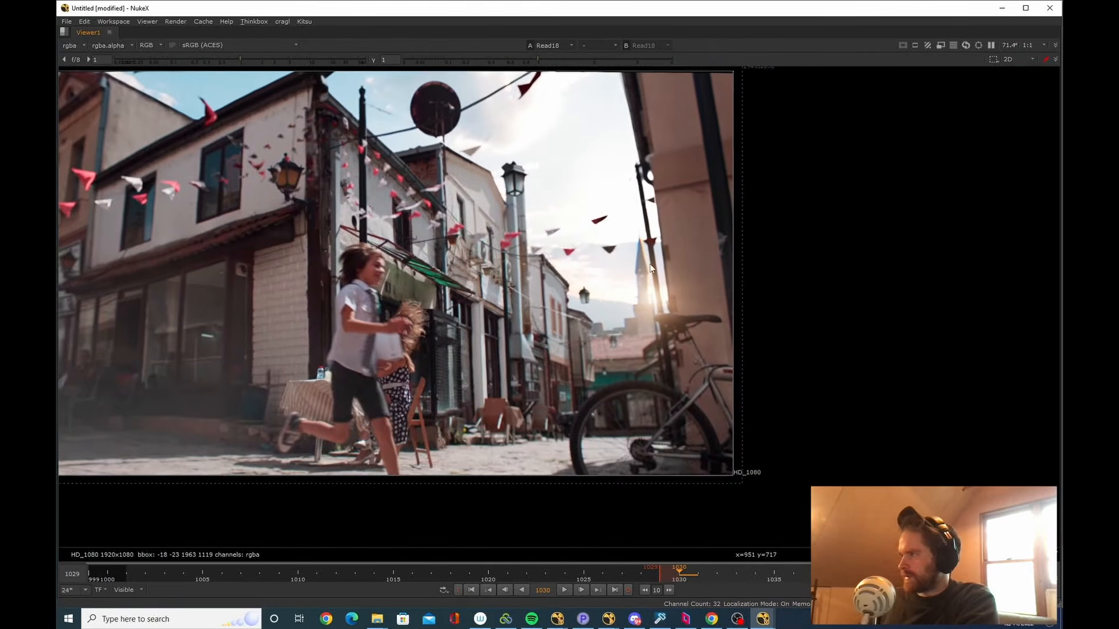
# Examine the colour fringing along the distant rooftops, hanging lamps and sunlit minaret against the sky.
pyautogui.scroll(6, 620, 347)
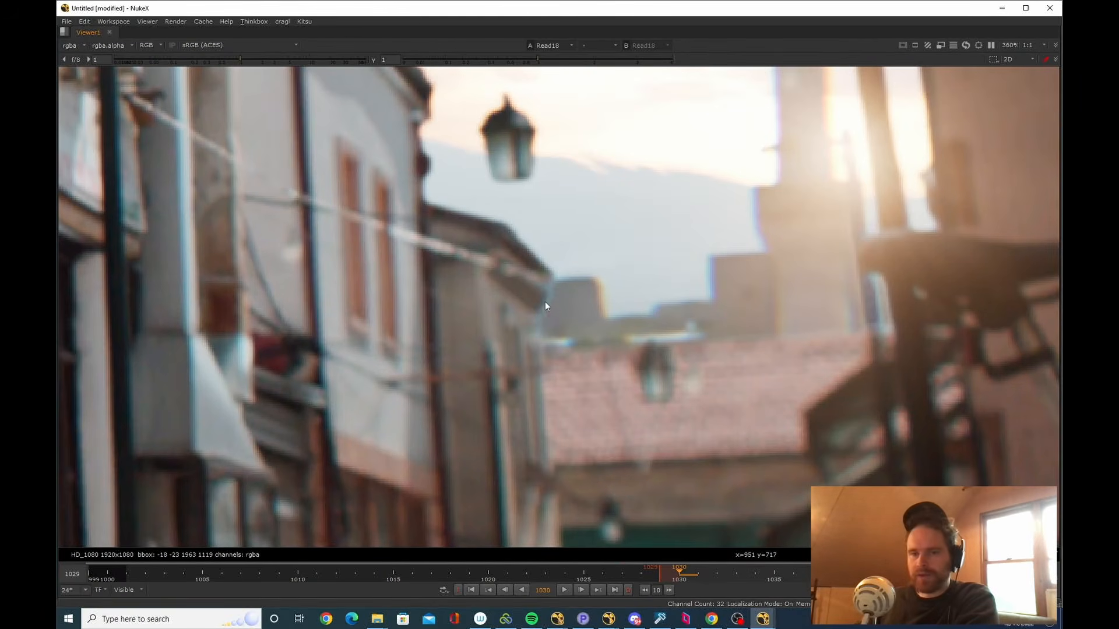
pyautogui.scroll(2, 551, 288)
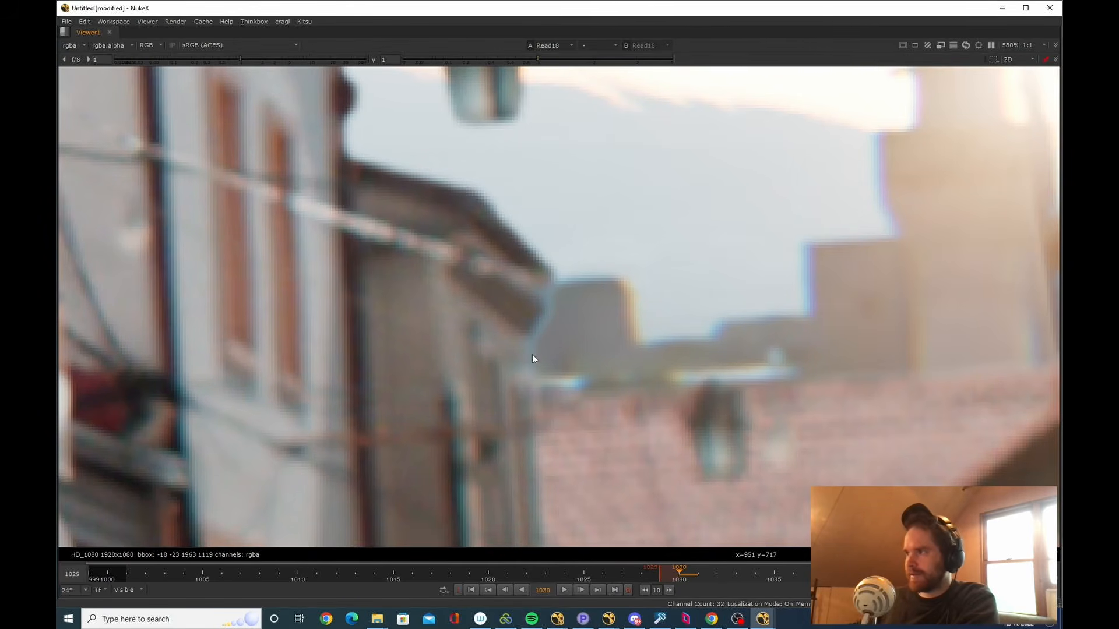
pyautogui.scroll(-8, 532, 356)
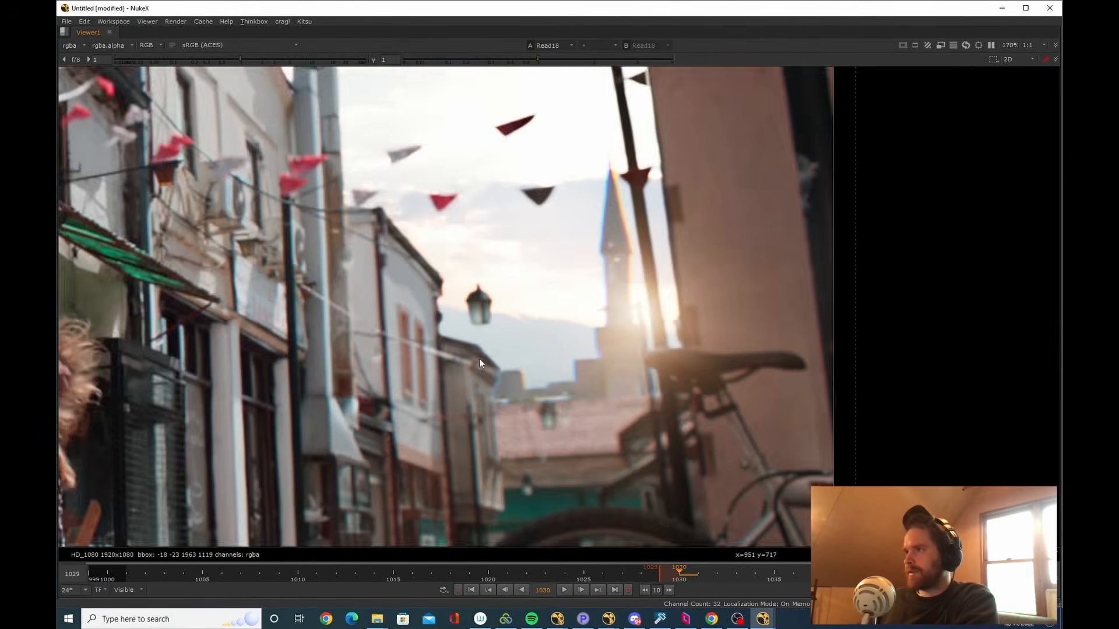
pyautogui.scroll(-4, 478, 361)
# Go frame by frame to 1034 and back to 1029, checking the running boy's edges against the flags and background.
pyautogui.press('Right')
pyautogui.press('Right')
pyautogui.press('Right')
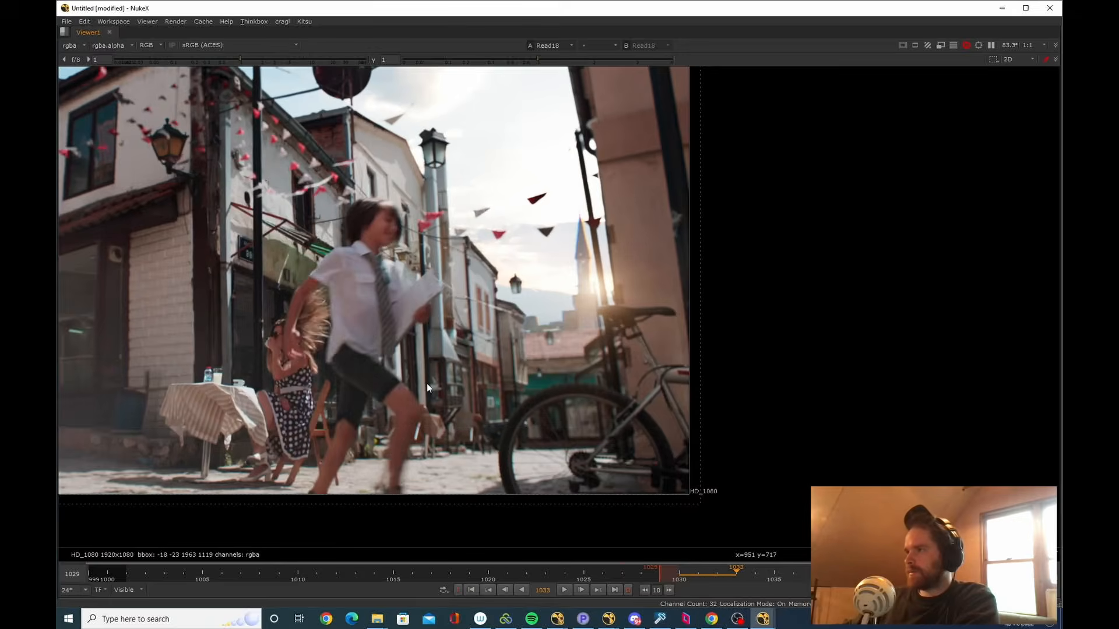
pyautogui.scroll(2, 523, 272)
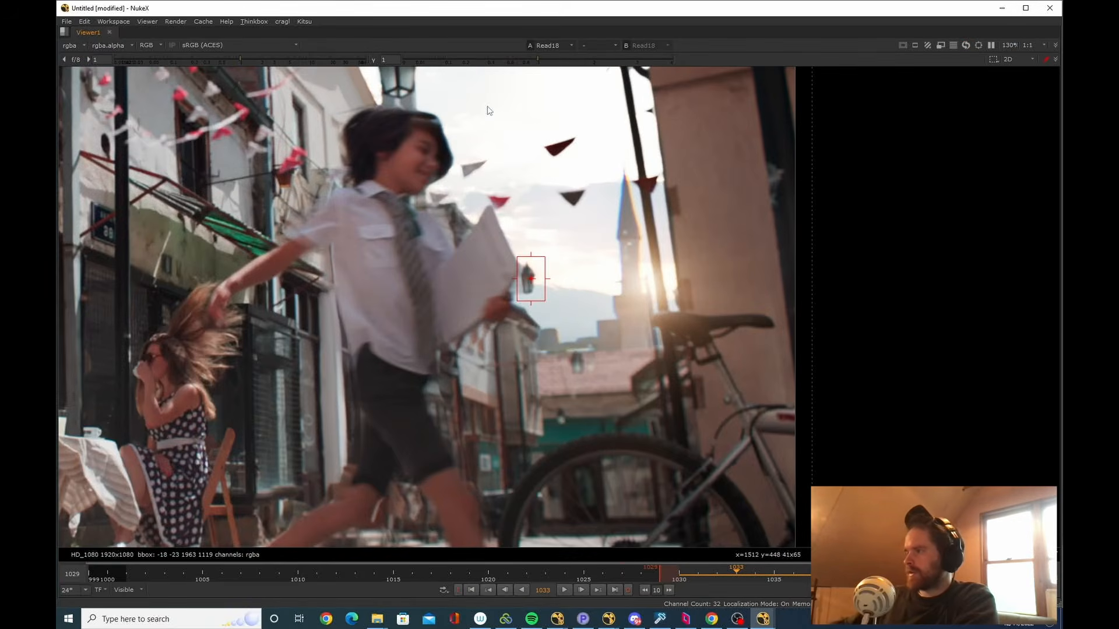
pyautogui.press('Right')
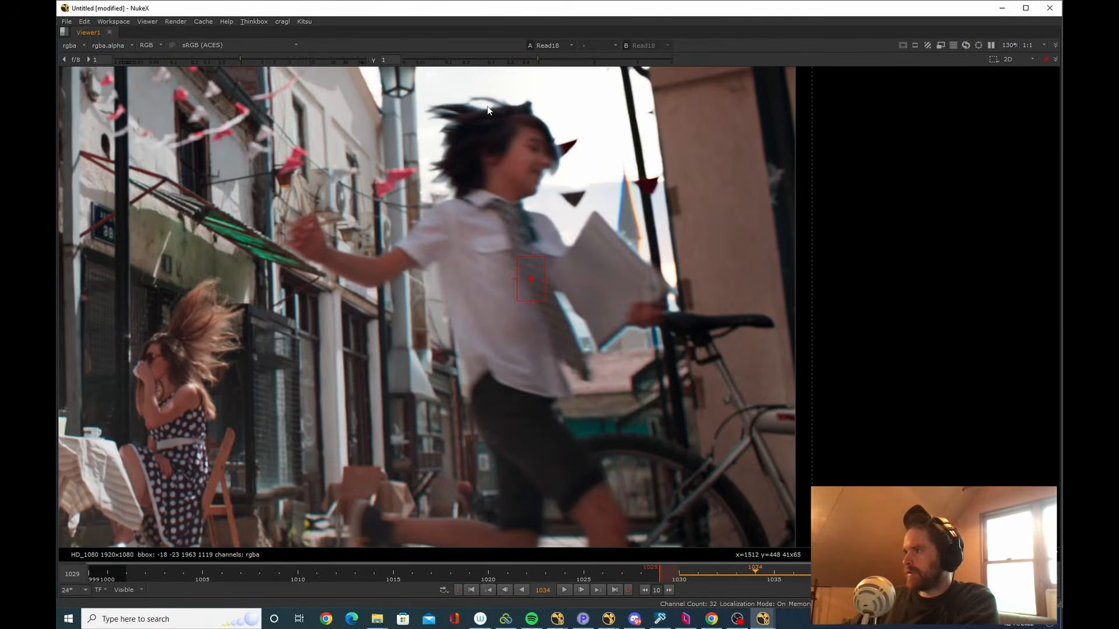
pyautogui.moveTo(554, 392); pyautogui.dragTo(514, 361)
pyautogui.scroll(-5, 514, 271)
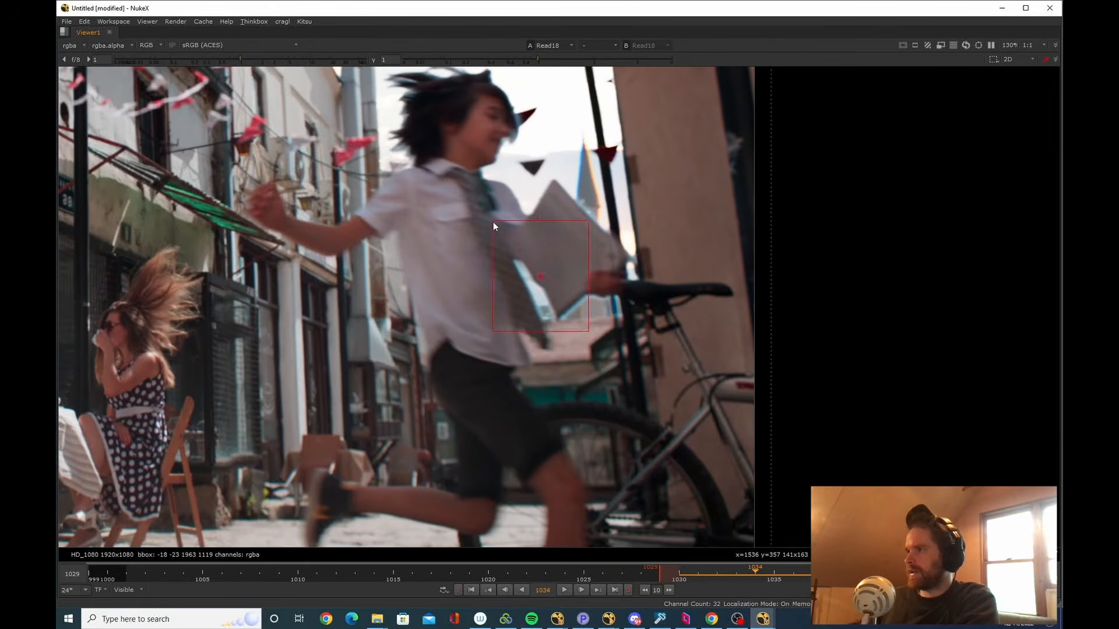
pyautogui.press('Left')
pyautogui.press('Left')
pyautogui.press('Left')
pyautogui.press('Left')
pyautogui.press('Left')
pyautogui.press('Left')
pyautogui.press('Left')
pyautogui.press('Left')
pyautogui.press('Left')
pyautogui.press('Left')
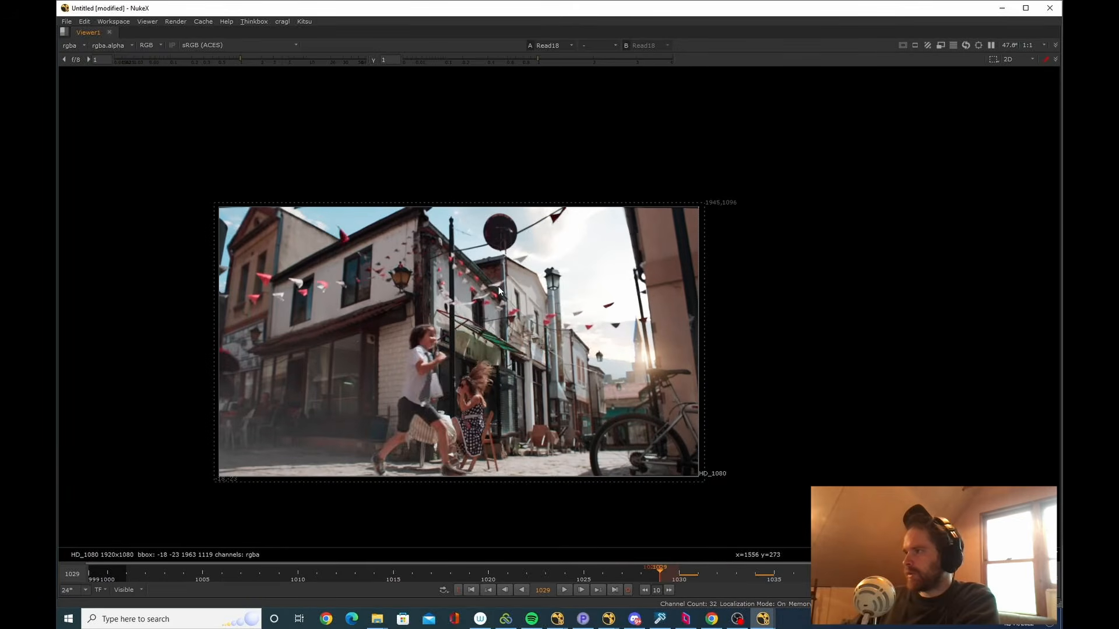
# Go frame by frame back to 1023 and forward to 1028, checking the running boy's movement against the bunting flags.
pyautogui.press('Left')
pyautogui.press('Left')
pyautogui.press('Left')
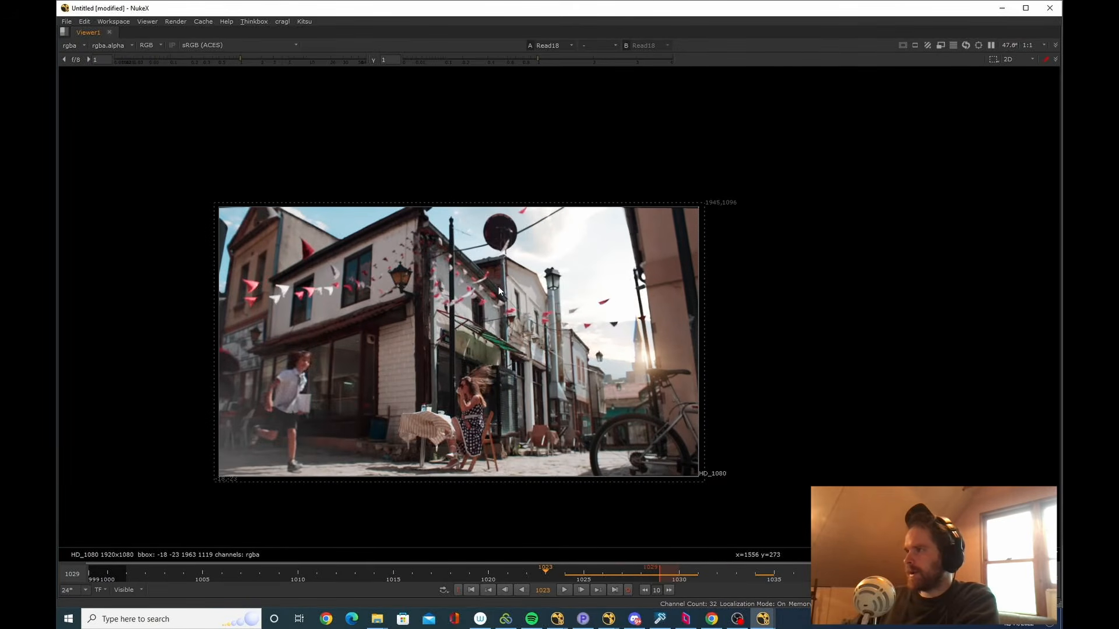
pyautogui.press('Right')
pyautogui.press('Right')
pyautogui.press('Right')
pyautogui.press('Right')
pyautogui.press('Right')
pyautogui.press('Right')
pyautogui.press('Right')
pyautogui.press('Right')
pyautogui.press('Right')
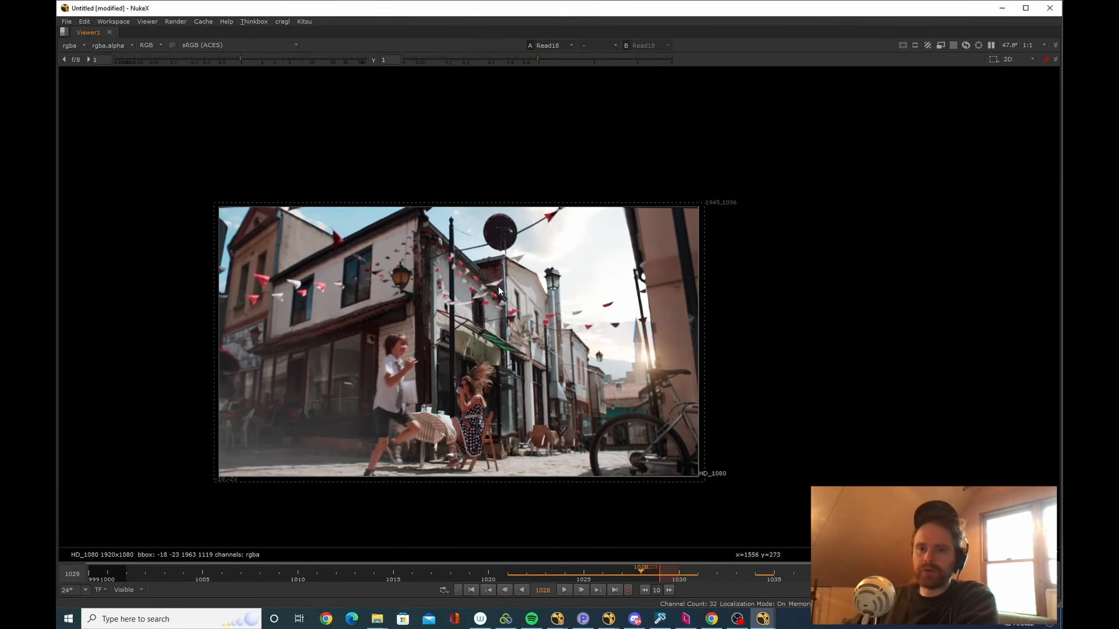
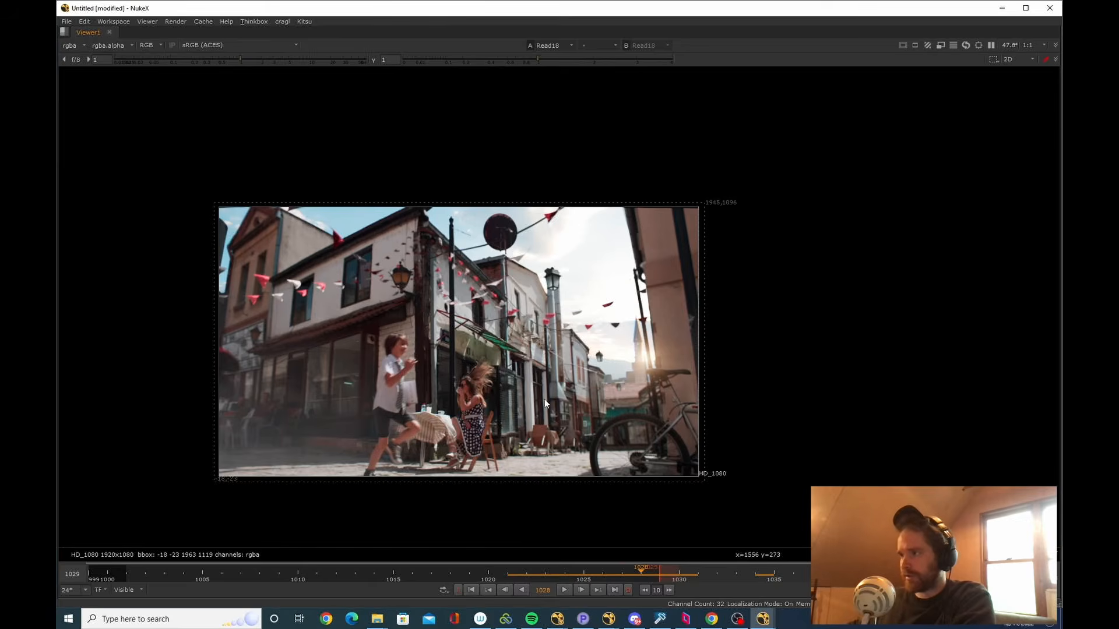
pyautogui.scroll(-1, 551, 374)
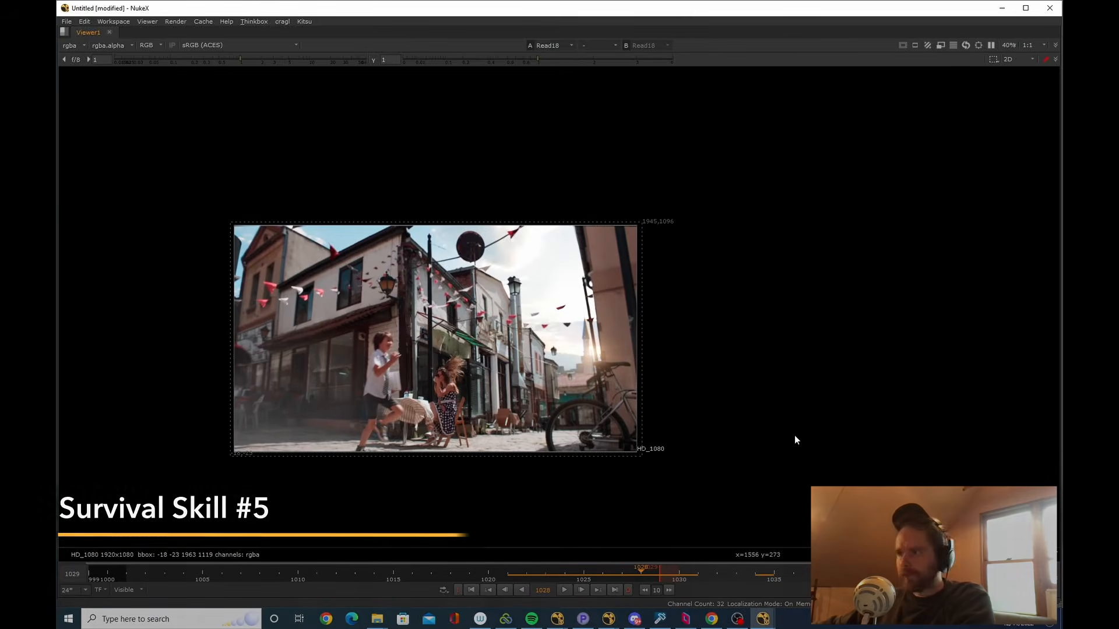
pyautogui.scroll(3, 519, 344)
pyautogui.moveTo(554, 333); pyautogui.dragTo(694, 388)
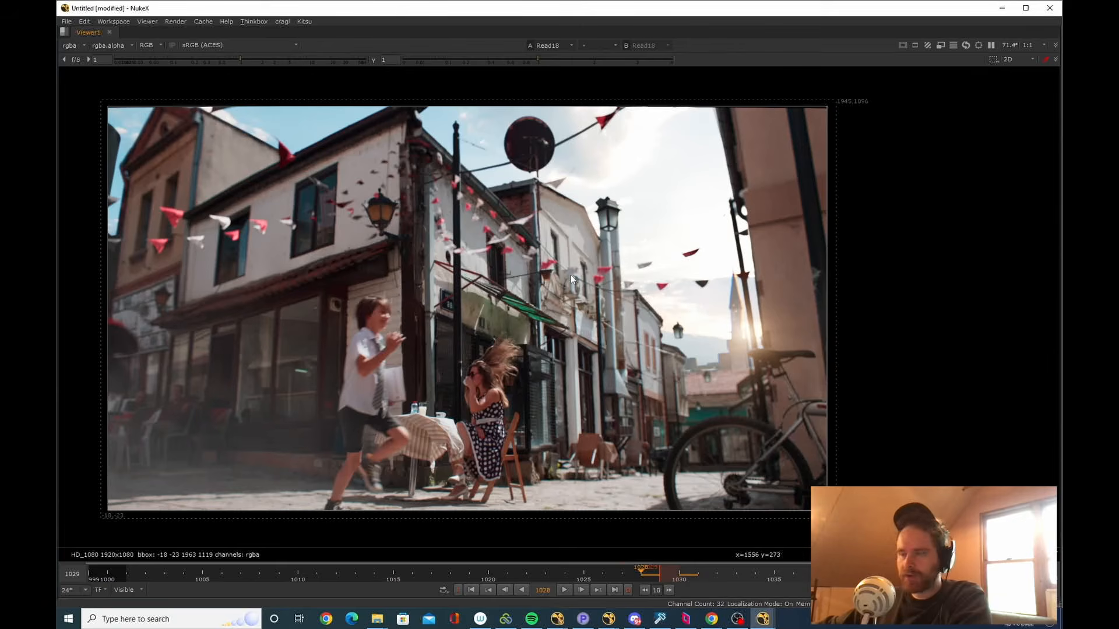
pyautogui.moveTo(622, 369); pyautogui.dragTo(652, 402)
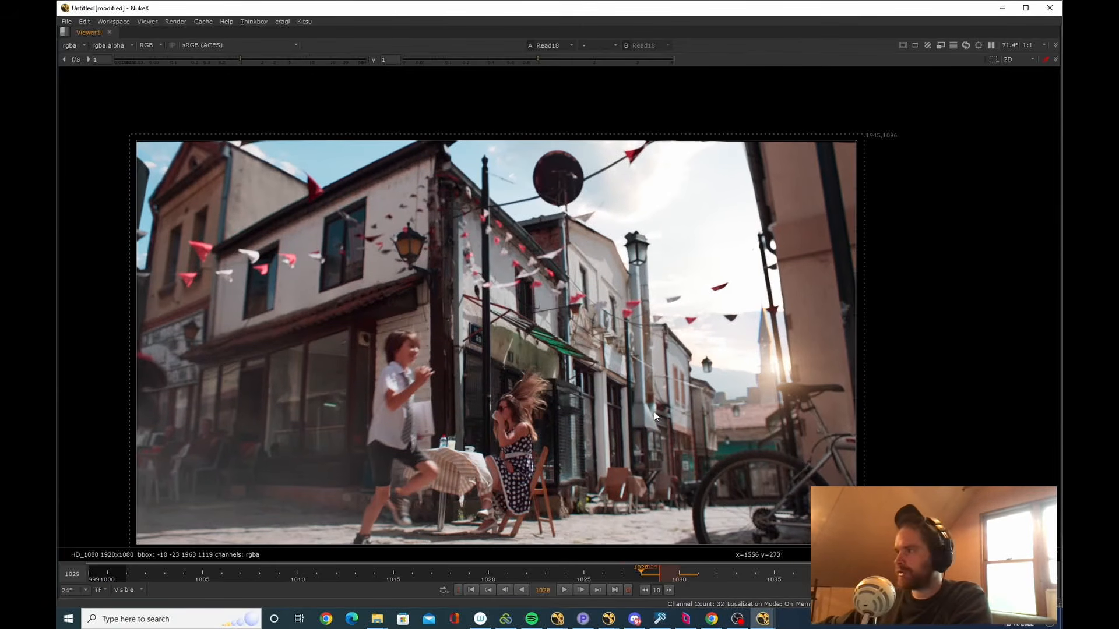
pyautogui.scroll(1, 654, 413)
pyautogui.moveTo(654, 412); pyautogui.dragTo(666, 402)
# Switch to Chrome and look through the topics of the Nuke Users forum on the Foundry community site.
pyautogui.hotkey('alt', 'Tab')
pyautogui.hotkey('alt', 'Tab')
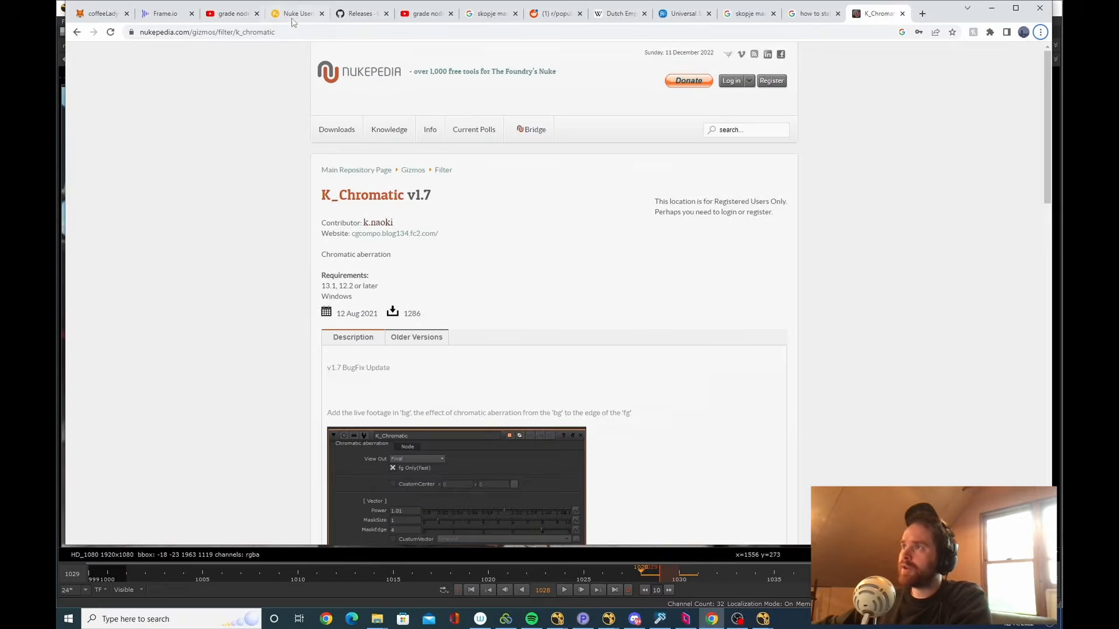
pyautogui.click(293, 18)
pyautogui.scroll(-5, 622, 271)
pyautogui.scroll(5, 622, 271)
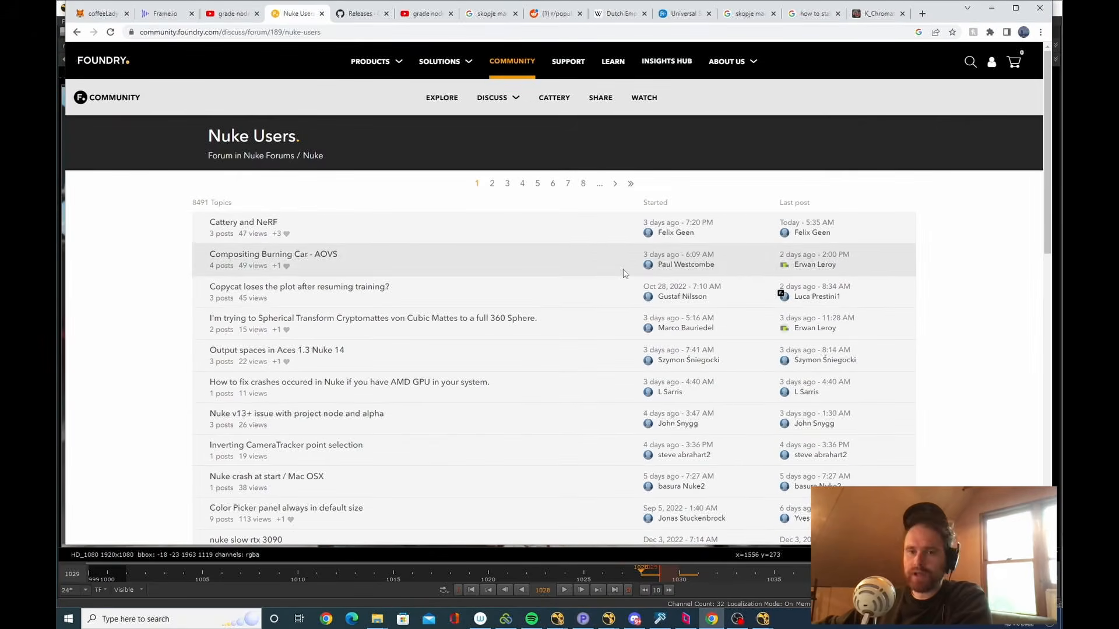
# Switch to Discord, browse older posts in the nuke coven server's new-users channel, and return to the browser.
pyautogui.click(634, 619)
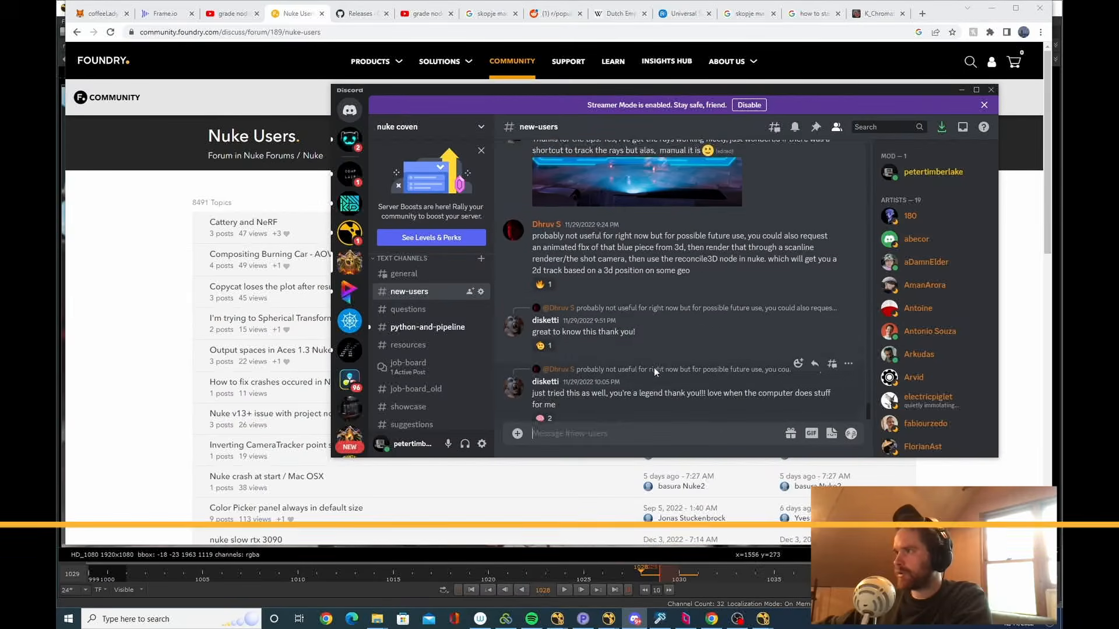
pyautogui.scroll(5, 635, 379)
pyautogui.scroll(-6, 622, 370)
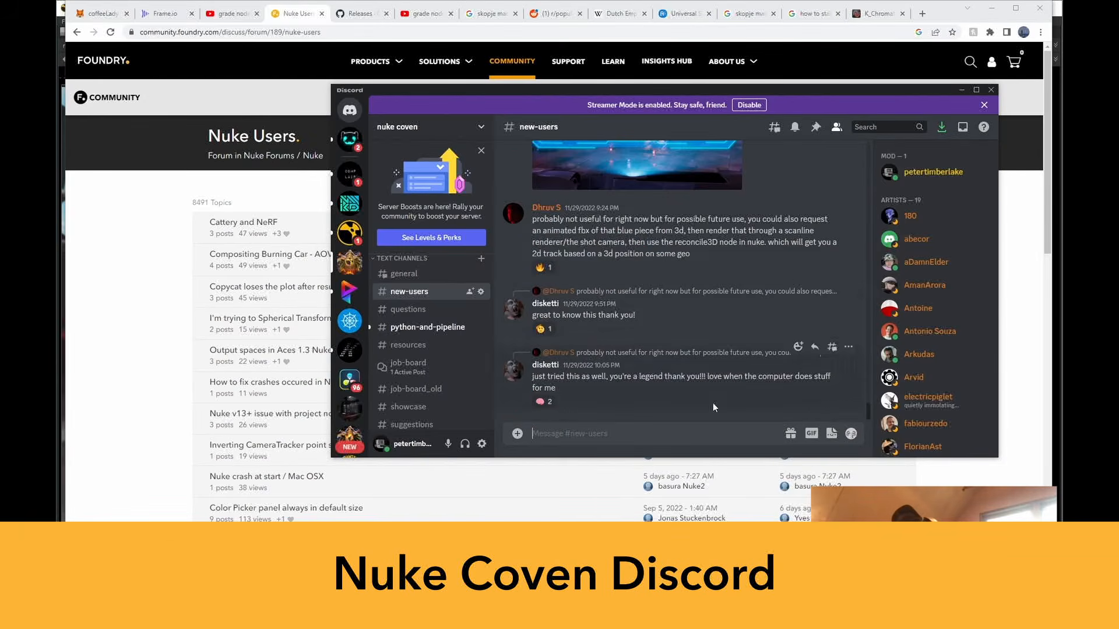
pyautogui.moveTo(466, 93); pyautogui.dragTo(392, 86)
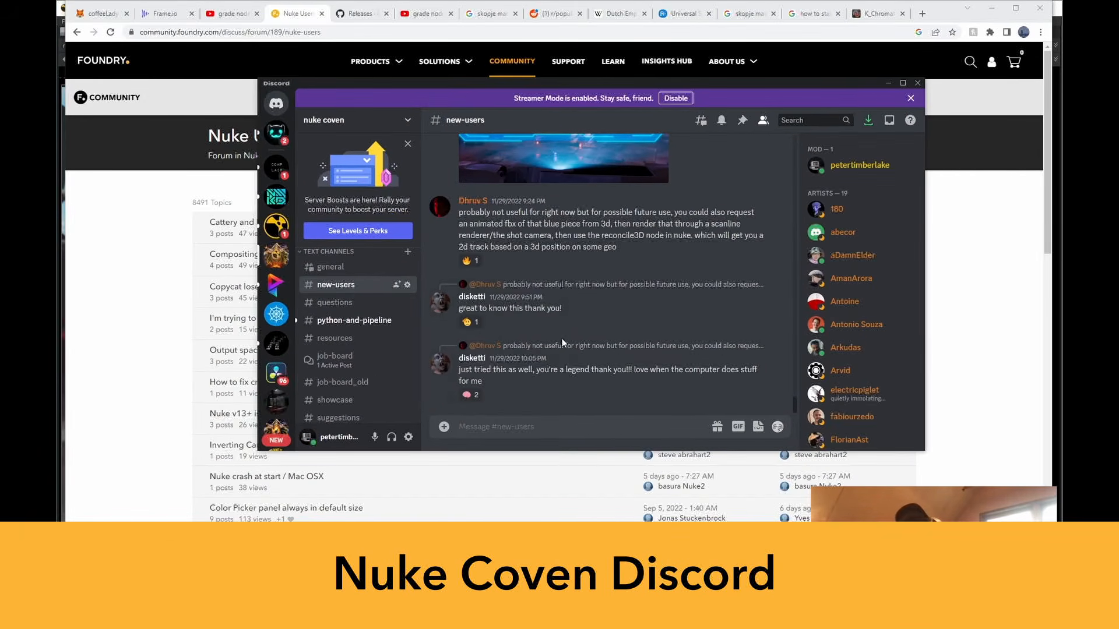
pyautogui.scroll(4, 542, 361)
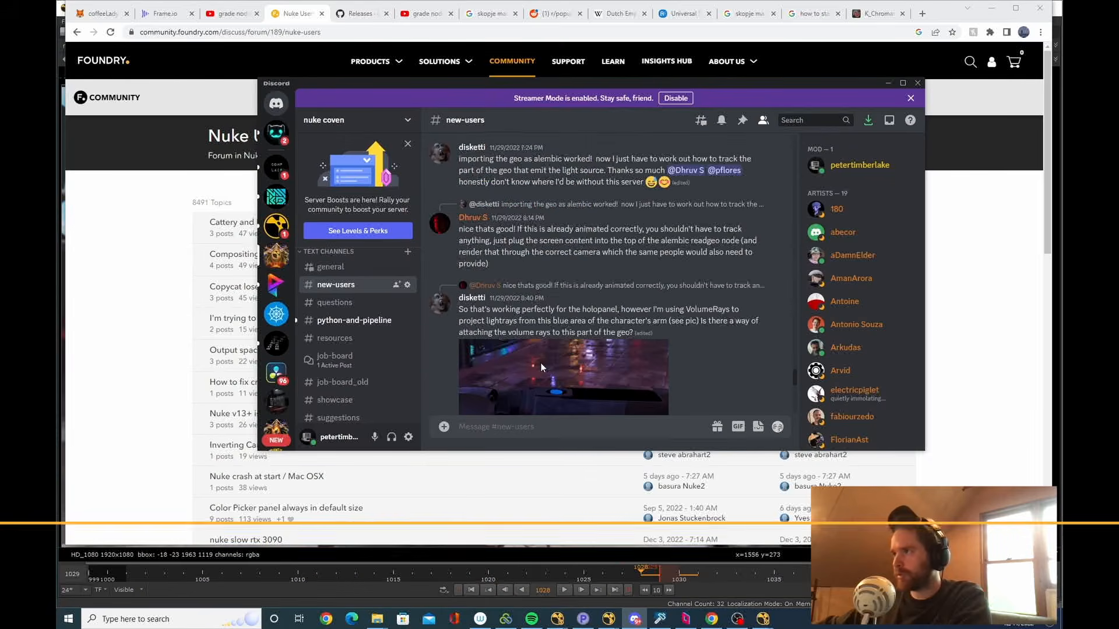
pyautogui.scroll(10, 541, 362)
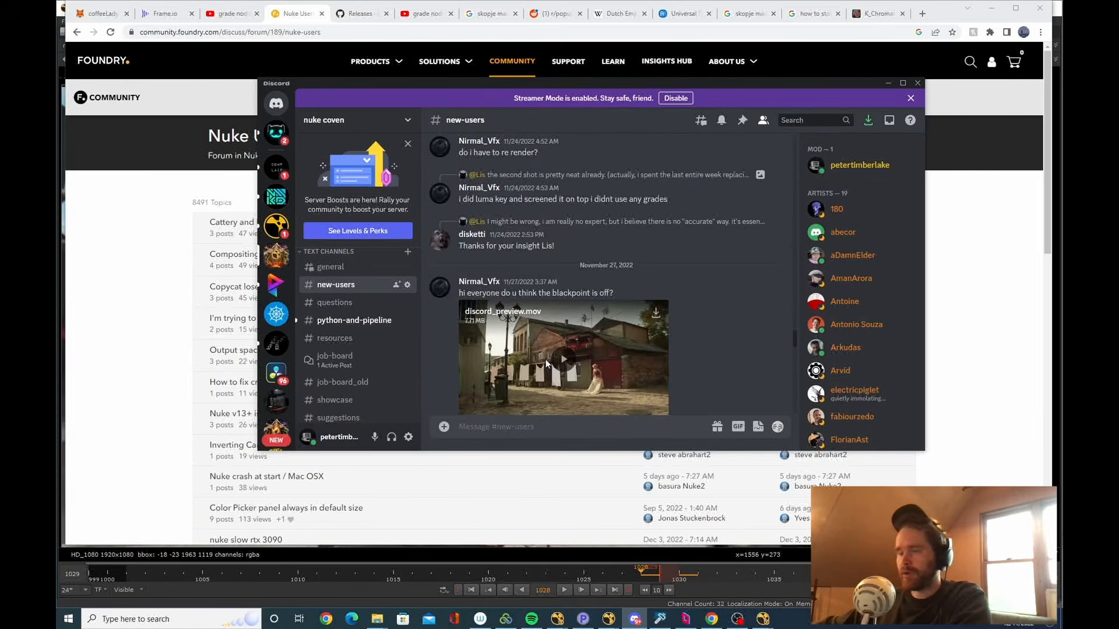
pyautogui.scroll(-5, 548, 358)
pyautogui.click(991, 364)
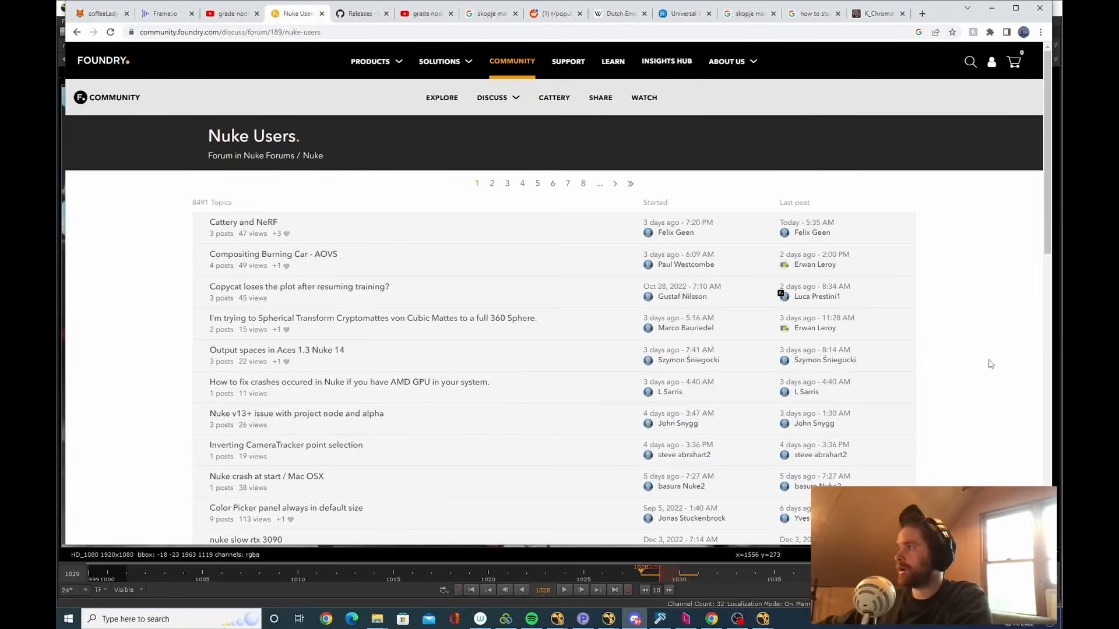
# Search the web for access vfx, open the ACCESS:VFX mentors page and read its mentoring sections.
pyautogui.click(925, 20)
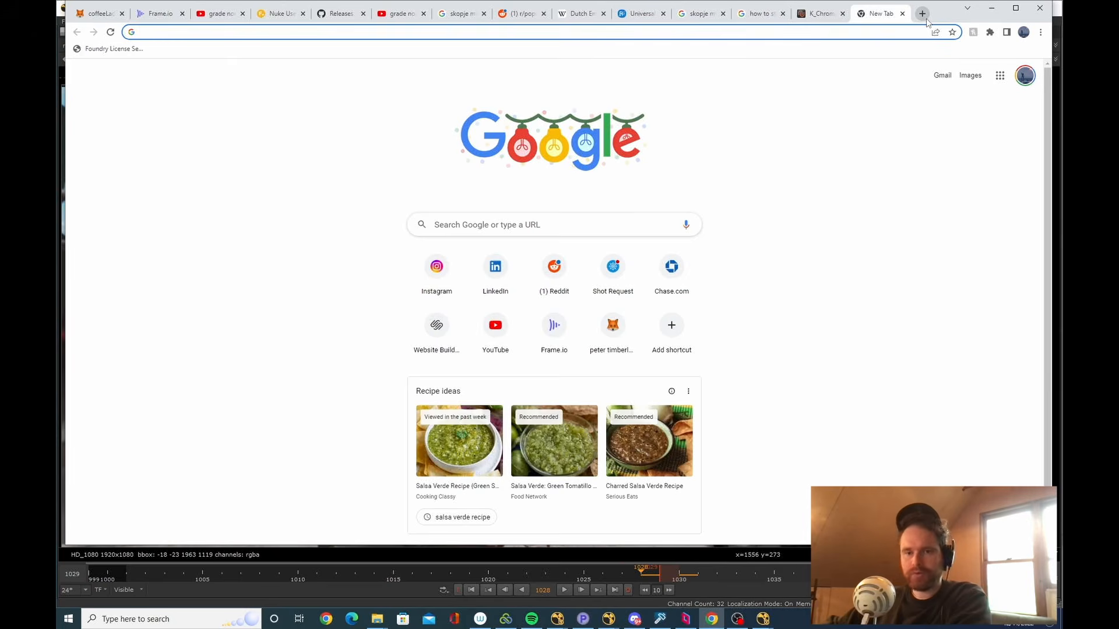
pyautogui.write('access vfx')
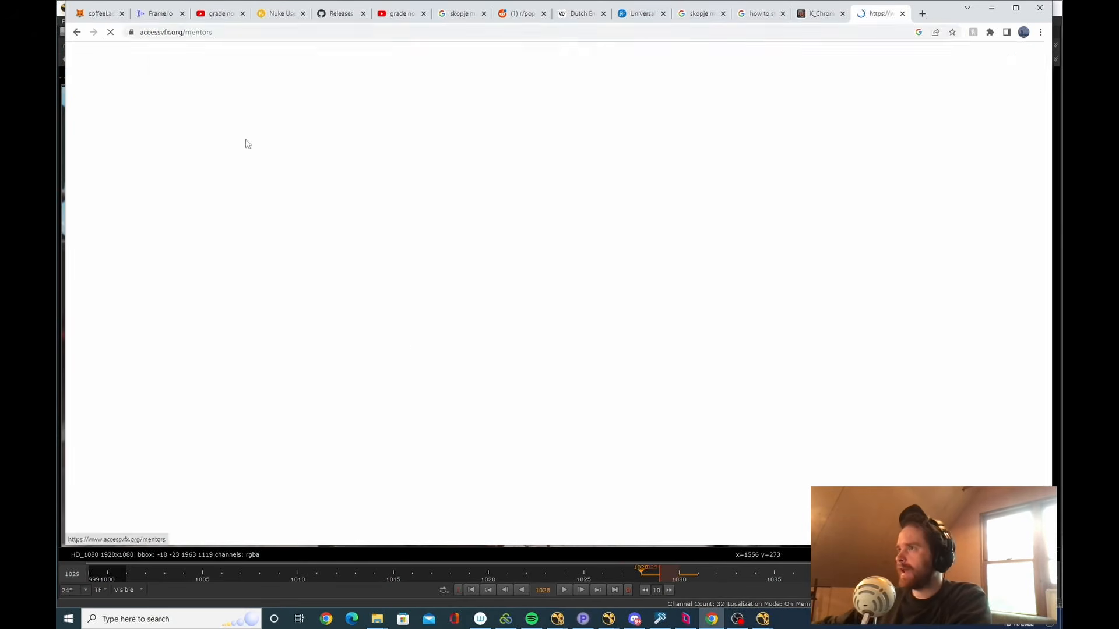
pyautogui.scroll(-7, 575, 288)
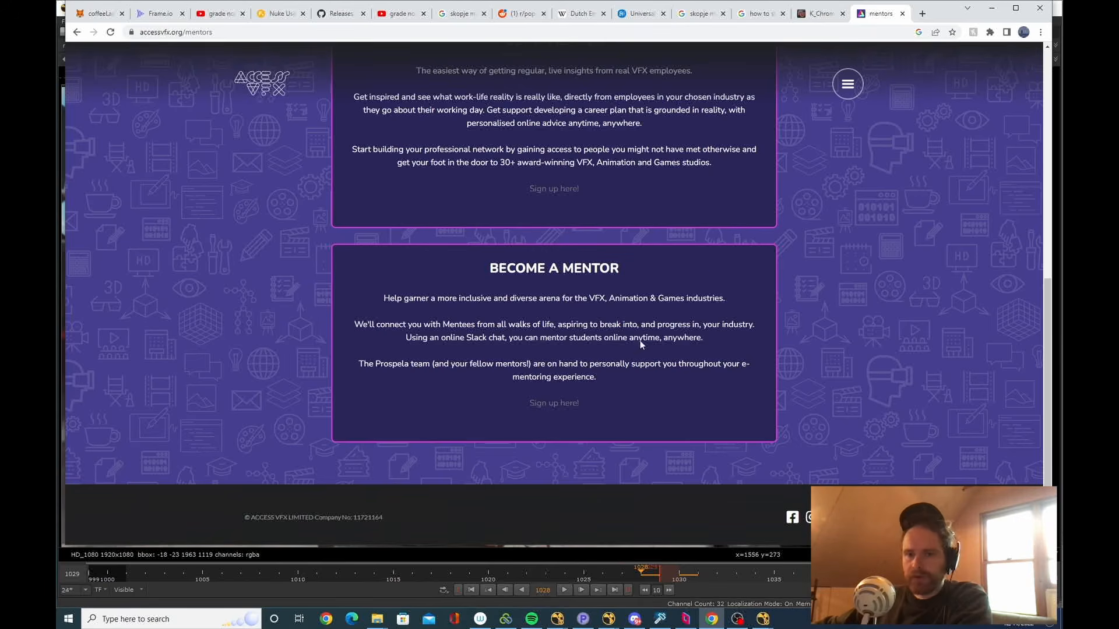
pyautogui.scroll(8, 666, 306)
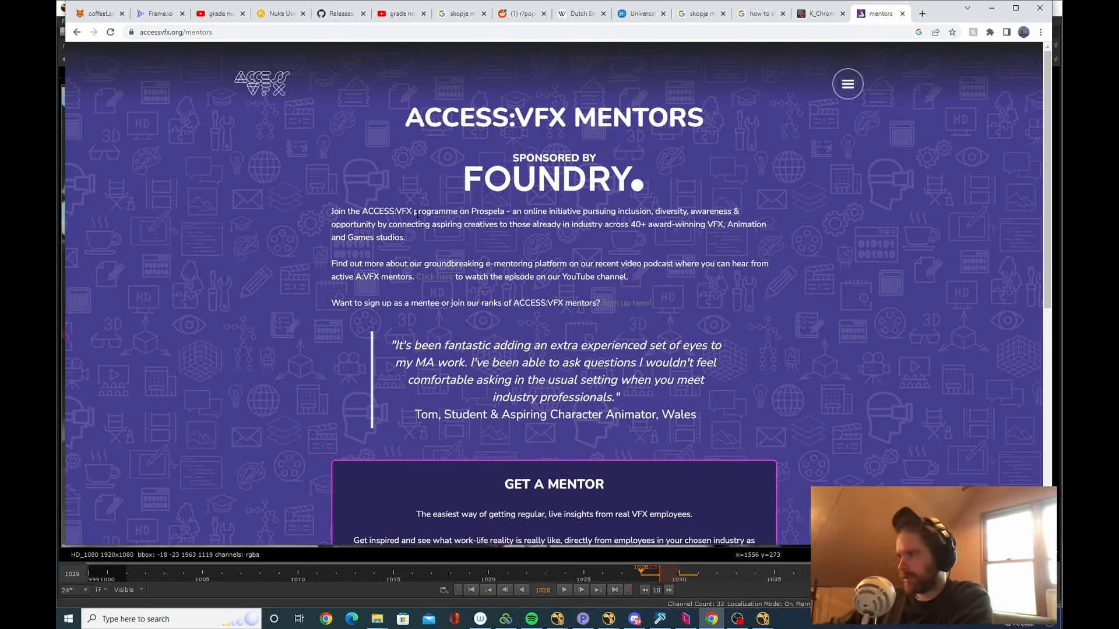
# Switch to NukeStudio and examine the seq010 timeline from the VFX track down to bg01 and the audio tracks.
pyautogui.click(788, 625)
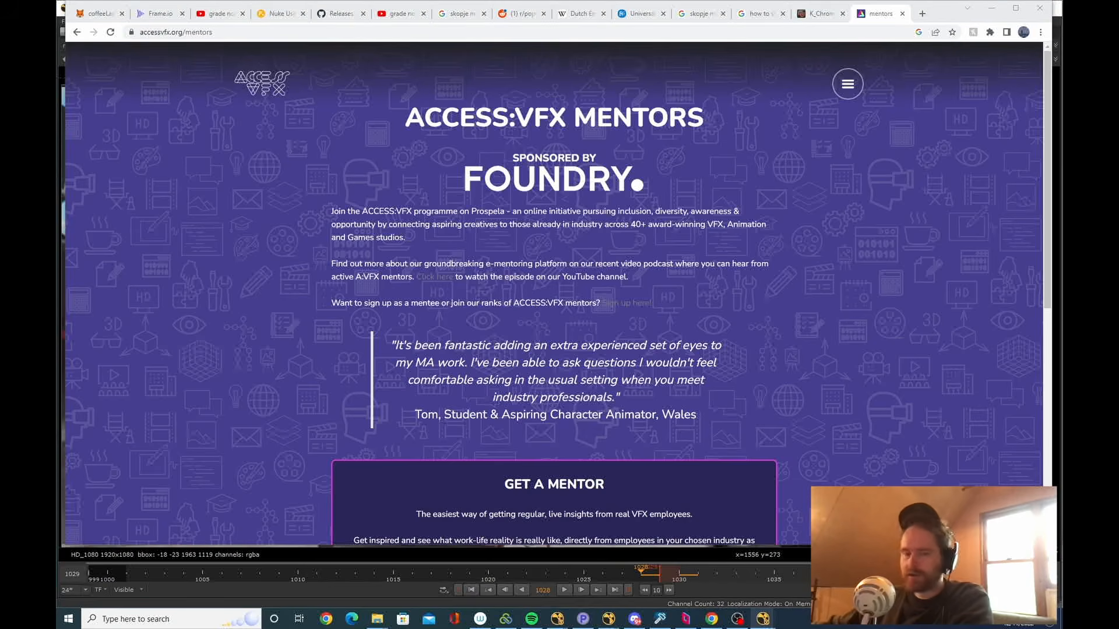
pyautogui.moveTo(775, 623)
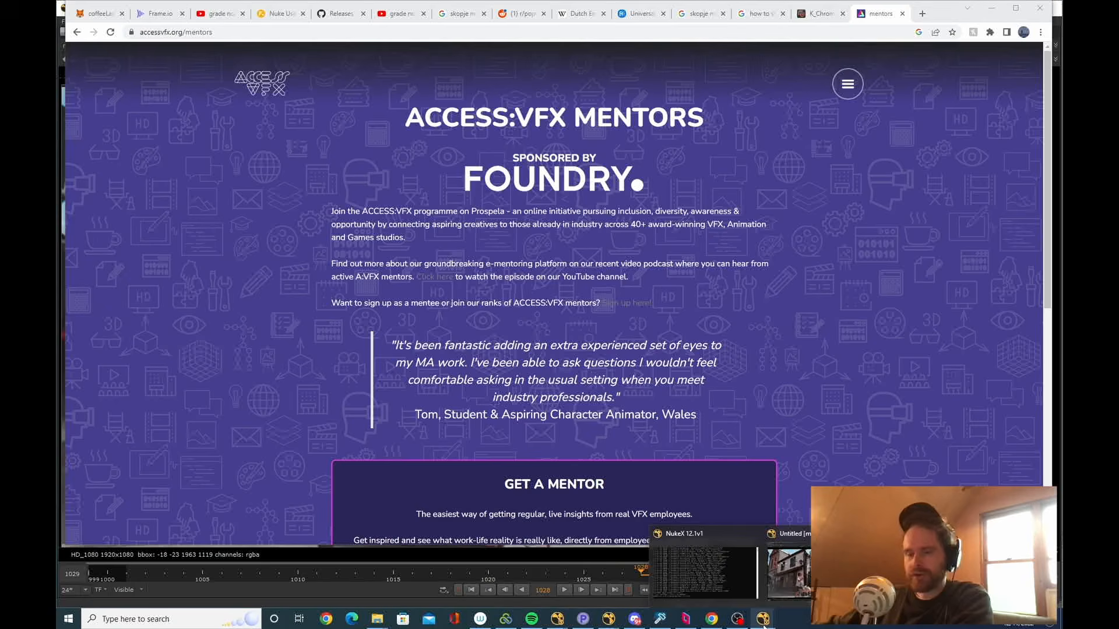
pyautogui.click(790, 589)
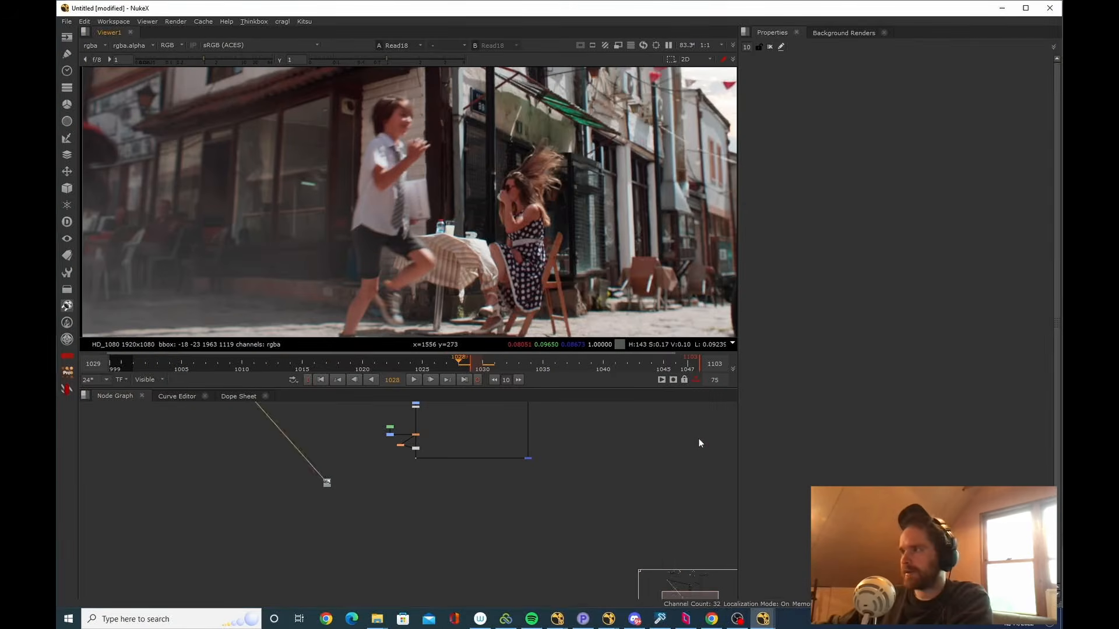
pyautogui.moveTo(557, 619)
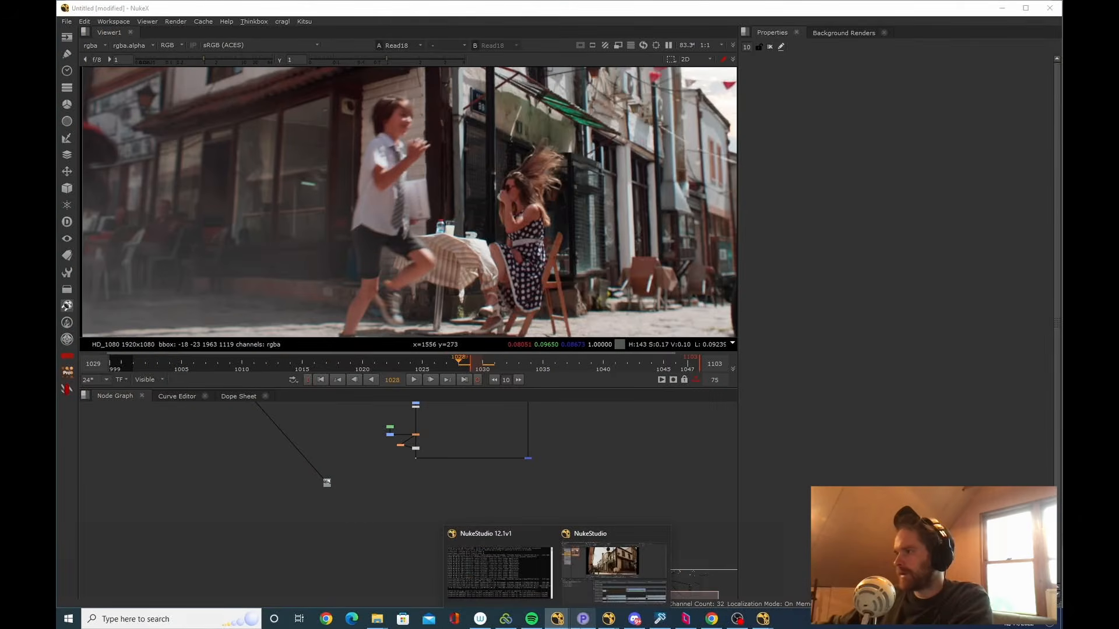
pyautogui.click(499, 562)
pyautogui.scroll(-10, 554, 560)
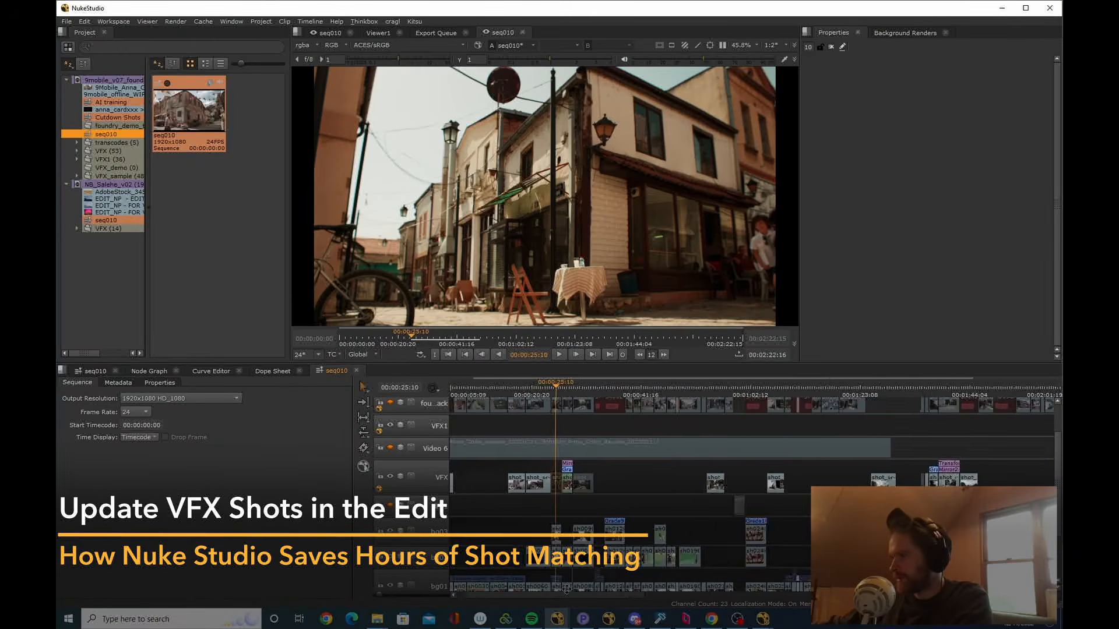
pyautogui.scroll(7, 649, 559)
pyautogui.moveTo(589, 594); pyautogui.dragTo(538, 594)
pyautogui.scroll(-8, 525, 586)
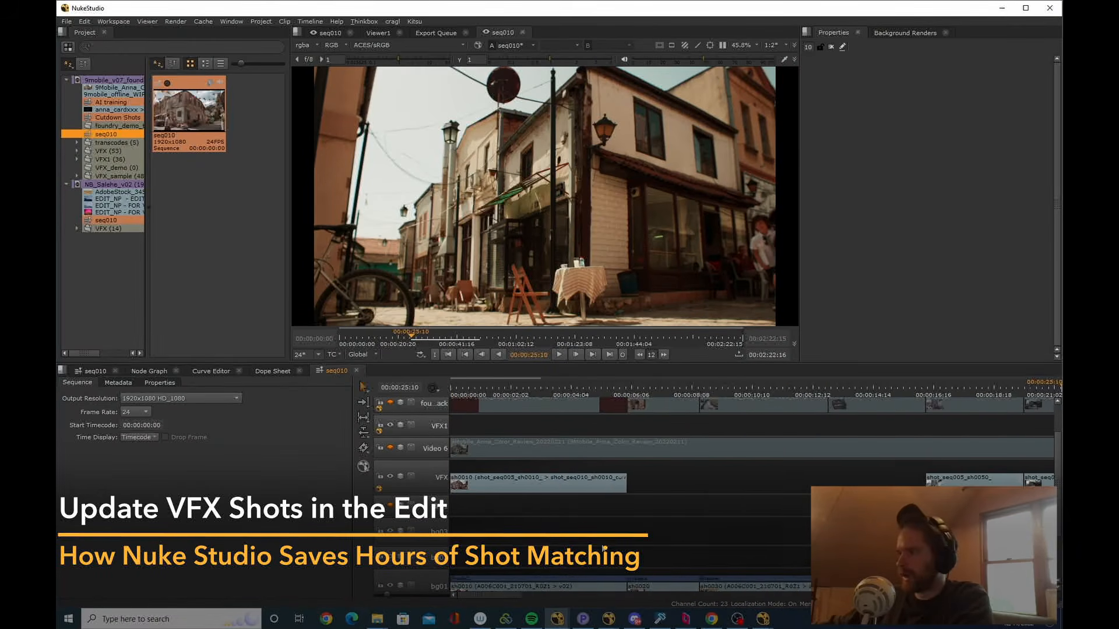
pyautogui.moveTo(1059, 527); pyautogui.dragTo(1059, 577)
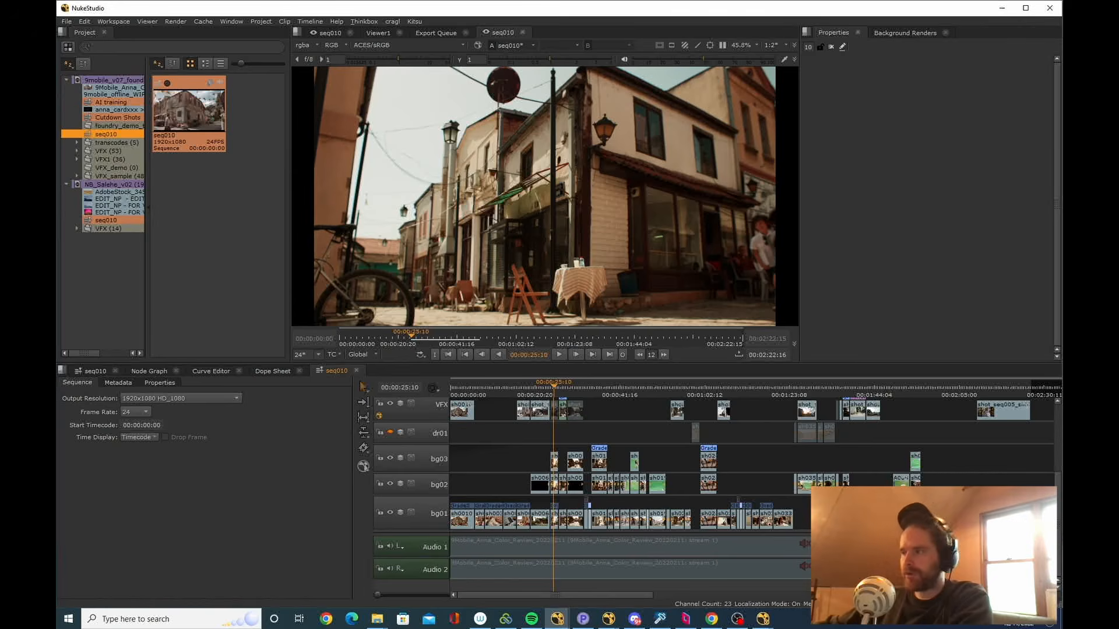
# Select all clips on the bg01 track and start building a track from the export structure.
pyautogui.click(497, 551)
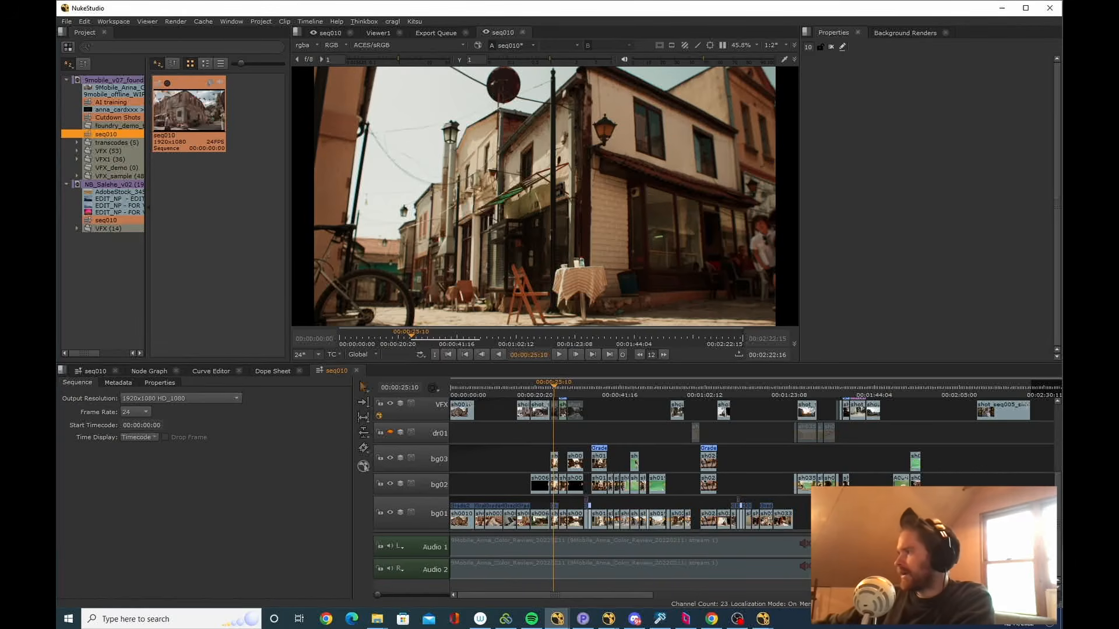
pyautogui.rightClick(464, 518)
pyautogui.moveTo(533, 500)
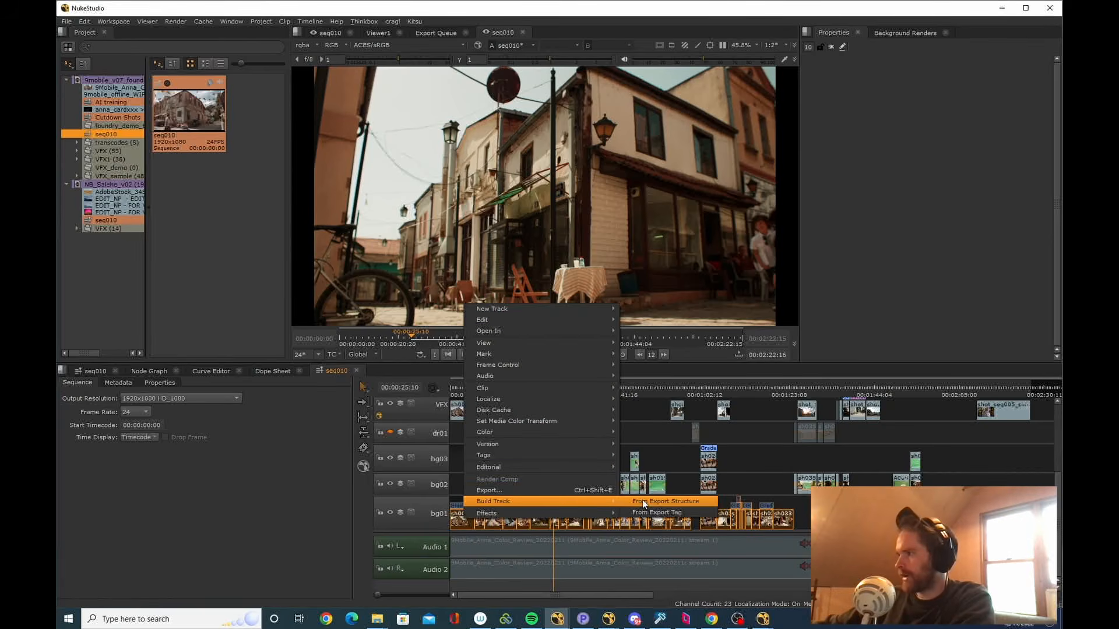
pyautogui.click(642, 501)
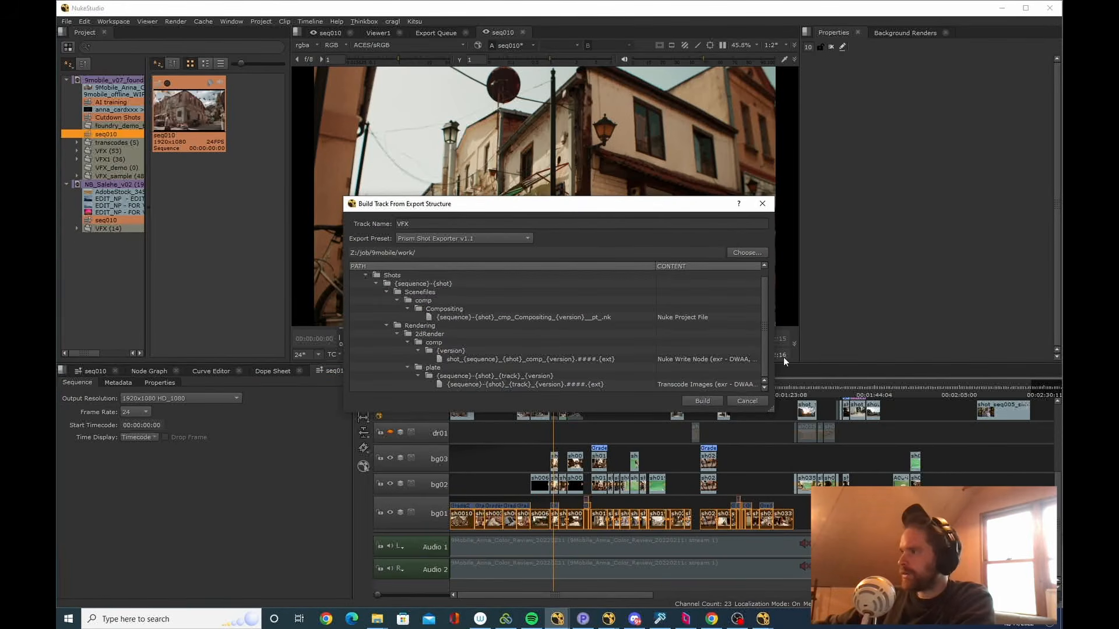
# Build the track from the comp Nuke Write Node entry of Prism Shot Exporter v1.1 onto a different track named foundry 2.
pyautogui.click(678, 359)
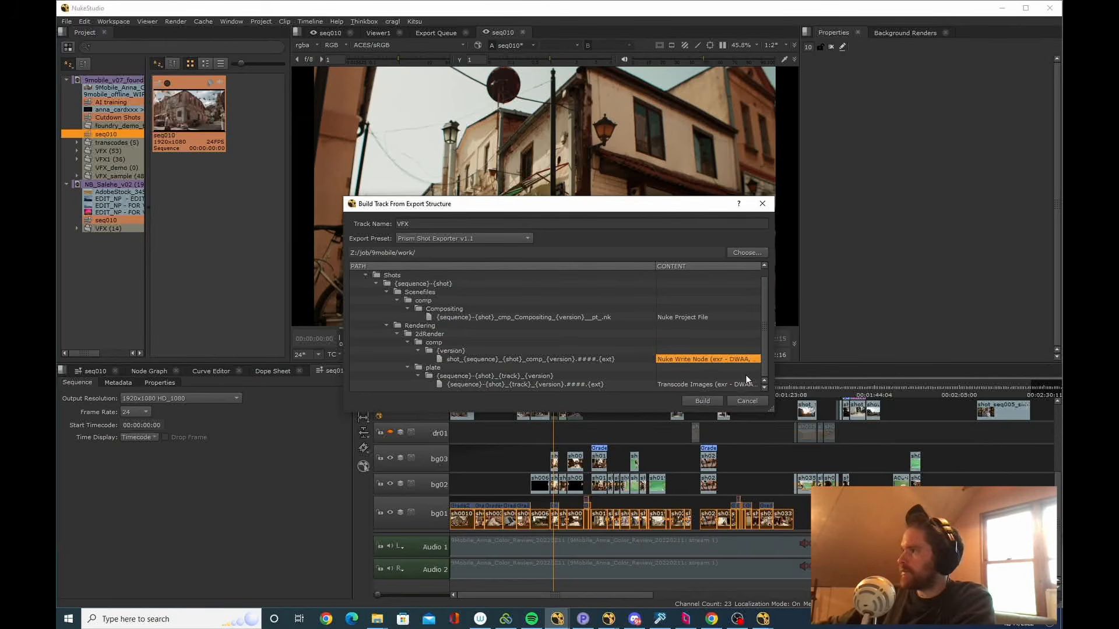
pyautogui.click(700, 402)
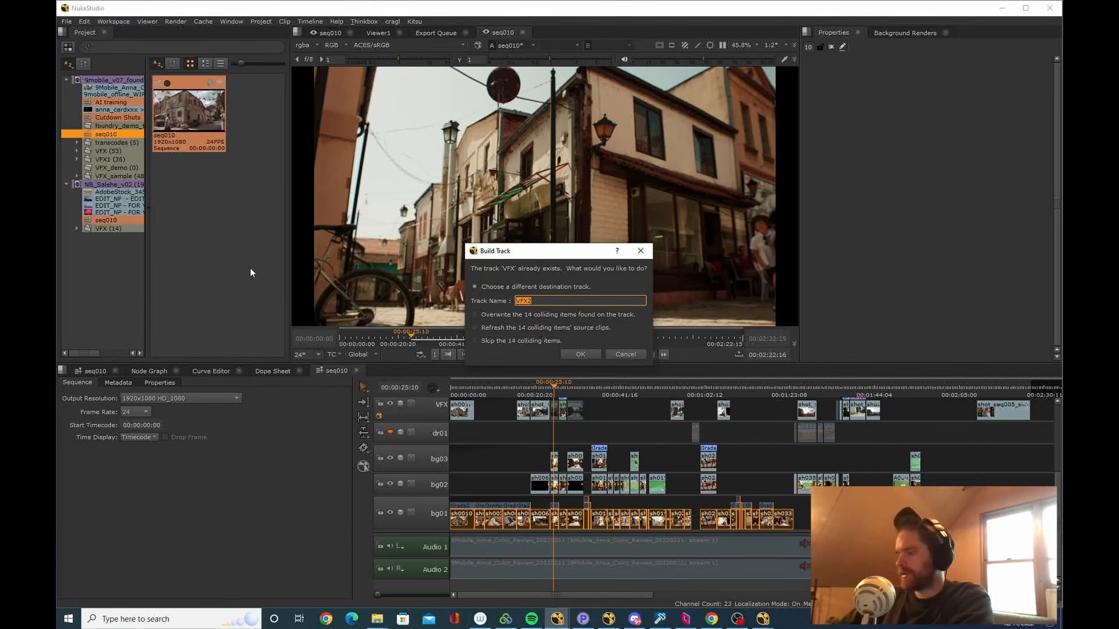
pyautogui.write('foundry 2')
pyautogui.press('Return')
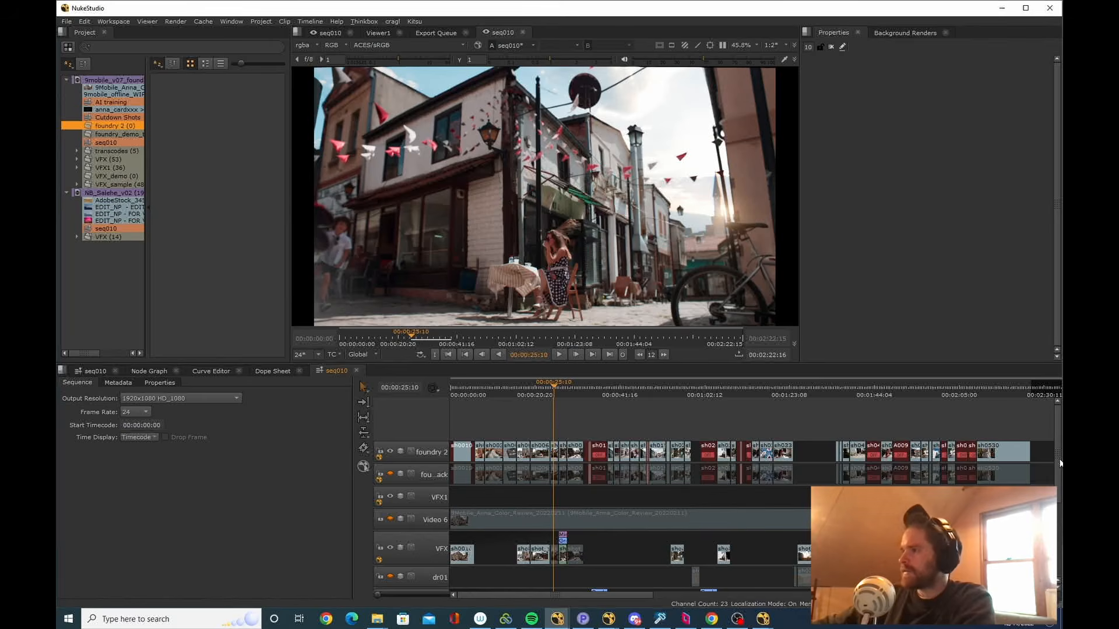
# Review the clips along the foundry 2 track, moving the playhead to 00:01:36:08 to view the shot there.
pyautogui.scroll(-2, 694, 417)
pyautogui.moveTo(790, 389); pyautogui.dragTo(698, 400)
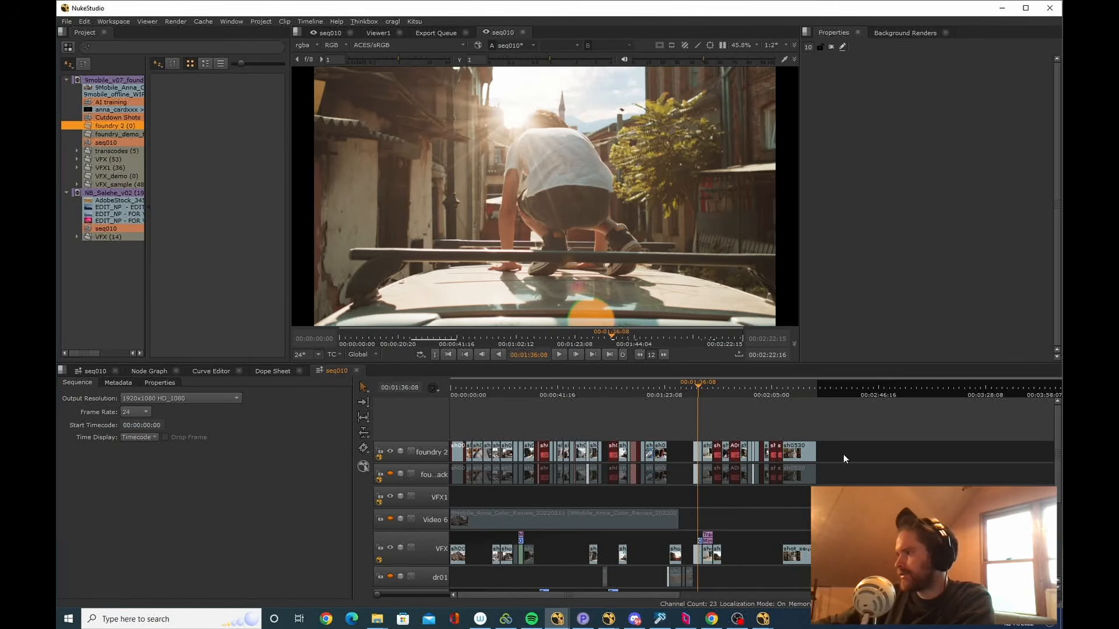
pyautogui.scroll(2, 844, 453)
pyautogui.scroll(-1, 931, 433)
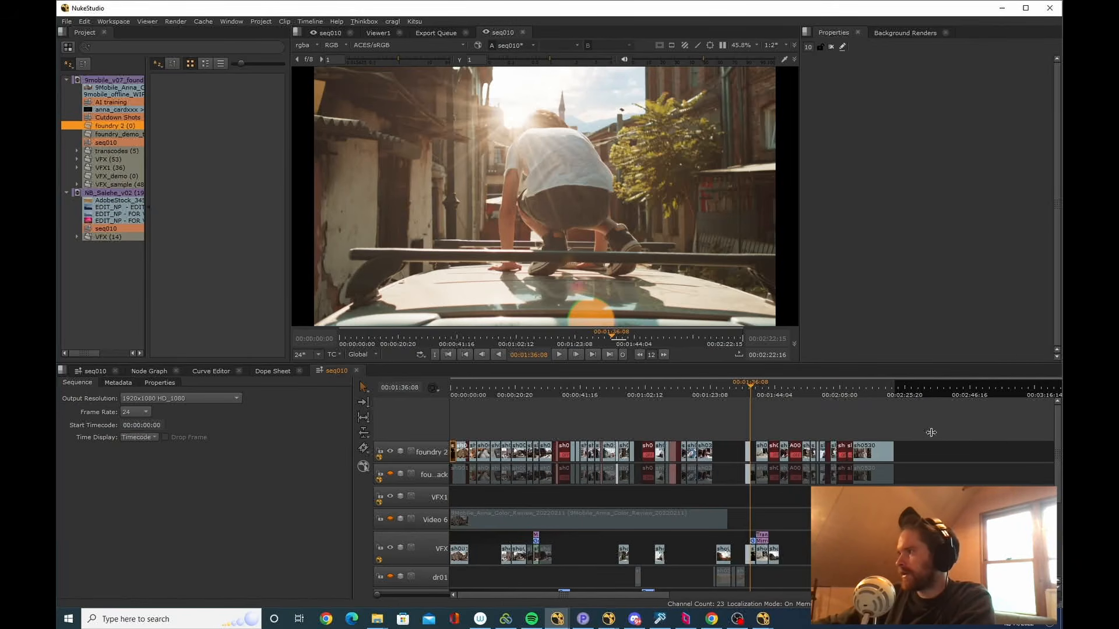
pyautogui.scroll(-1, 931, 432)
pyautogui.click(582, 444)
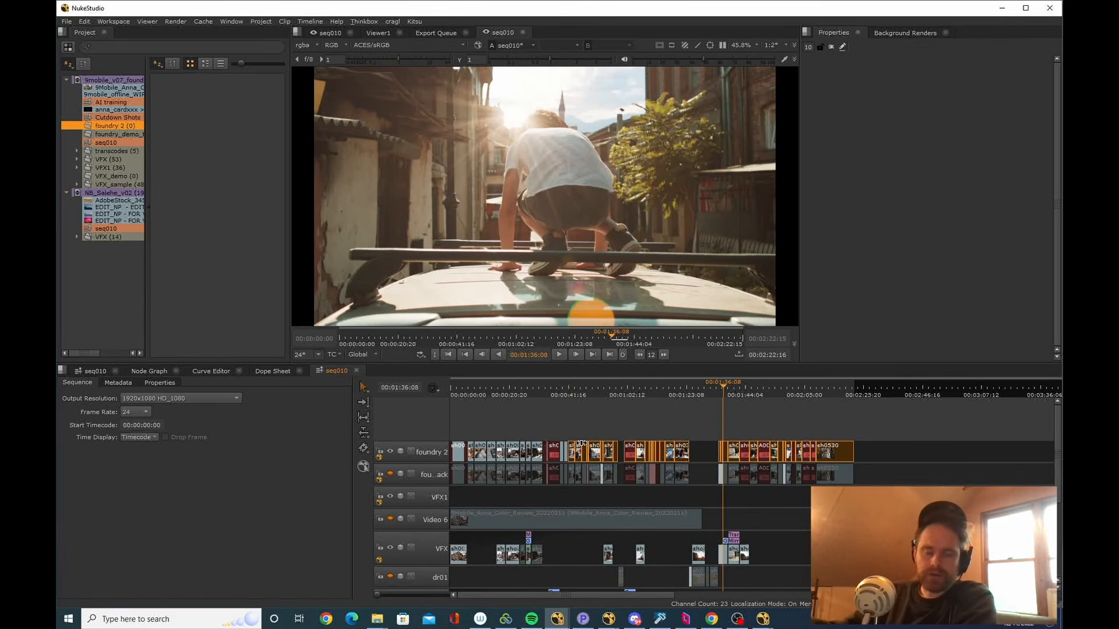
pyautogui.click(897, 452)
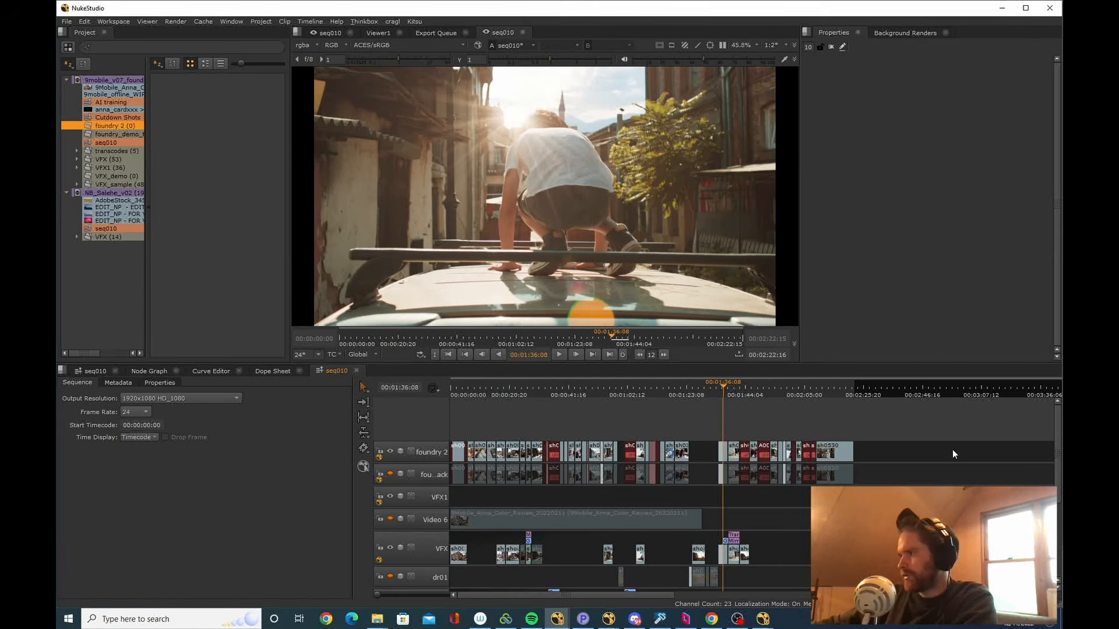
# Select all clips on the foundry 2 track, open their export settings and set the export to Process as Sequence.
pyautogui.click(403, 451)
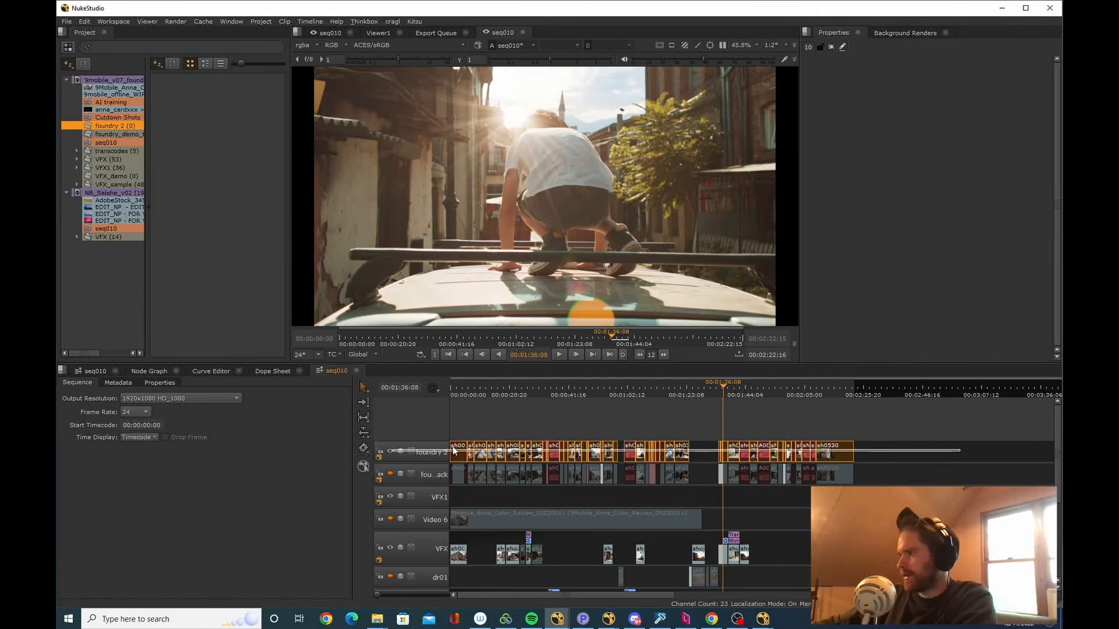
pyautogui.hotkey('ctrl', 'shift', 'e')
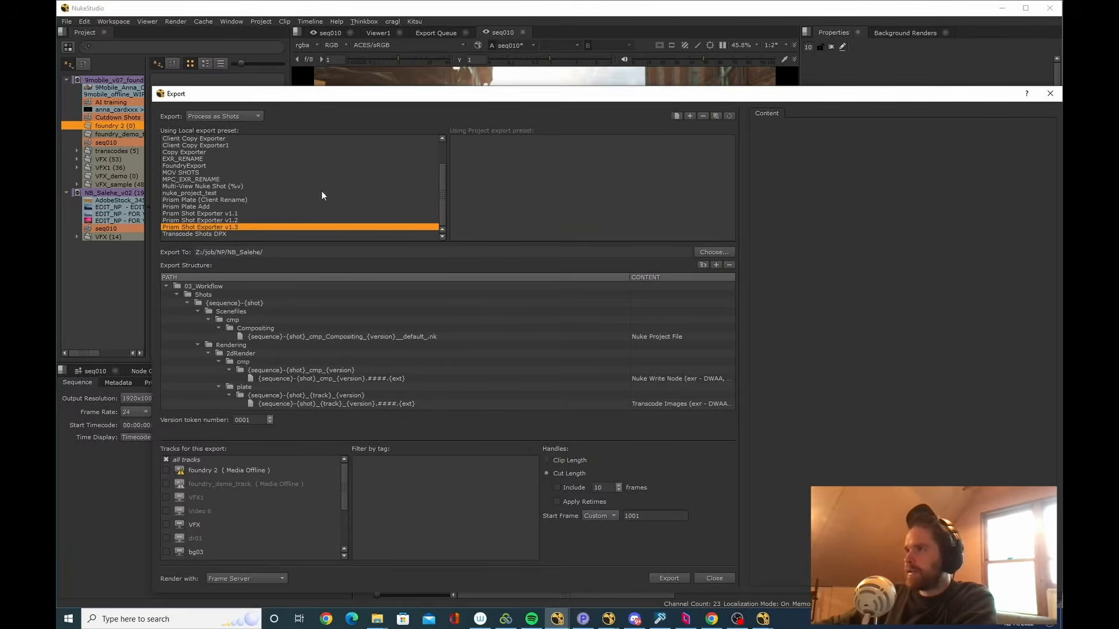
pyautogui.click(221, 115)
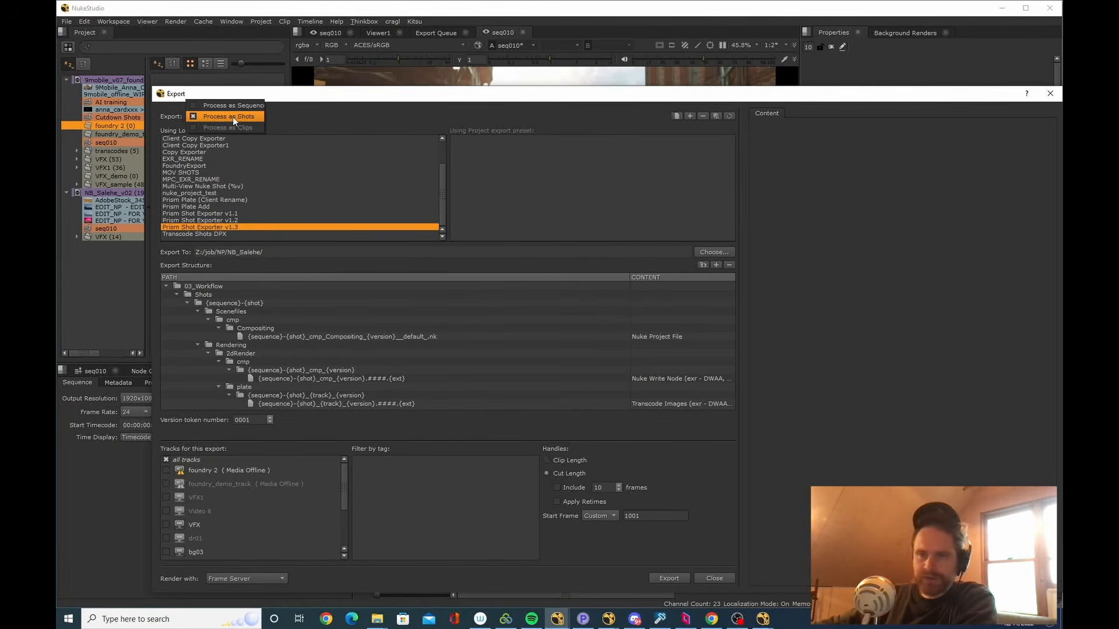
pyautogui.click(239, 105)
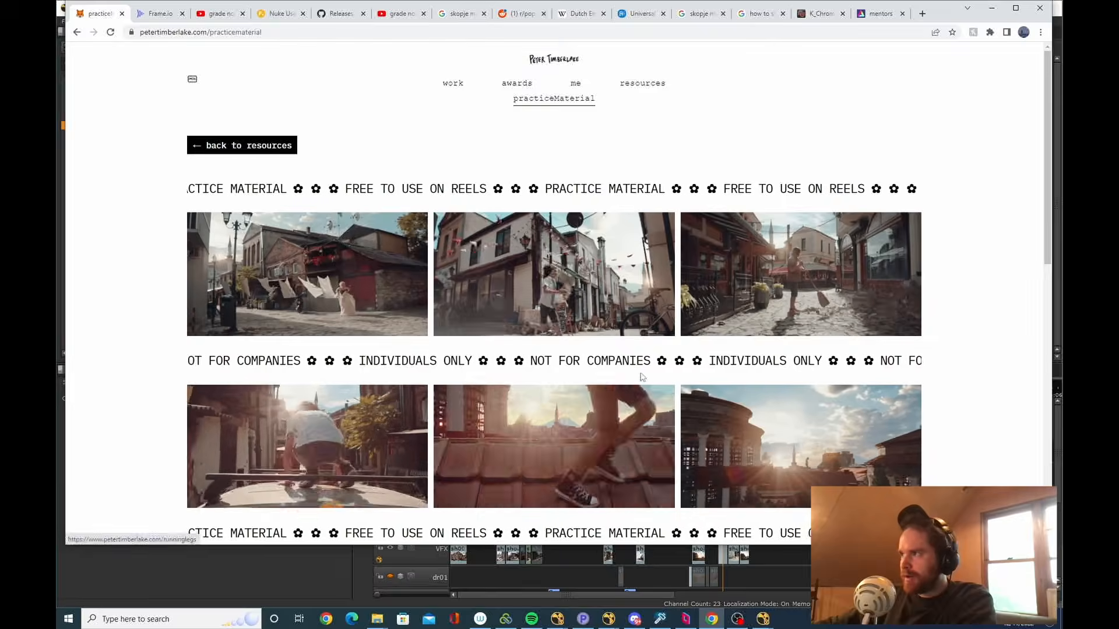
# Switch to Chrome and look through the practice material page down to its last row of clips and back up.
pyautogui.scroll(-1, 643, 371)
pyautogui.scroll(-10, 555, 343)
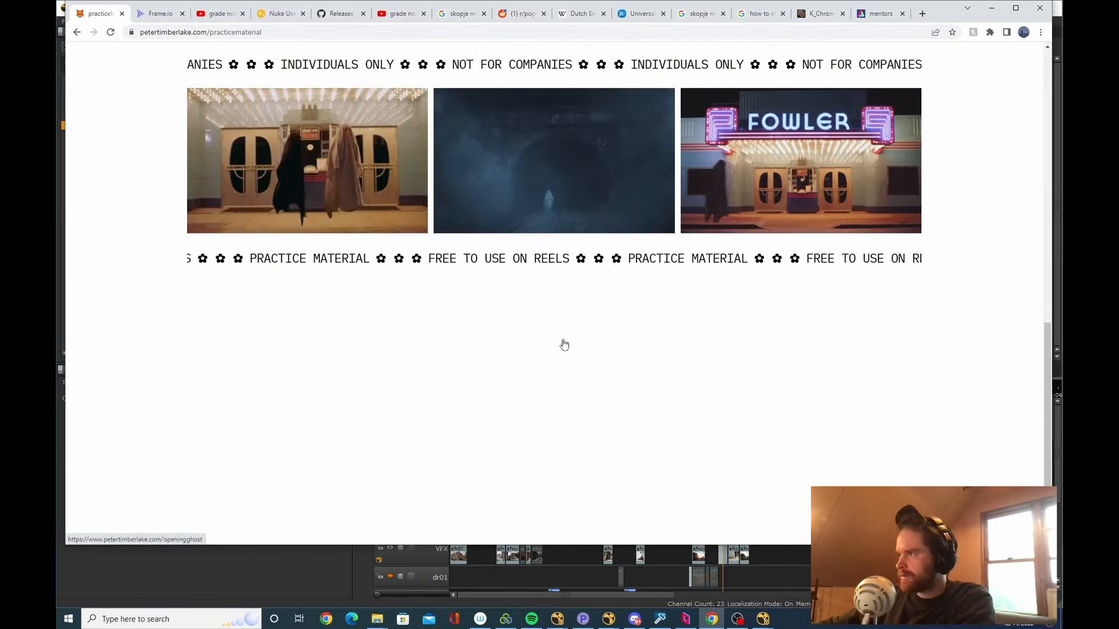
pyautogui.scroll(3, 562, 343)
pyautogui.scroll(8, 564, 343)
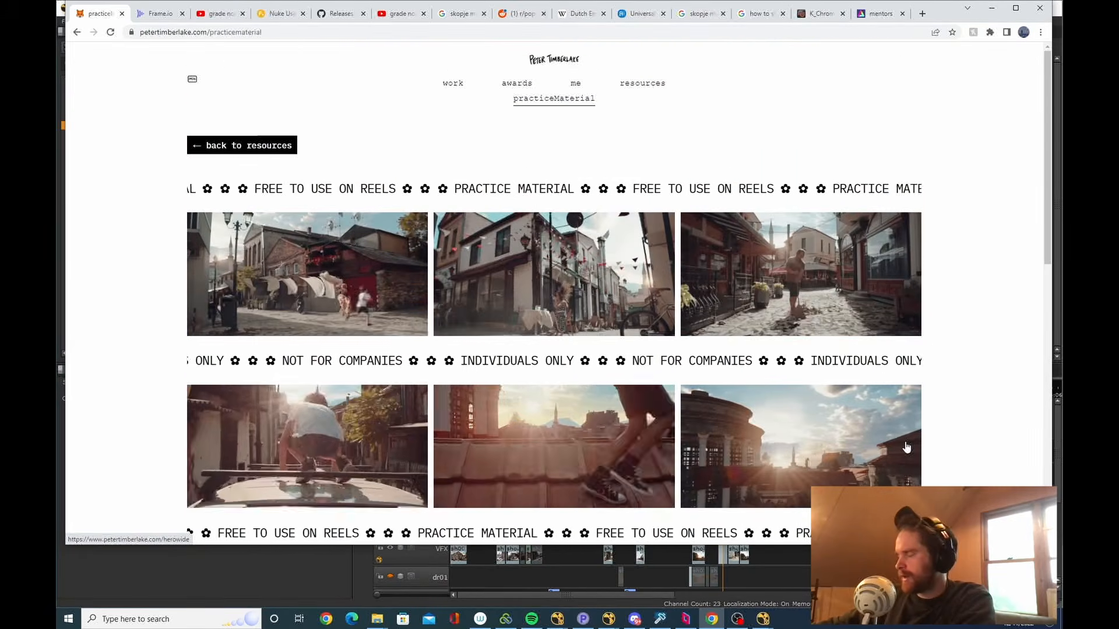
# View the new-users channel of the nuke coven server in Discord, and return to Chrome to browse the practice material clips again.
pyautogui.click(635, 620)
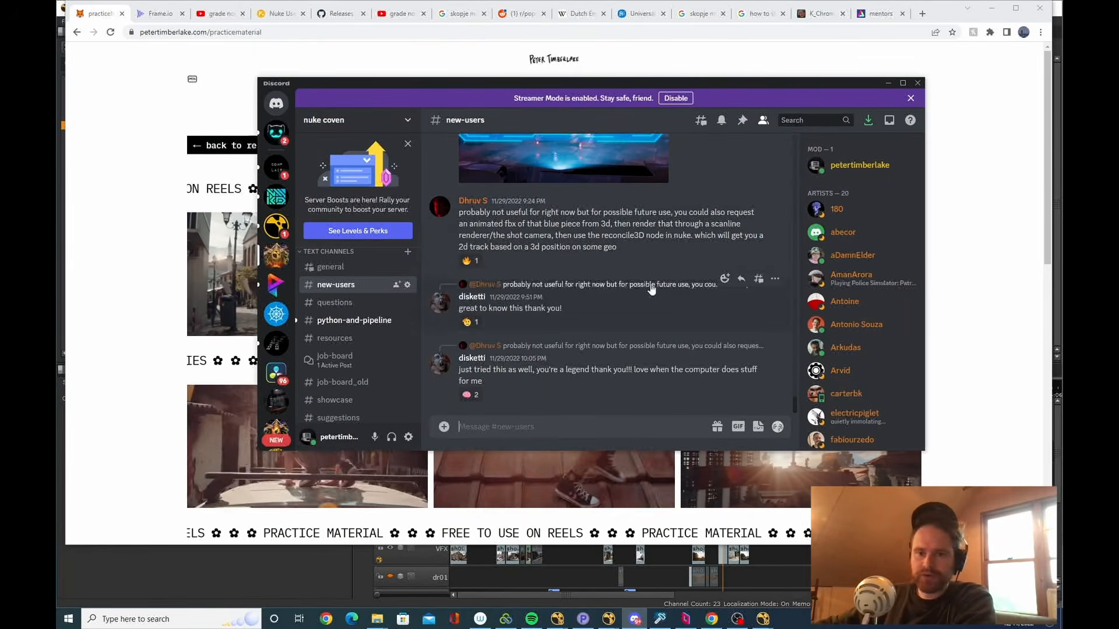
pyautogui.click(712, 619)
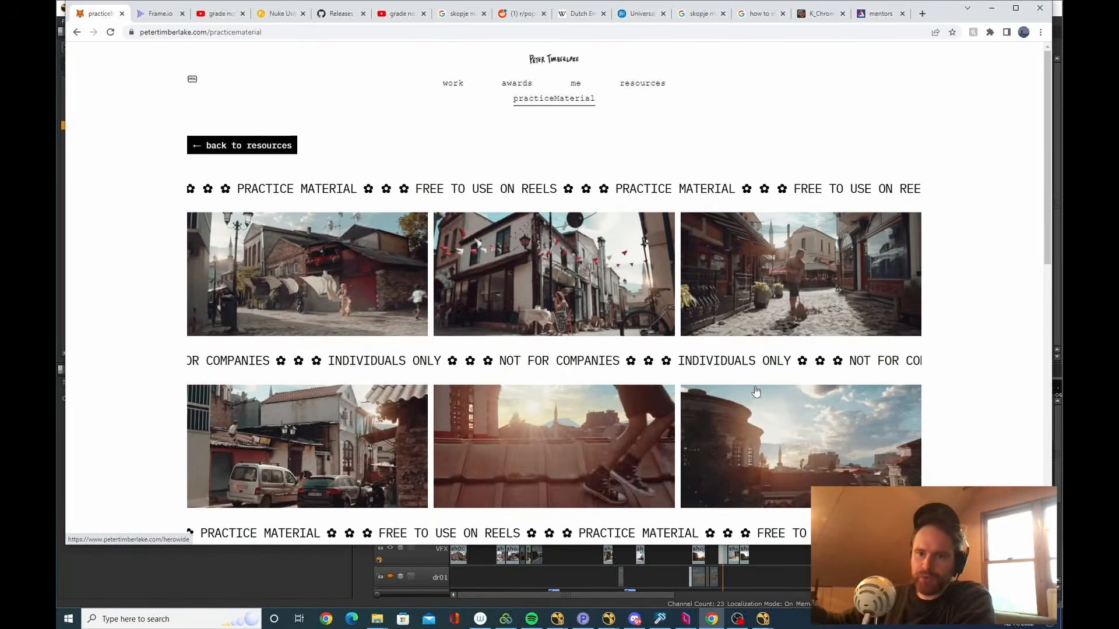
pyautogui.scroll(-5, 775, 350)
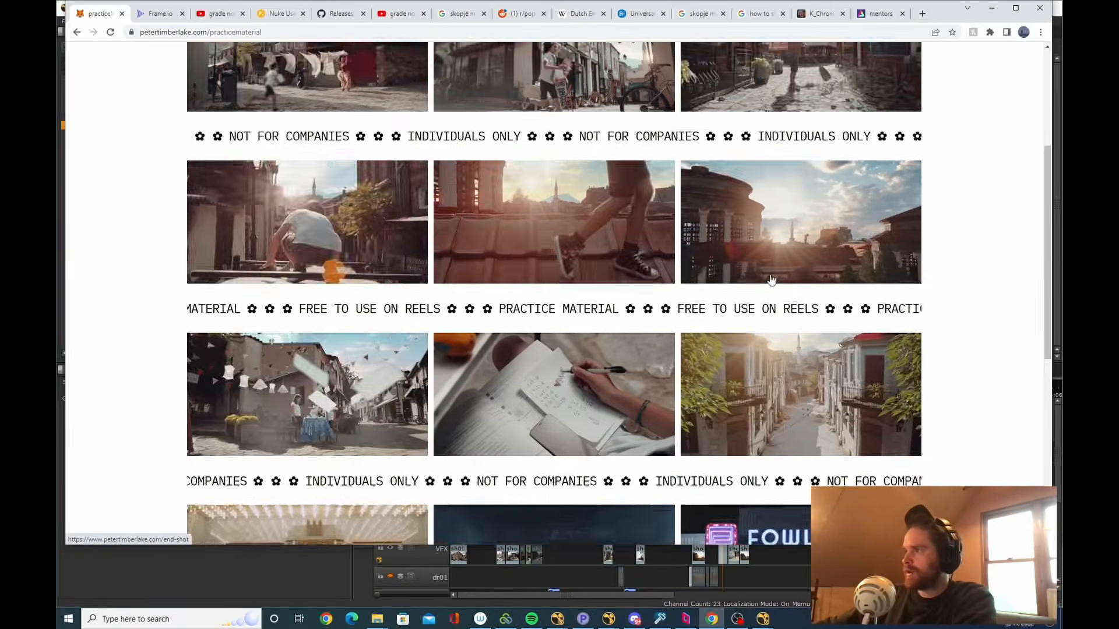
pyautogui.scroll(4, 800, 266)
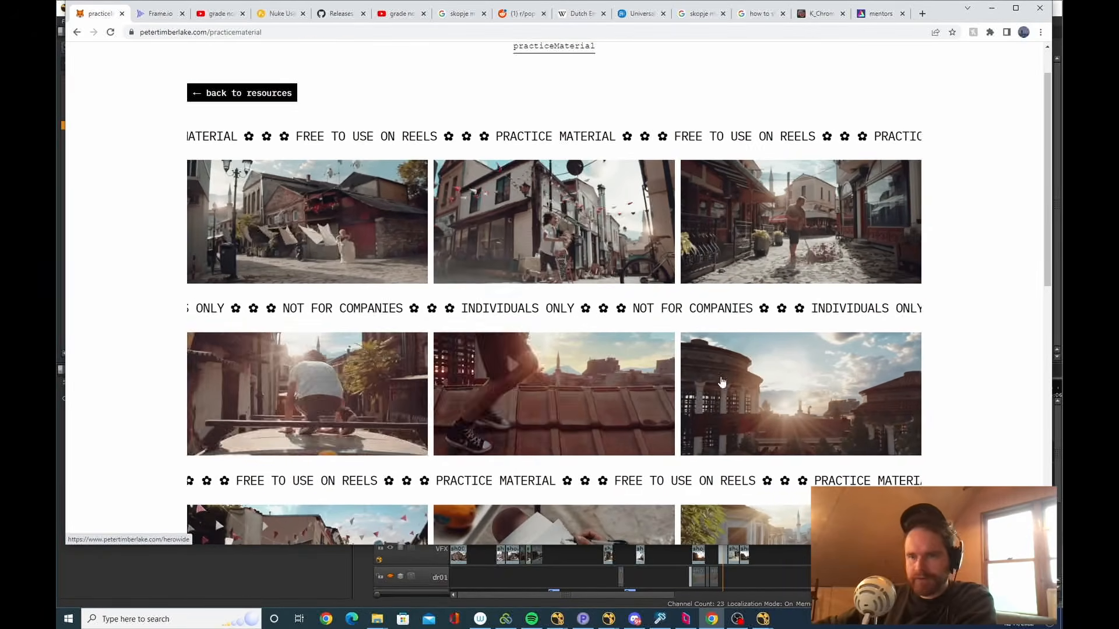
pyautogui.scroll(1, 939, 389)
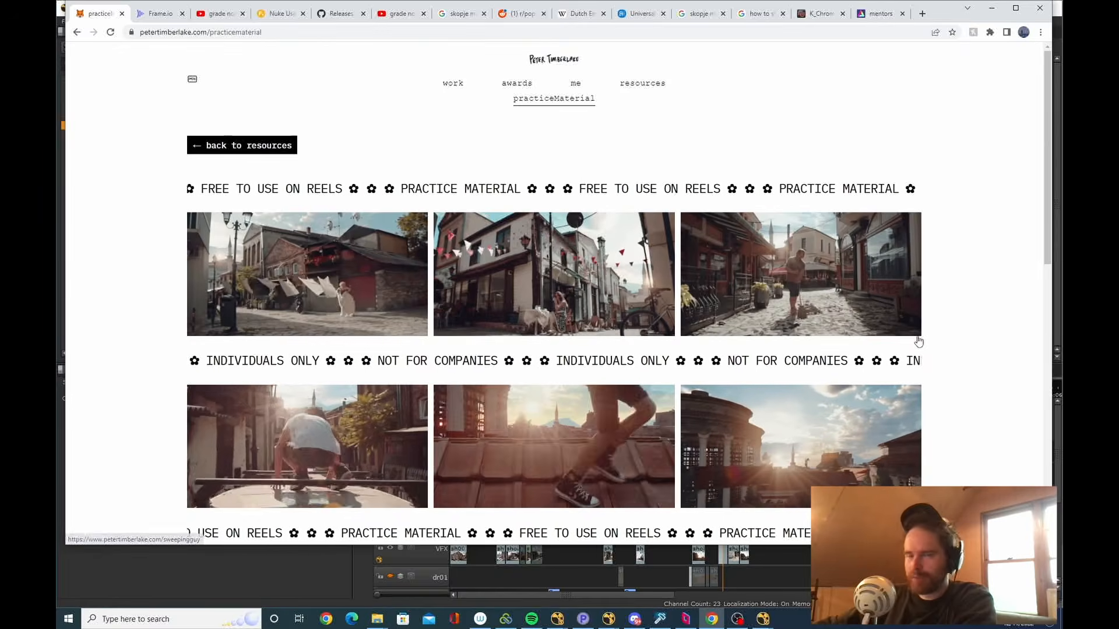